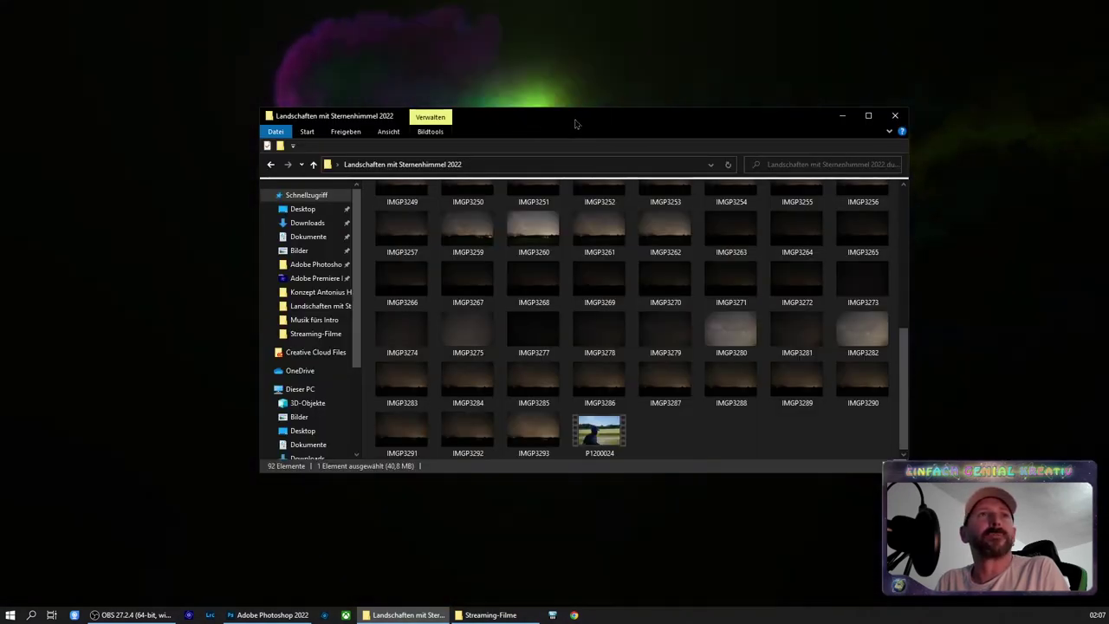
Maximize the 'Landschaften mit Sternenhimmel 2022' folder window so it fills the screen
double_click(575, 124)
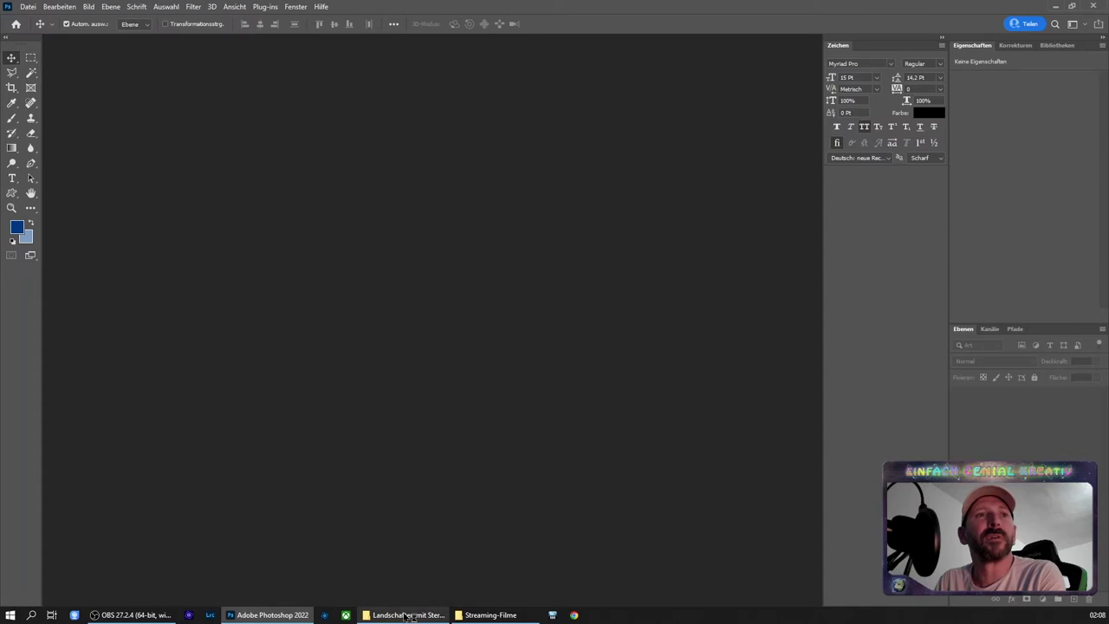
Preview IMGP3246 in Camera Raw by dropping it into Photoshop, then cancel without opening
left_click(408, 615)
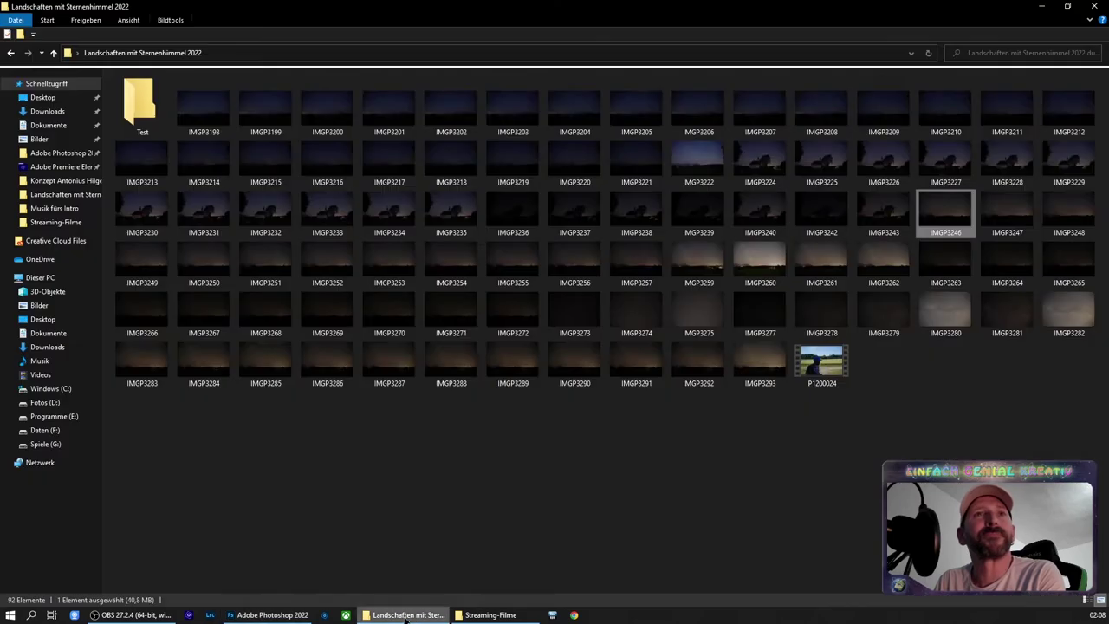
left_click_drag(947, 214, 277, 618)
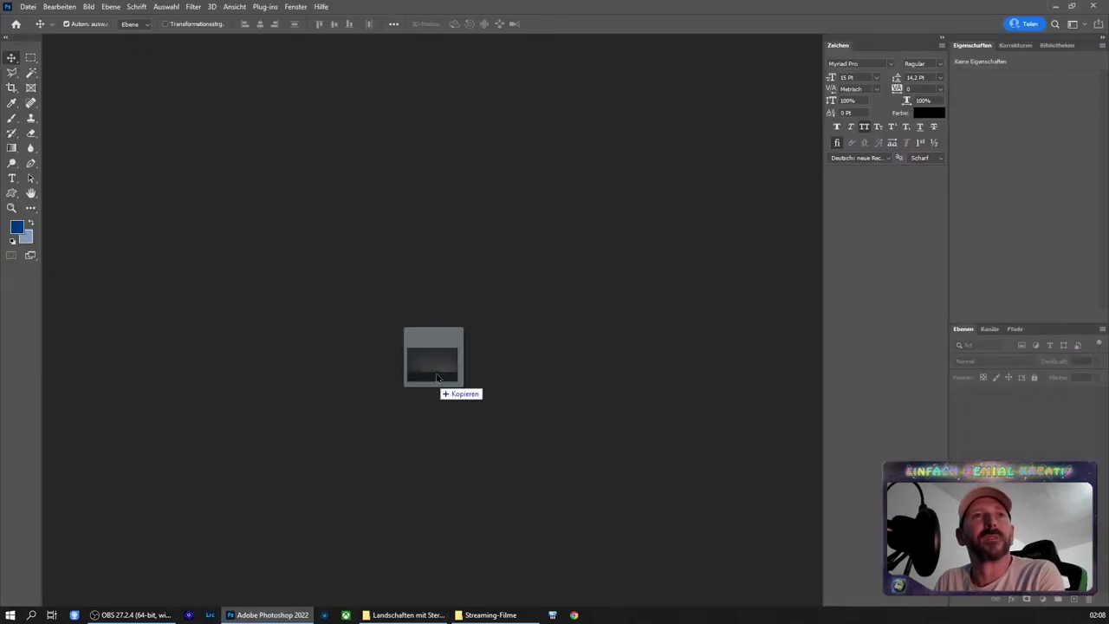
left_click_drag(277, 617, 444, 358)
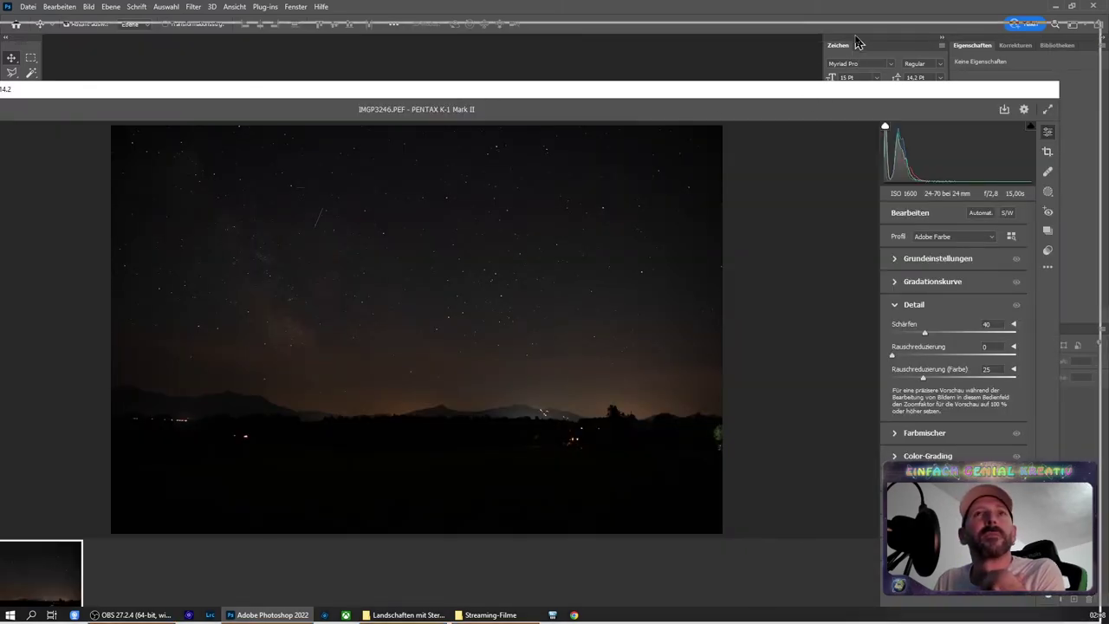
left_click_drag(814, 97, 860, 26)
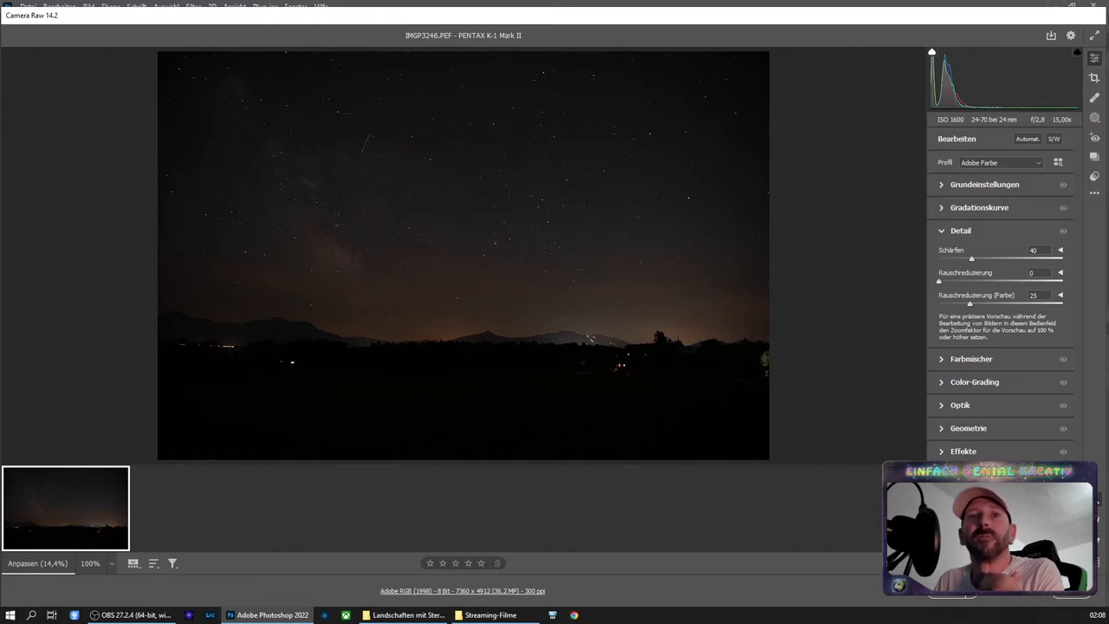
left_click(1009, 596)
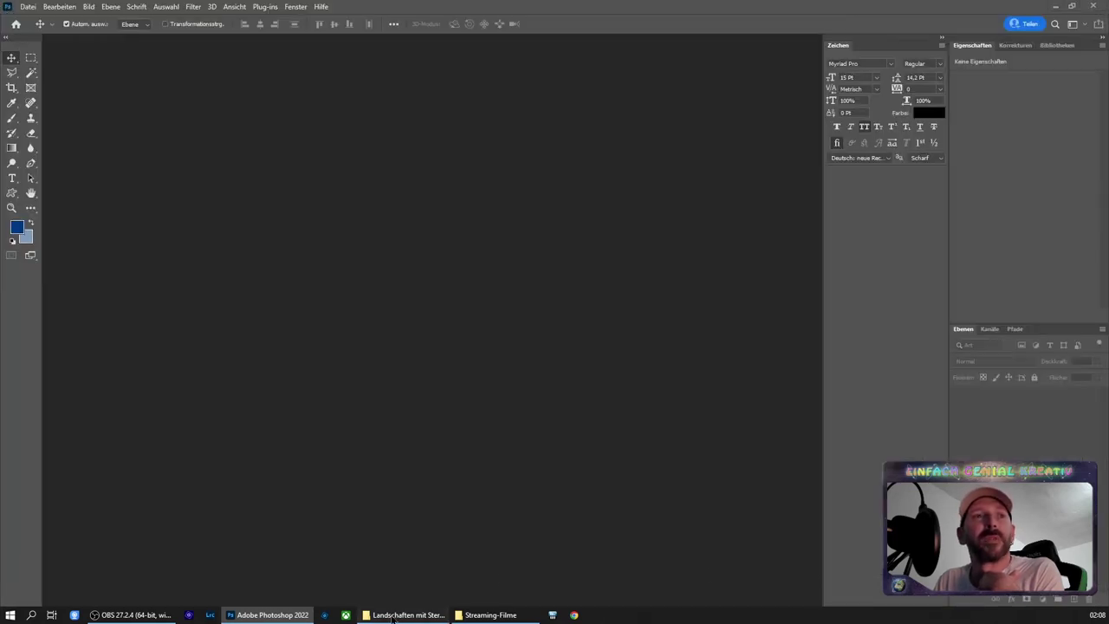
Preview IMGP3260 in Camera Raw, zoom into its satellite trail, then close it
left_click(403, 614)
mouse_move(760, 259)
left_mouse_down()
mouse_move(547, 455)
mouse_move(308, 615)
mouse_move(497, 285)
left_mouse_up()
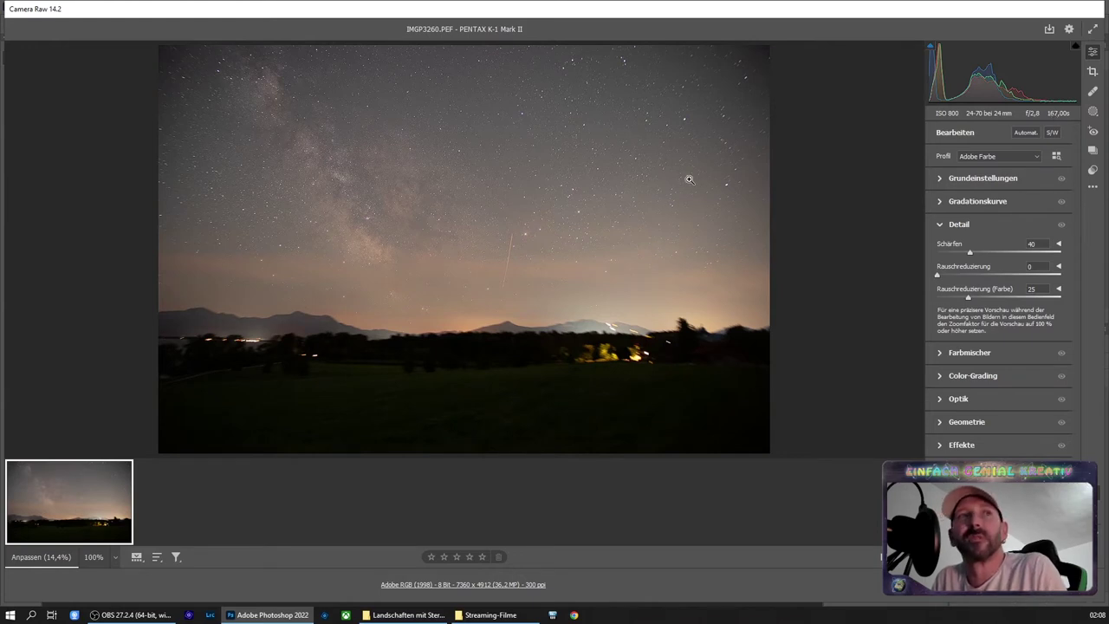
mouse_move(548, 201)
left_mouse_down()
mouse_move(680, 216)
mouse_move(588, 209)
left_mouse_up()
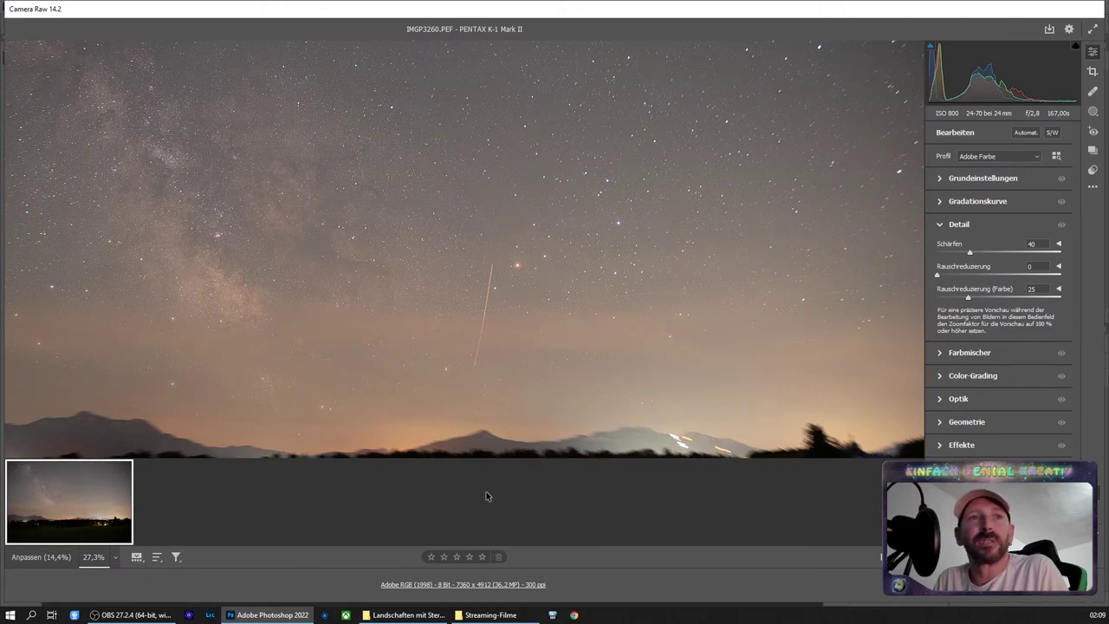
key("Escape")
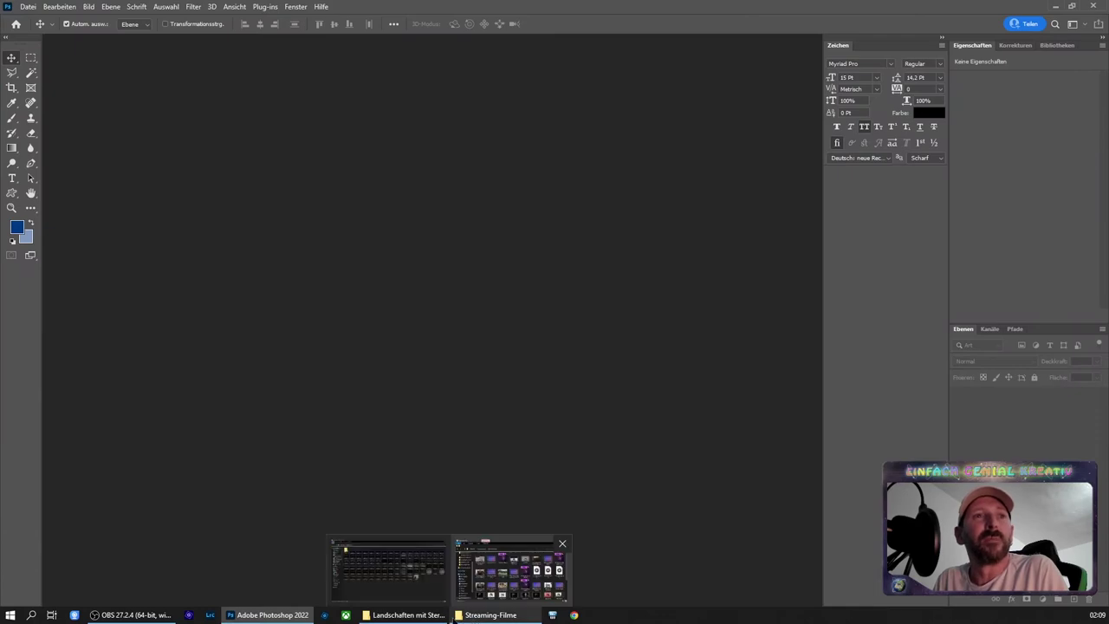
Preview IMGP3259 in Camera Raw, zooming closely into its satellite trail and Milky Way stars, then close
left_click(431, 615)
mouse_move(698, 260)
left_mouse_down()
mouse_move(598, 388)
mouse_move(317, 617)
mouse_move(468, 459)
mouse_move(546, 319)
left_mouse_up()
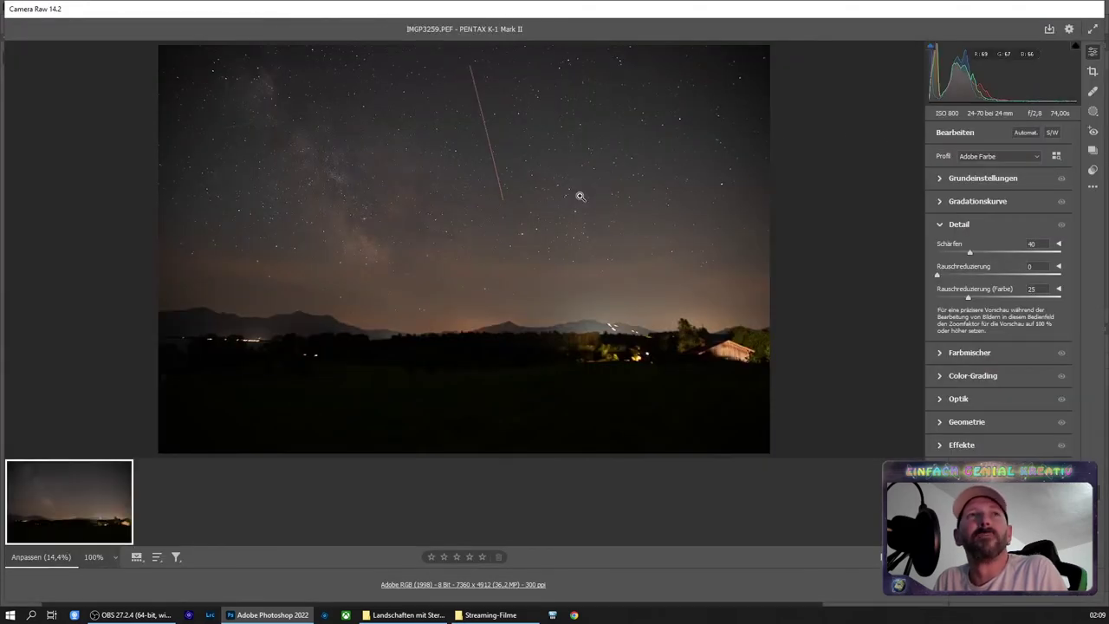
mouse_move(526, 208)
left_mouse_down()
mouse_move(688, 244)
mouse_move(617, 245)
left_mouse_up()
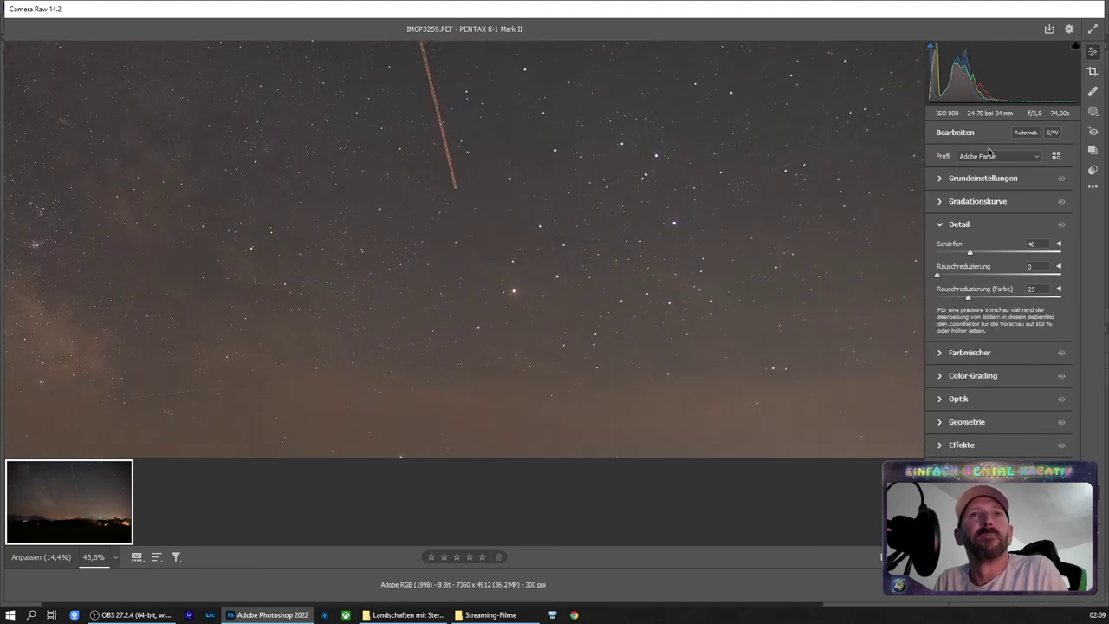
mouse_move(564, 163)
left_mouse_down()
mouse_move(623, 184)
mouse_move(501, 171)
left_mouse_up()
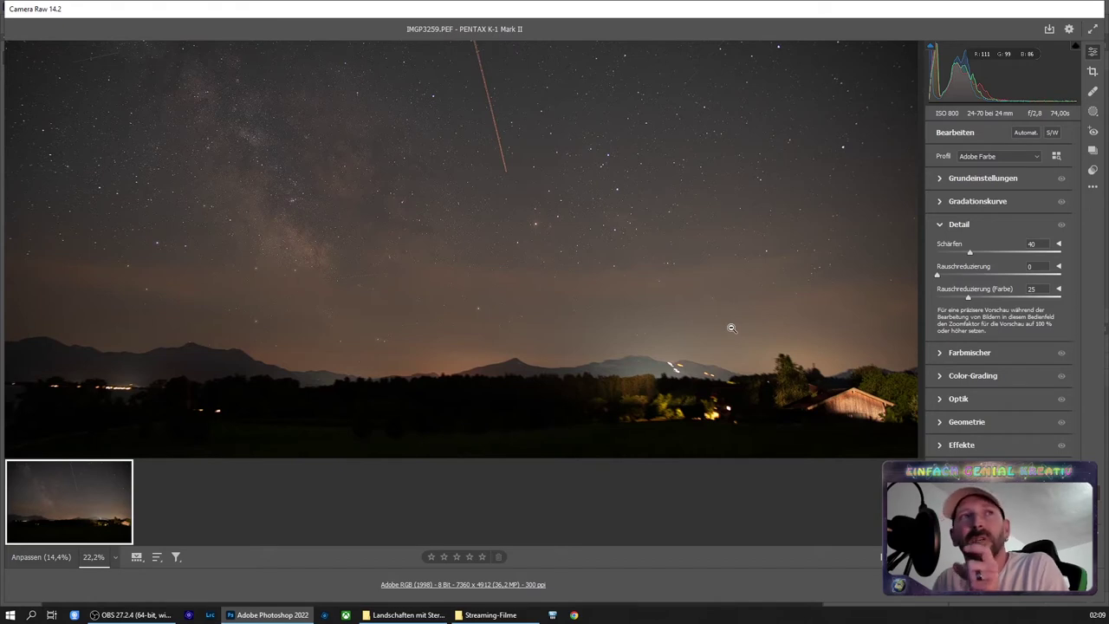
left_click(287, 194)
mouse_move(288, 194)
left_mouse_down()
mouse_move(456, 239)
mouse_move(297, 209)
left_mouse_up()
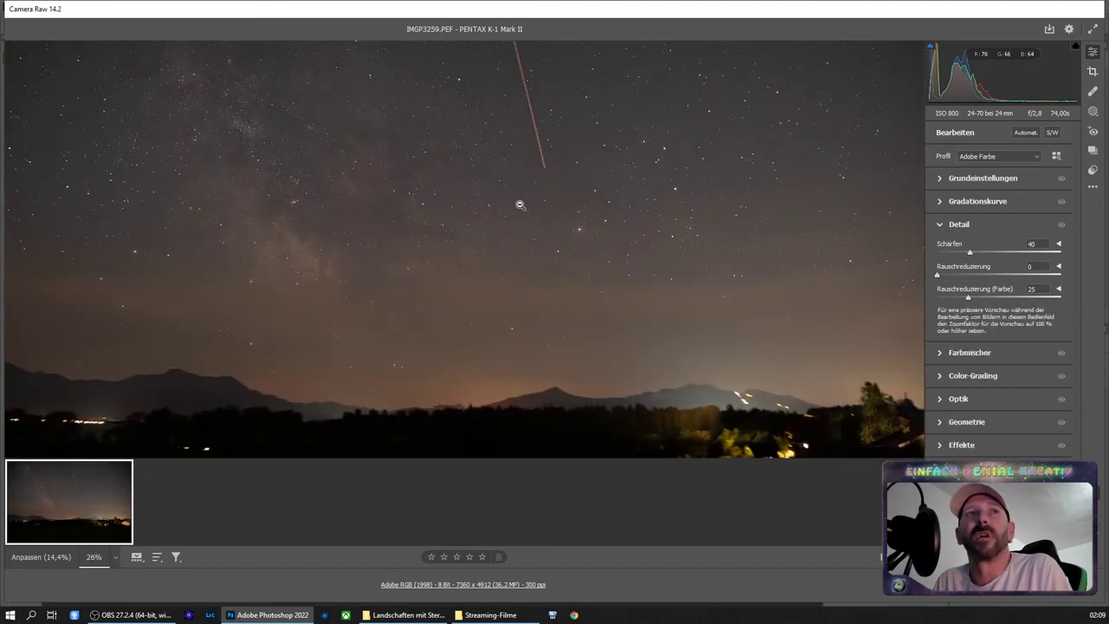
mouse_move(571, 235)
left_mouse_down()
mouse_move(706, 259)
mouse_move(738, 200)
left_mouse_up()
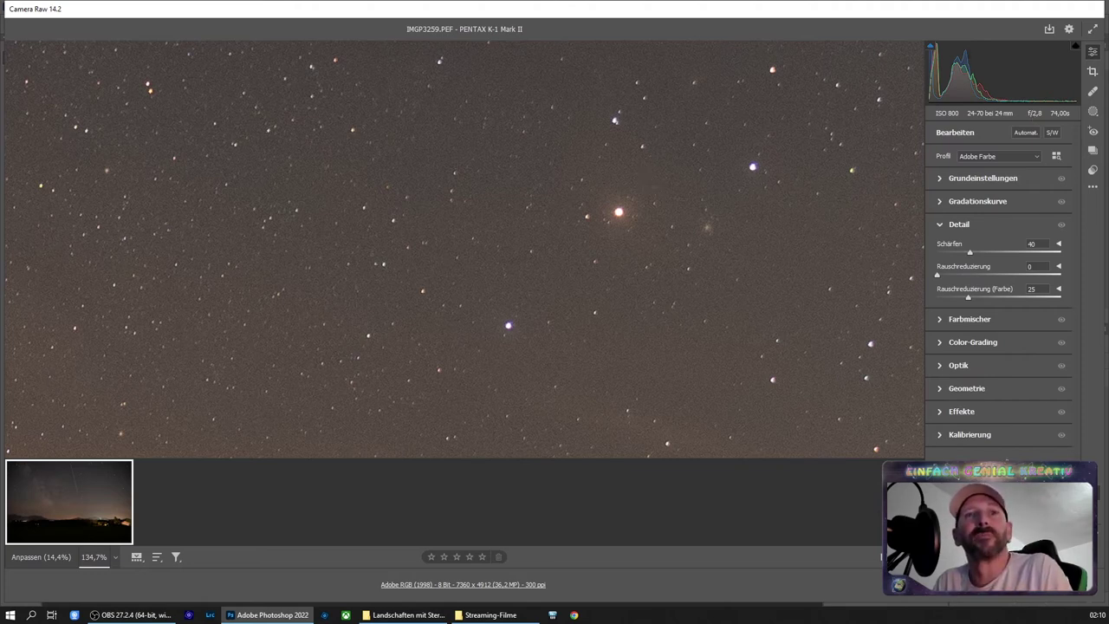
key("Escape")
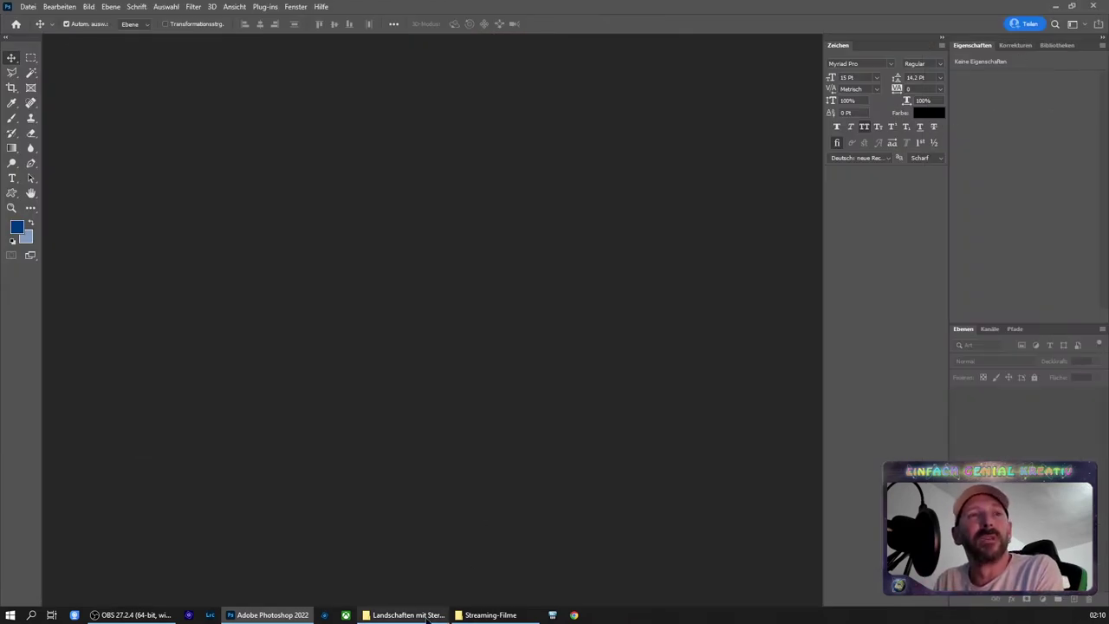
Select IMGP3246 through IMGP3257 and drag all 12 photos into Photoshop
left_click(475, 587)
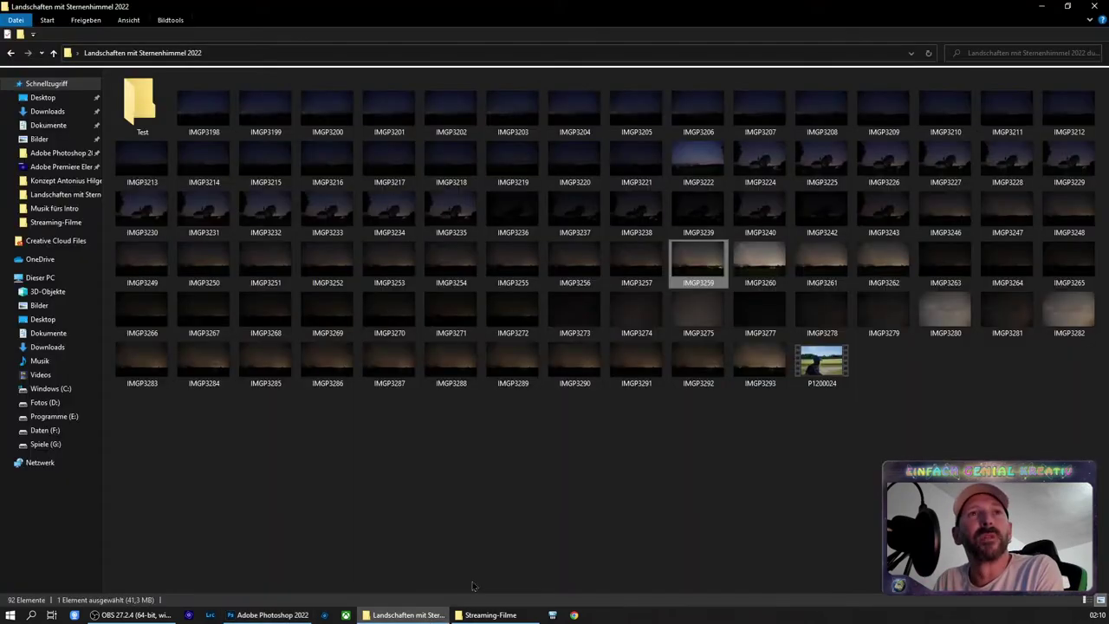
left_click(956, 208)
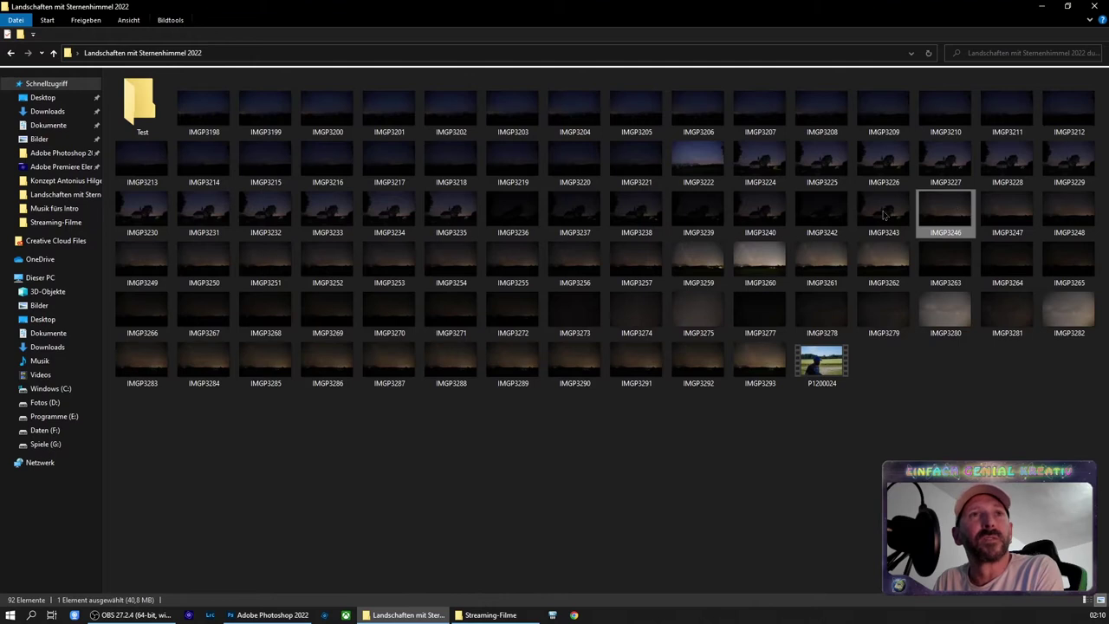
left_click(624, 266, "shift")
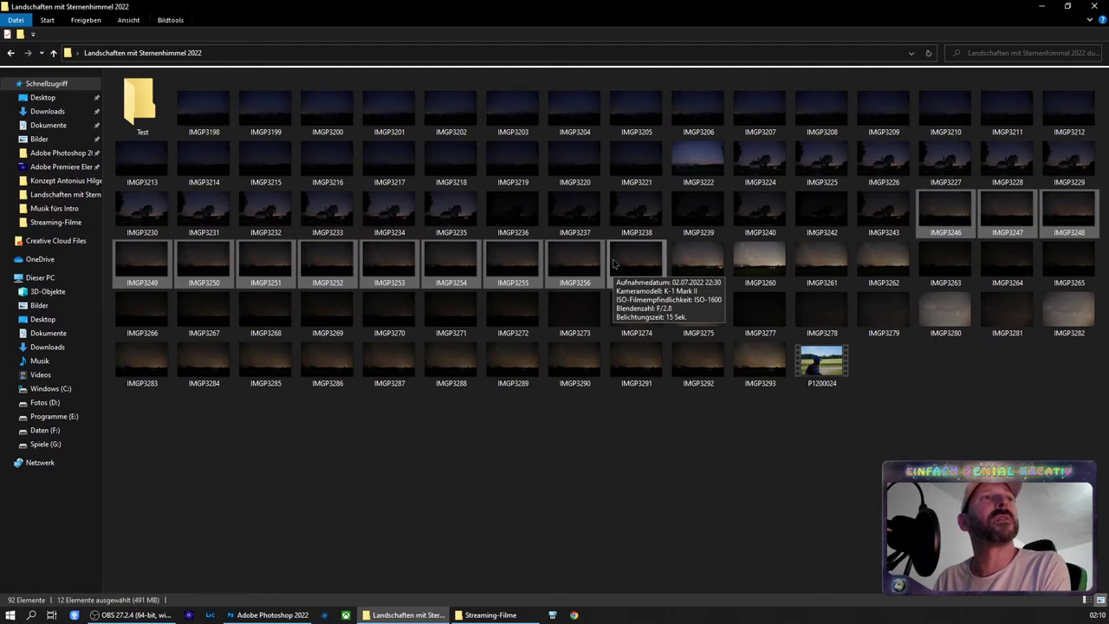
mouse_move(636, 260)
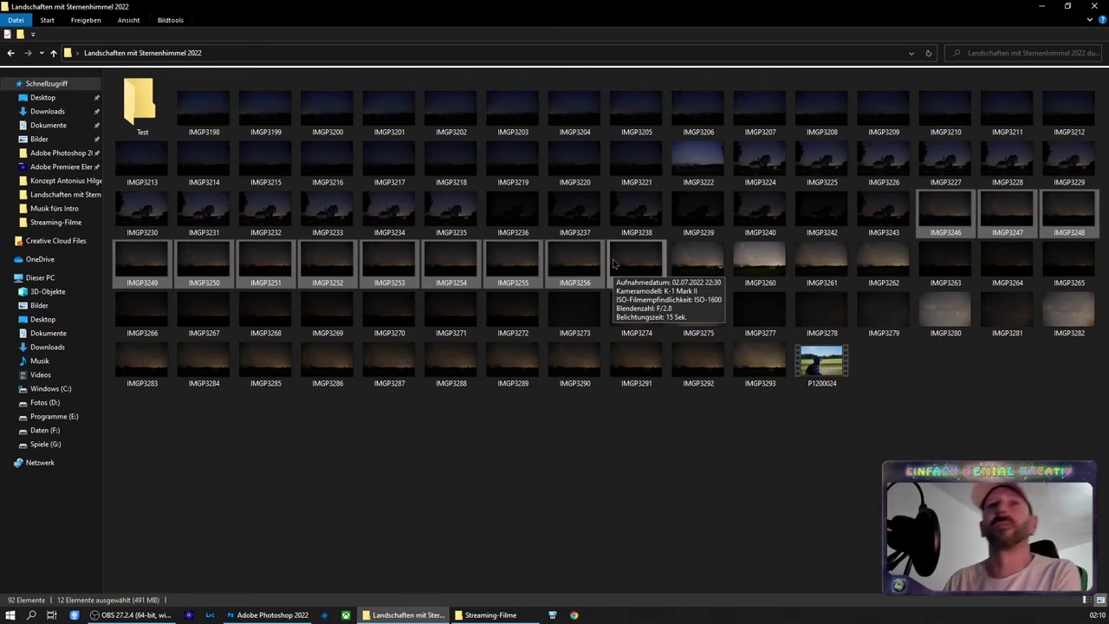
mouse_move(623, 262)
left_mouse_down()
mouse_move(440, 416)
mouse_move(472, 325)
left_mouse_up()
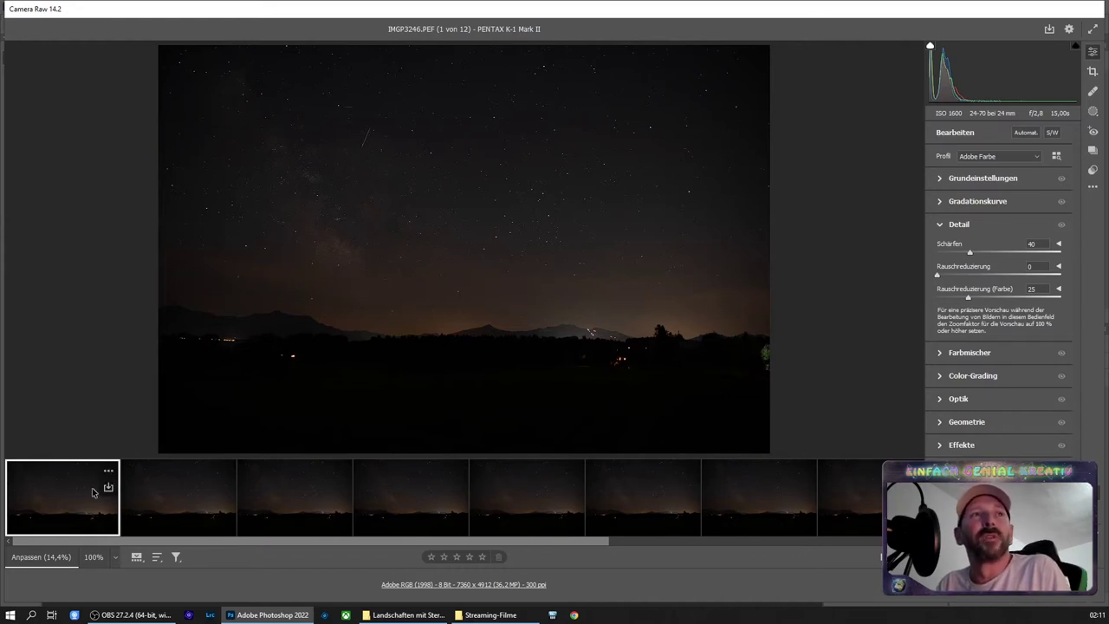
Raise exposure to about +0.85, lift the shadows and add +10 contrast
left_click(939, 179)
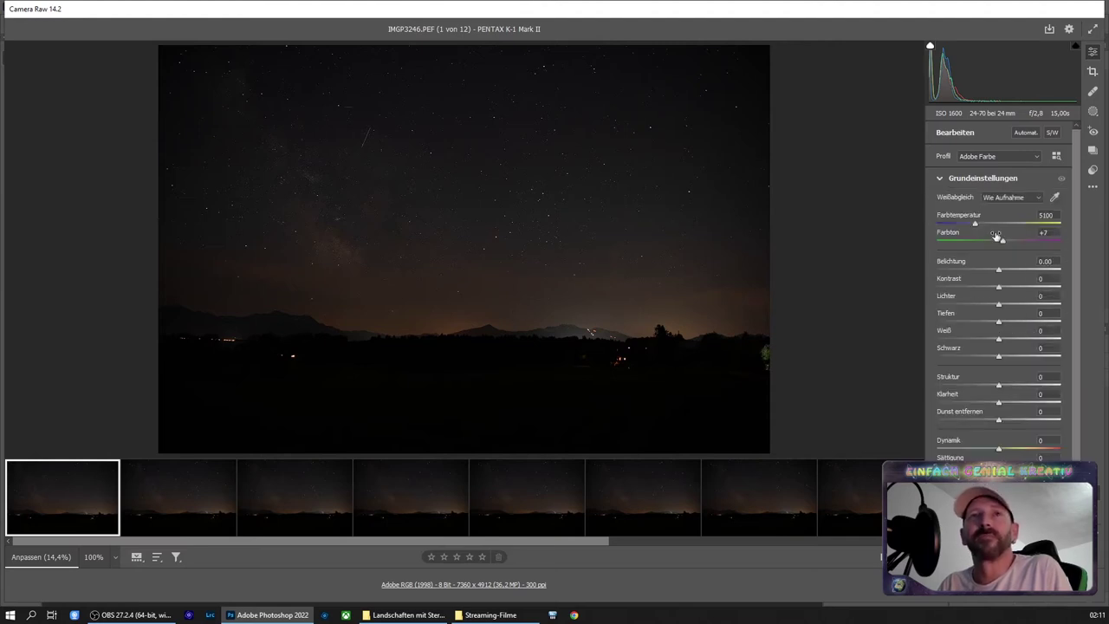
left_click_drag(998, 270, 1003, 271)
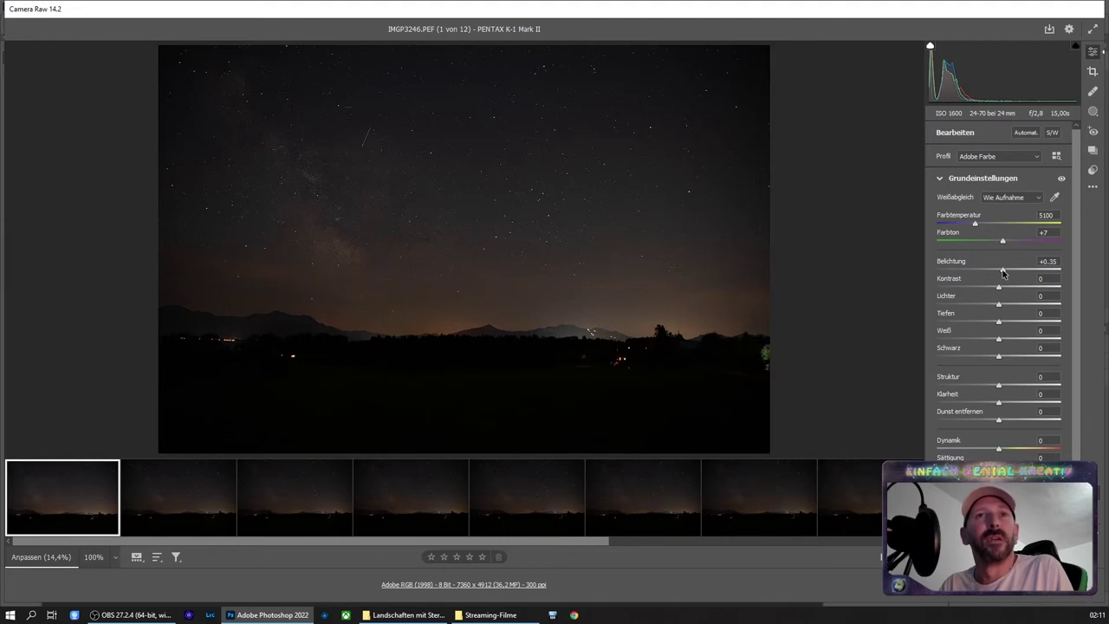
left_click_drag(1002, 272, 1008, 271)
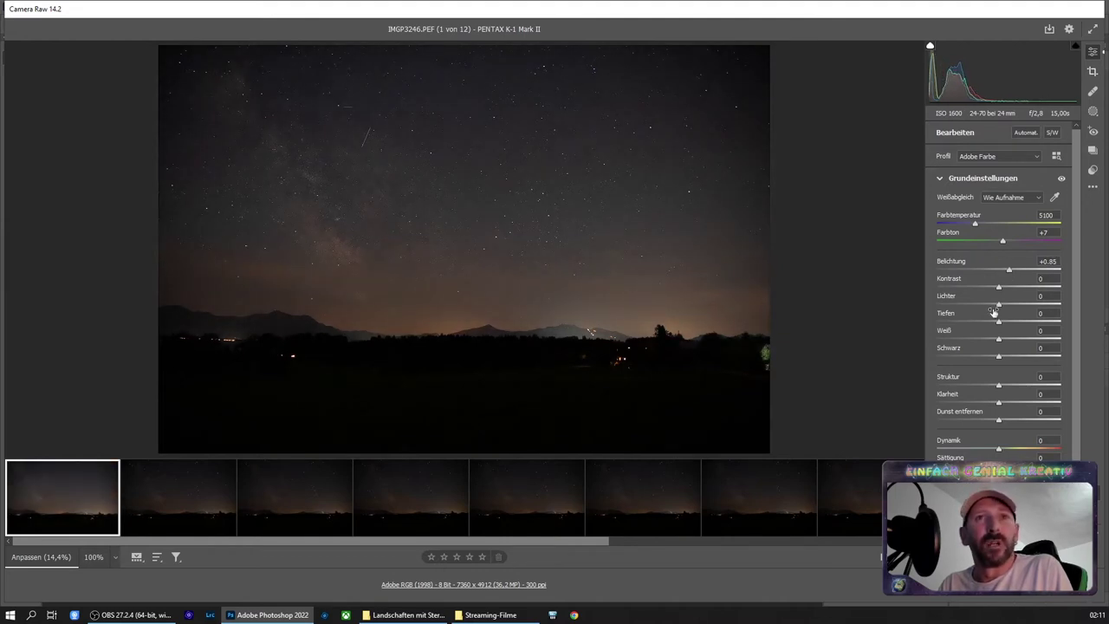
left_click_drag(999, 321, 1058, 323)
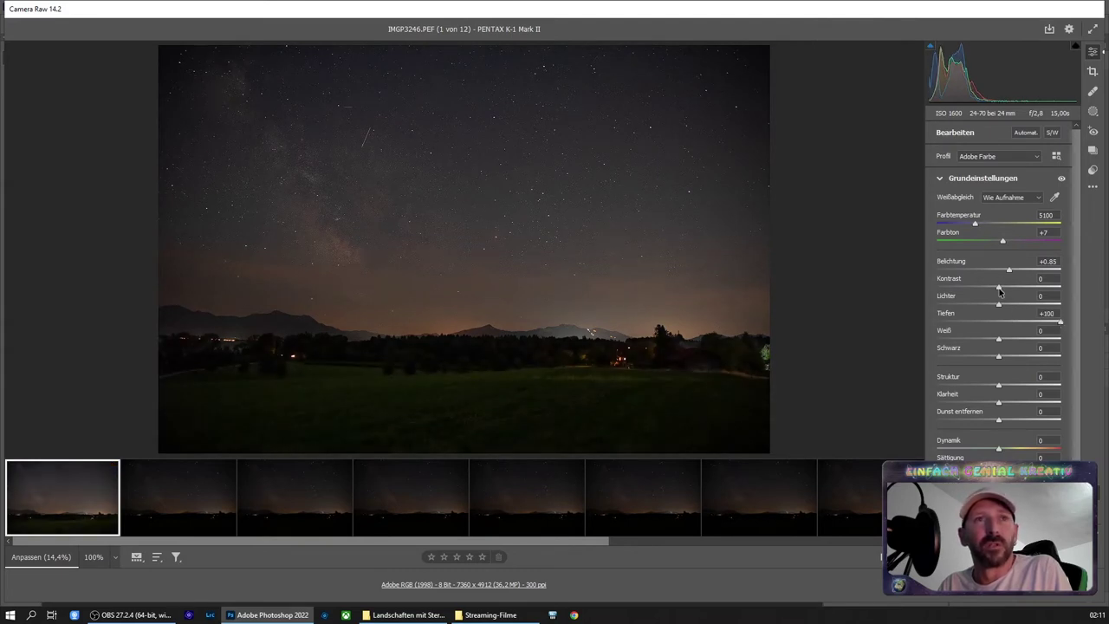
mouse_move(999, 288)
left_mouse_down()
mouse_move(1014, 272)
mouse_move(969, 305)
left_mouse_up()
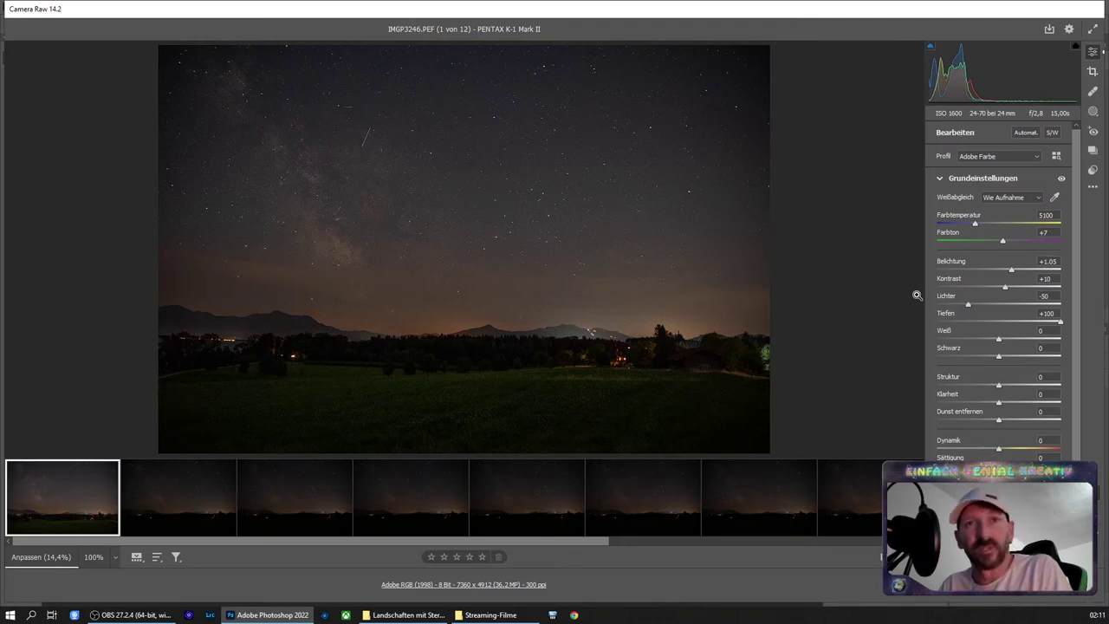
Add slight texture and clarity plus a +5 dehaze
left_click_drag(1001, 387, 1006, 389)
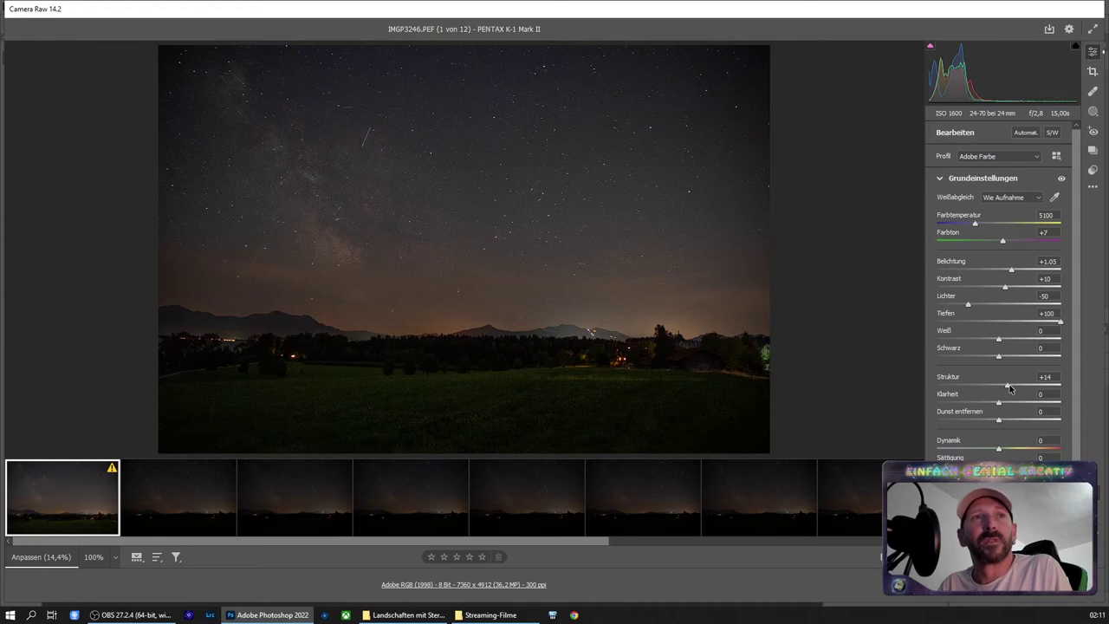
left_click_drag(1001, 406, 1007, 404)
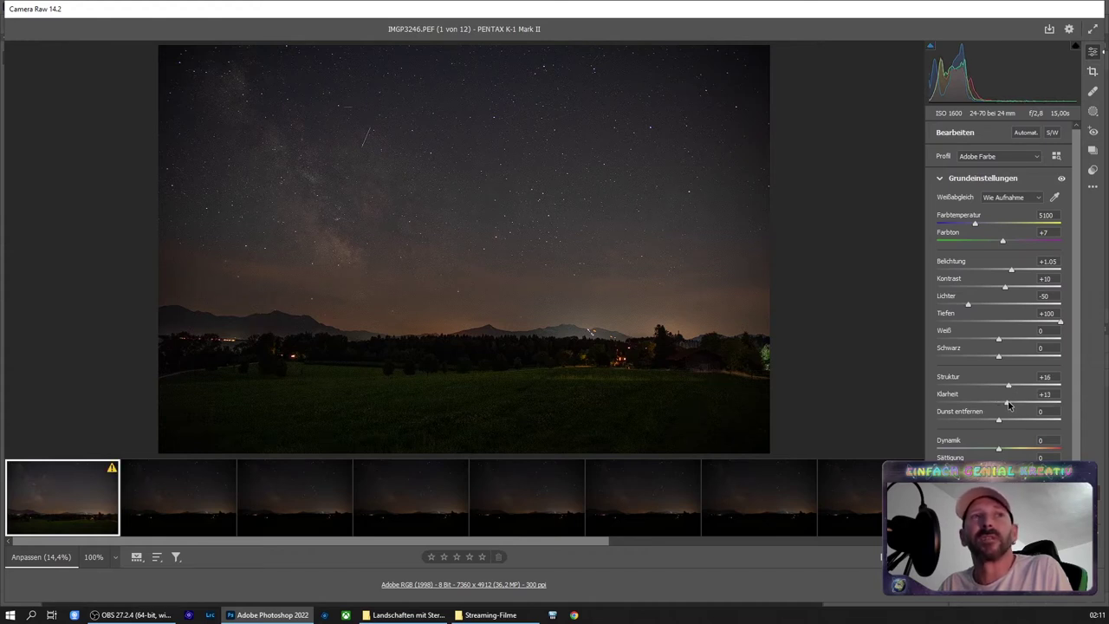
left_click_drag(999, 421, 1016, 452)
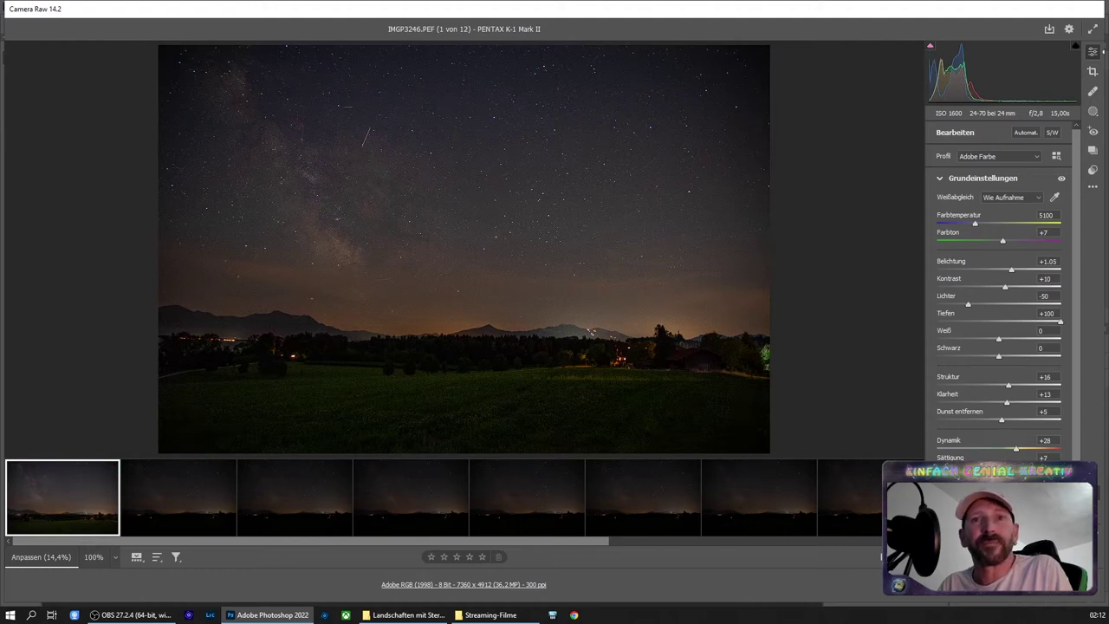
key("ctrl+alt+3")
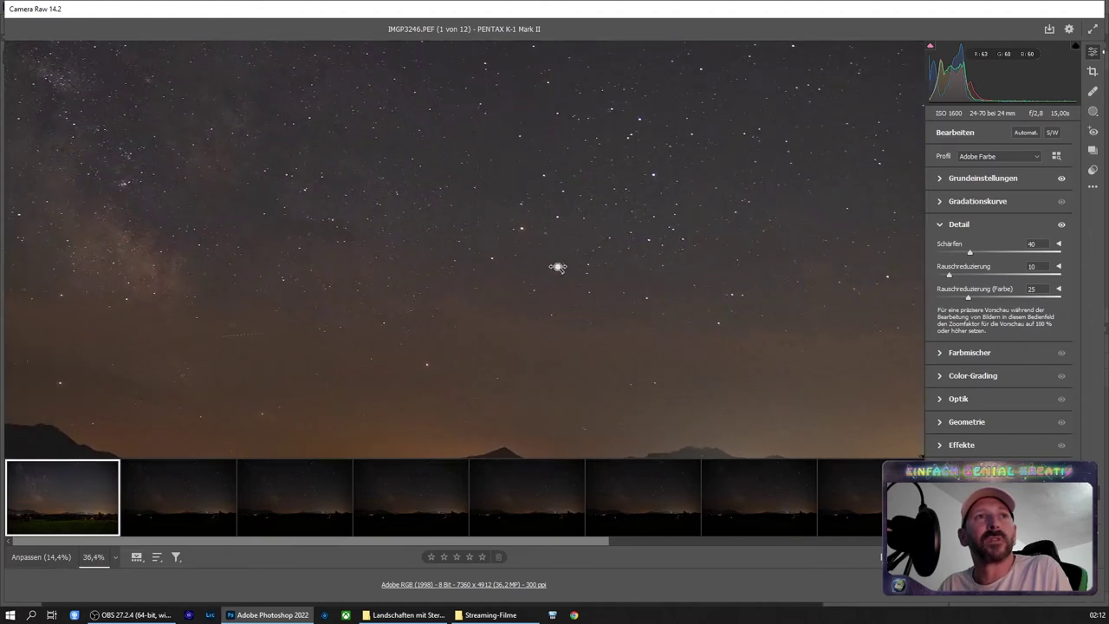
Check sky noise, enable chromatic aberration removal and set the manual vignette to +58
left_click_drag(479, 243, 606, 275)
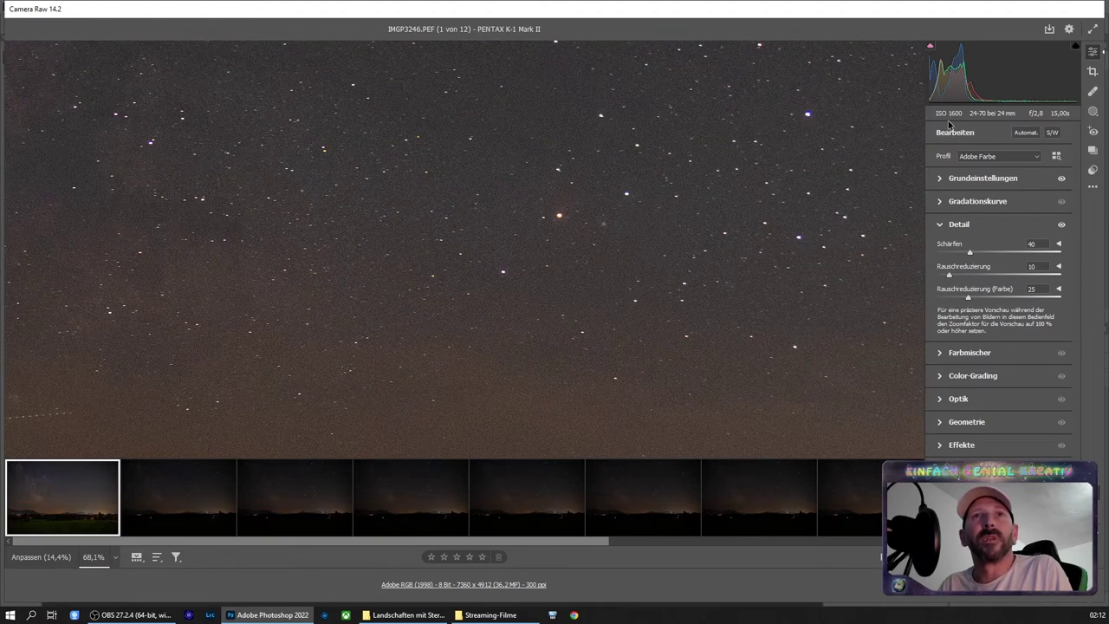
left_click_drag(606, 238, 490, 235)
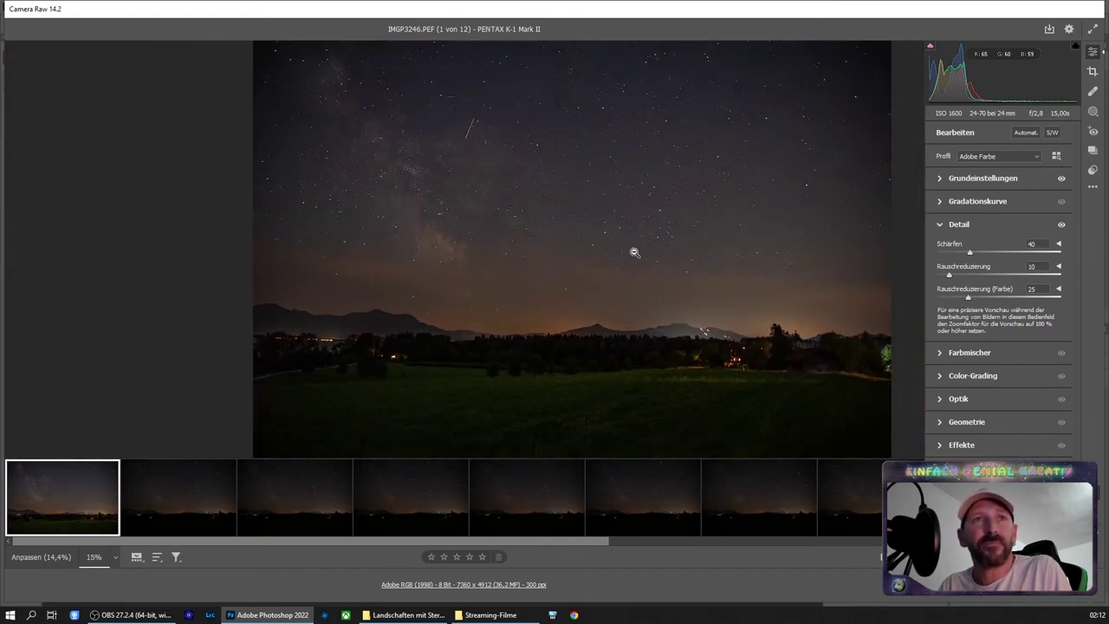
left_click(941, 400)
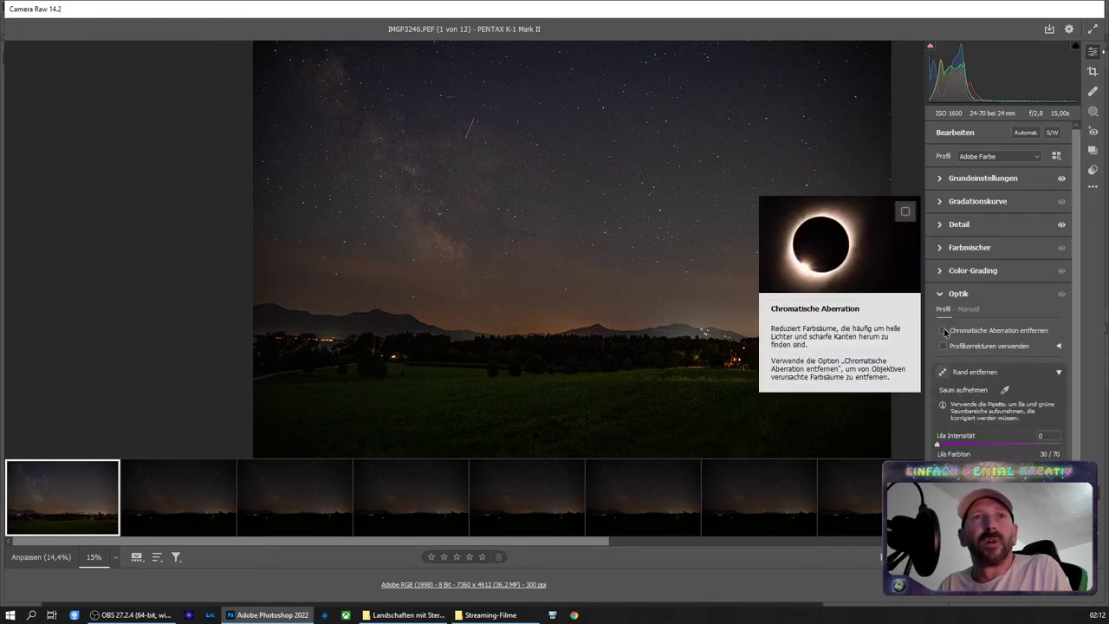
left_click(944, 331)
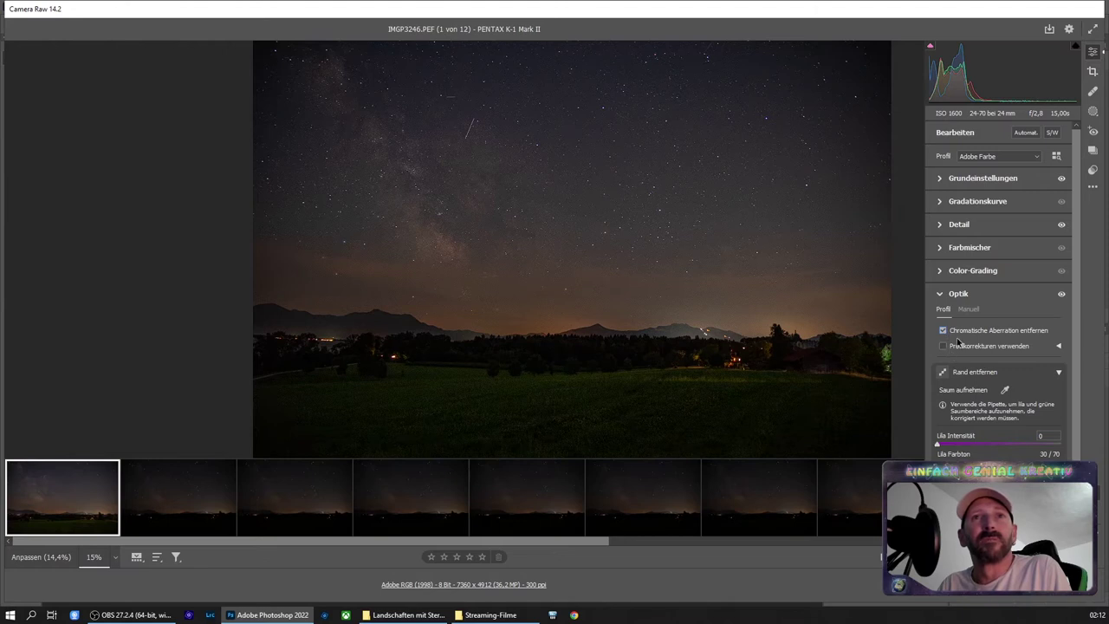
left_click(968, 309)
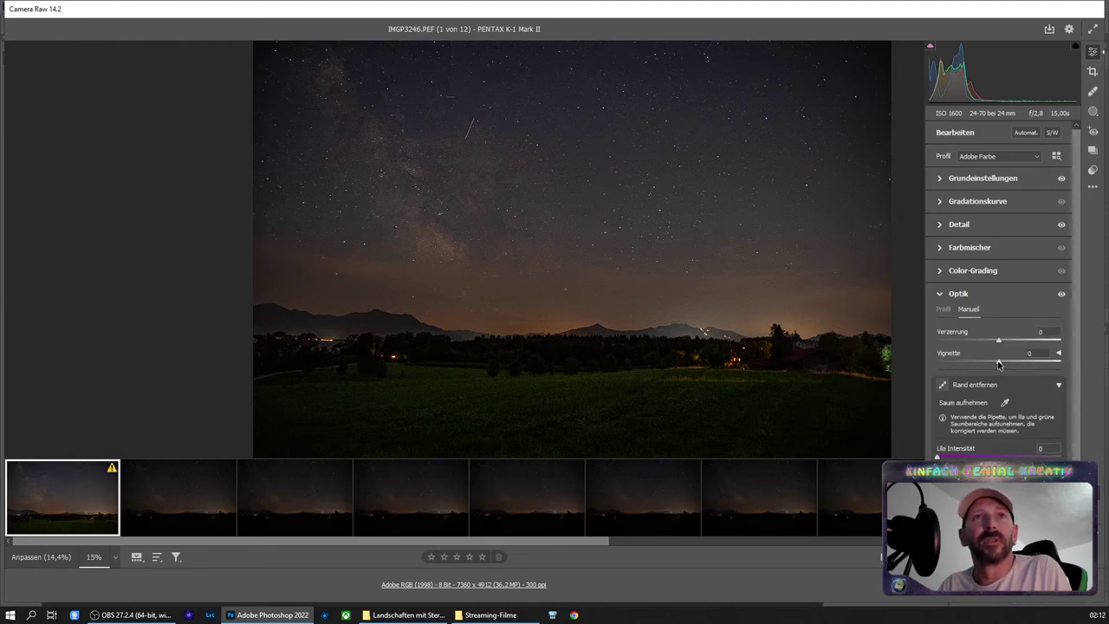
mouse_move(999, 364)
left_mouse_down()
mouse_move(945, 363)
mouse_move(1018, 362)
left_mouse_up()
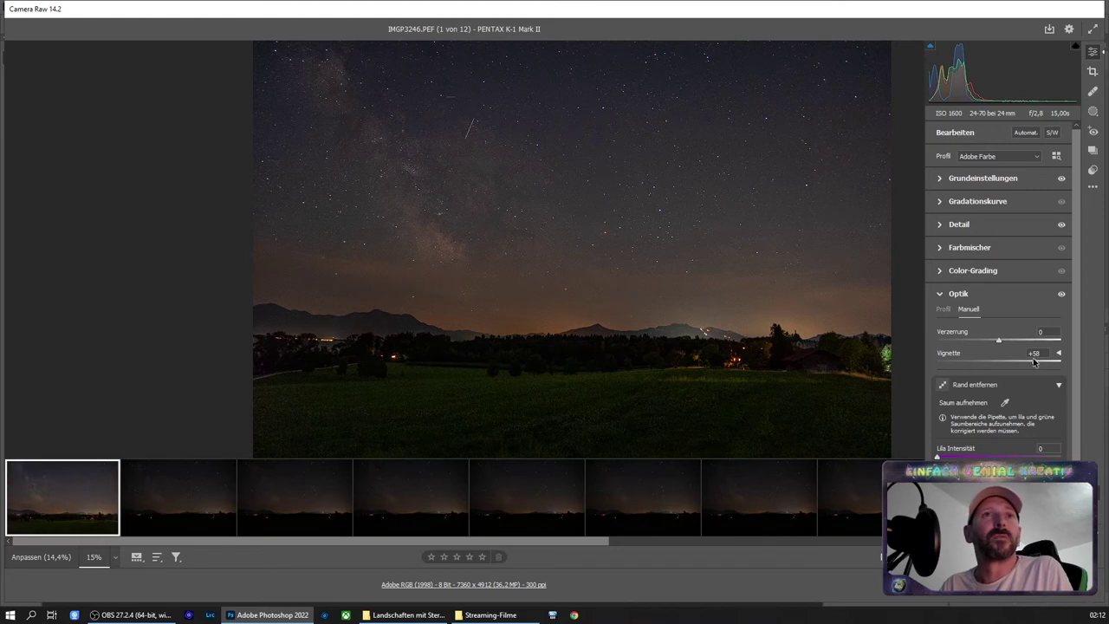
Refine IMGP3246 to exposure +1.20, highlights -74 and blacks +29
left_click(939, 180)
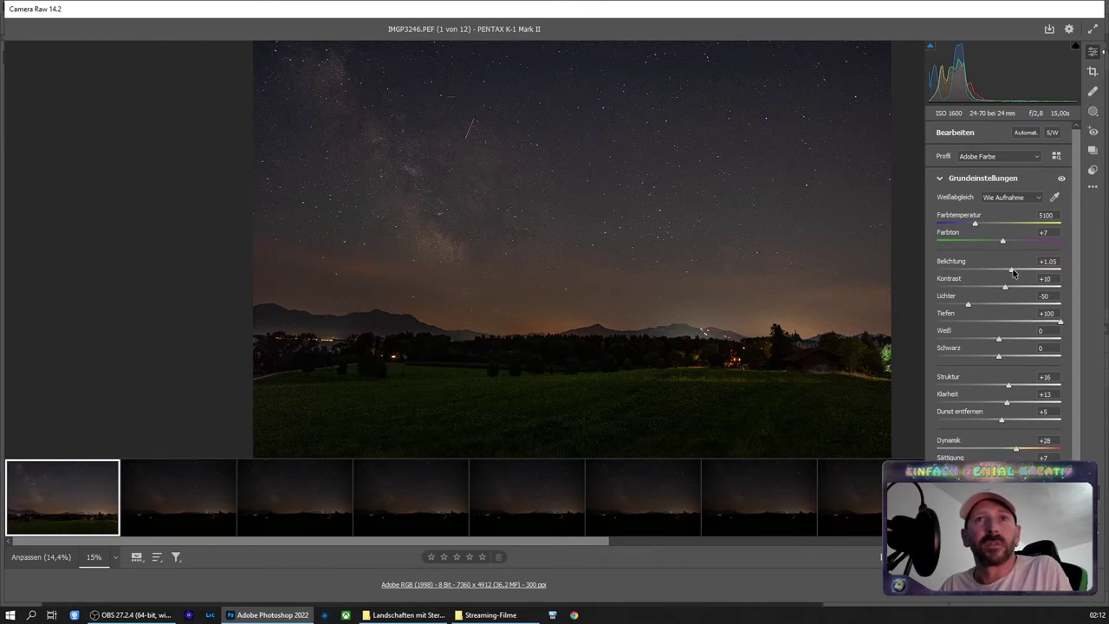
left_click_drag(1014, 274, 1016, 272)
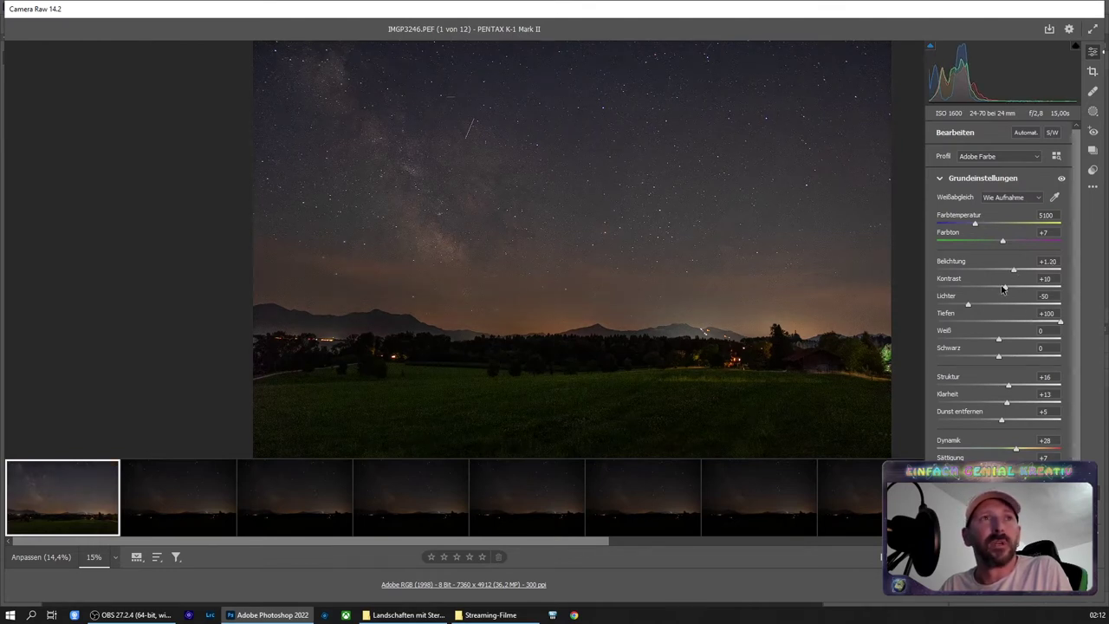
left_click_drag(968, 308, 961, 306)
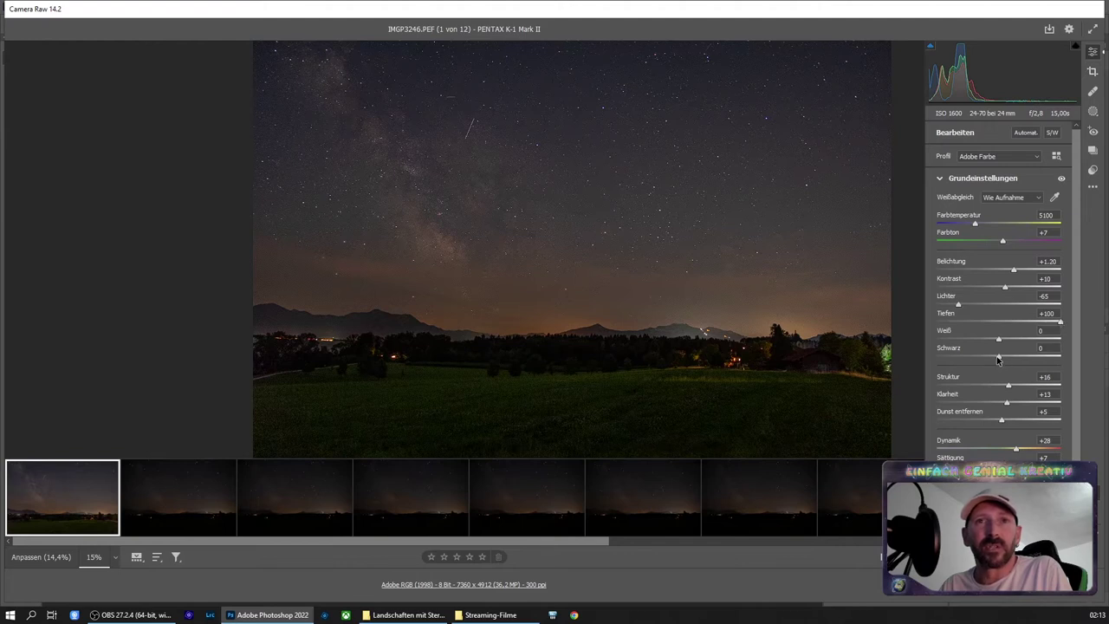
left_click_drag(999, 359, 1022, 355)
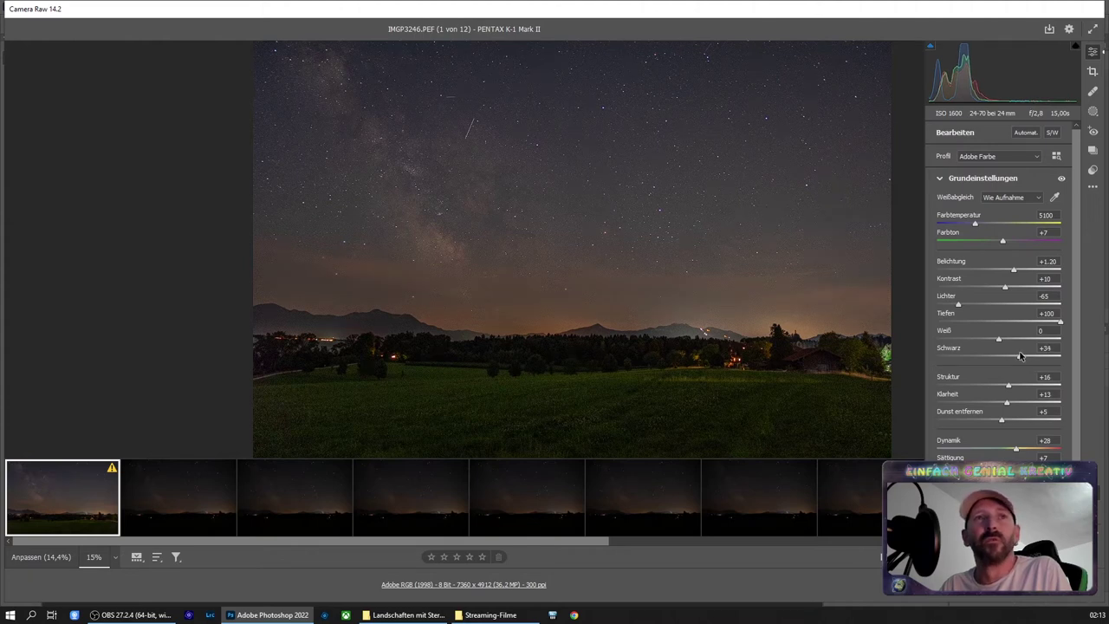
left_click_drag(1020, 356, 1016, 356)
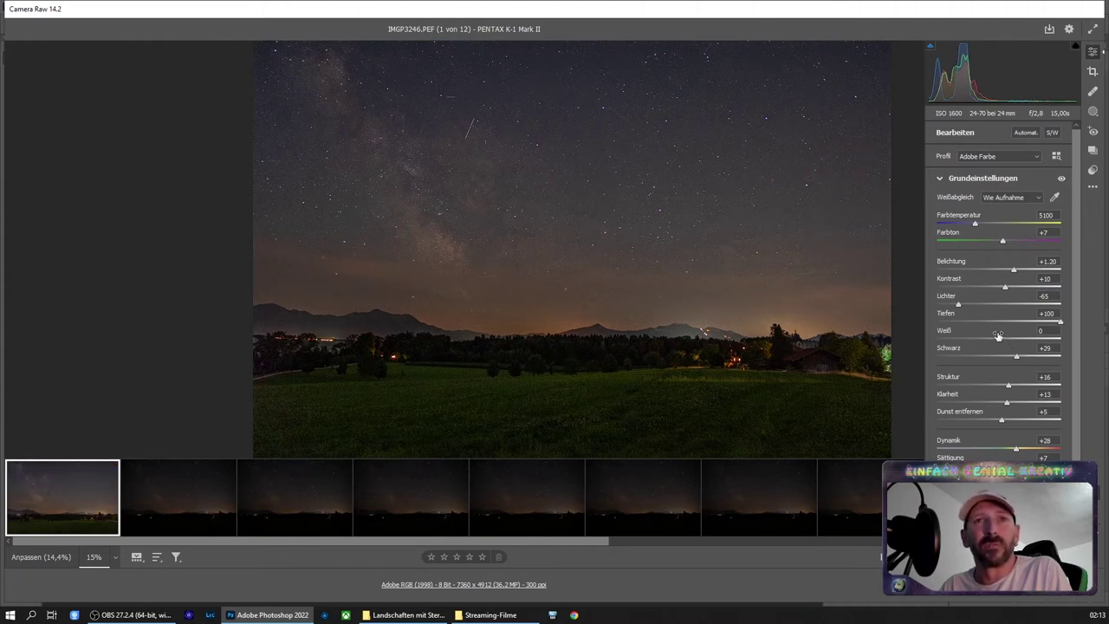
left_click_drag(958, 305, 948, 305)
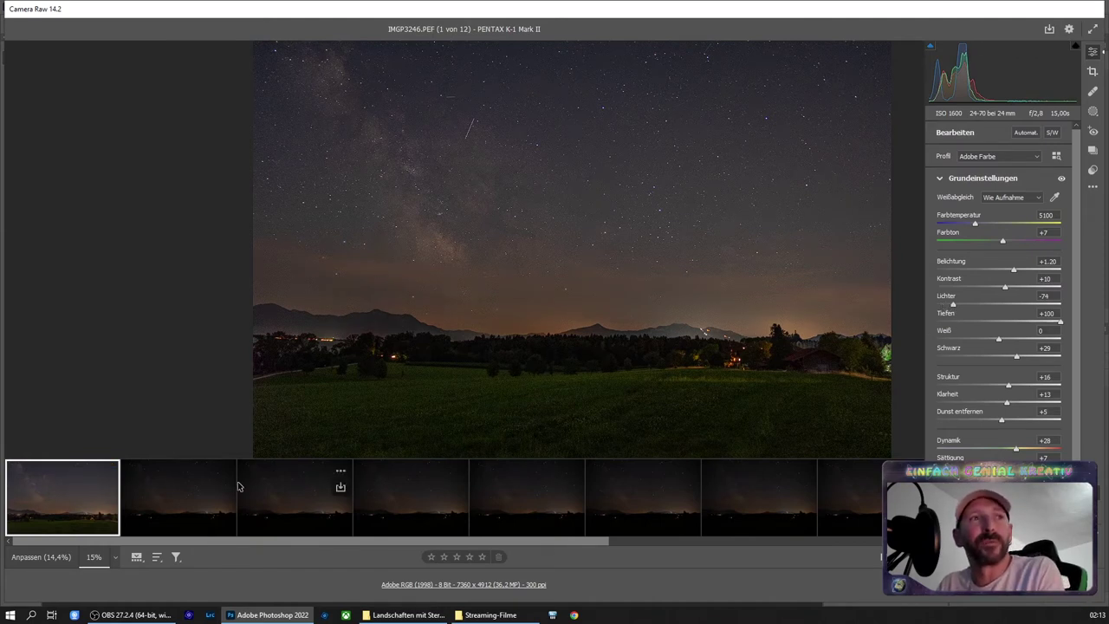
mouse_move(643, 498)
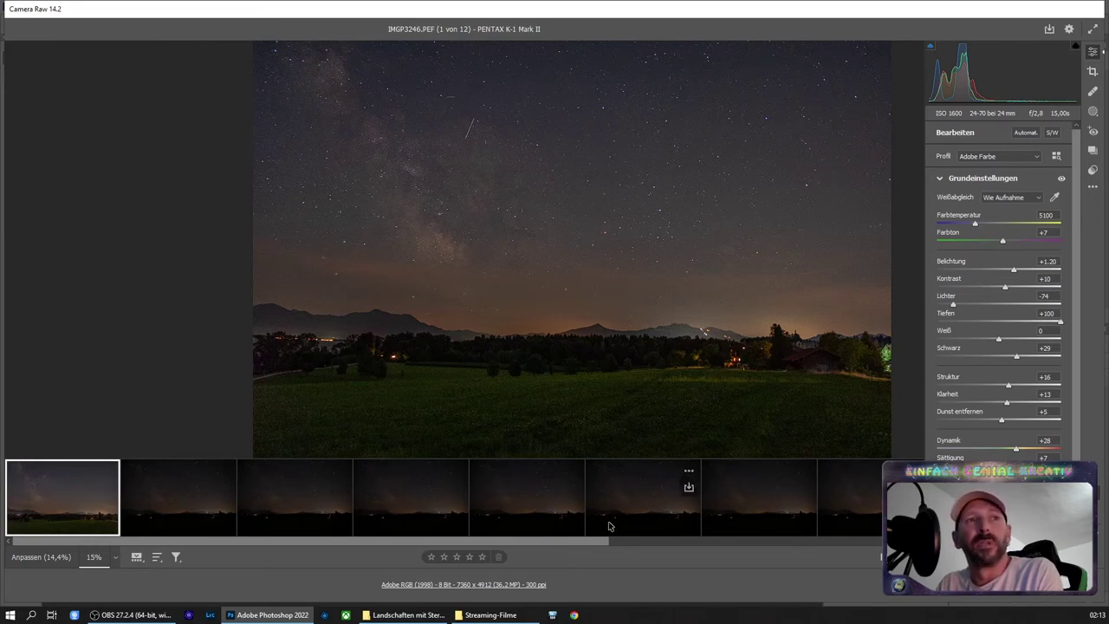
Adjust the filmstrip view and select all 12 frames with Ctrl+A
mouse_move(537, 540)
left_mouse_down()
mouse_move(723, 544)
mouse_move(537, 543)
left_mouse_up()
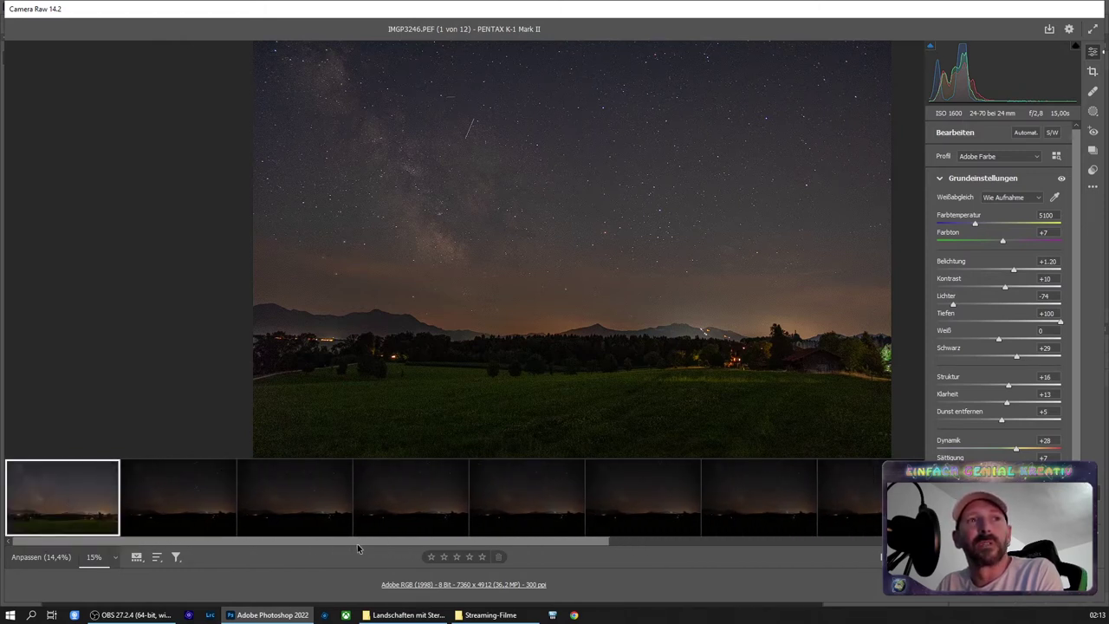
left_click_drag(357, 543, 731, 547)
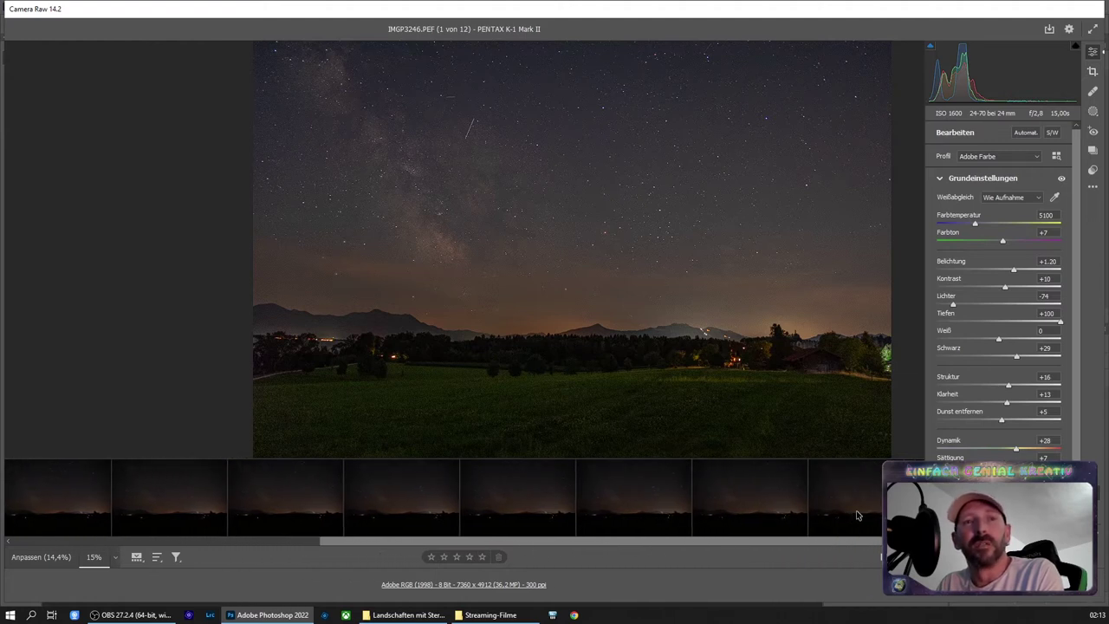
key("ctrl+u")
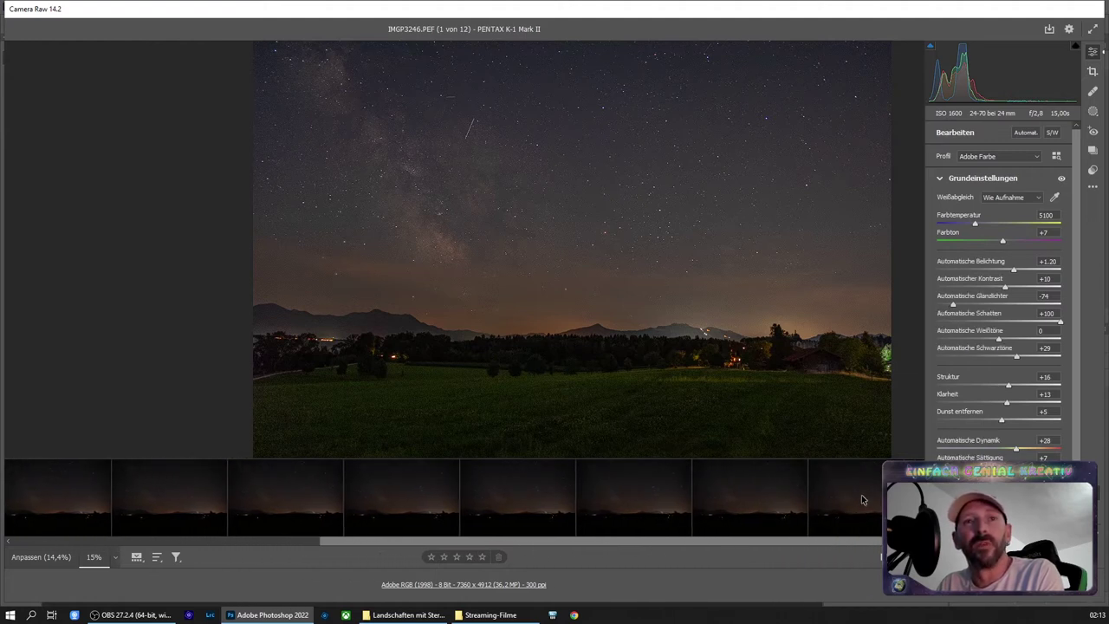
key("ctrl+a")
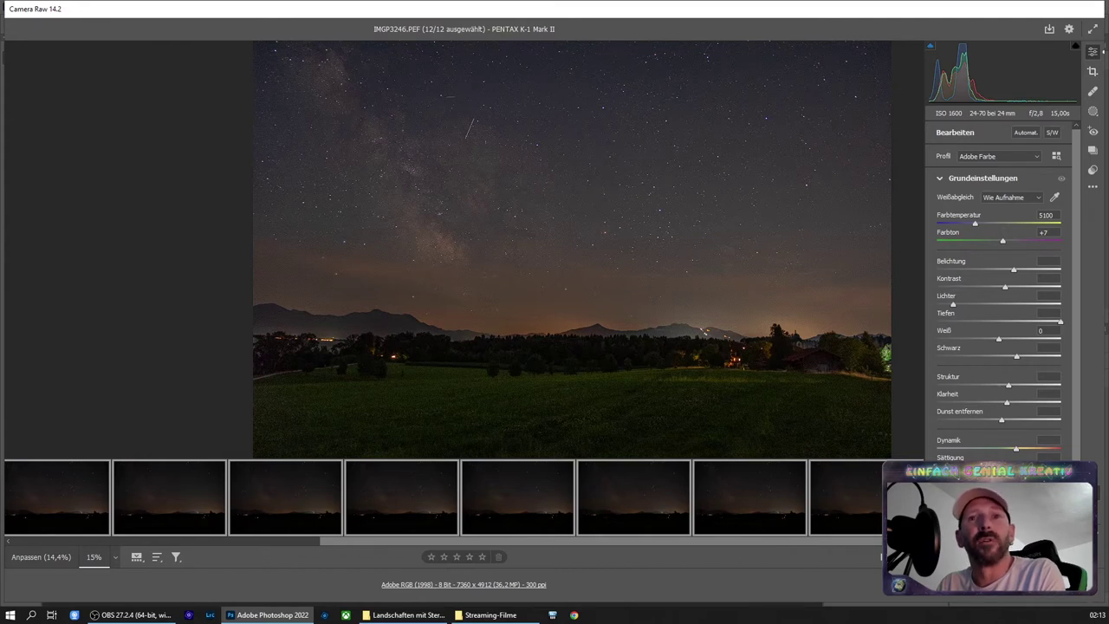
Synchronize IMGP3246's settings across all 12 selected frames via Einstellungen synchronisieren
right_click(846, 507)
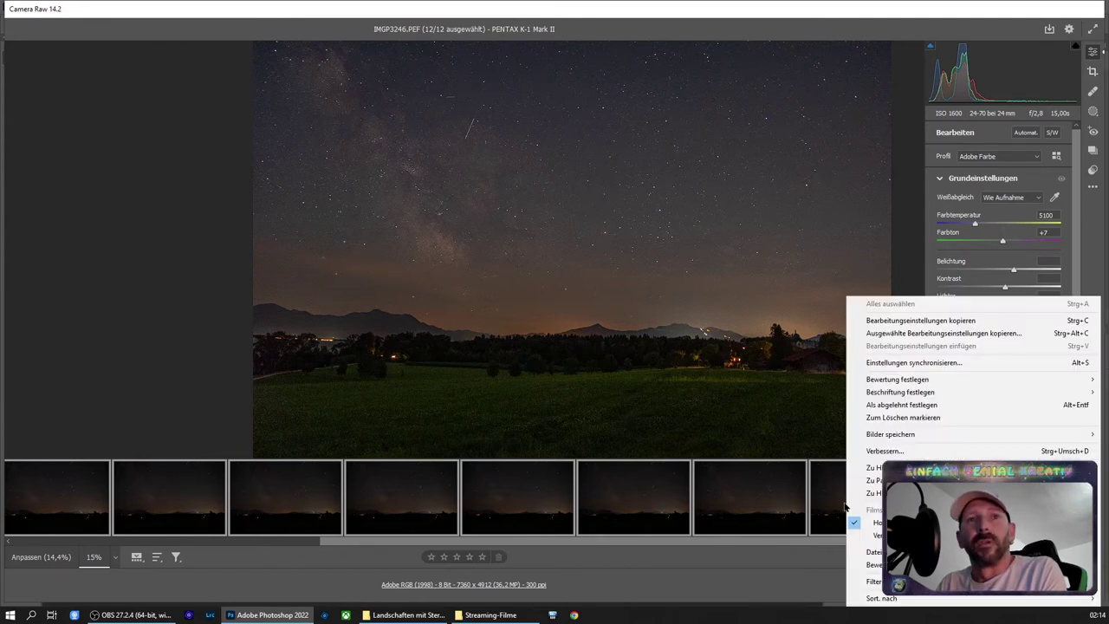
left_click(884, 369)
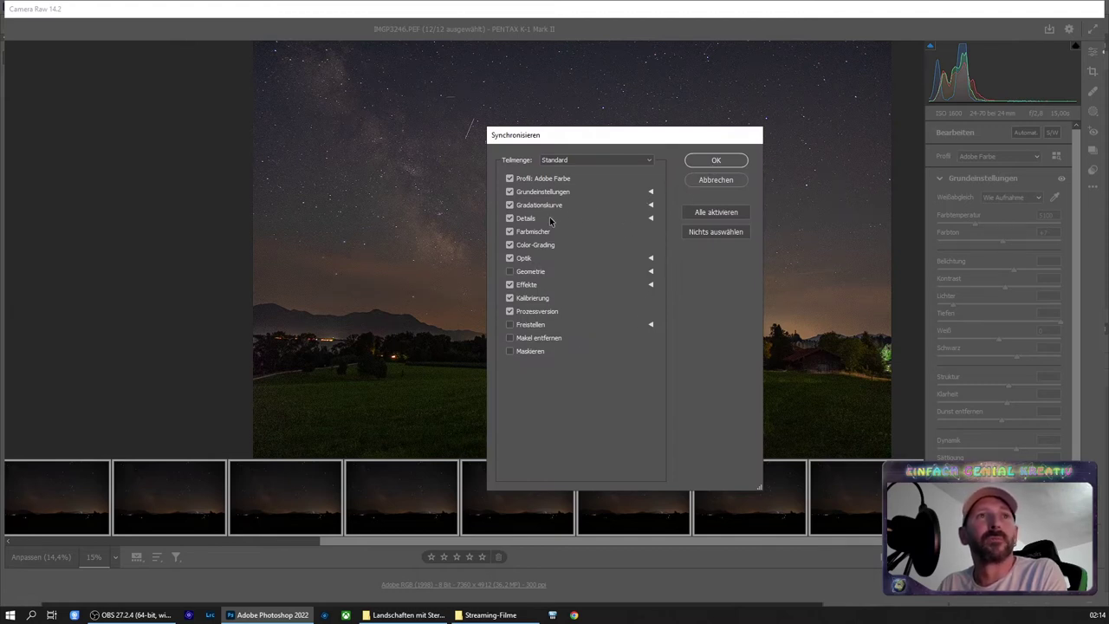
left_click(716, 161)
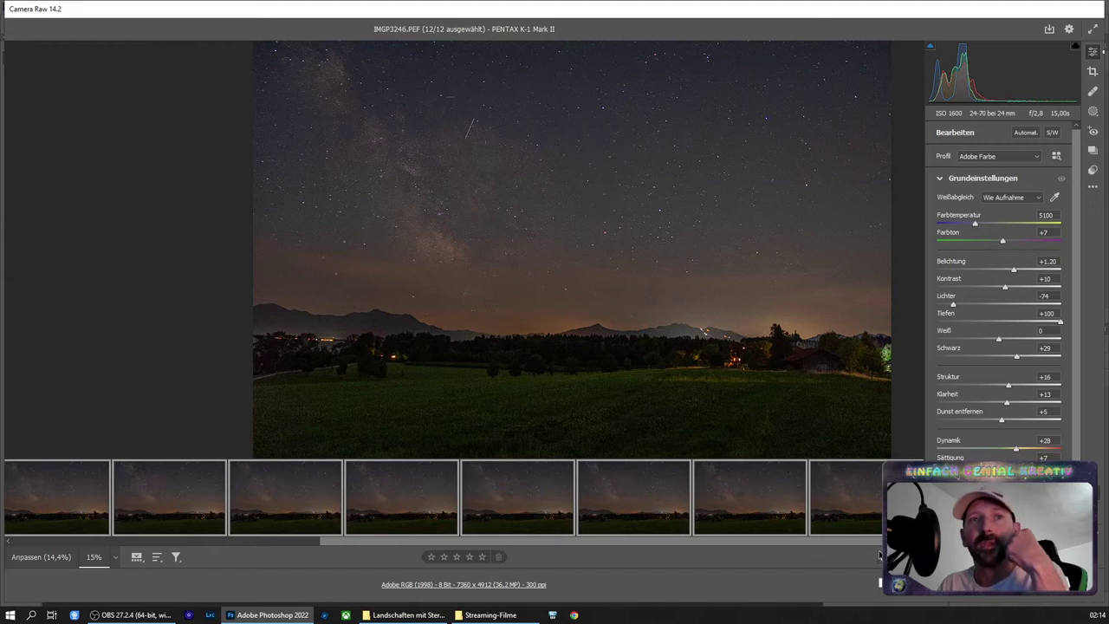
left_click_drag(879, 554, 508, 530)
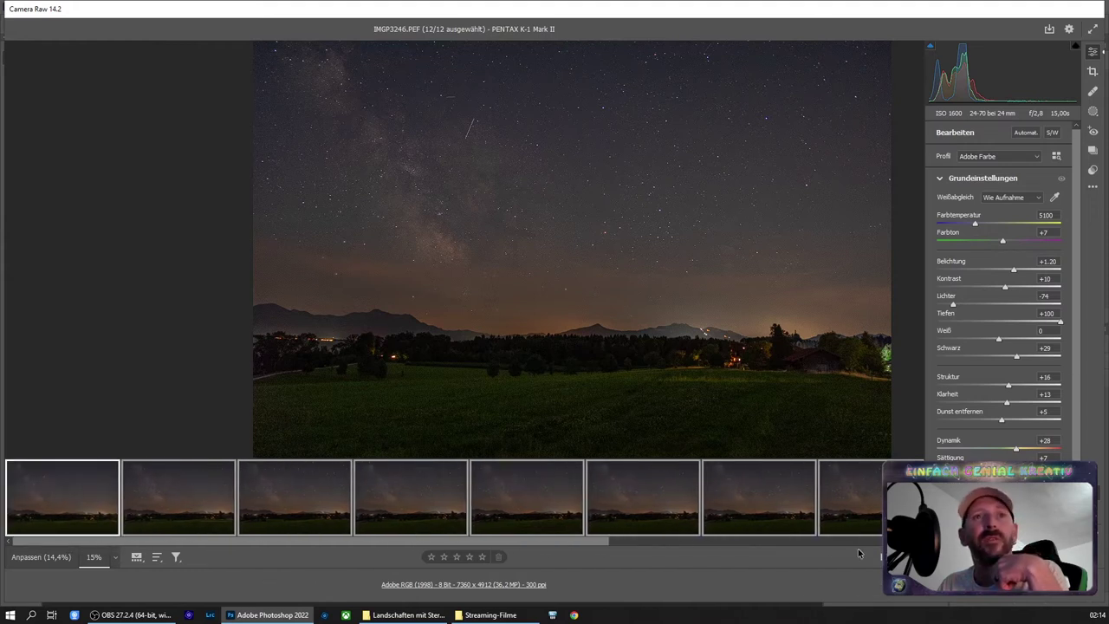
Open the edited frames, save IMGP3246 as a quality-12 JPEG in Test, and close it
left_click(1061, 585)
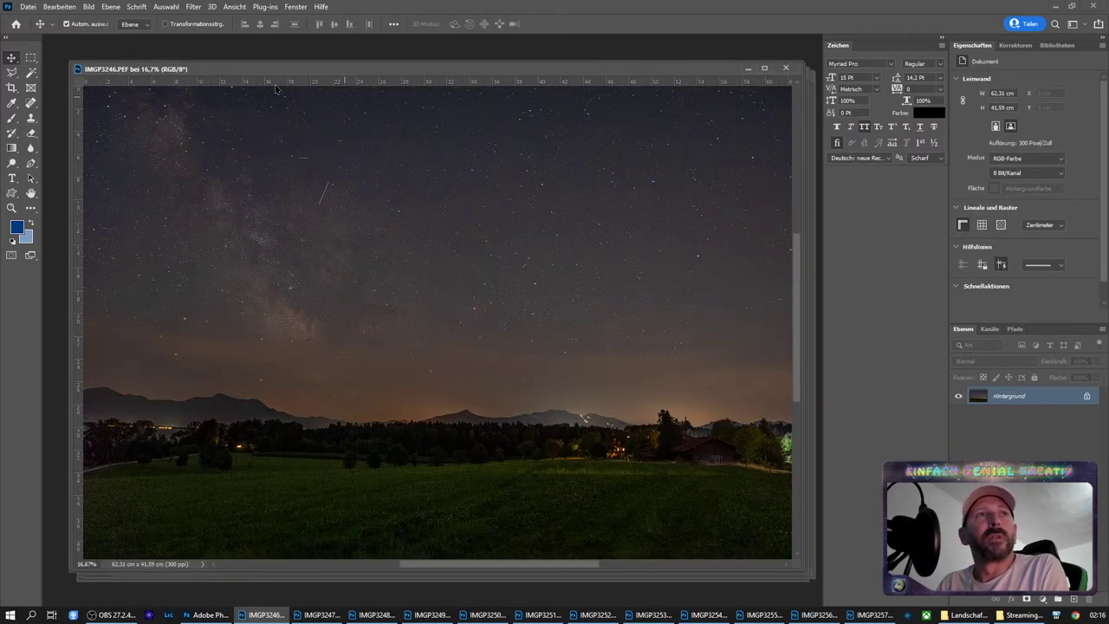
left_click(29, 6)
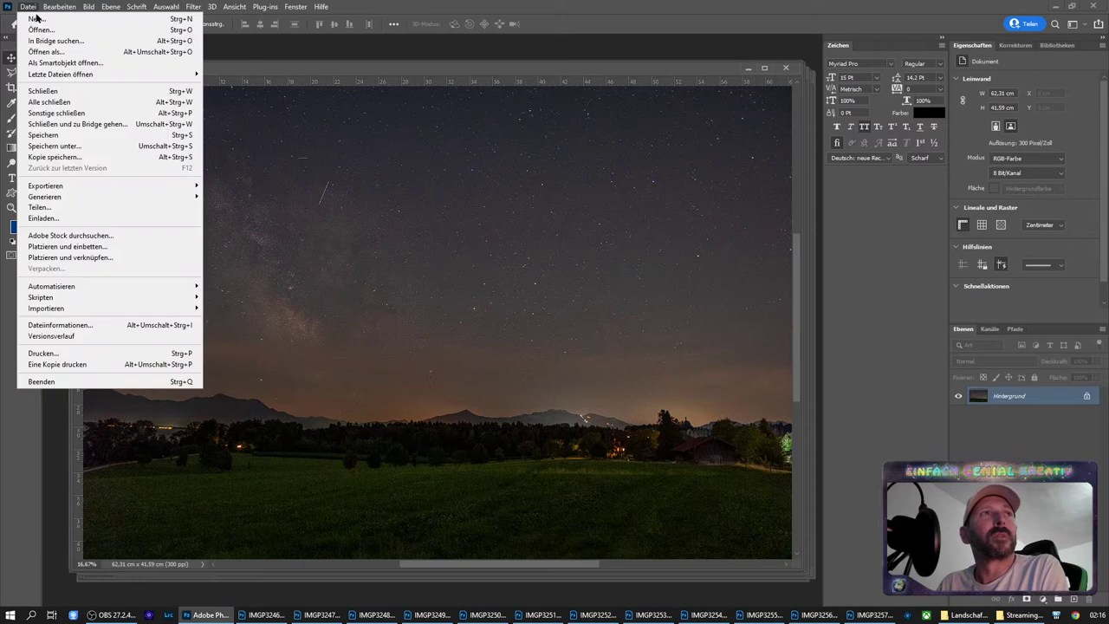
left_click(54, 140)
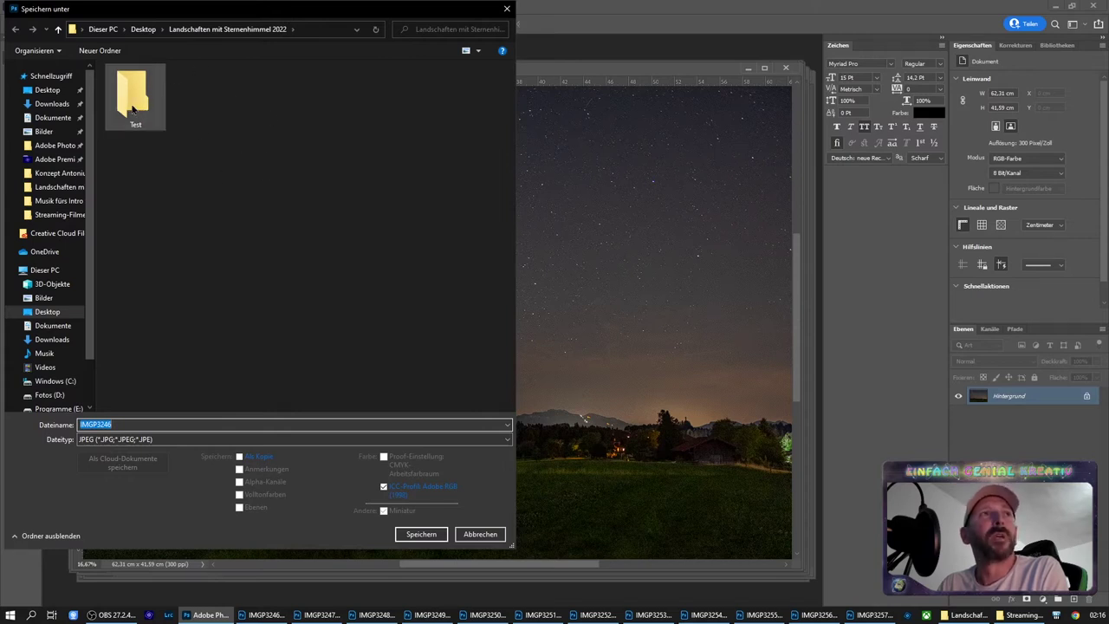
mouse_move(132, 94)
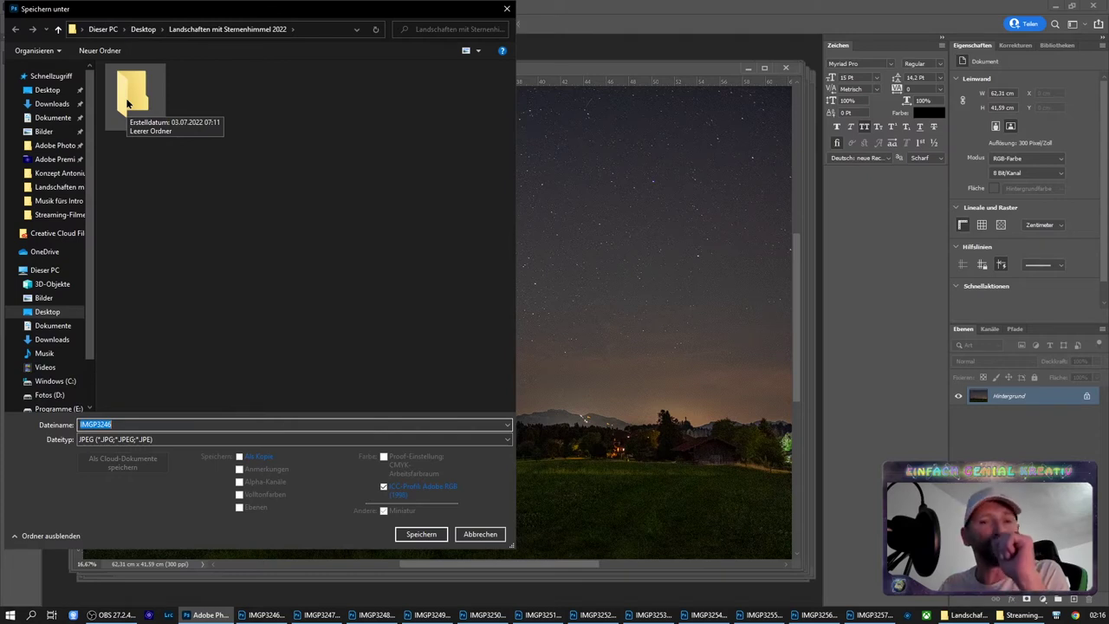
double_click(127, 103)
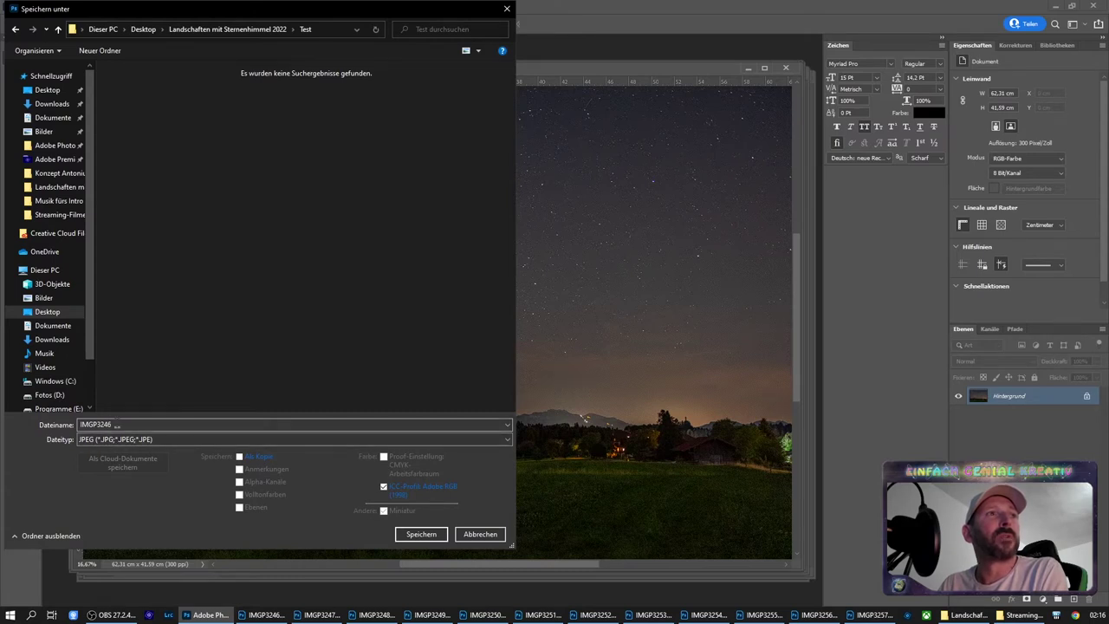
left_click(422, 533)
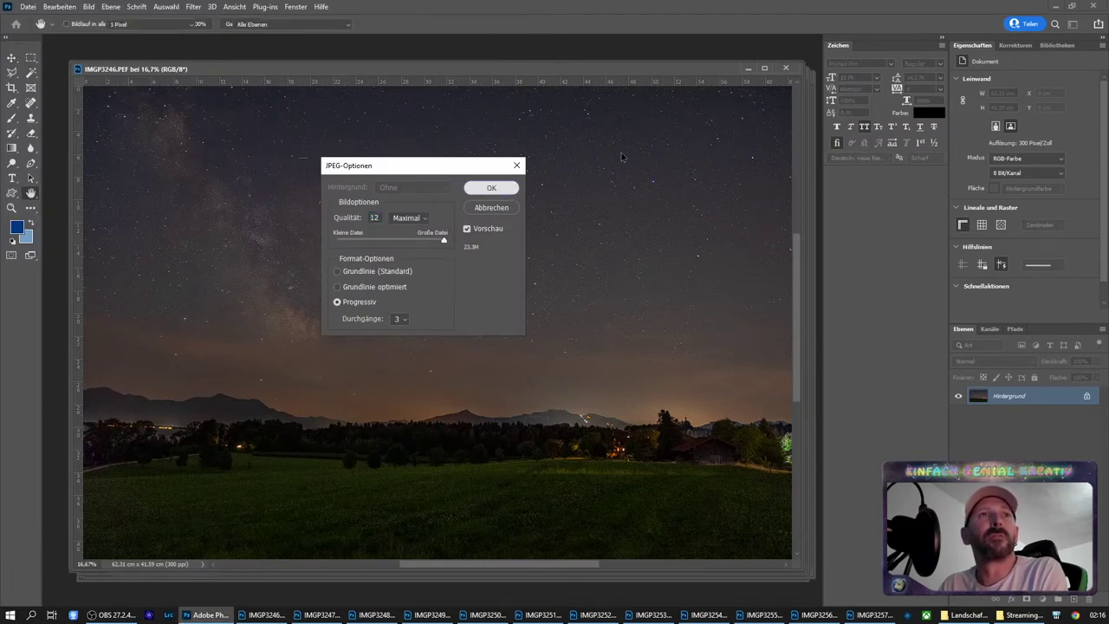
left_click(505, 191)
left_click(786, 70)
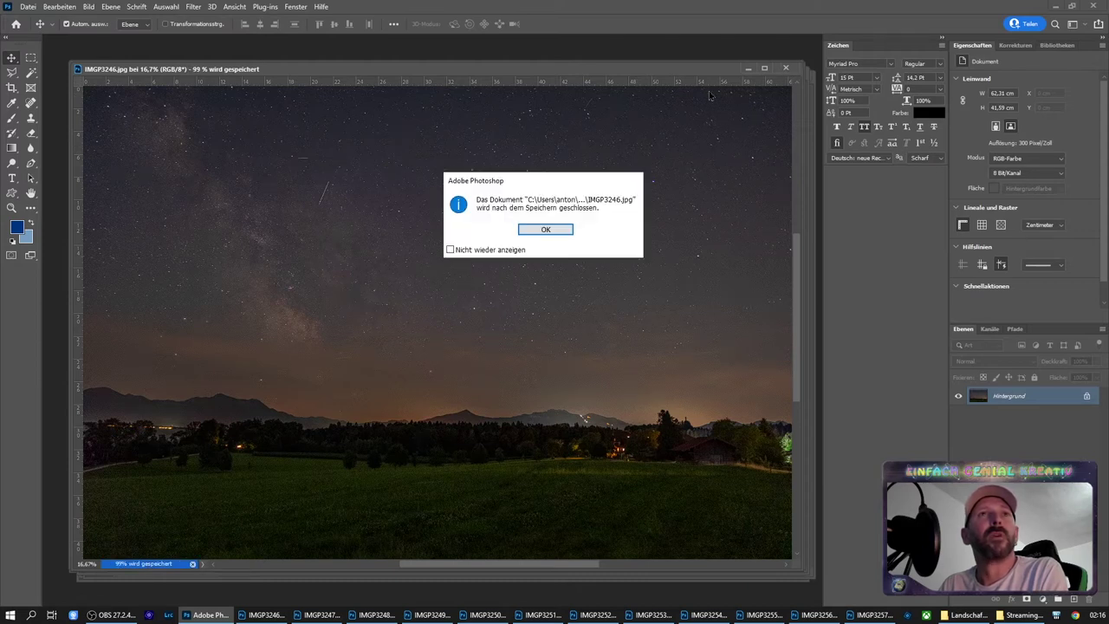
left_click(546, 229)
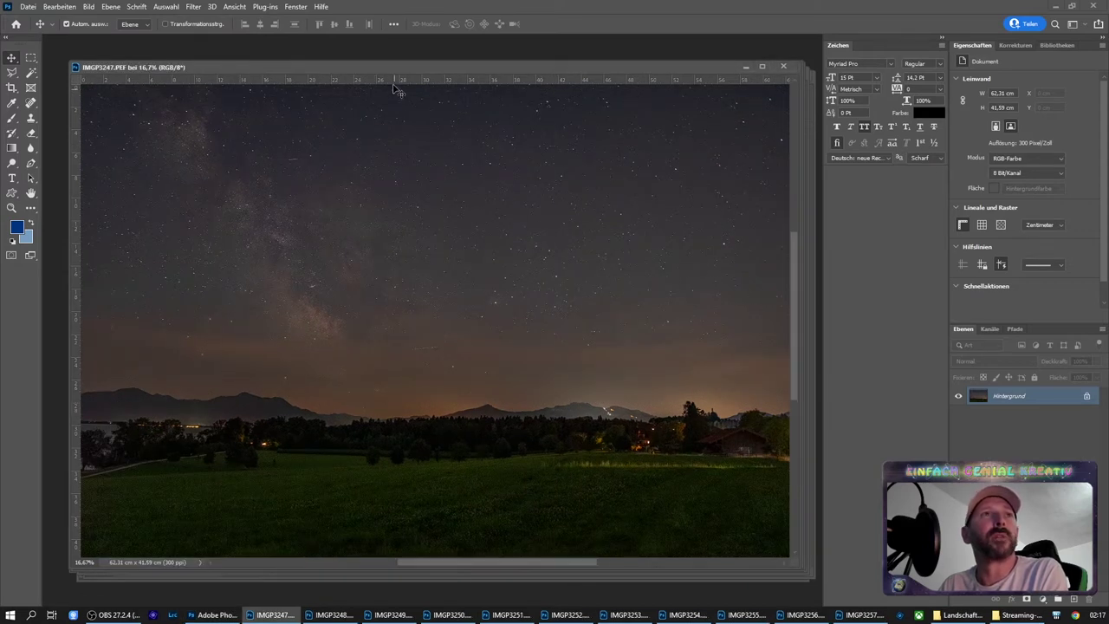
Save IMGP3247 as a quality-12 progressive JPEG in Test, then close the remaining open images
left_click(27, 6)
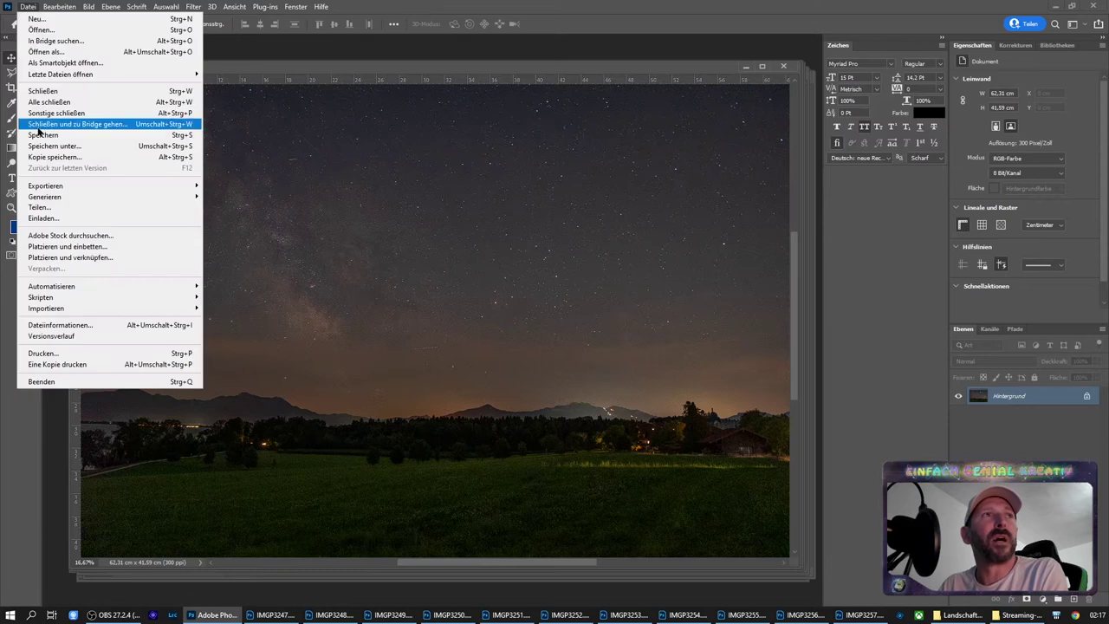
left_click(40, 147)
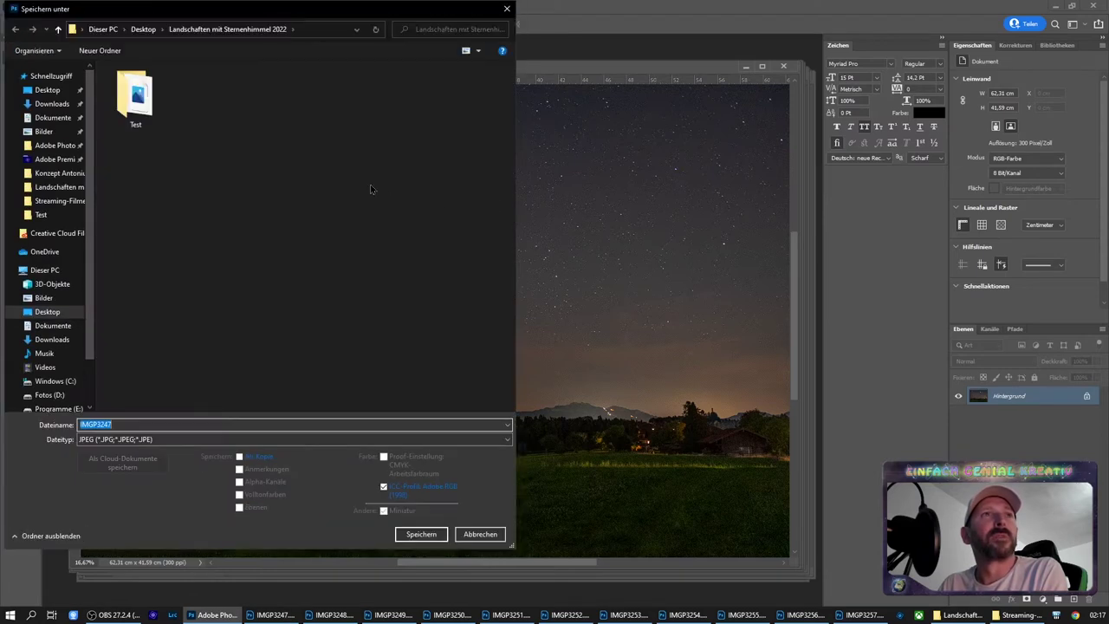
double_click(137, 97)
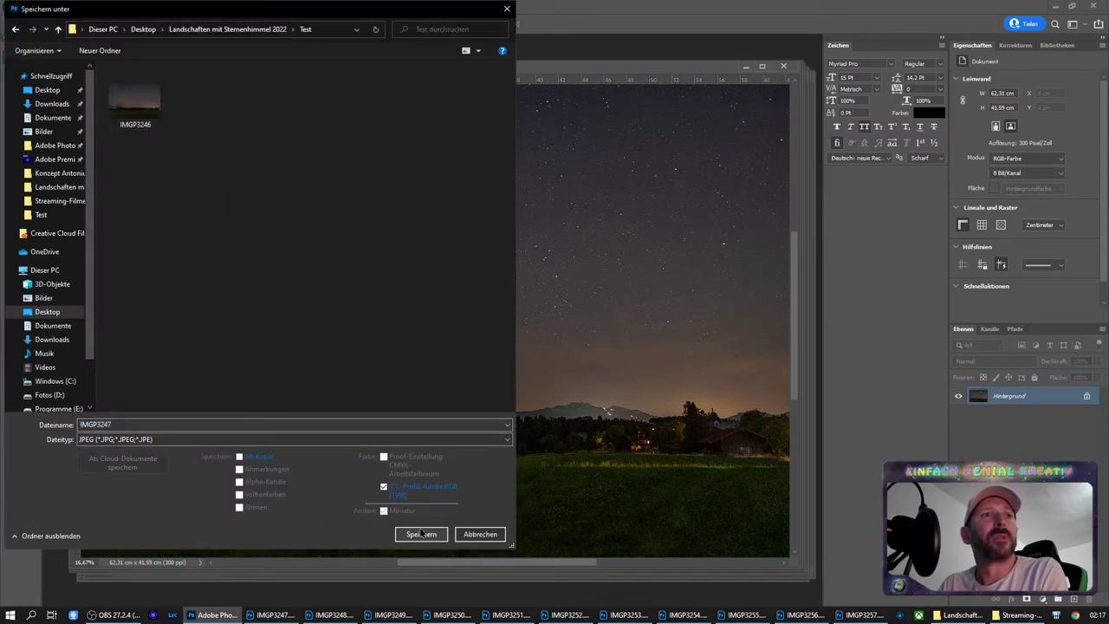
left_click(405, 534)
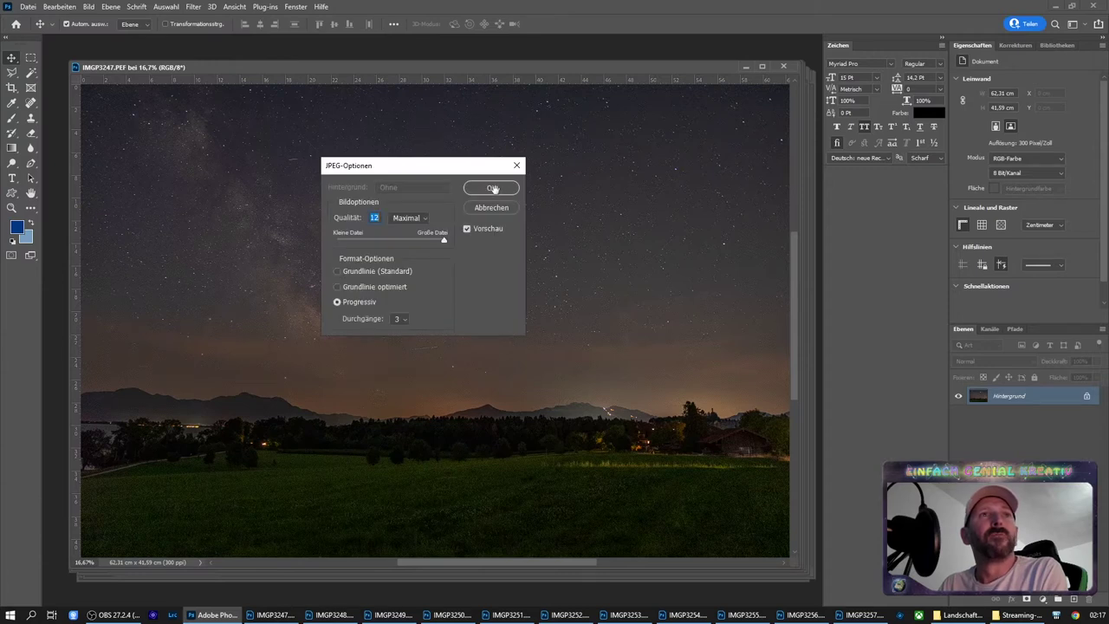
left_click(490, 187)
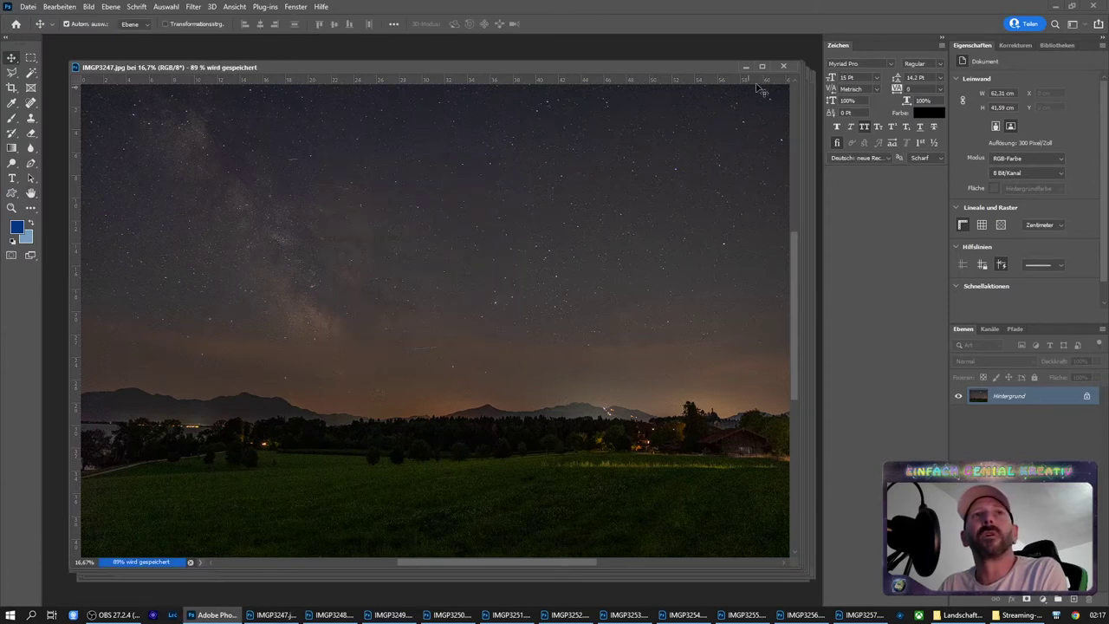
left_click(783, 66)
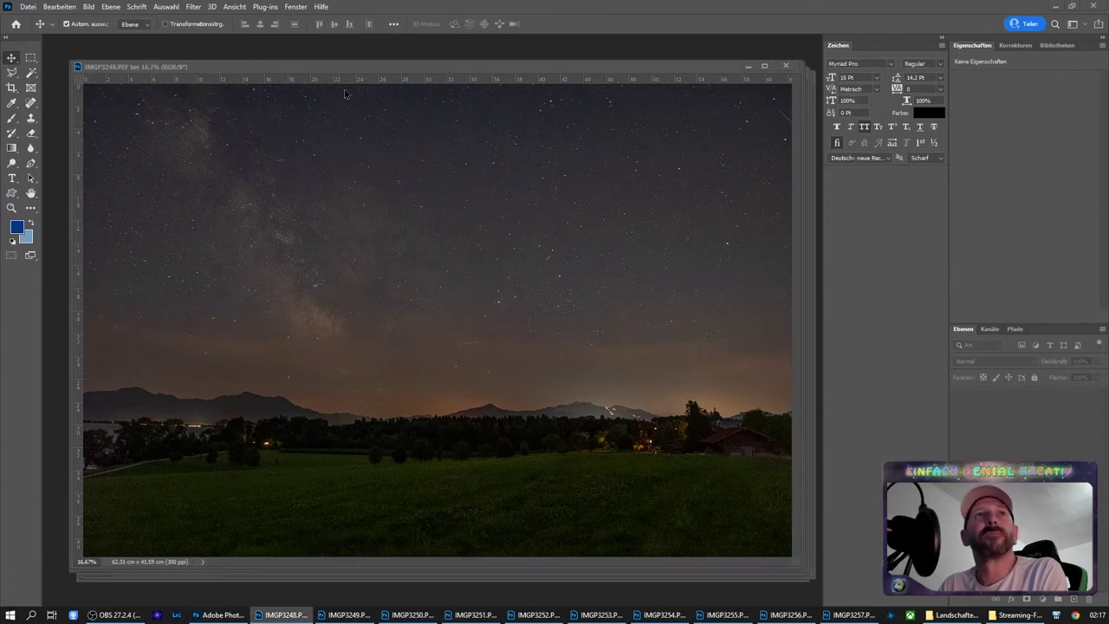
left_click(792, 9)
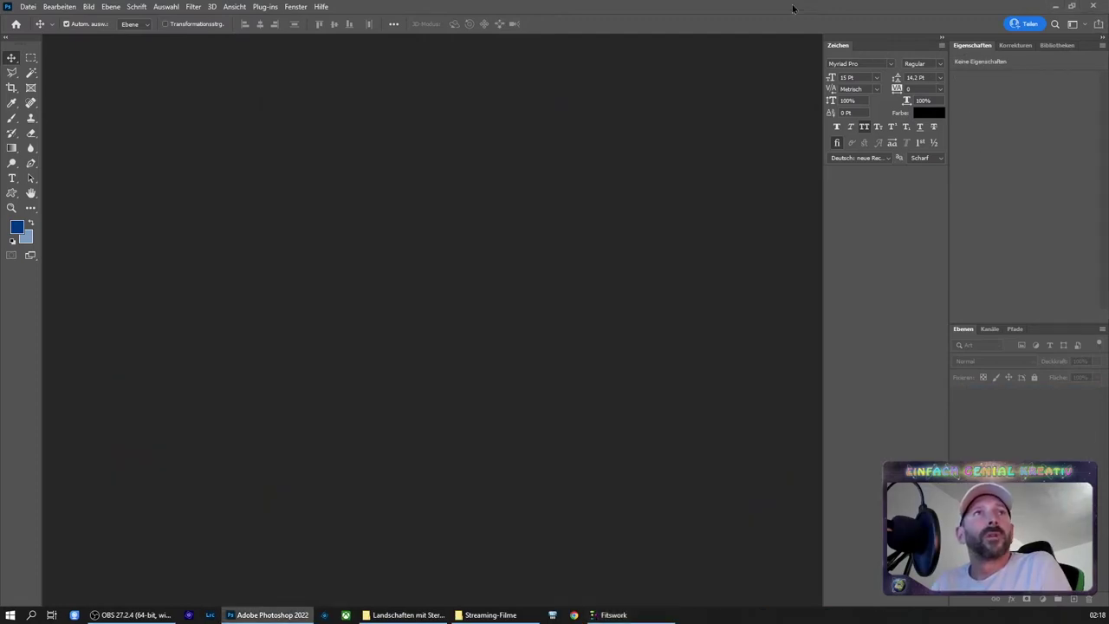
Quit Photoshop, check the twelve IMGP3246–IMGP3257 images in Test, and bring Fitswork forward
left_click(1096, 7)
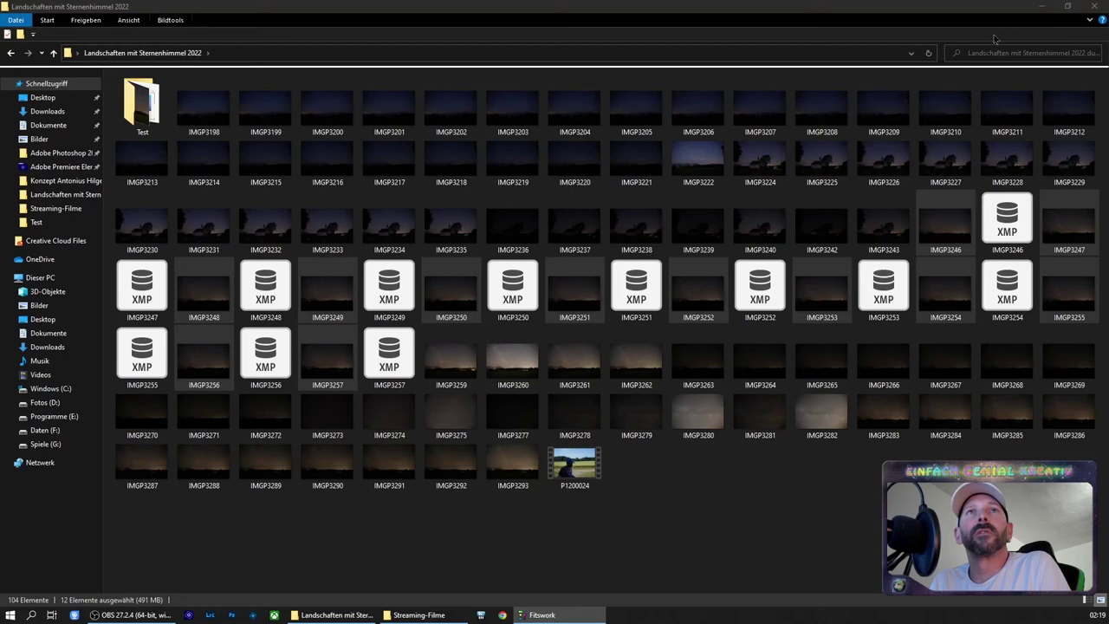
double_click(153, 95)
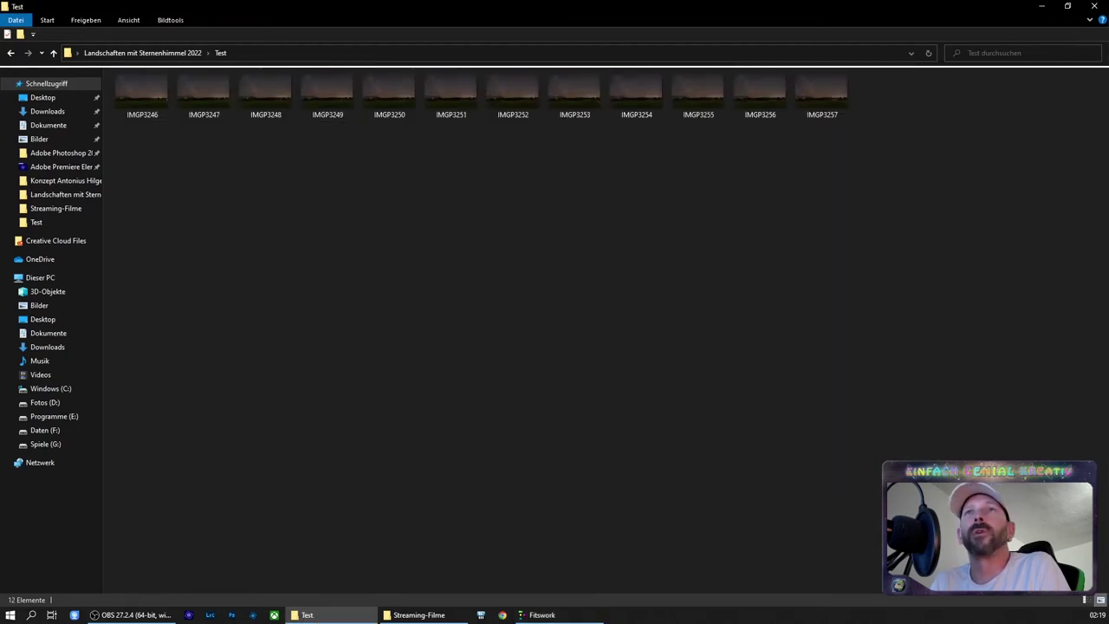
left_click(539, 614)
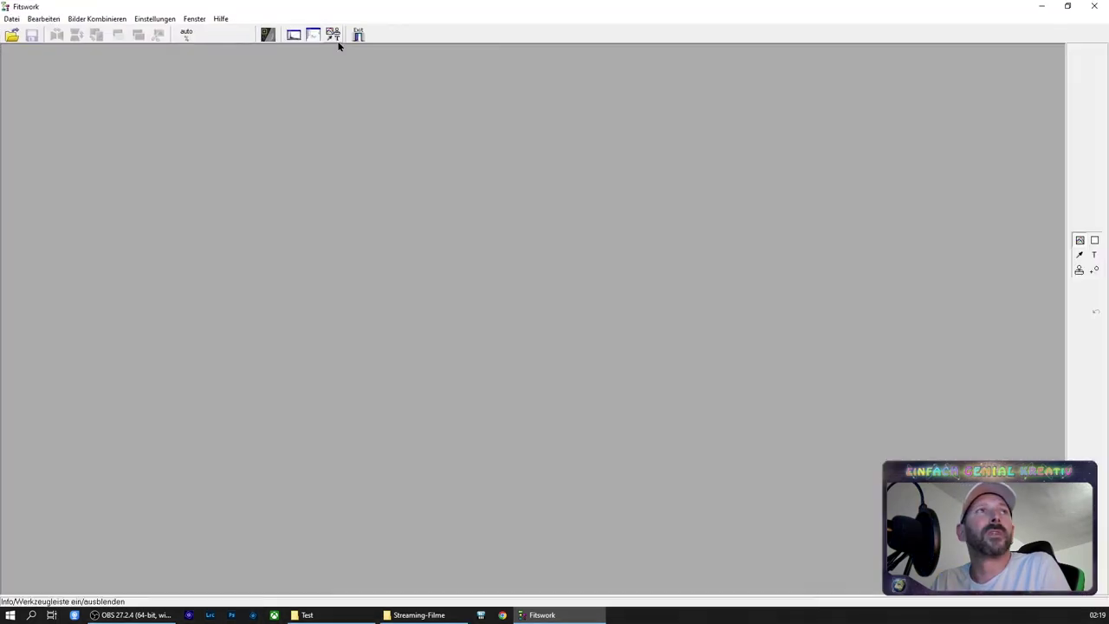
Start a Stapel Bearbeitung batch job and place the start-file browser beside it
left_click(11, 19)
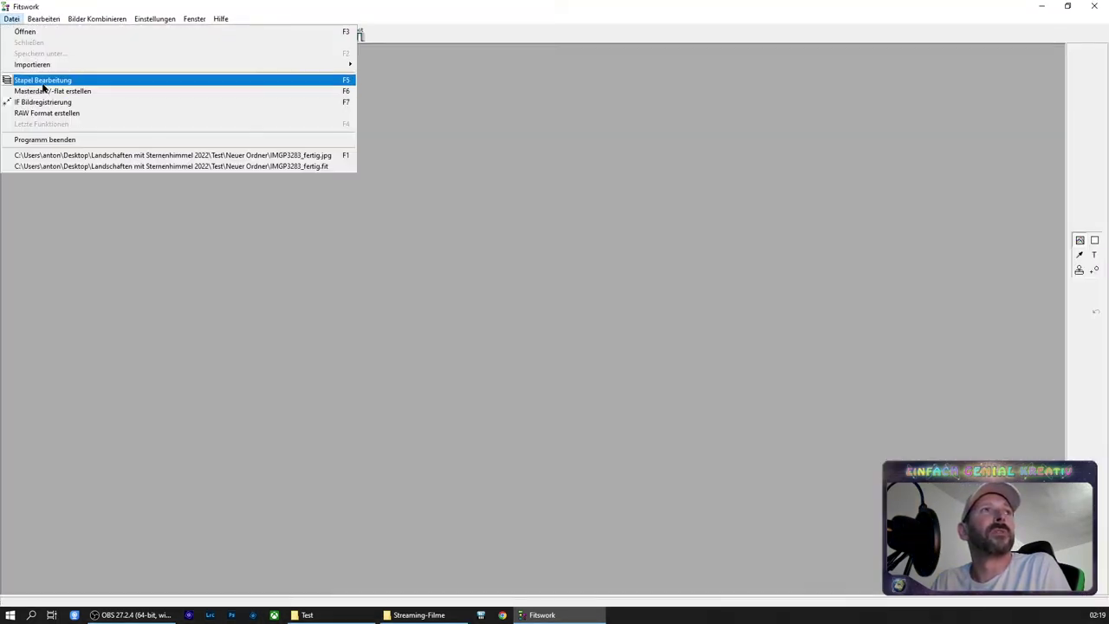
left_click(318, 81)
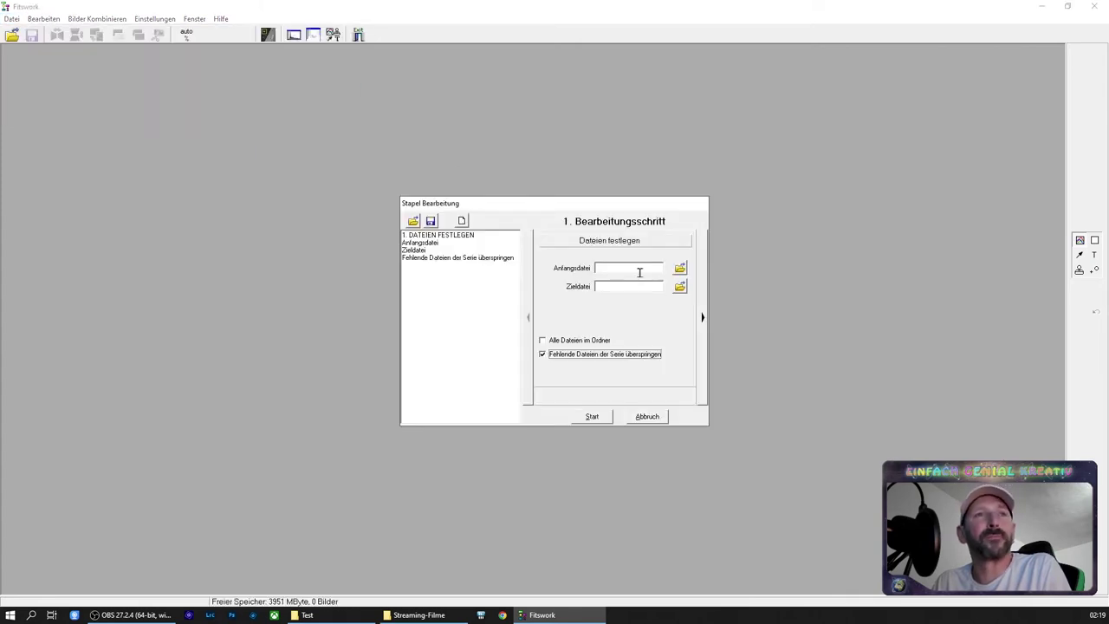
left_click(680, 268)
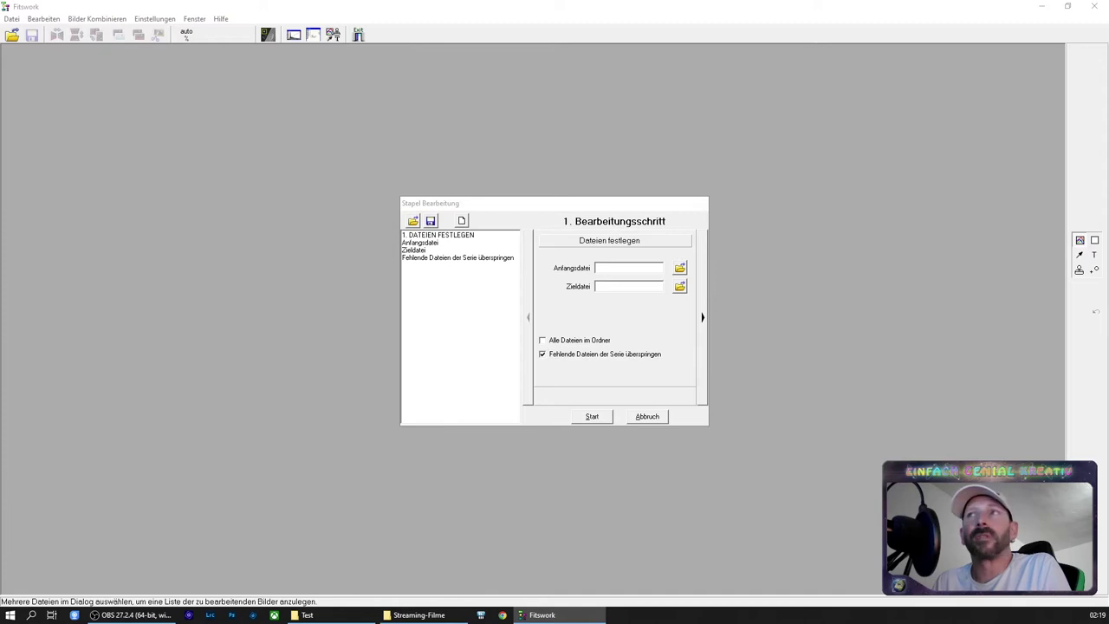
mouse_move(363, 118)
left_mouse_down()
mouse_move(309, 116)
mouse_move(408, 116)
left_mouse_up()
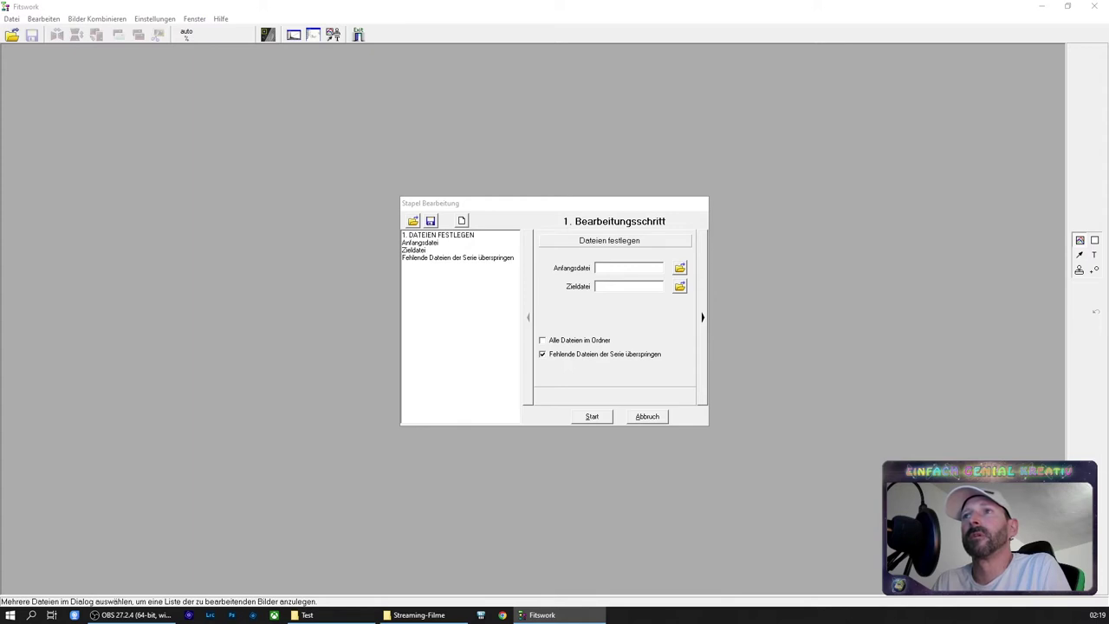
mouse_move(748, 156)
left_mouse_down()
mouse_move(633, 141)
mouse_move(773, 109)
left_mouse_up()
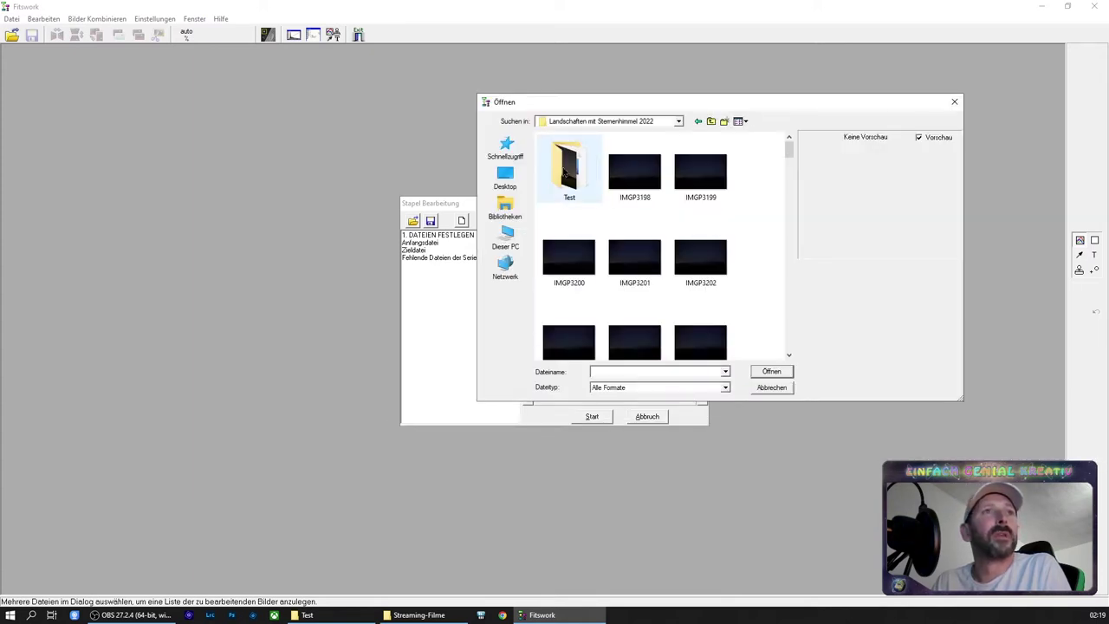
Set Test\IMGP3246.jpg as the batch start file
double_click(564, 173)
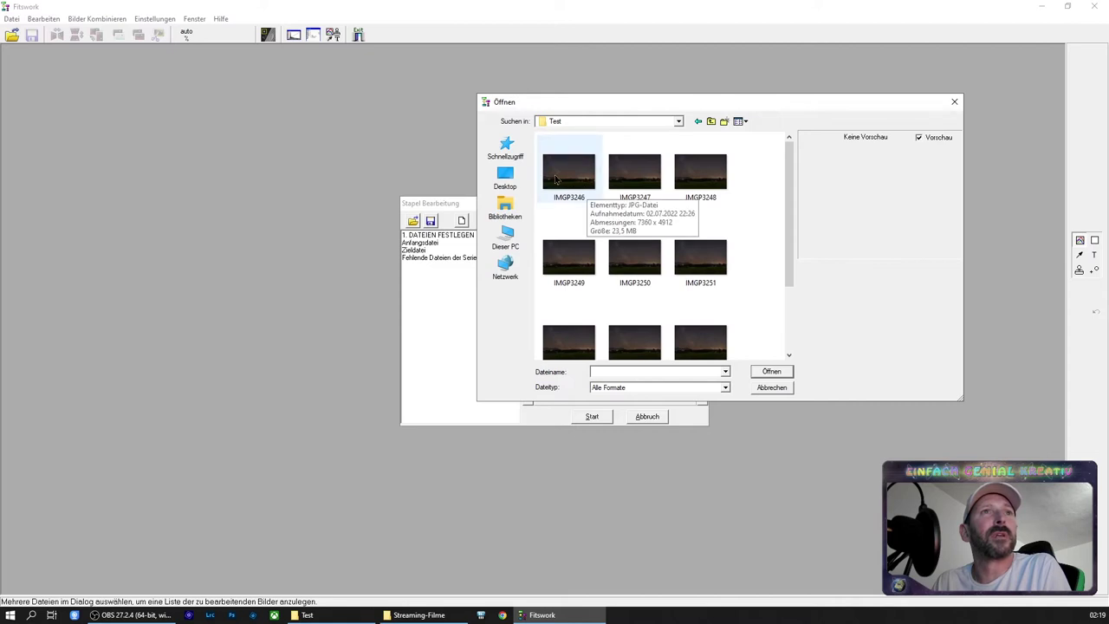
left_click(555, 176)
scroll(790, 196, "down", 2)
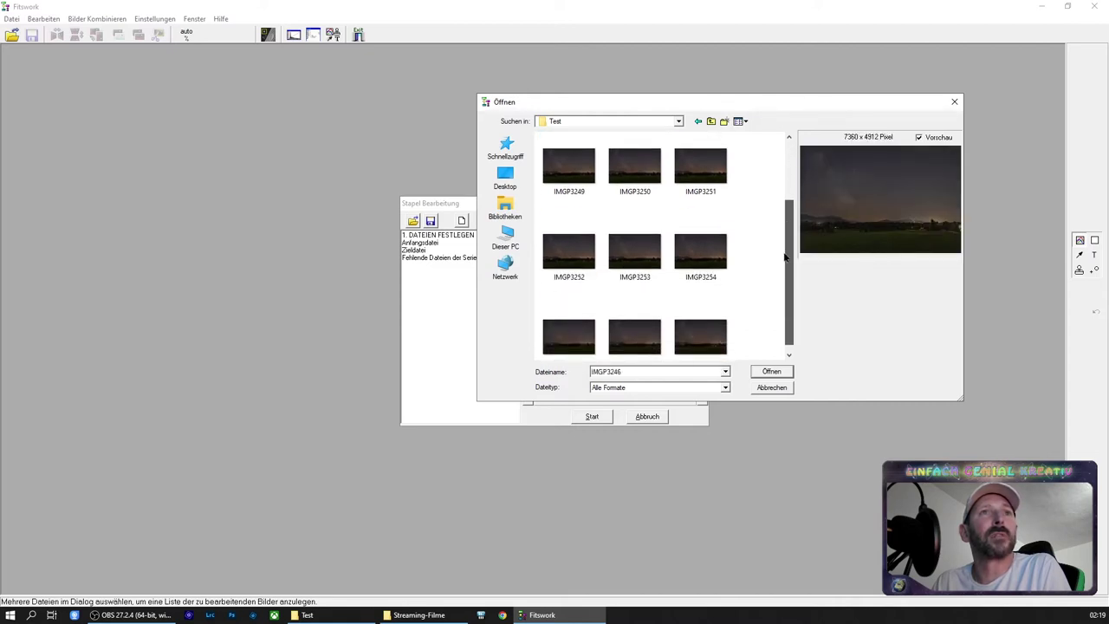
scroll(792, 273, "up", 2)
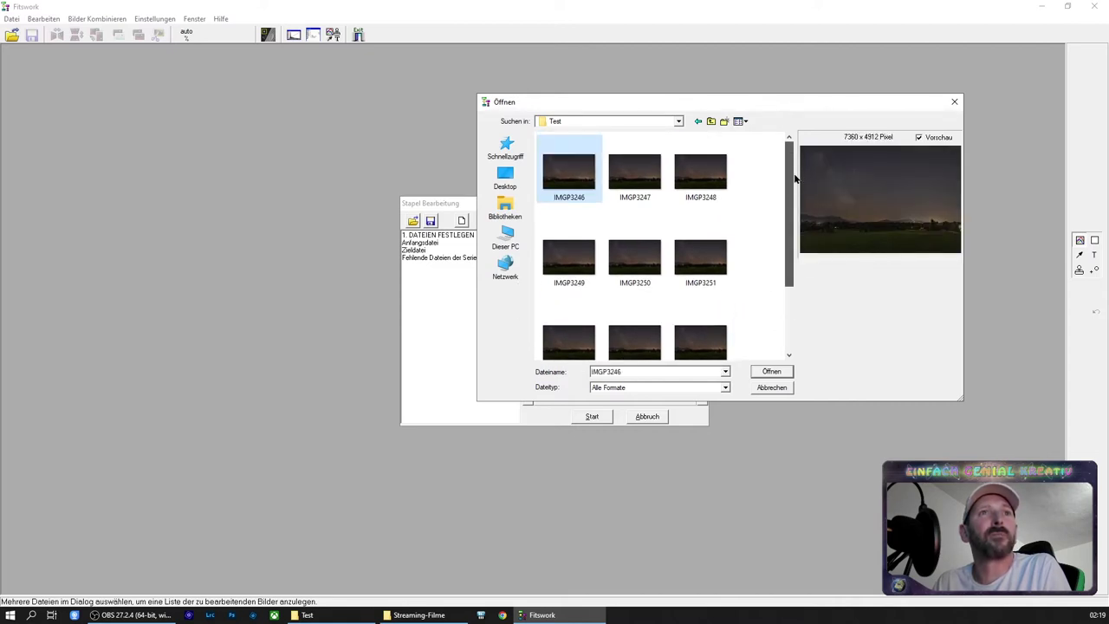
left_click(770, 373)
Create a new Fertig folder as the batch target and advance to step 2
left_click(680, 290)
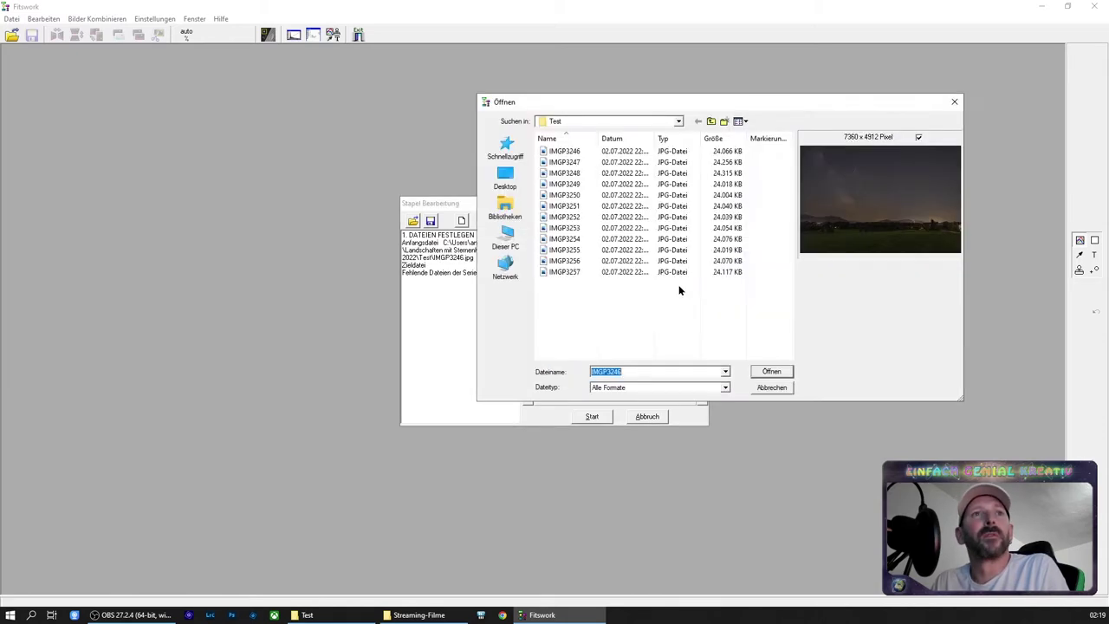
right_click(608, 295)
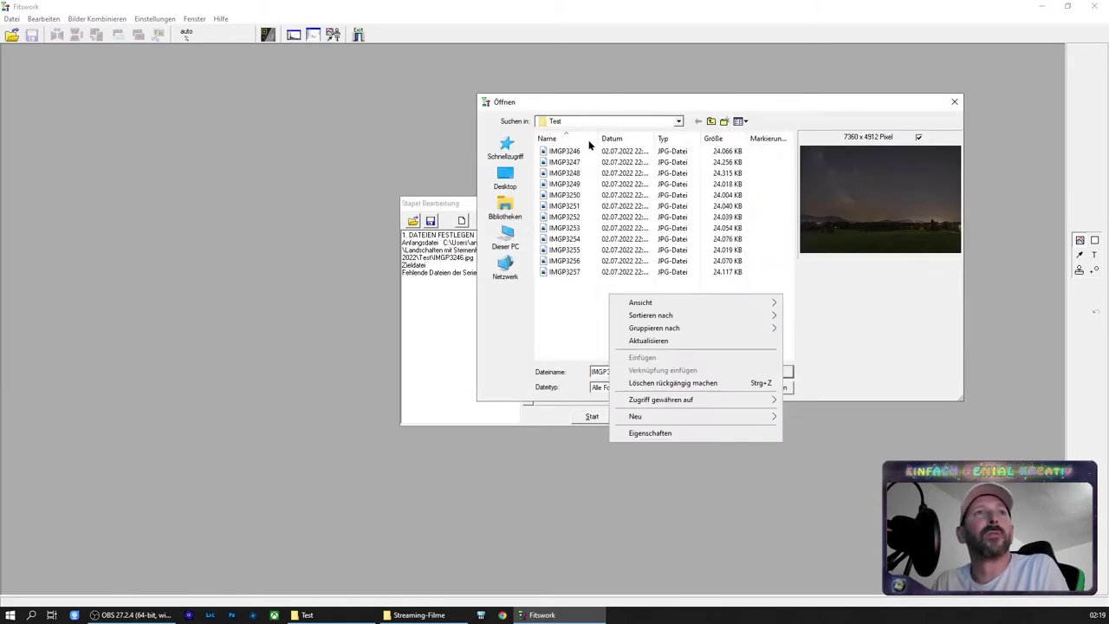
mouse_move(659, 416)
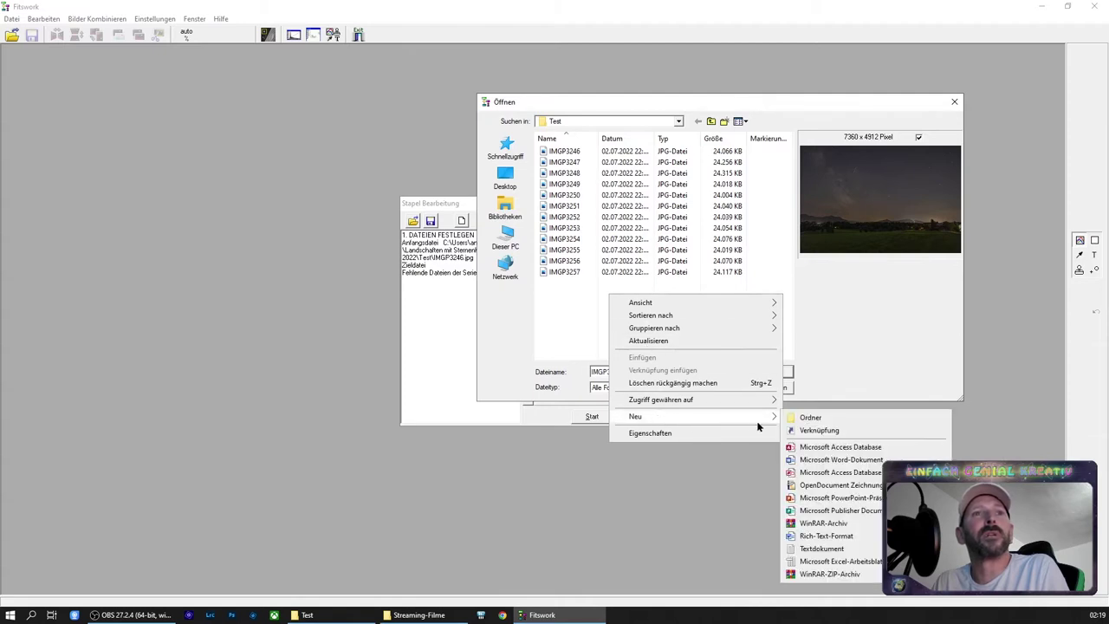
left_click(808, 419)
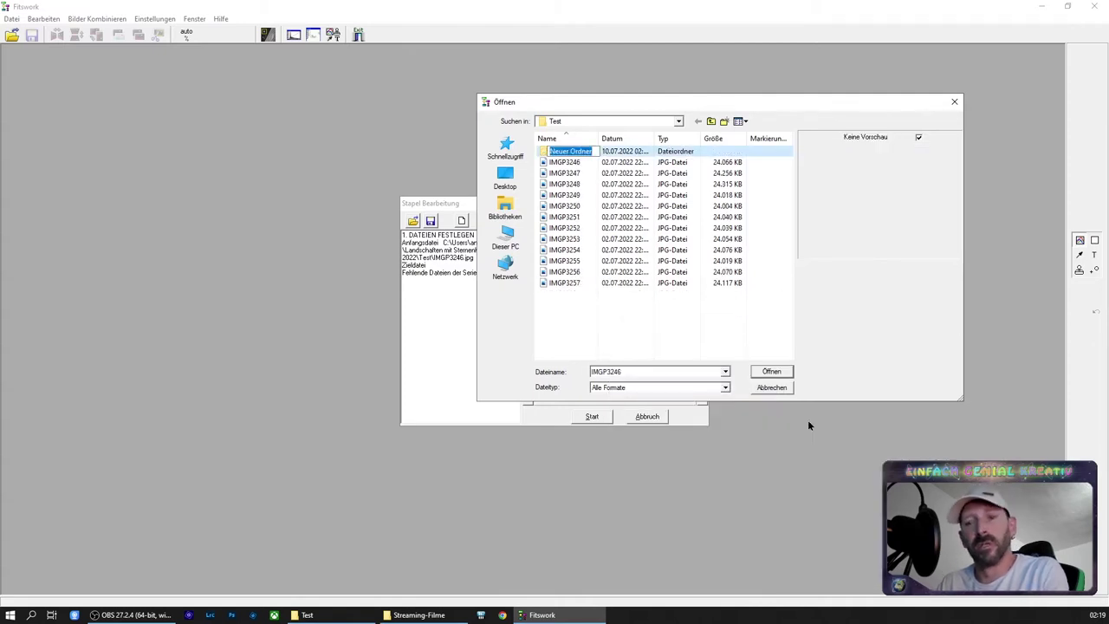
type("Fertig")
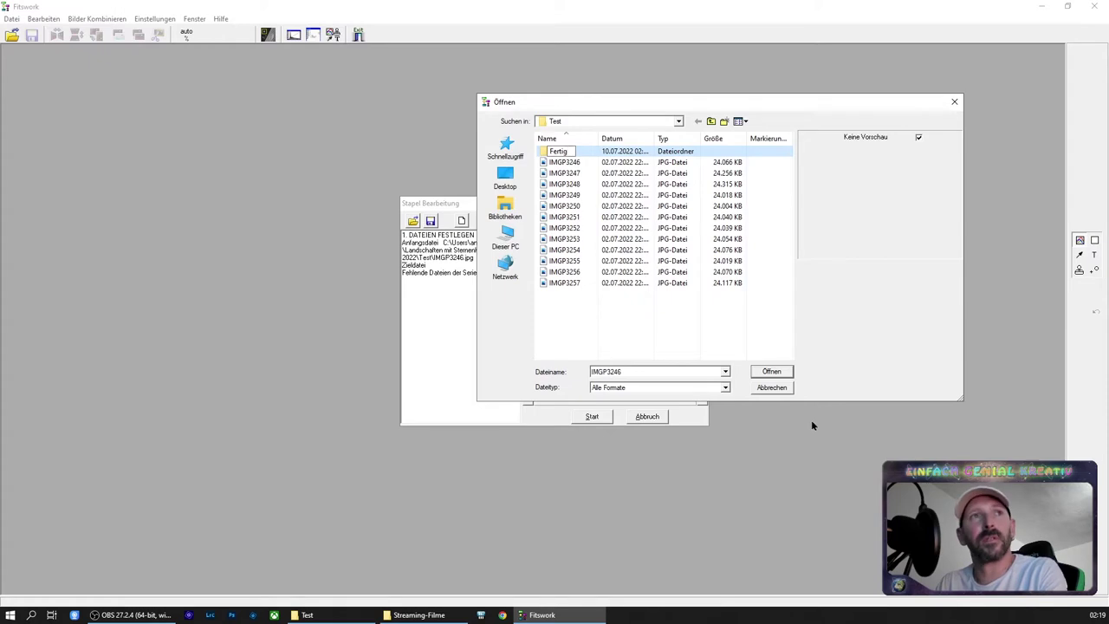
key("Return")
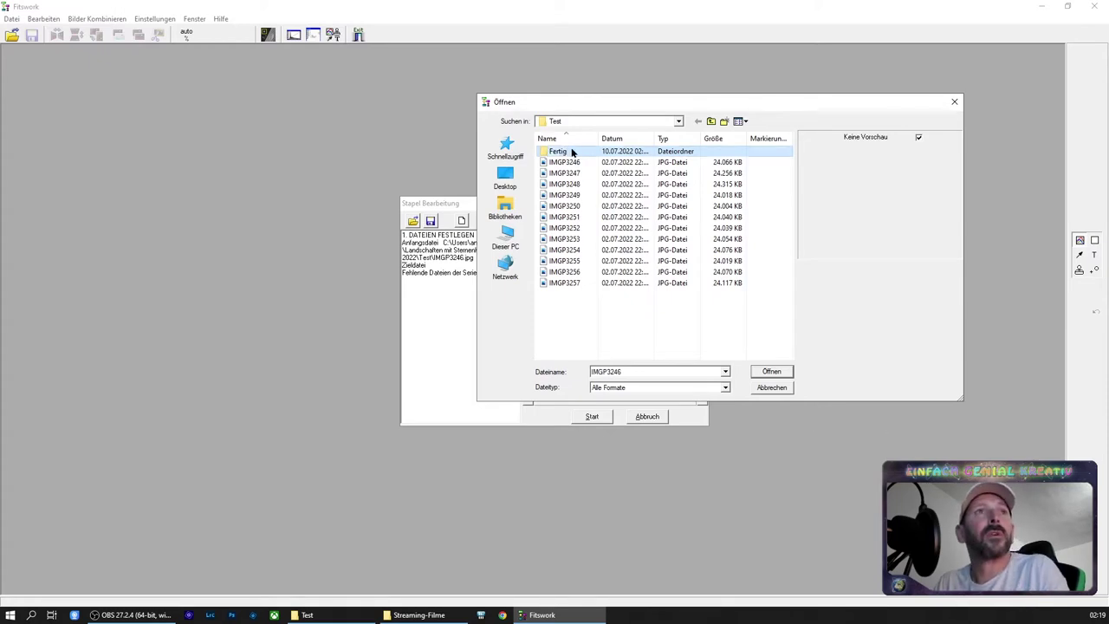
double_click(572, 152)
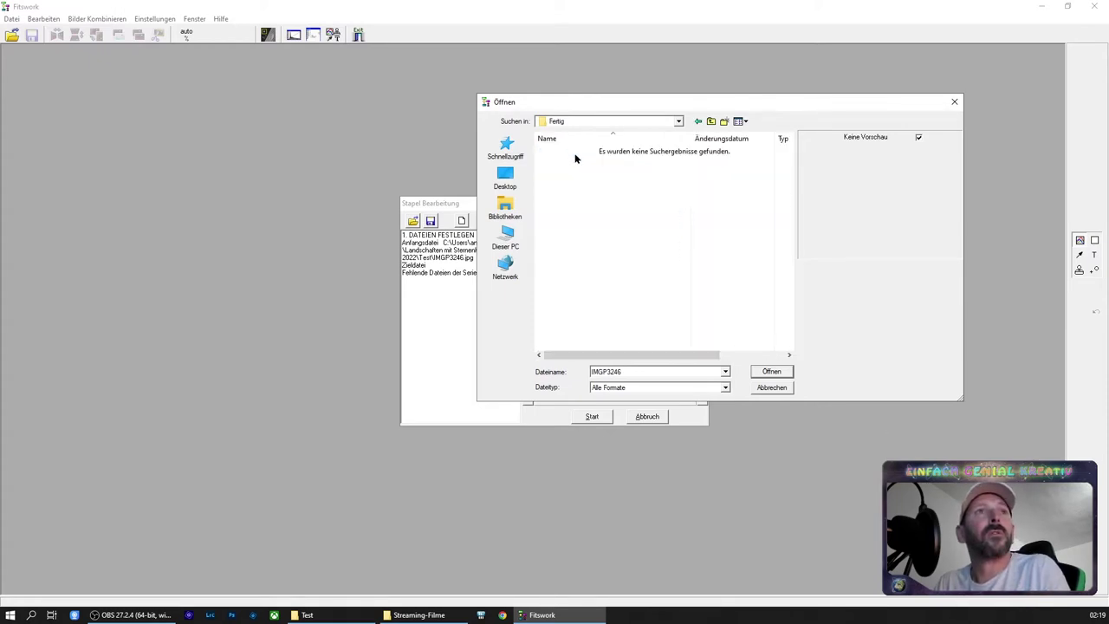
left_click(771, 371)
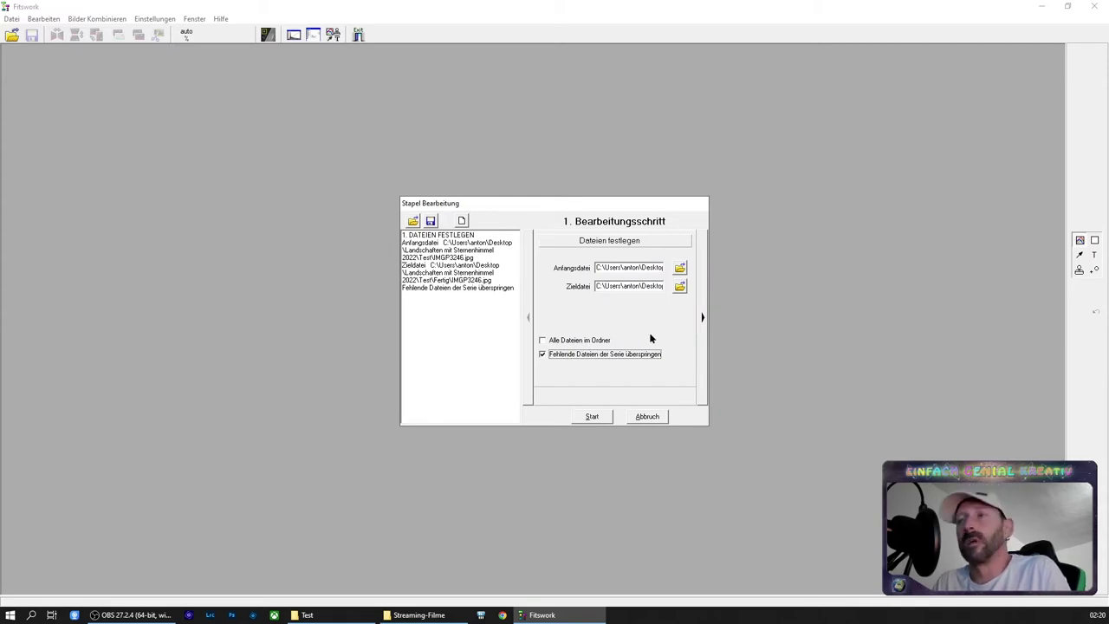
left_click(702, 318)
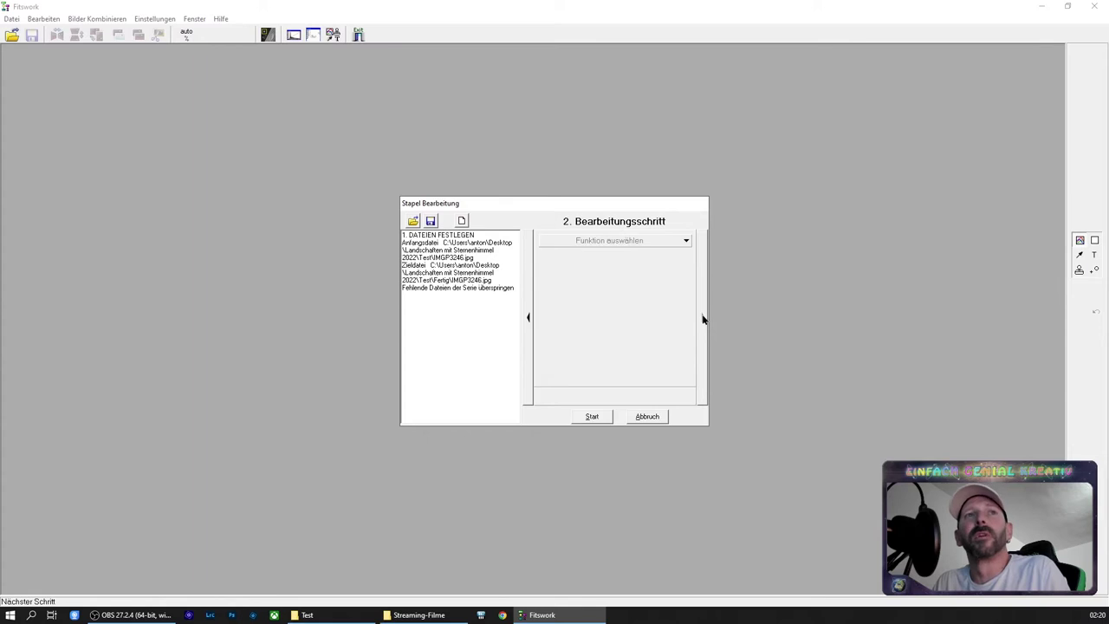
left_click(528, 317)
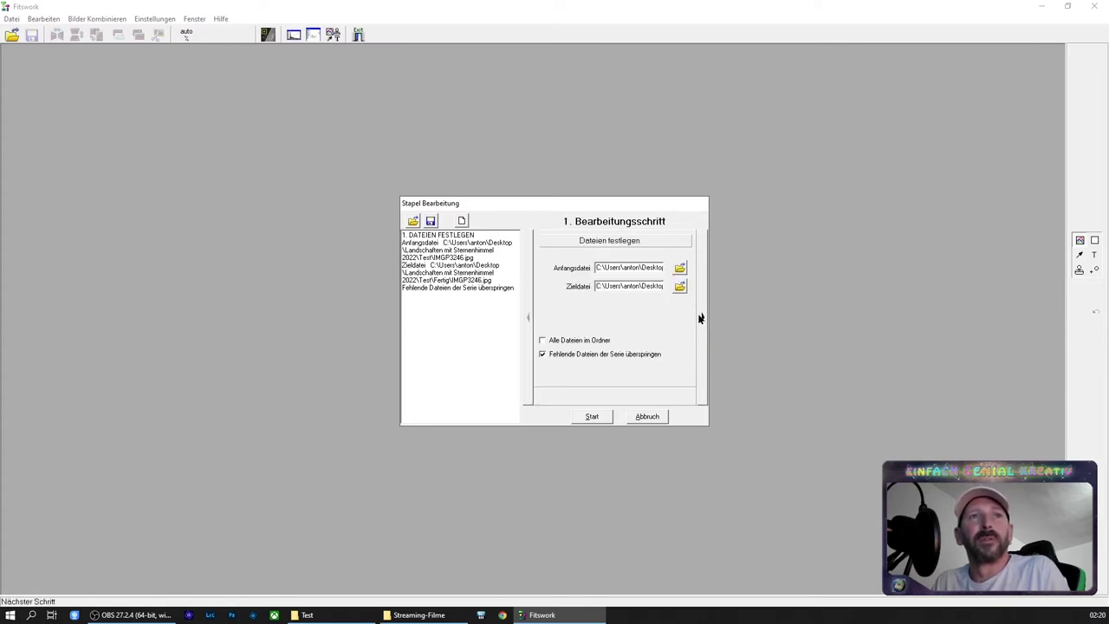
left_click(701, 318)
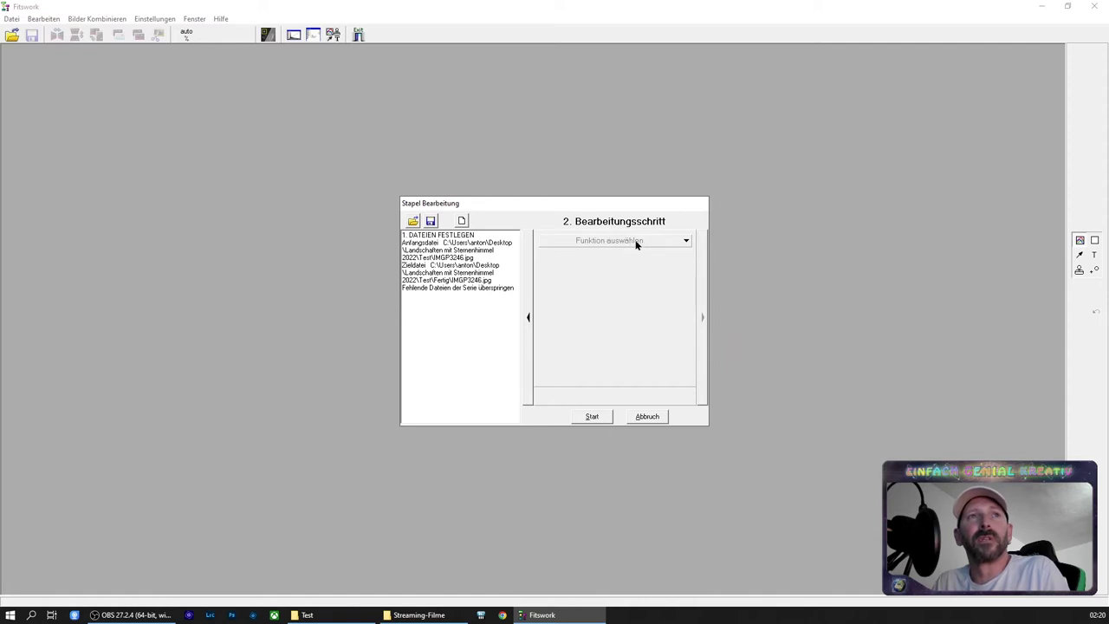
Set batch step 2 to Zur Zieldatei addieren with multiple (M) markers and the Add function
left_click(636, 243)
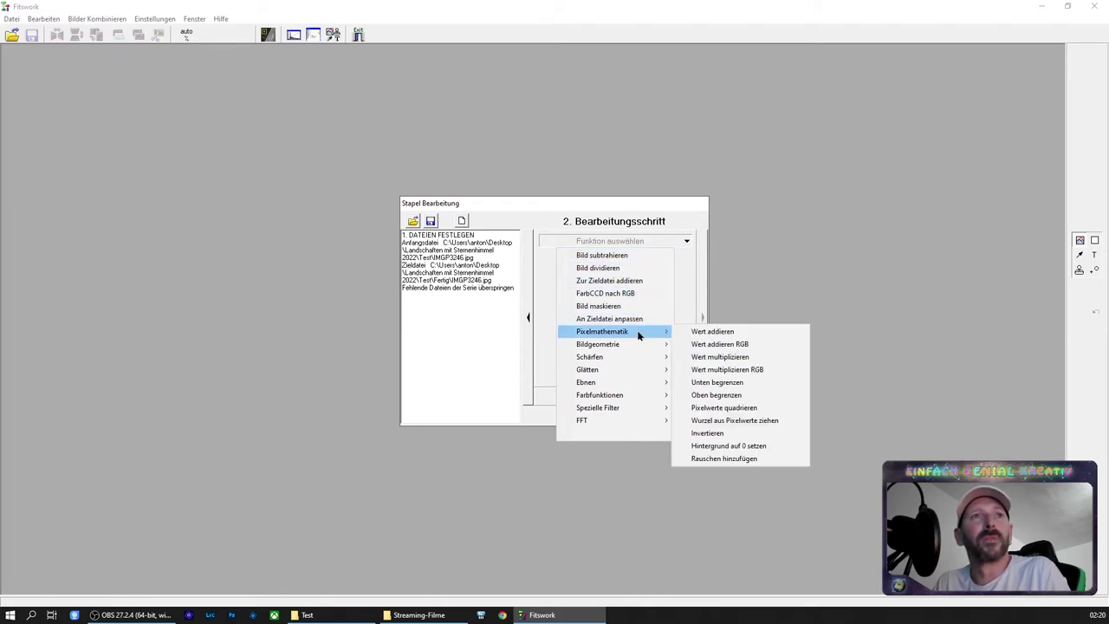
left_click(631, 283)
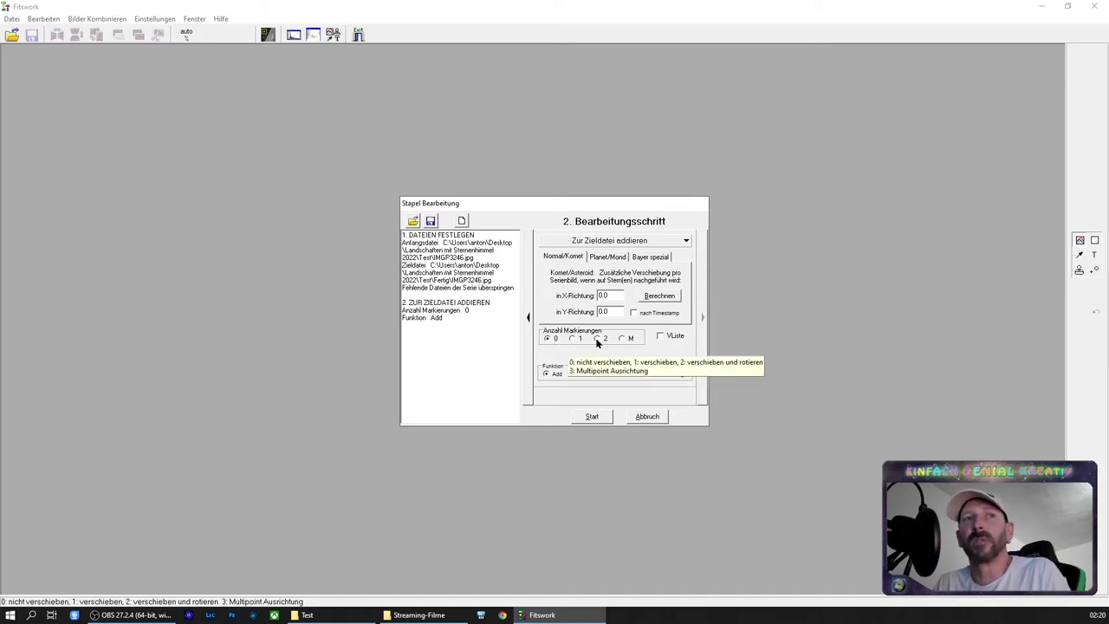
left_click(621, 338)
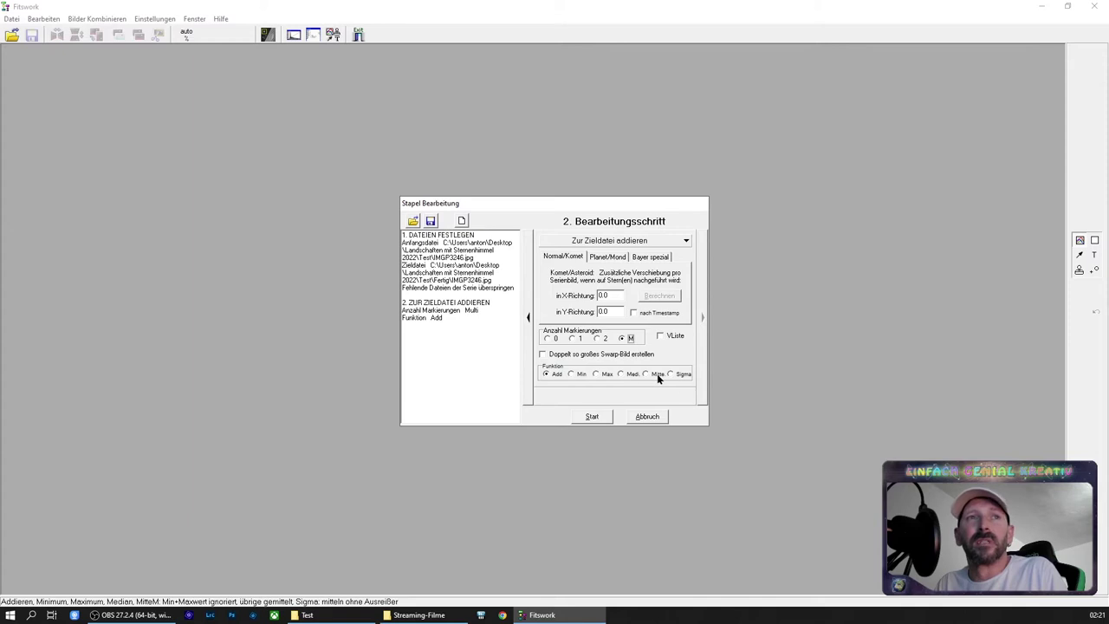
Start the batch and mark seven reference stars spread across the sky of IMGP3246
left_click(592, 416)
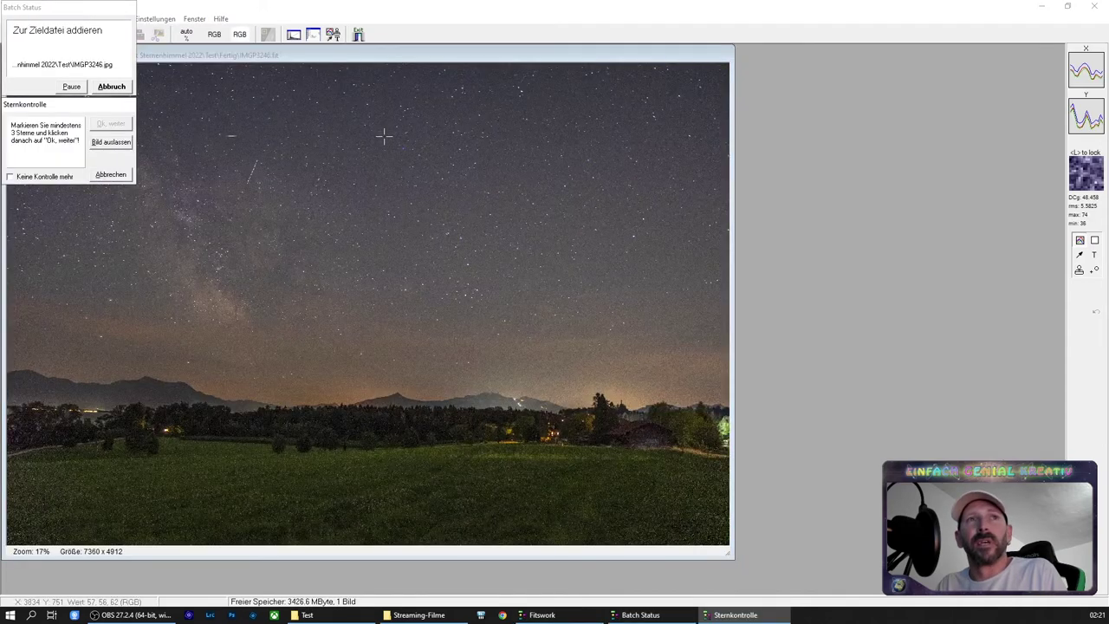
left_click_drag(387, 57, 676, 75)
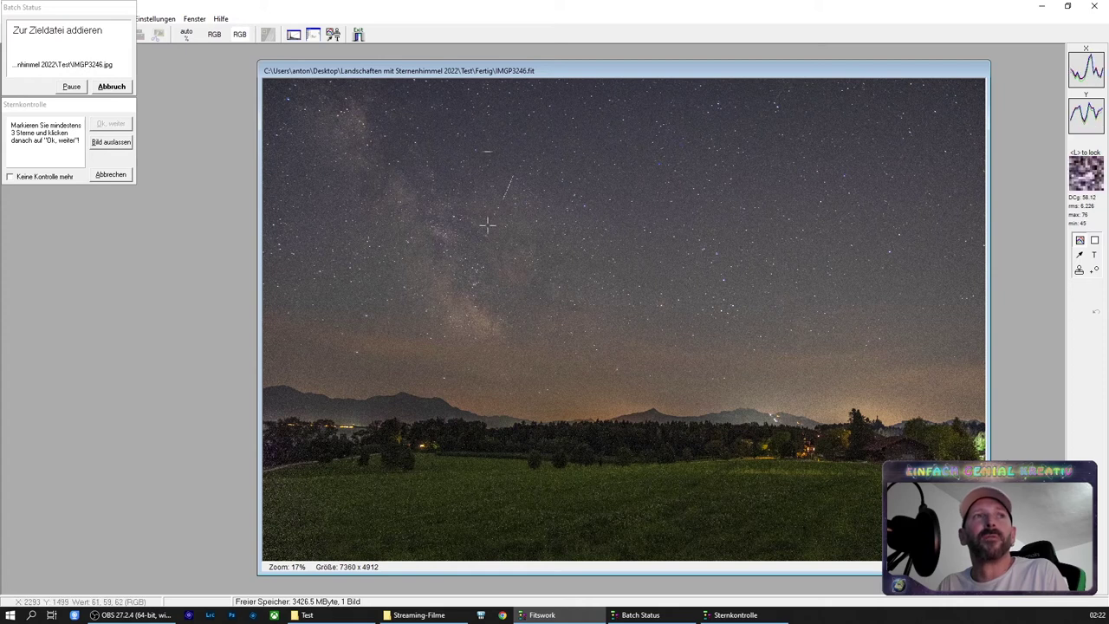
left_click(358, 354)
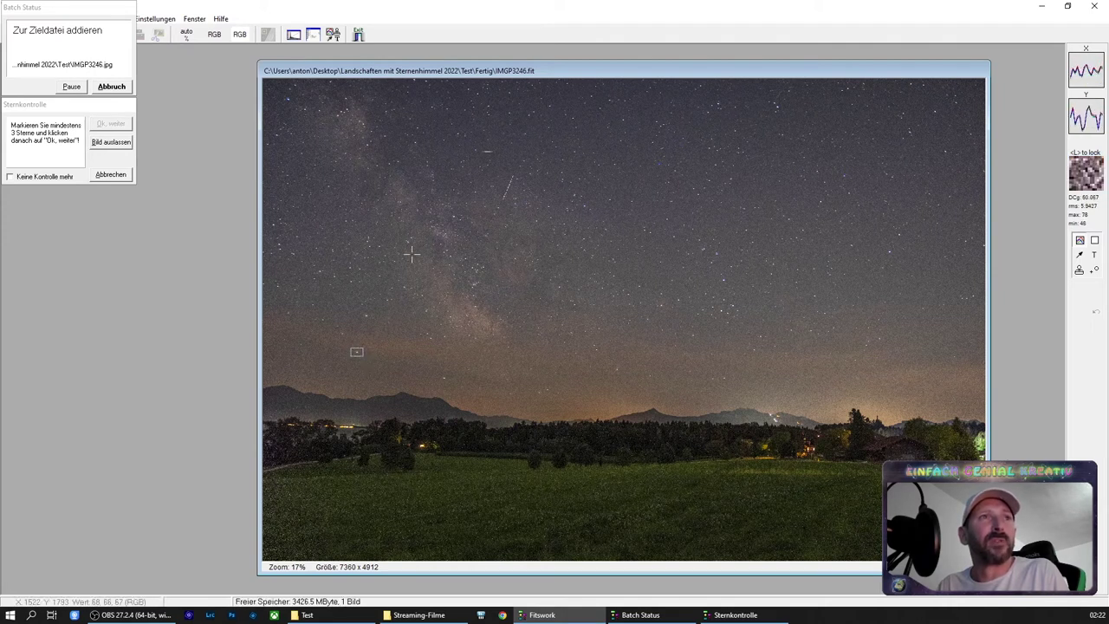
left_click(777, 107)
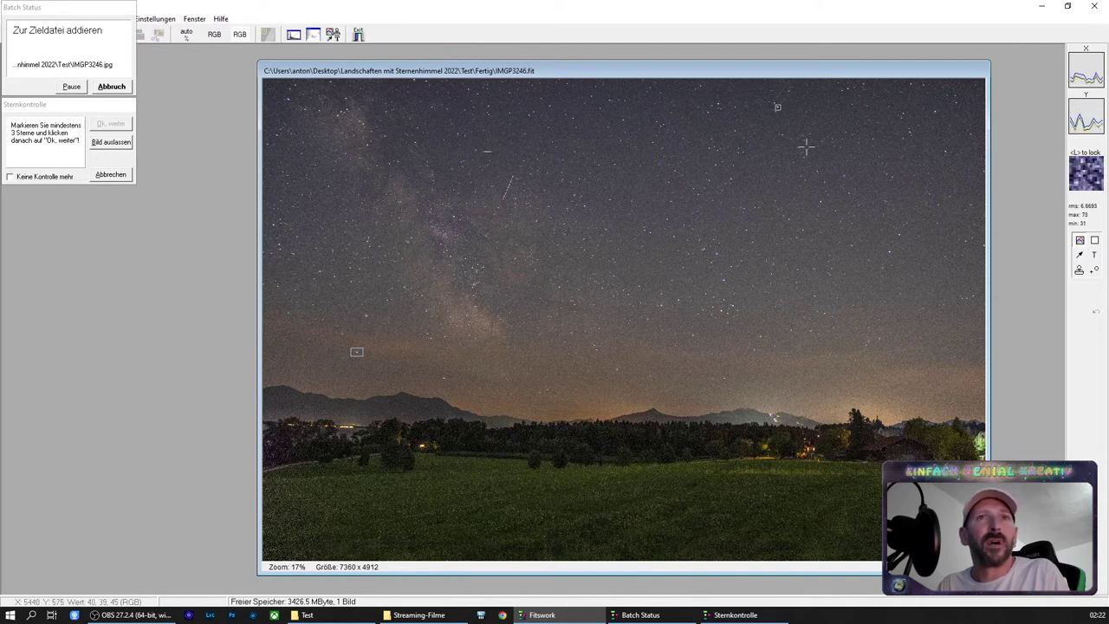
left_click(888, 252)
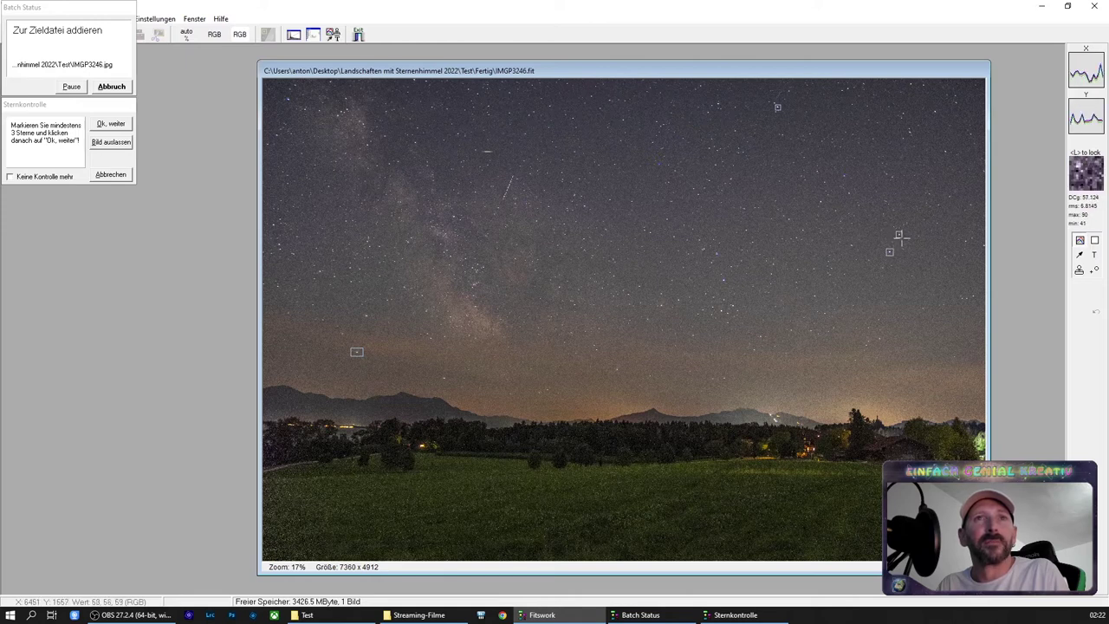
left_click(899, 234)
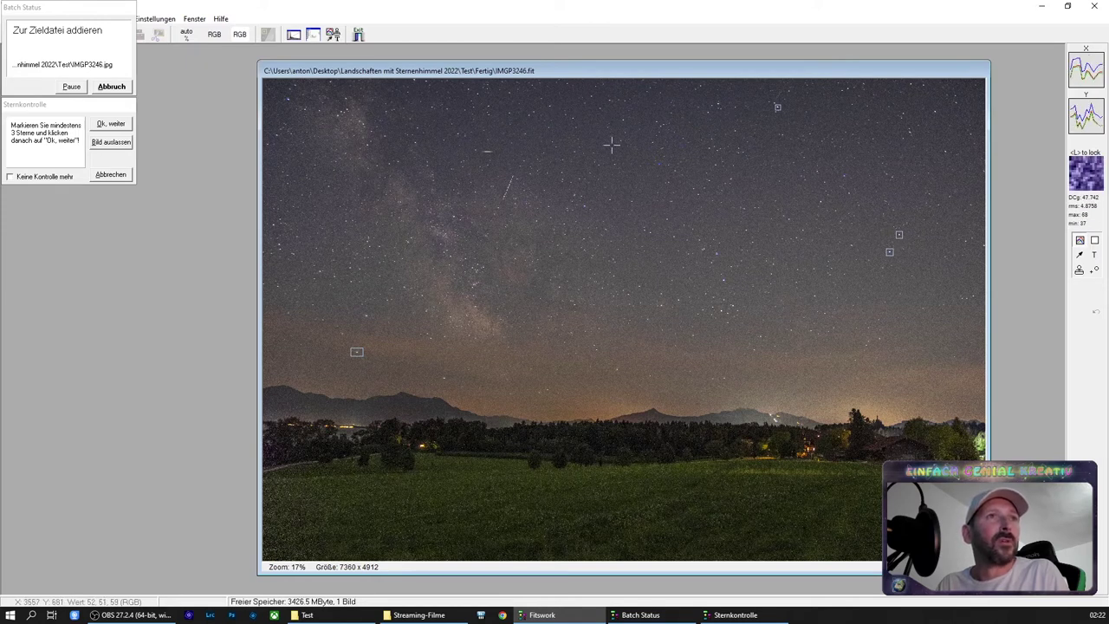
left_click(474, 281)
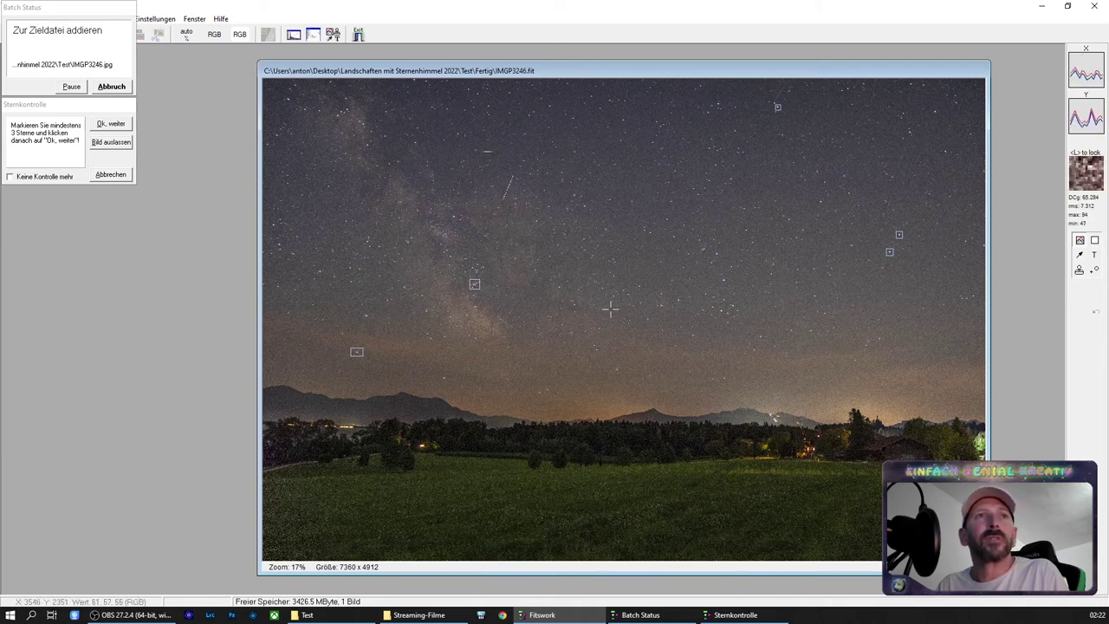
left_click(660, 304)
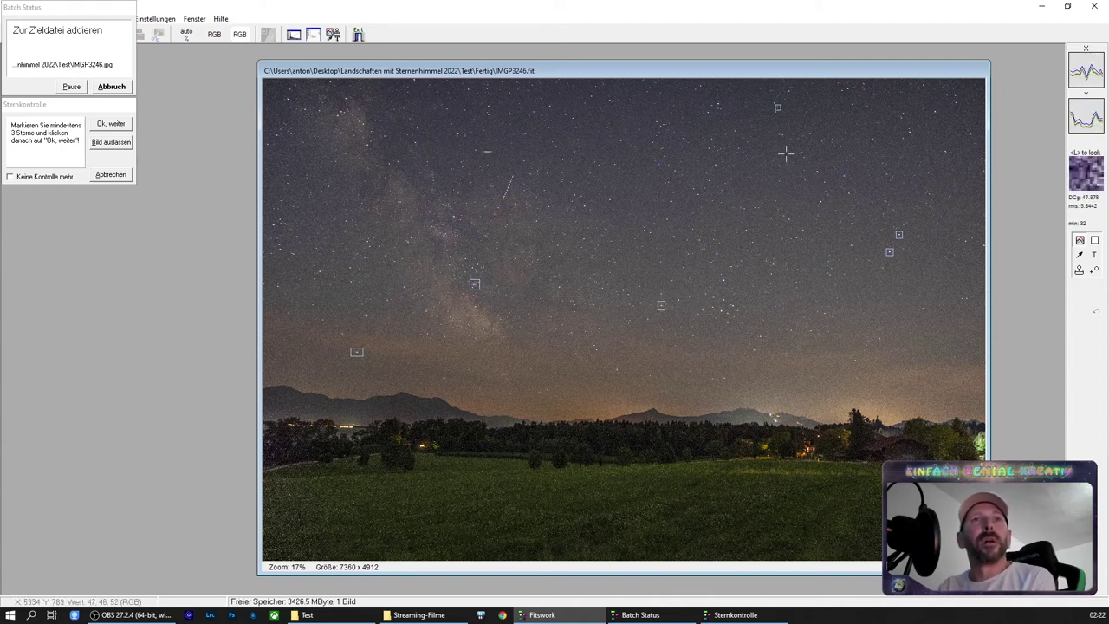
left_click(724, 280)
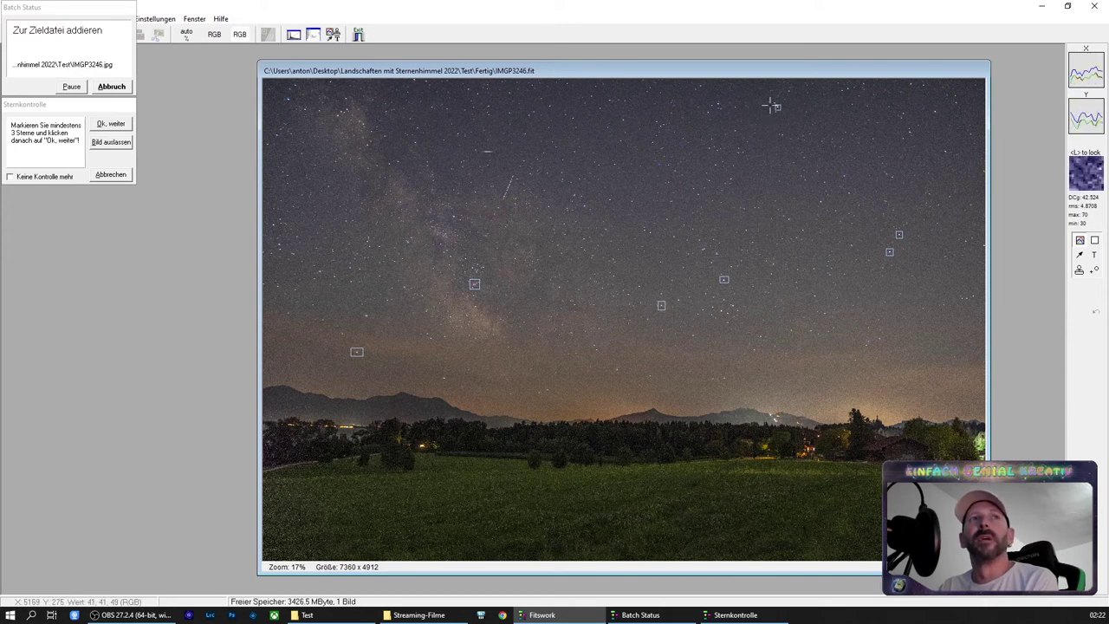
left_click_drag(743, 75, 814, 67)
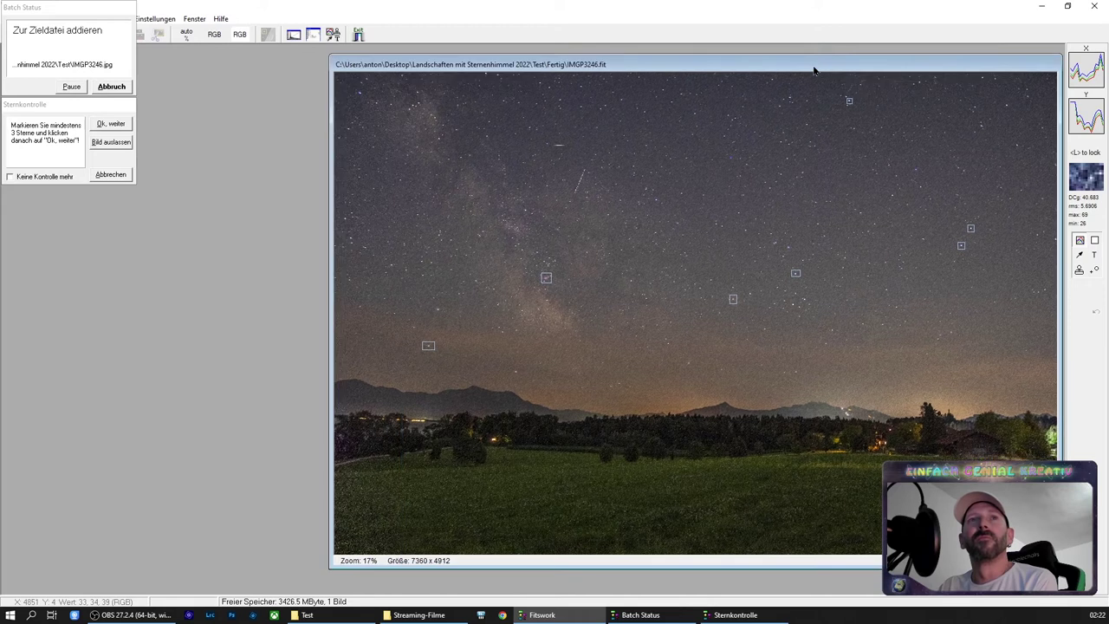
Accept the reference stars and arrange the IMGP3247 window beside the reference image
left_click(118, 125)
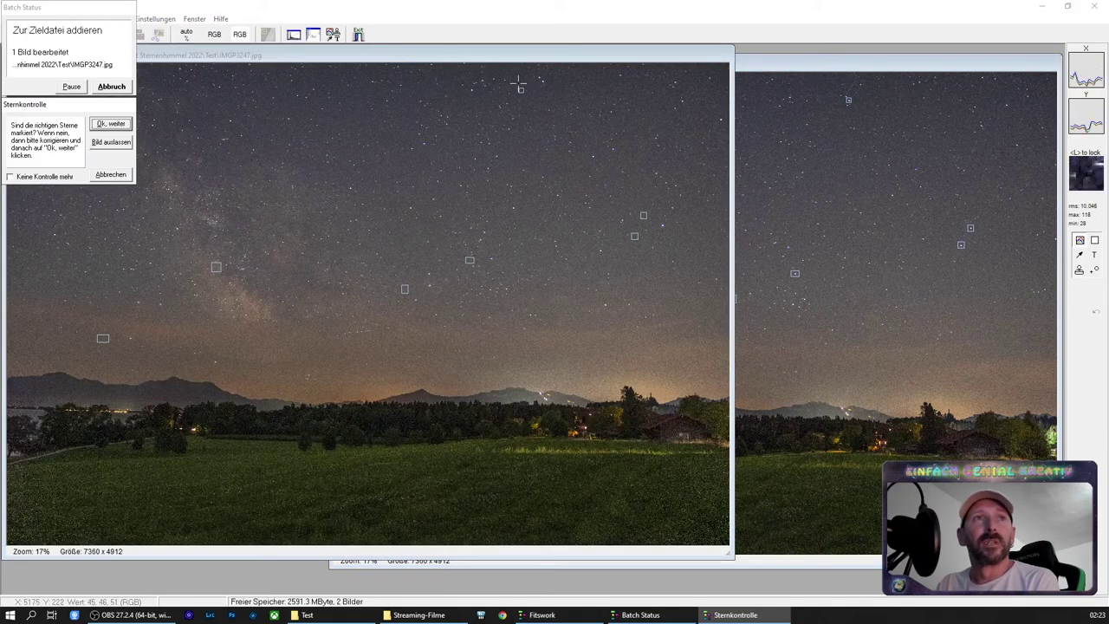
left_click_drag(611, 63, 743, 102)
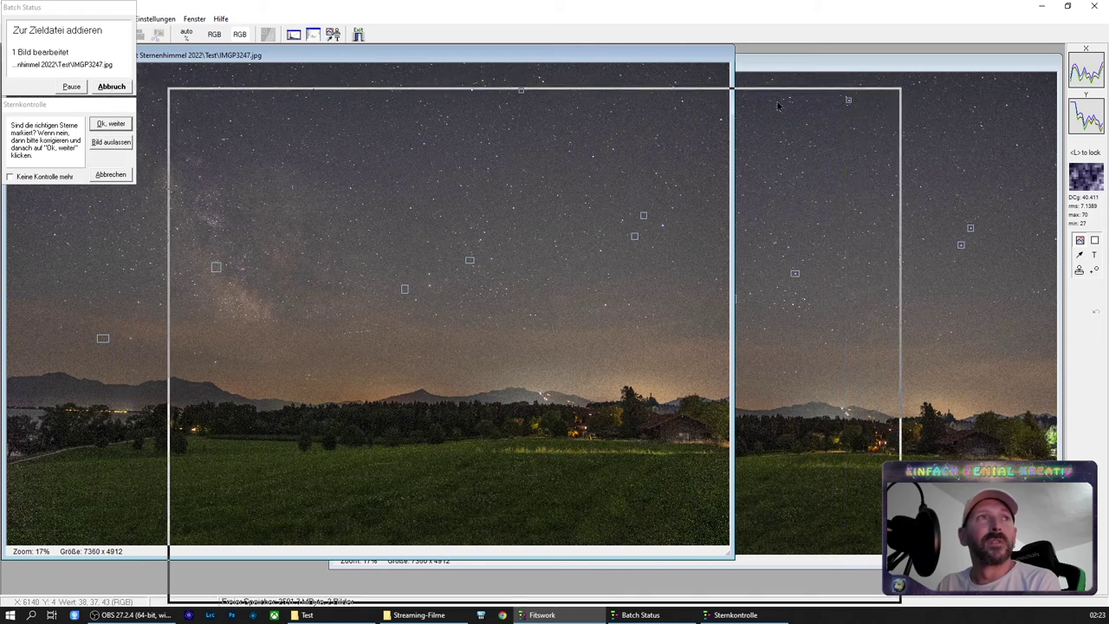
left_click_drag(744, 102, 910, 182)
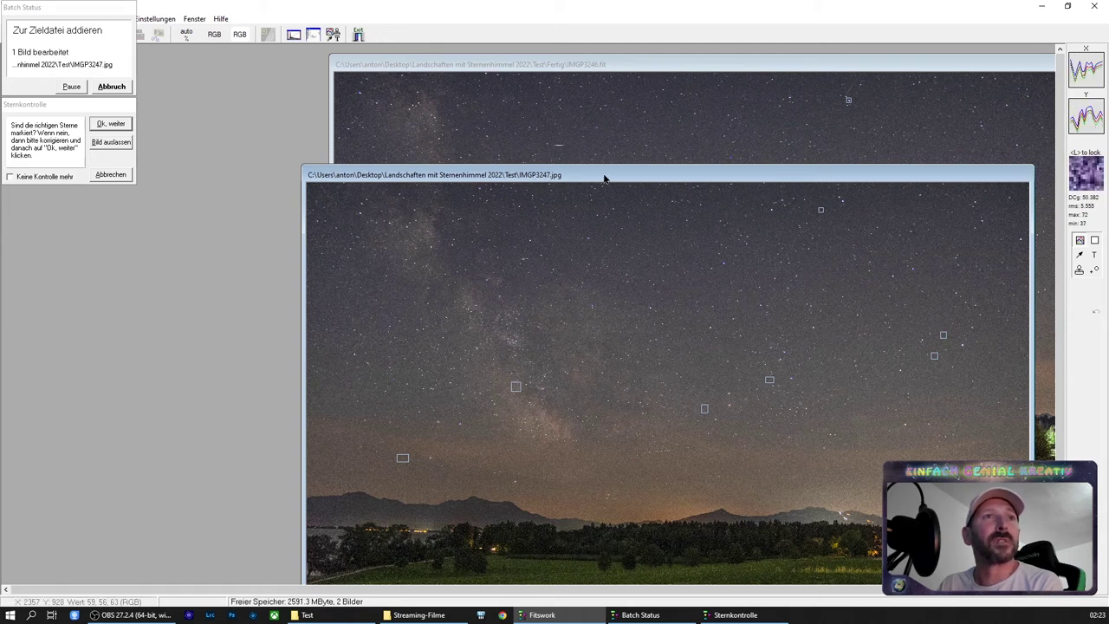
mouse_move(606, 178)
left_mouse_down()
mouse_move(633, 308)
mouse_move(876, 90)
left_mouse_up()
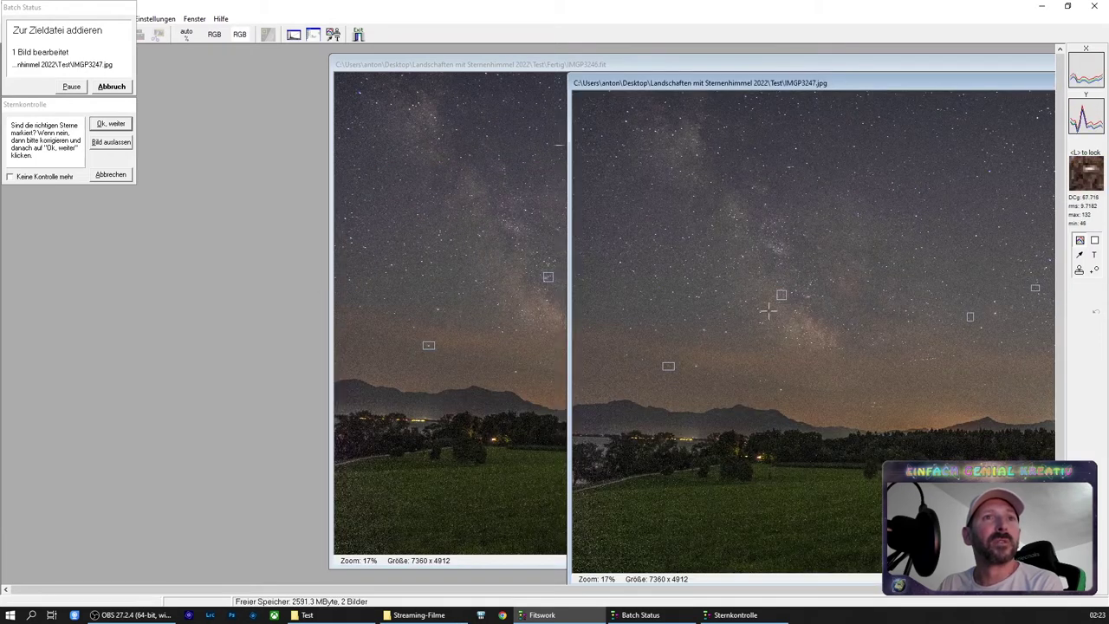
Drag four misplaced star markers on IMGP3247 onto their matching stars
left_click_drag(669, 370, 691, 371)
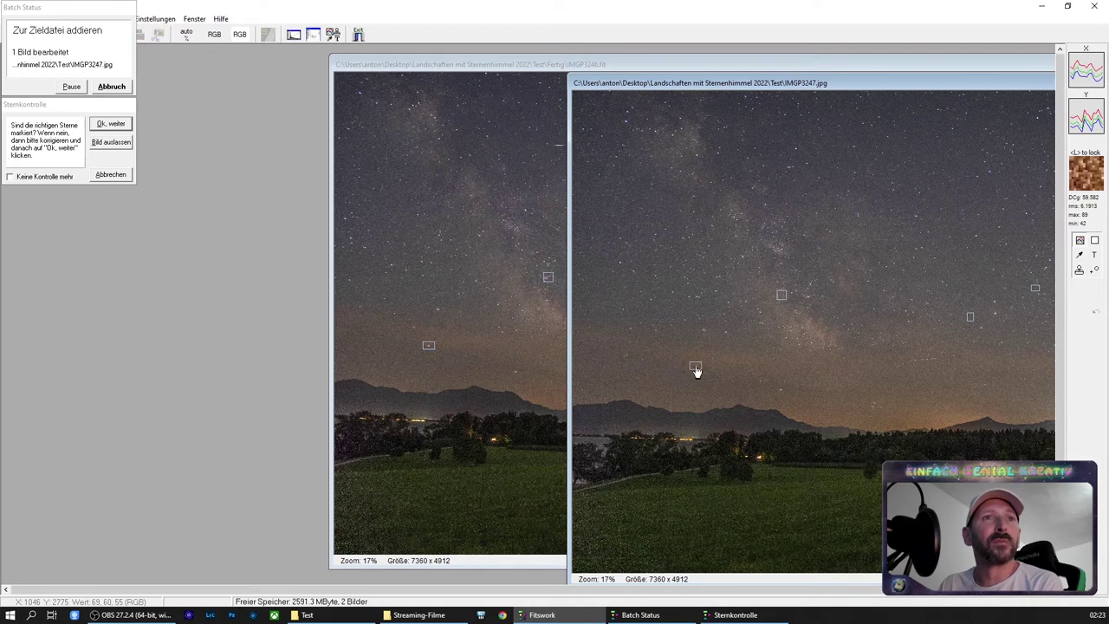
left_click_drag(782, 299, 805, 302)
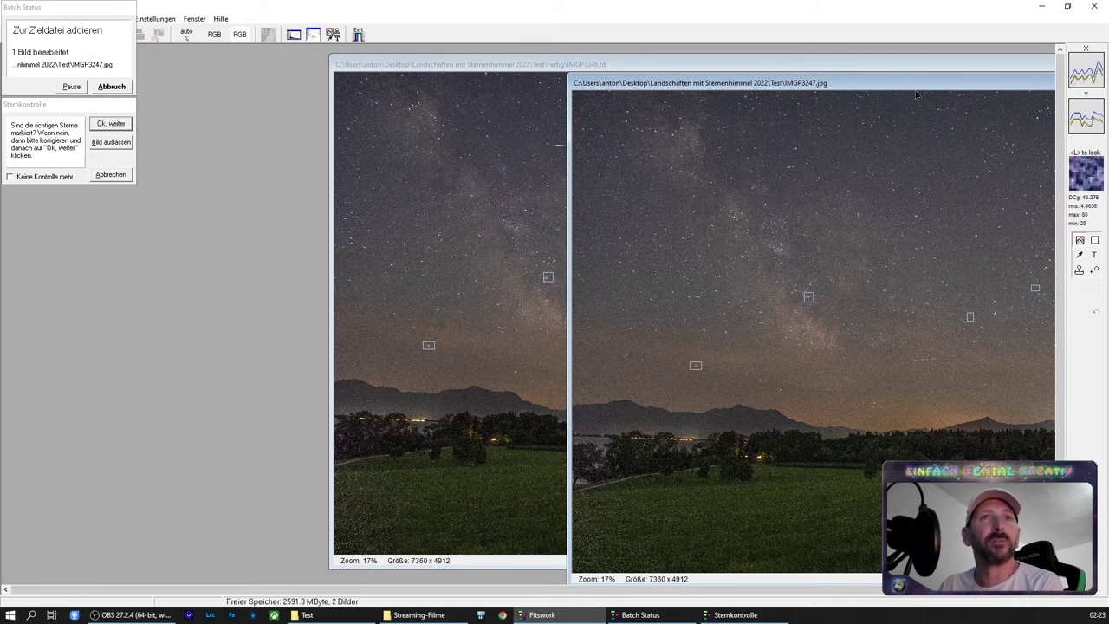
mouse_move(680, 66)
left_mouse_down()
mouse_move(717, 178)
mouse_move(673, 219)
left_mouse_up()
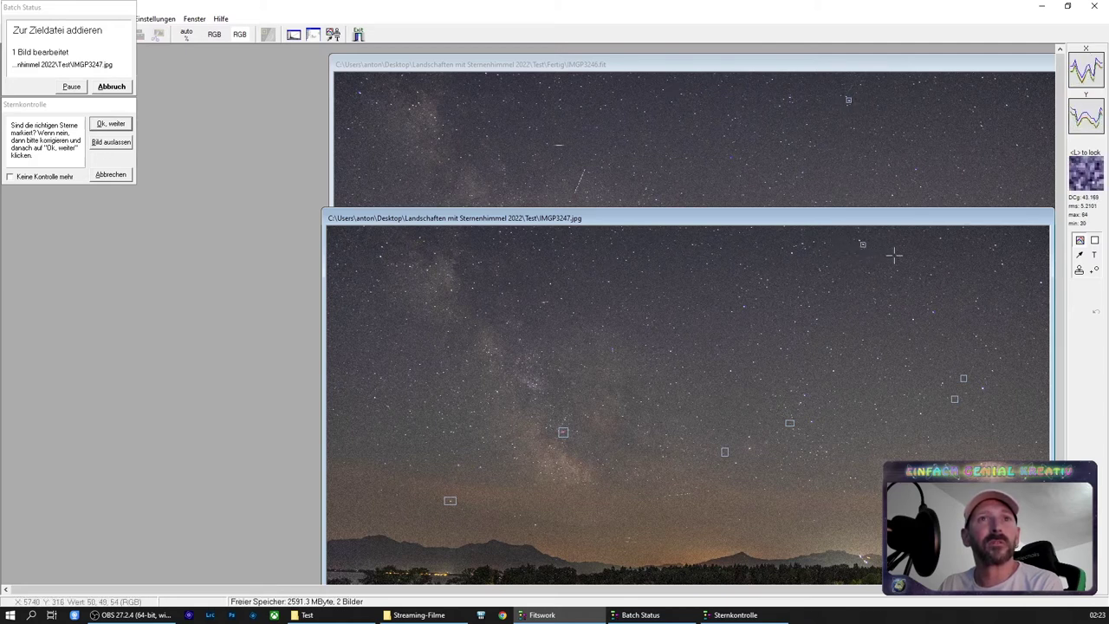
mouse_move(960, 219)
left_mouse_down()
mouse_move(785, 139)
mouse_move(783, 97)
left_mouse_up()
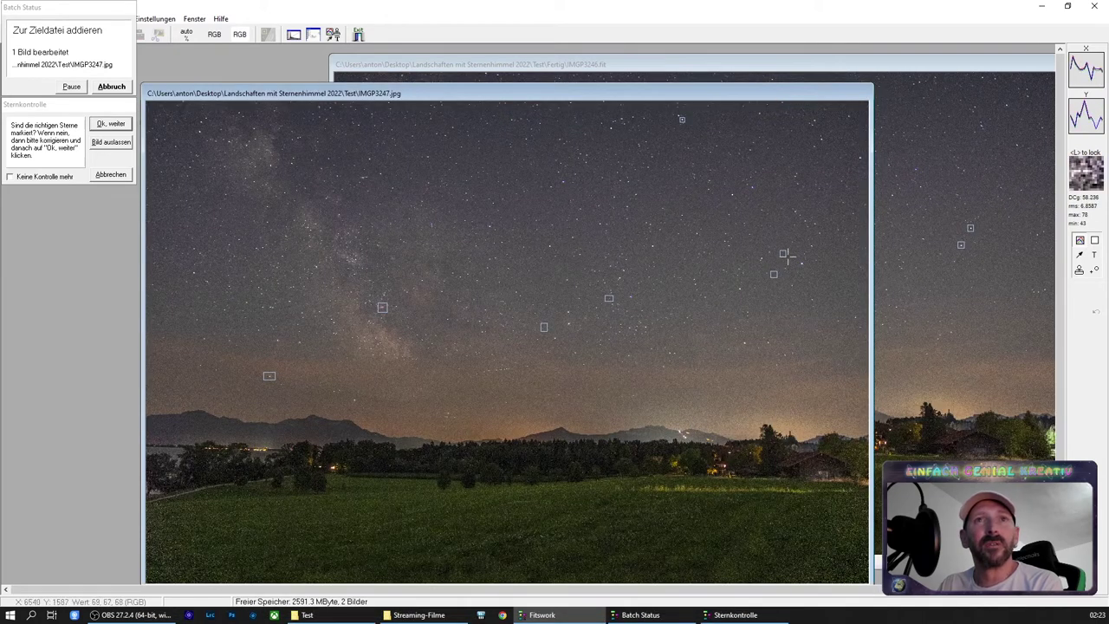
left_click_drag(775, 280, 800, 271)
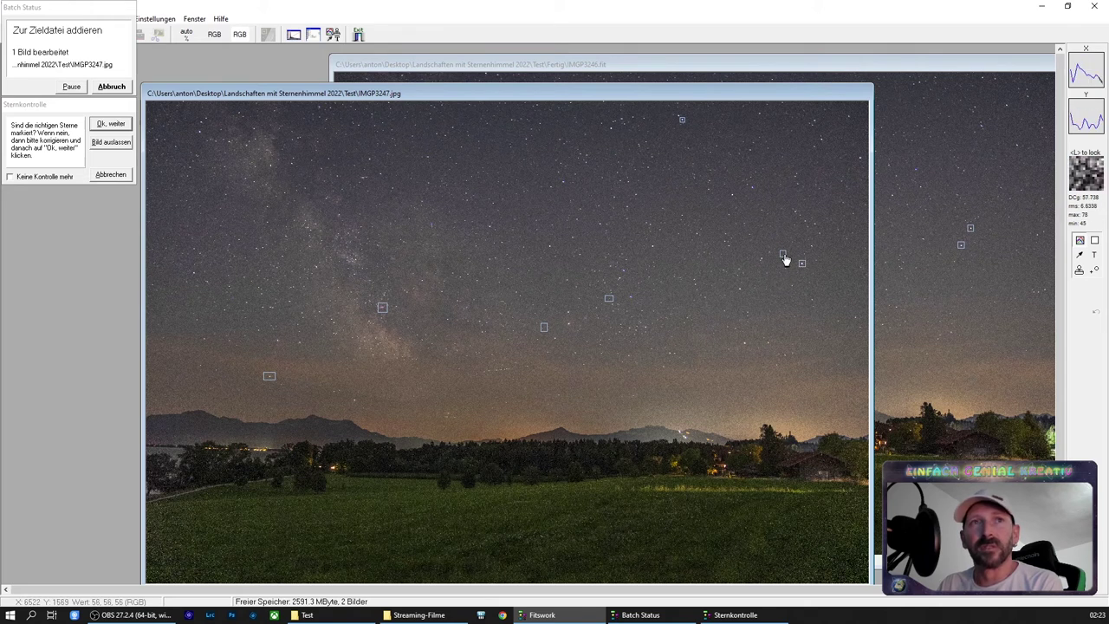
left_click_drag(787, 259, 811, 256)
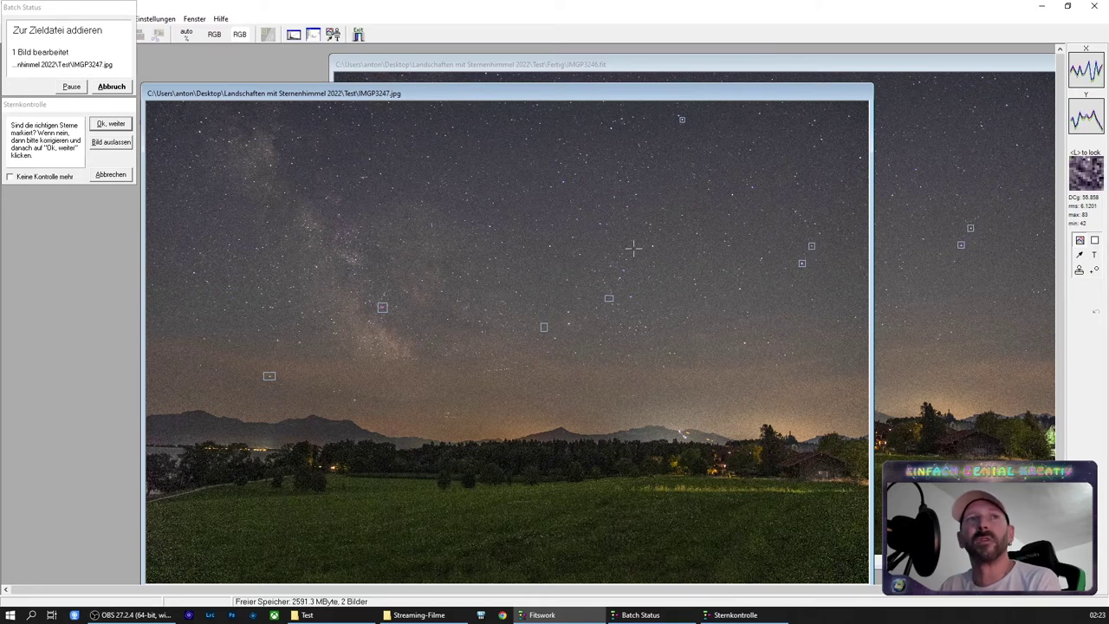
left_click_drag(630, 97, 493, 87)
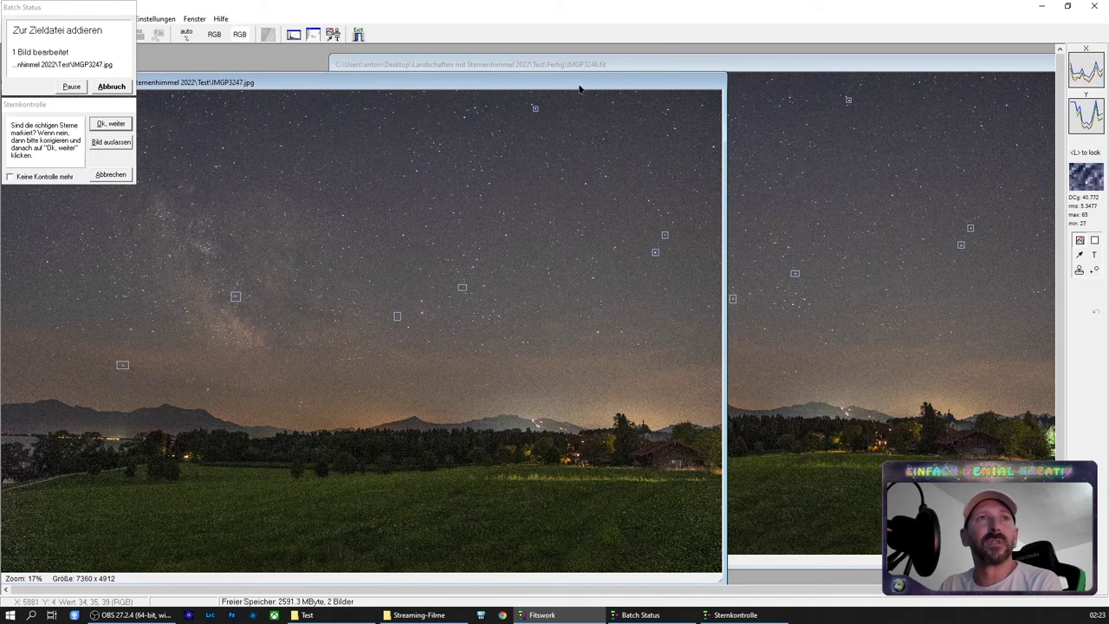
left_click_drag(579, 89, 554, 81)
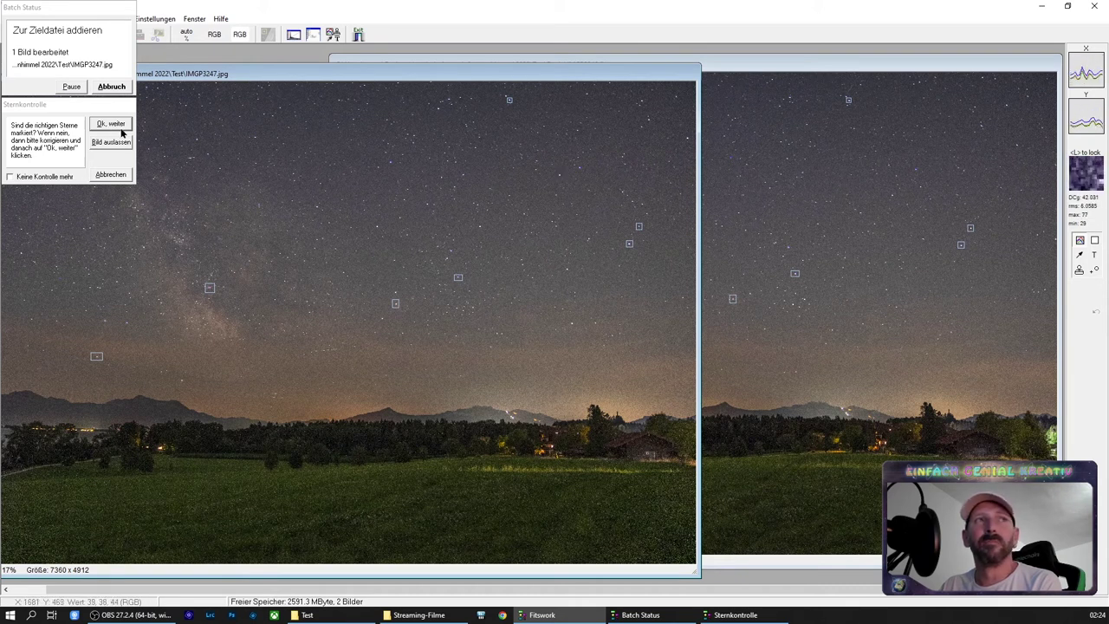
Confirm star positions for IMGP3247–IMGP3251, ticking Keine Kontrolle mehr before the last one
left_click(112, 129)
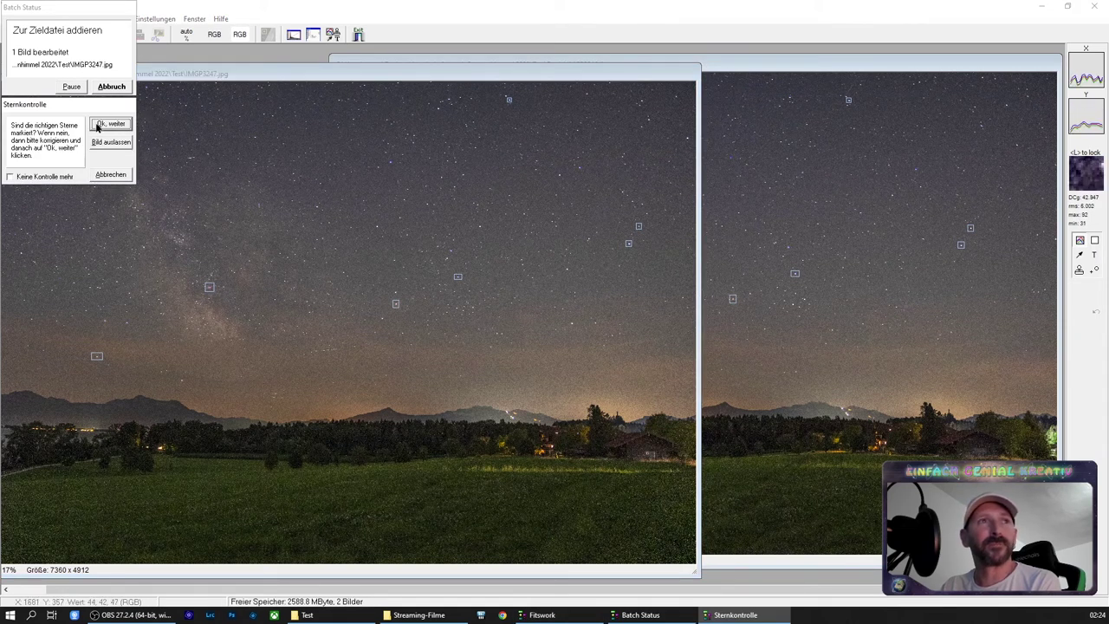
left_click(97, 127)
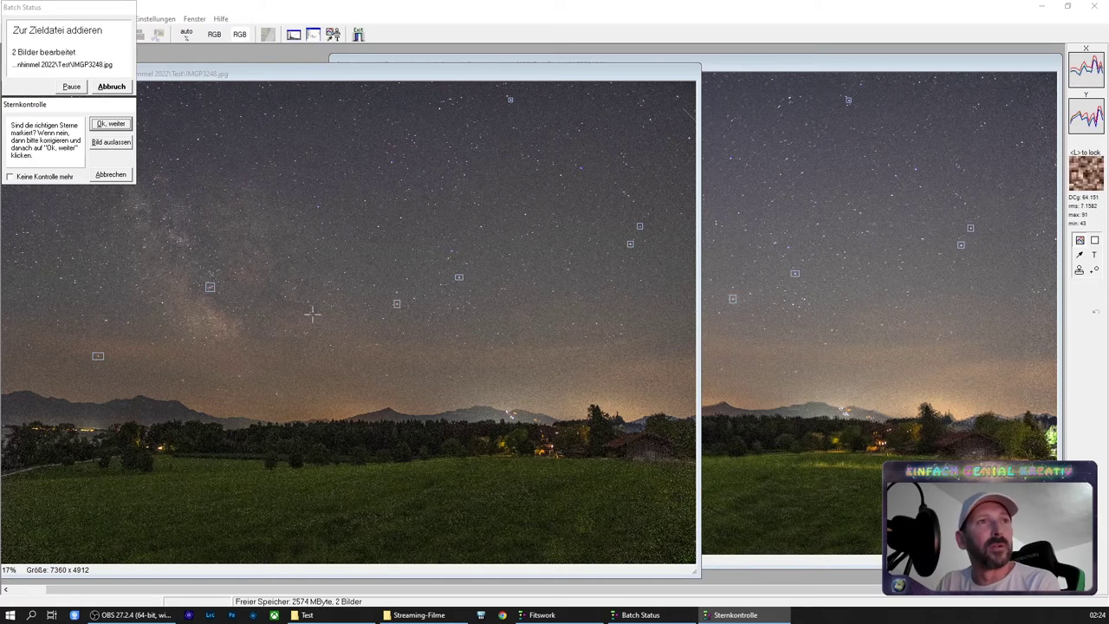
left_click(107, 123)
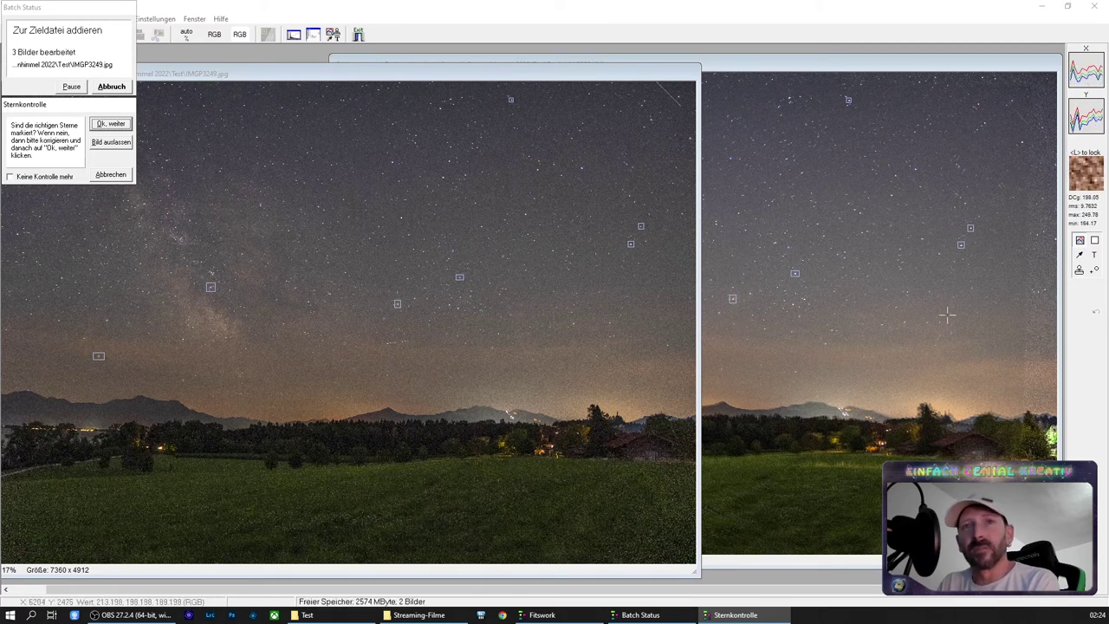
left_click(111, 125)
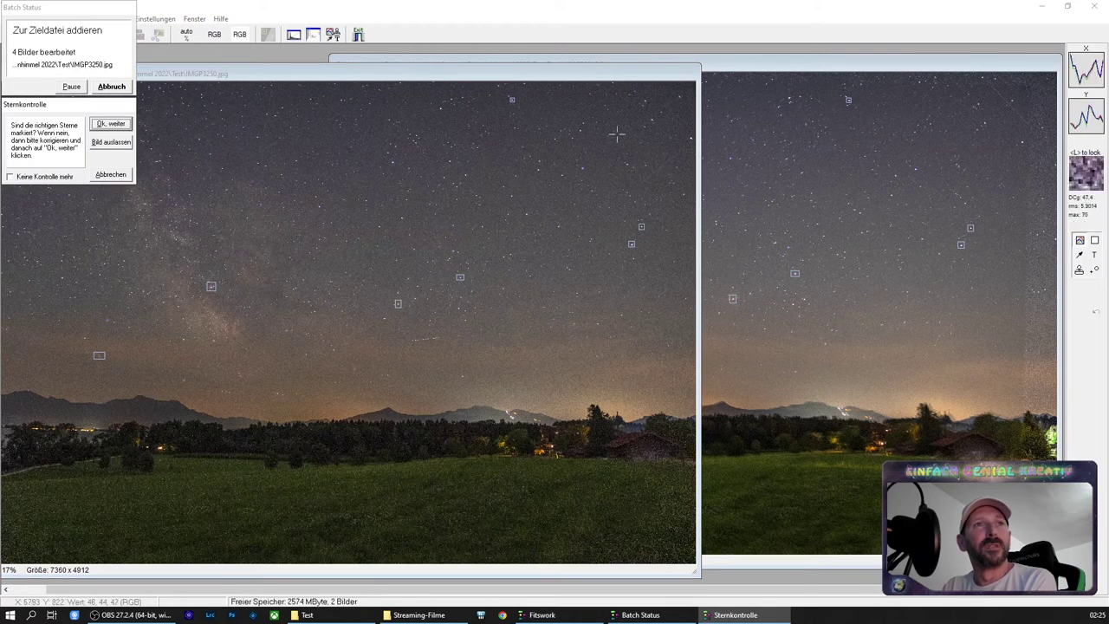
left_click(110, 125)
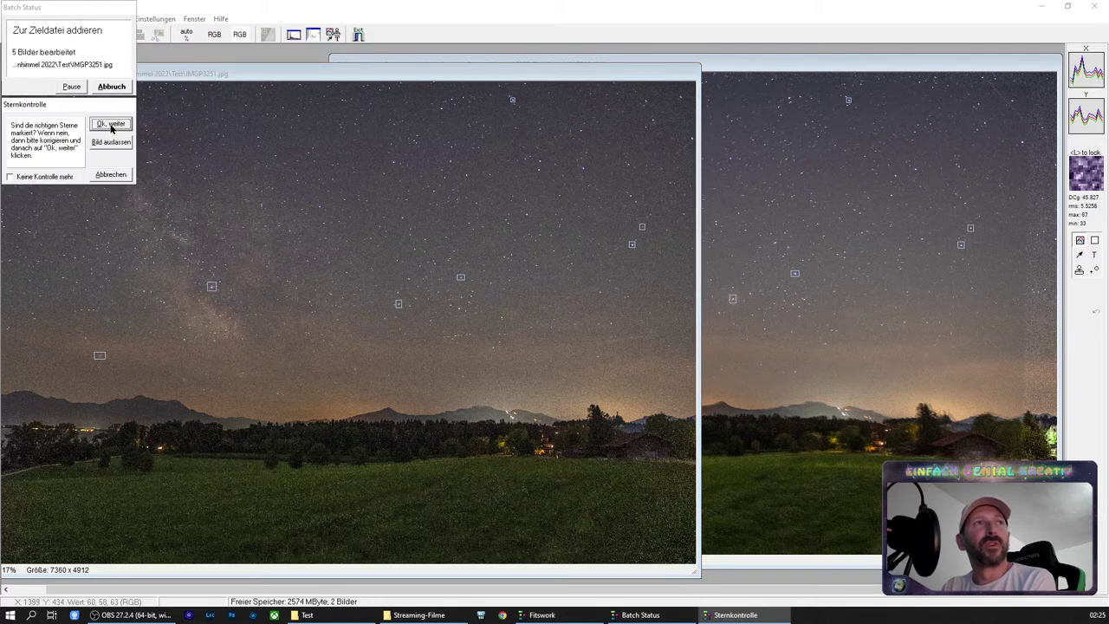
left_click(11, 178)
left_click(109, 126)
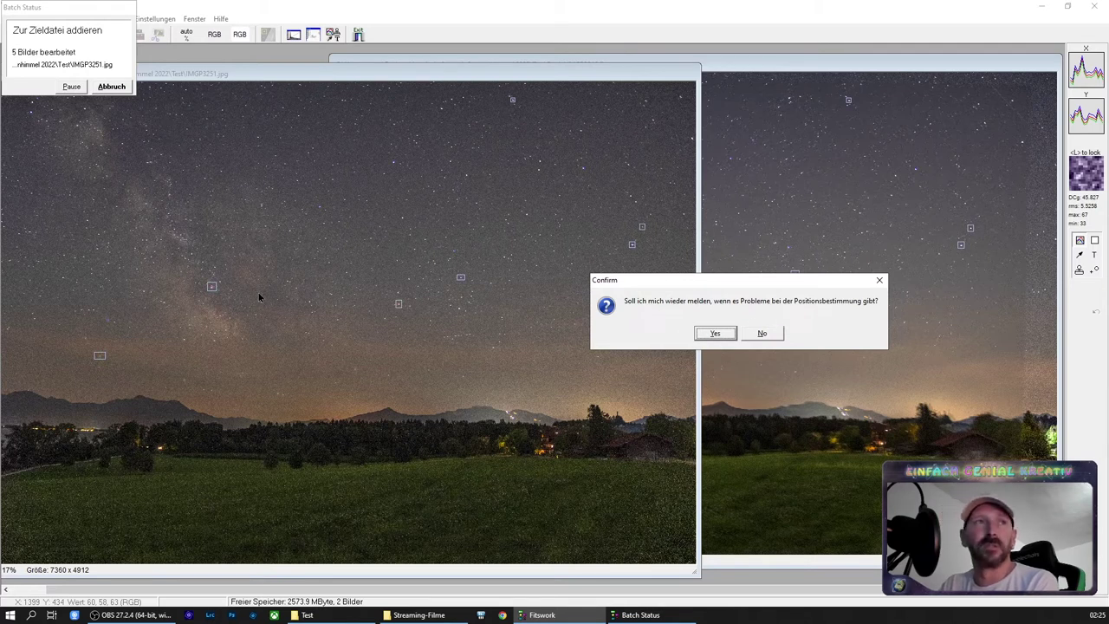
Answer the position-problem prompt, choose Yes for strict seeing checks, and dismiss Bearbeitung fertig
left_click(716, 333)
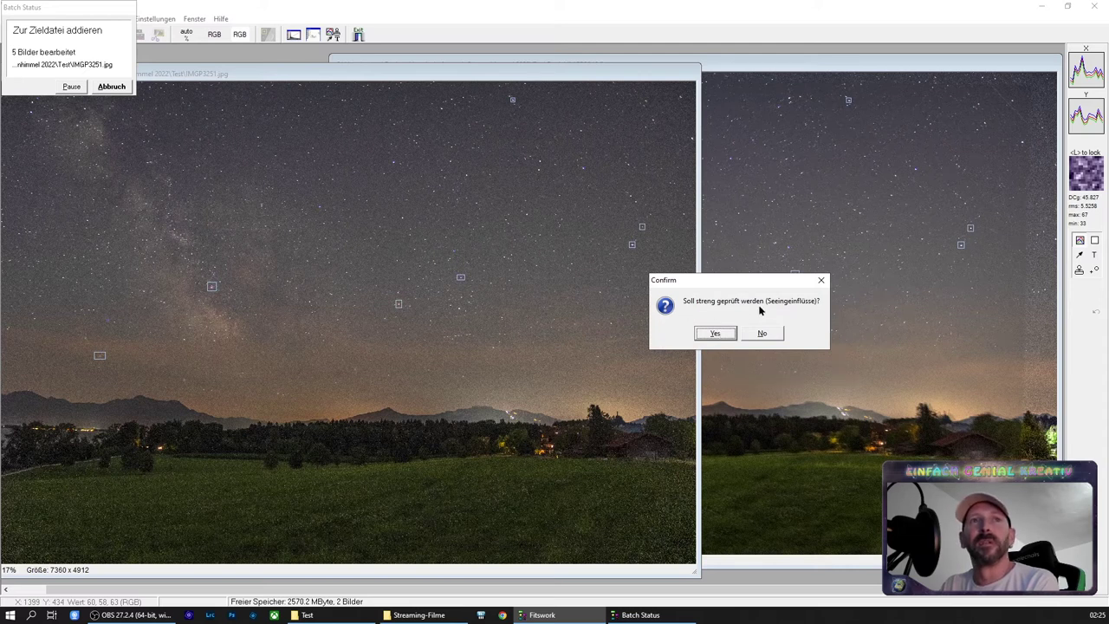
left_click(715, 334)
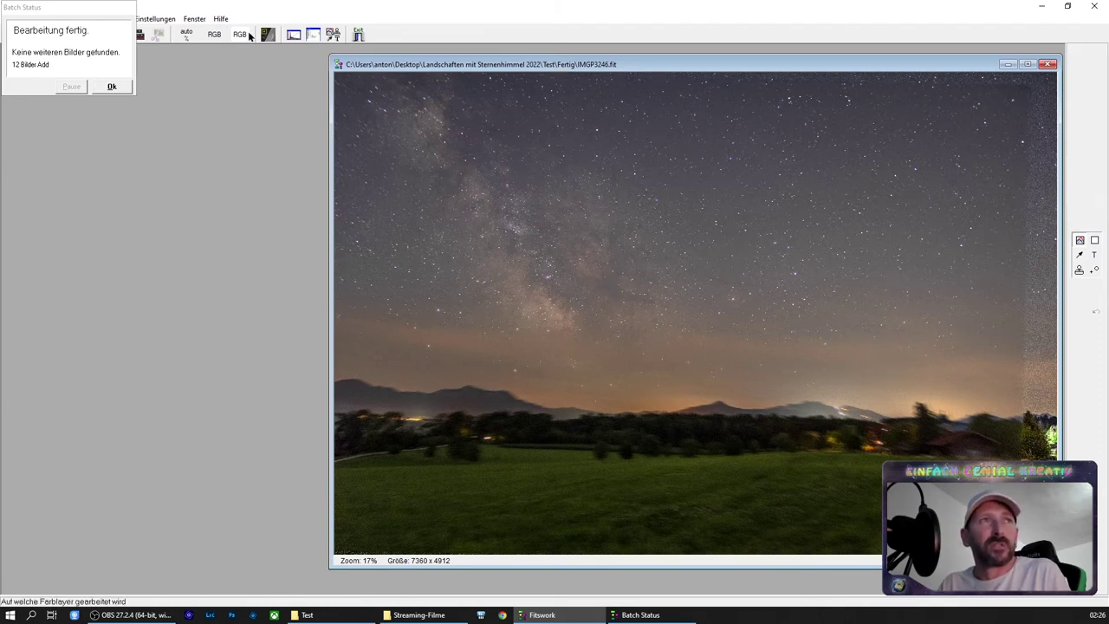
left_click(111, 86)
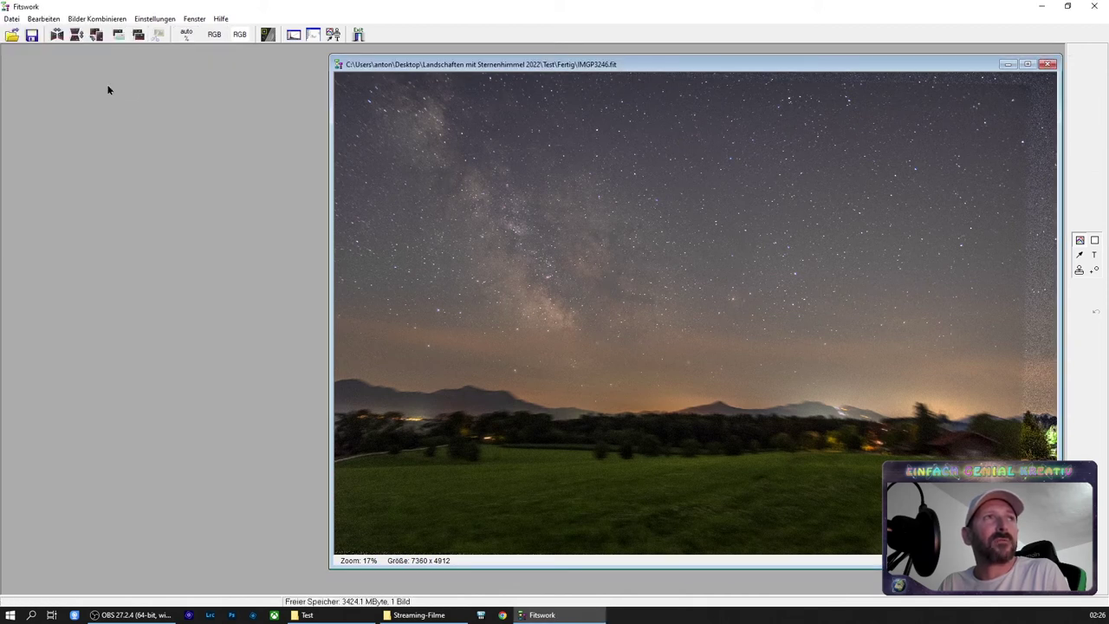
Save the stacked result as the 16-bit TIFF IMGP3246.tif in the Fertig folder
left_click(11, 19)
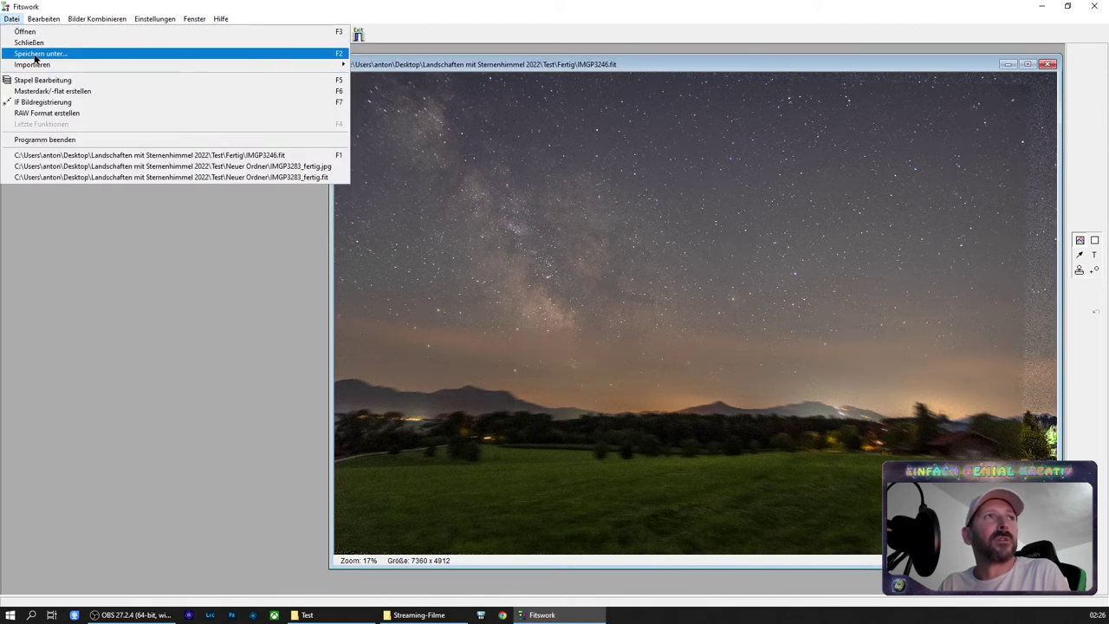
left_click(35, 54)
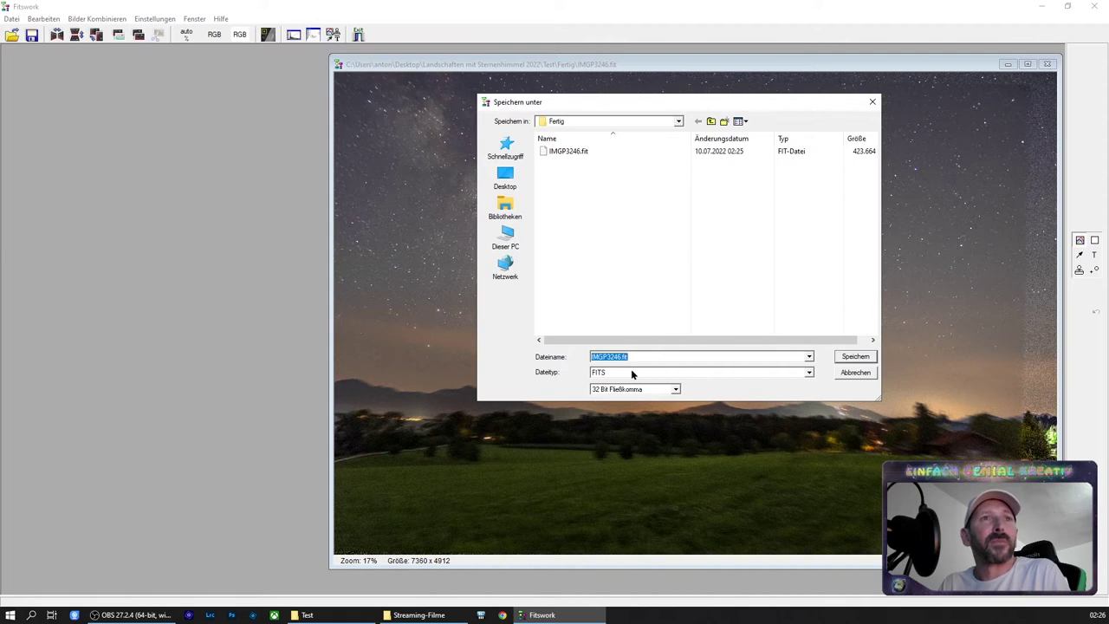
left_click(609, 373)
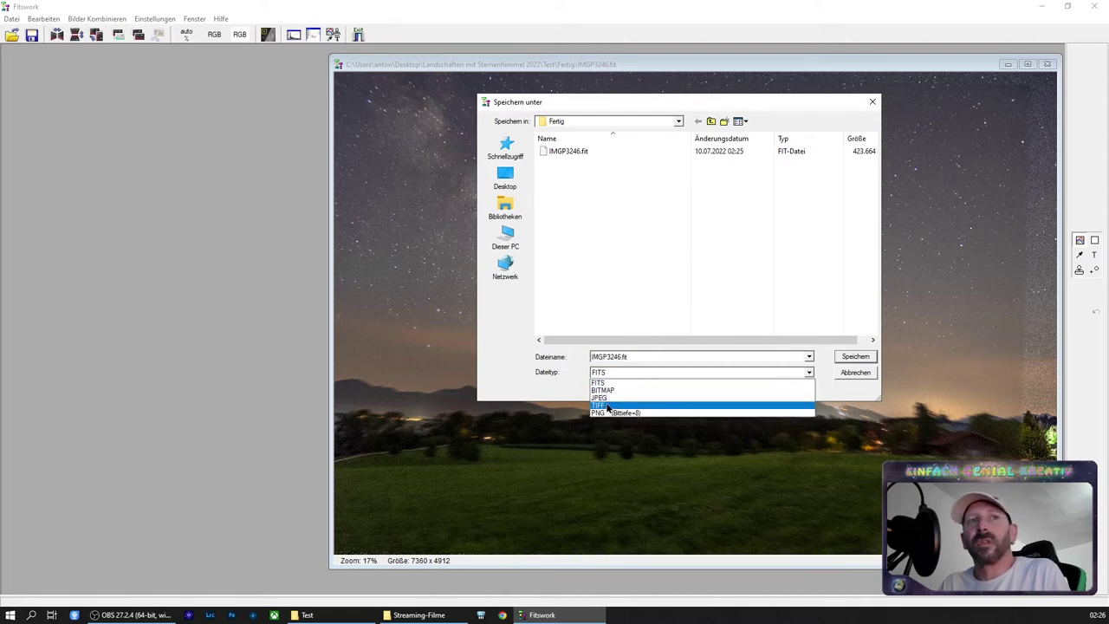
left_click(608, 406)
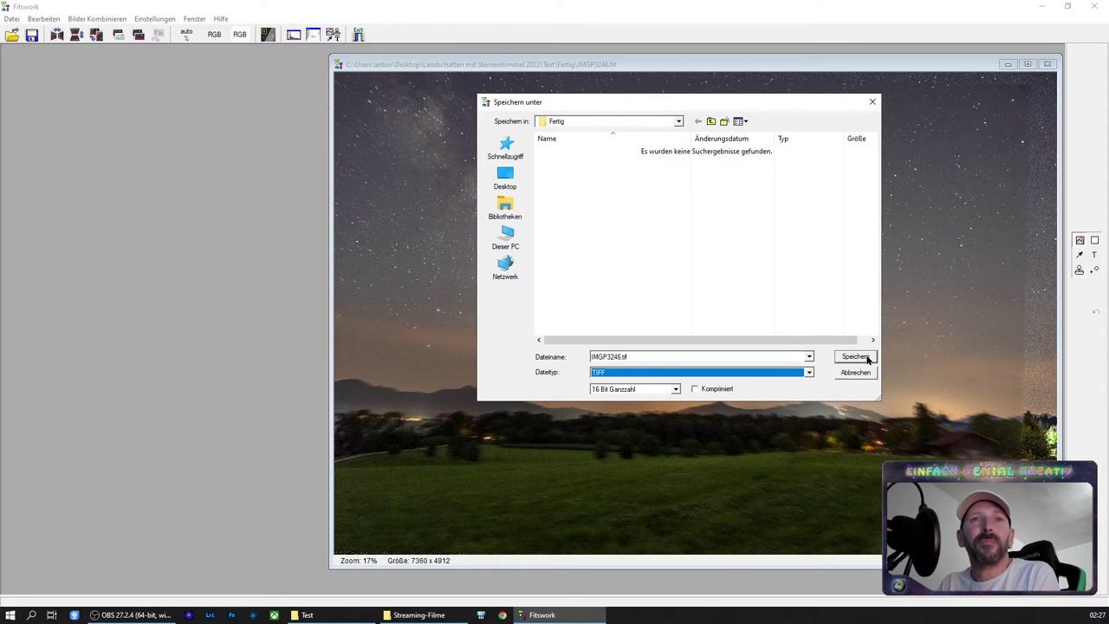
left_click(856, 356)
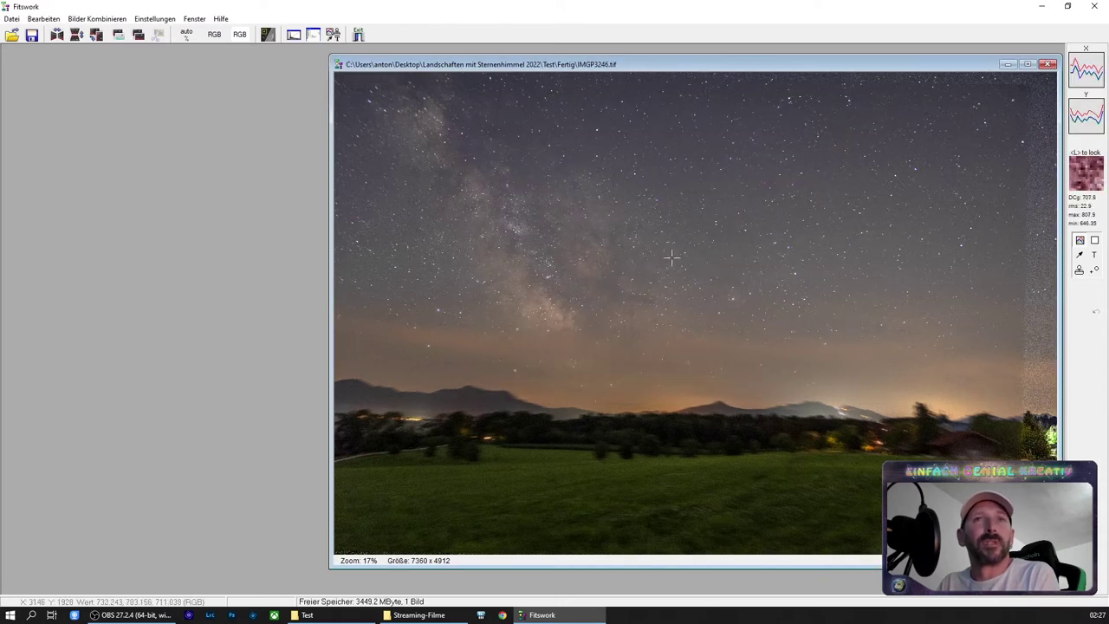
Close the saved stacked image, launch Photoshop and return to the Test folder window
left_click(1048, 65)
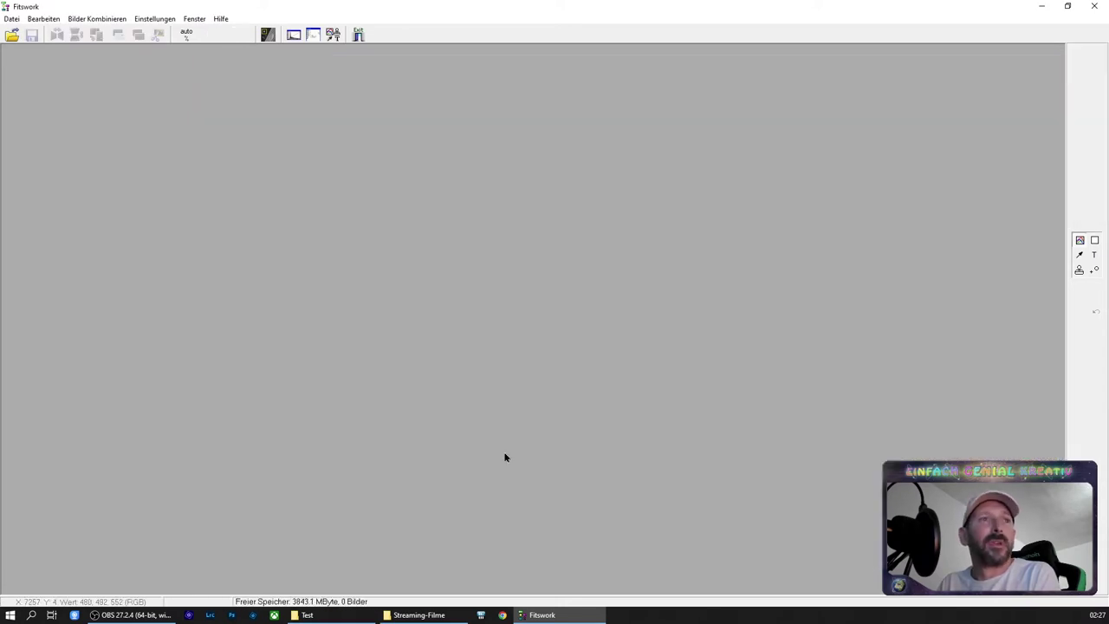
left_click(231, 615)
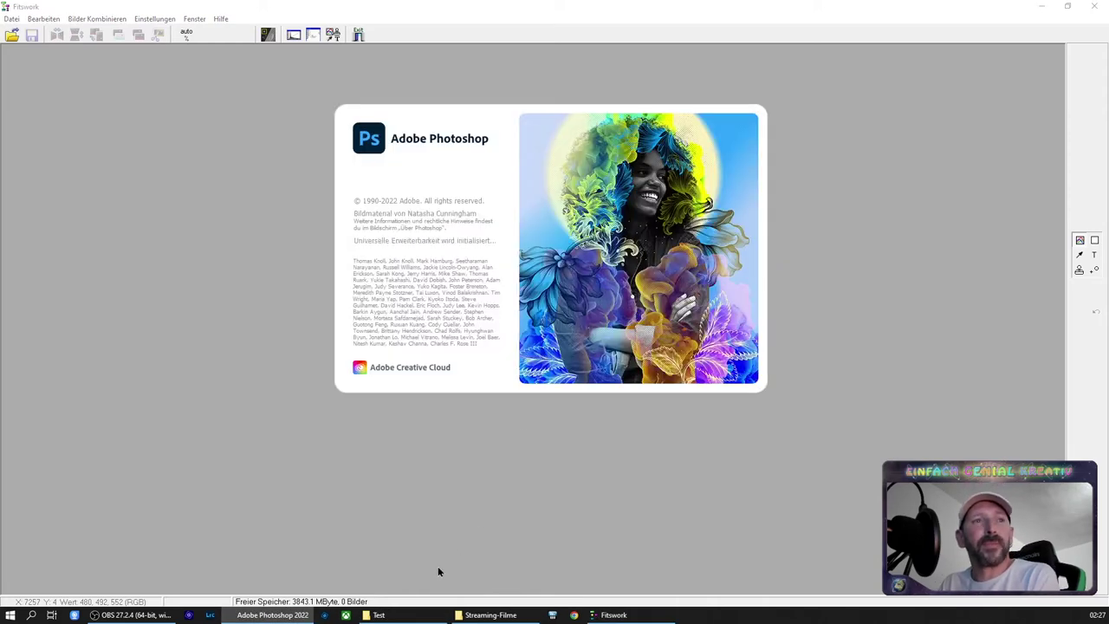
left_click(433, 617)
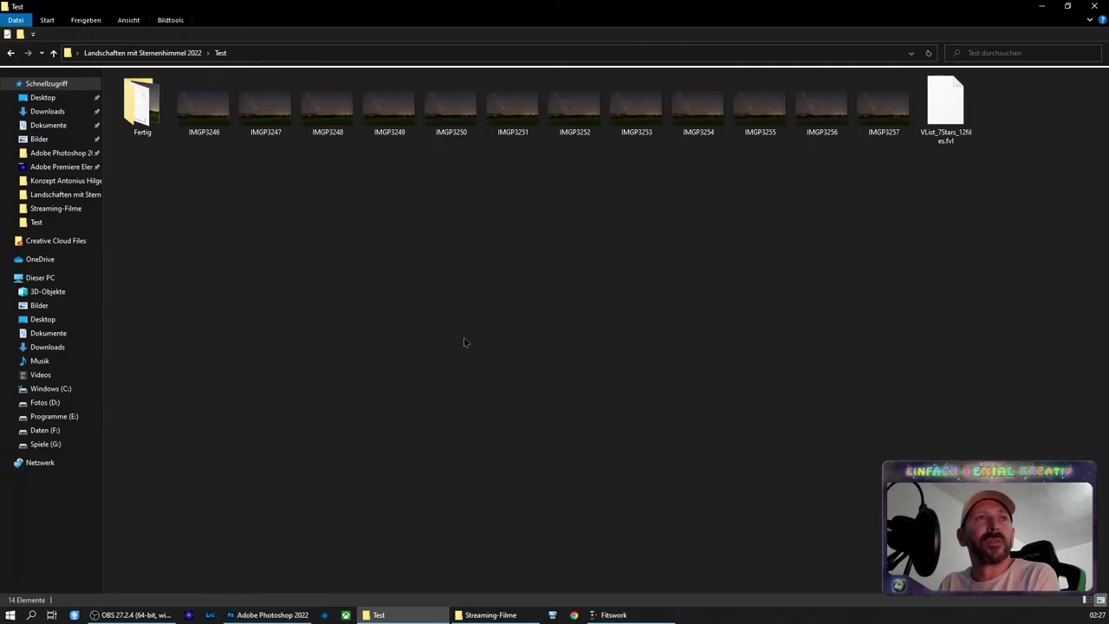
Check the stacked IMGP3246 file in Fertig, then go back up to the Test folder
double_click(140, 105)
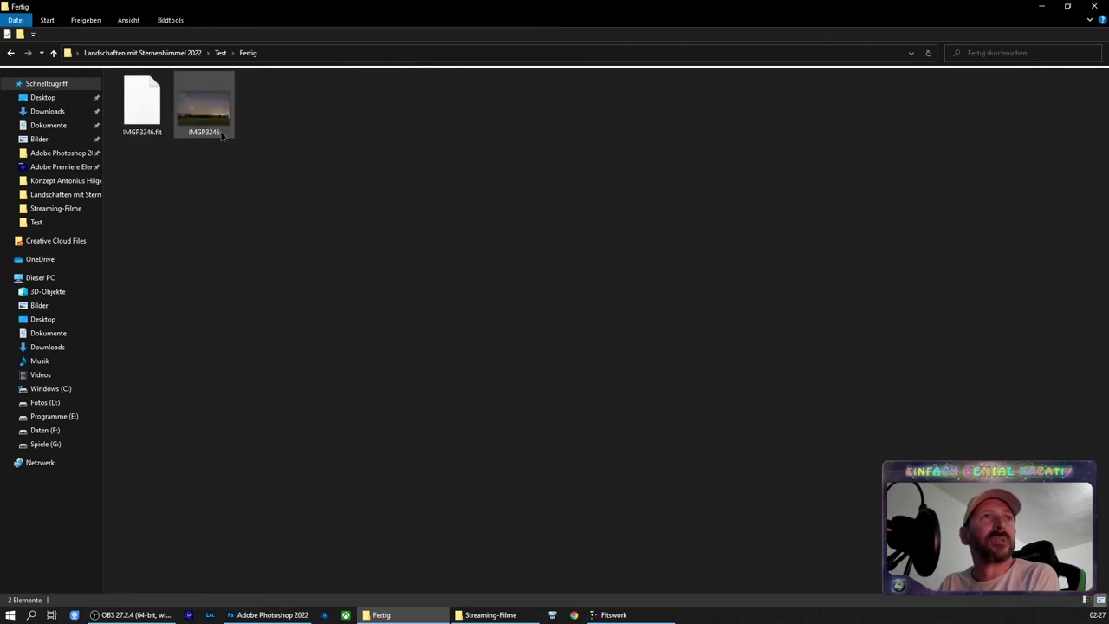
left_click(208, 118)
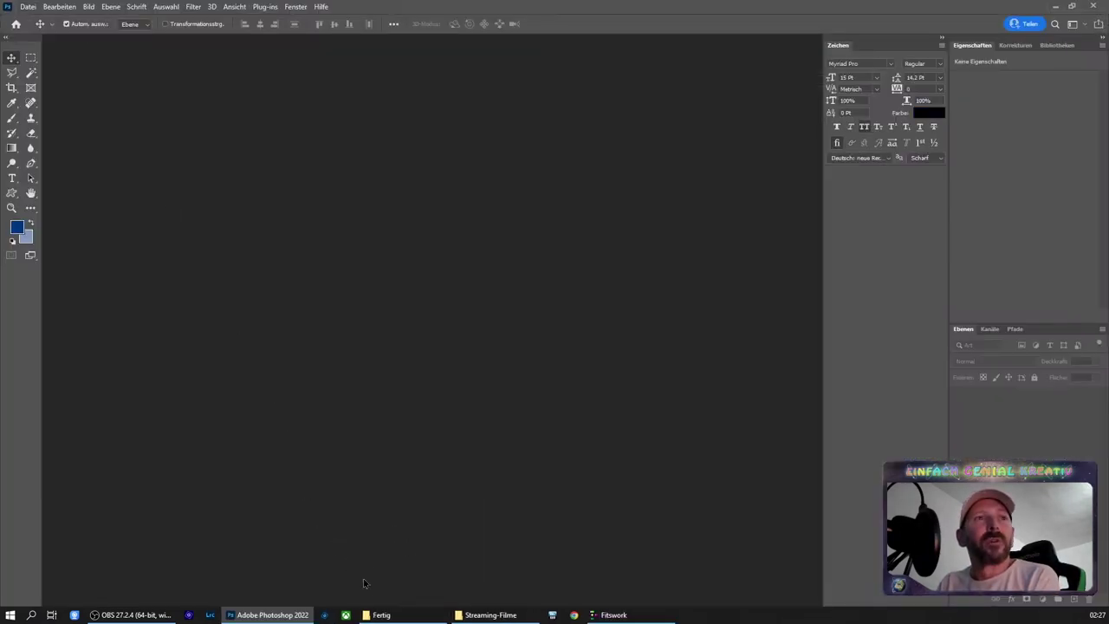
left_click(400, 615)
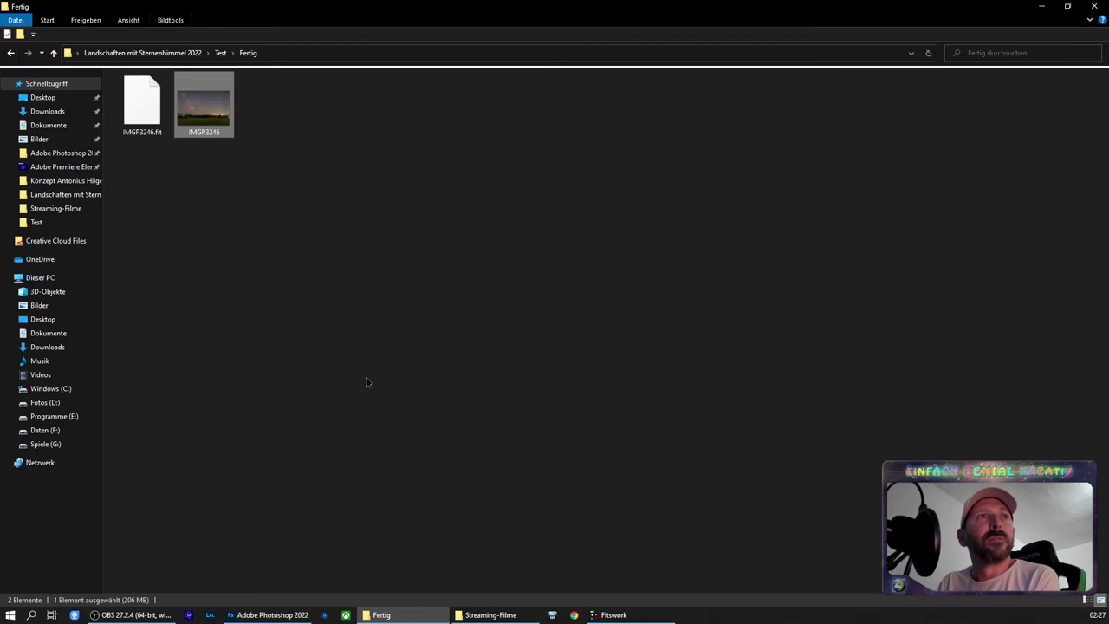
left_click(220, 53)
double_click(204, 122)
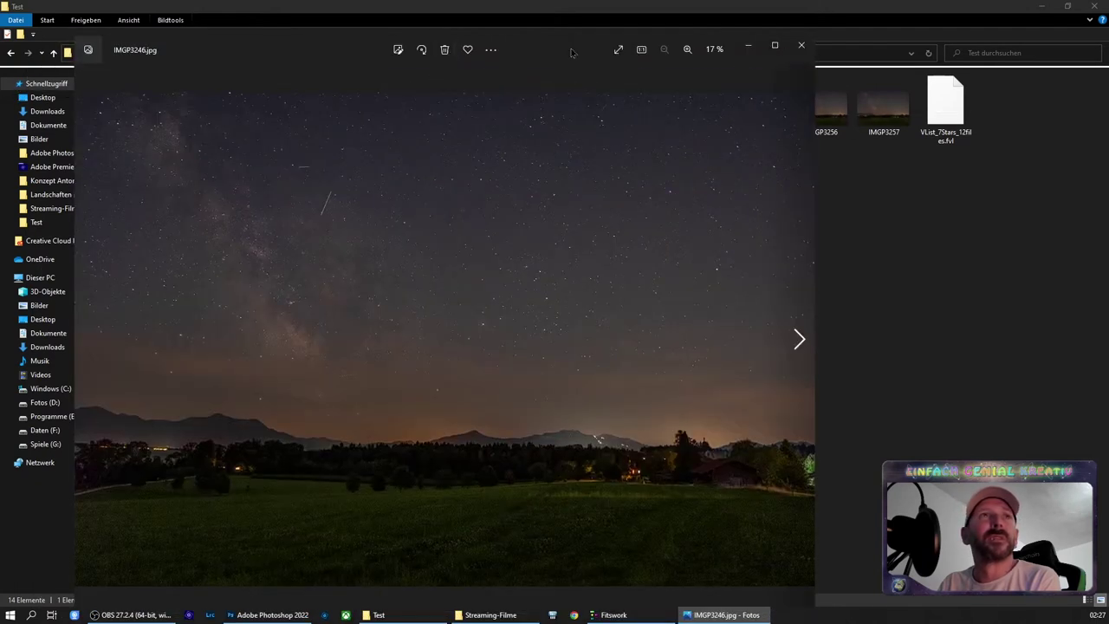
double_click(571, 53)
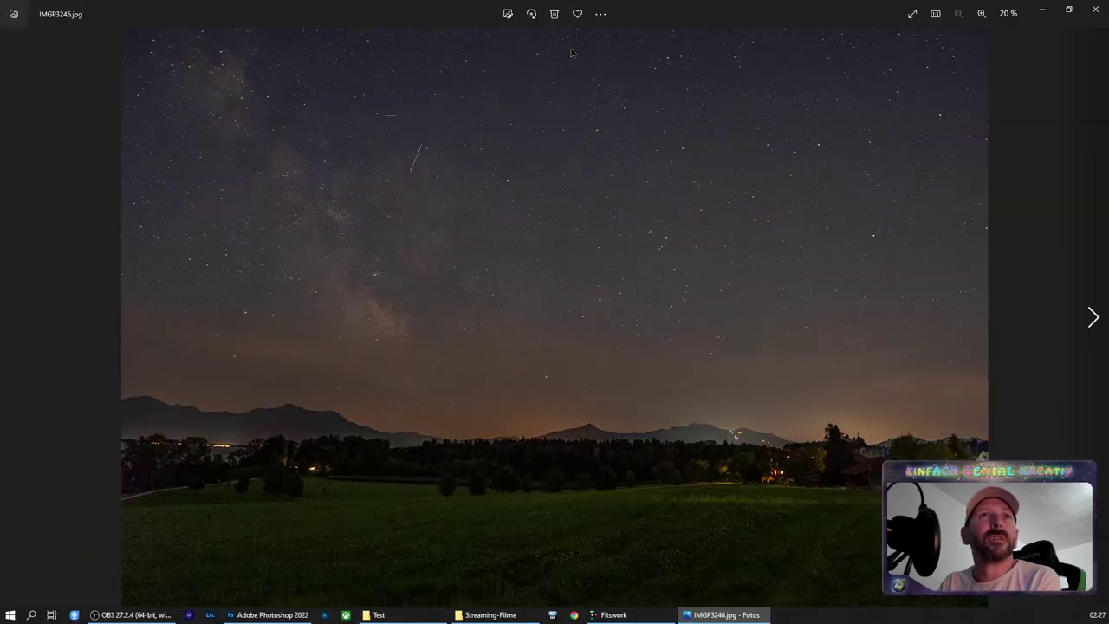
left_click(1091, 321)
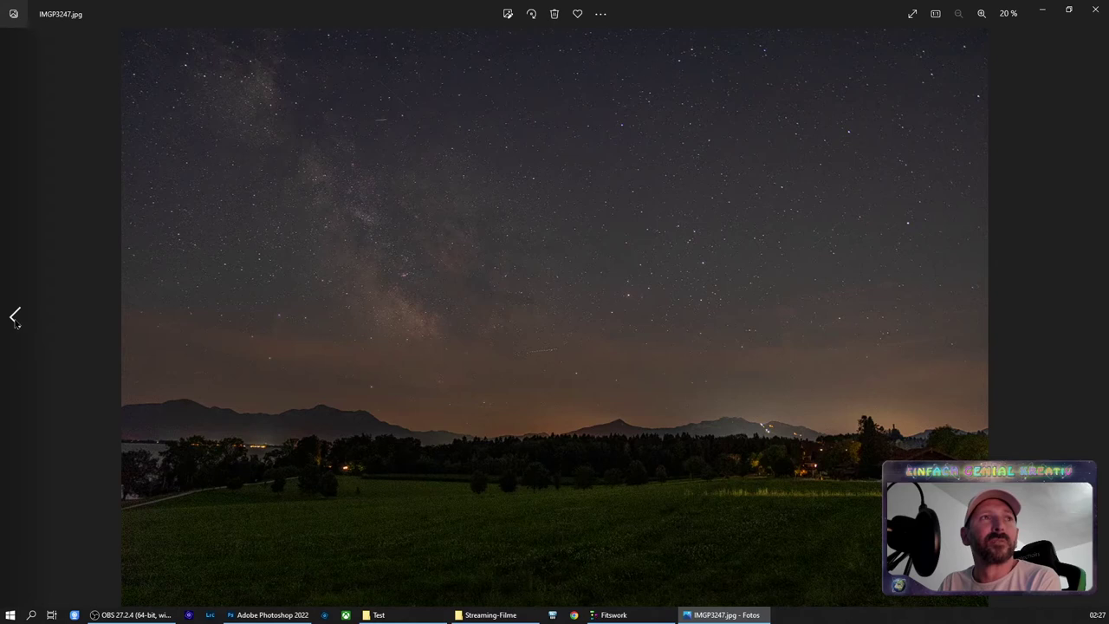
left_click(15, 317)
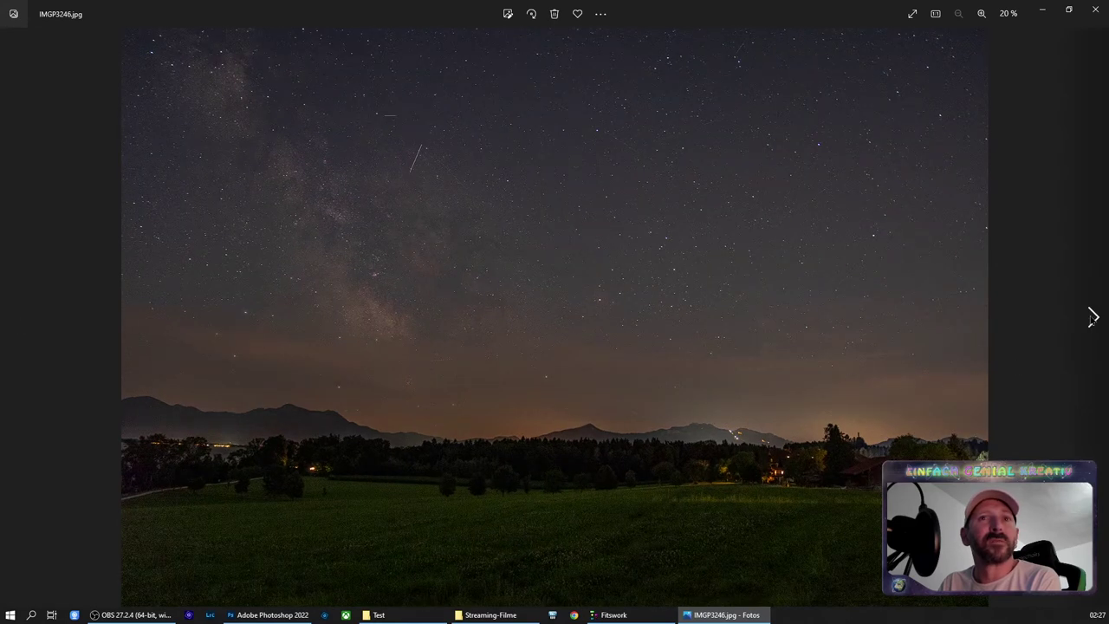
left_click(1092, 319)
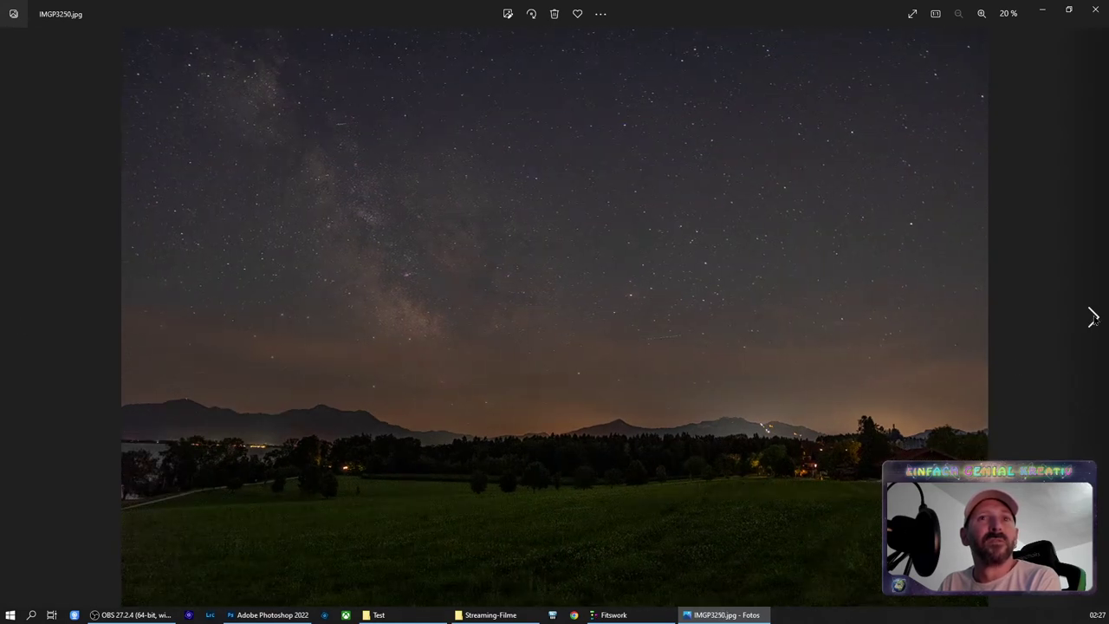
left_click(1092, 318)
left_click(1093, 318)
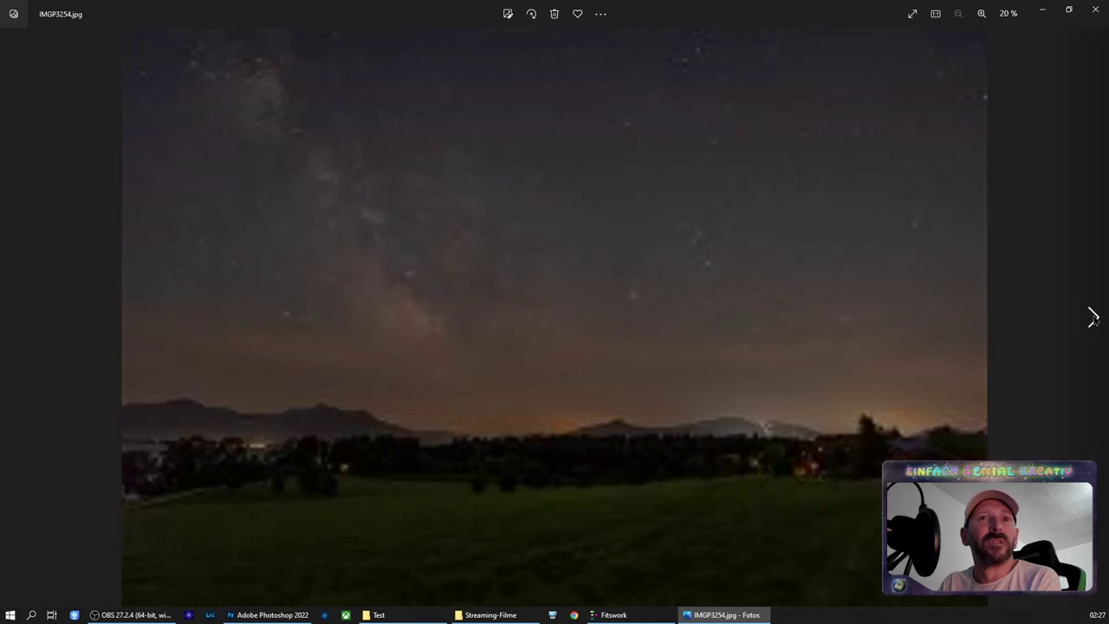
left_click(1095, 9)
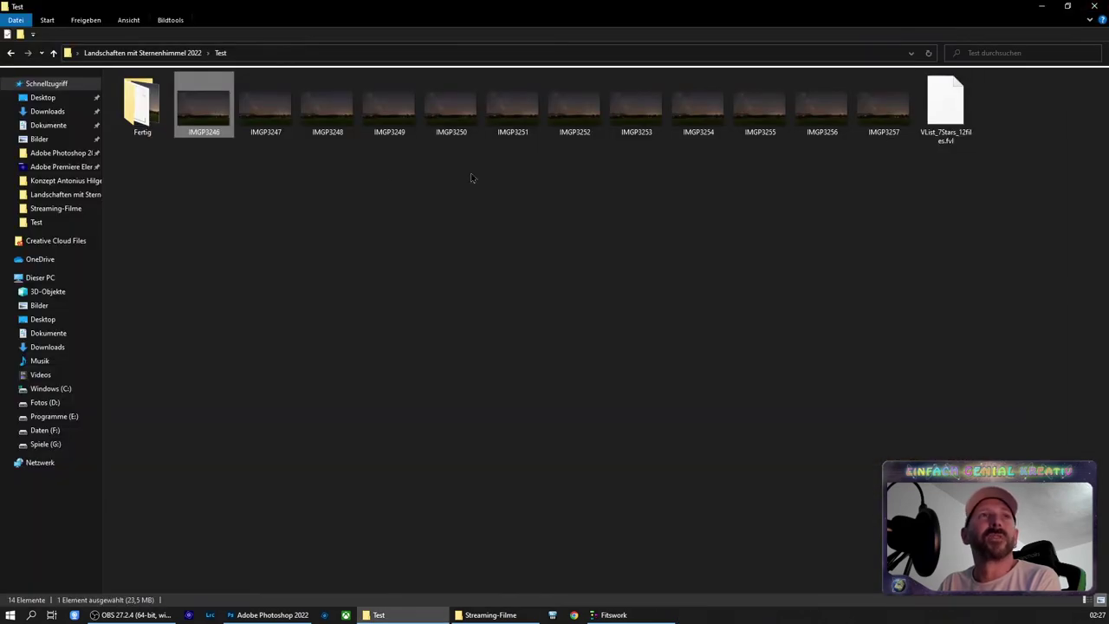
Delete frame IMGP3246 from the Test folder and open the Fertig results folder
right_click(199, 110)
left_click(257, 445)
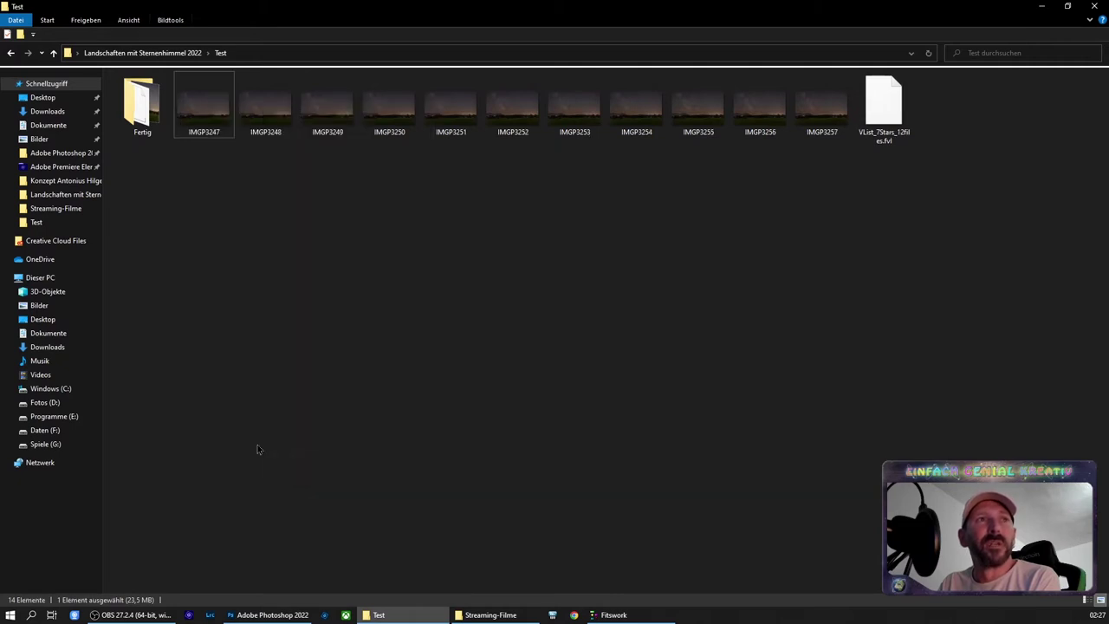
double_click(152, 113)
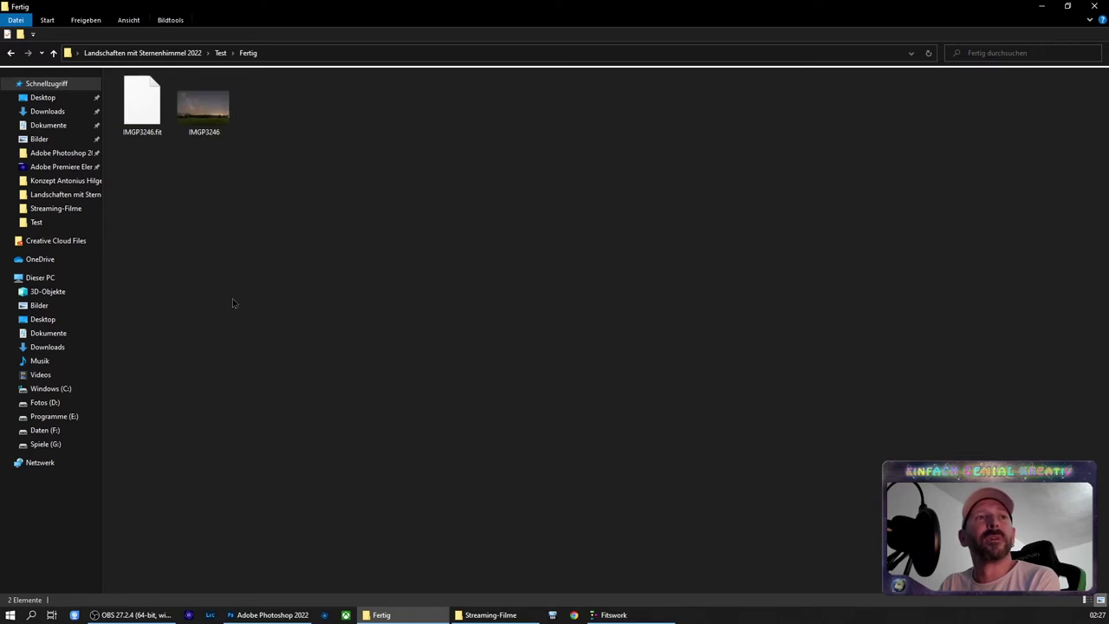
Drag the stacked IMGP3246 from Fertig onto Photoshop to open it
left_click(269, 614)
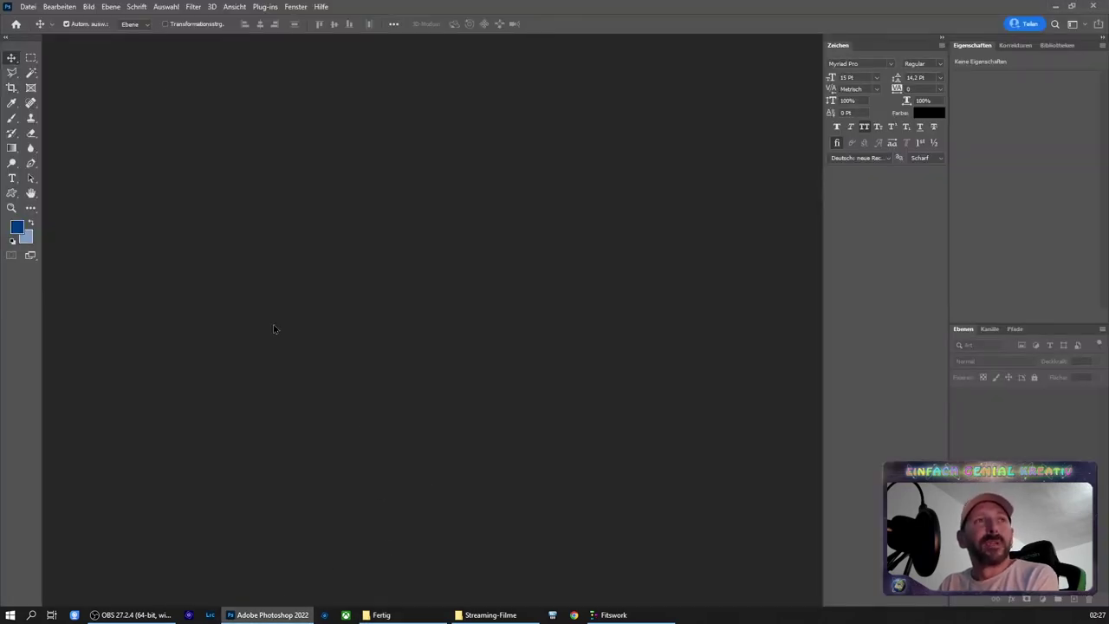
left_click(381, 614)
mouse_move(204, 108)
left_mouse_down()
mouse_move(225, 557)
mouse_move(414, 363)
left_mouse_up()
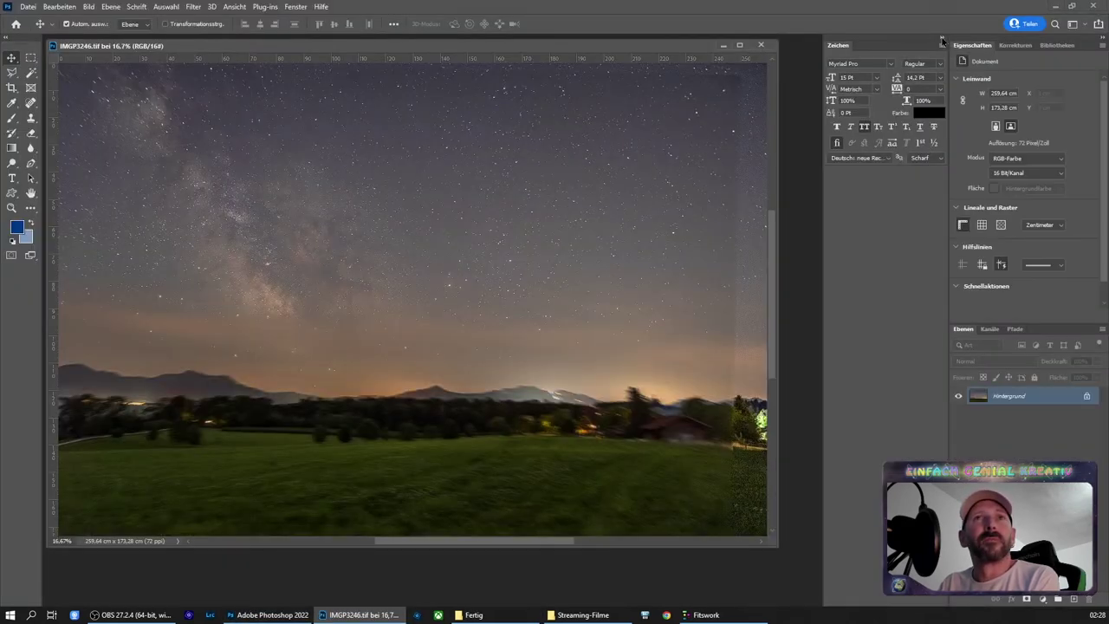
Collapse the Zeichen panel and enlarge the floating image window
left_click(942, 40)
double_click(686, 48)
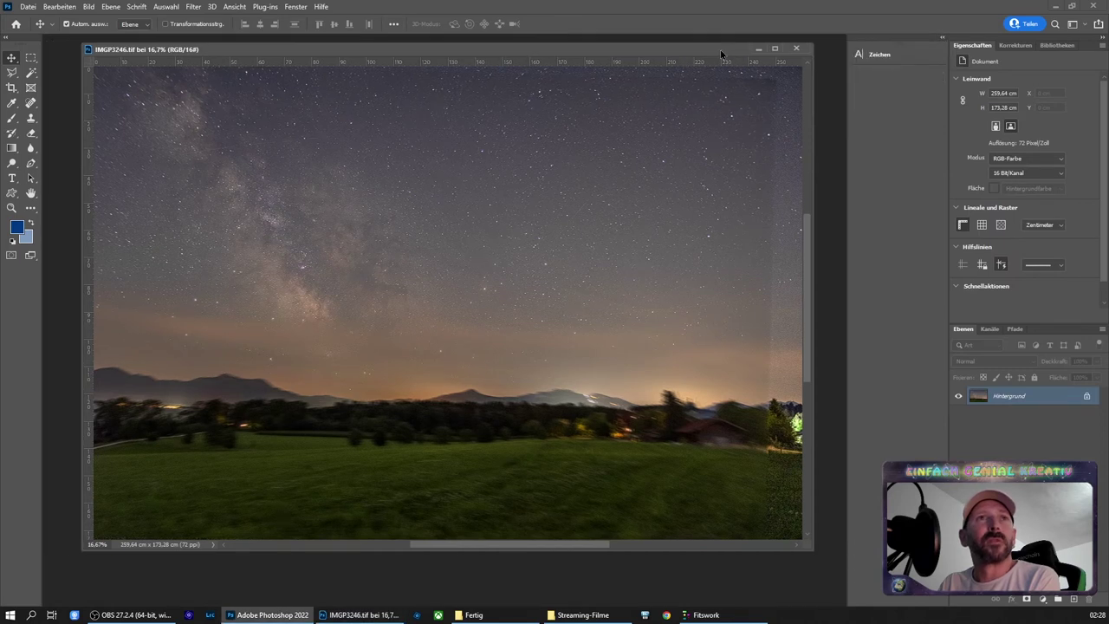
double_click(1004, 9)
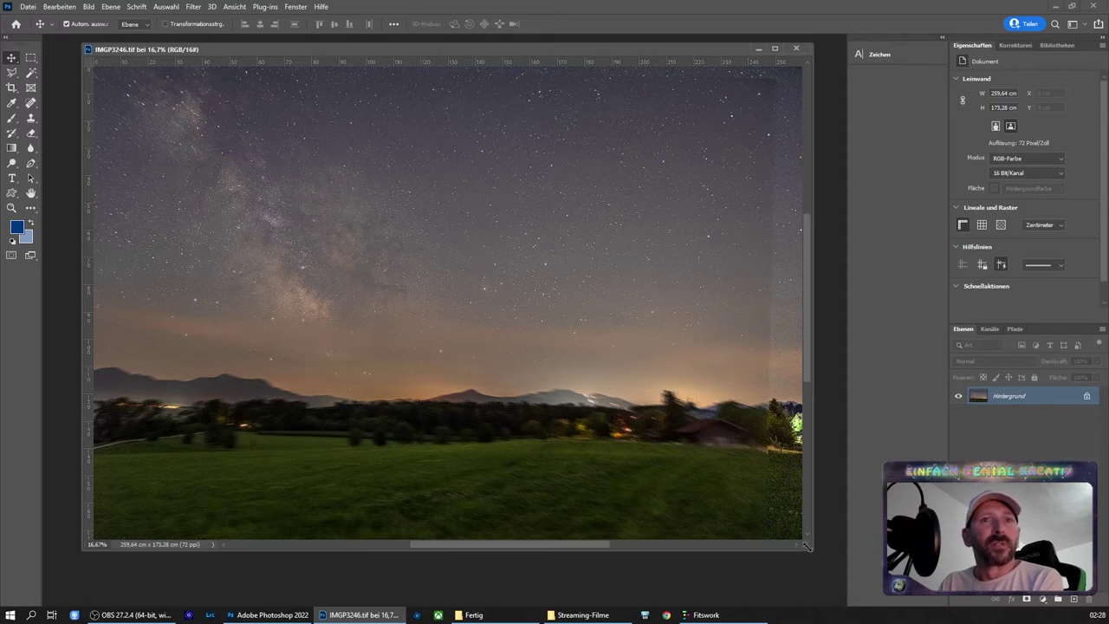
left_click_drag(806, 547, 832, 590)
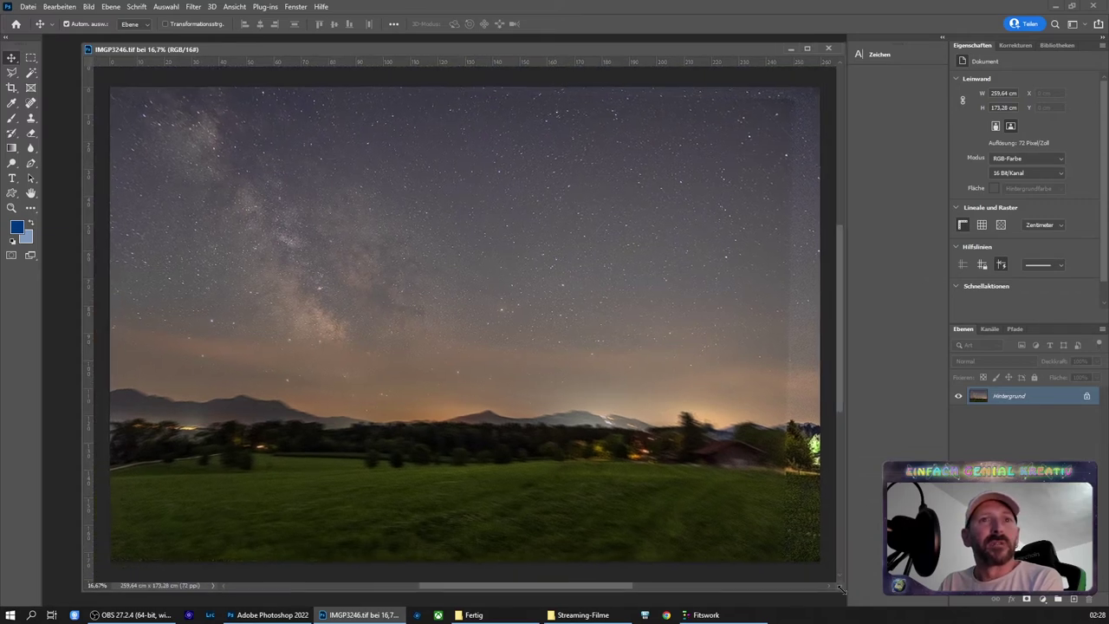
Rotate to level the horizon and crop away ragged edges, leaving 240.98 × 159.42 cm
left_click(11, 87)
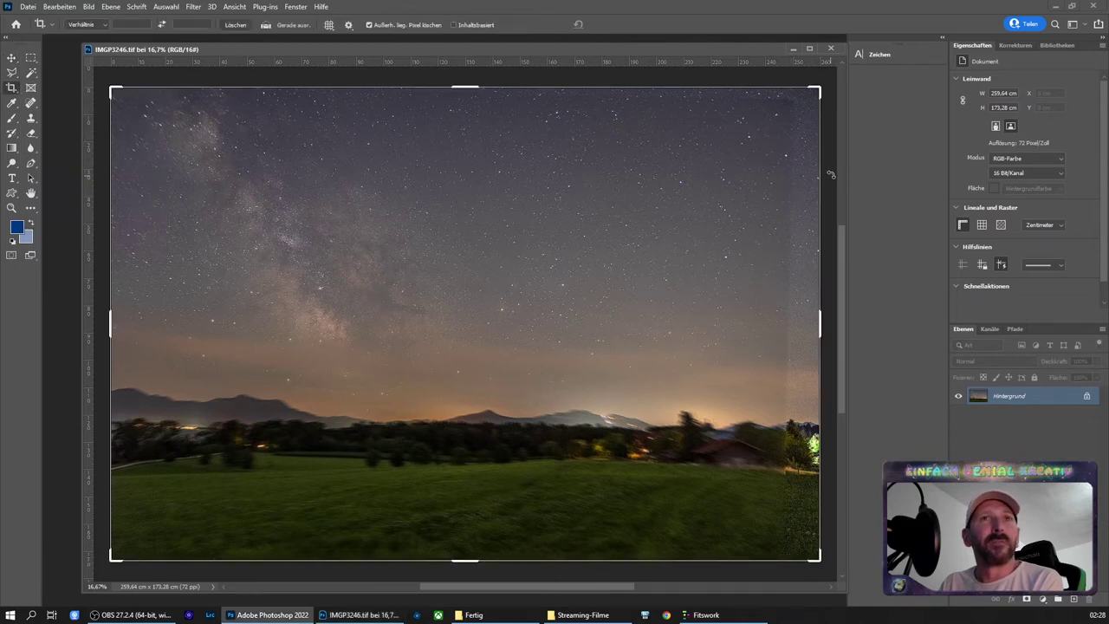
left_click_drag(830, 174, 838, 157)
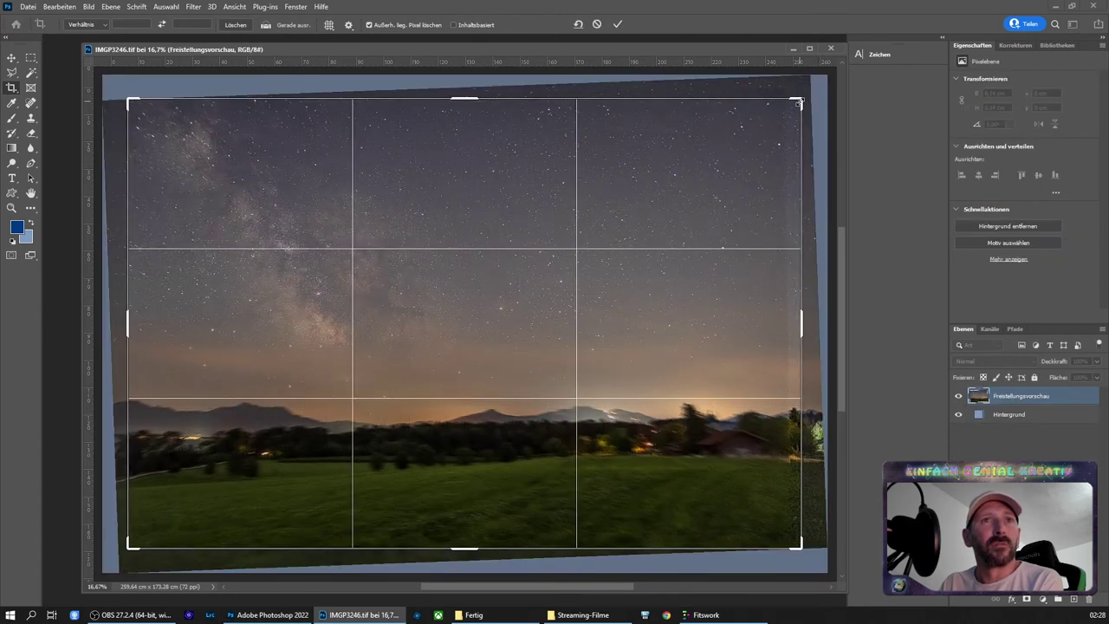
left_click_drag(797, 103, 791, 110)
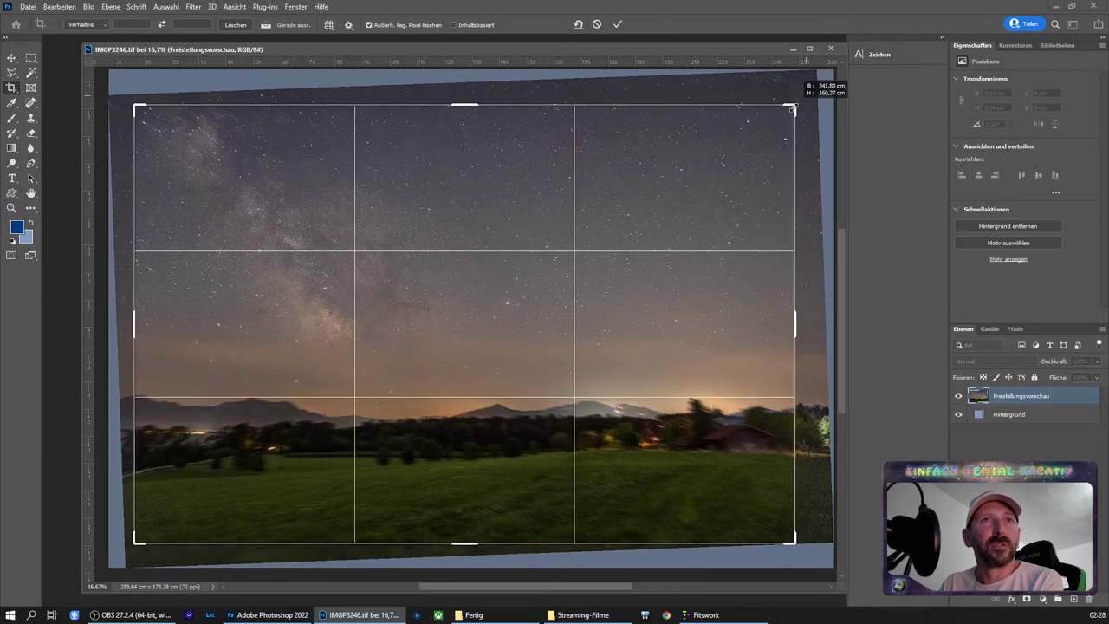
left_click_drag(824, 127, 827, 132)
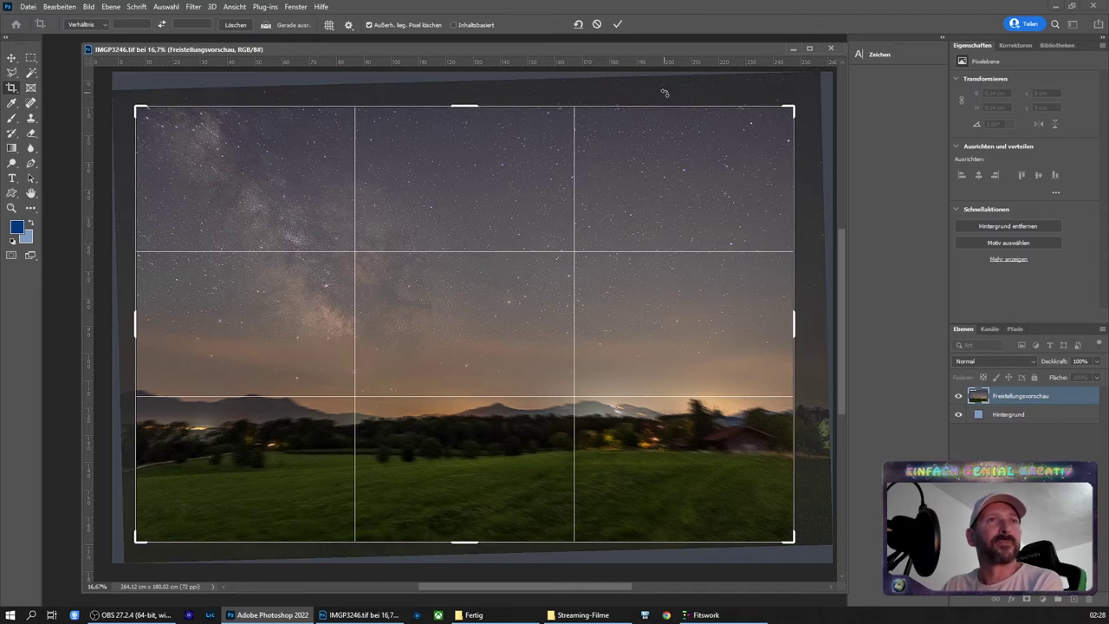
left_click_drag(665, 93, 666, 94)
key("Return")
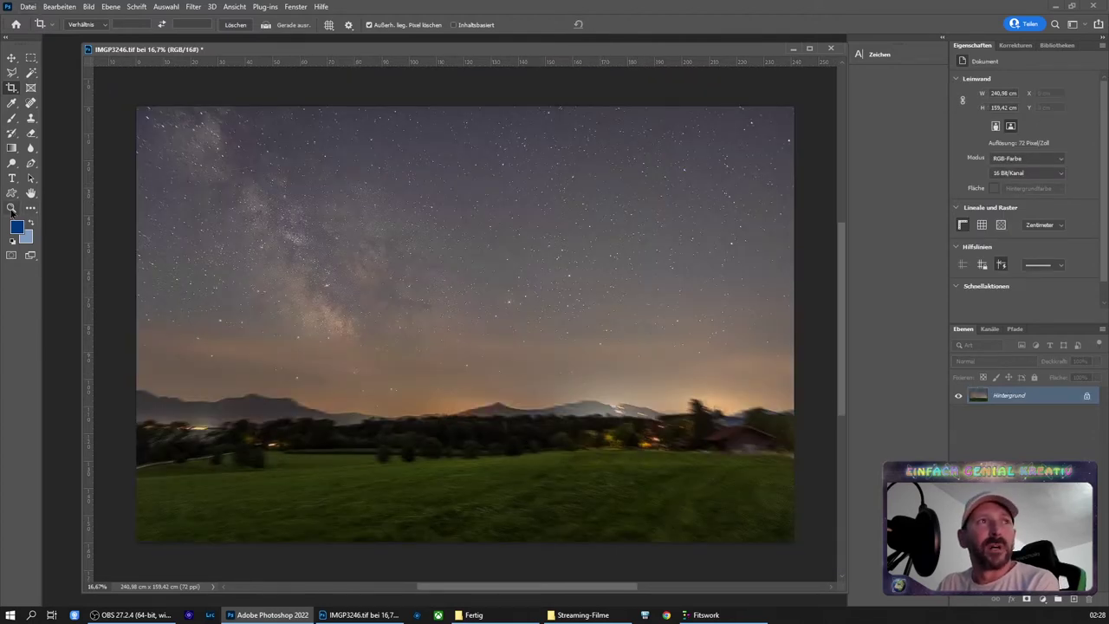
left_click(12, 209)
mouse_move(547, 258)
left_mouse_down()
mouse_move(607, 304)
mouse_move(683, 199)
left_mouse_up()
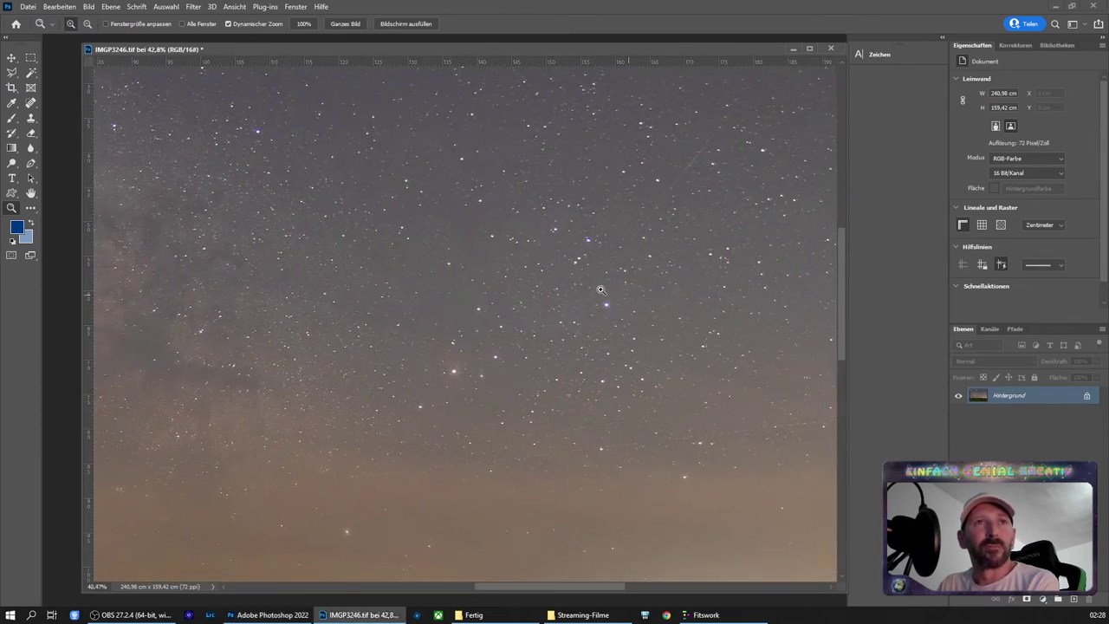
key("ctrl+0")
mouse_move(465, 289)
left_mouse_down()
mouse_move(348, 312)
mouse_move(303, 299)
left_mouse_up()
mouse_move(308, 472)
left_mouse_down()
mouse_move(346, 488)
mouse_move(312, 483)
left_mouse_up()
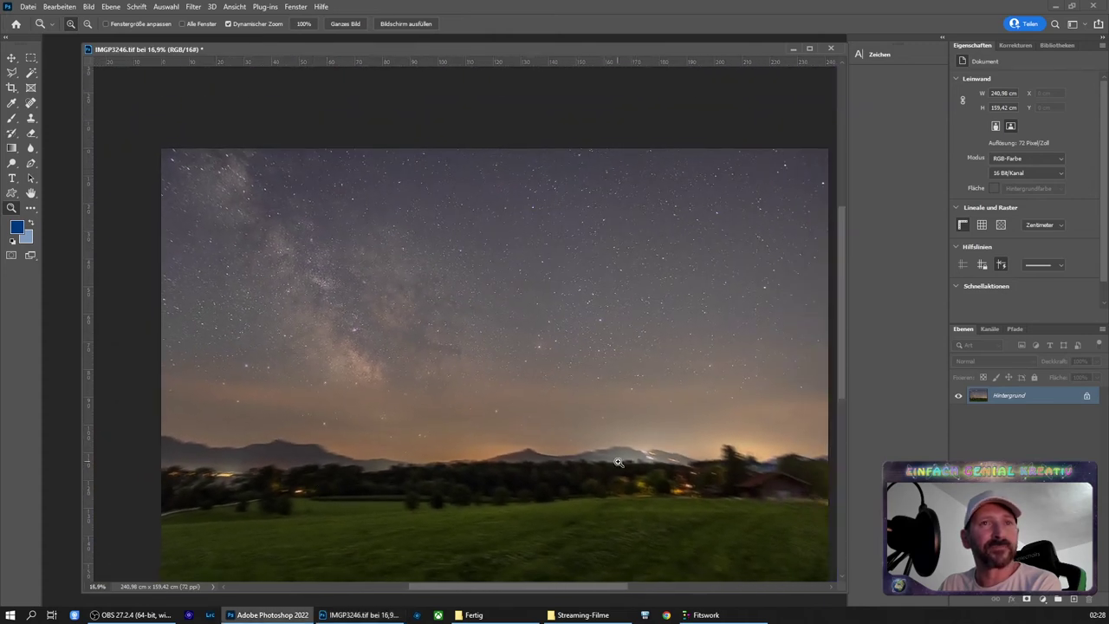
Pick frames IMGP3247–IMGP3257 from Test in Dateien in Stapel laden, with smart object creation enabled
left_click(29, 6)
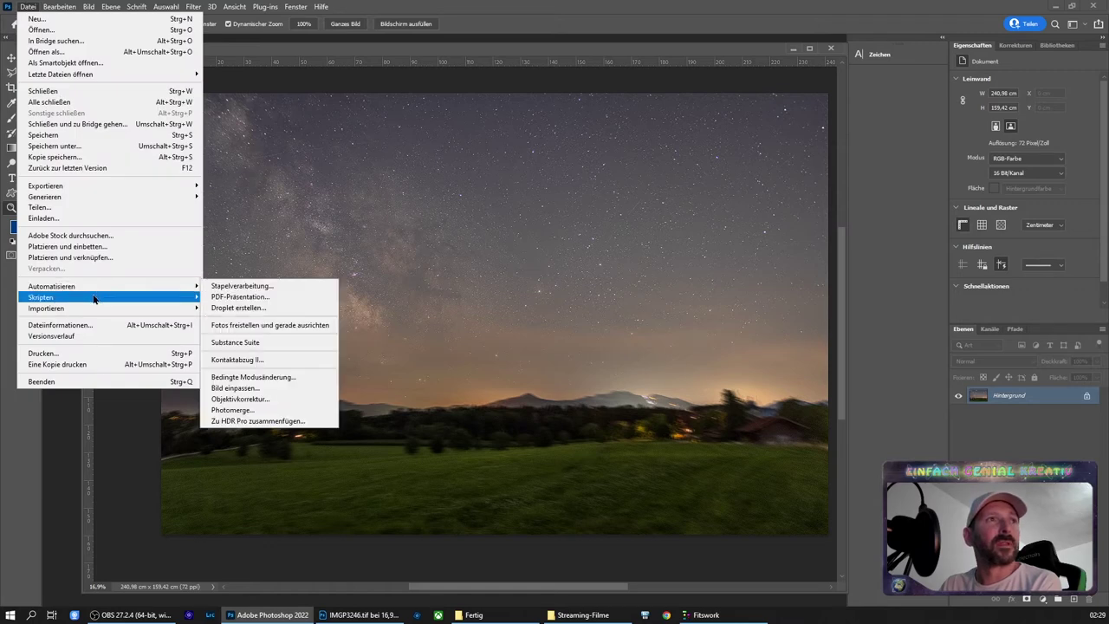
mouse_move(41, 297)
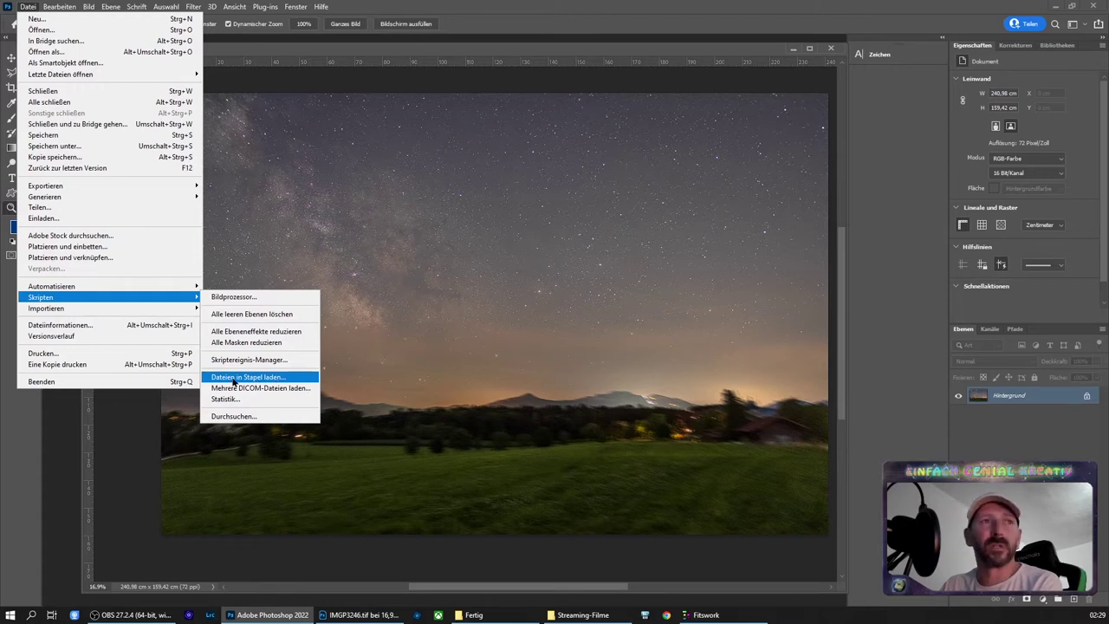
left_click(248, 379)
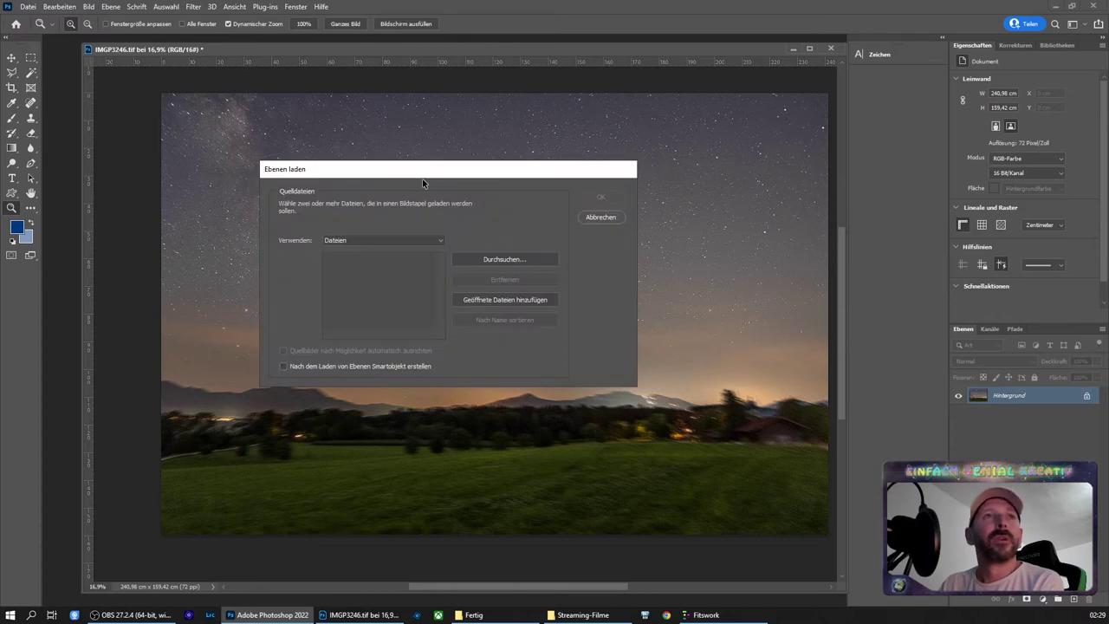
left_click(488, 262)
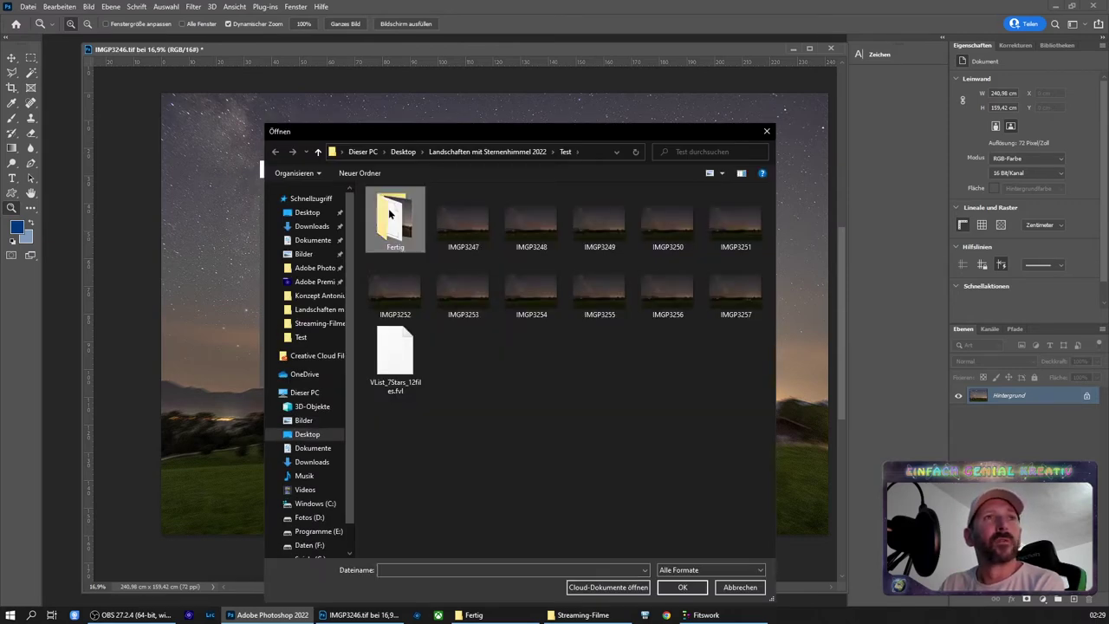
double_click(390, 215)
left_click(524, 149)
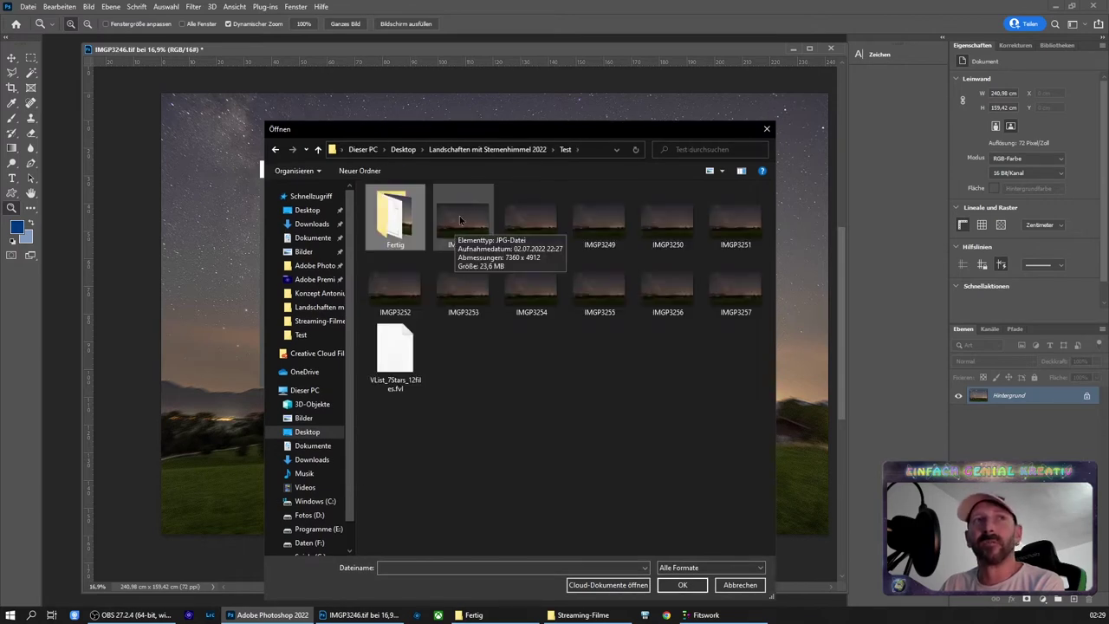
left_click(464, 221)
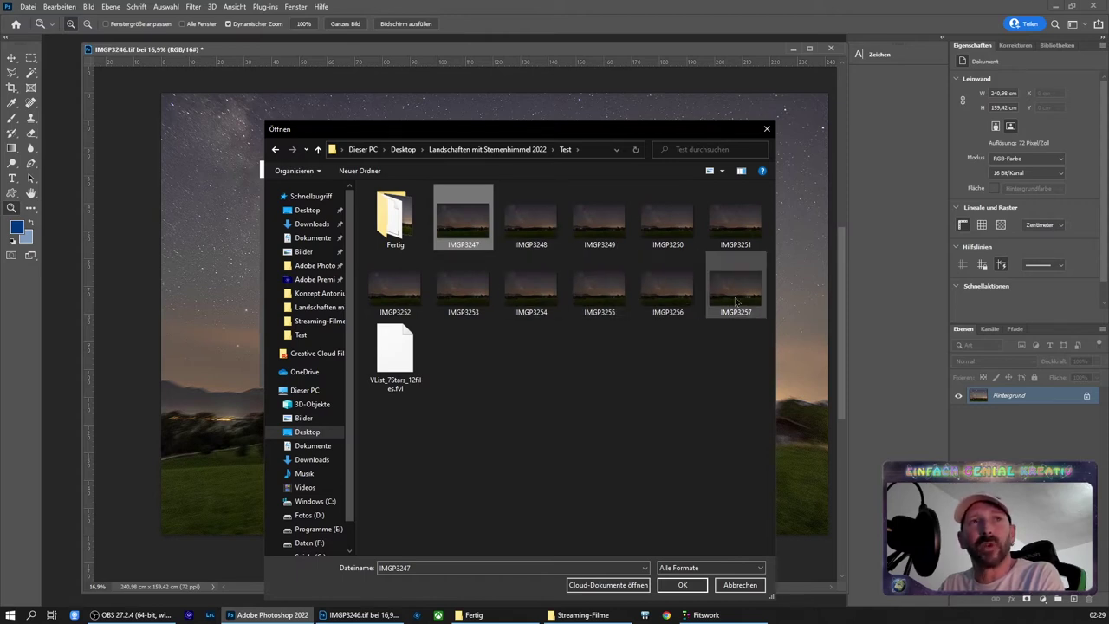
left_click(737, 301, "shift")
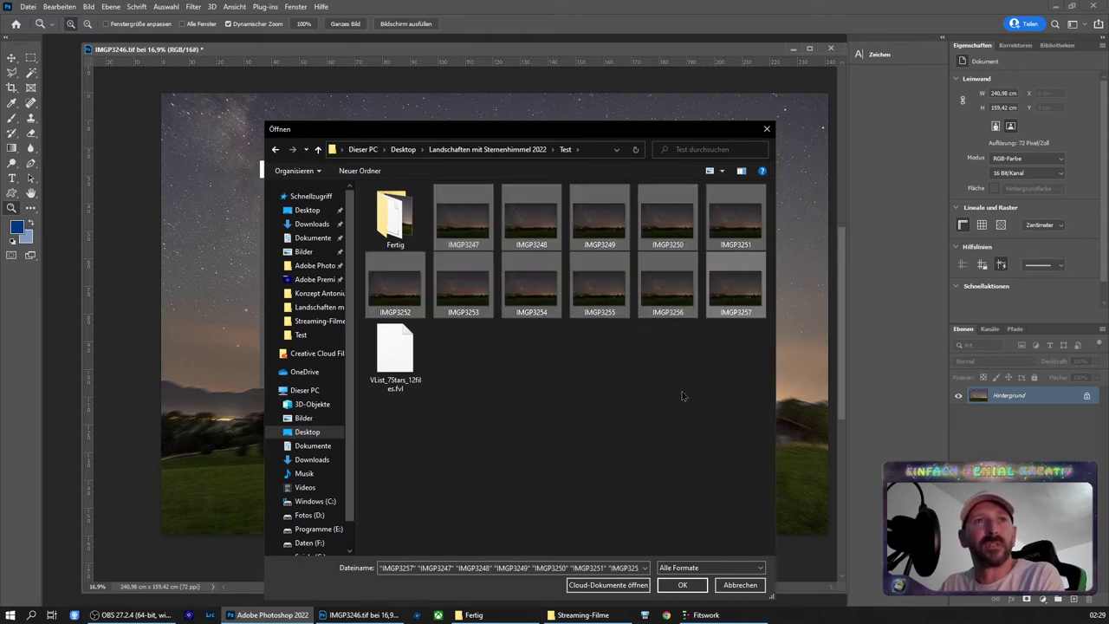
left_click(684, 584)
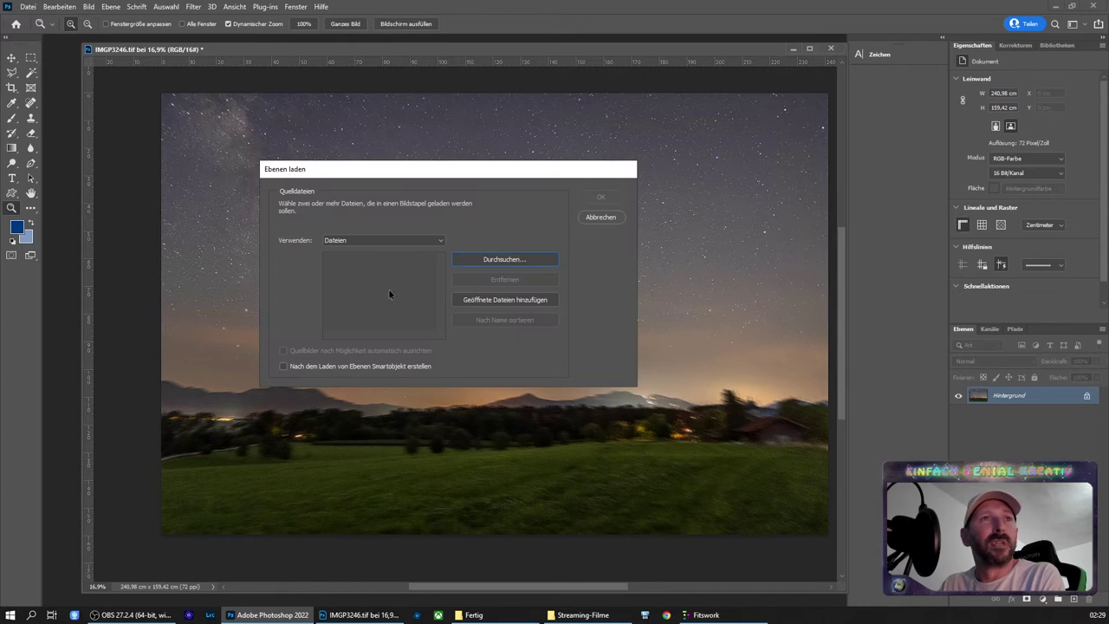
left_click(283, 365)
Confirm Ebenen laden to stack frames IMGP3247–IMGP3257 into one smart object
left_click(621, 200)
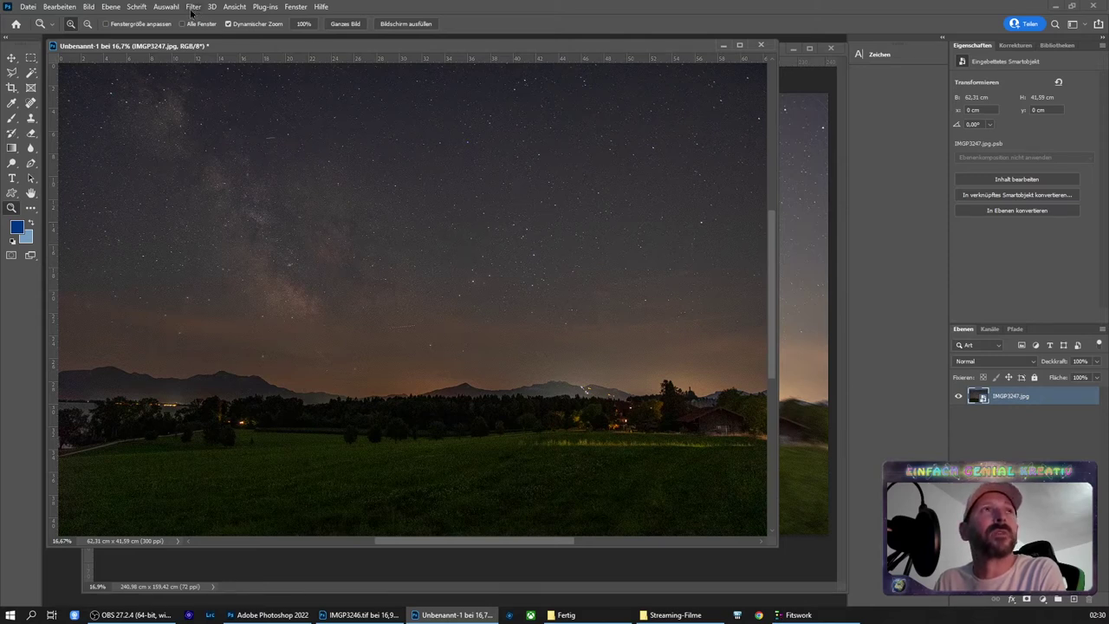
Set the smart object's stack mode to Median via Ebene > Smartobjekte > Stapelmodus
left_click(111, 8)
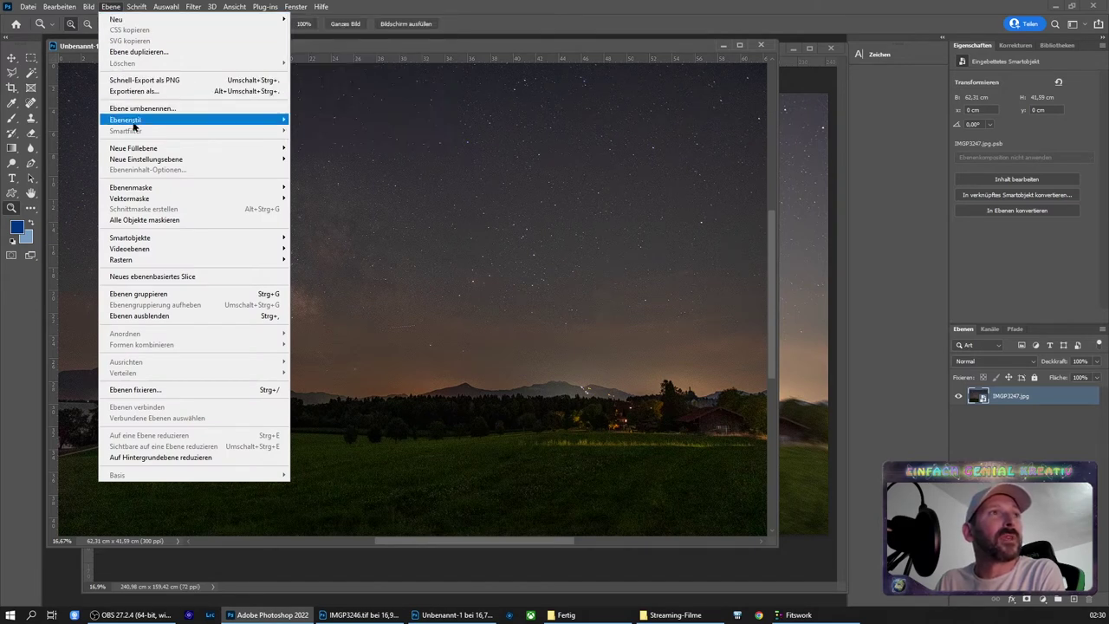
mouse_move(130, 237)
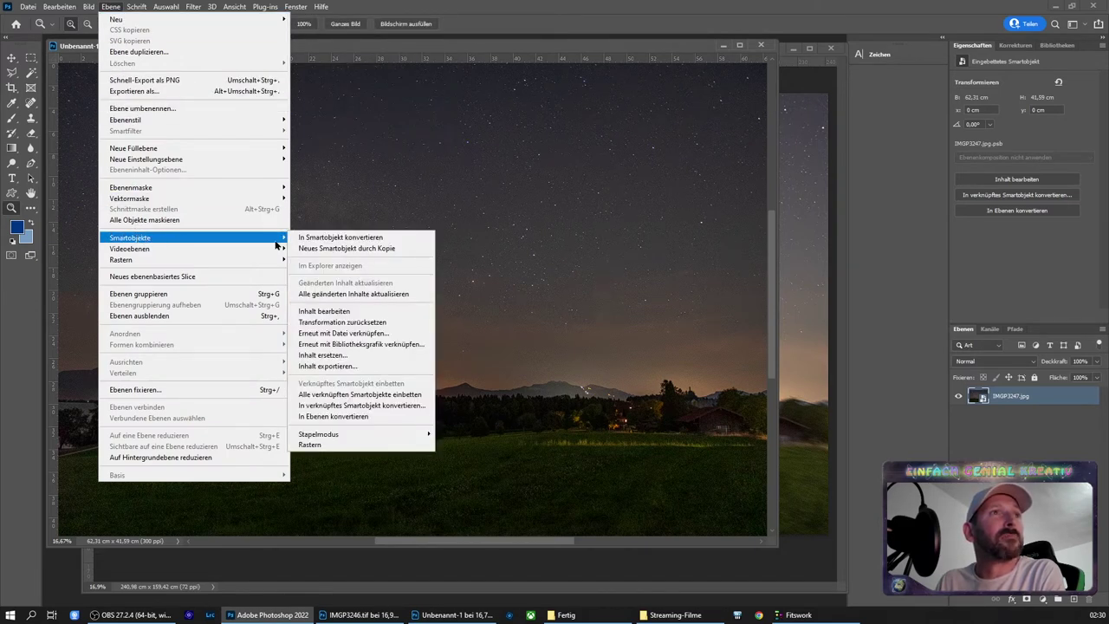
mouse_move(319, 434)
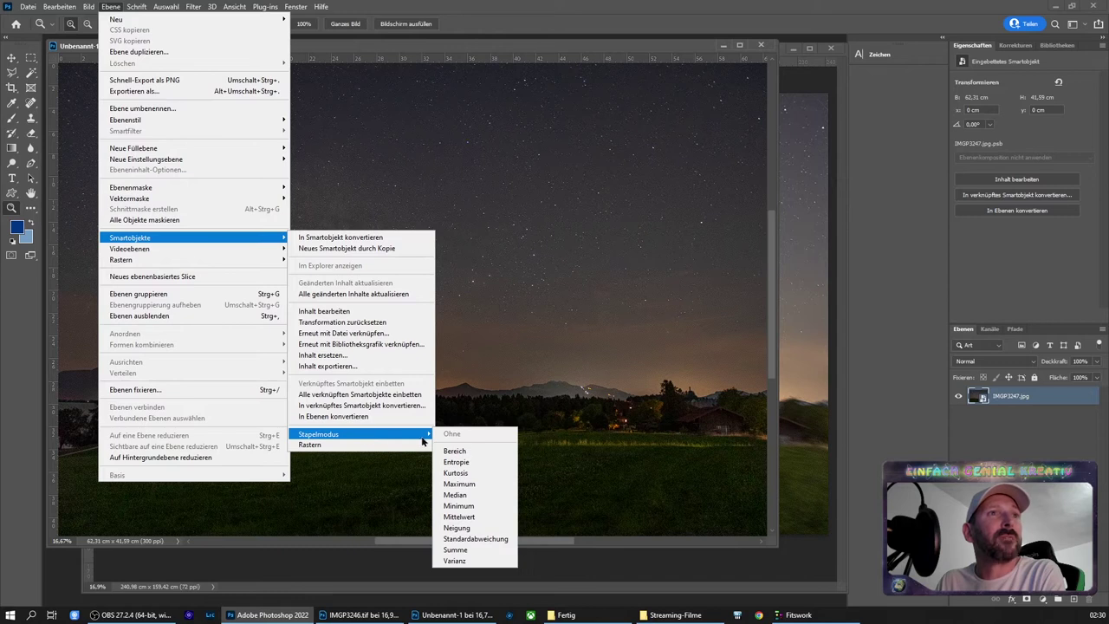
left_click(470, 494)
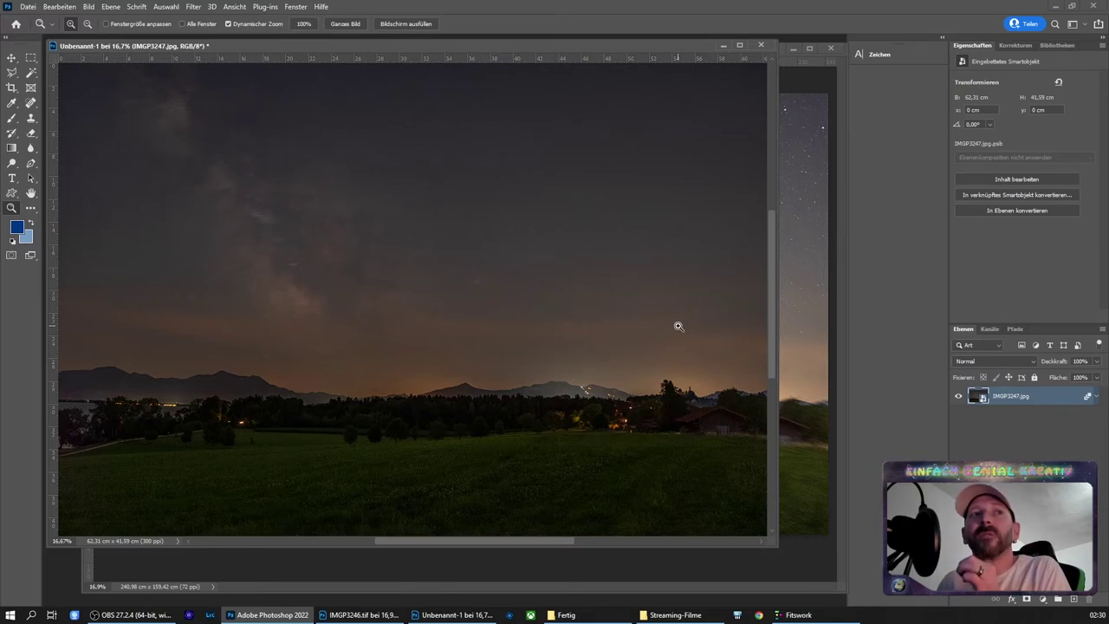
Inspect the Median result up close, then shift the untitled window aside with the Move tool
mouse_move(411, 381)
left_mouse_down()
mouse_move(545, 409)
mouse_move(463, 526)
mouse_move(568, 546)
left_mouse_up()
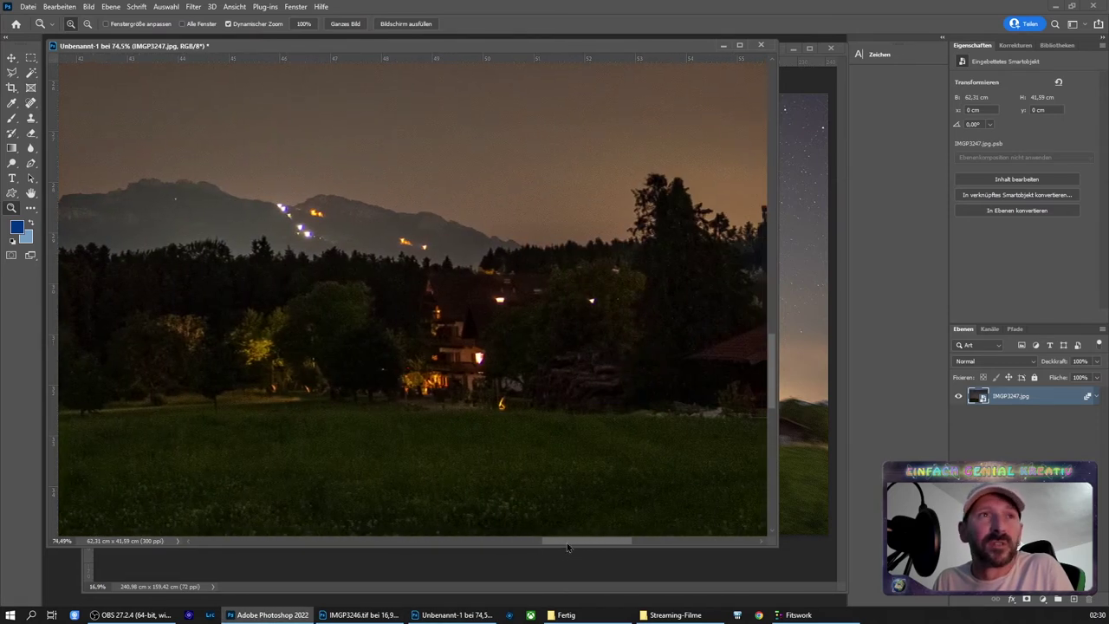
mouse_move(495, 367)
left_mouse_down()
mouse_move(517, 392)
mouse_move(456, 390)
mouse_move(265, 262)
left_mouse_up()
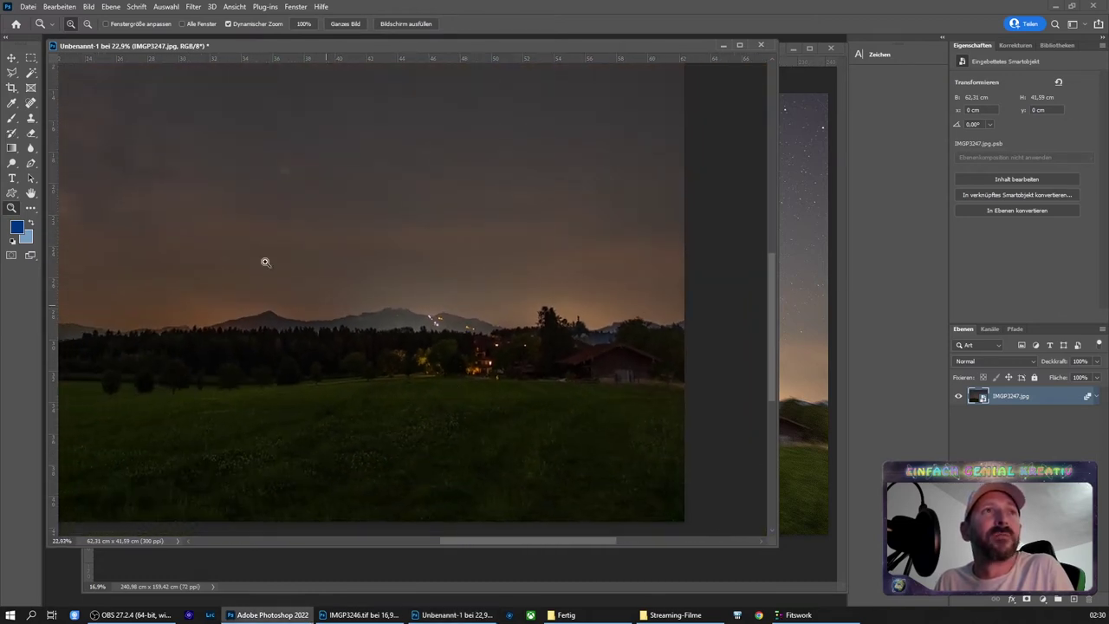
left_click(12, 58)
left_click_drag(217, 46, 347, 91)
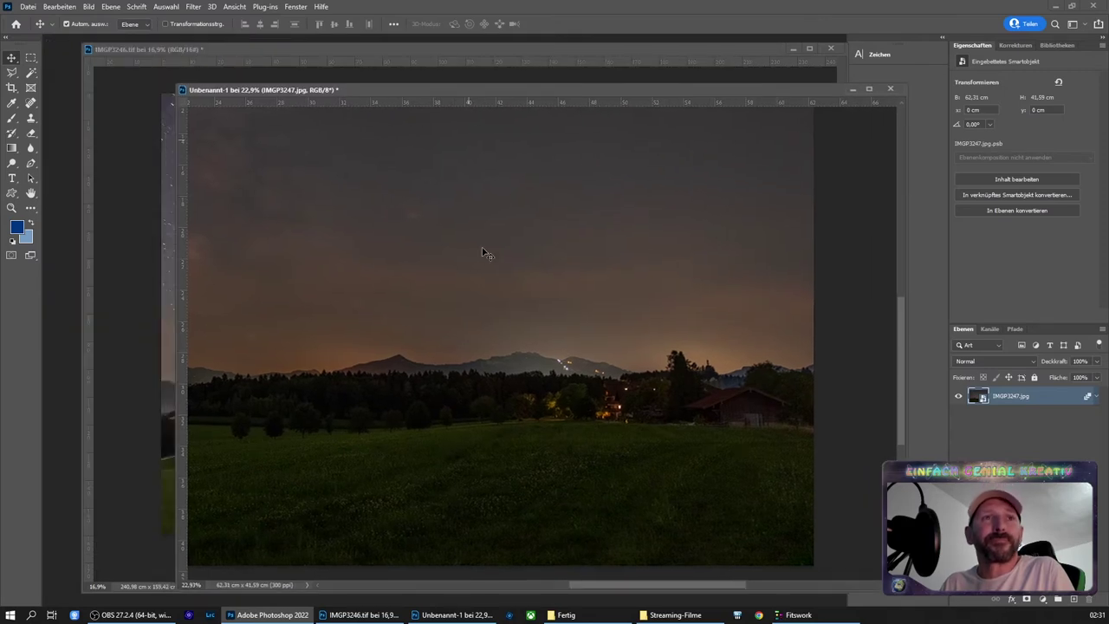
left_click_drag(606, 587, 535, 377)
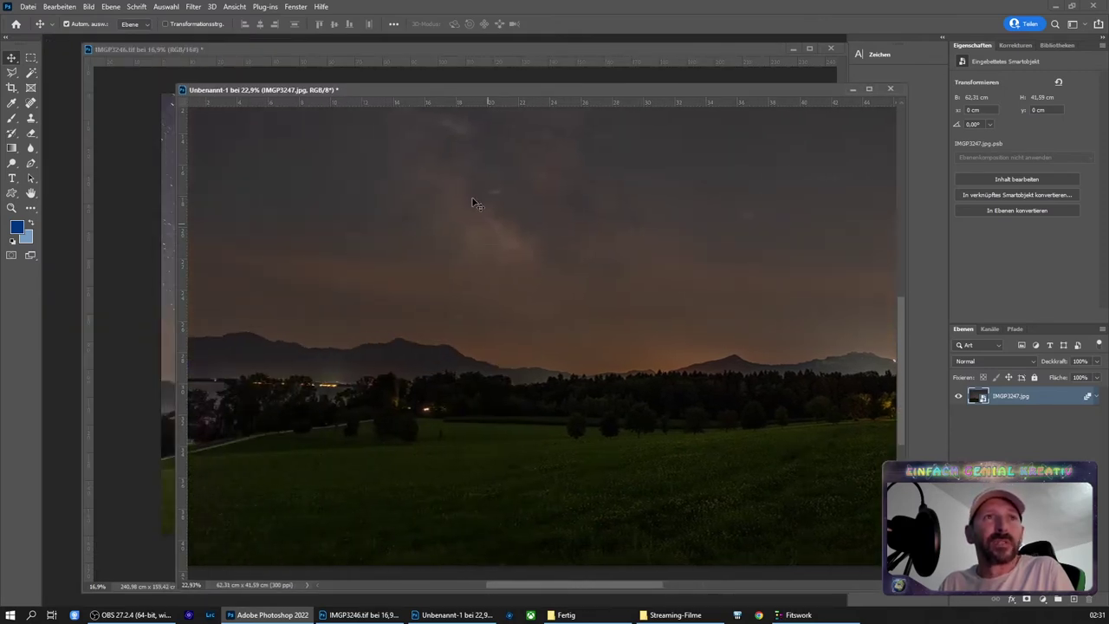
Drag the IMGP3247 layer into IMGP3246, accepting the bit-depth warning
left_click_drag(498, 91, 640, 89)
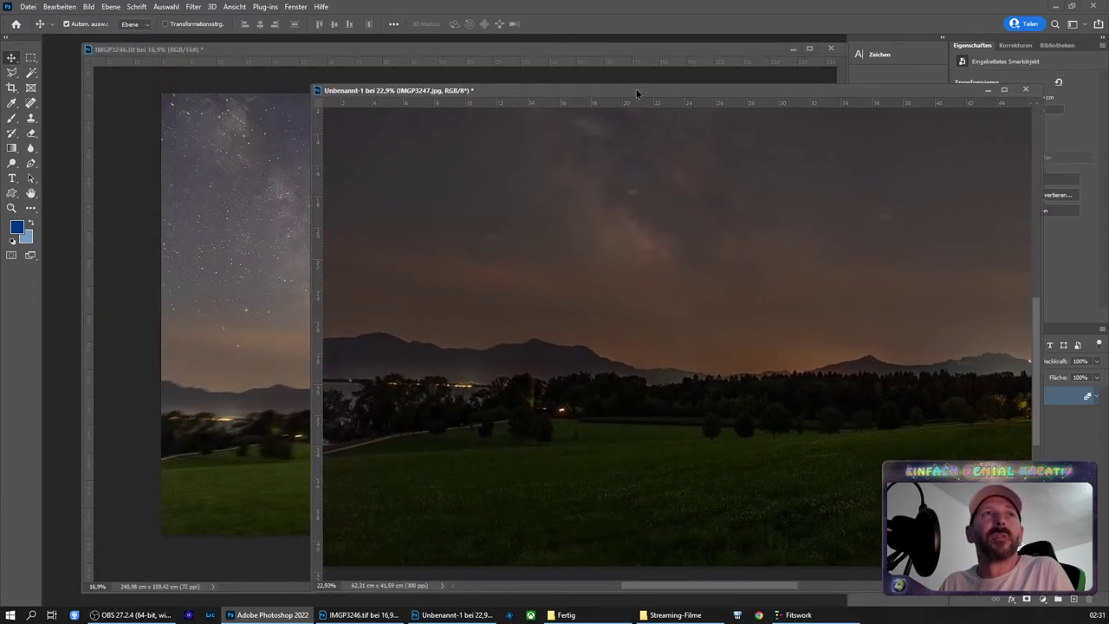
left_click(271, 58)
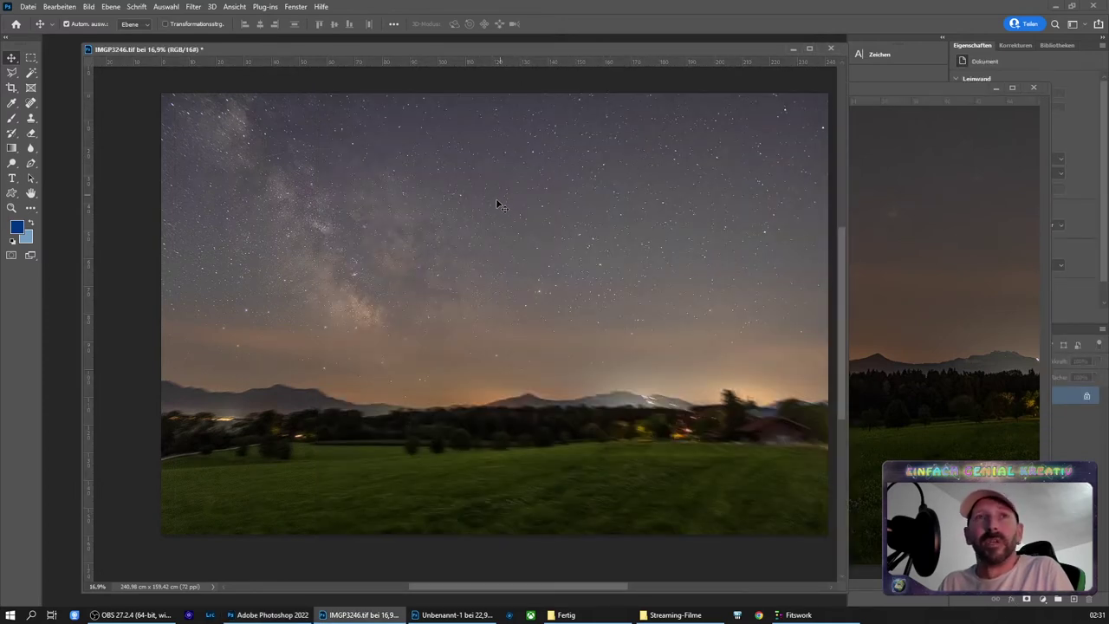
left_click(900, 251)
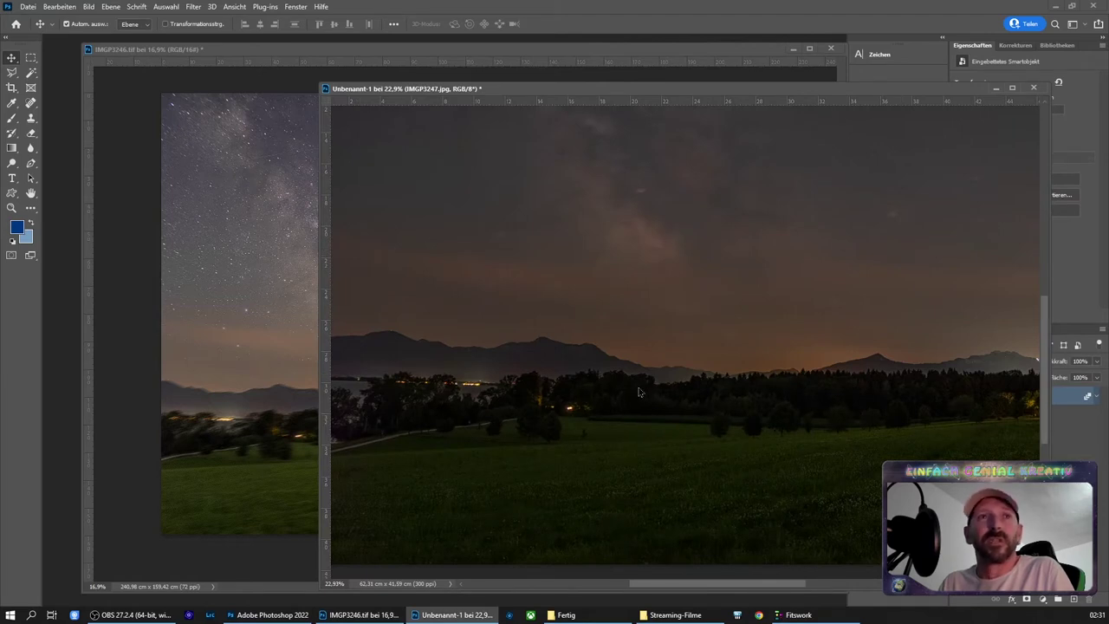
left_click_drag(639, 393, 278, 357)
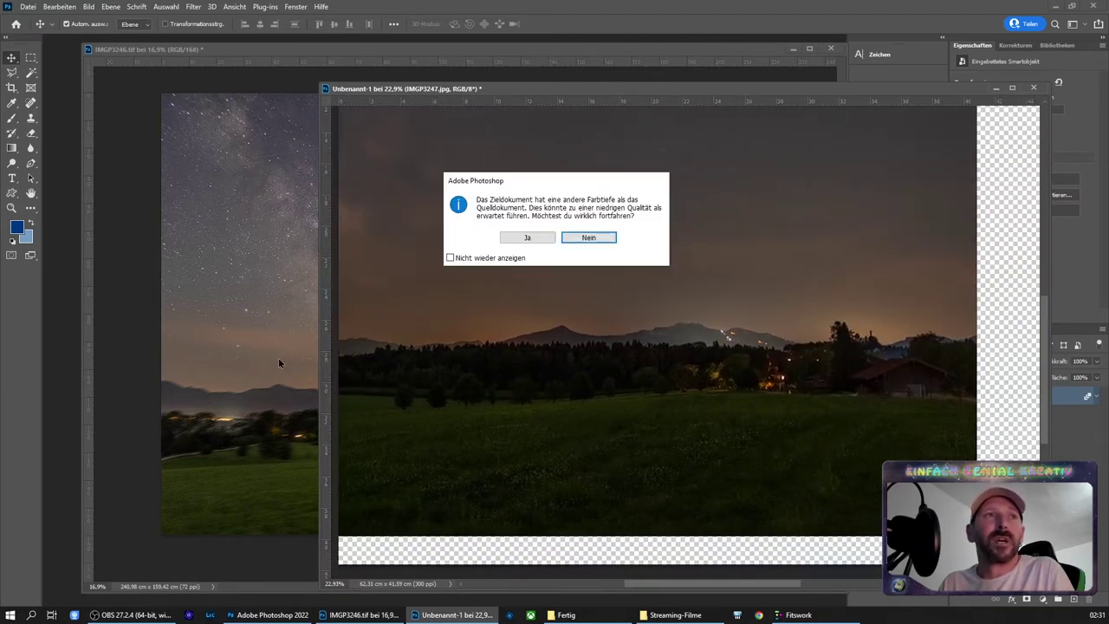
left_click(528, 238)
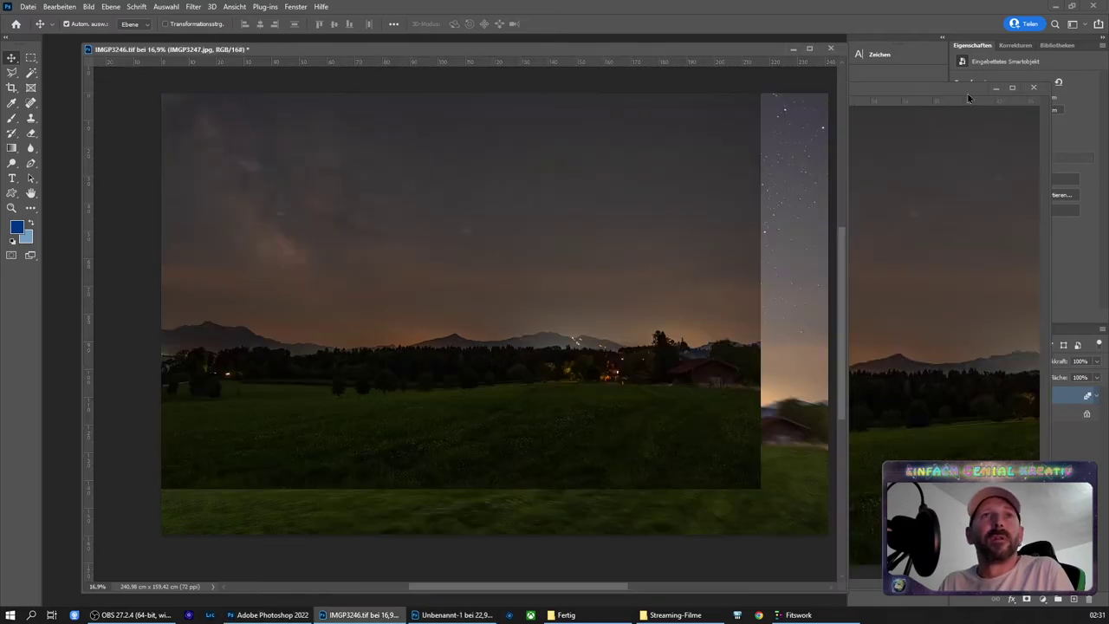
Close the untitled Unbenannt-1 document without saving
left_click(969, 98)
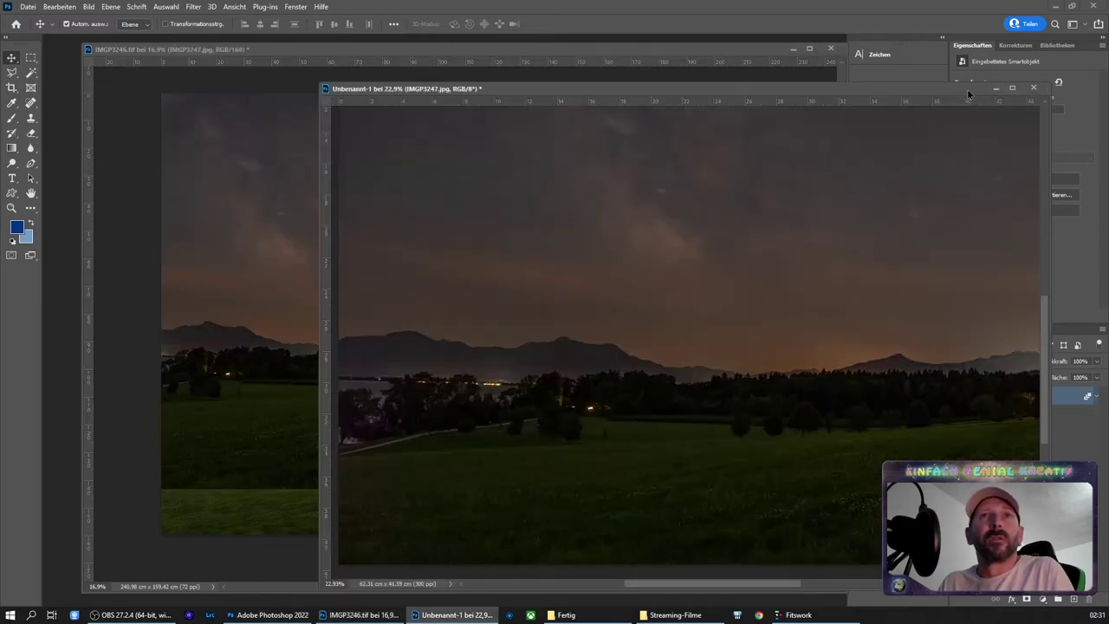
left_click(1033, 88)
left_click(576, 238)
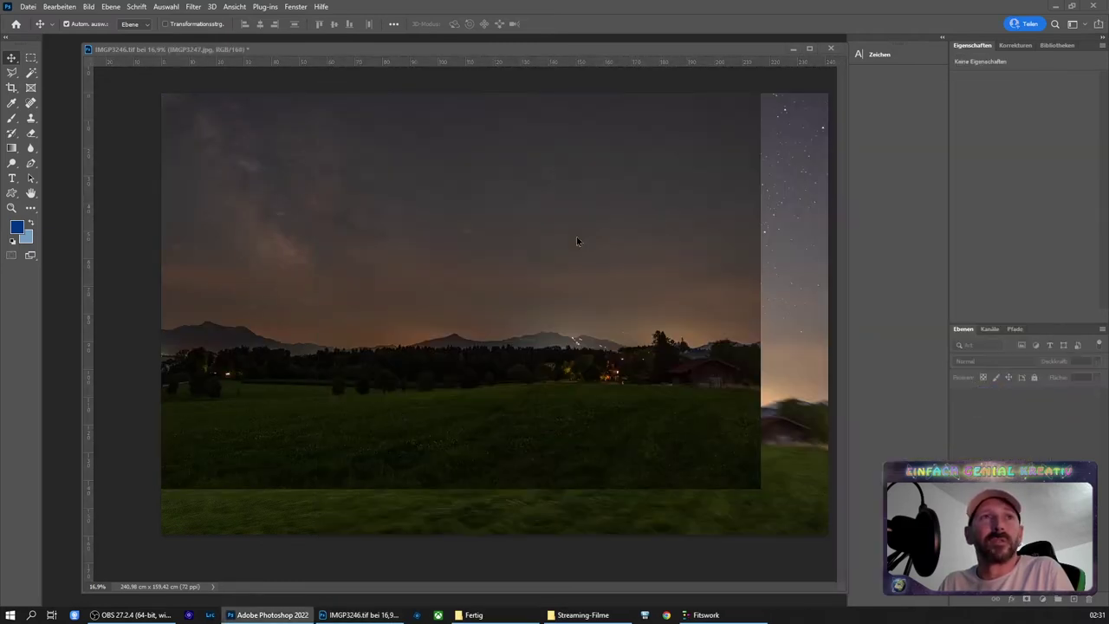
Align the IMGP3247 layer over the stack, then toggle its visibility repeatedly to compare
left_click_drag(635, 345, 667, 390)
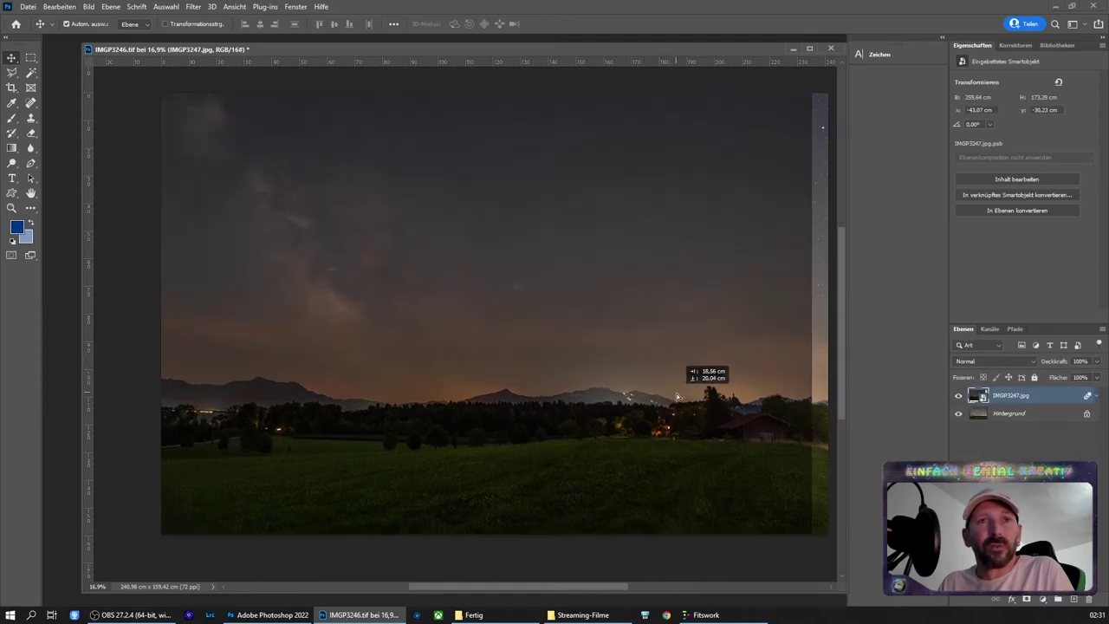
left_click_drag(667, 390, 692, 397)
left_click(958, 396)
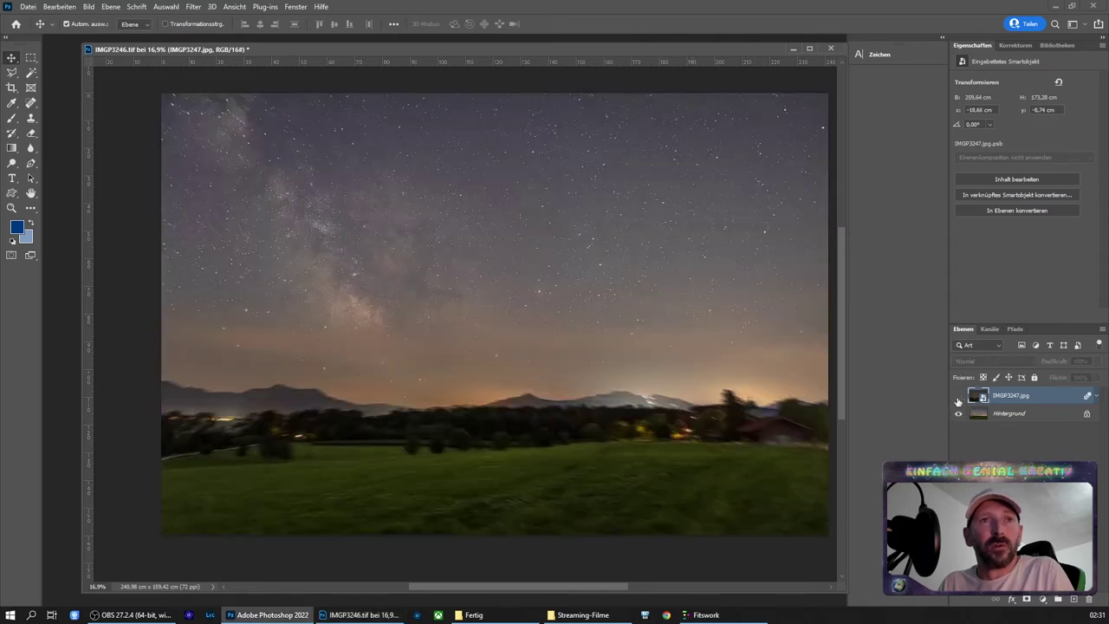
left_click(959, 396)
left_click(958, 397)
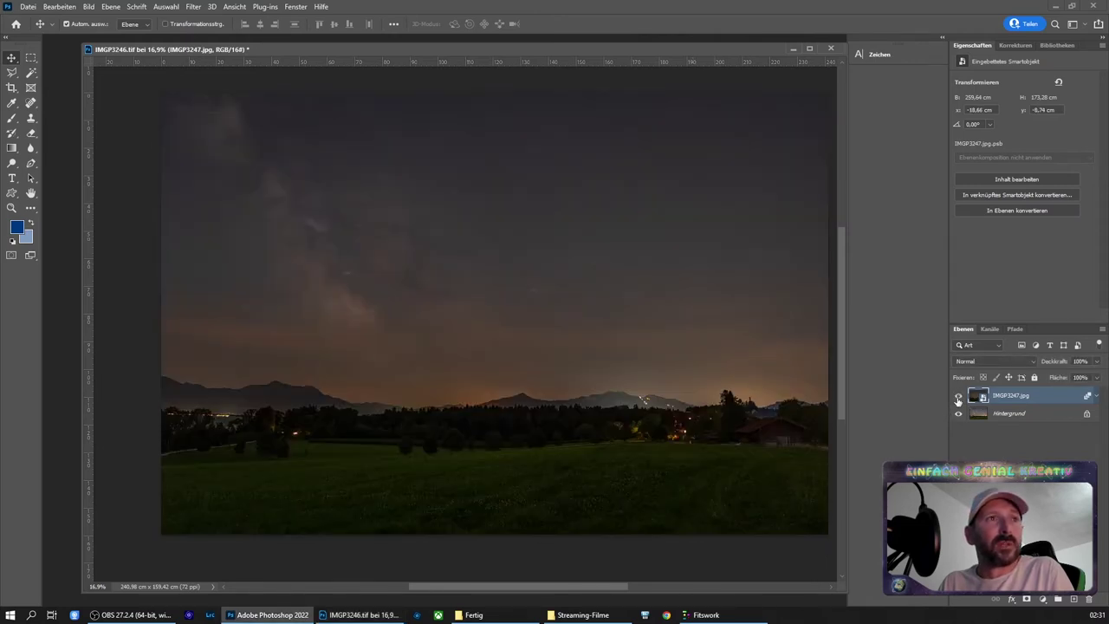
left_click(959, 397)
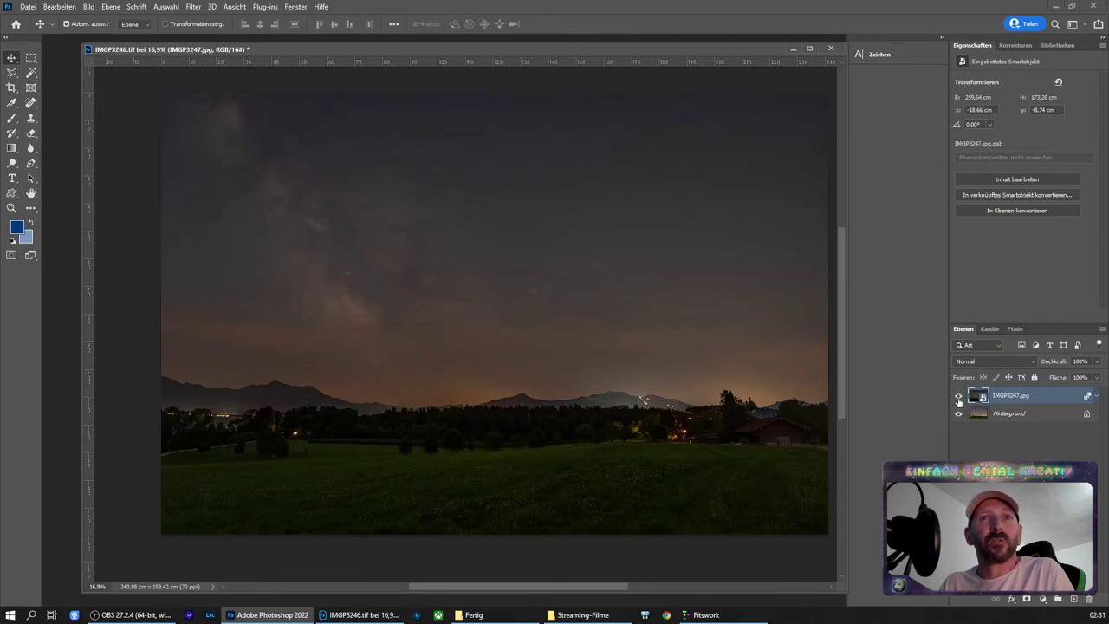
left_click(958, 397)
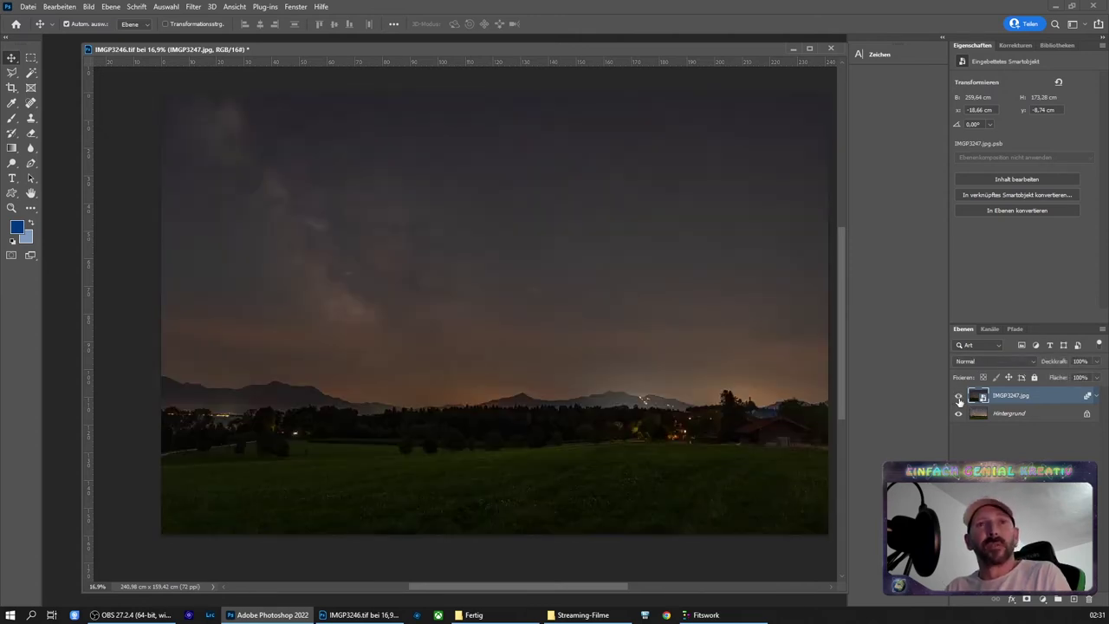
left_click(959, 397)
left_click(958, 397)
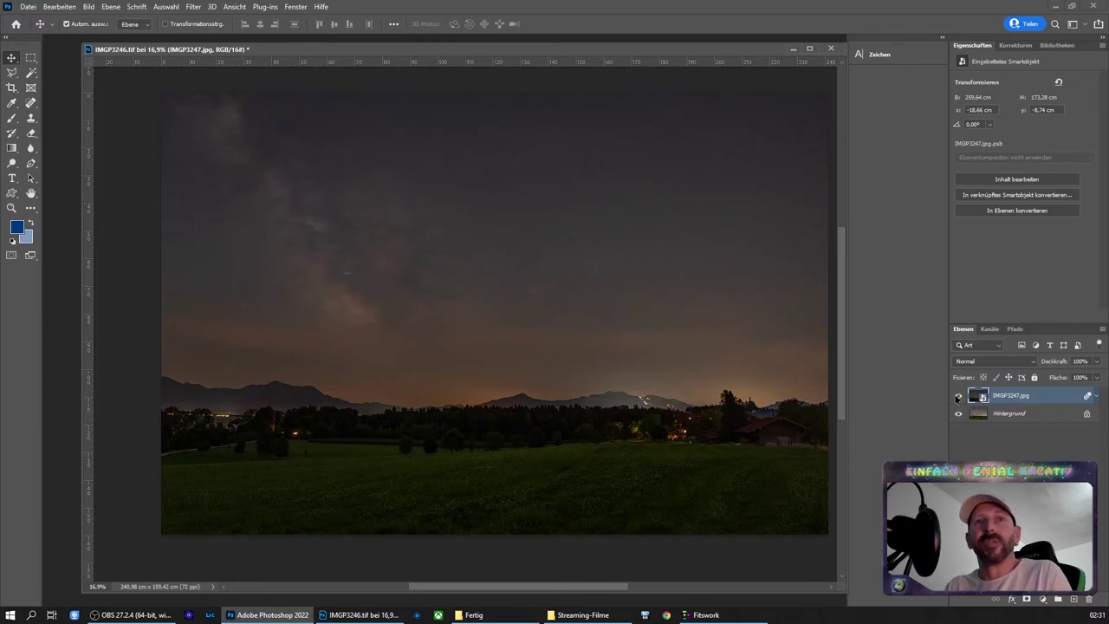
left_click(958, 397)
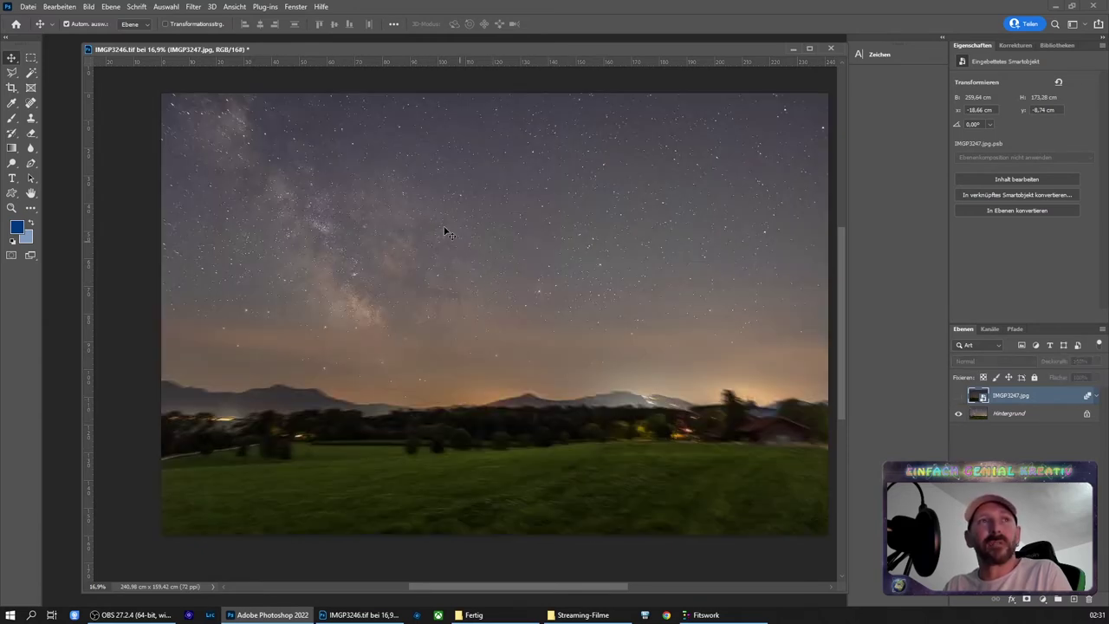
left_click(958, 397)
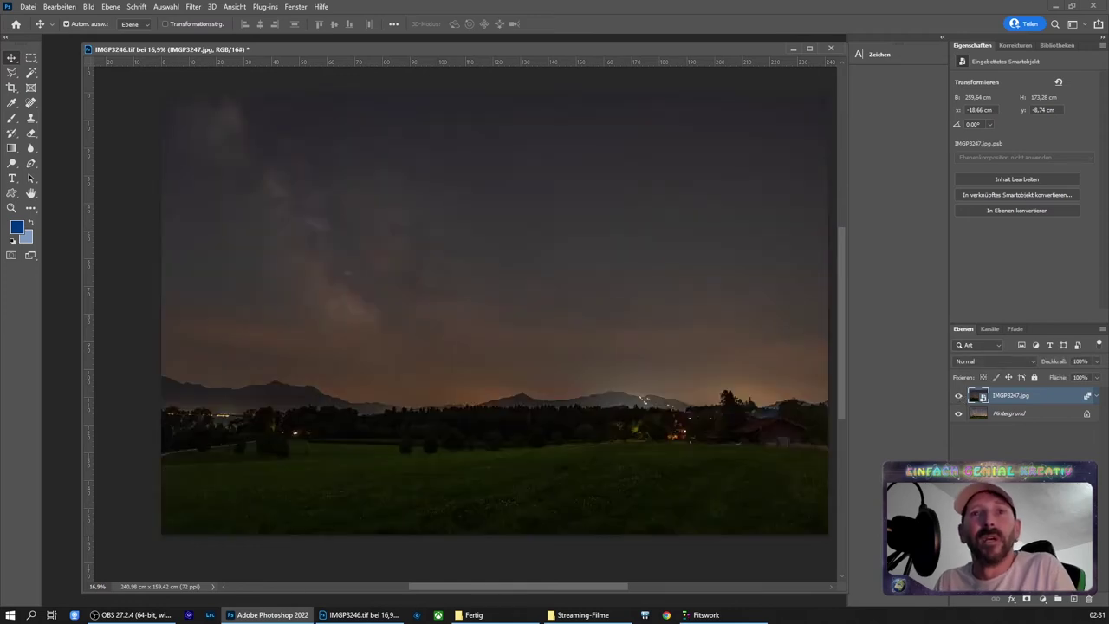
Add a layer mask to IMGP3247 and set up a very large soft brush
left_click(1028, 598)
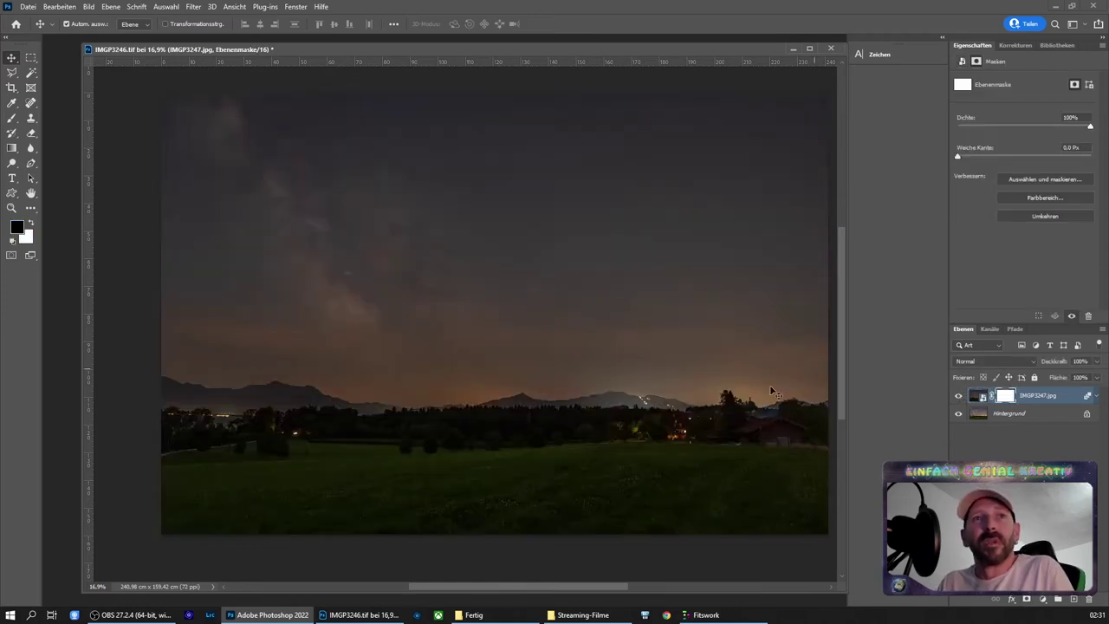
left_click(12, 120)
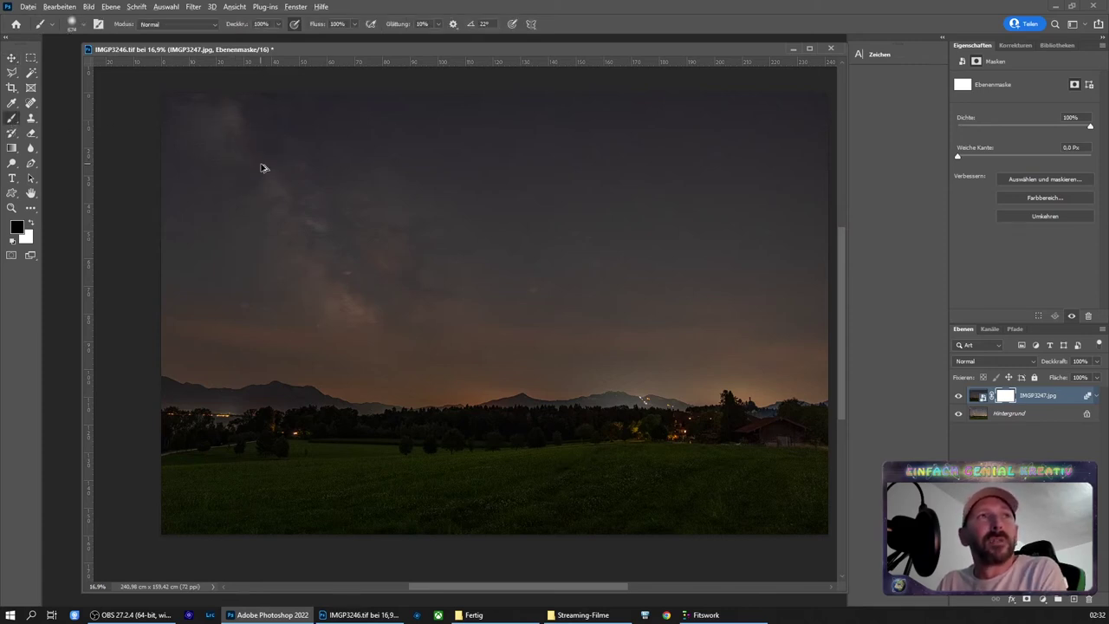
left_click_drag(260, 164, 291, 168)
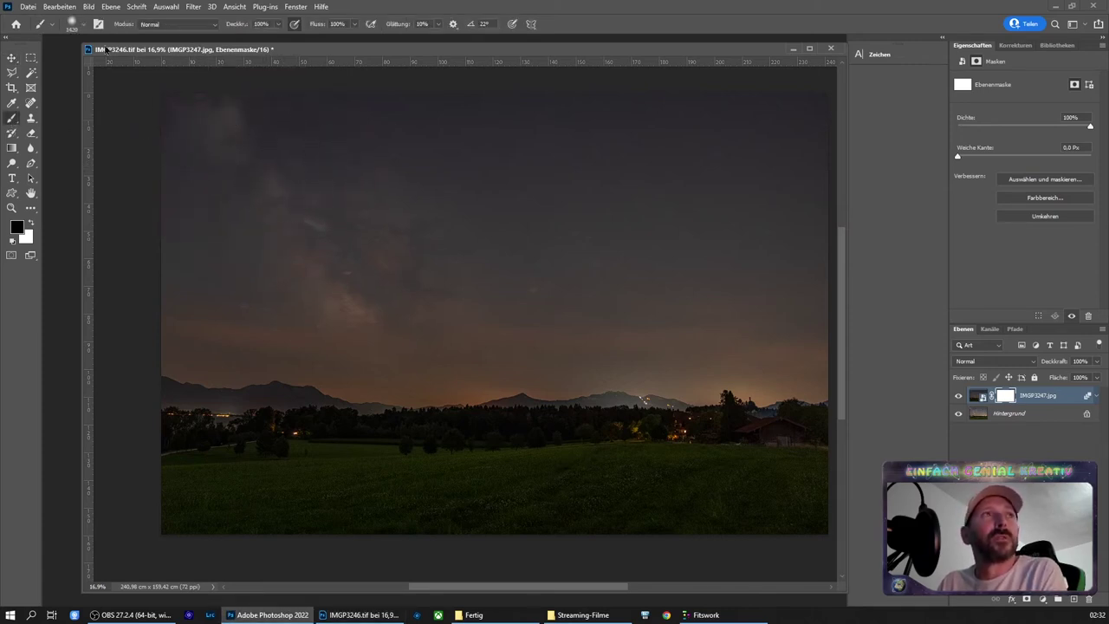
left_click(83, 26)
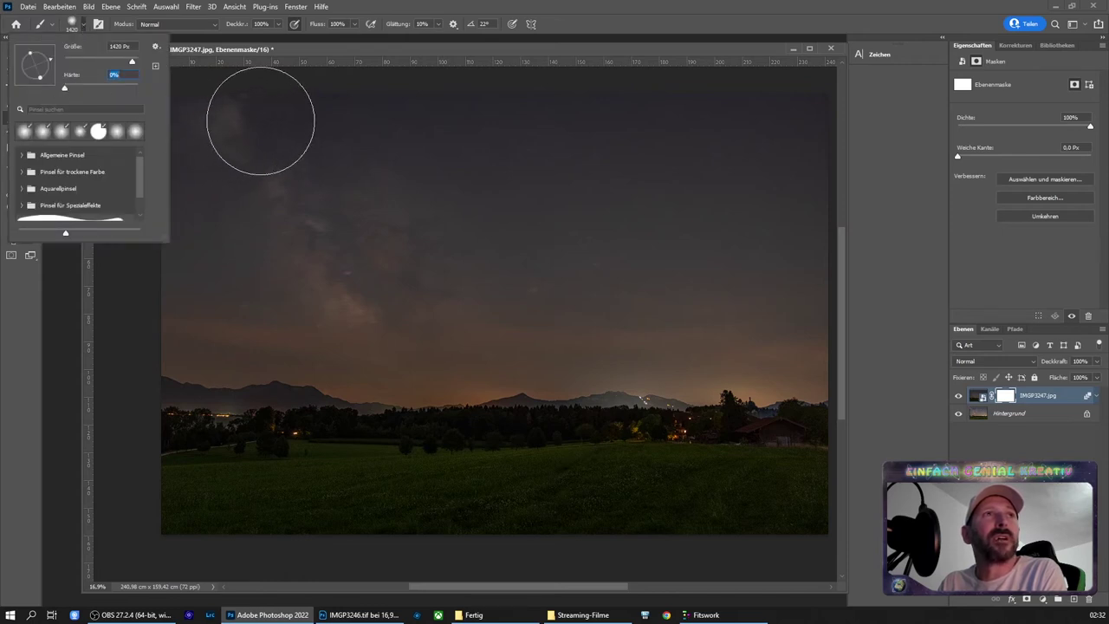
key("Return")
Paint black over the sky on the mask so the stacked stars show through
mouse_move(240, 107)
left_mouse_down()
mouse_move(489, 127)
mouse_move(460, 124)
left_mouse_up()
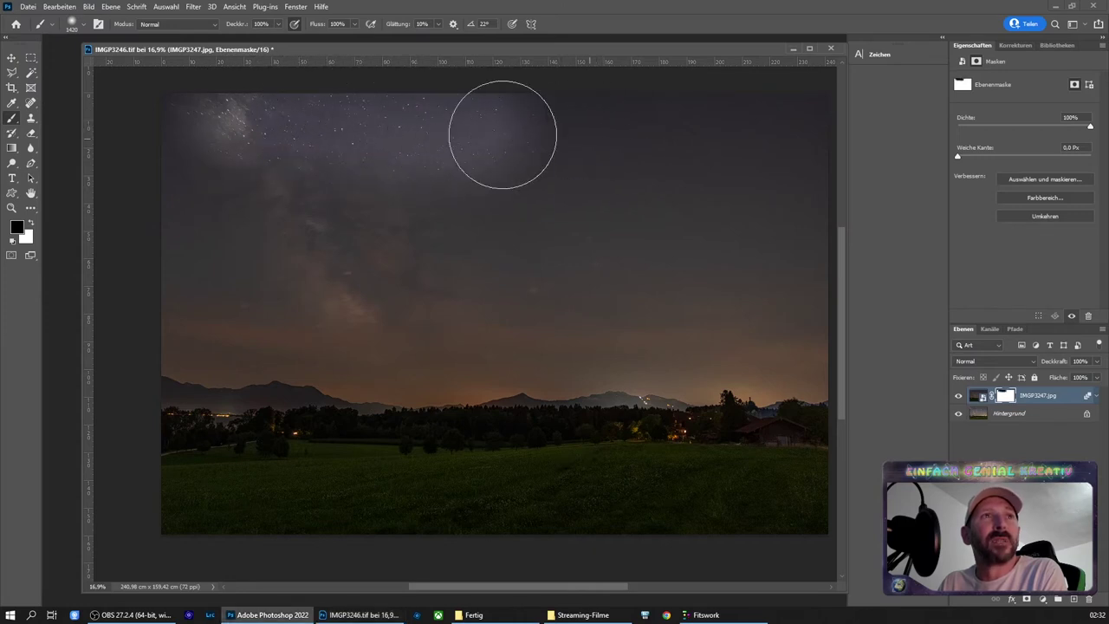
left_click(87, 24)
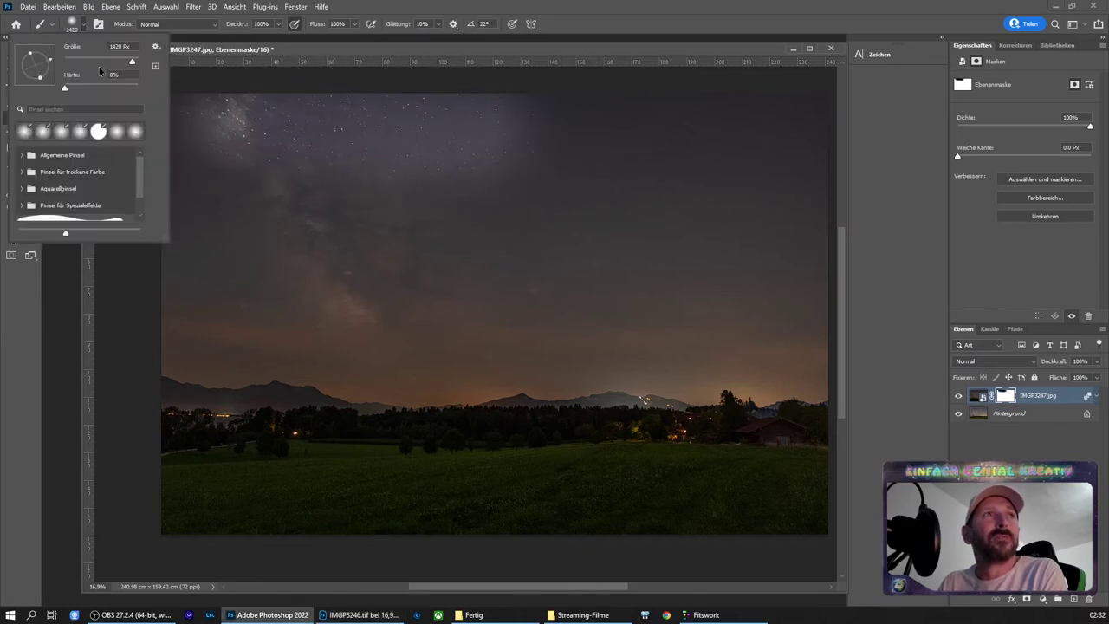
left_click_drag(589, 124, 726, 145)
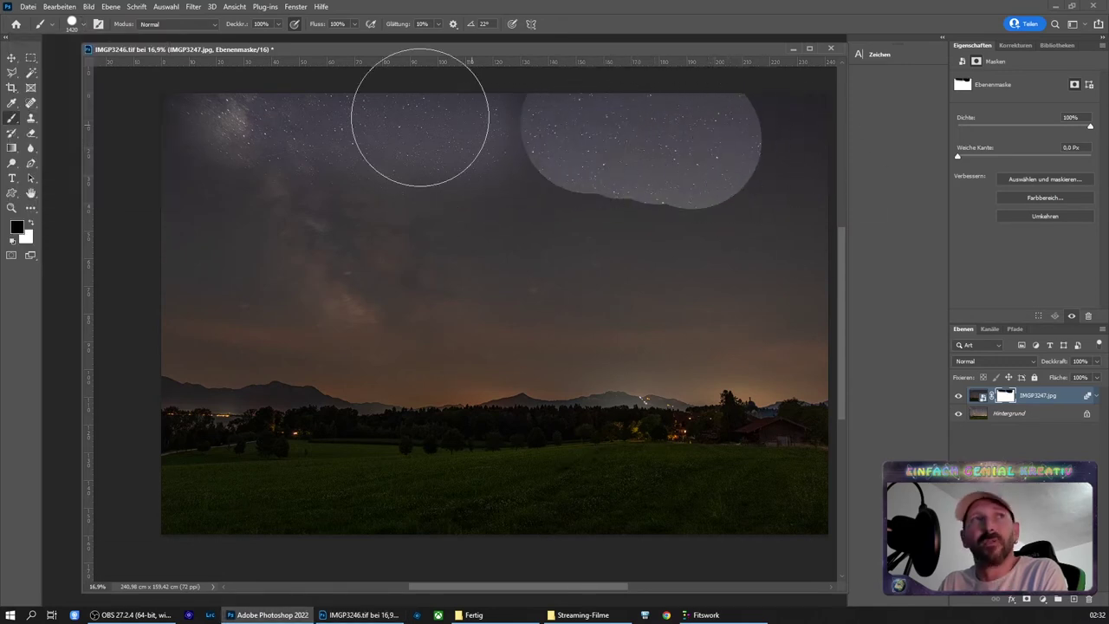
left_click(84, 33)
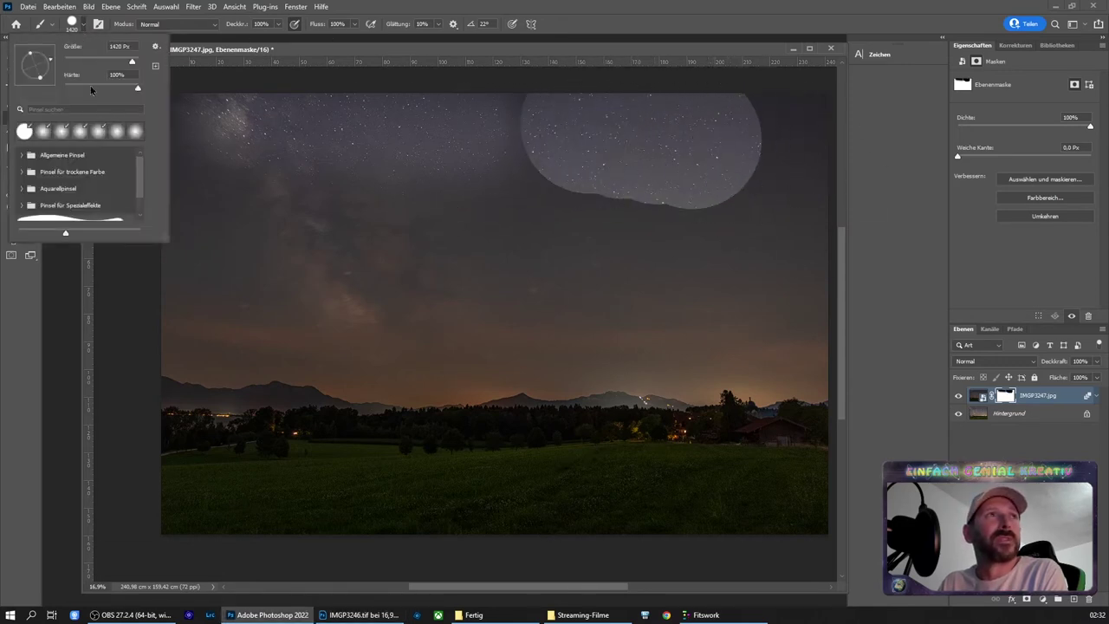
left_click(525, 124)
left_click_drag(684, 136, 817, 124)
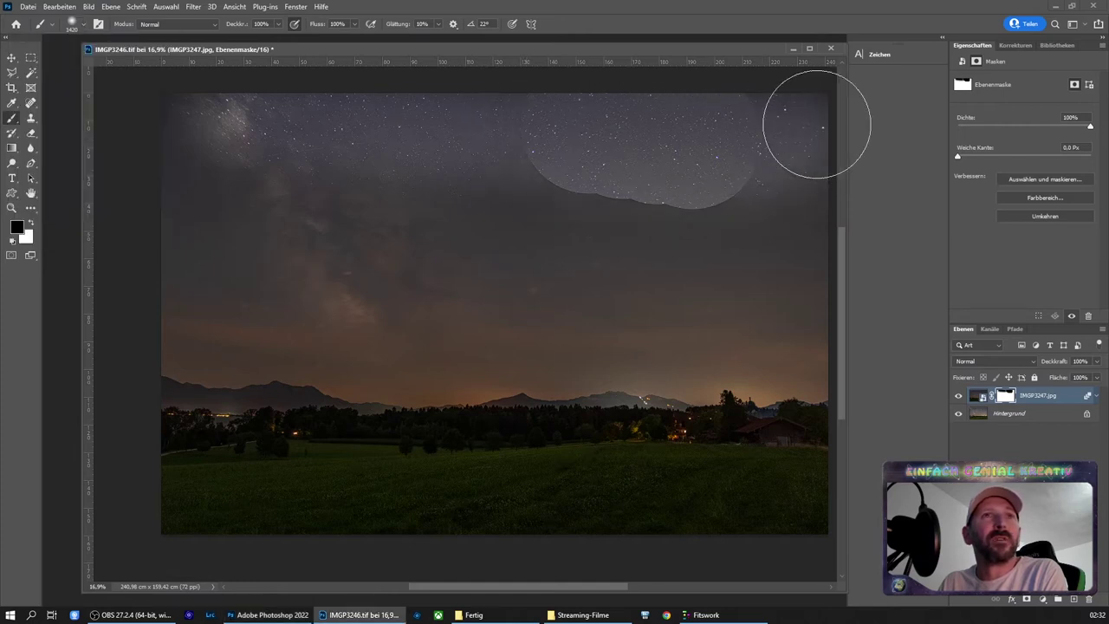
mouse_move(313, 105)
left_mouse_down()
mouse_move(200, 139)
mouse_move(707, 153)
mouse_move(736, 178)
mouse_move(294, 168)
mouse_move(247, 199)
mouse_move(847, 217)
mouse_move(327, 201)
mouse_move(230, 262)
mouse_move(824, 272)
mouse_move(635, 296)
mouse_move(265, 278)
mouse_move(168, 289)
mouse_move(527, 309)
mouse_move(799, 306)
left_mouse_up()
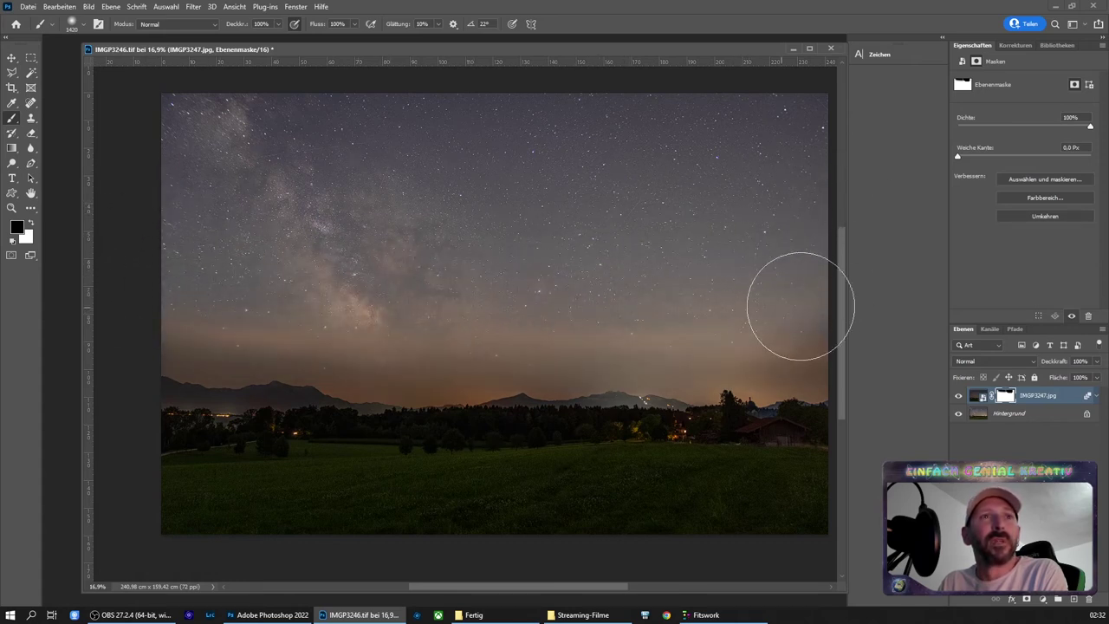
Shrink the brush and paint the mask to reveal the sky band above the mountains
right_click(671, 277, "alt")
left_click_drag(654, 279, 631, 277)
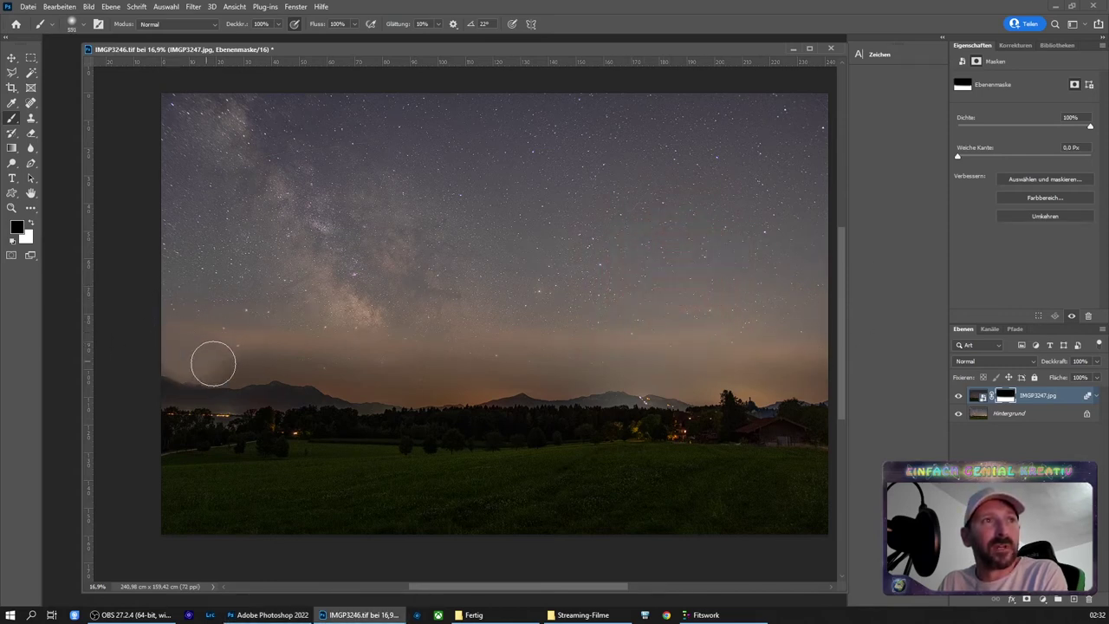
mouse_move(214, 364)
left_mouse_down()
mouse_move(306, 361)
mouse_move(377, 379)
mouse_move(653, 366)
mouse_move(694, 380)
mouse_move(685, 376)
mouse_move(835, 381)
left_mouse_up()
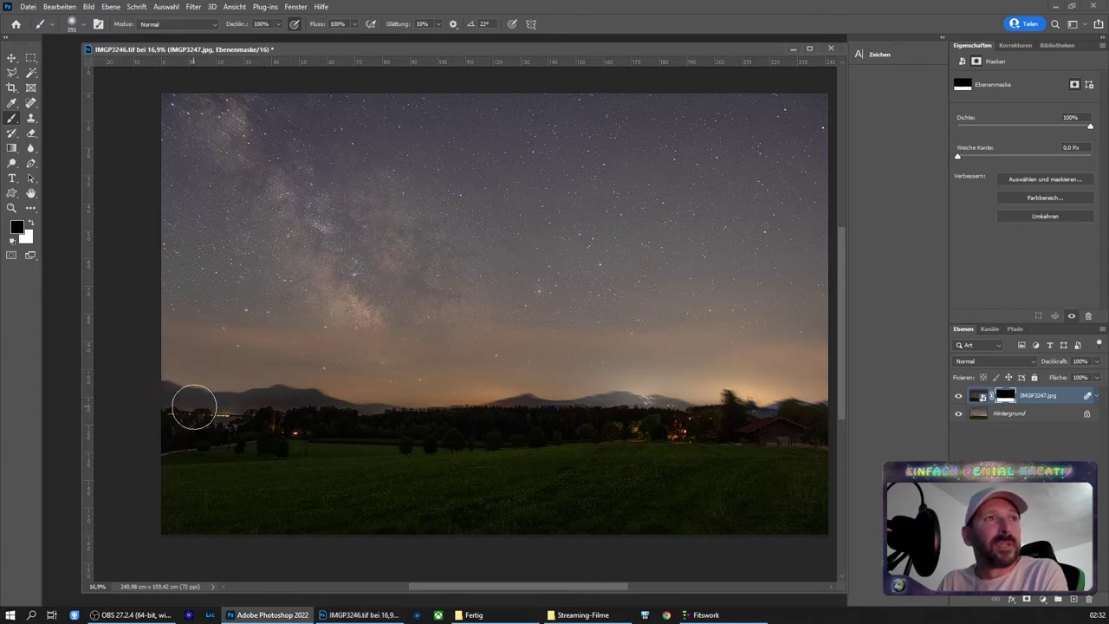
Swap colours and restore the sharp foreground along the left horizon, then enlarge the brush
key("x")
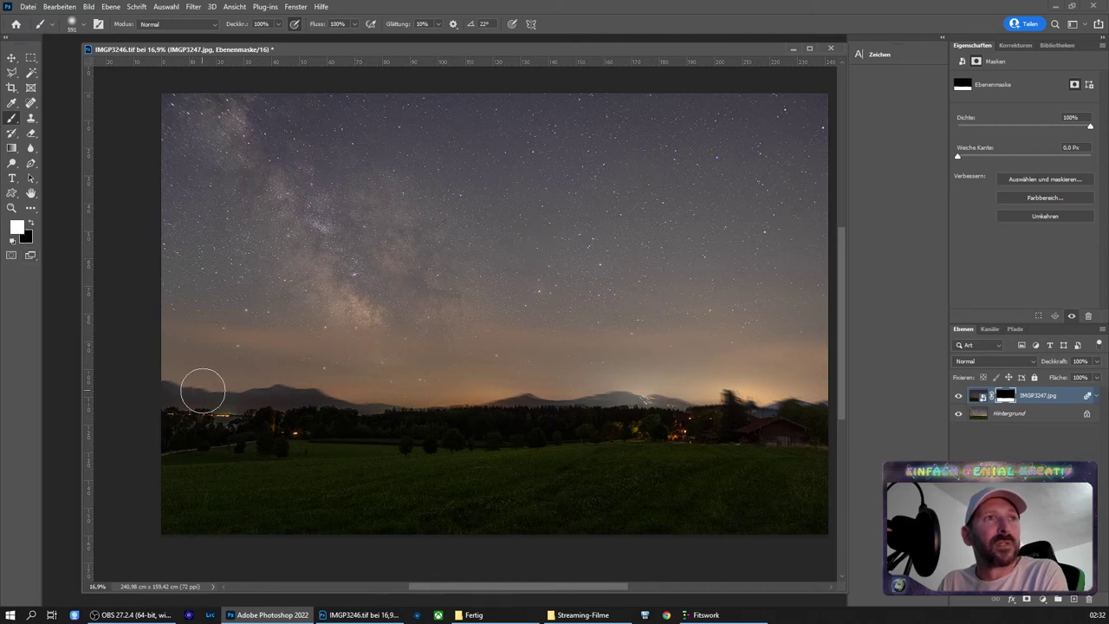
left_click(159, 395)
mouse_move(160, 397)
left_mouse_down()
mouse_move(247, 404)
mouse_move(176, 401)
mouse_move(192, 403)
mouse_move(168, 391)
mouse_move(298, 392)
mouse_move(456, 412)
mouse_move(626, 401)
mouse_move(664, 404)
mouse_move(612, 409)
mouse_move(790, 413)
mouse_move(844, 404)
mouse_move(743, 411)
mouse_move(836, 398)
left_mouse_up()
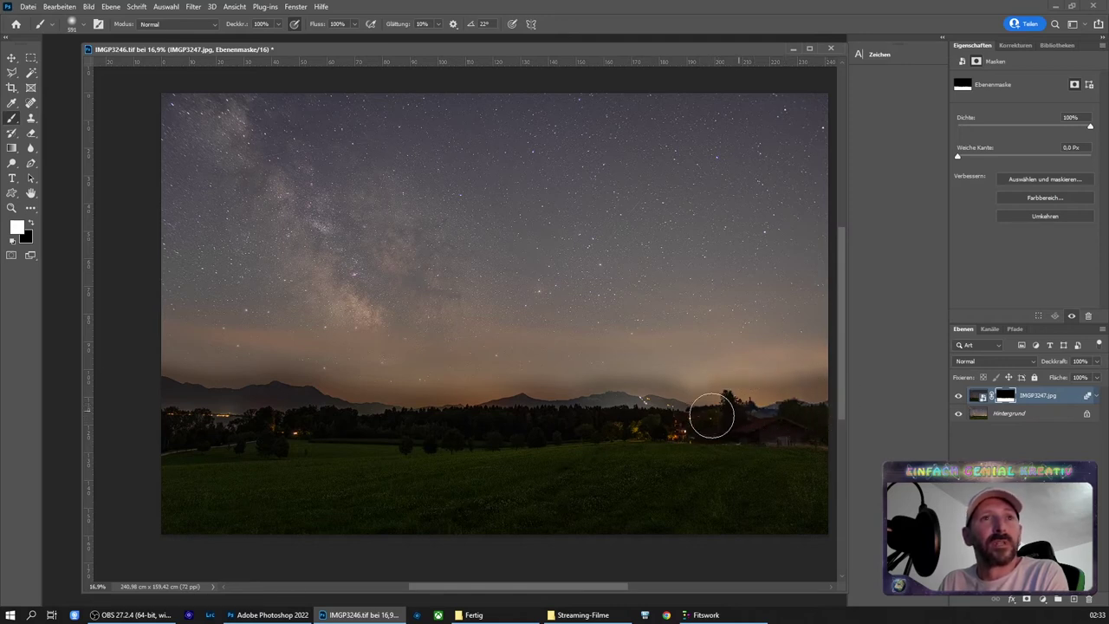
mouse_move(684, 425)
left_mouse_down()
mouse_move(715, 427)
mouse_move(693, 426)
left_mouse_up()
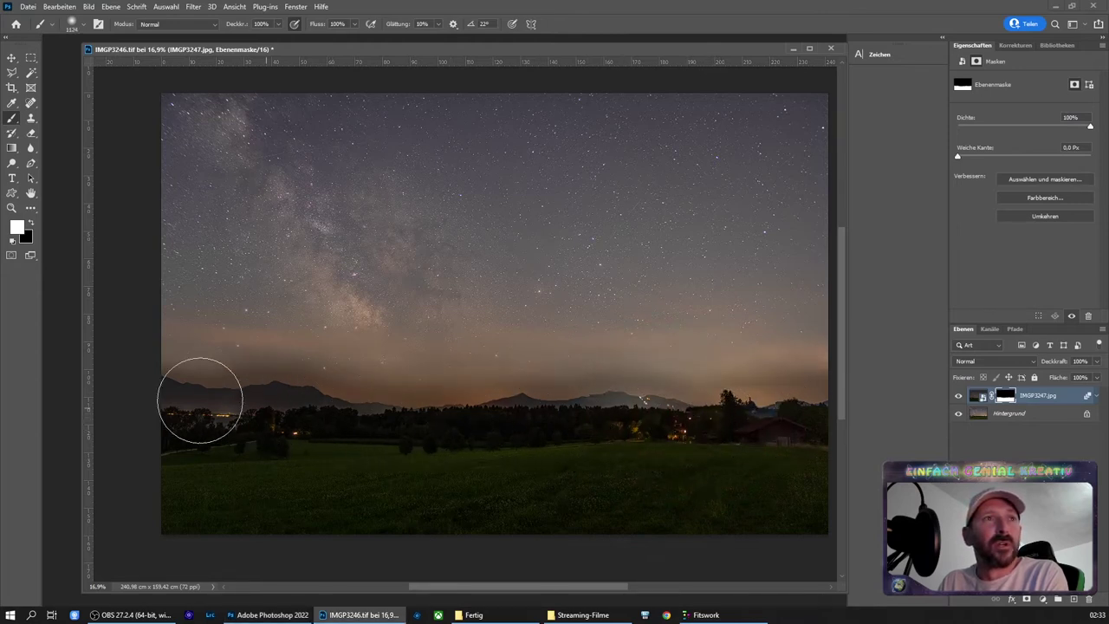
Apply Brightness/Contrast to the IMGP3247.jpg layer image with brightness 60 and contrast -4
left_click(975, 395)
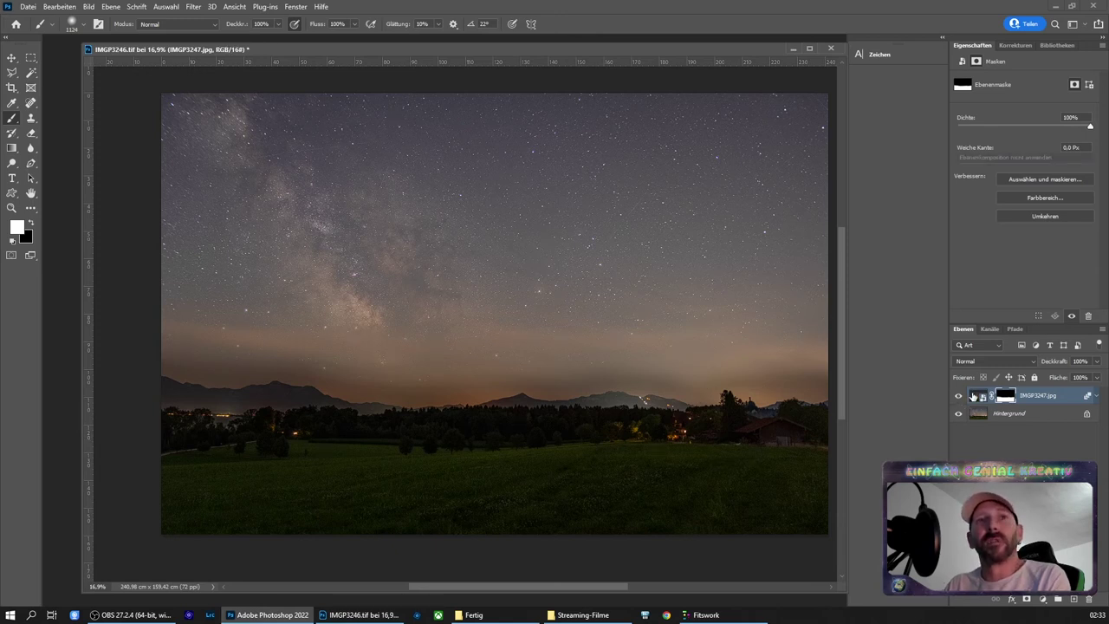
left_click(89, 6)
mouse_move(110, 37)
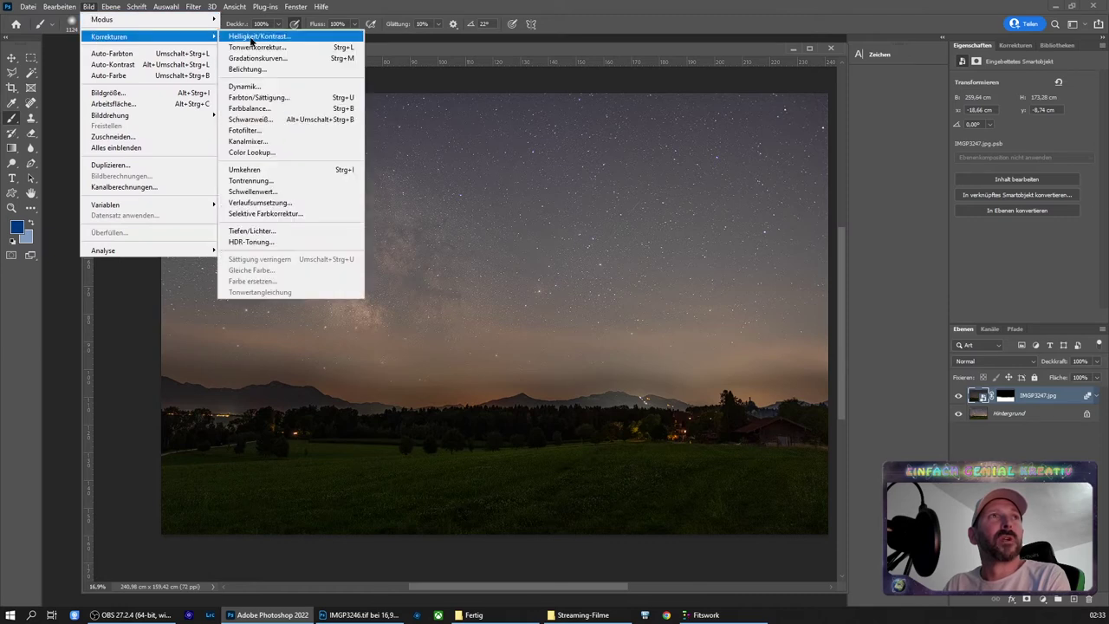
left_click(259, 37)
left_click_drag(516, 192, 540, 199)
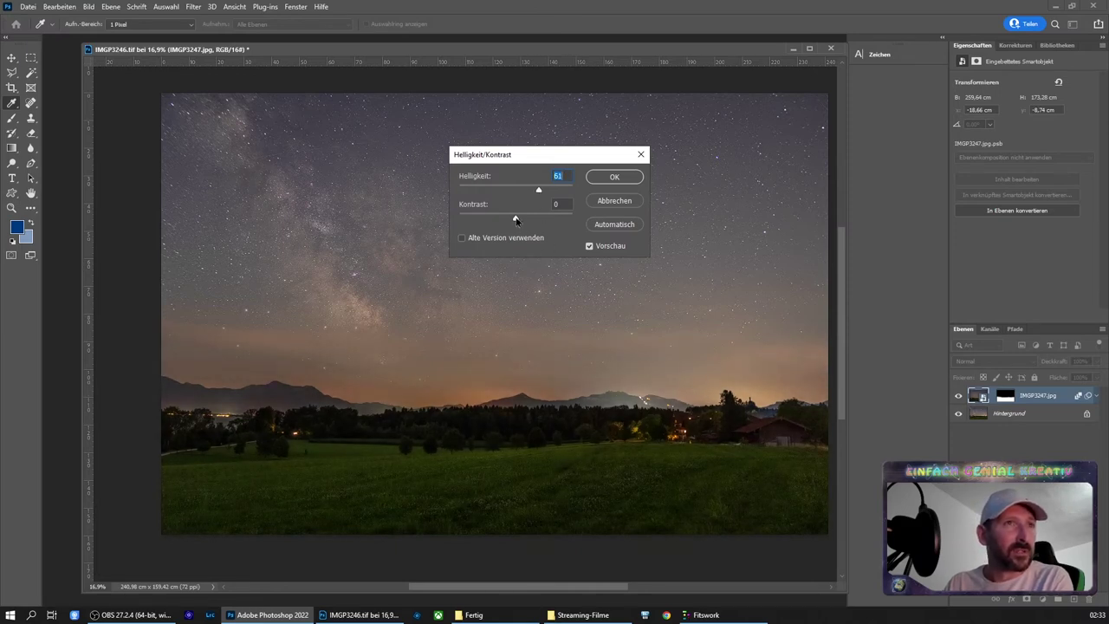
mouse_move(516, 219)
left_mouse_down()
mouse_move(531, 219)
mouse_move(509, 221)
left_mouse_up()
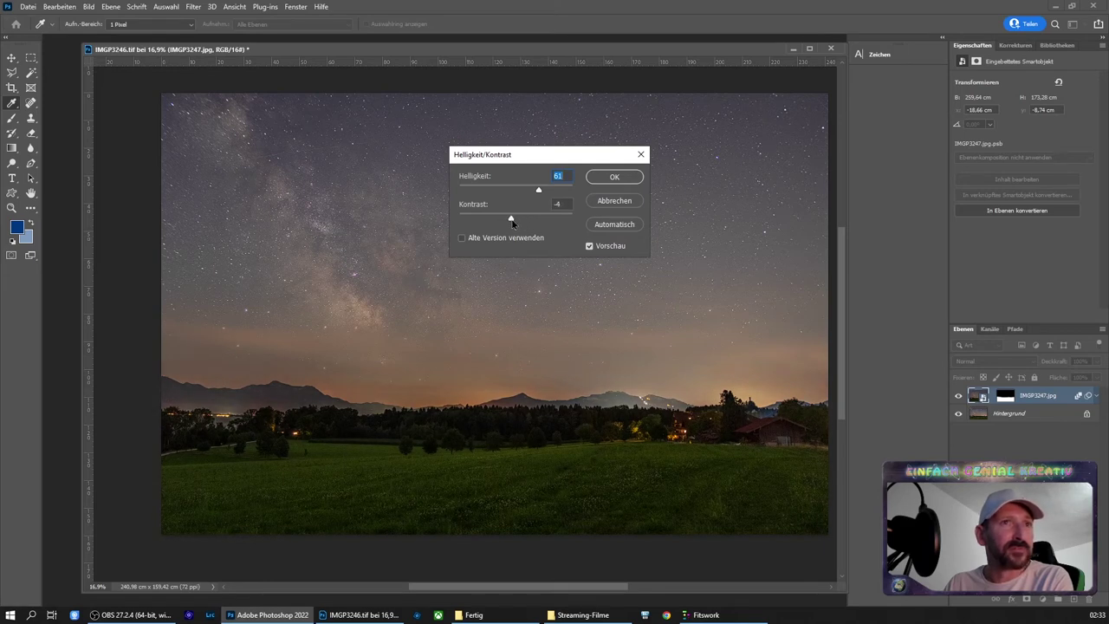
left_click(511, 220)
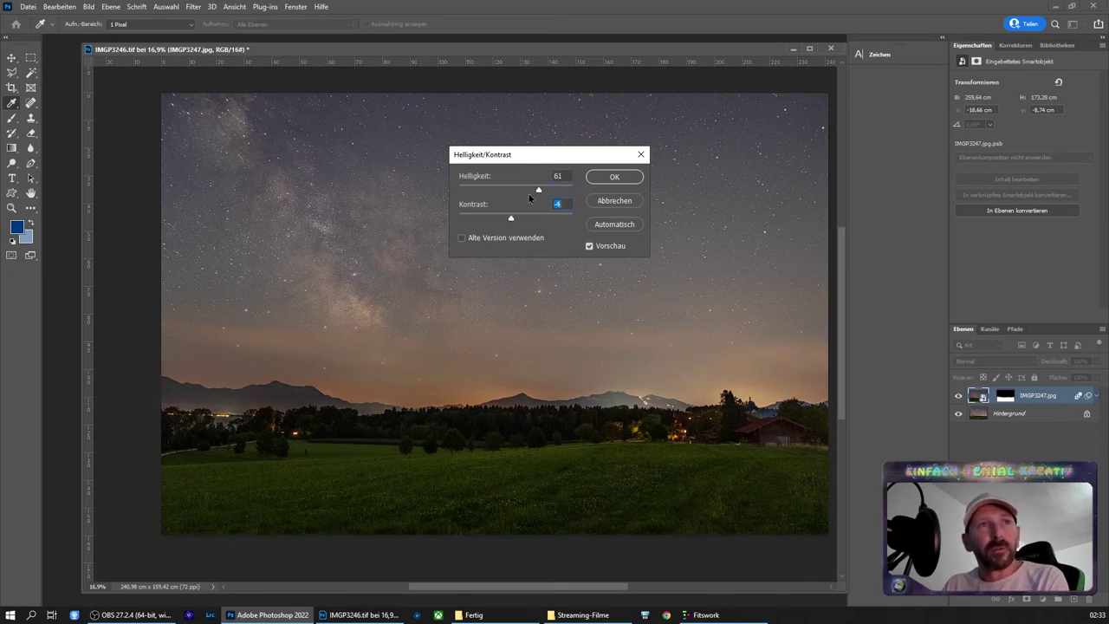
left_click_drag(539, 191, 537, 193)
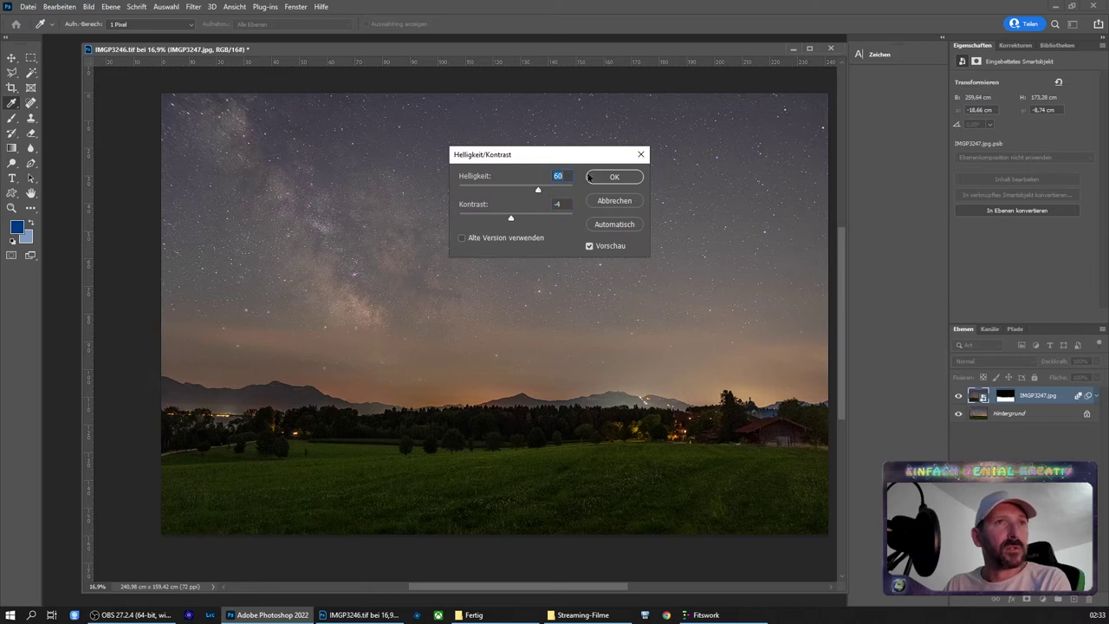
left_click(614, 177)
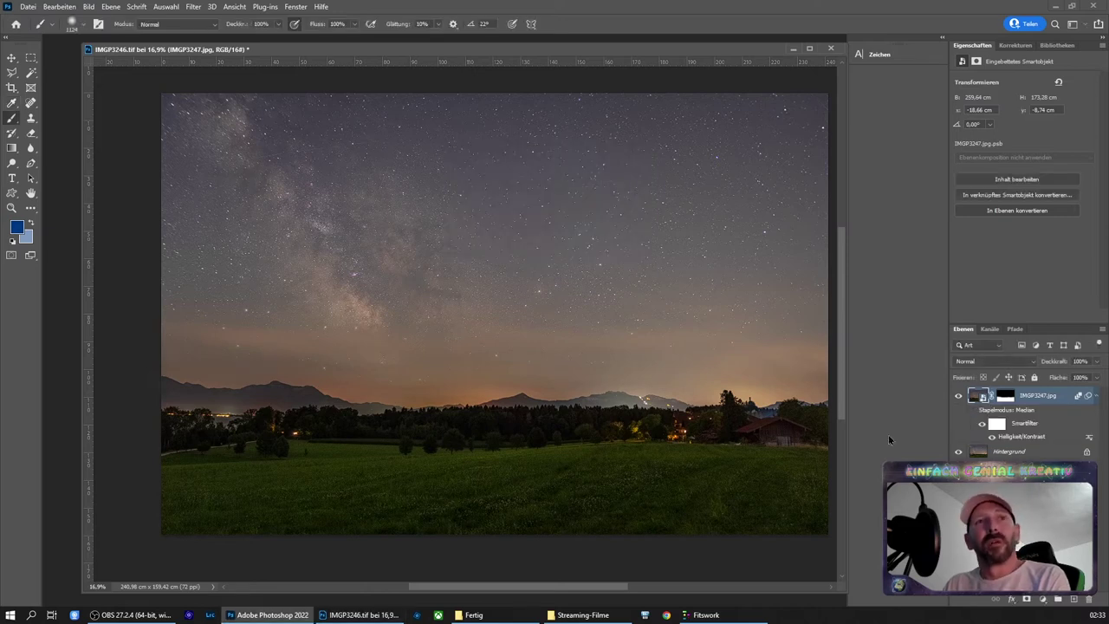
Compare the stack layer before and after, then stamp all visible layers into Ebene 1
left_click(959, 396)
left_click(959, 397)
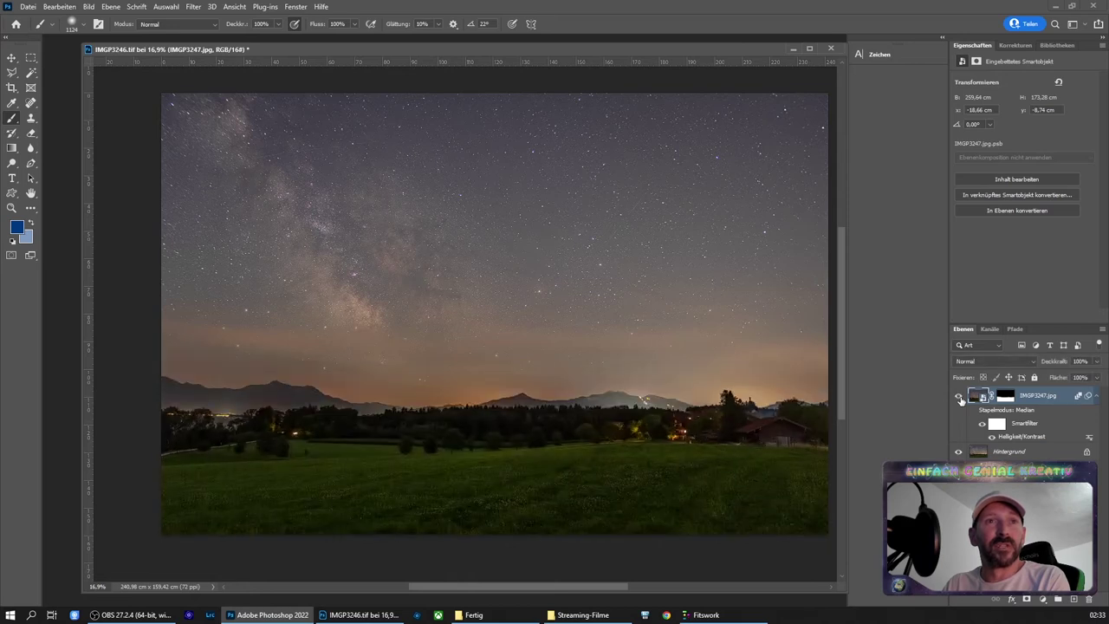
left_click(960, 396)
left_click(960, 397)
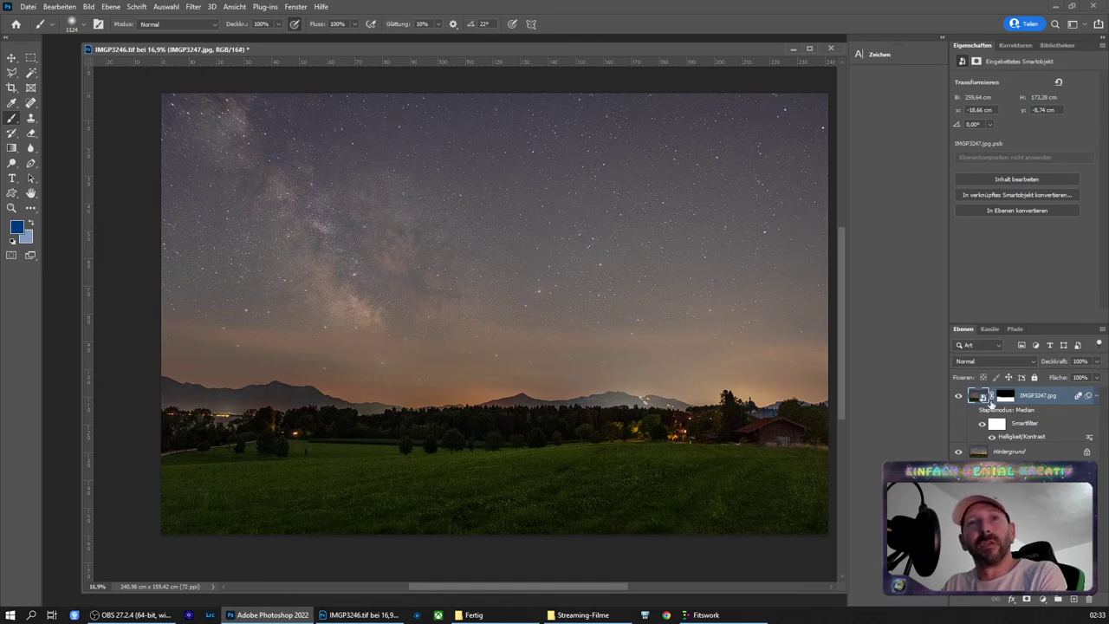
key("ctrl+shift+alt+e")
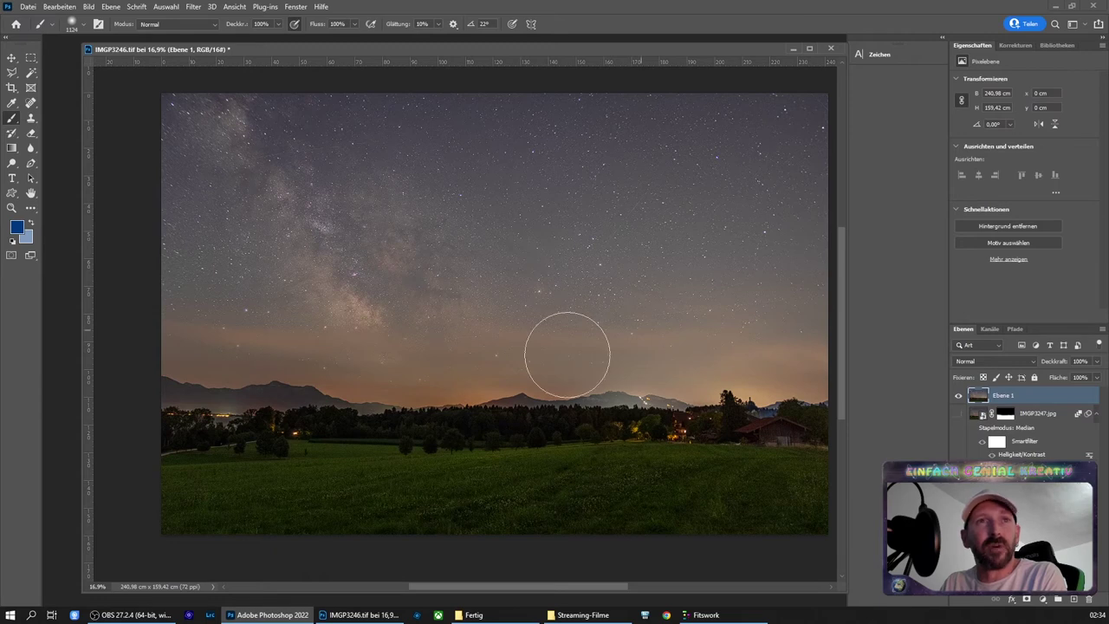
left_click(959, 396)
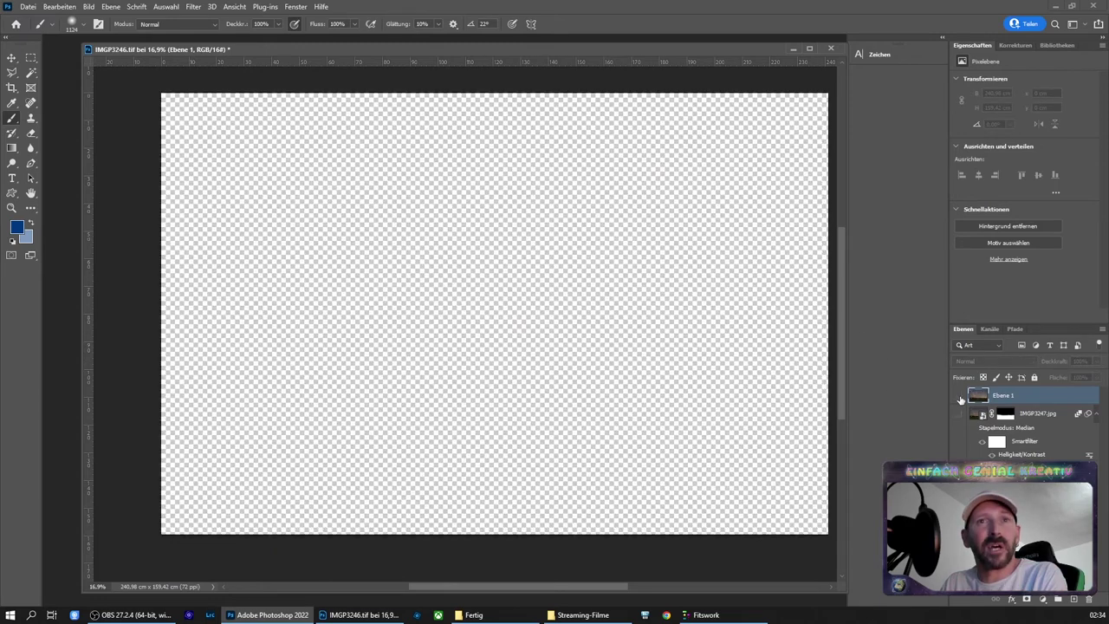
In the Camera Raw filter, set exposure +0.15, contrast +21, highlights -26 and structure +100
left_click(194, 7)
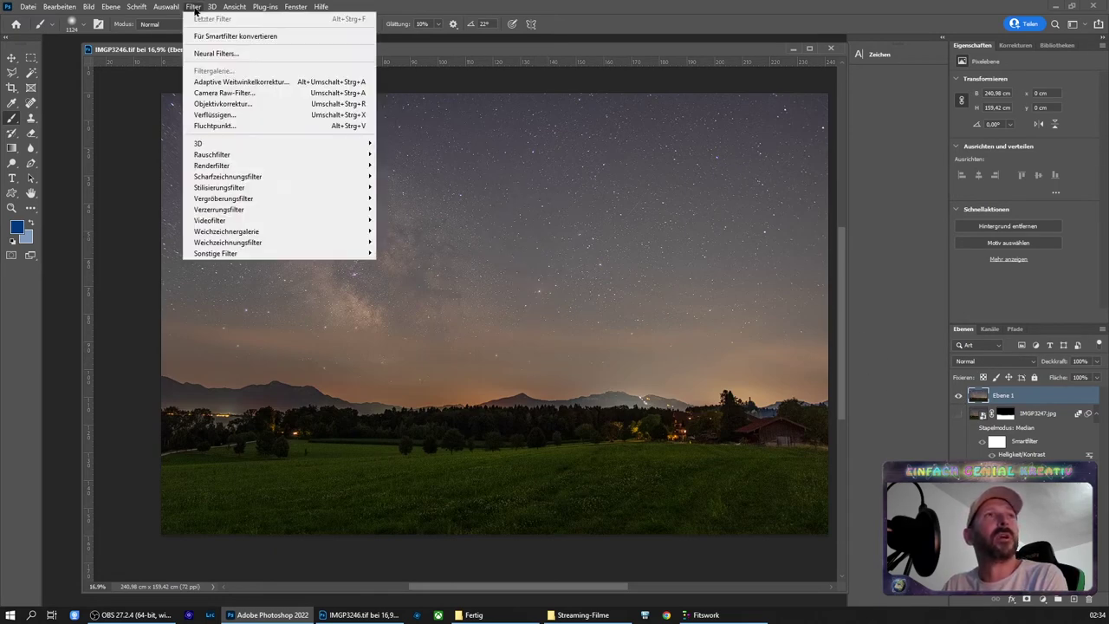
left_click(205, 93)
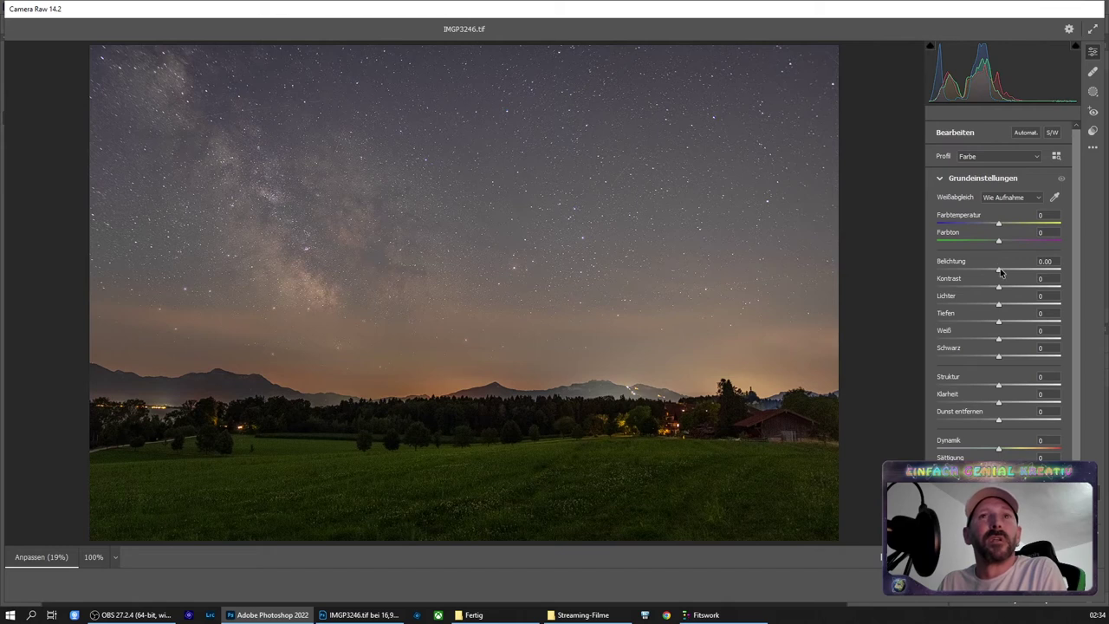
left_click(999, 268)
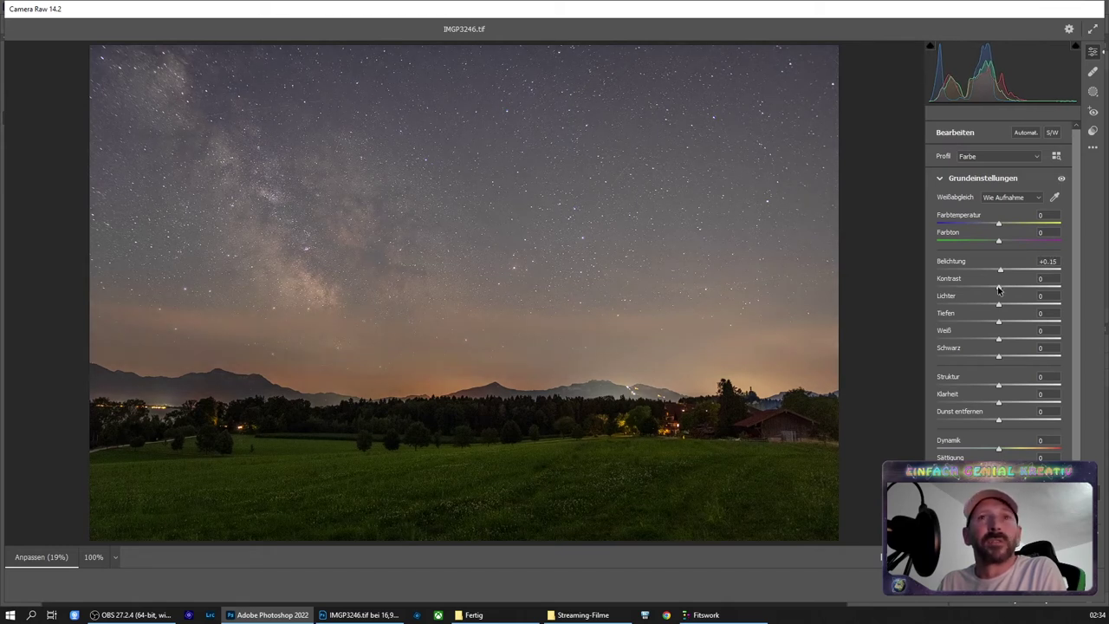
mouse_move(998, 288)
left_mouse_down()
mouse_move(1011, 289)
mouse_move(984, 306)
left_mouse_up()
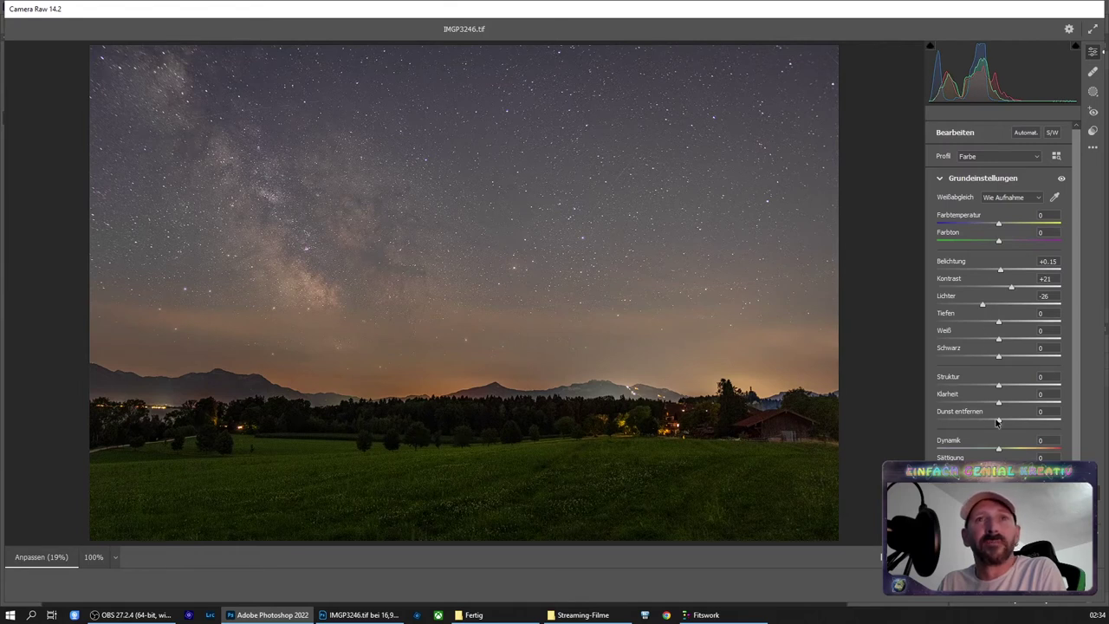
left_click_drag(1002, 389, 923, 386)
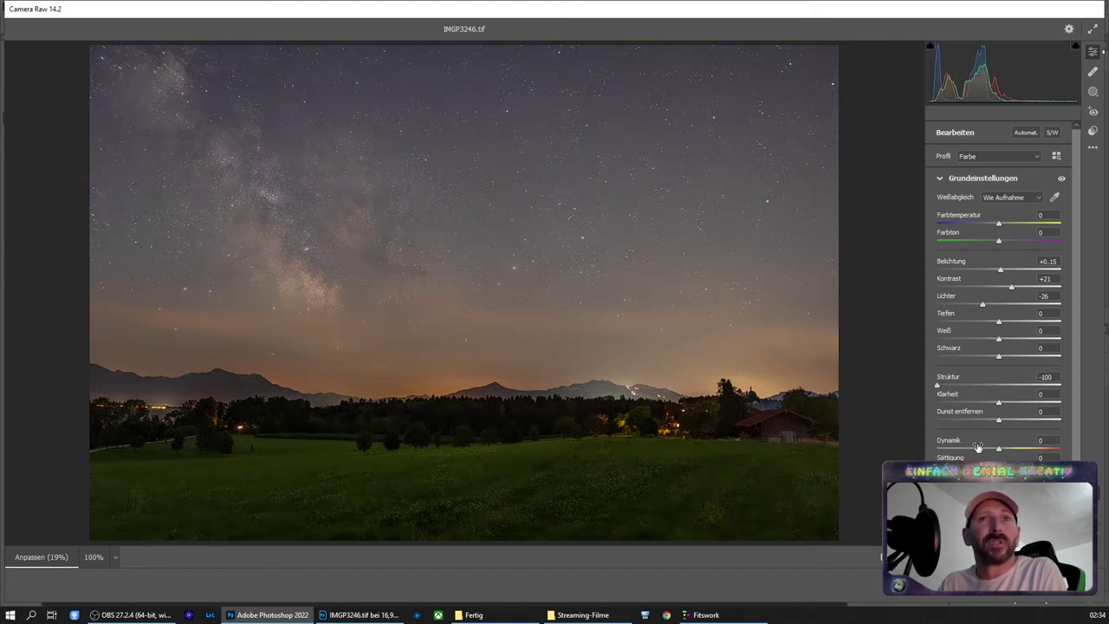
left_click_drag(936, 387, 1011, 395)
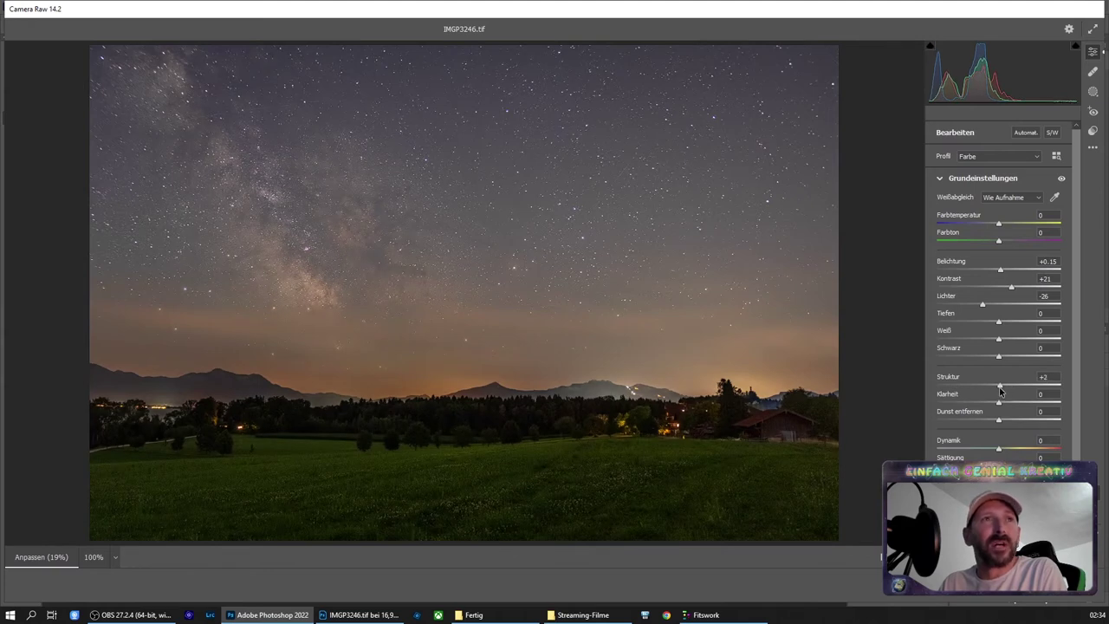
left_click_drag(1001, 392, 1105, 389)
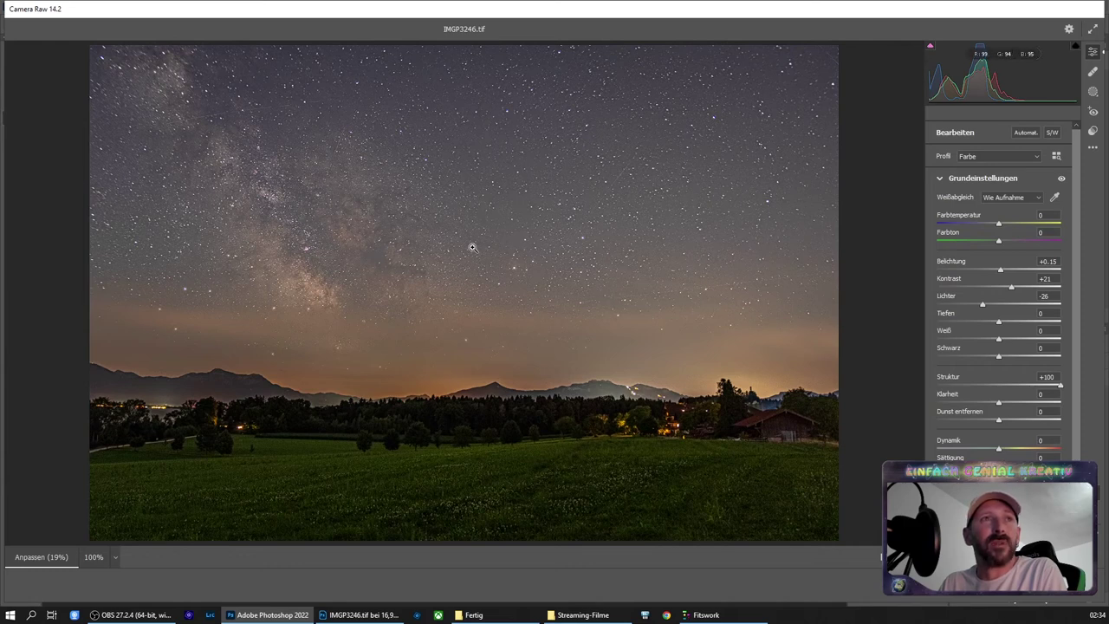
left_click_drag(472, 247, 555, 393)
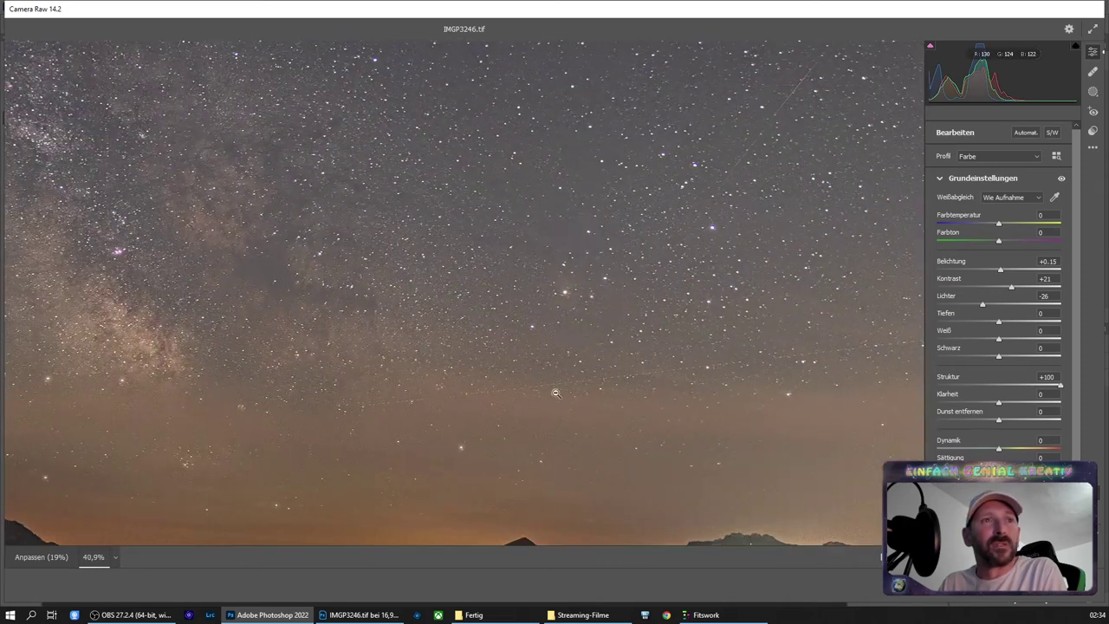
Lower structure to +12 and add clarity +11 and dehaze +13
left_click(639, 491, "alt")
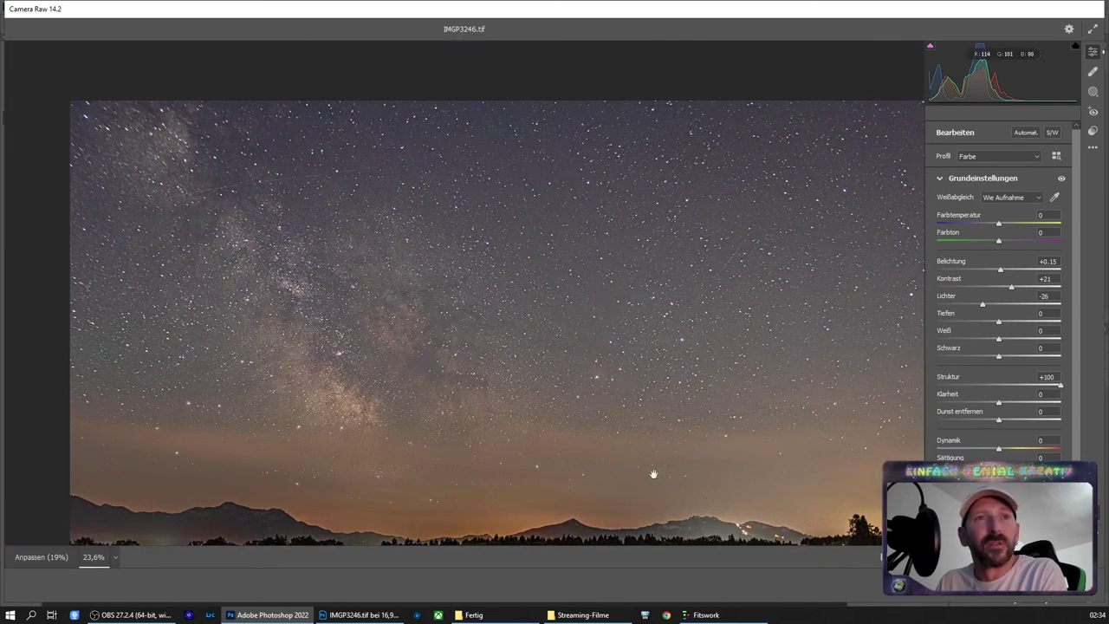
left_click_drag(653, 474, 580, 304)
mouse_move(733, 404)
left_mouse_down()
mouse_move(760, 364)
mouse_move(832, 369)
left_mouse_up()
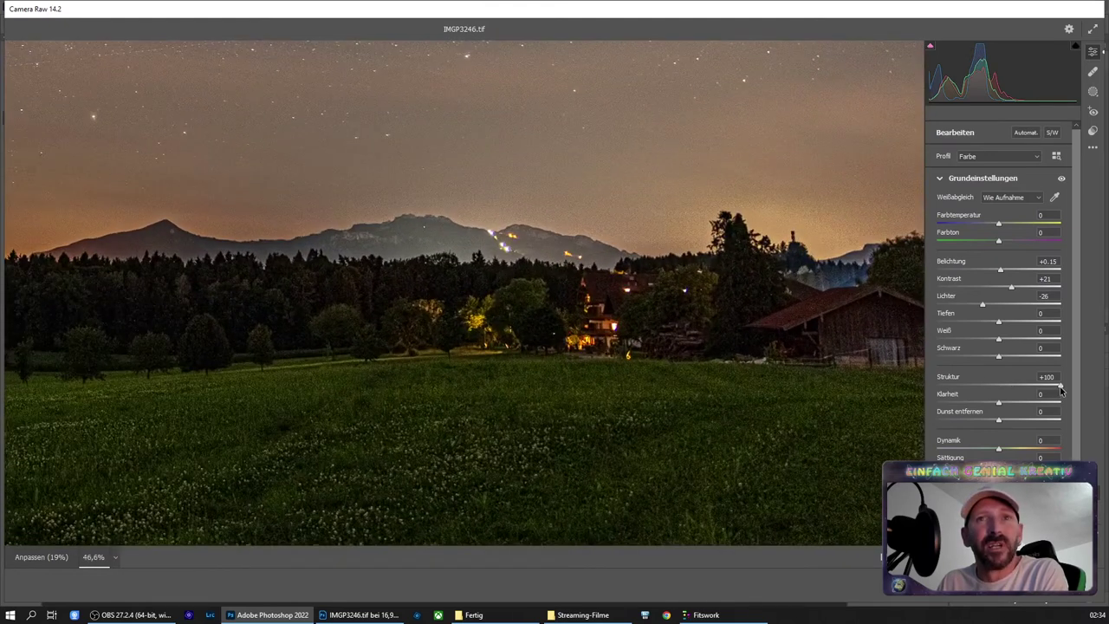
left_click_drag(1050, 387, 1002, 392)
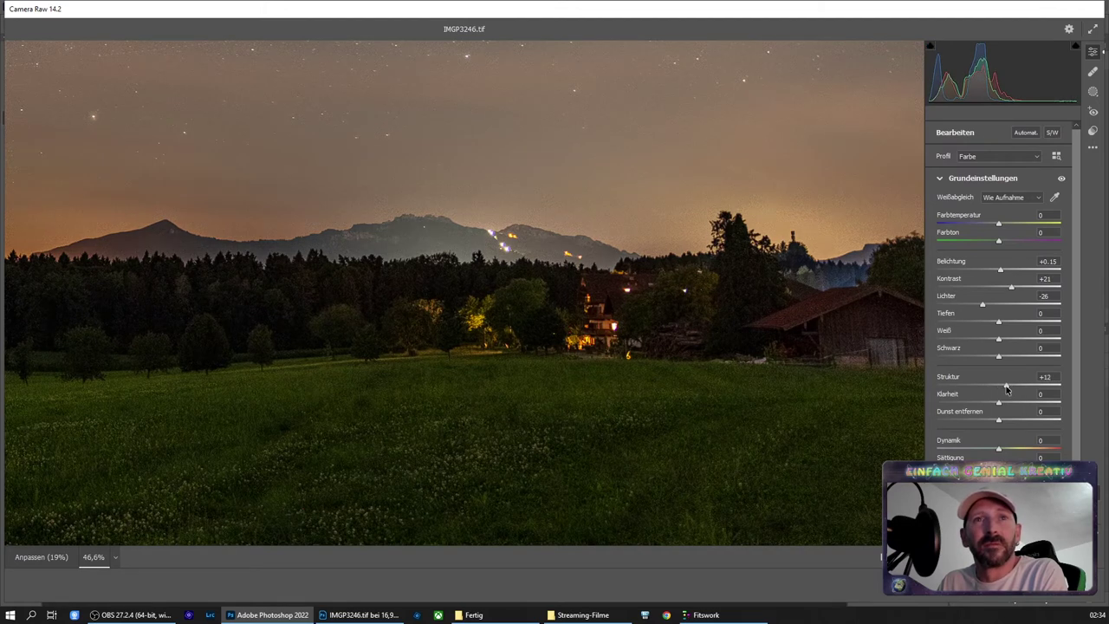
left_click_drag(999, 406, 1004, 404)
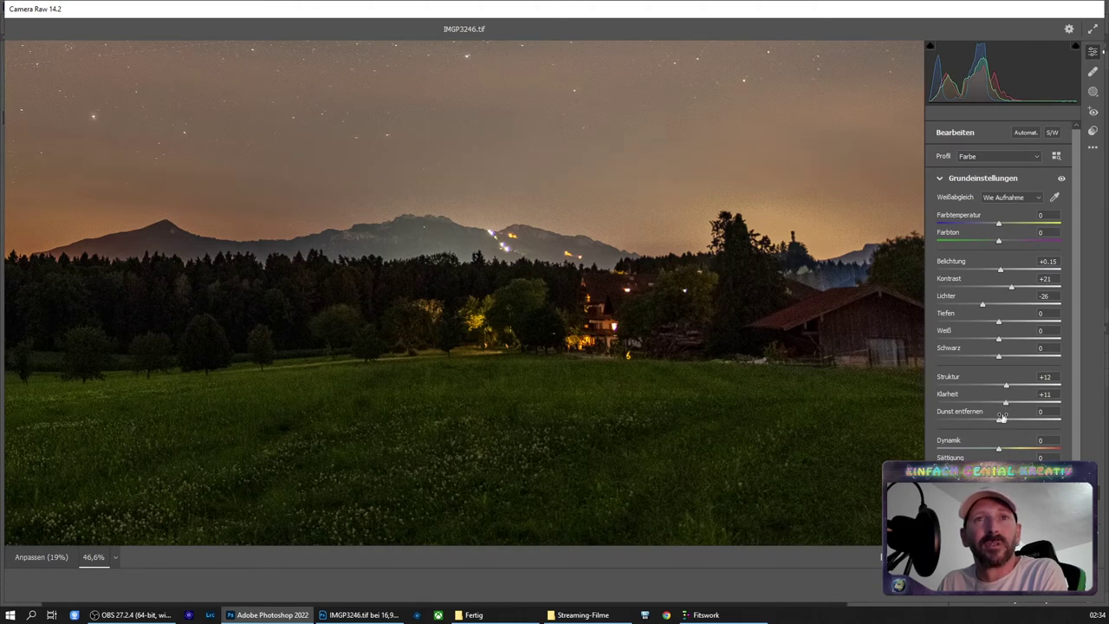
left_click_drag(1001, 418, 1007, 427)
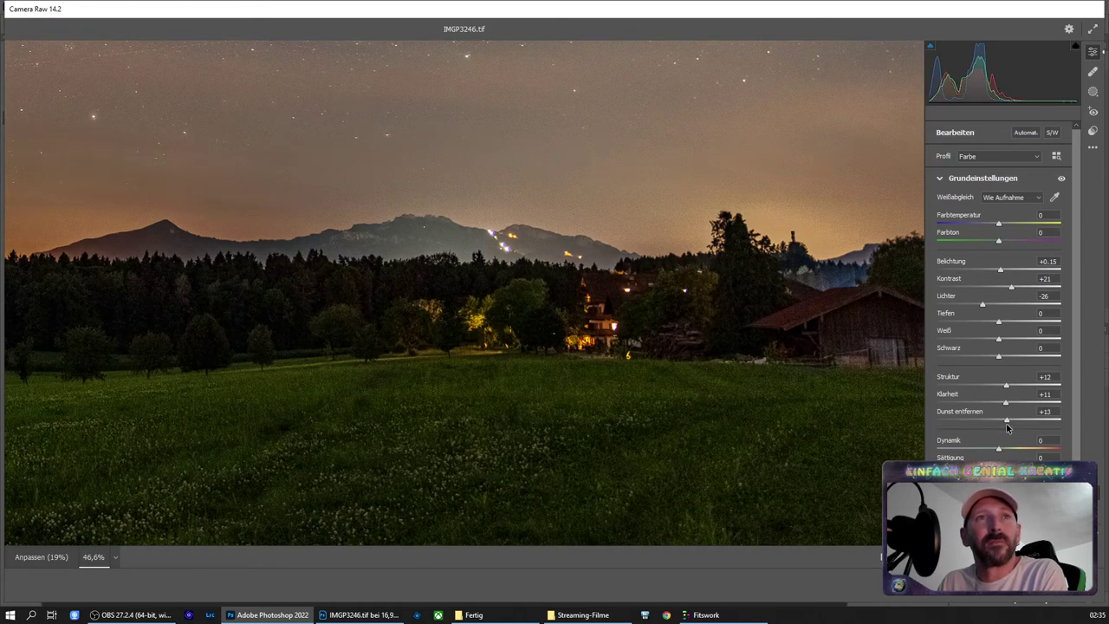
Add vibrance +10 and saturation +7 while checking the sky and mountains
left_click_drag(450, 225, 407, 485)
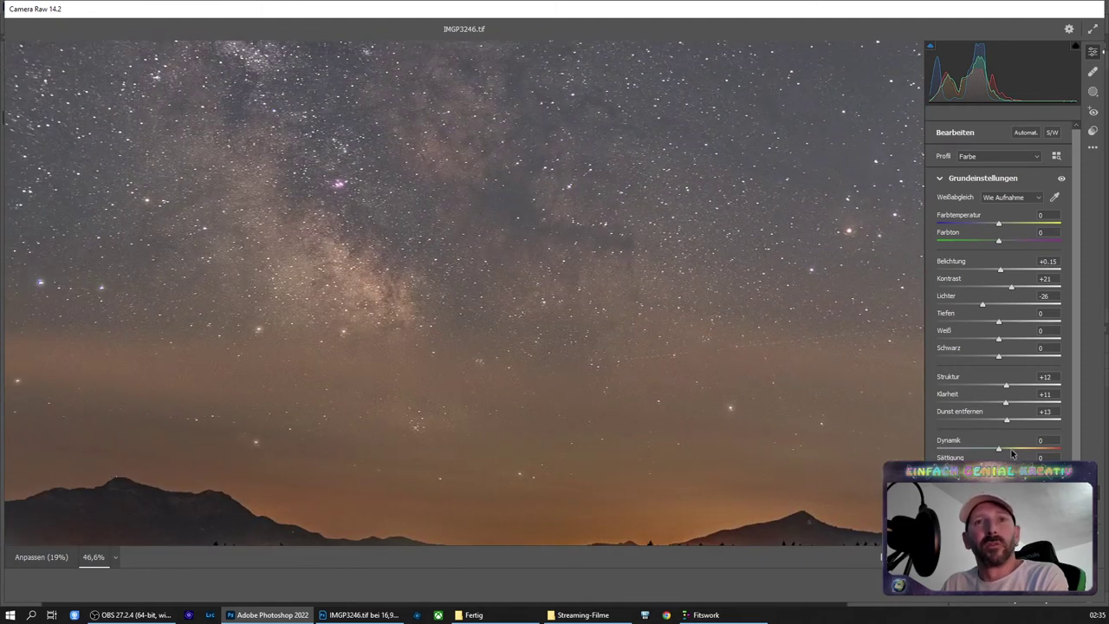
left_click_drag(998, 449, 1002, 466)
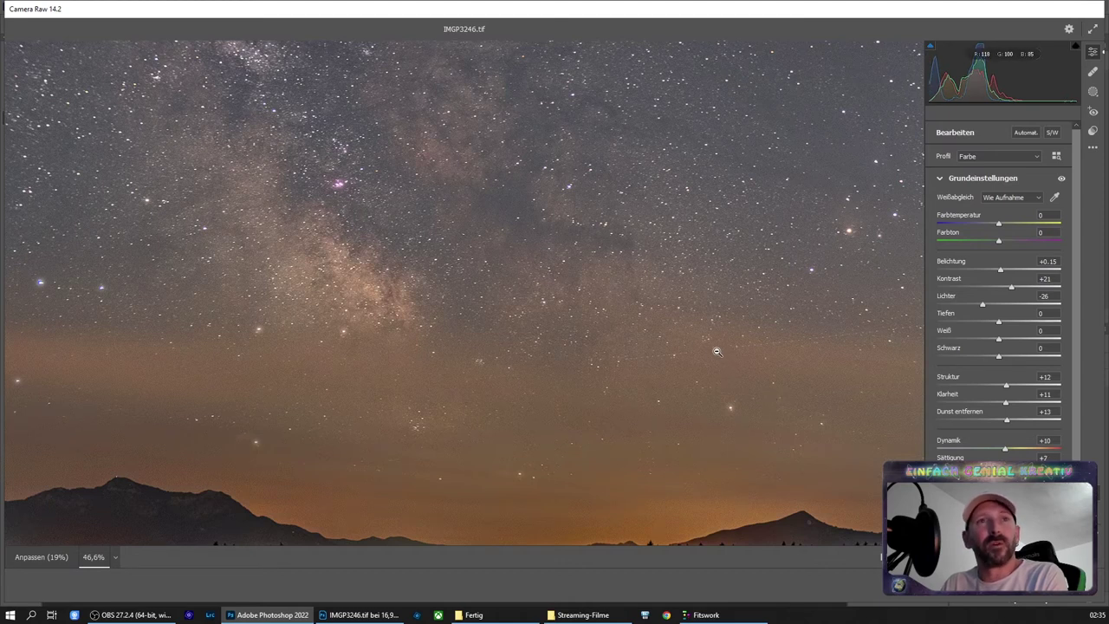
scroll(693, 355, "down", 3)
scroll(658, 350, "down", 1)
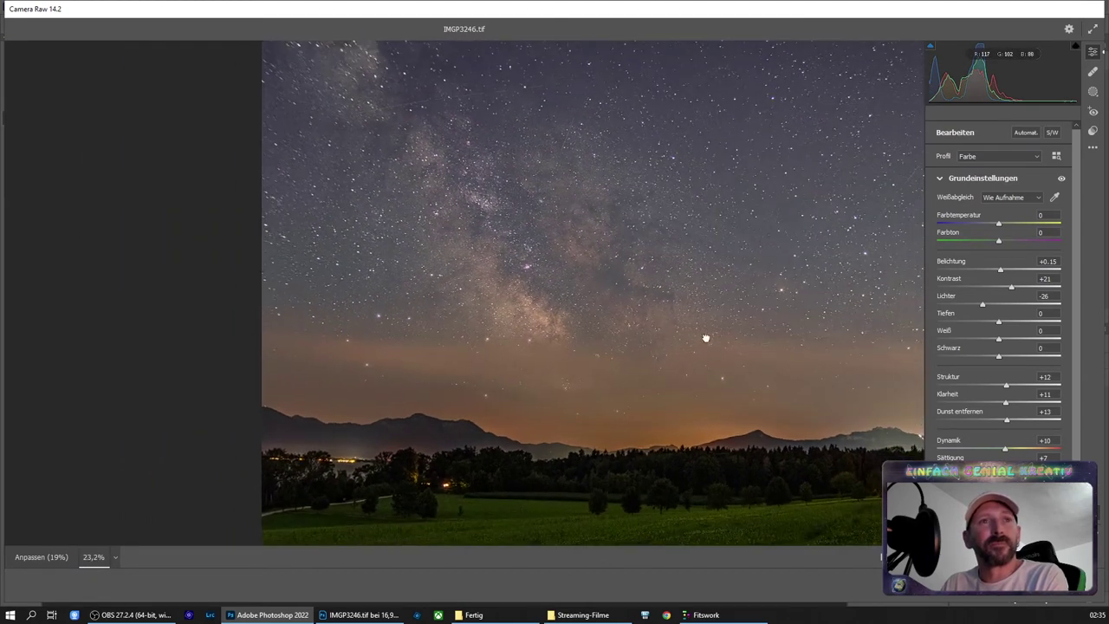
left_click_drag(703, 337, 490, 314)
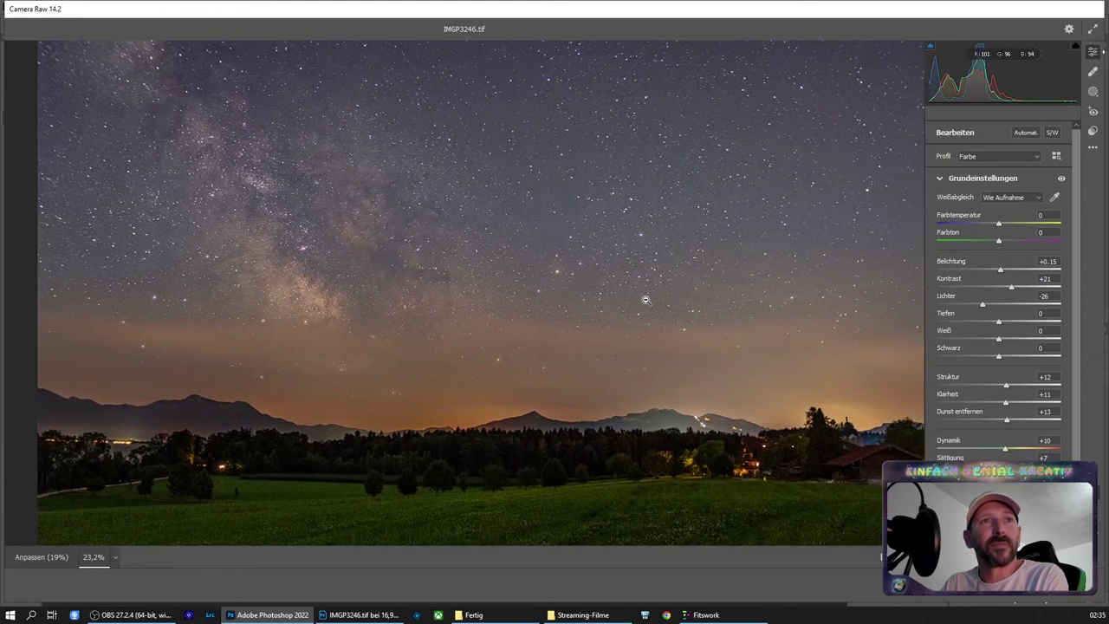
scroll(645, 298, "down", 2)
left_click_drag(681, 300, 661, 299)
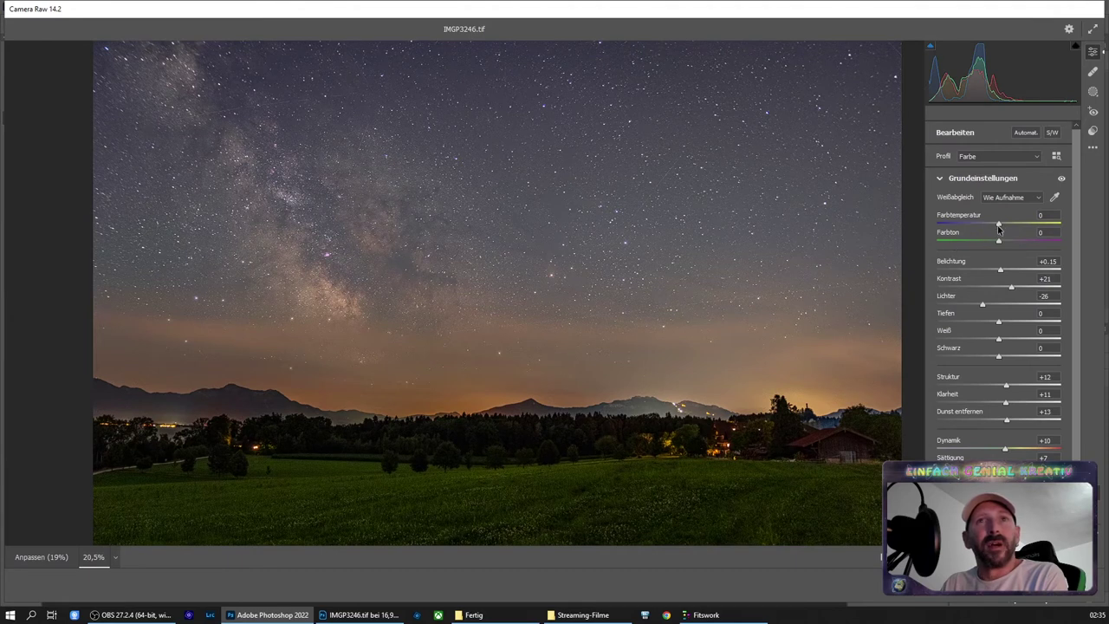
White-balance from a neutral sky sample to temperature -11 and tint +5, showing Detail settings
left_click_drag(998, 224, 994, 223)
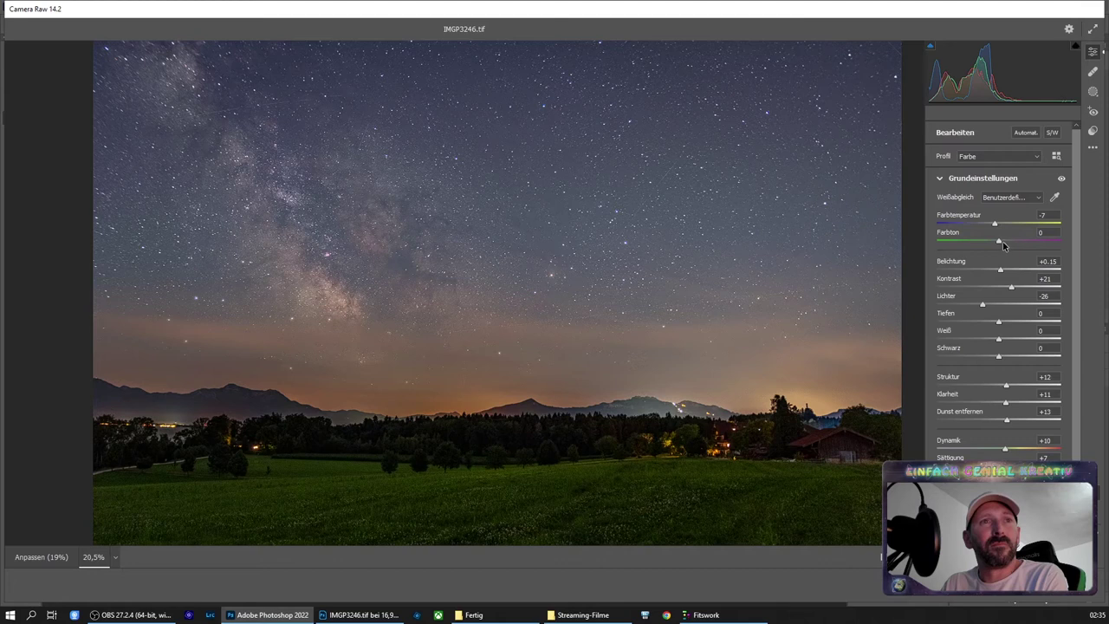
left_click_drag(999, 242, 1004, 242)
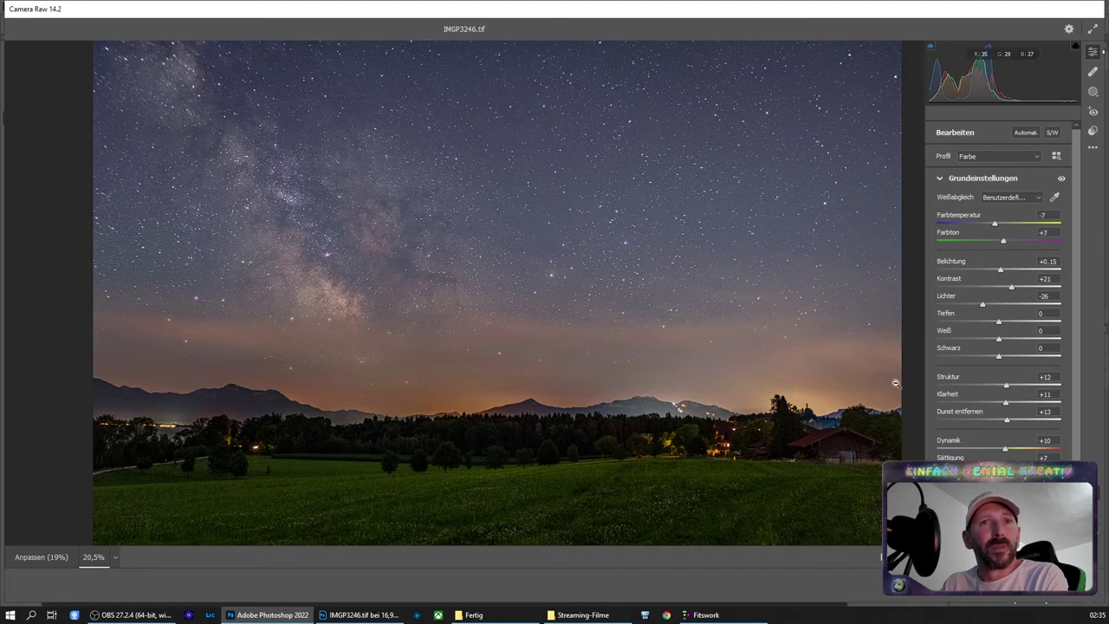
left_click(1054, 196)
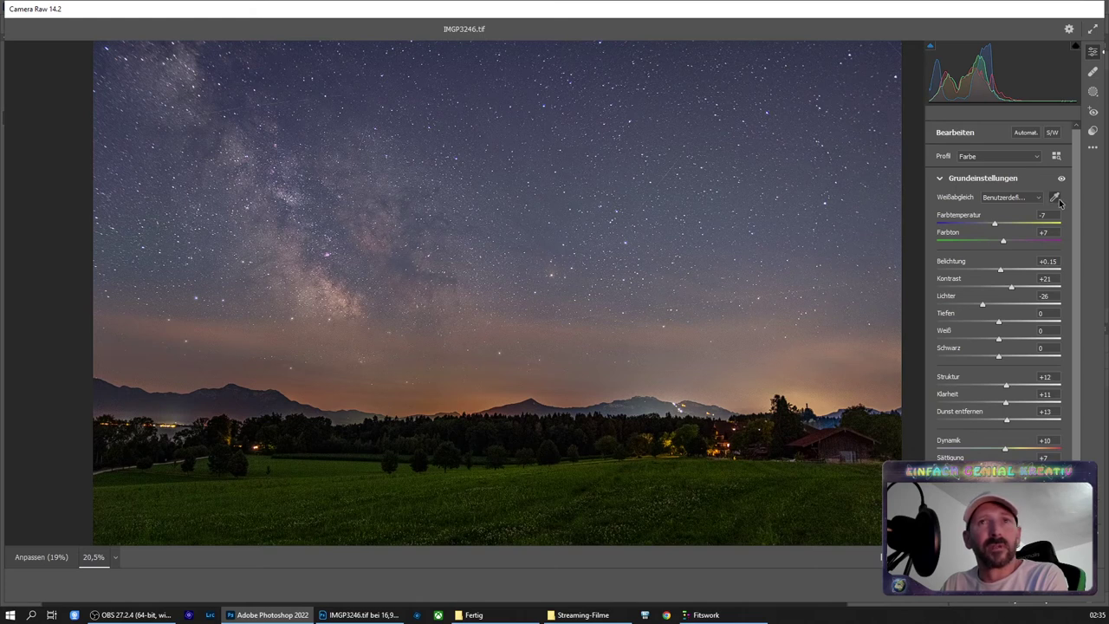
left_click(853, 451)
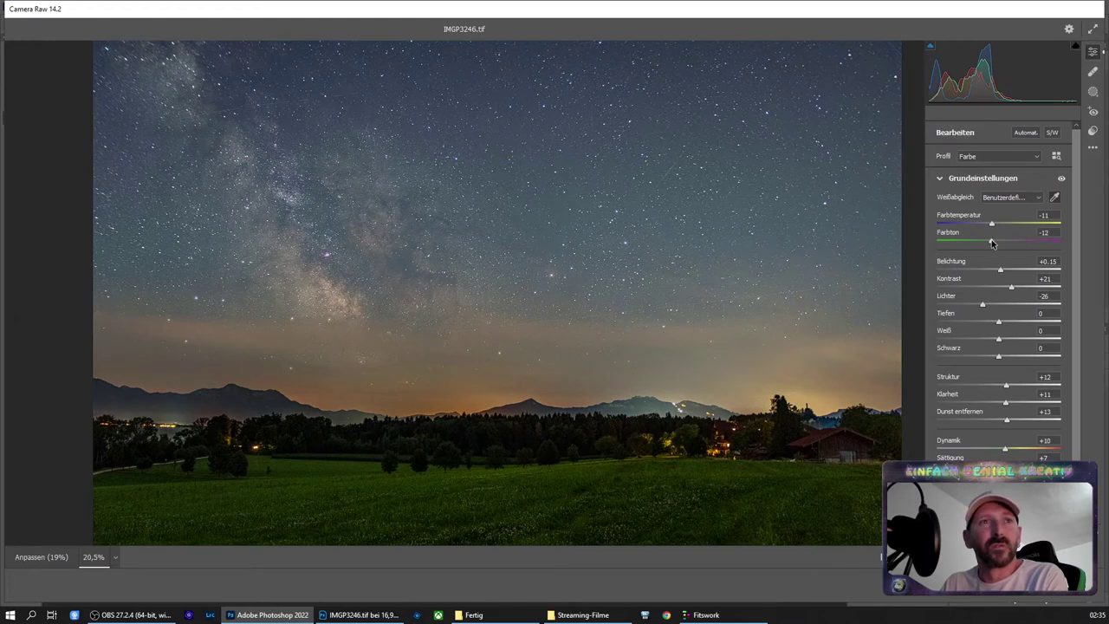
left_click_drag(992, 243, 1001, 244)
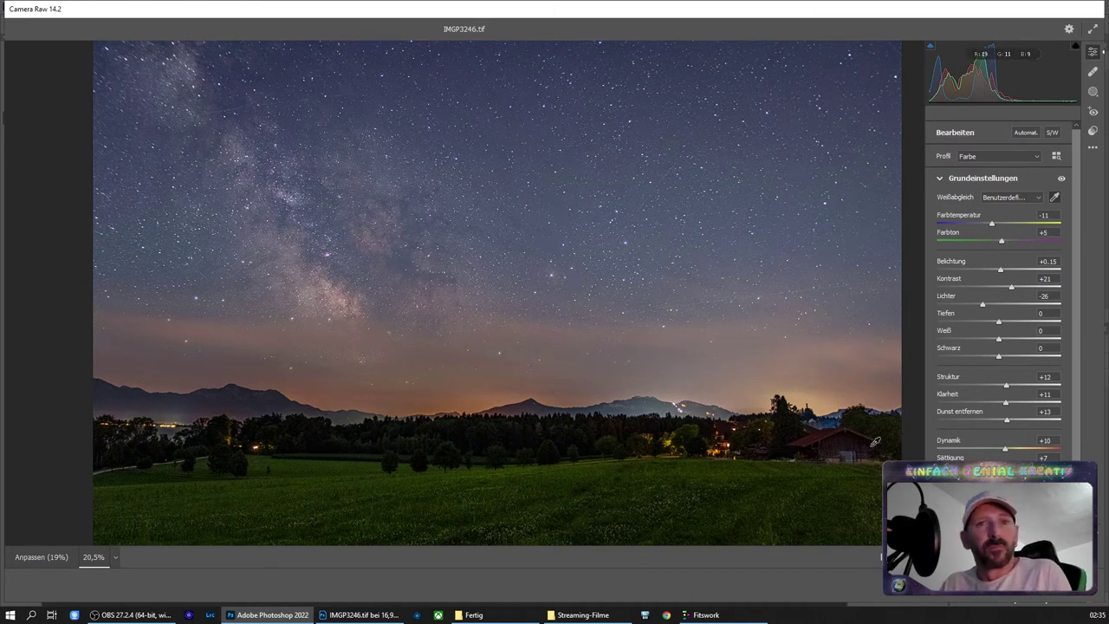
key("ctrl+alt+3")
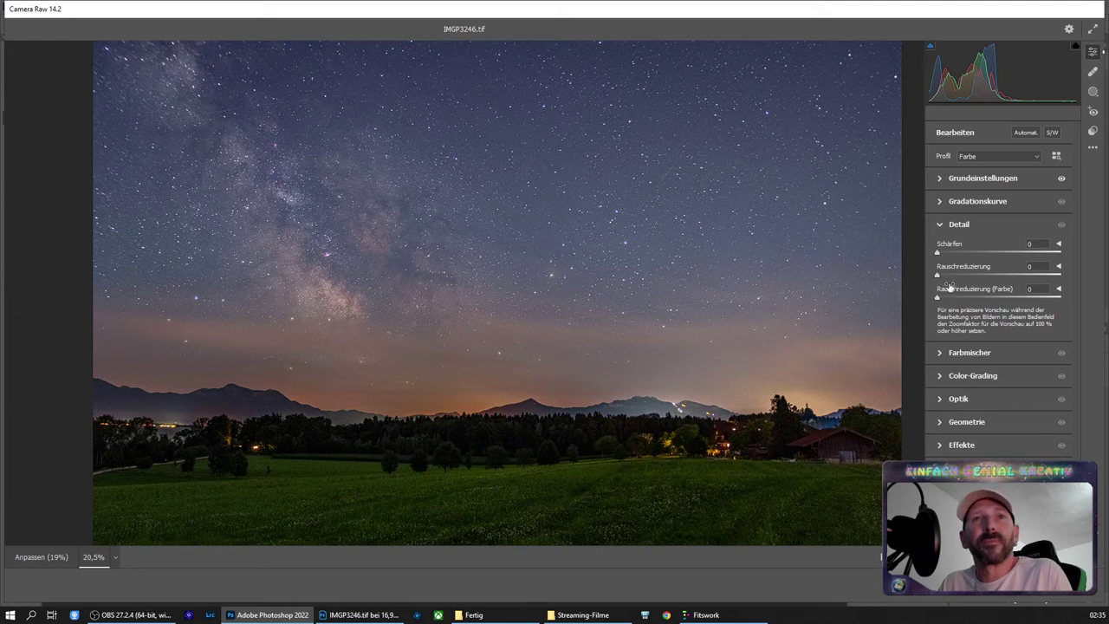
Set noise reduction to 10, apply the Camera Raw edits, fit the whole image, and switch to the Fertig folder
left_click_drag(938, 275, 942, 277)
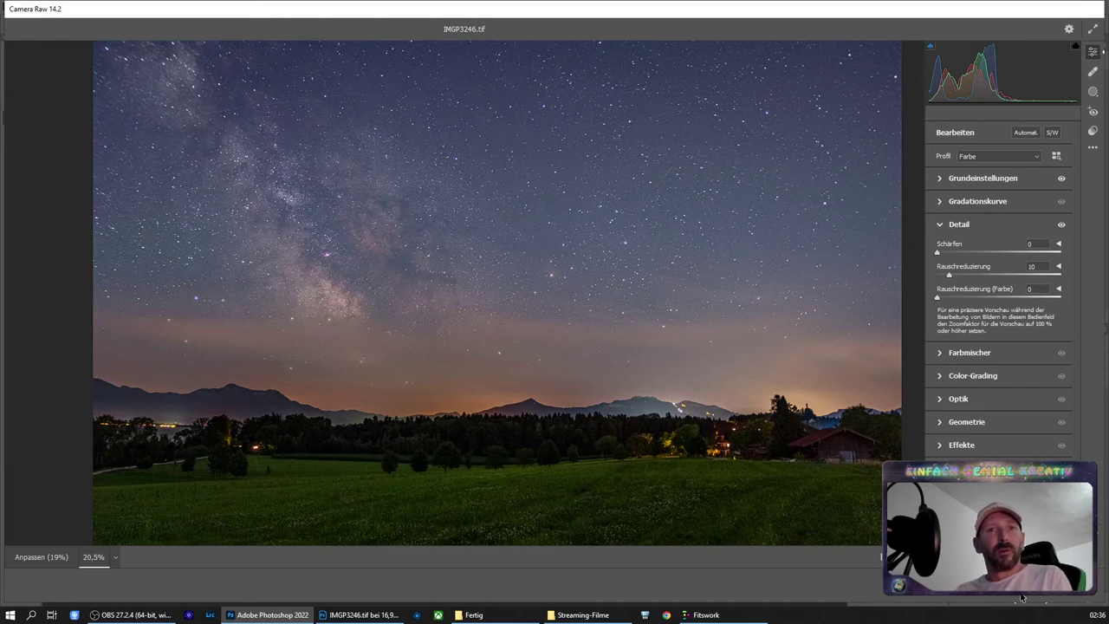
left_click(1067, 582)
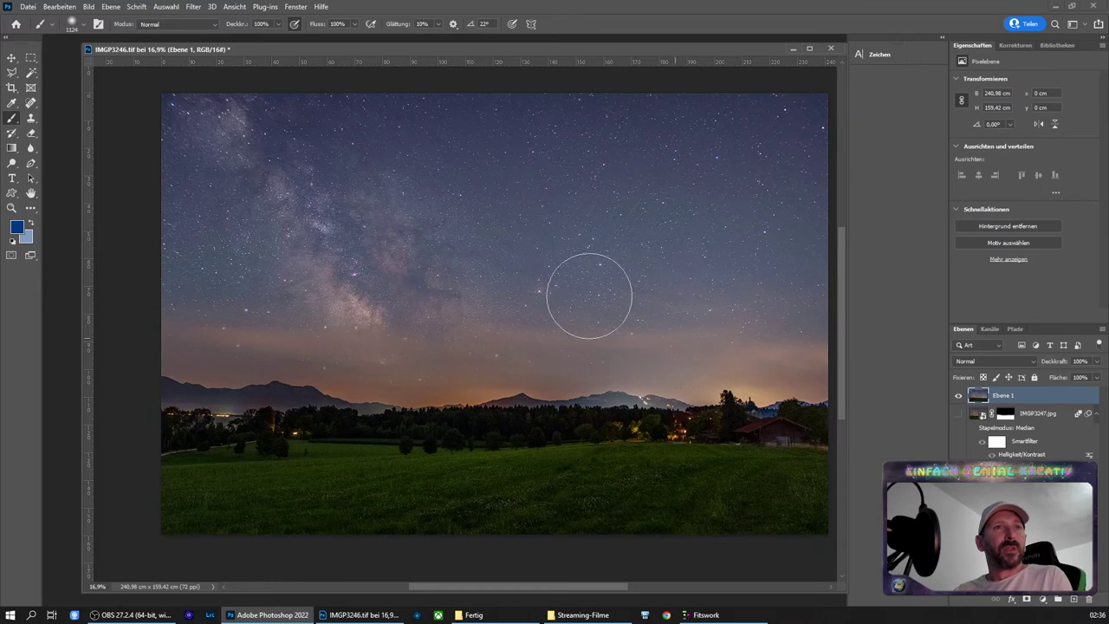
left_click(234, 6)
left_click(251, 113)
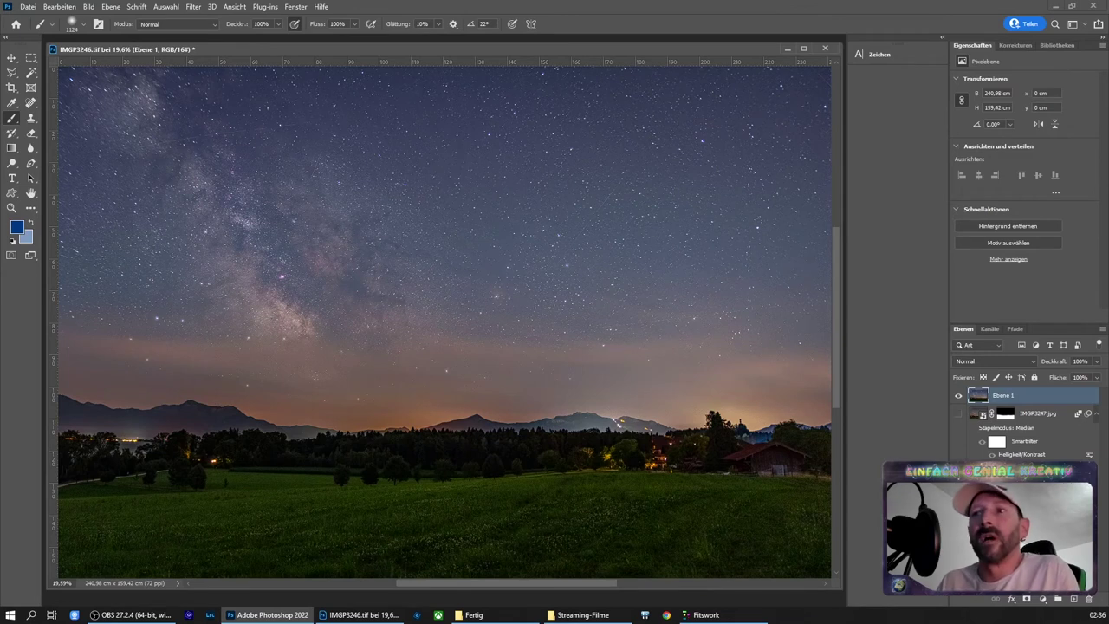
key("alt+Tab")
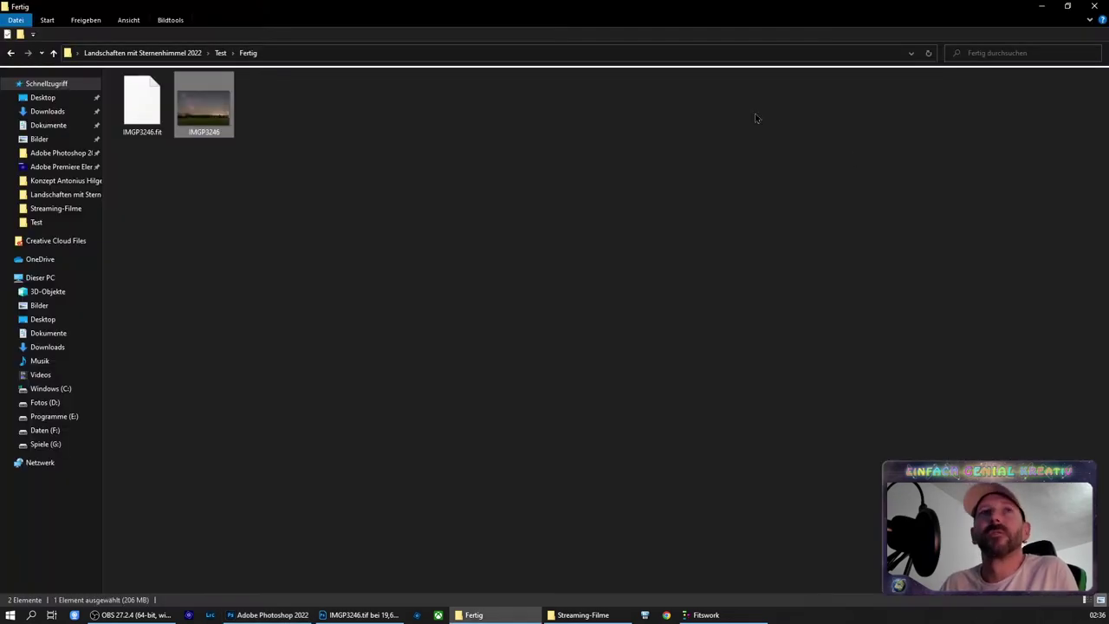
Go up to Landschaften mit Sternenhimmel 2022 and drag raw frame IMGP3247 toward Photoshop
left_click(220, 53)
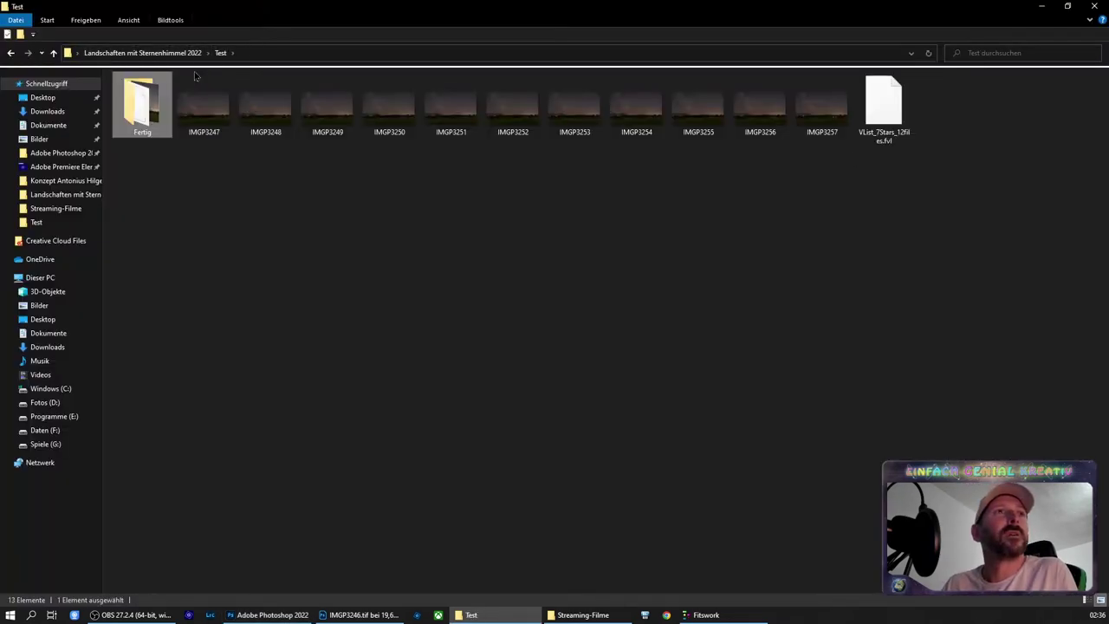
left_click(177, 57)
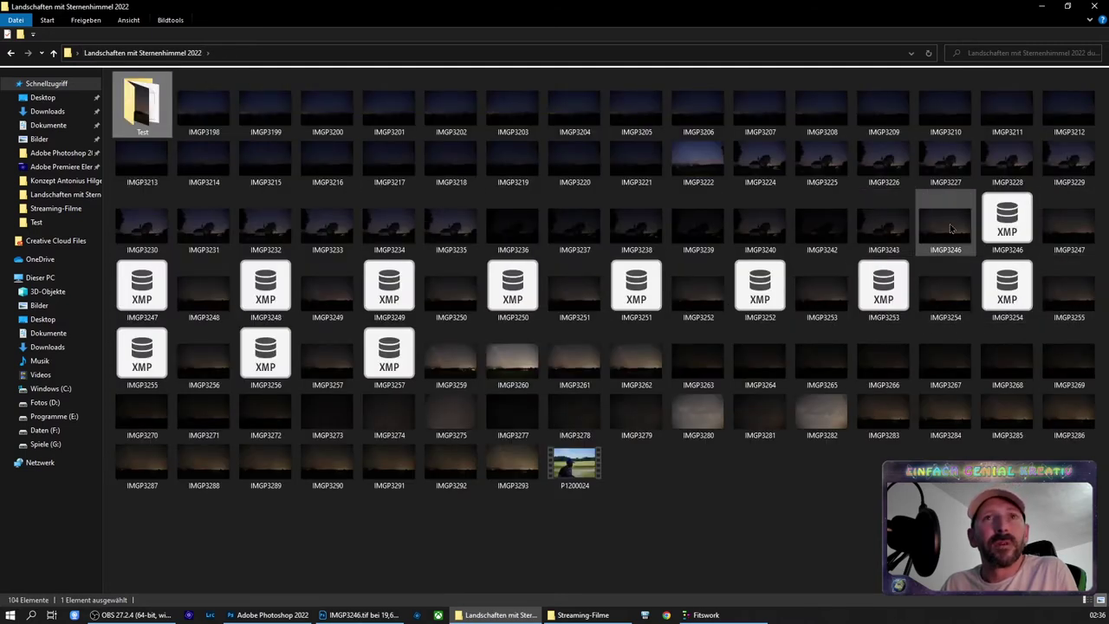
left_click(1067, 232)
left_click_drag(1066, 232, 372, 617)
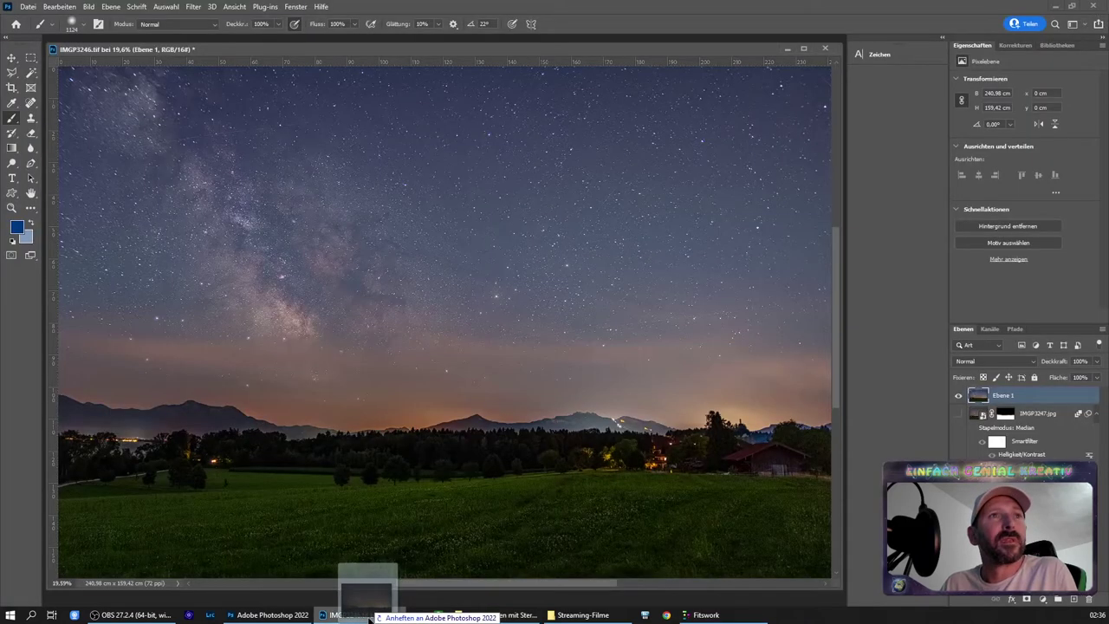
Drop IMGP3247 into Photoshop, review its basic settings, and open IMGP3247.PEF as a document
left_click_drag(375, 613, 799, 581)
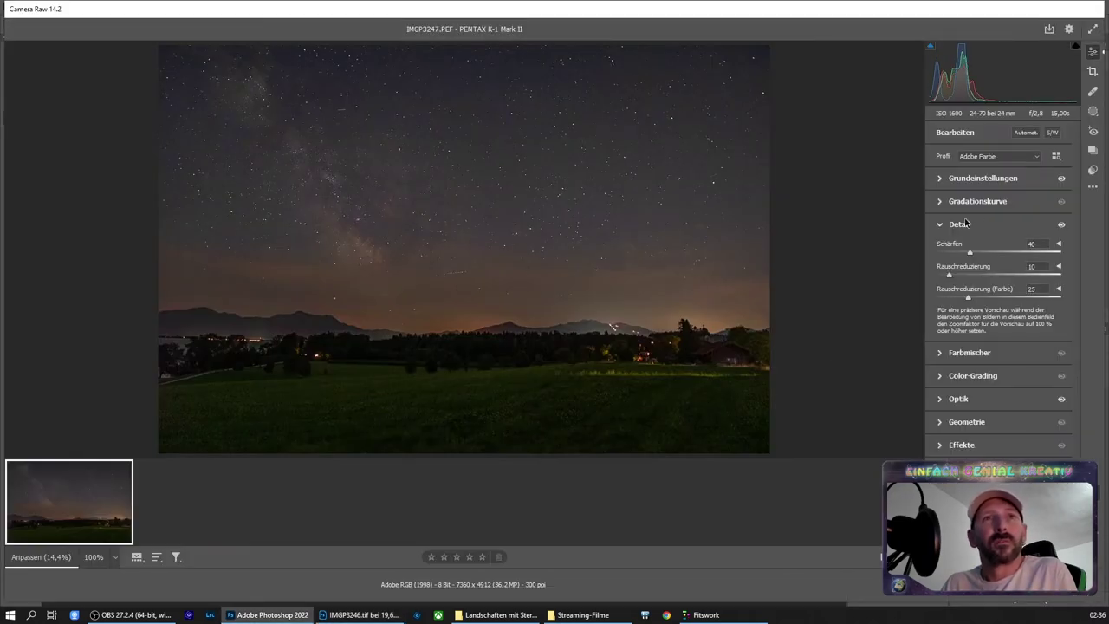
left_click(941, 178)
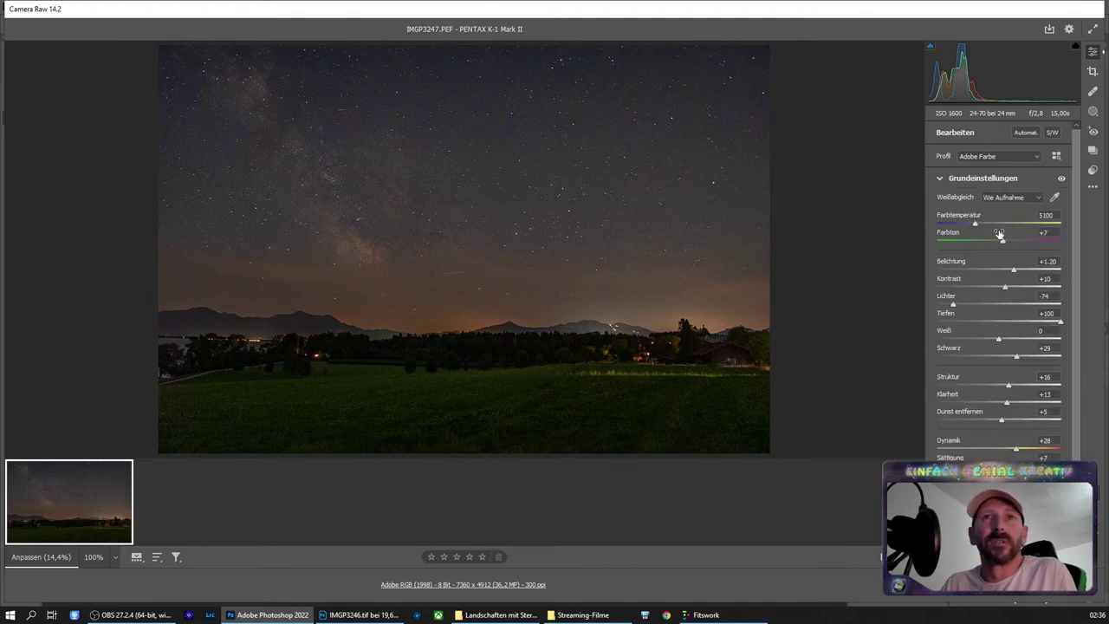
key("Return")
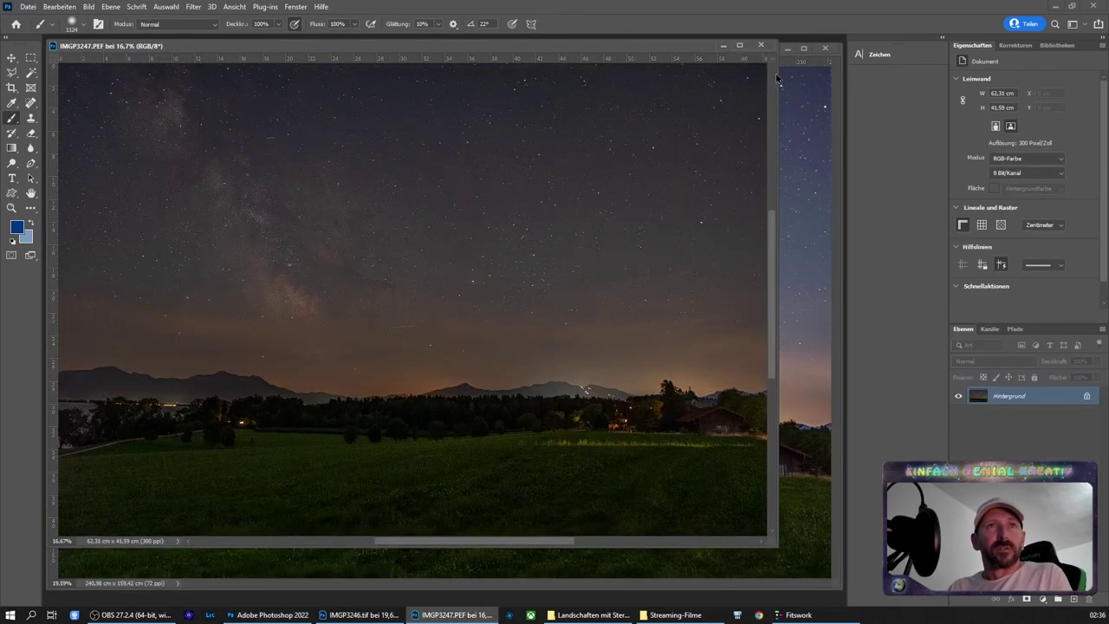
Float the IMGP3246 stack in its own window and zoom into the stars of IMGP3247
left_click(13, 59)
left_click(798, 252)
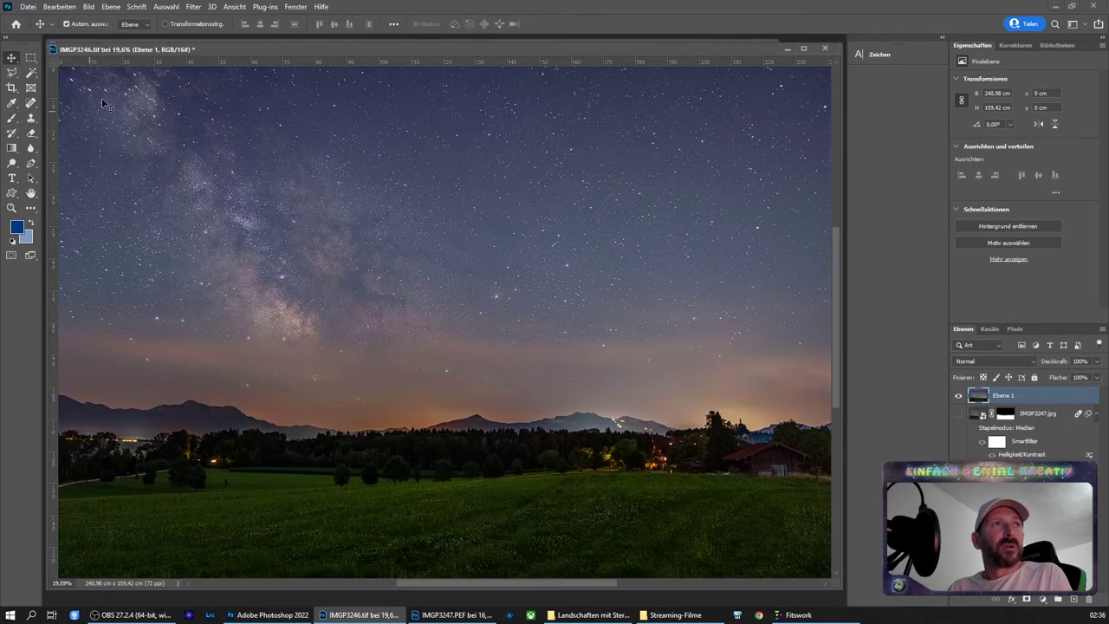
mouse_move(126, 53)
left_mouse_down()
mouse_move(611, 101)
mouse_move(647, 95)
left_mouse_up()
left_click(12, 208)
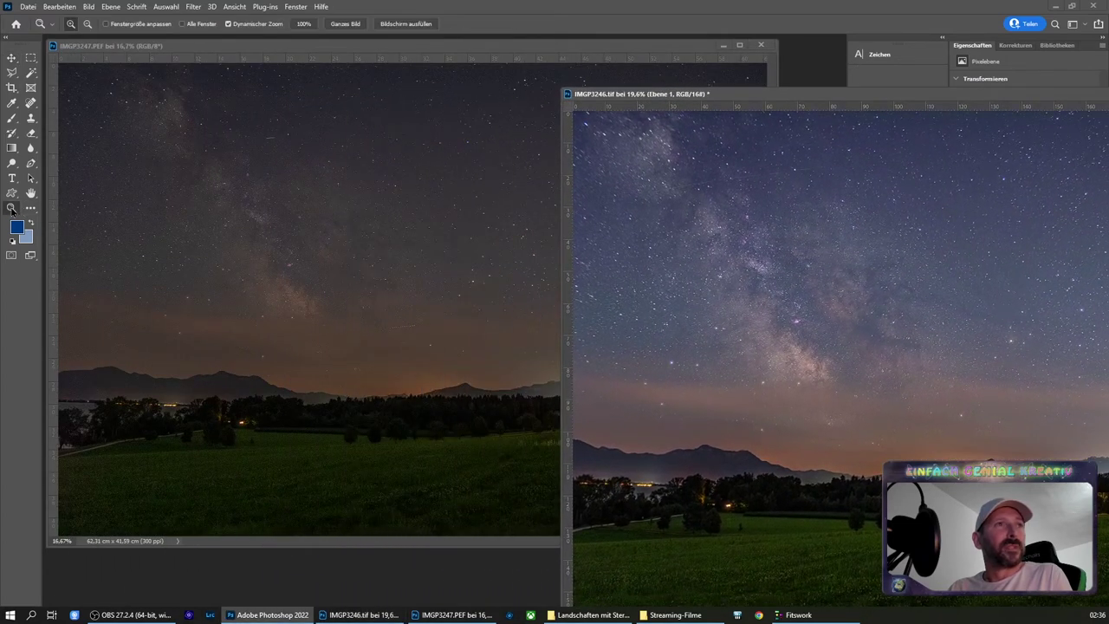
left_click(389, 245)
left_click(479, 279)
left_click_drag(479, 279, 508, 292)
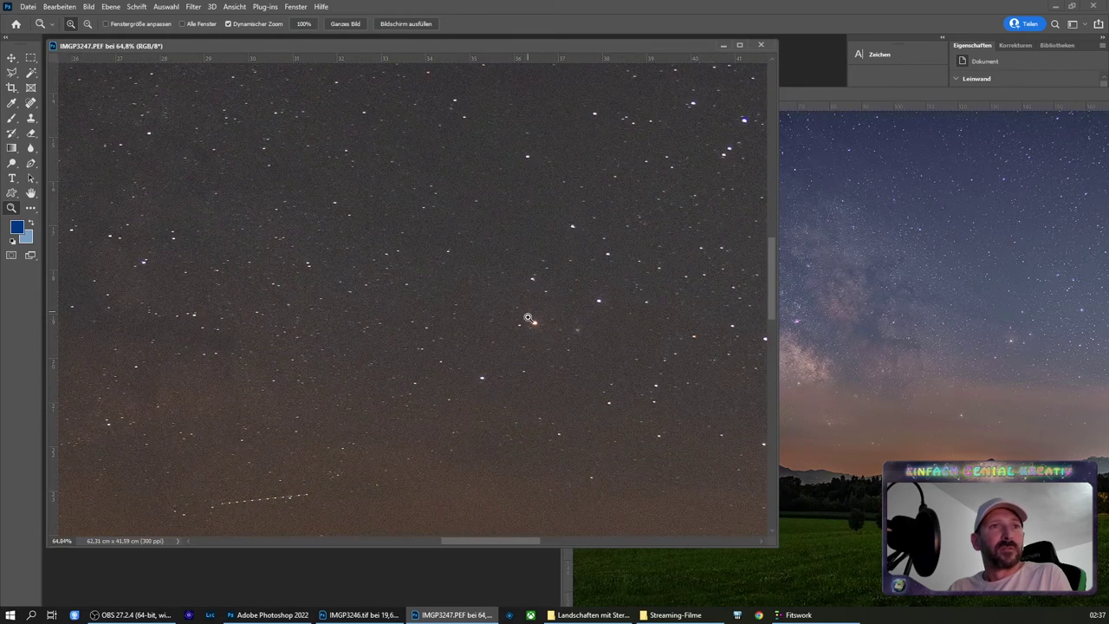
Zoom into the stack's stars, zoom both back out, and place the stack window beside the frame
left_click(997, 336)
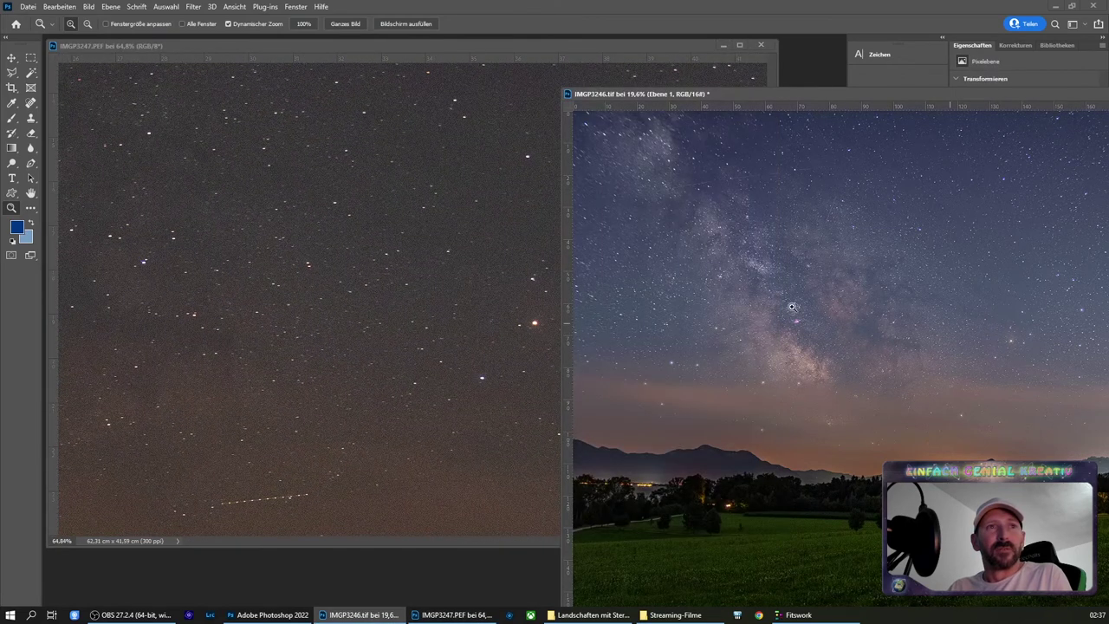
left_click_drag(1003, 340, 1078, 371)
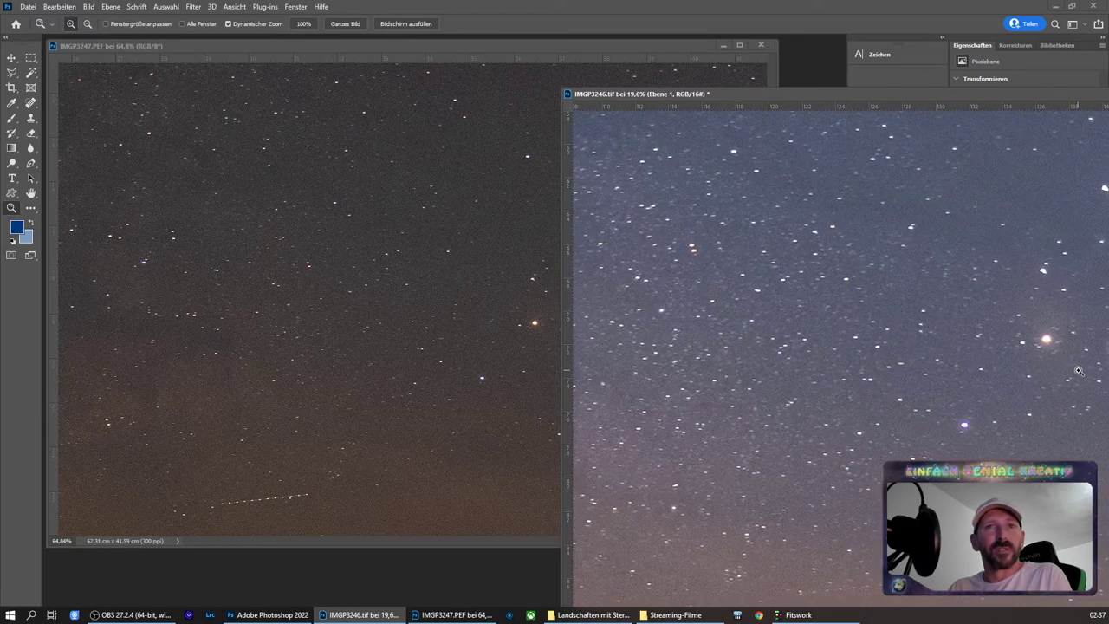
left_click_drag(1078, 371, 708, 321)
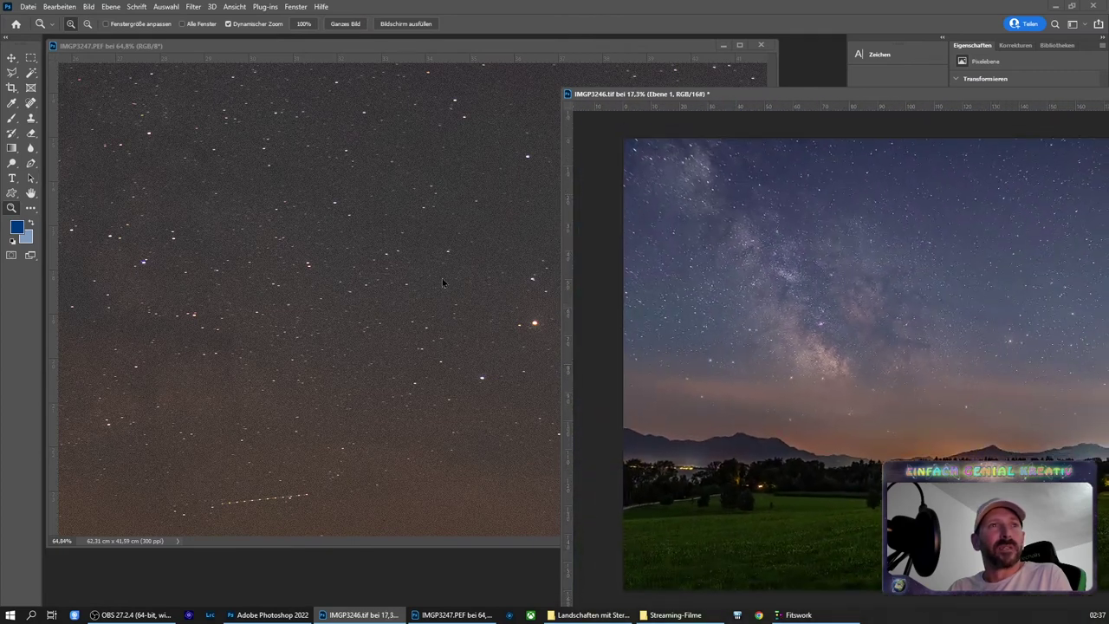
left_click(442, 282)
left_click_drag(450, 279, 419, 288)
left_click_drag(868, 103, 679, 51)
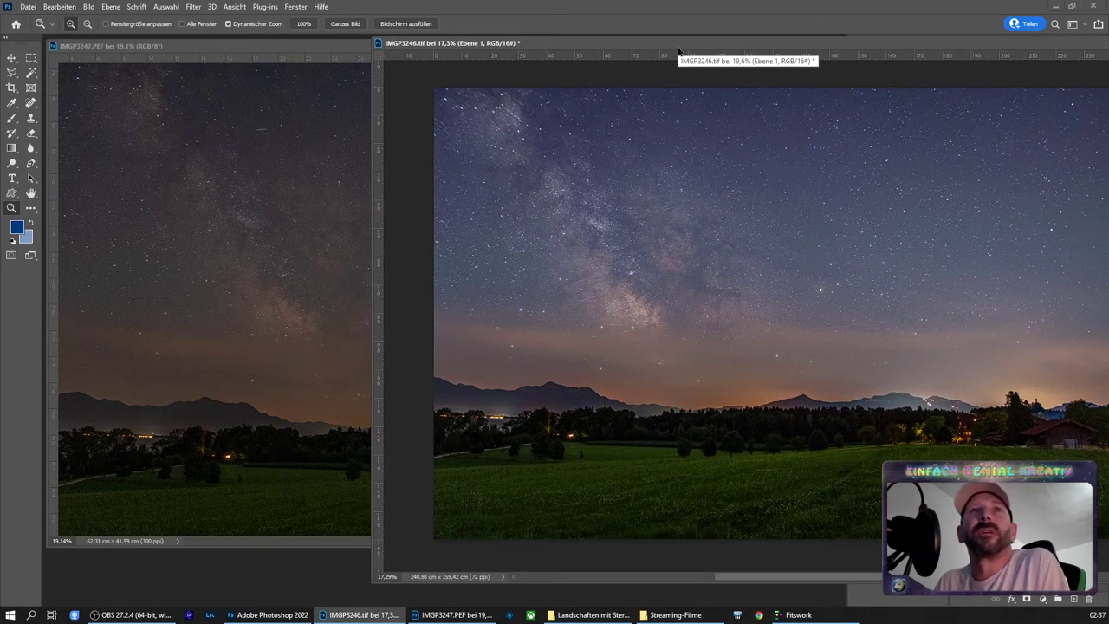
left_click_drag(761, 48, 679, 53)
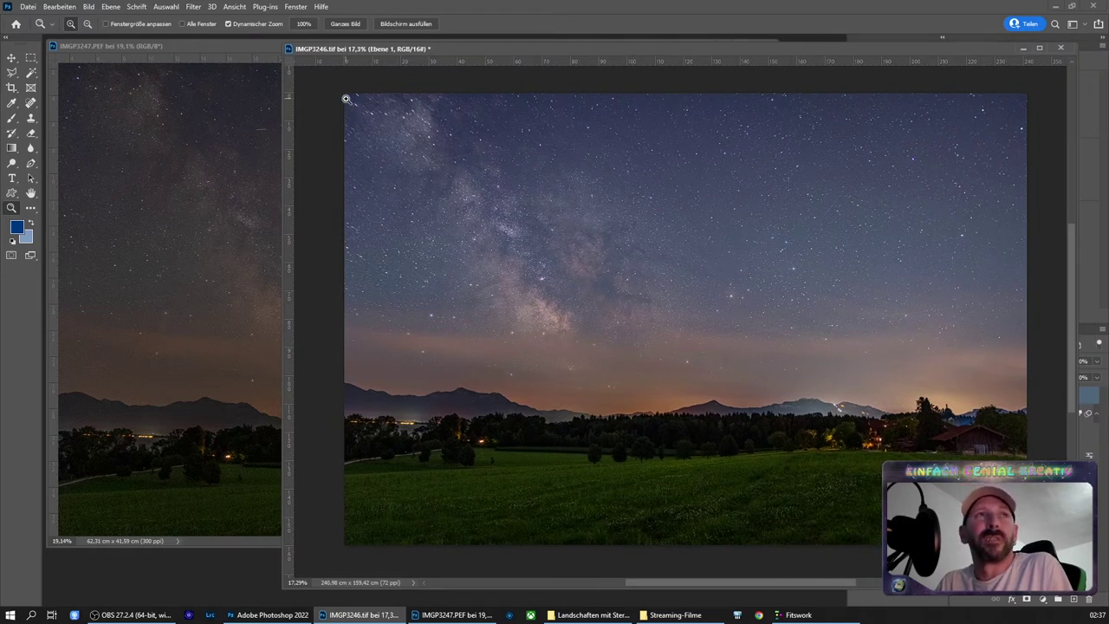
Scrub-zoom into the upper-left sky of IMGP3246.tif to about 45%
left_click_drag(346, 99, 400, 123)
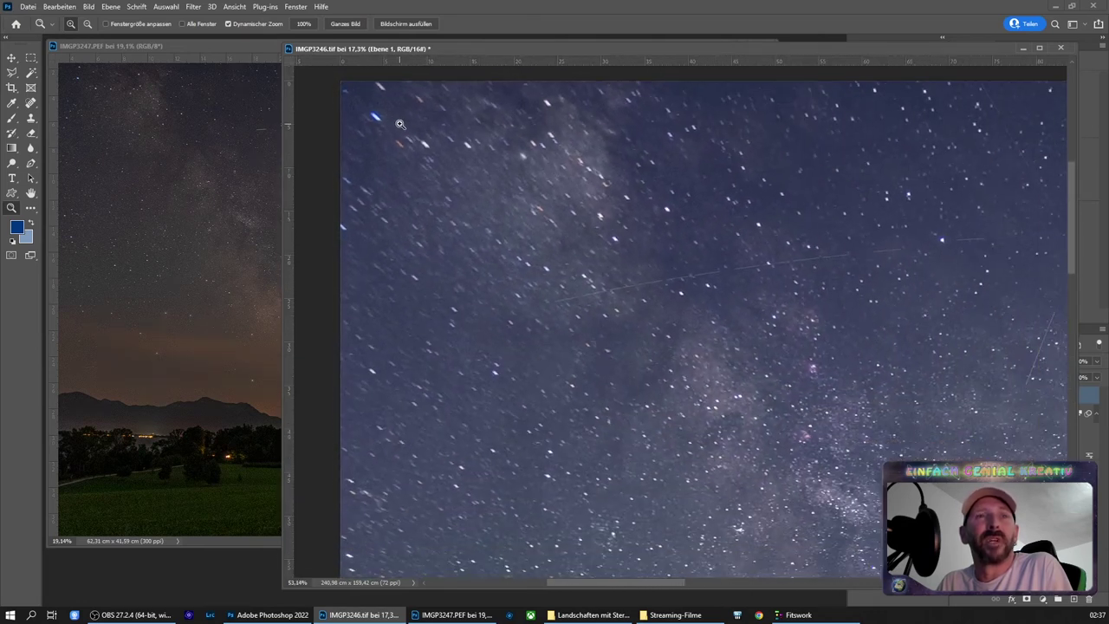
left_click_drag(400, 123, 392, 121)
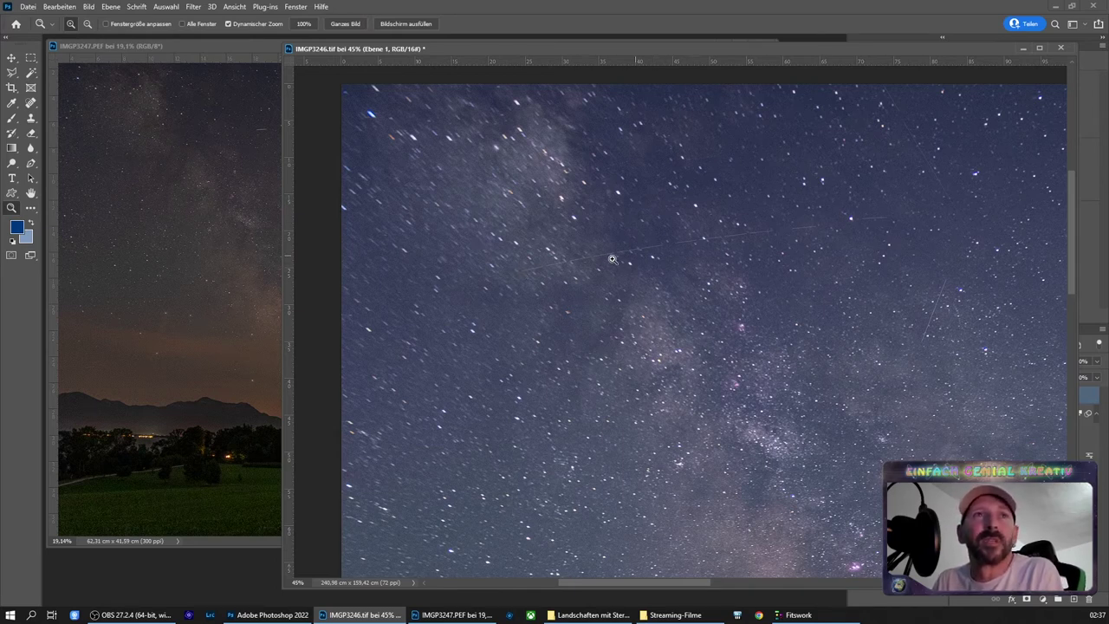
Switch to the Spot Healing Brush and heal the long trail and the top-right trail fragments
left_click(31, 102)
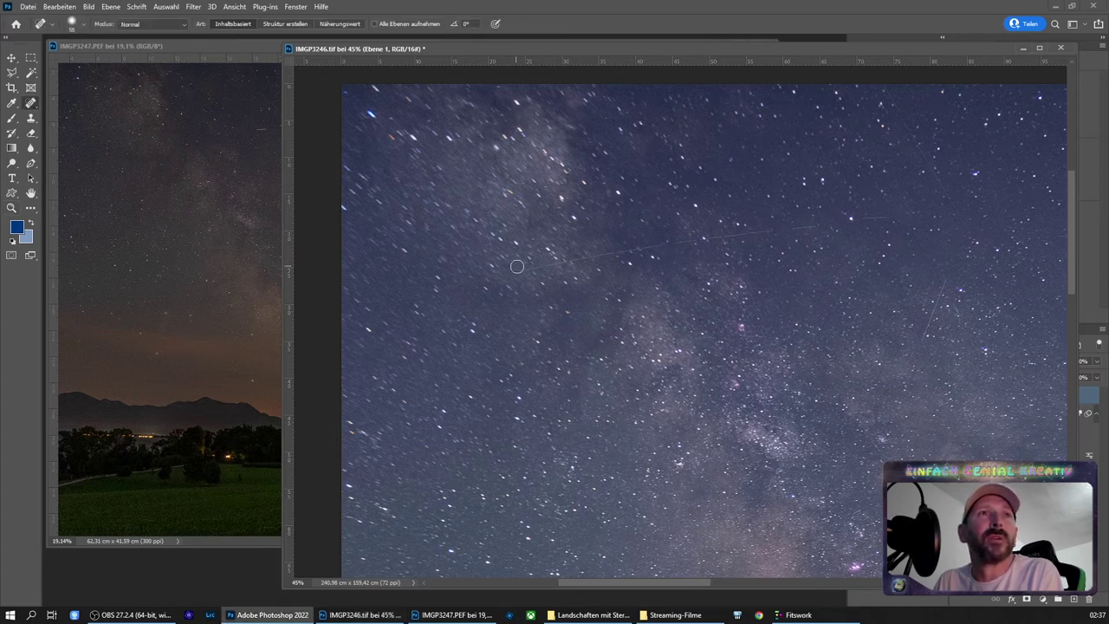
left_click_drag(523, 268, 901, 219)
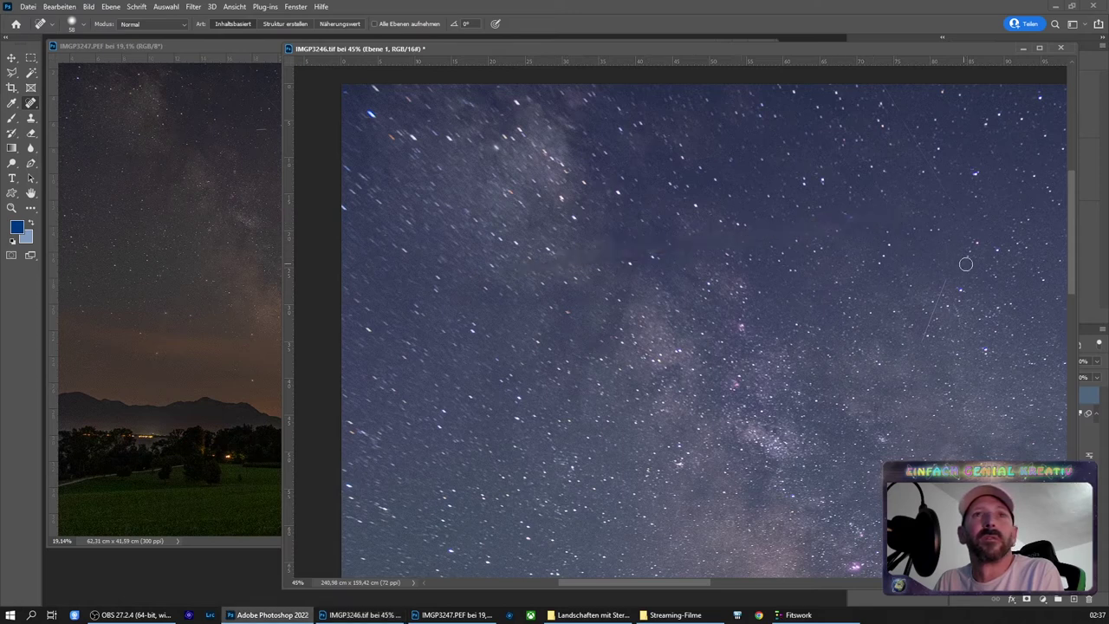
left_click_drag(883, 89, 972, 239)
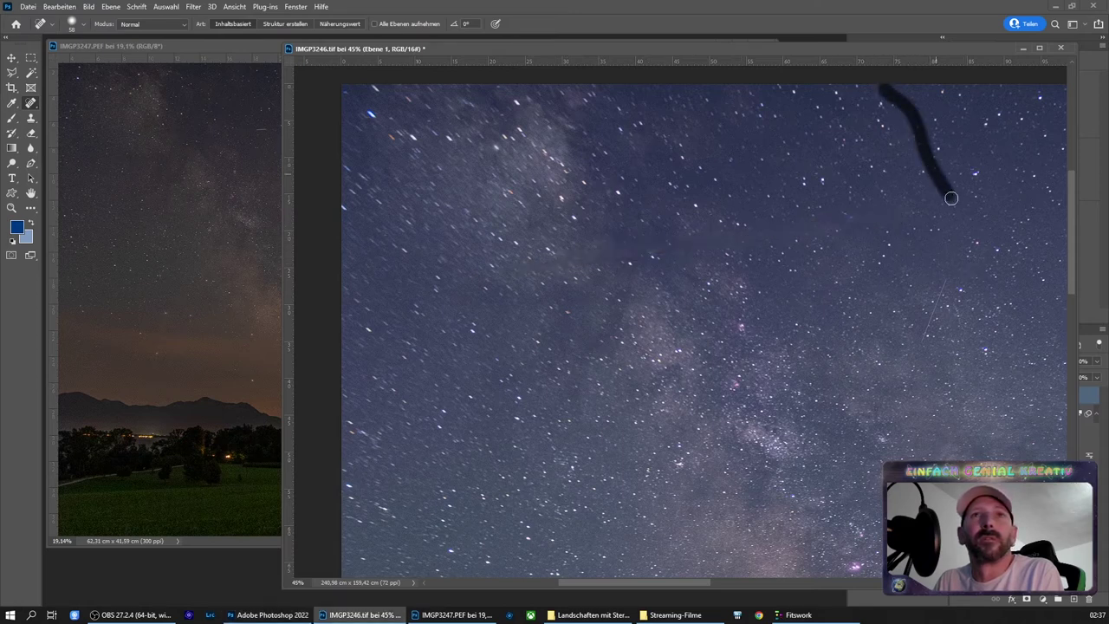
left_click_drag(910, 131, 892, 103)
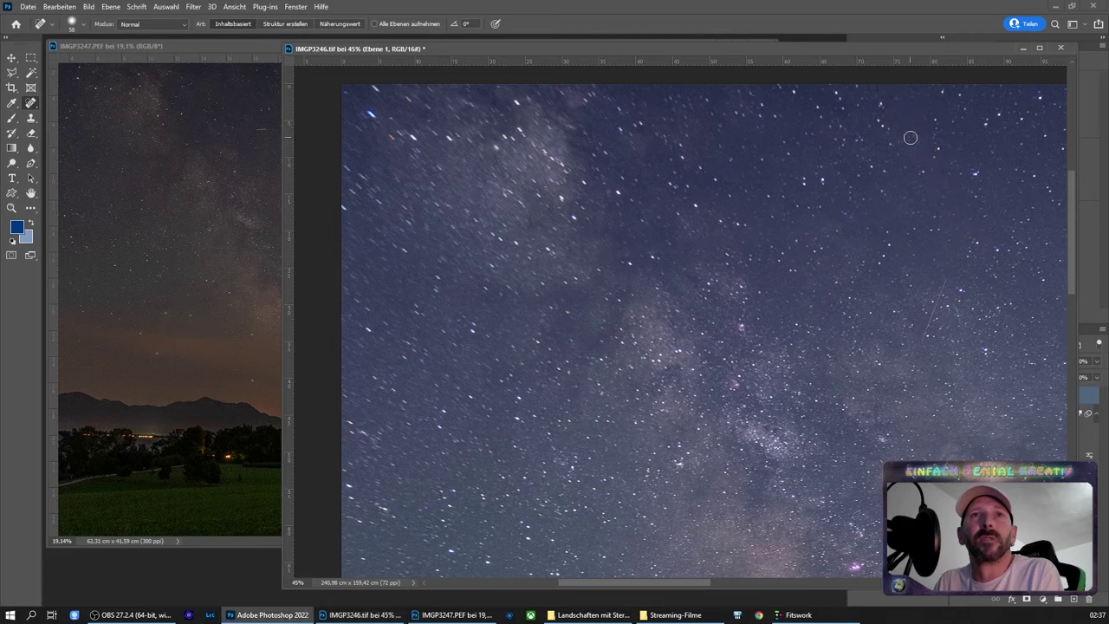
left_click(913, 141)
Heal the remaining short and diagonal trail segments in the right sky, then pan down
left_click_drag(959, 223, 893, 262)
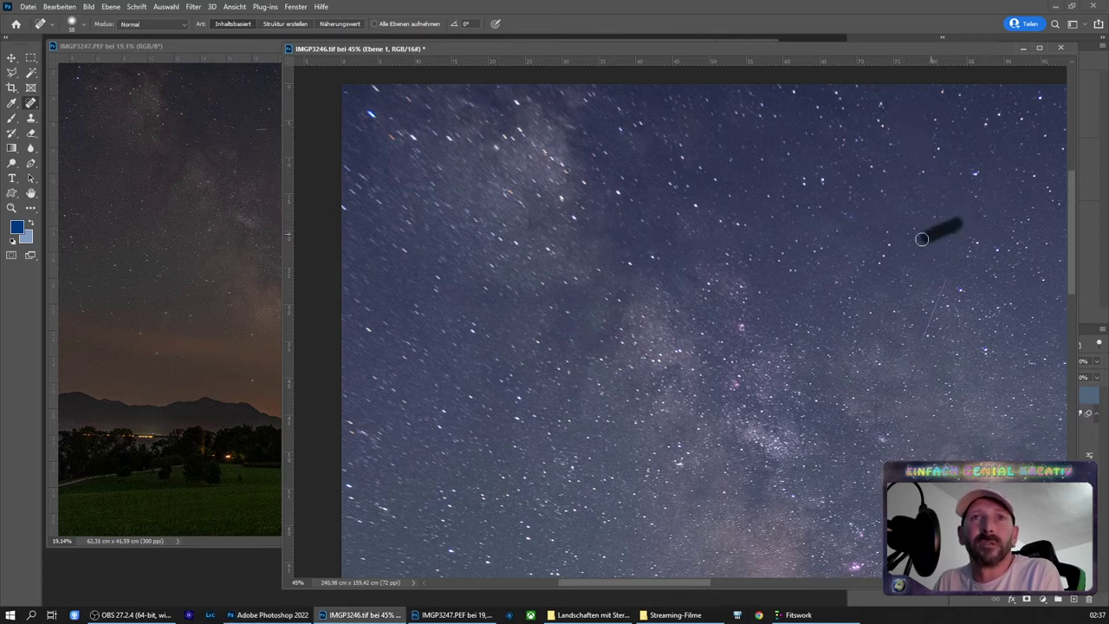
left_click_drag(987, 212, 1033, 182)
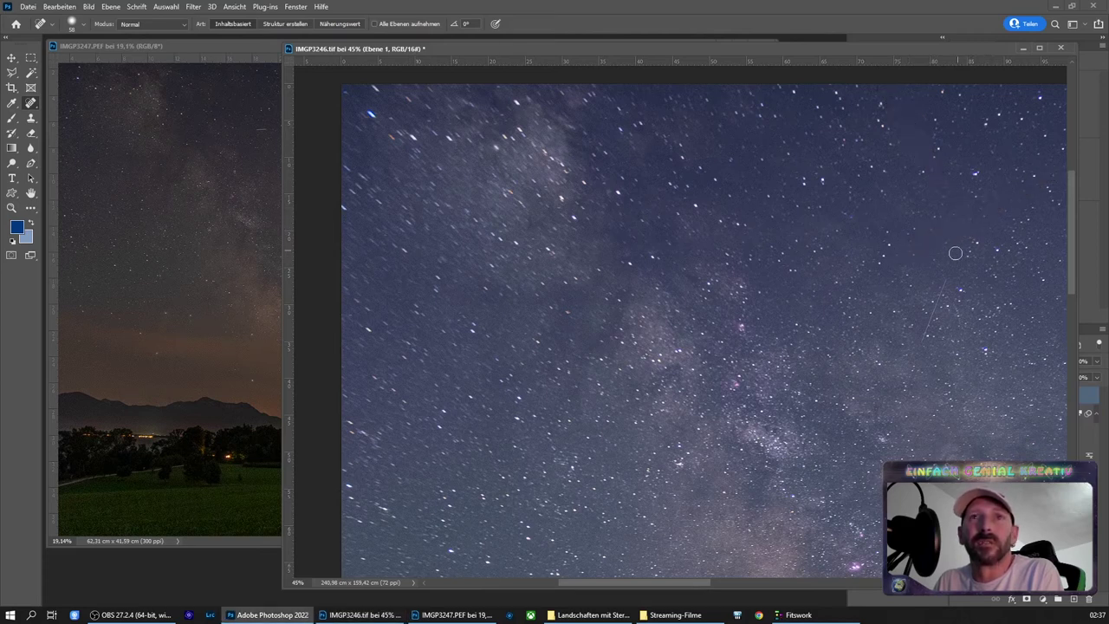
left_click_drag(944, 280, 916, 349)
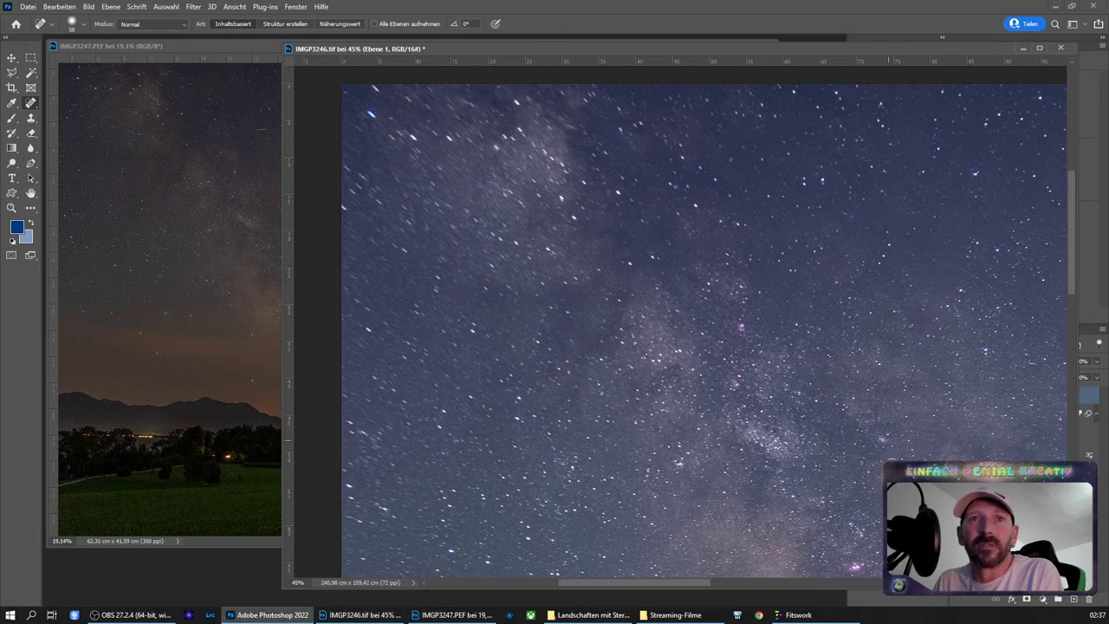
left_click(910, 364)
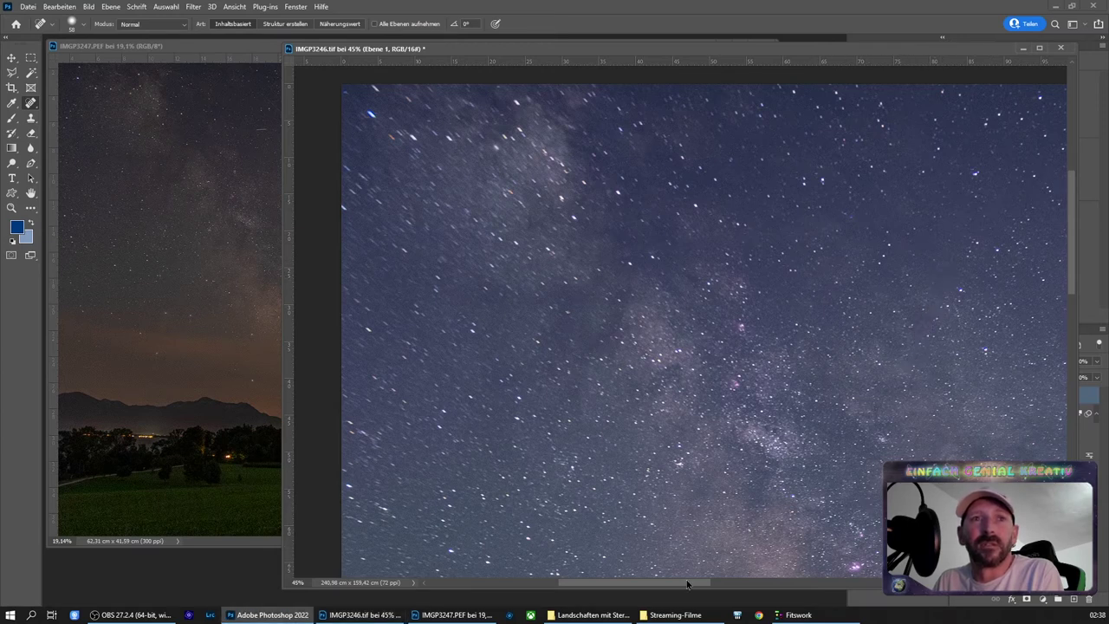
left_click_drag(687, 585, 849, 589)
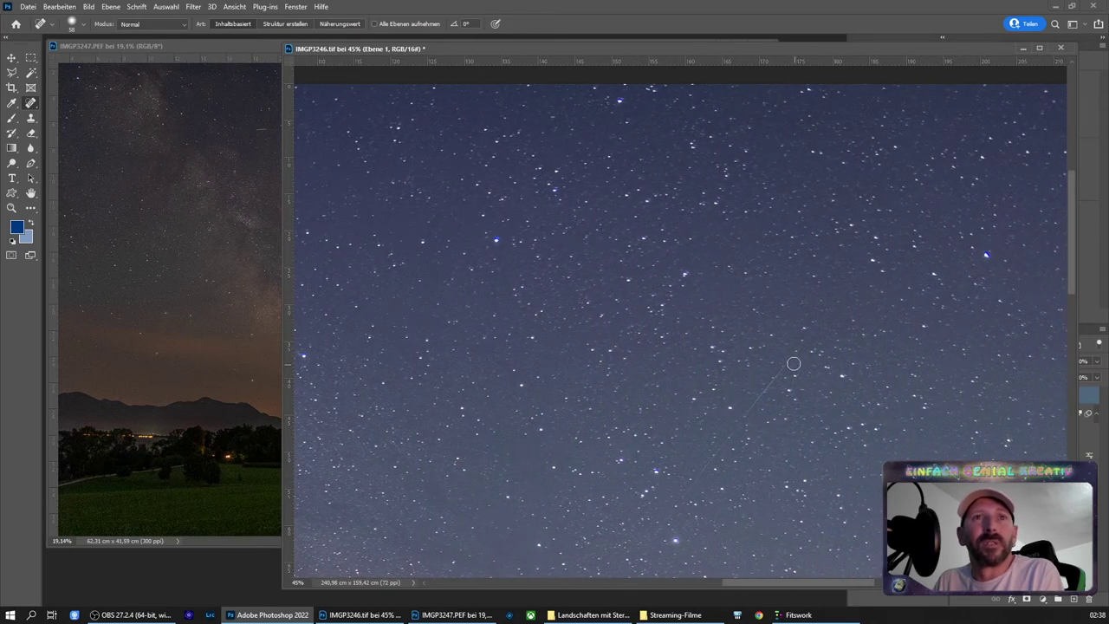
mouse_move(866, 266)
left_mouse_down()
mouse_move(747, 407)
mouse_move(698, 487)
mouse_move(664, 520)
mouse_move(653, 505)
left_mouse_up()
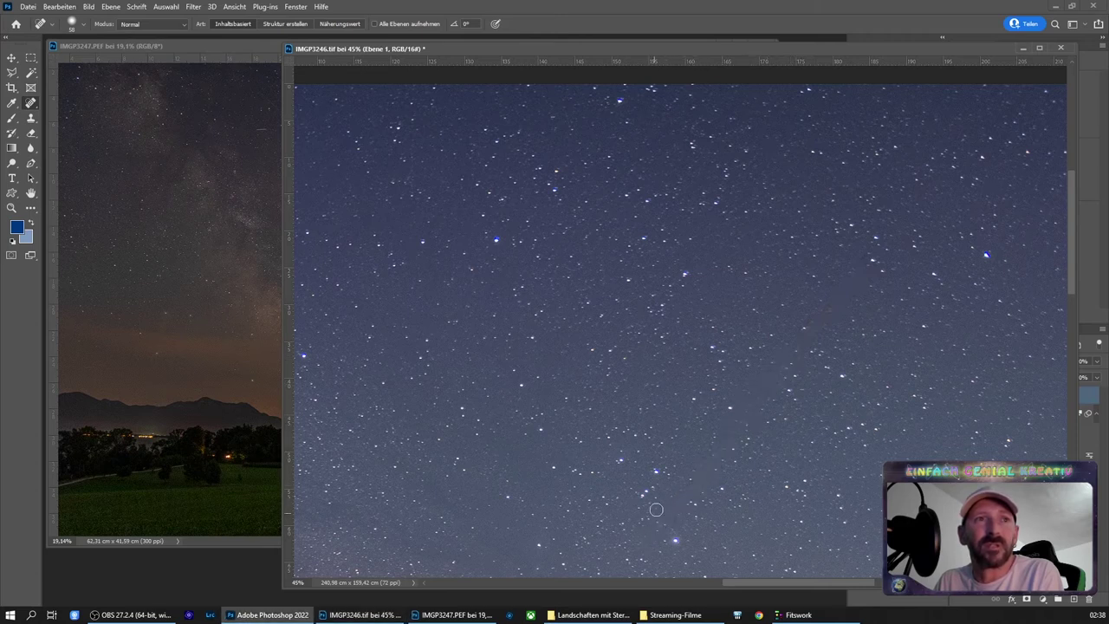
scroll(661, 500, "down", 2)
scroll(662, 500, "down", 3)
scroll(663, 498, "down", 1)
scroll(664, 497, "down", 3)
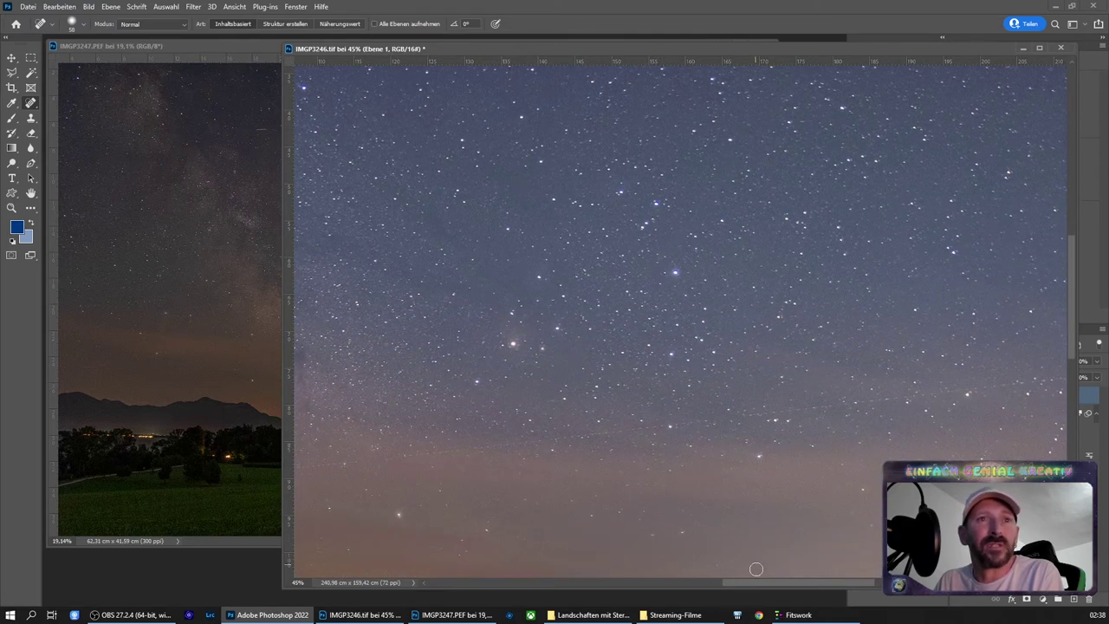
Heal two short trails just above the pinkish horizon glow
left_click_drag(760, 583, 679, 598)
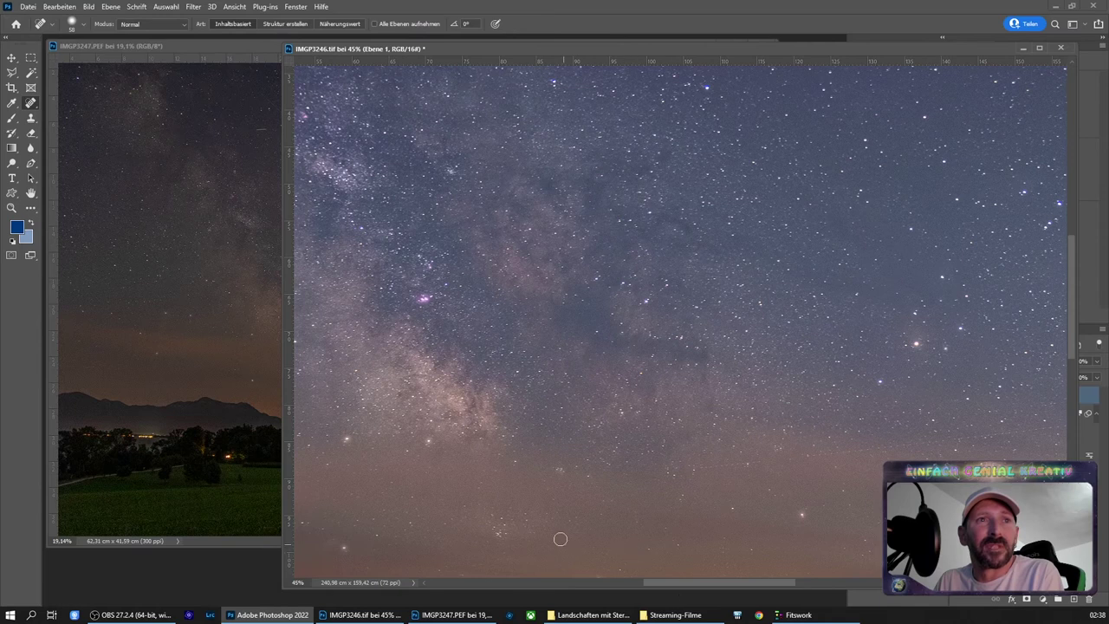
left_click_drag(546, 488, 626, 479)
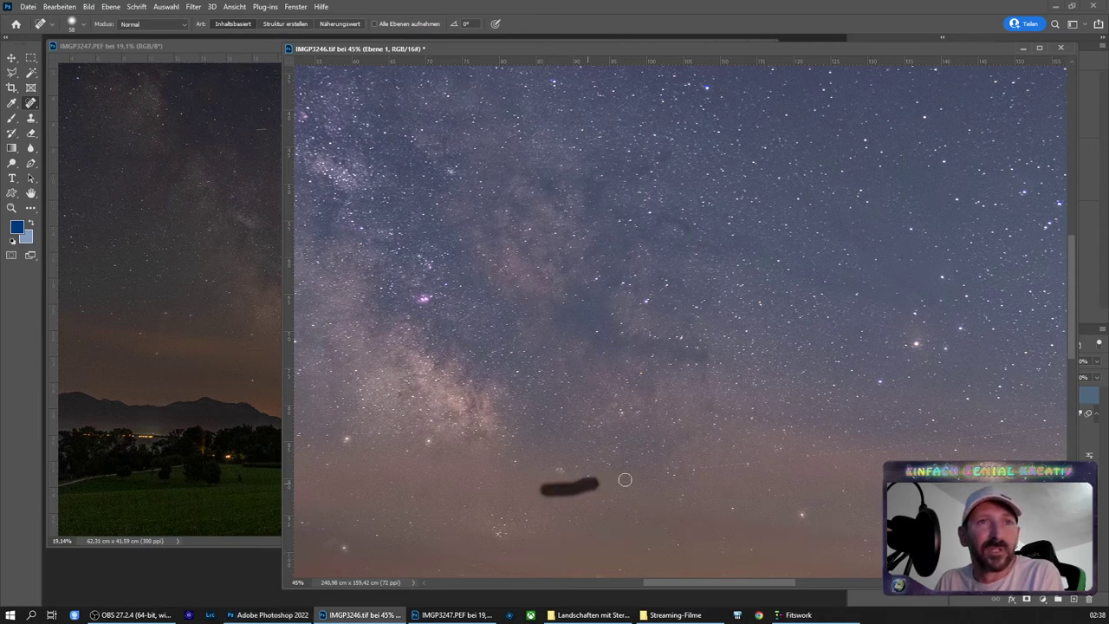
left_click_drag(698, 465, 1034, 436)
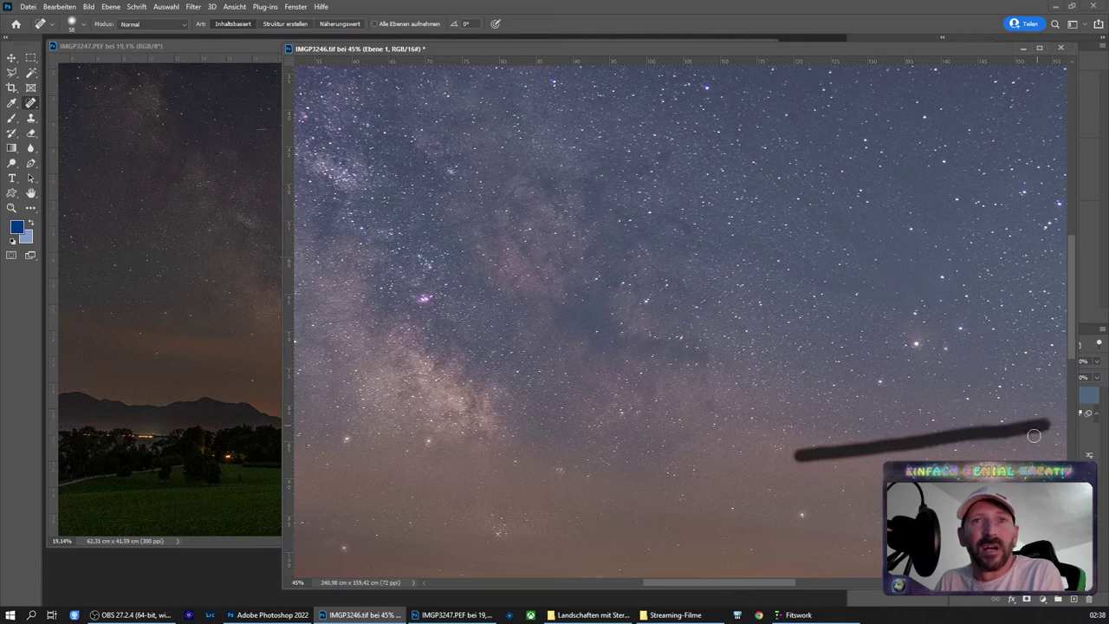
left_click_drag(702, 588, 767, 586)
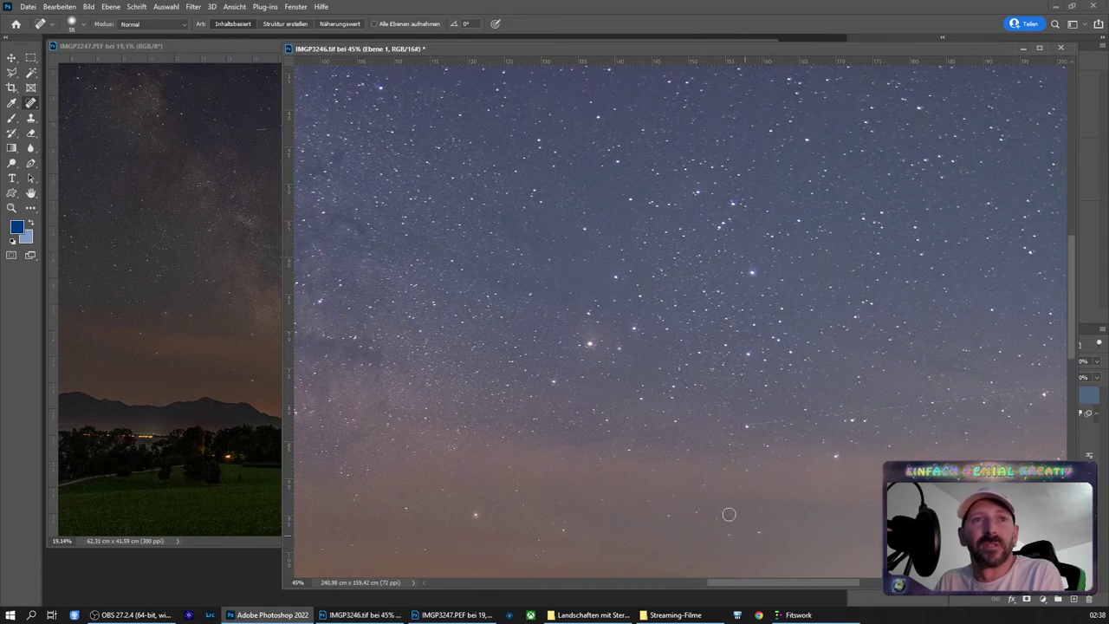
Heal the long lower-sky trail, its leftover bits, and the trail near the right edge
left_click_drag(716, 431, 1036, 385)
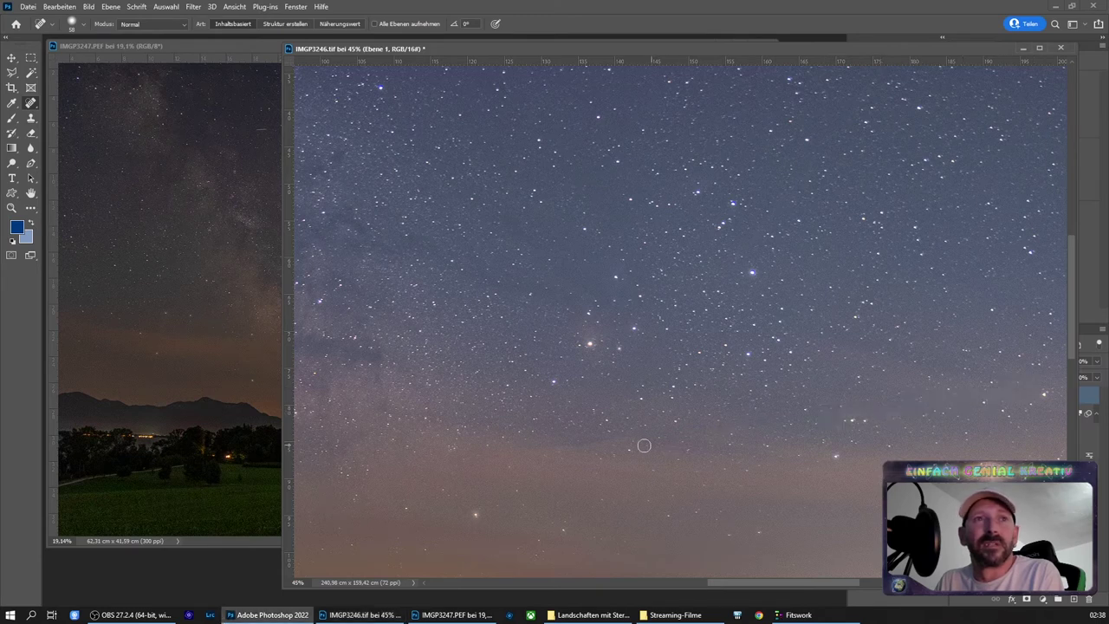
left_click(586, 443)
mouse_move(557, 447)
left_mouse_down()
mouse_move(617, 445)
mouse_move(607, 445)
left_mouse_up()
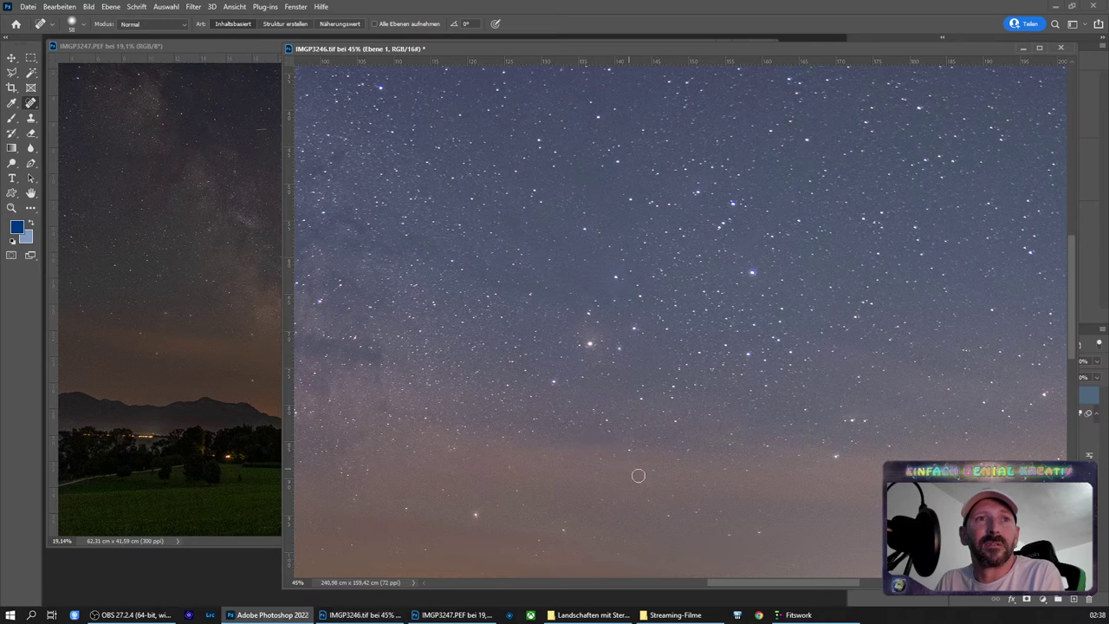
left_click_drag(753, 587, 841, 588)
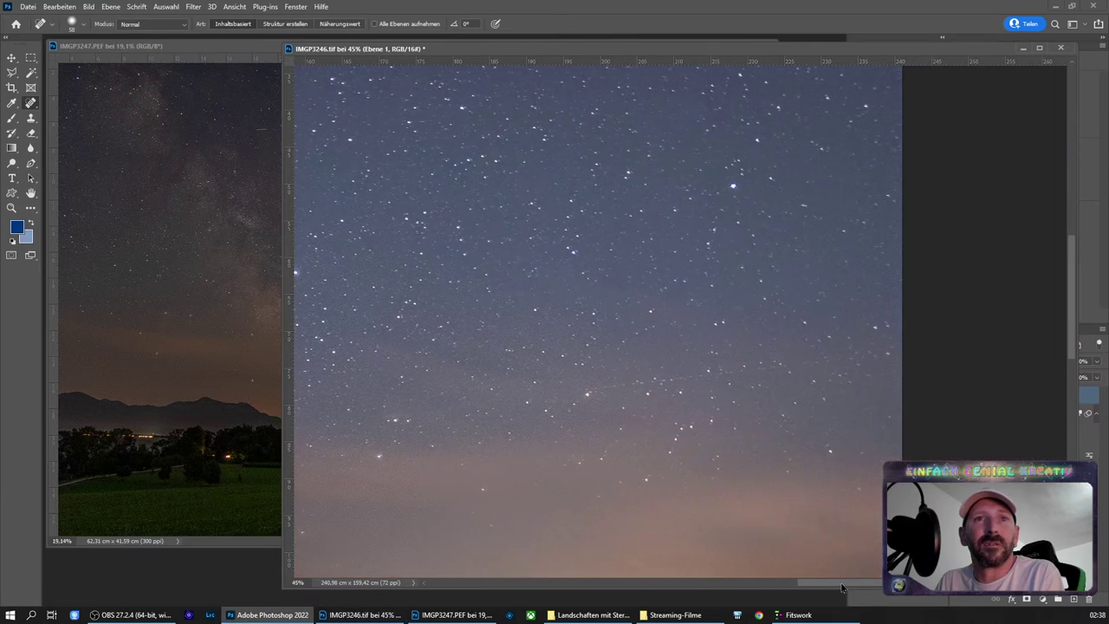
left_click_drag(579, 389, 899, 347)
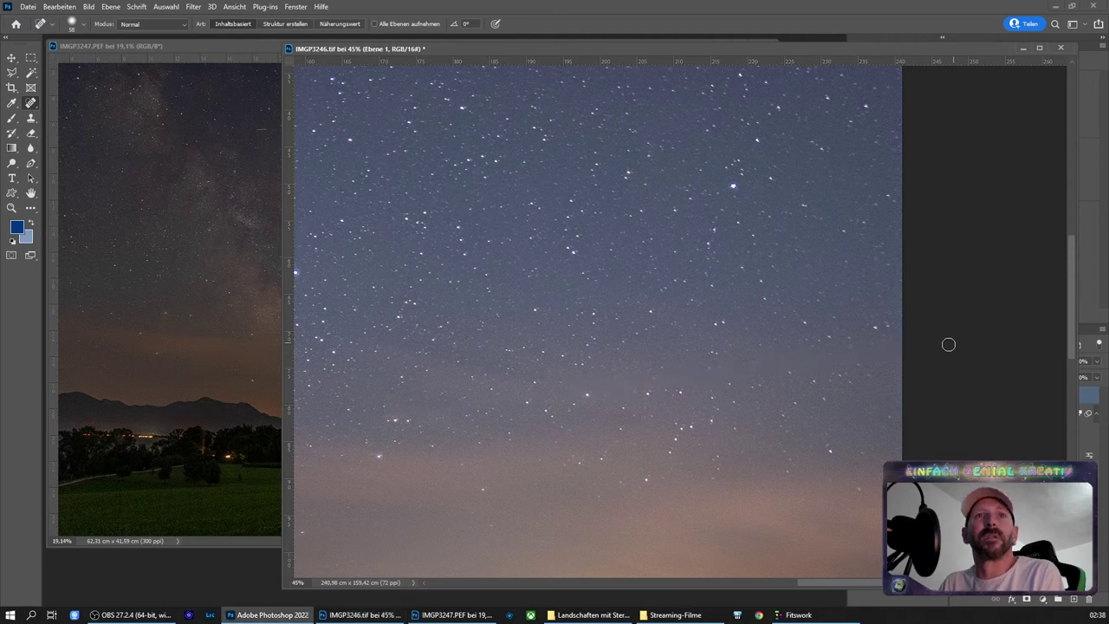
left_click(236, 7)
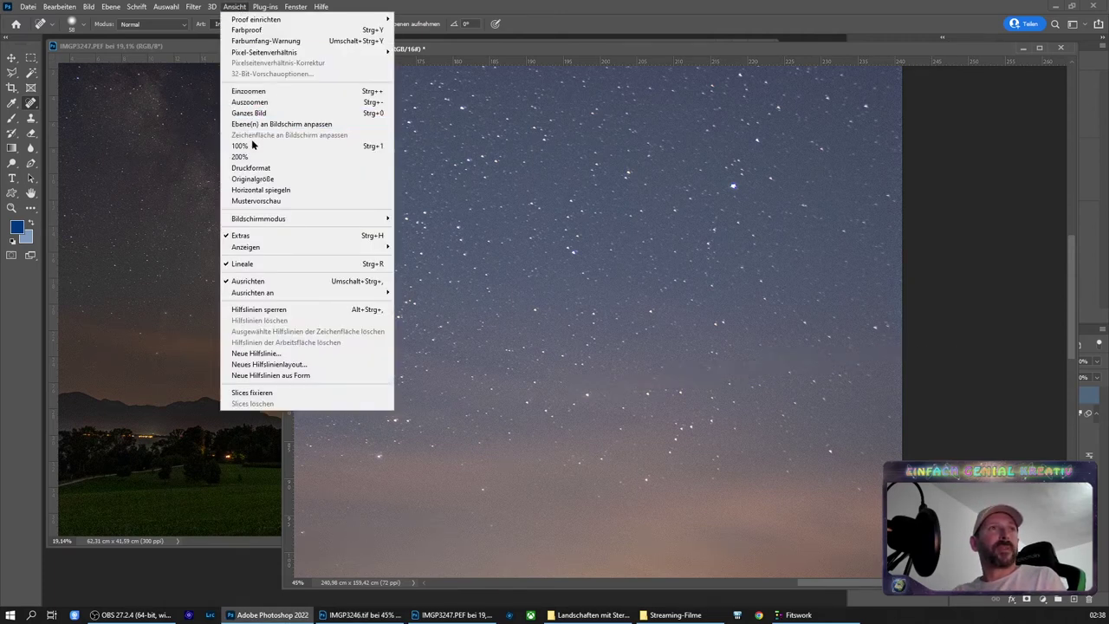
Fit the whole retouched image on screen with Ganzes Bild, then bring Fitswork forward
left_click(251, 112)
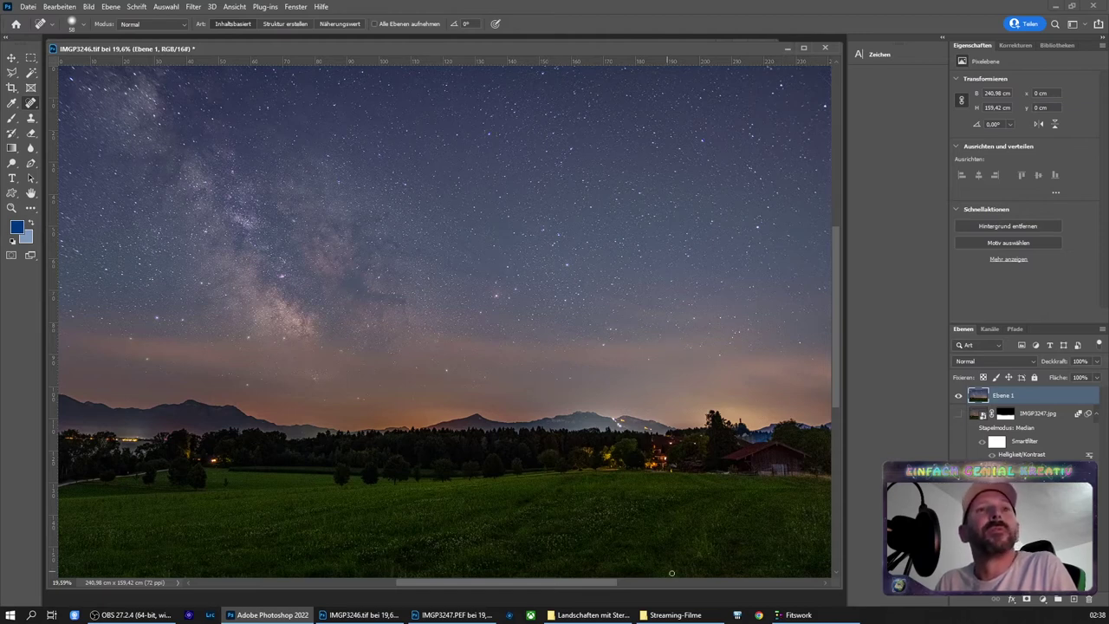
mouse_move(795, 615)
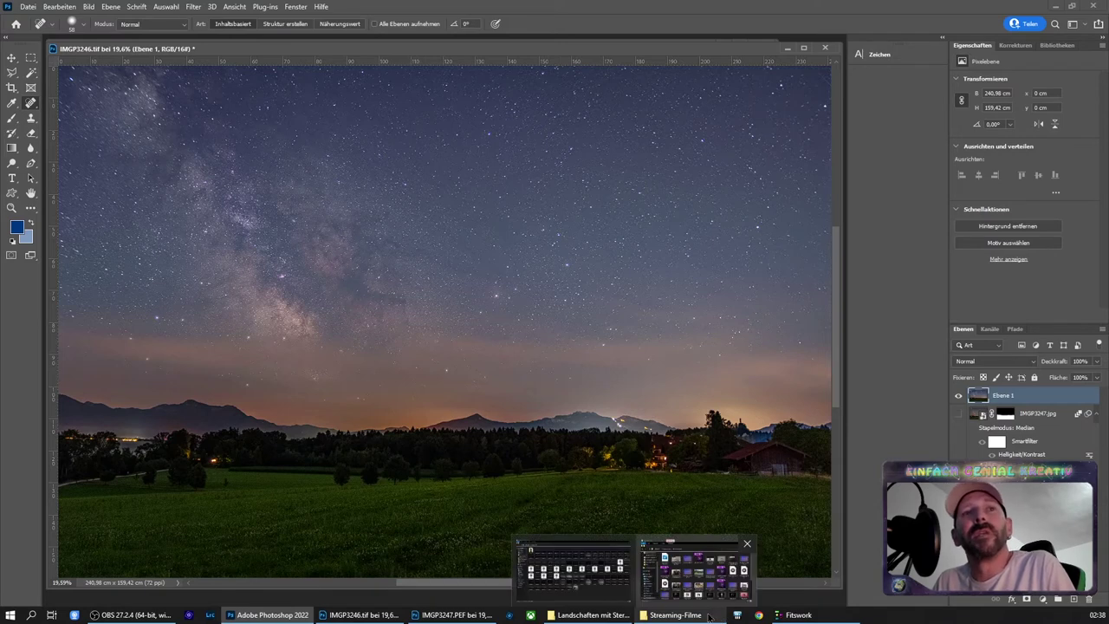
left_click(798, 615)
left_click(13, 19)
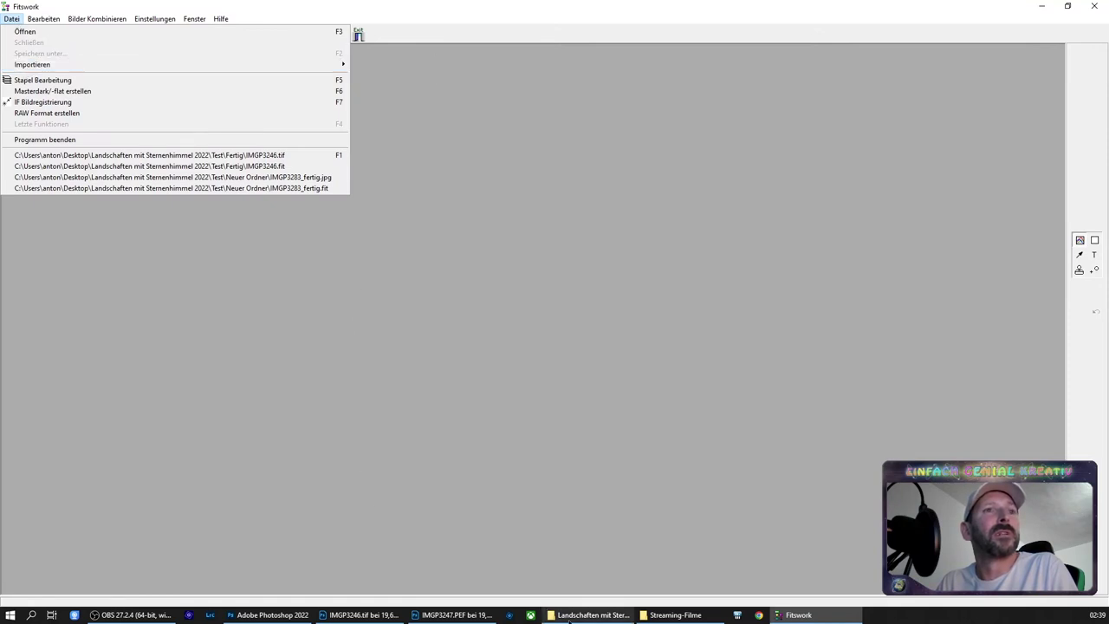
Open the Test source folder, then open Fitswork's Stapel Bearbeitung setup
left_click(589, 616)
double_click(142, 104)
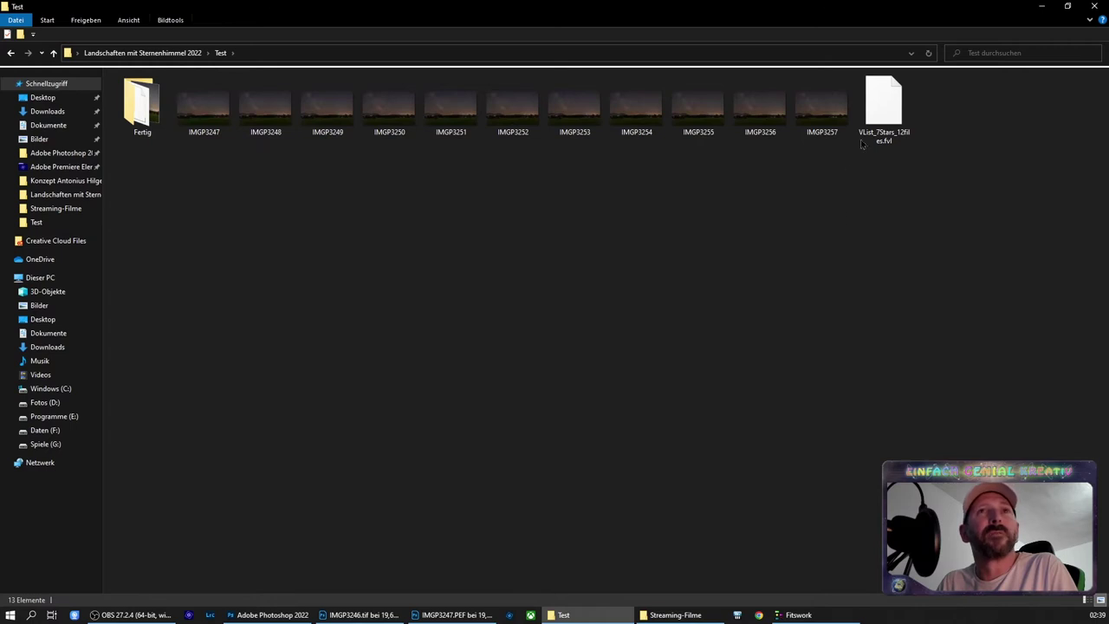
left_click(1042, 9)
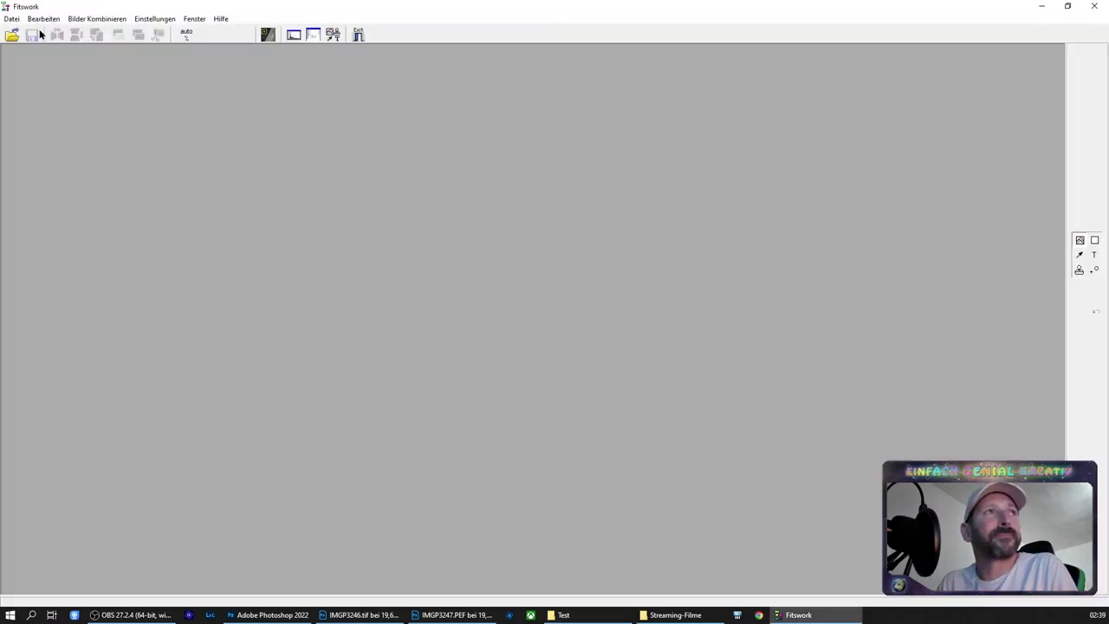
left_click(11, 19)
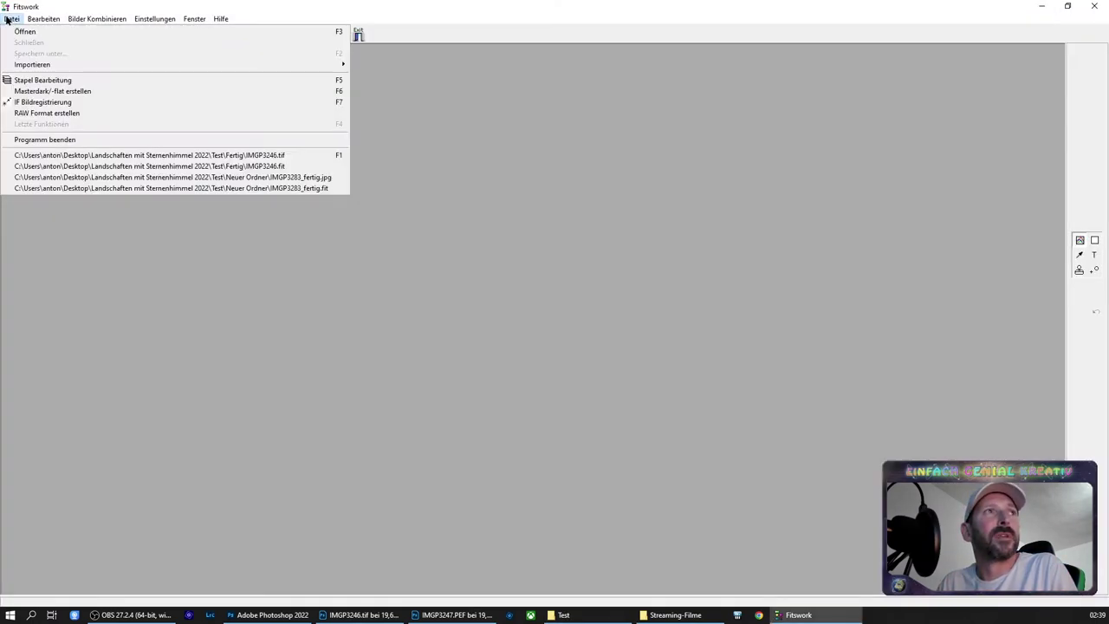
left_click(34, 81)
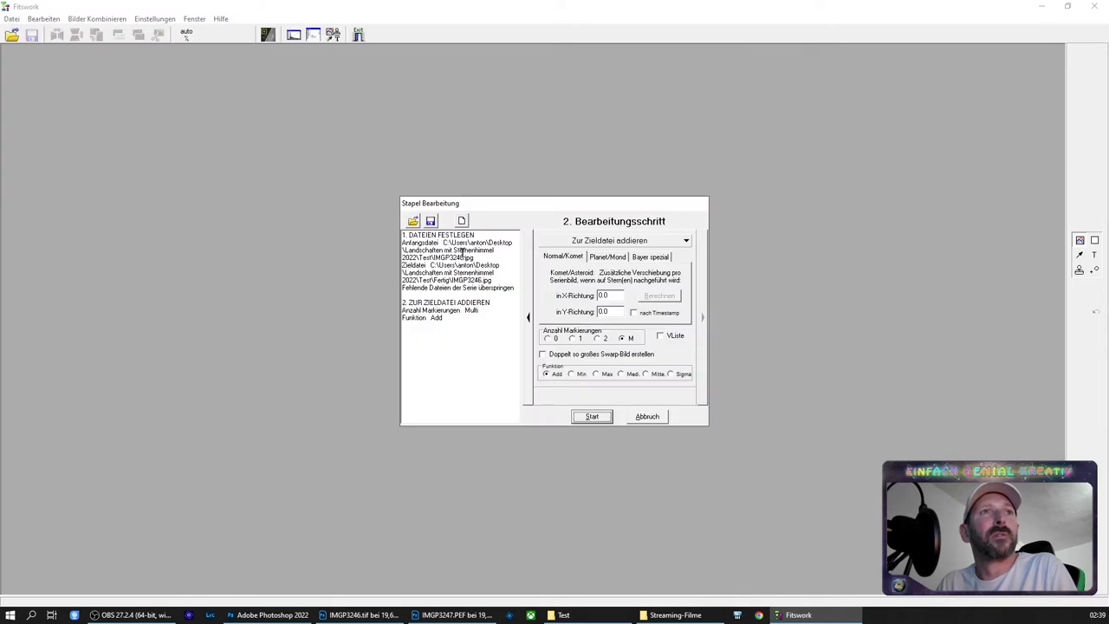
Set IMGP3247 as the starting file and the Fertig folder as the output location
left_click(530, 318)
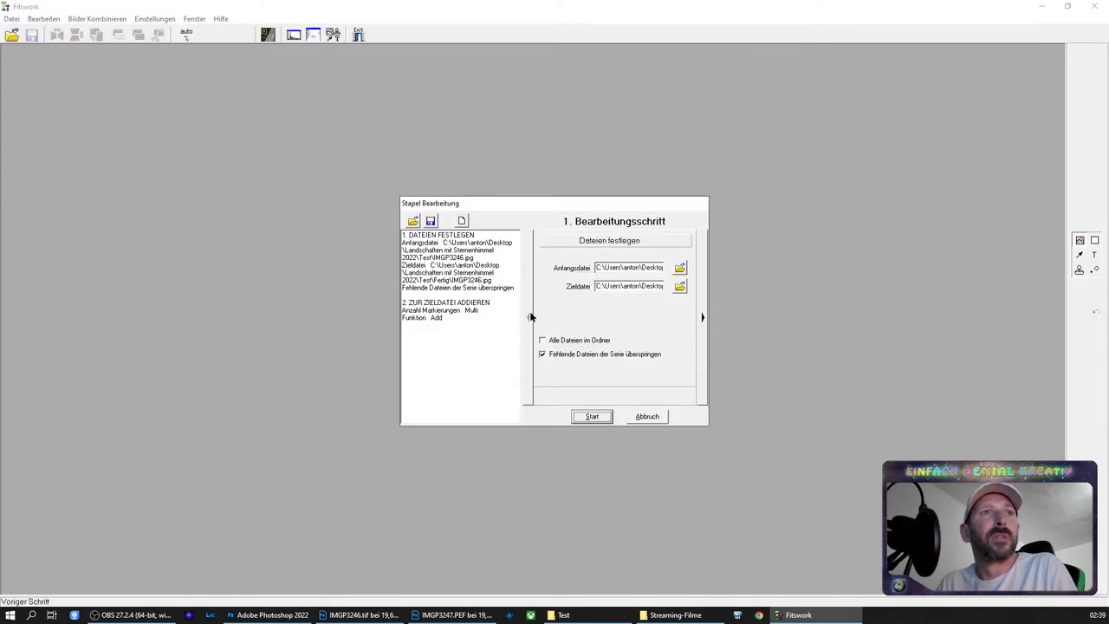
left_click(679, 268)
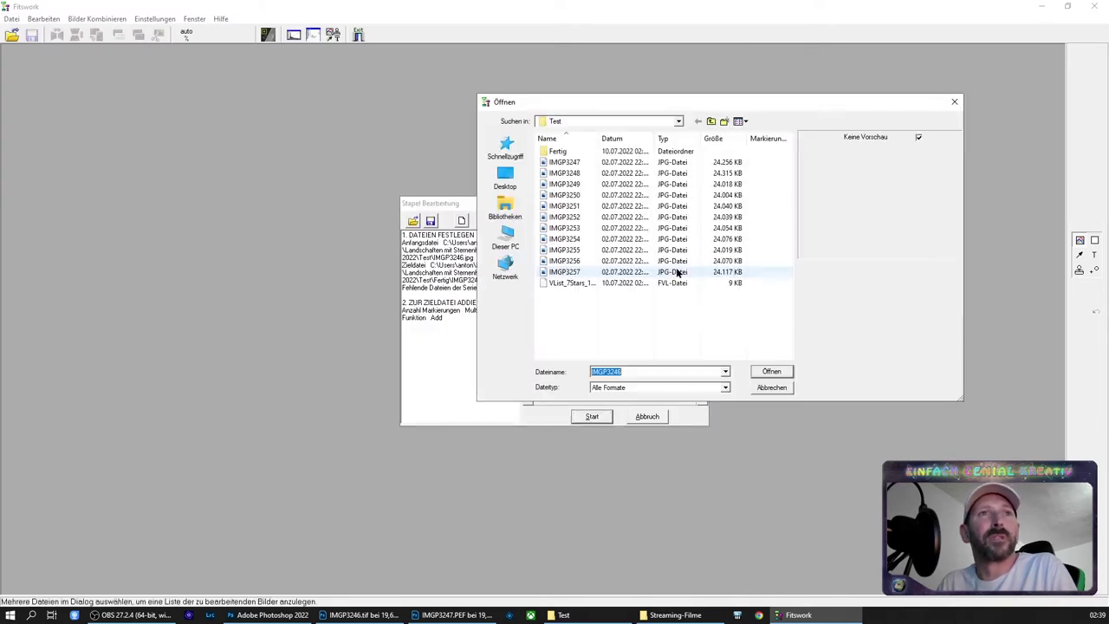
double_click(585, 163)
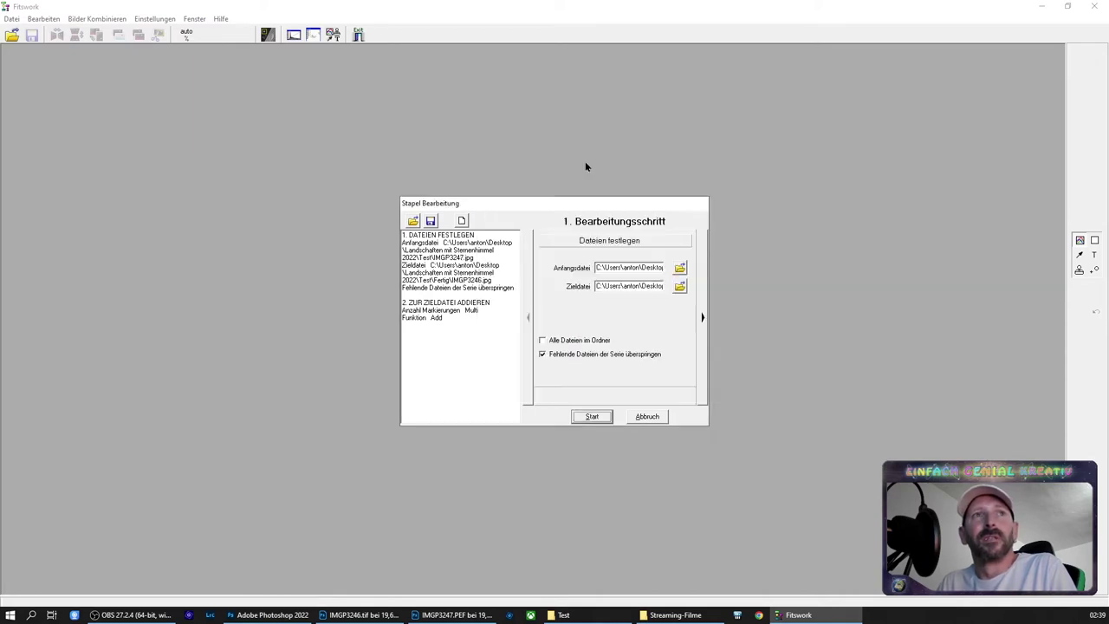
left_click(679, 286)
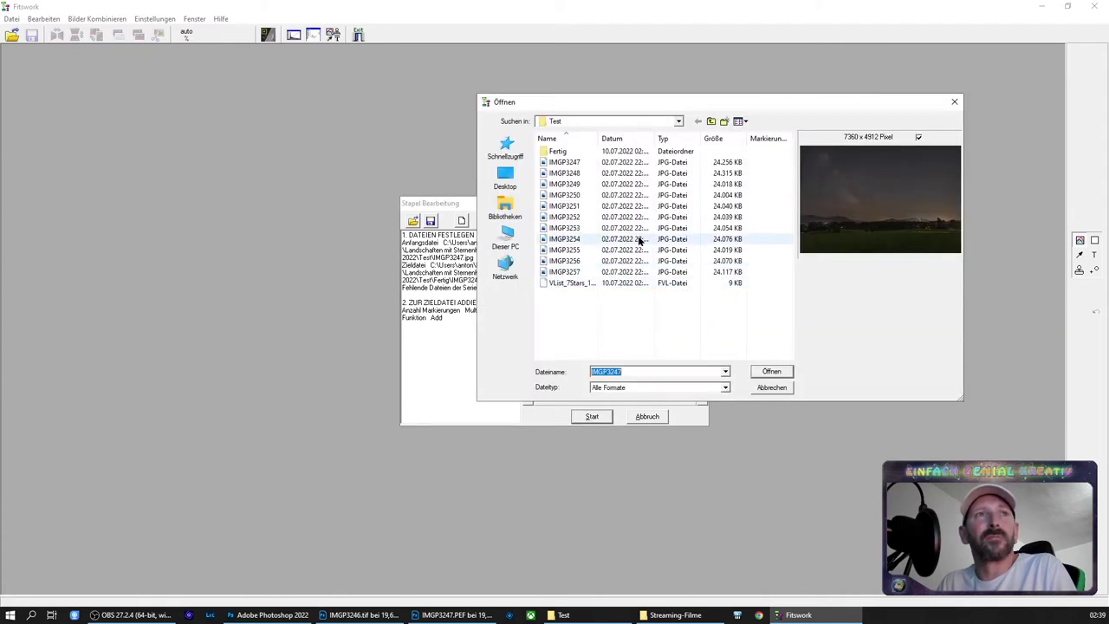
double_click(559, 152)
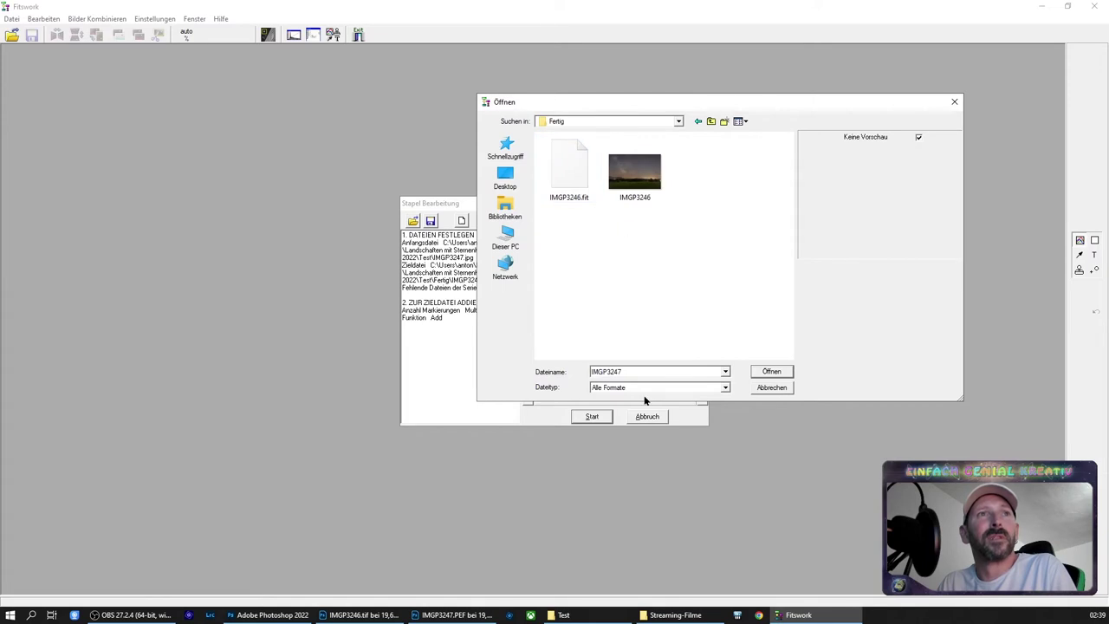
left_click(772, 370)
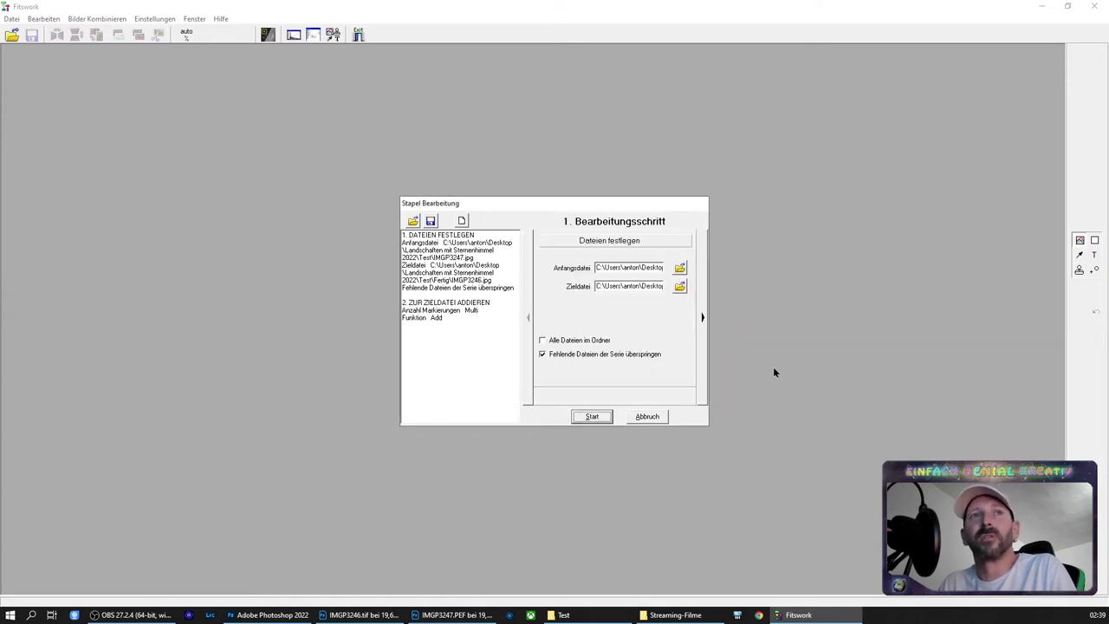
Choose the Sigma combine function and start the batch run
left_click(701, 318)
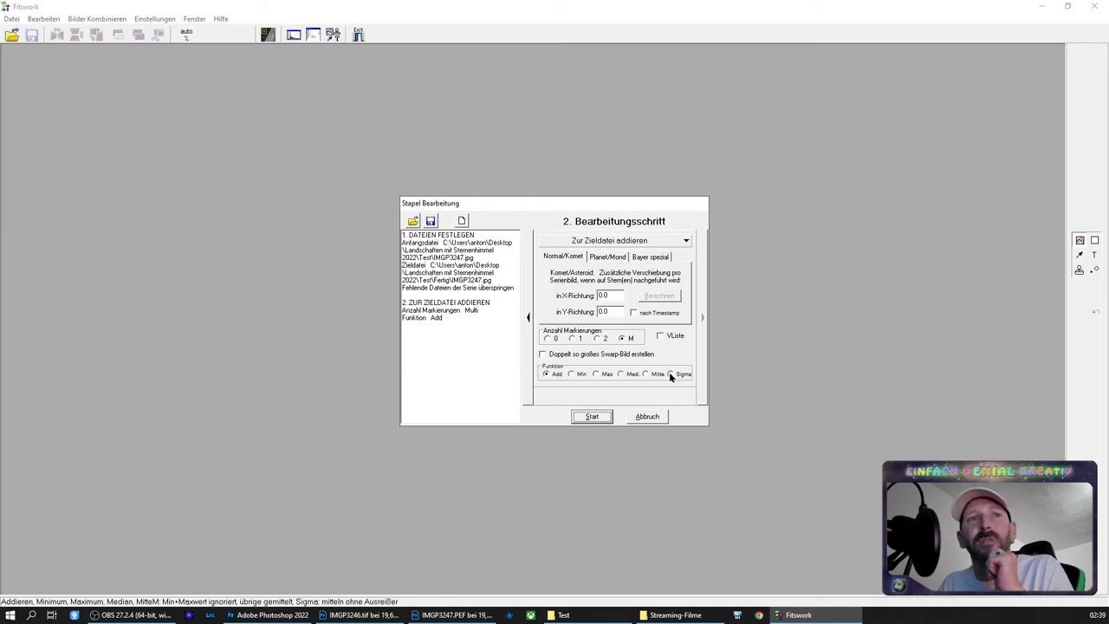
left_click(670, 374)
left_click(593, 417)
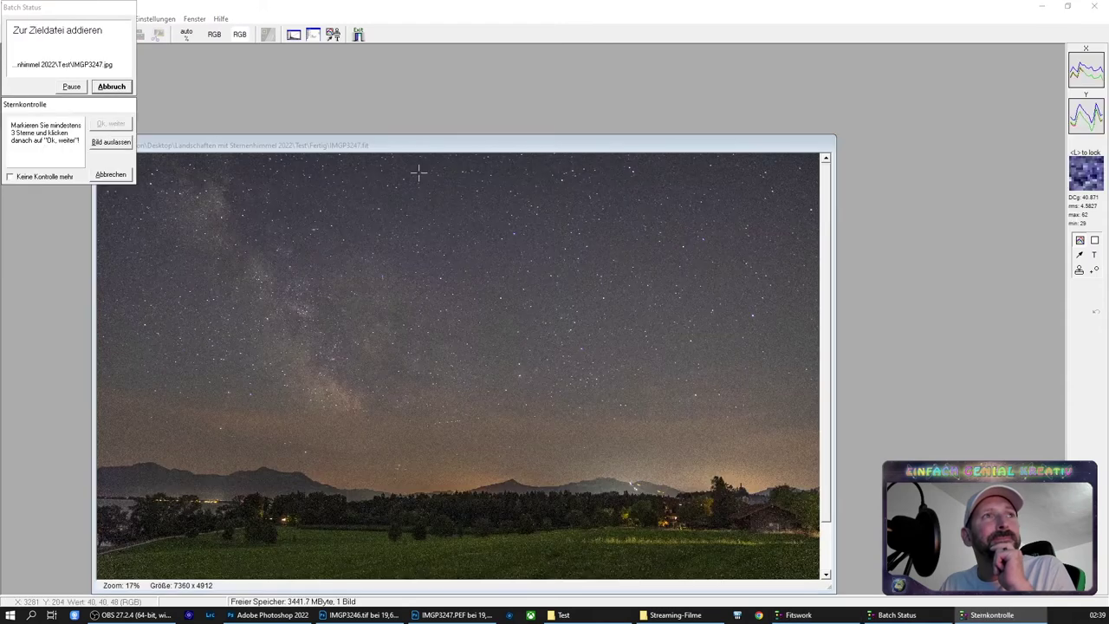
Move the image window into view and mark a reference star in the right sky
left_click_drag(483, 147, 667, 90)
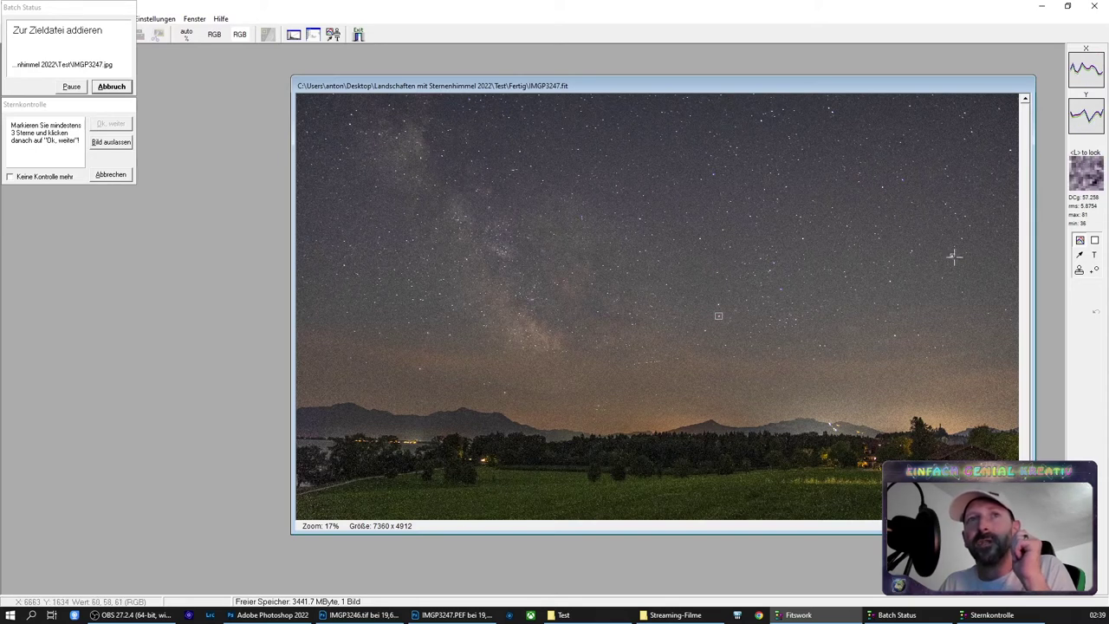
left_click(954, 257)
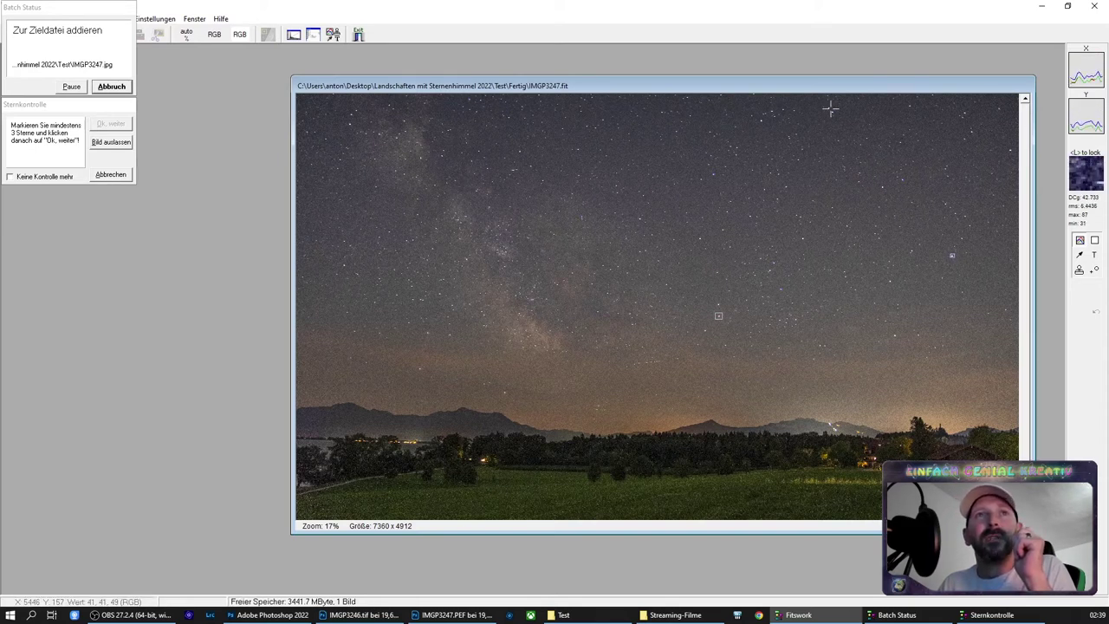
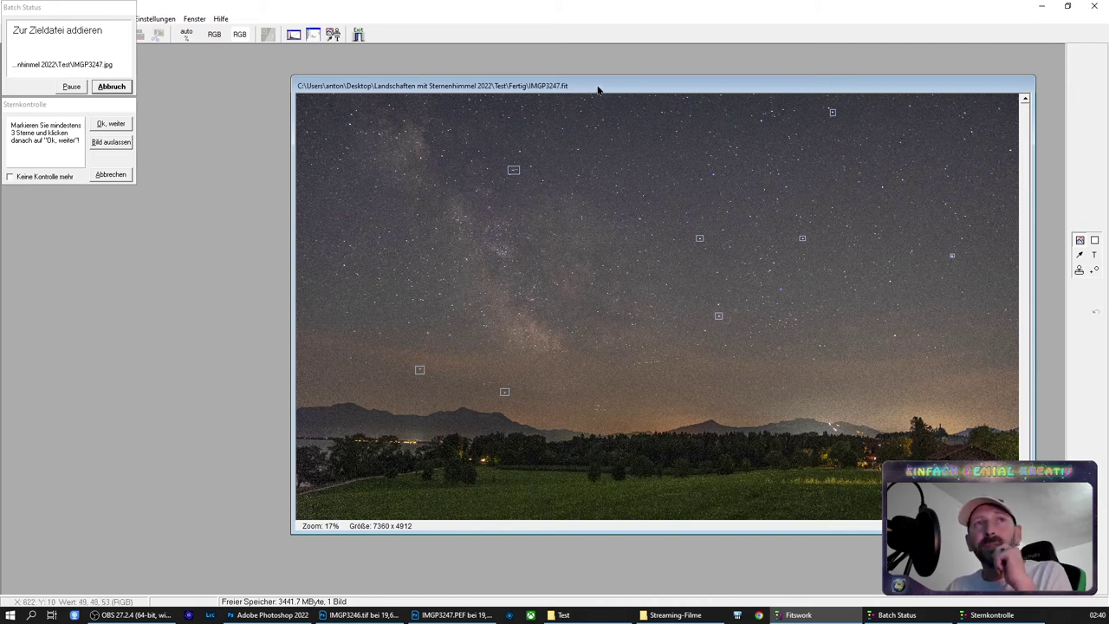
Confirm the marked alignment stars on frames IMGP3247 and IMGP3248 in Sternkontrolle
left_click_drag(598, 89, 624, 82)
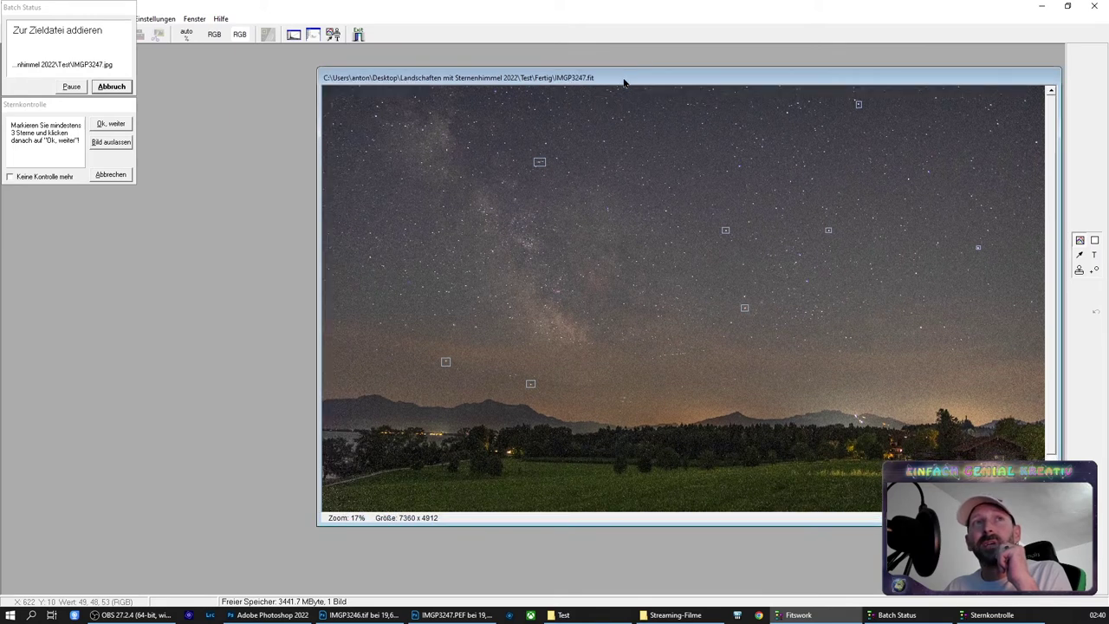
left_click_drag(624, 81, 654, 90)
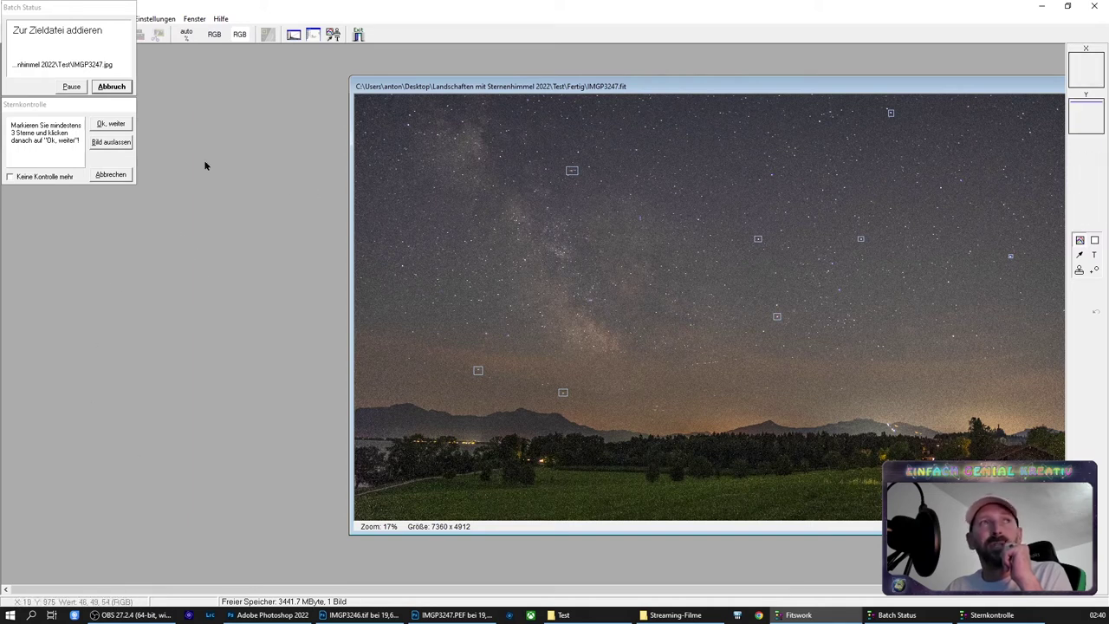
left_click(111, 124)
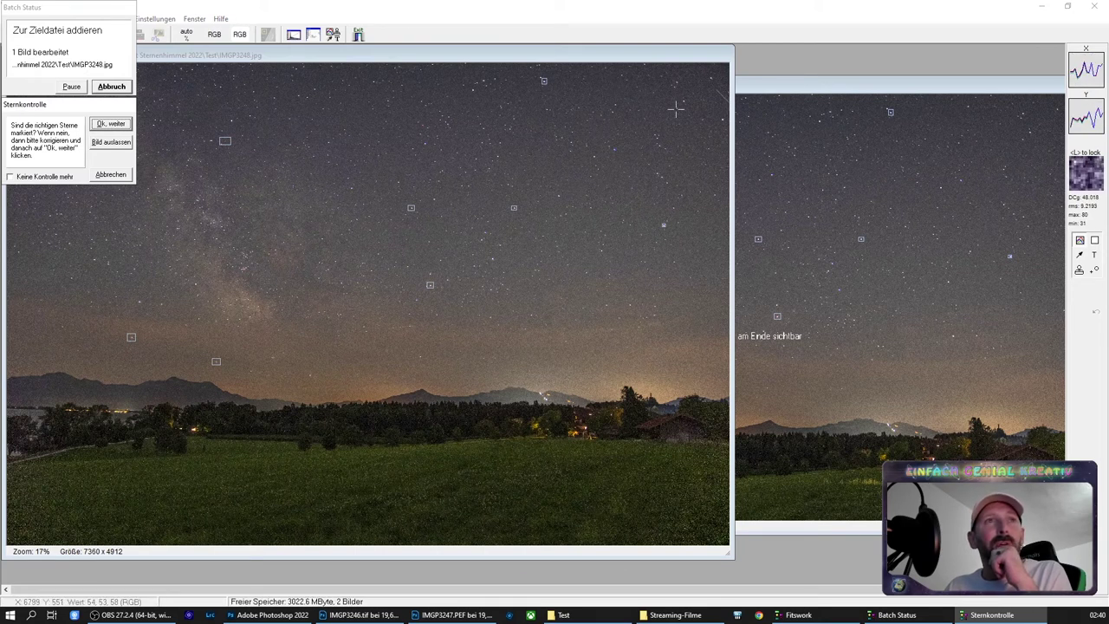
left_click_drag(681, 57, 991, 185)
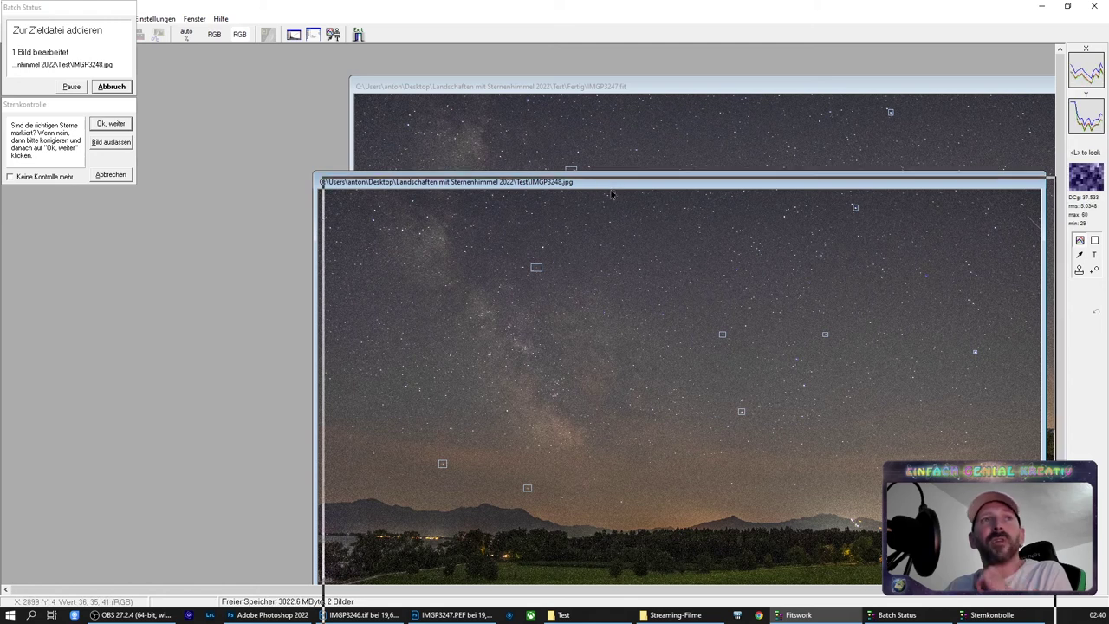
mouse_move(598, 189)
left_mouse_down()
mouse_move(849, 132)
mouse_move(447, 73)
left_mouse_up()
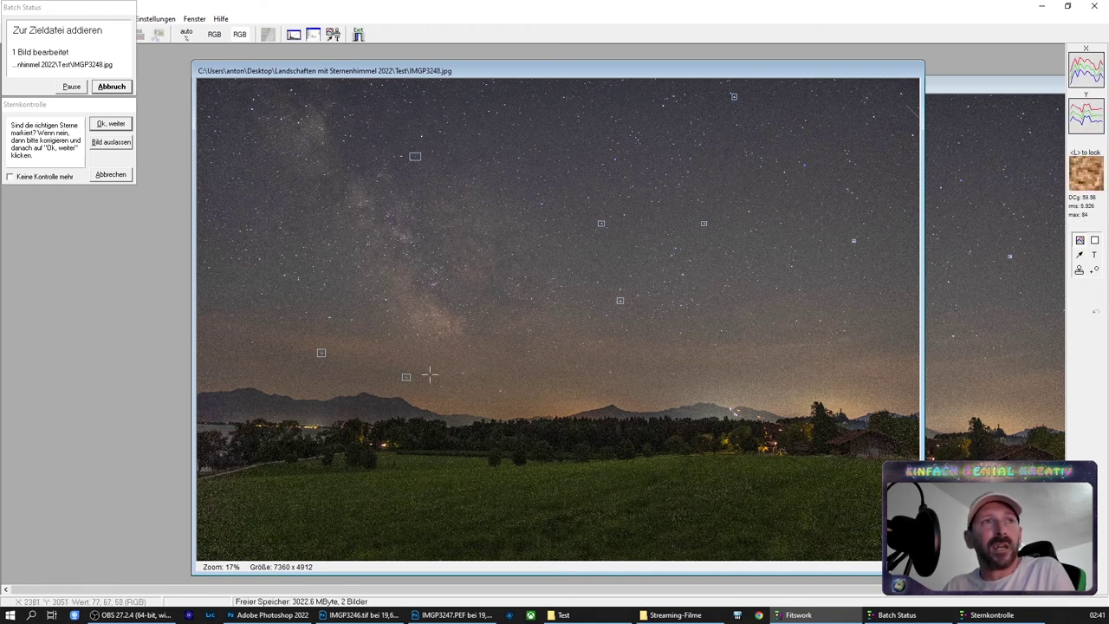
left_click(121, 124)
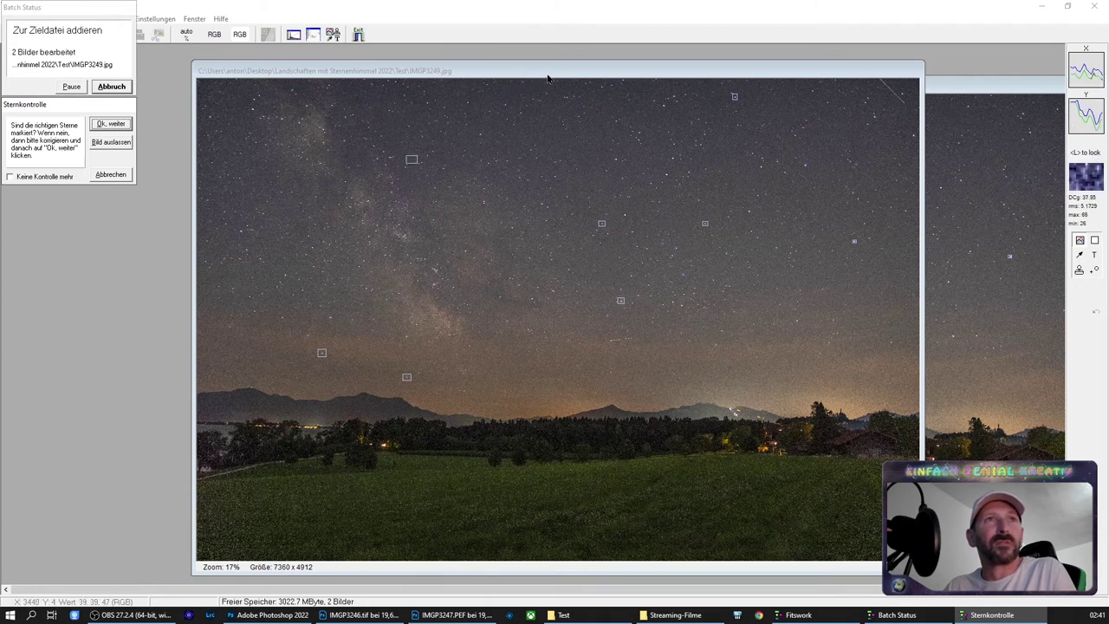
Confirm the marked alignment stars on frames IMGP3249 and IMGP3250
left_click_drag(557, 78, 591, 249)
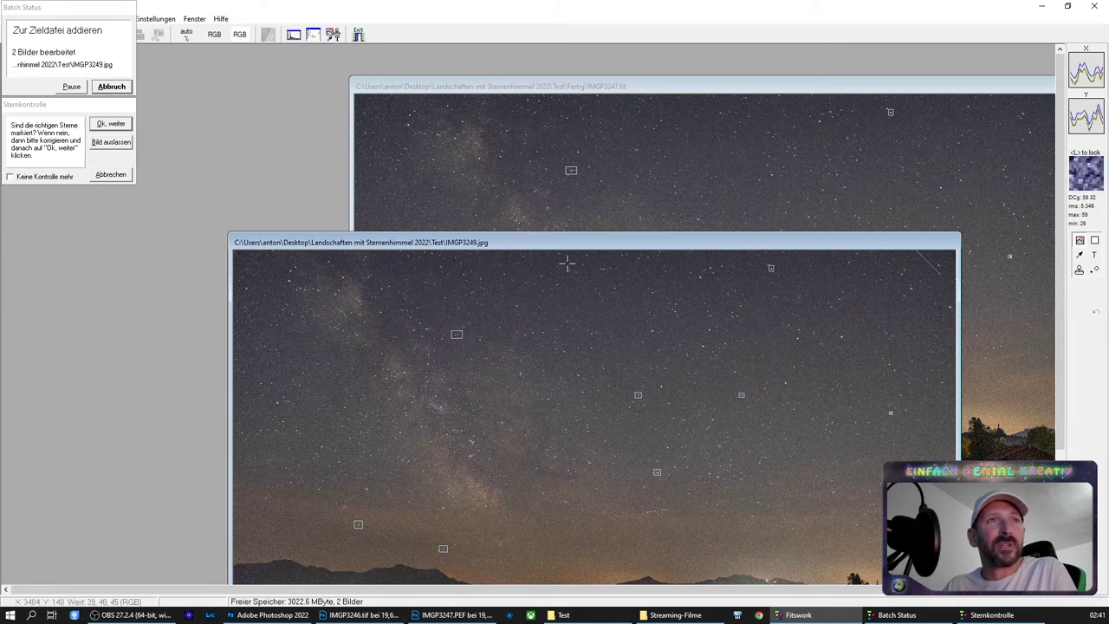
left_click_drag(587, 243, 507, 76)
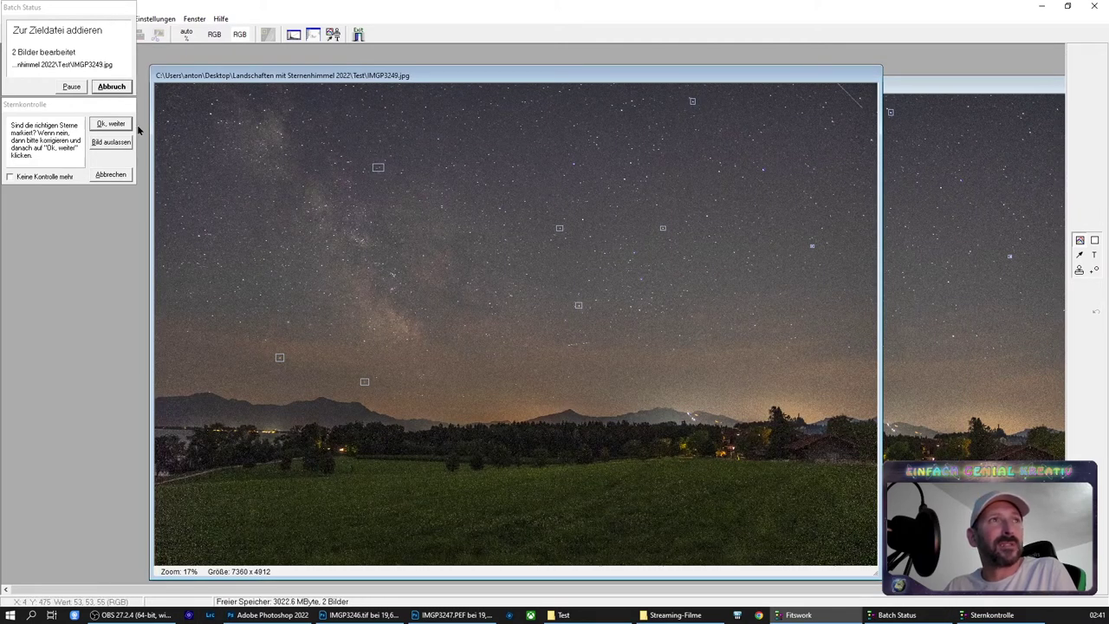
left_click(111, 124)
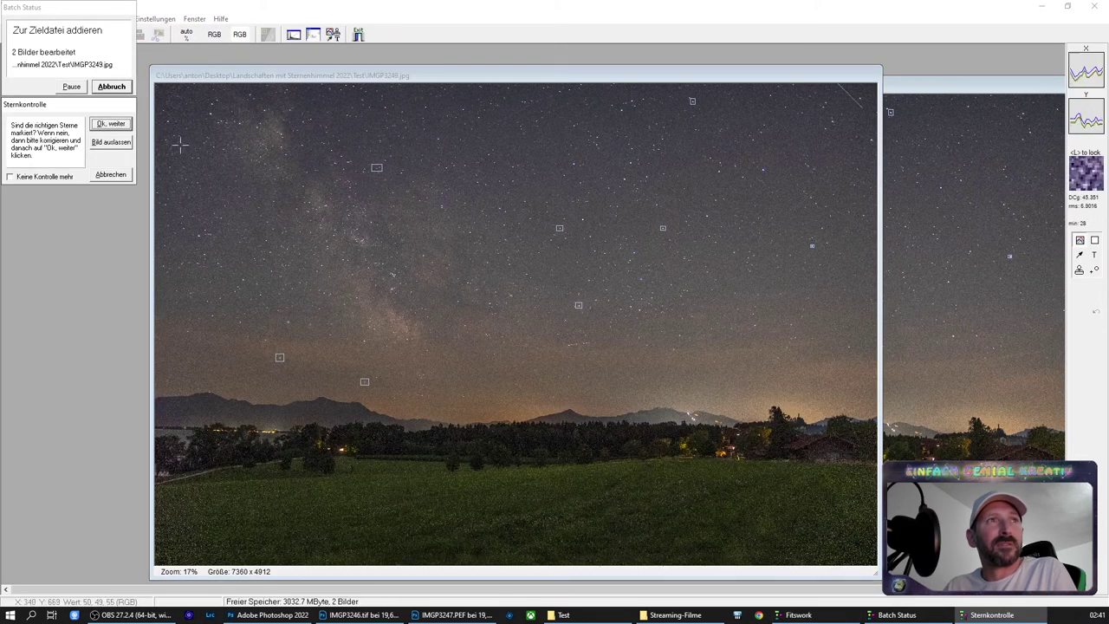
left_click(112, 124)
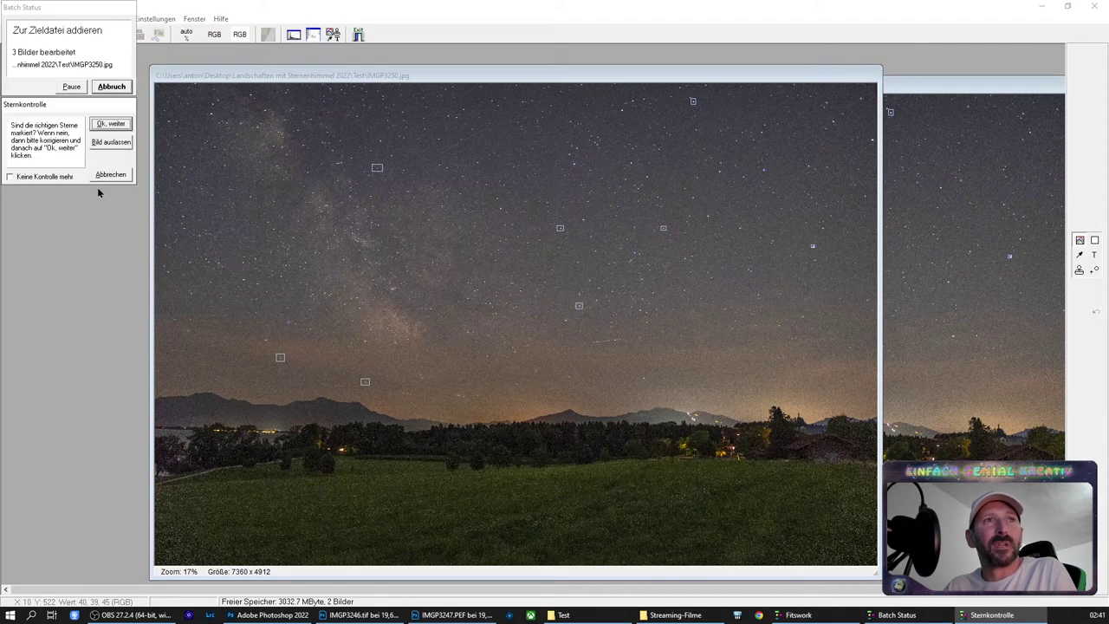
left_click(117, 124)
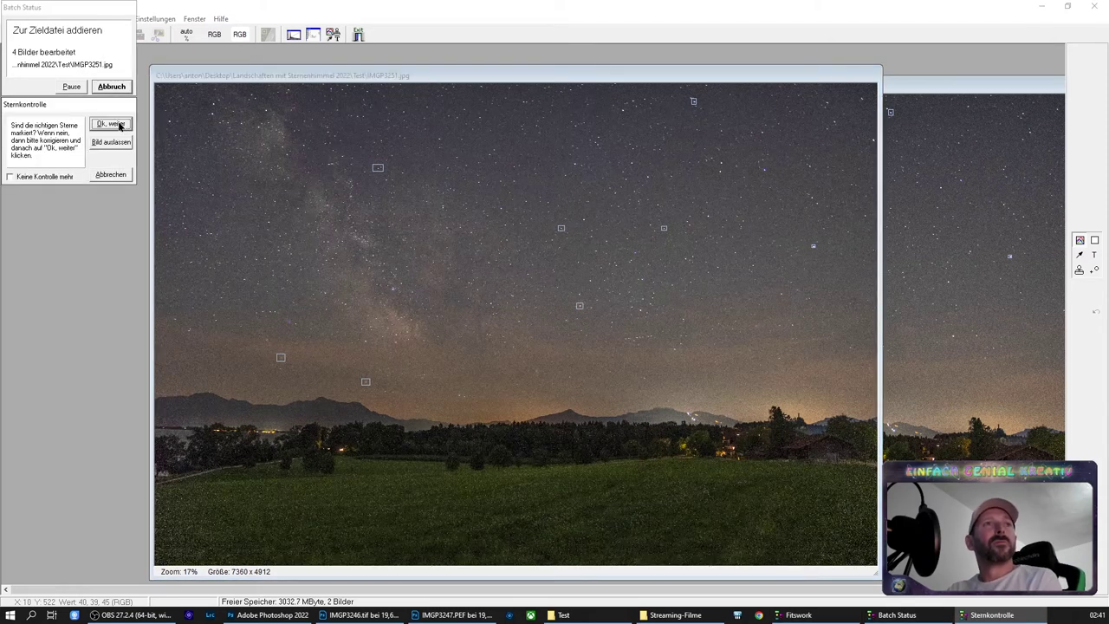
Confirm IMGP3251's stars, answer Yes to both prompts, and stack all 11 frames unchecked
left_click(103, 127)
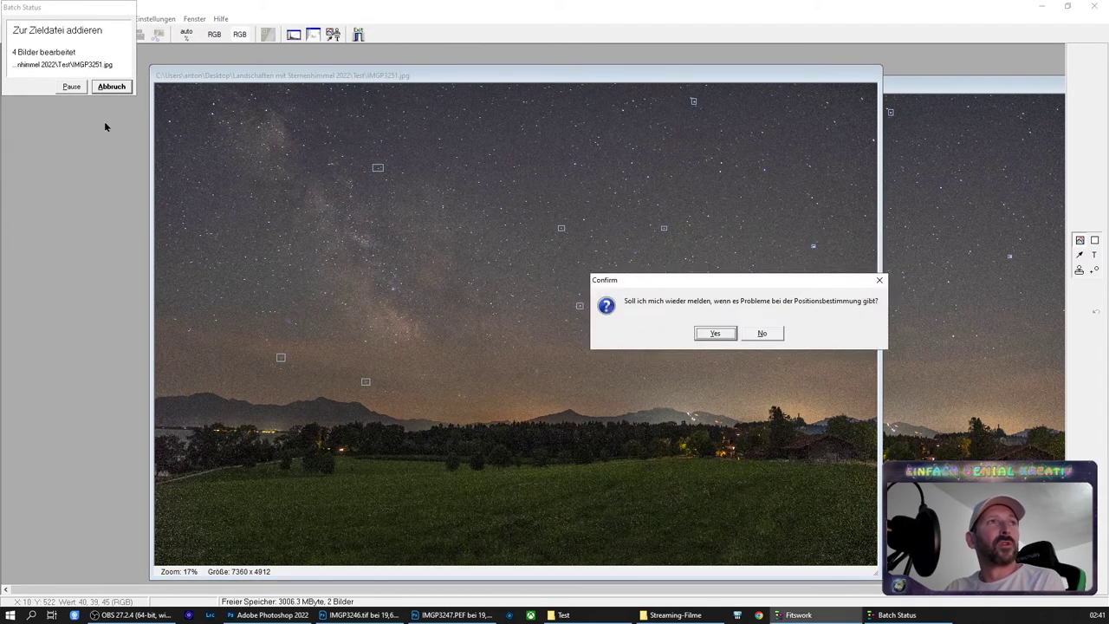
left_click(715, 336)
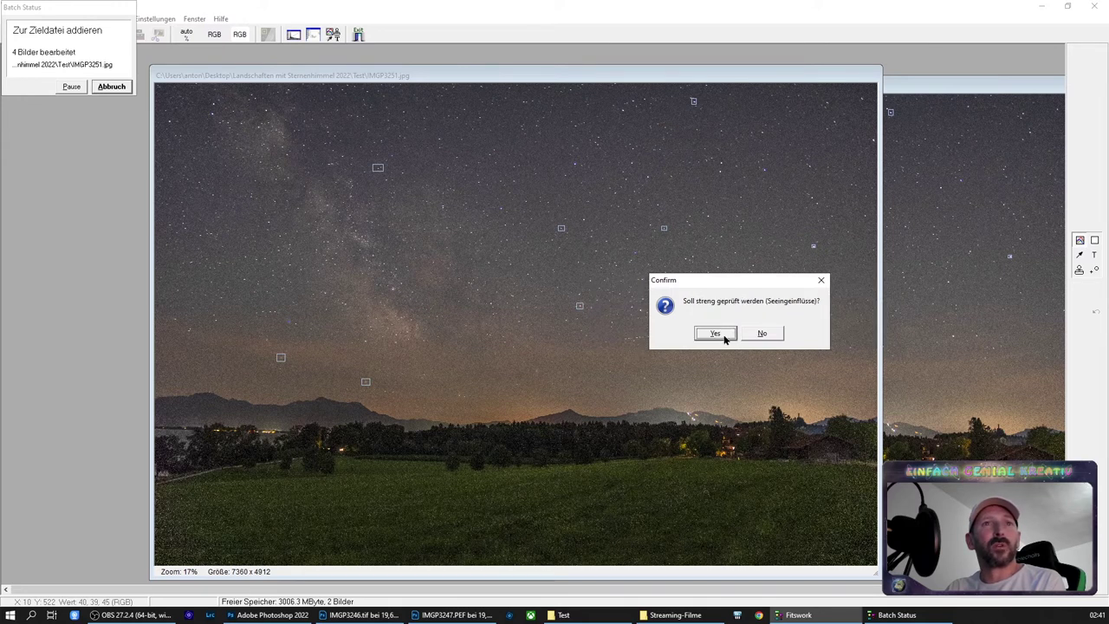
left_click(724, 336)
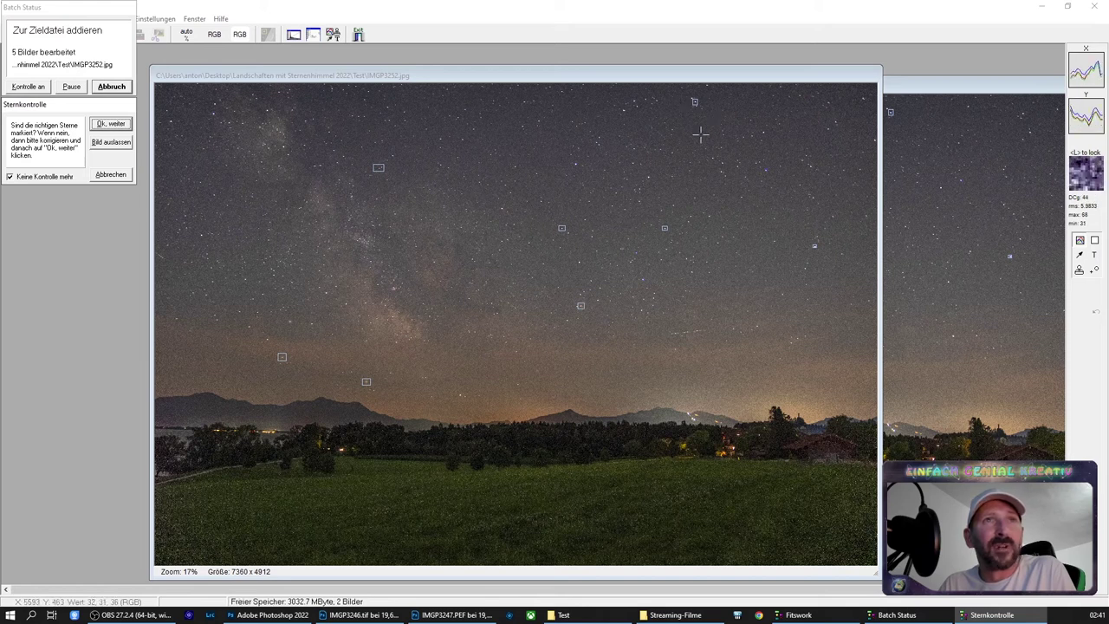
left_click(108, 124)
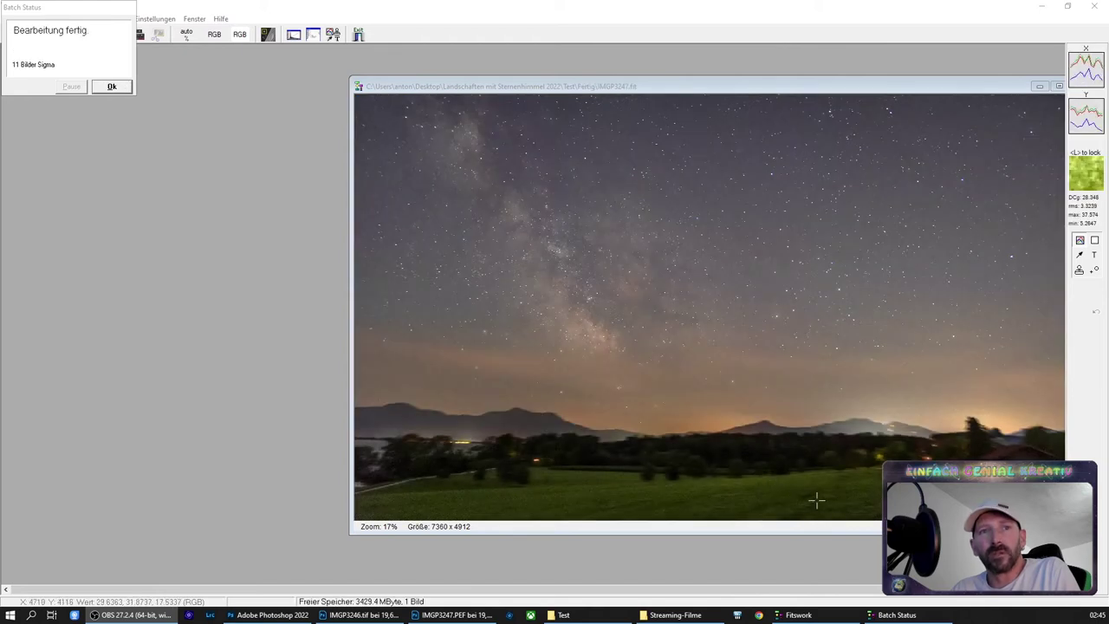
Dismiss the batch report and save the stacked result as TIFF IMGP3247.tif
left_click(112, 87)
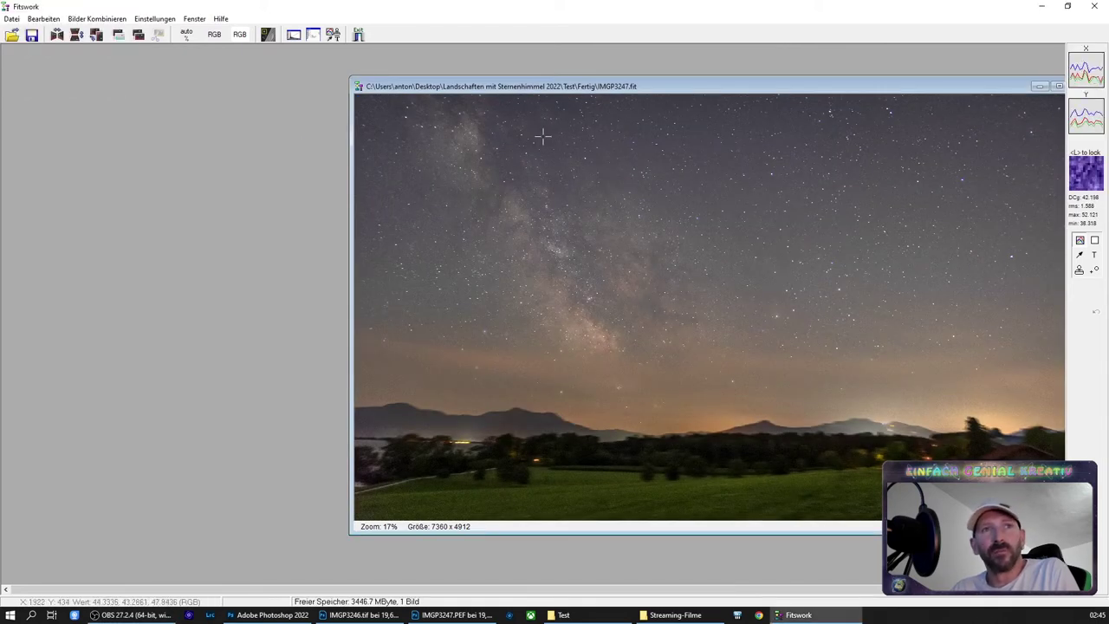
left_click(12, 20)
left_click(39, 53)
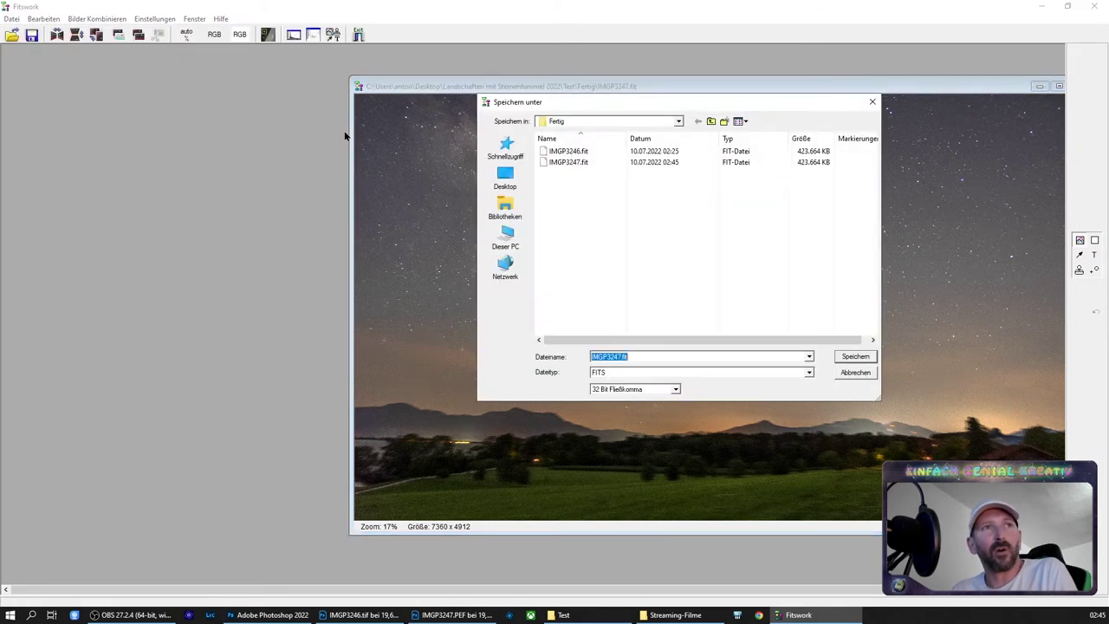
left_click(645, 373)
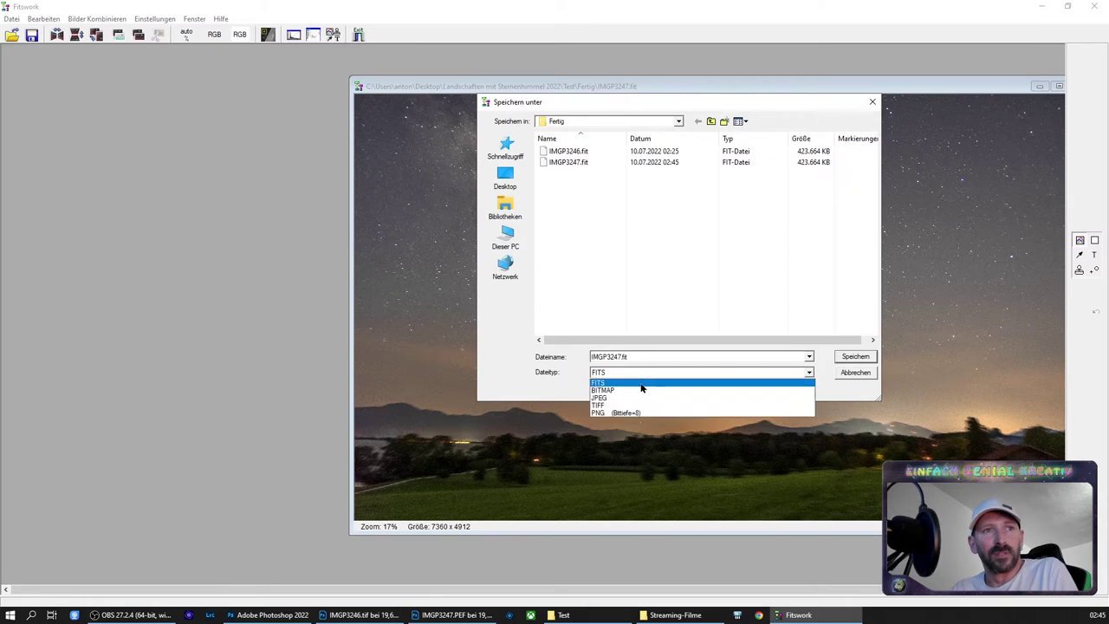
left_click(636, 404)
left_click(853, 357)
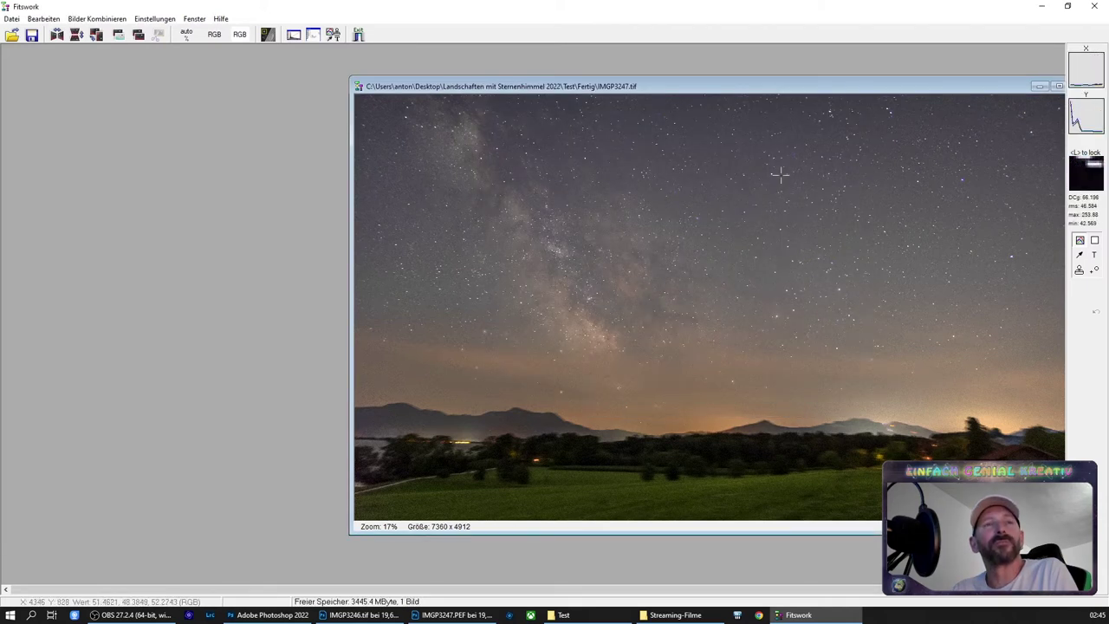
Close the saved TIFF image window and minimize Fitswork
left_click_drag(996, 90, 902, 83)
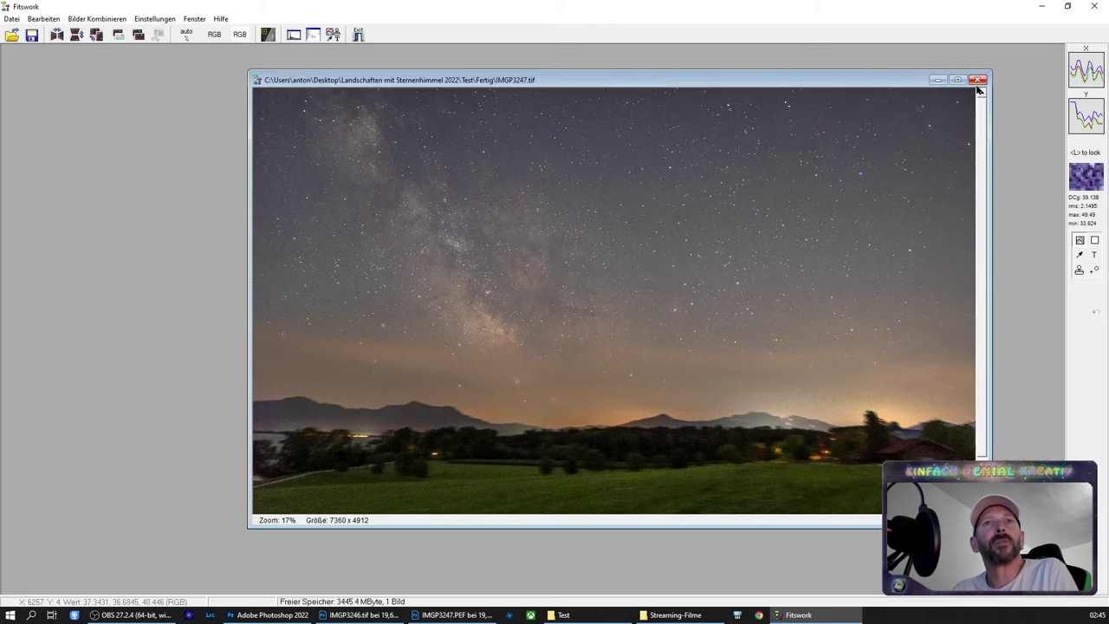
left_click(978, 83)
left_click(1039, 7)
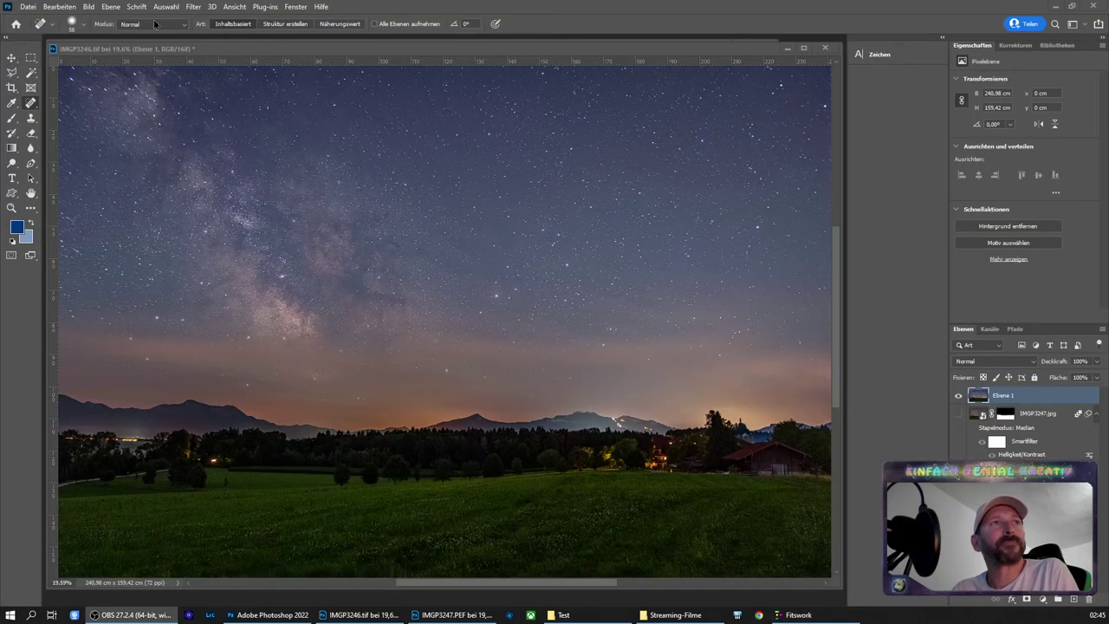
Open IMGP3247.tif from the Test > Fertig folder in Photoshop by drag and drop
left_click(558, 615)
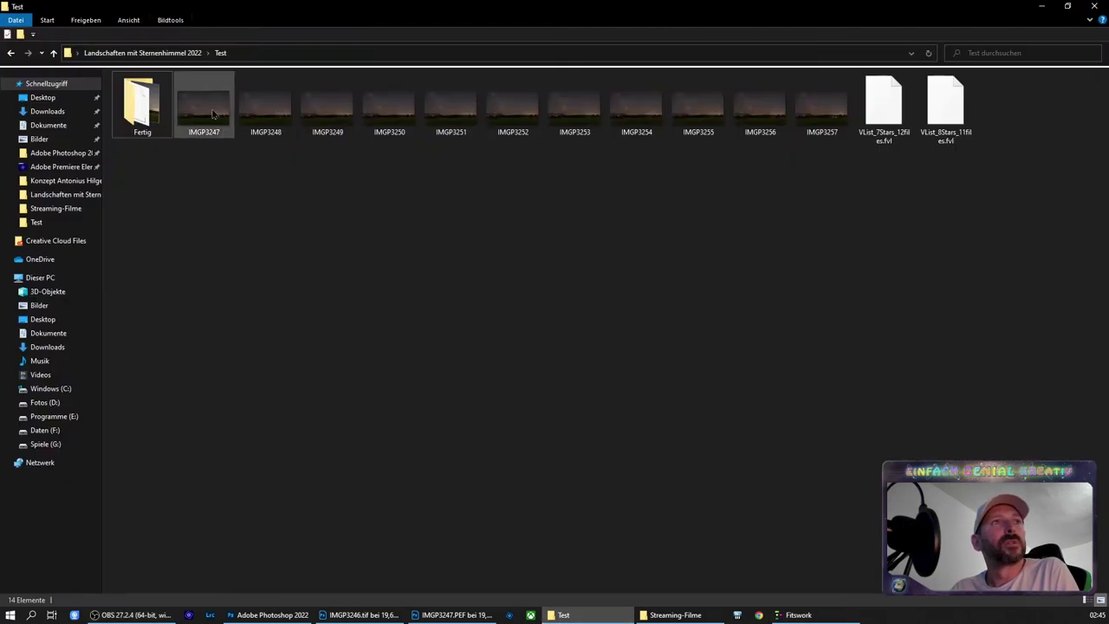
left_click(161, 110)
double_click(160, 110)
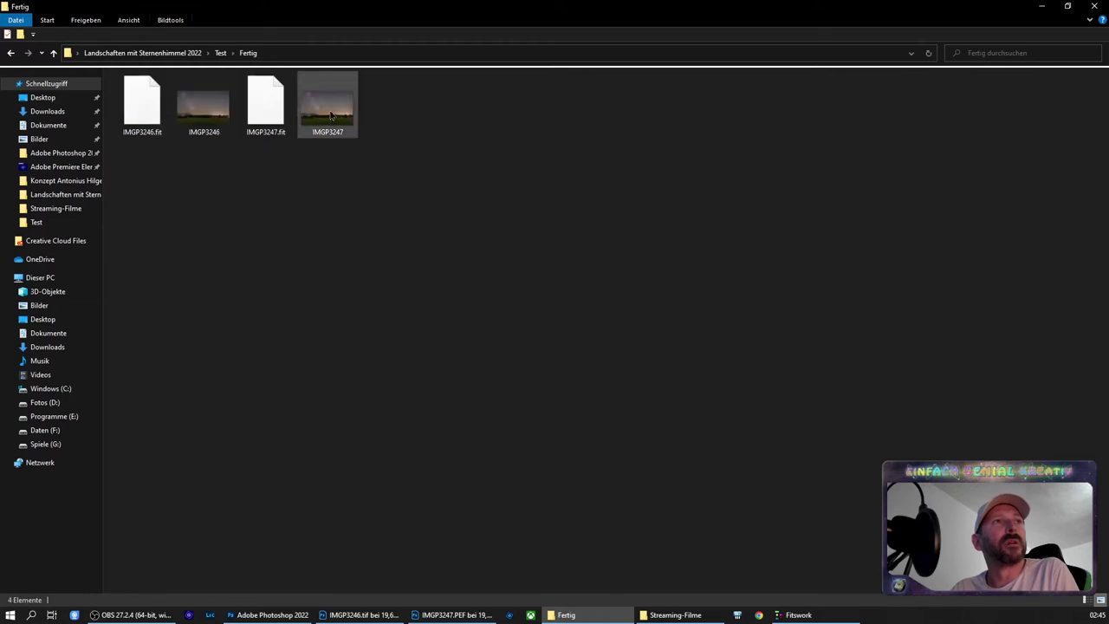
left_click_drag(331, 116, 442, 610)
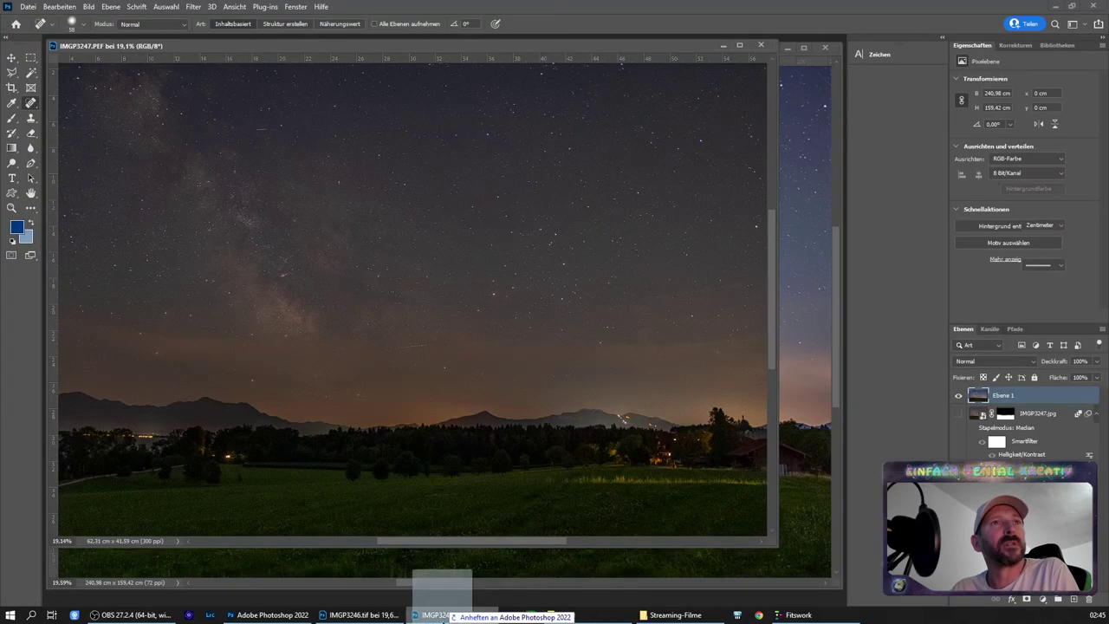
left_click_drag(444, 611, 794, 43)
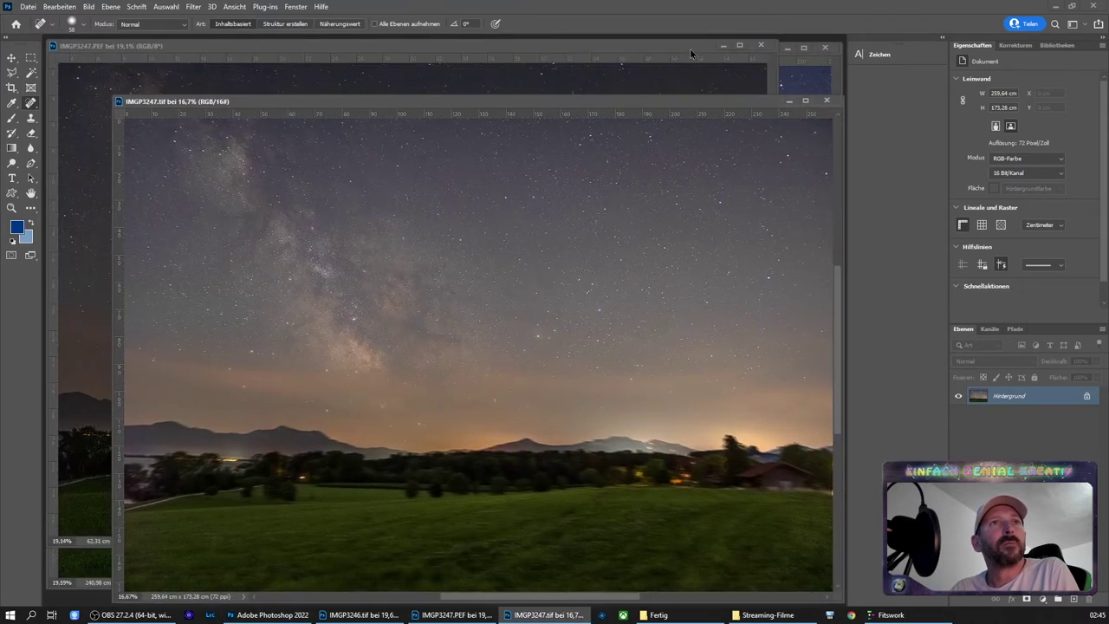
Close the IMGP3247.PEF document without saving changes
left_click(691, 54)
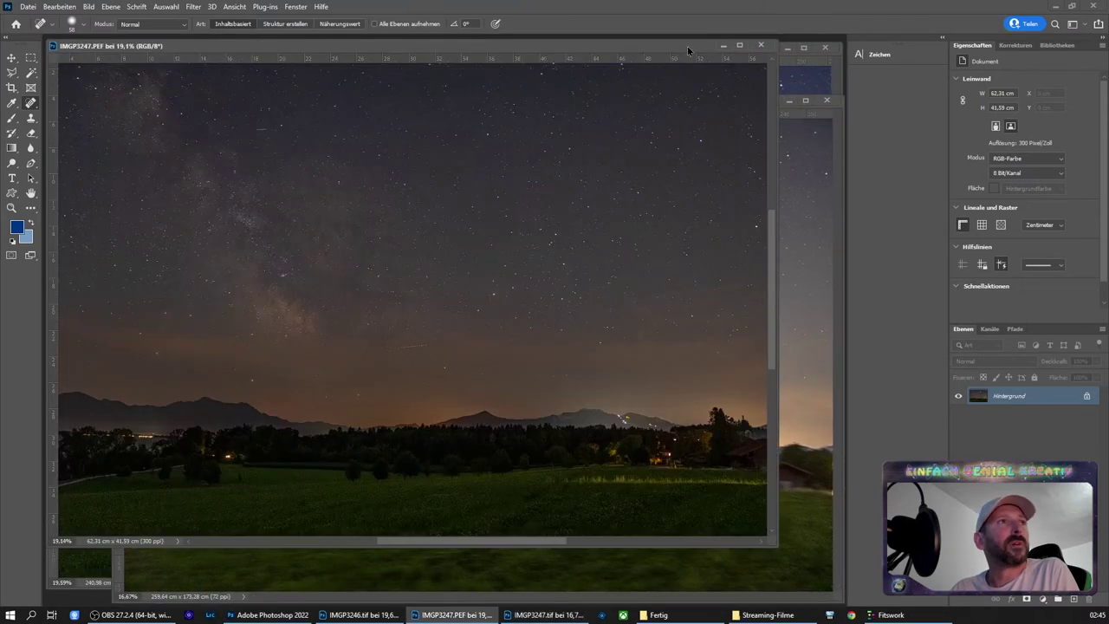
left_click(762, 46)
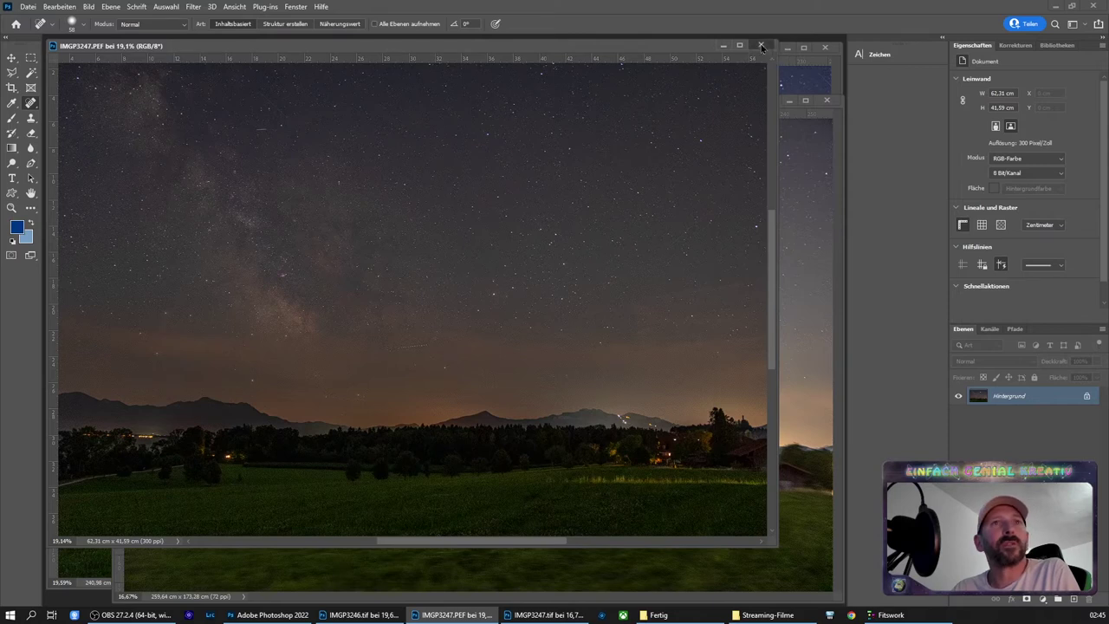
left_click(581, 241)
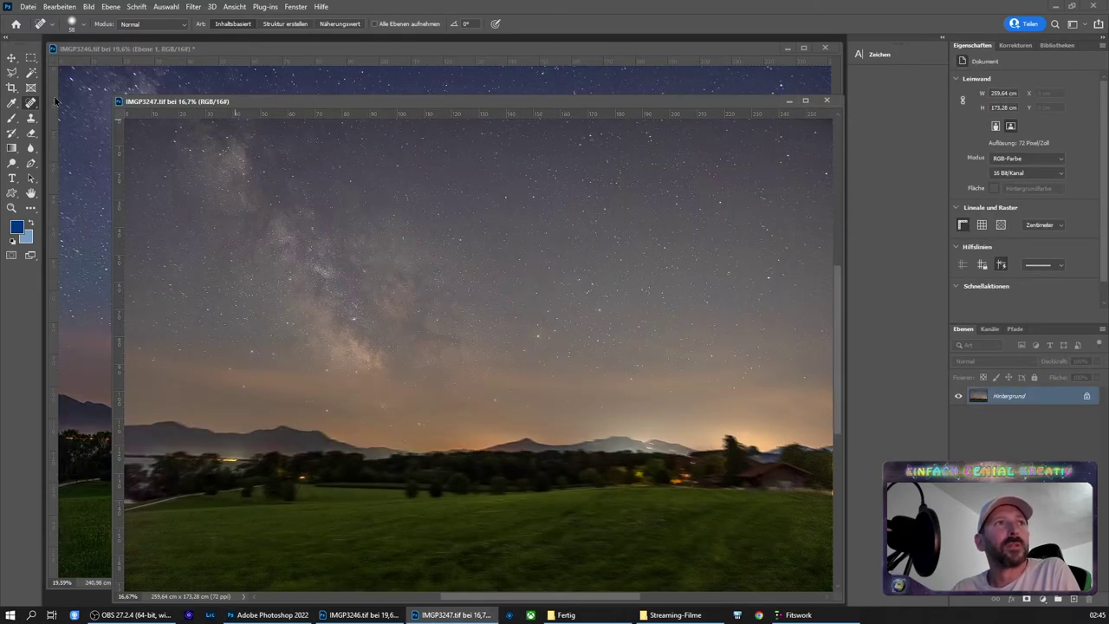
Drag the stacked sky into IMGP3246 as the new layer Ebene 2
left_click(12, 57)
left_click_drag(312, 184, 164, 92)
left_click_drag(195, 131, 261, 211)
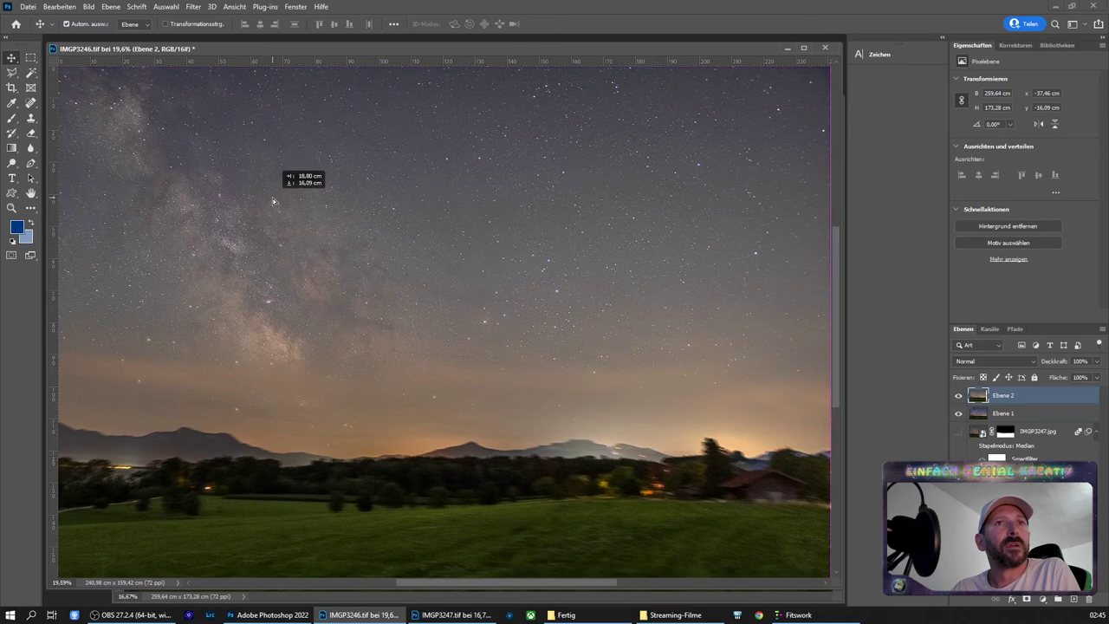
left_click_drag(271, 200, 270, 191)
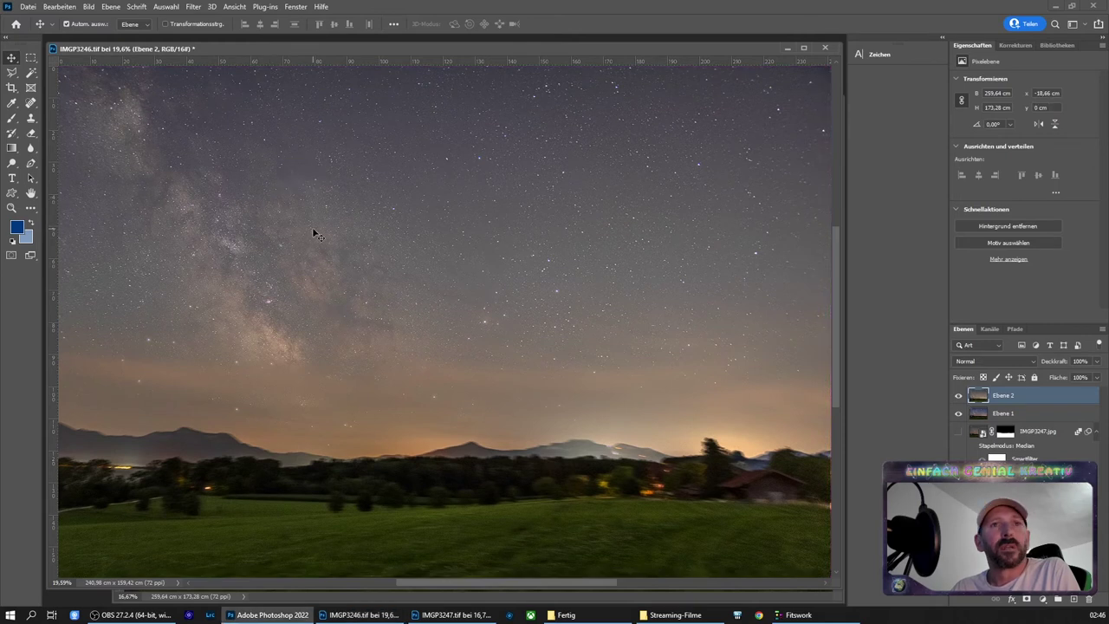
Align Ebene 2's stars with Ebene 1 at 50% opacity, then restore 100% opacity
left_click(959, 396)
left_click(959, 396)
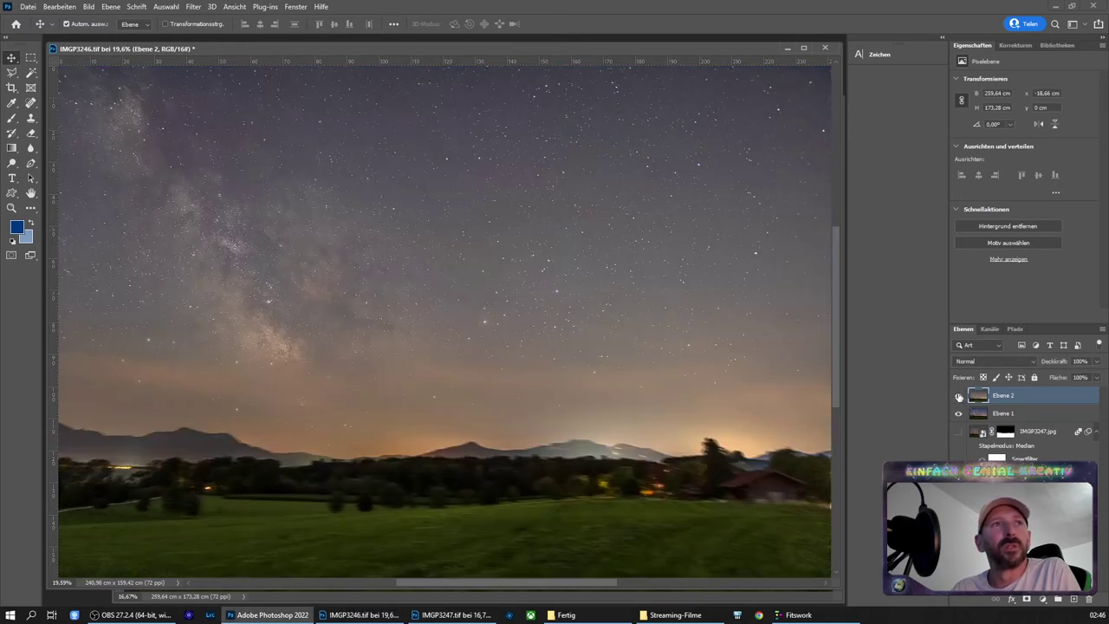
left_click(959, 395)
key("shift+Right")
key("shift+Up")
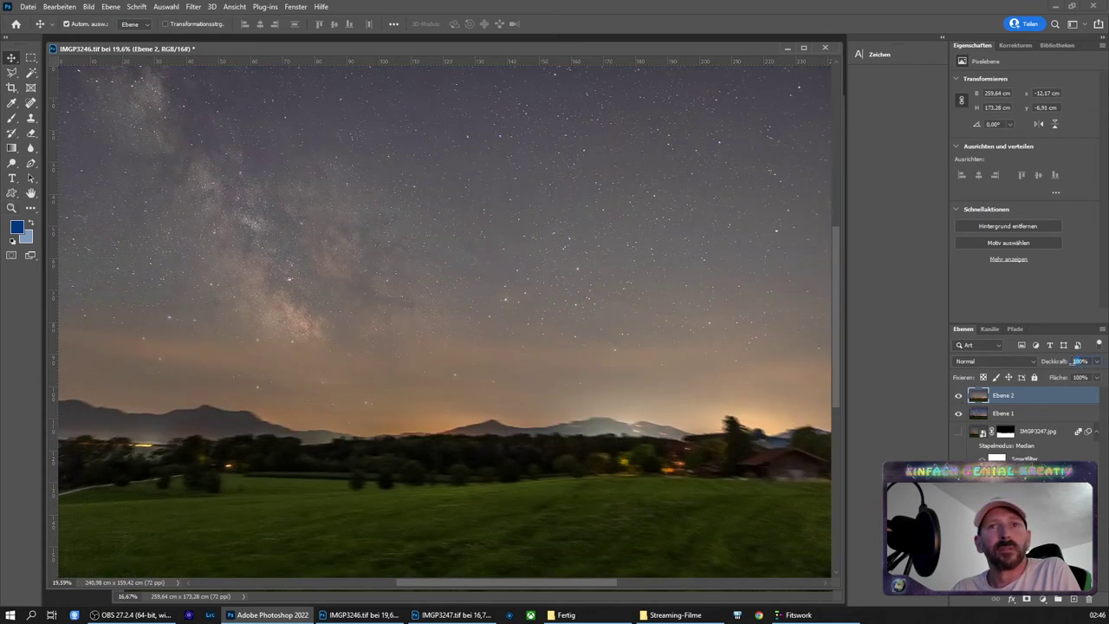
type("50")
key("Return")
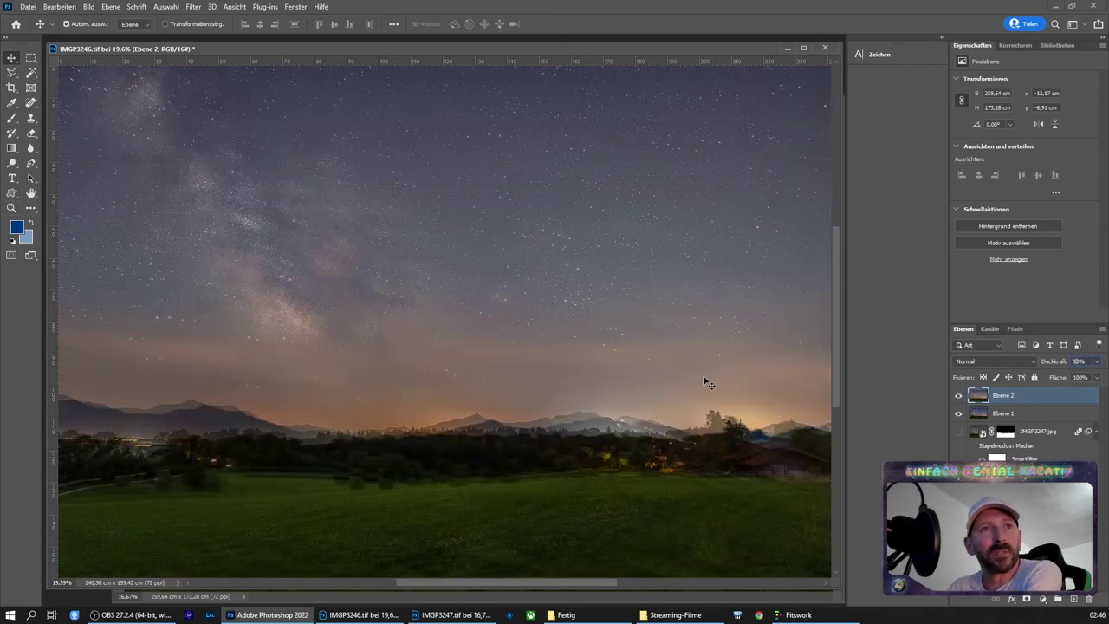
left_click_drag(679, 369, 664, 360)
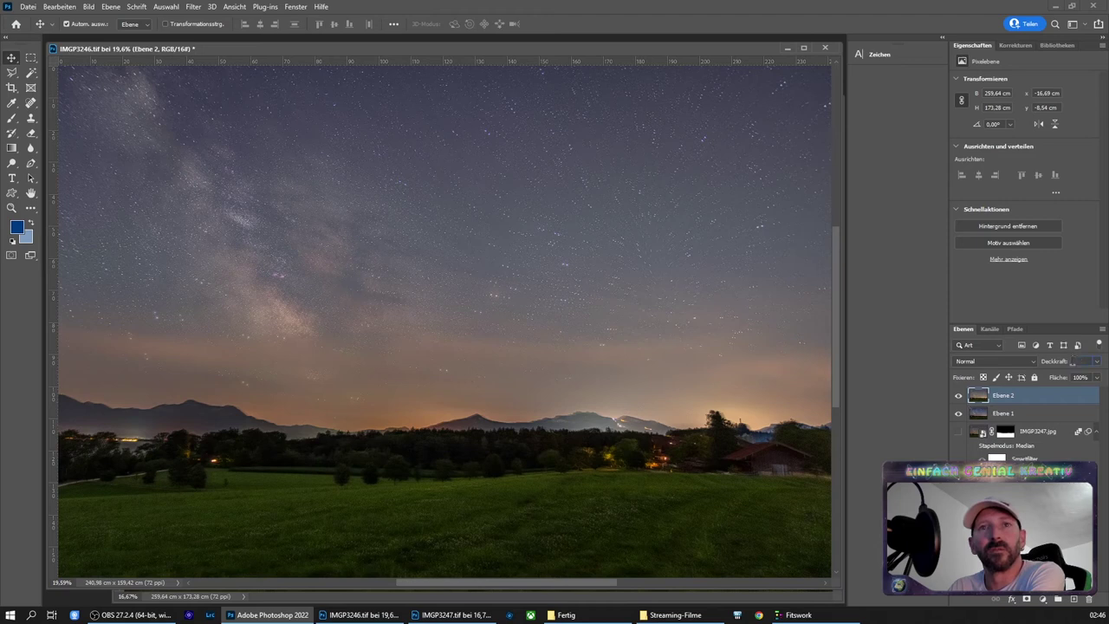
key("0")
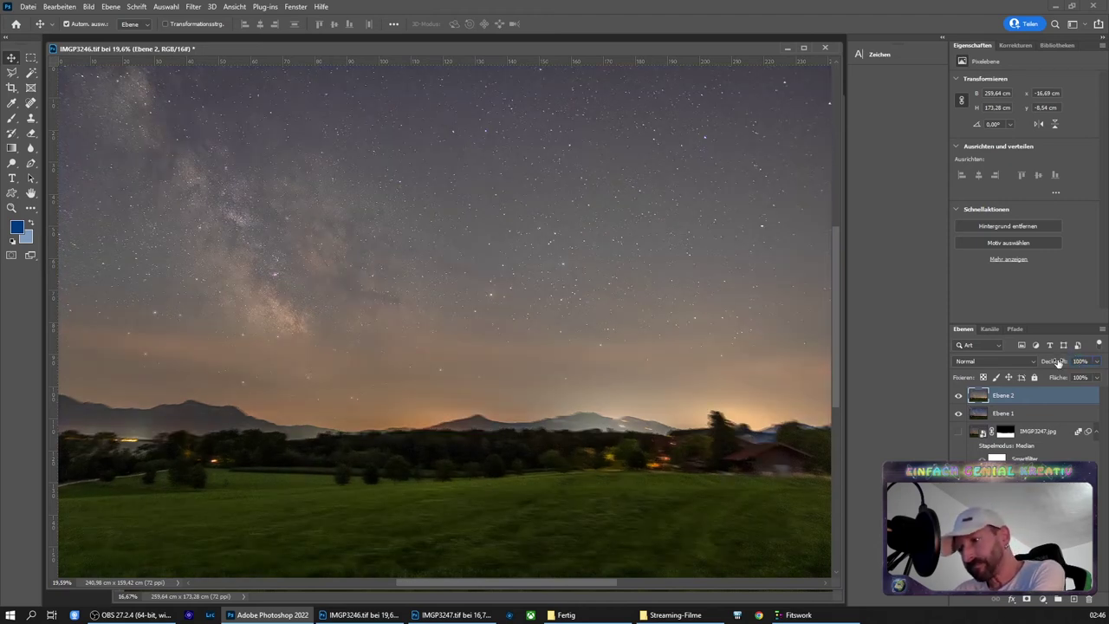
Zoom in on the bright star and flick Ebene 2 on and off to check alignment
key("z")
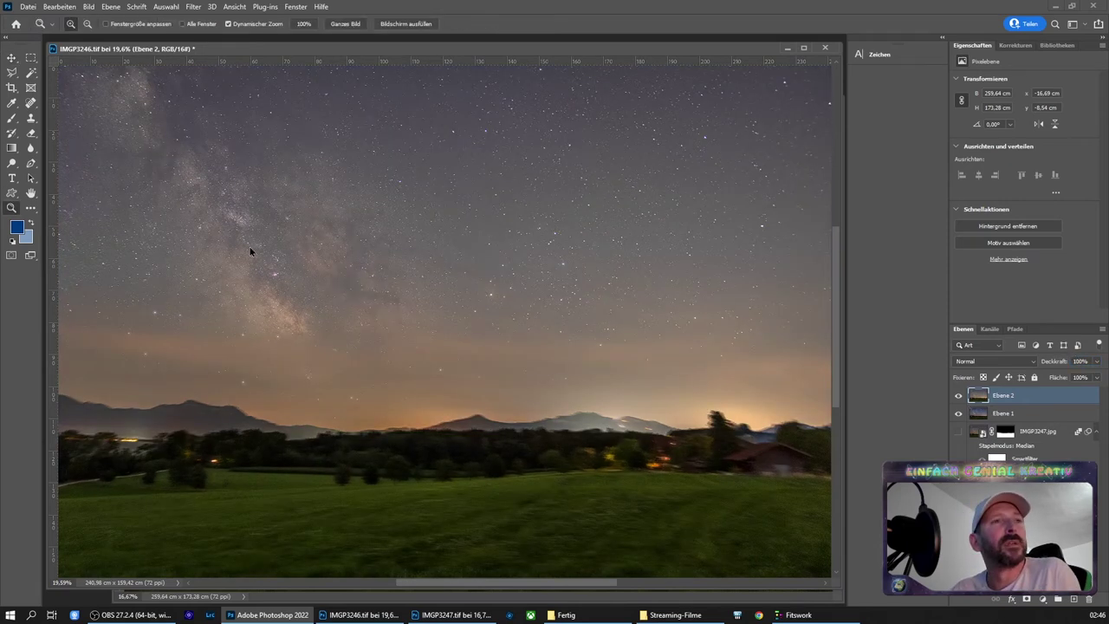
mouse_move(491, 289)
left_mouse_down()
mouse_move(541, 305)
mouse_move(700, 299)
left_mouse_up()
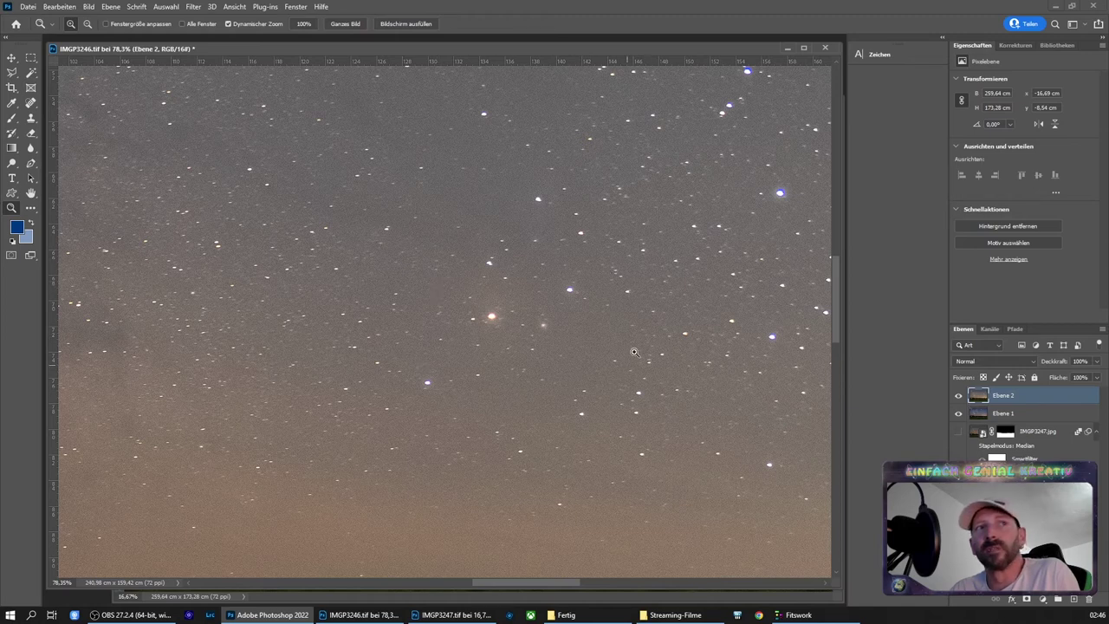
left_click(958, 396)
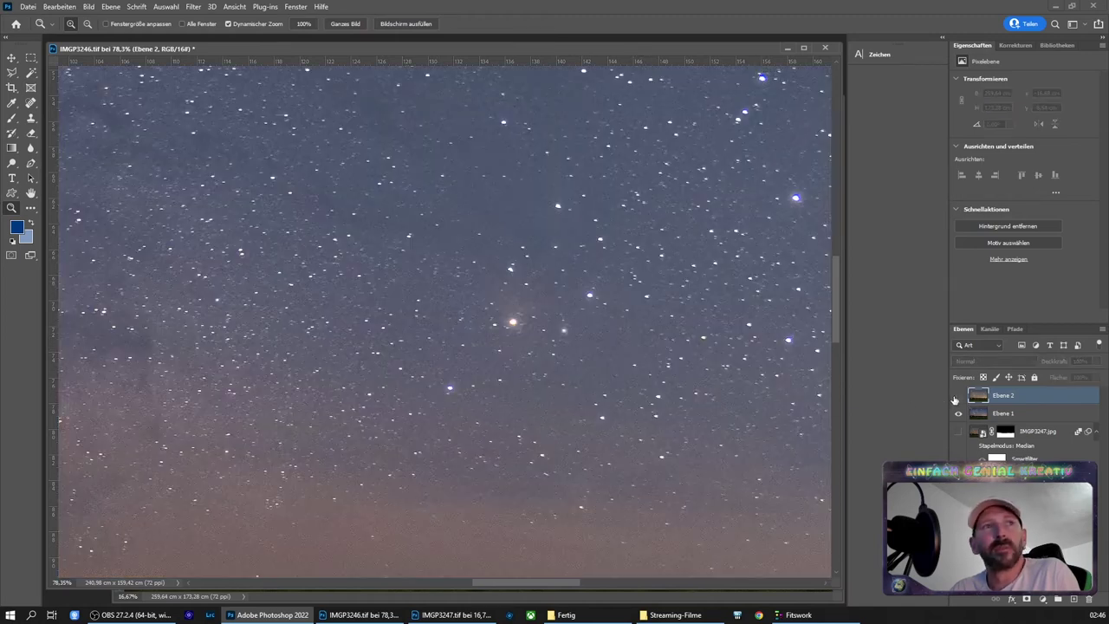
left_click(958, 396)
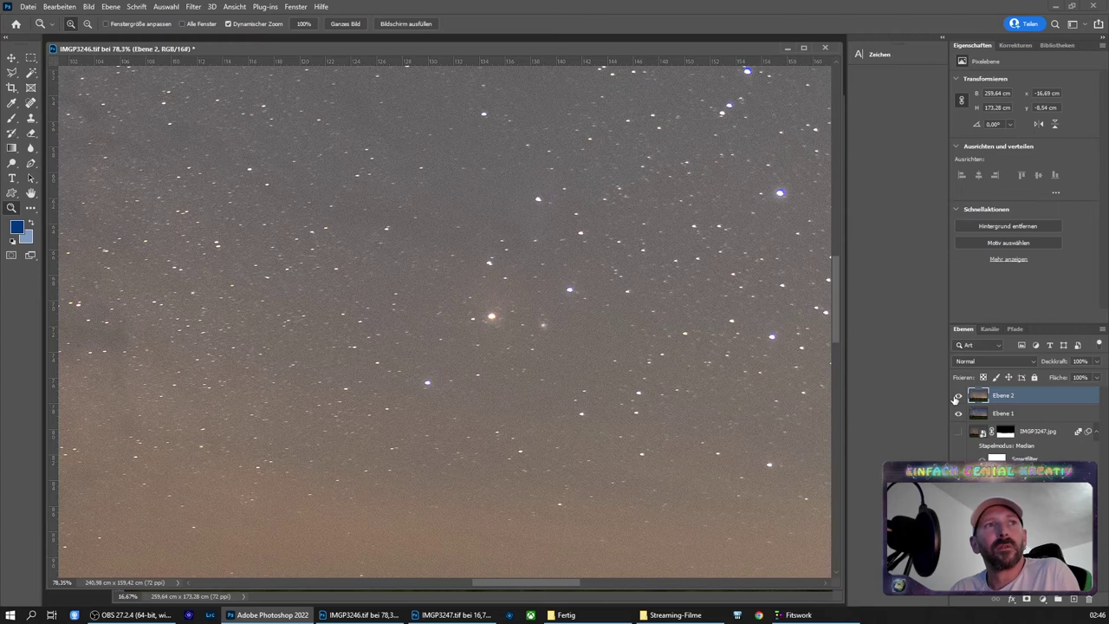
left_click(958, 396)
left_click(958, 396)
left_click(958, 396)
left_click(957, 396)
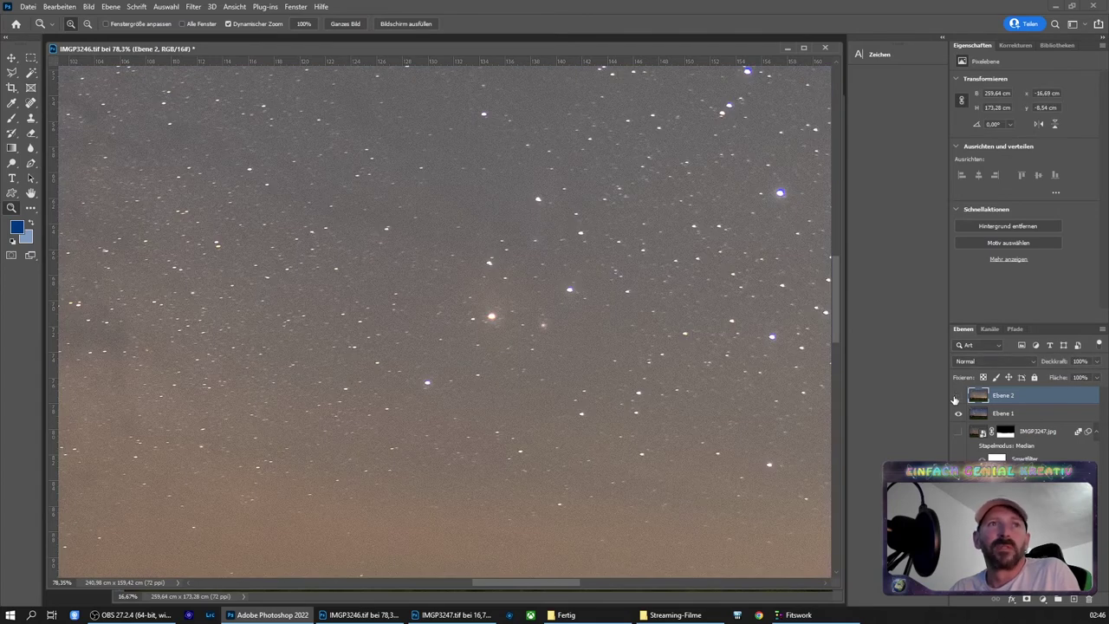
left_click(957, 396)
left_click(957, 395)
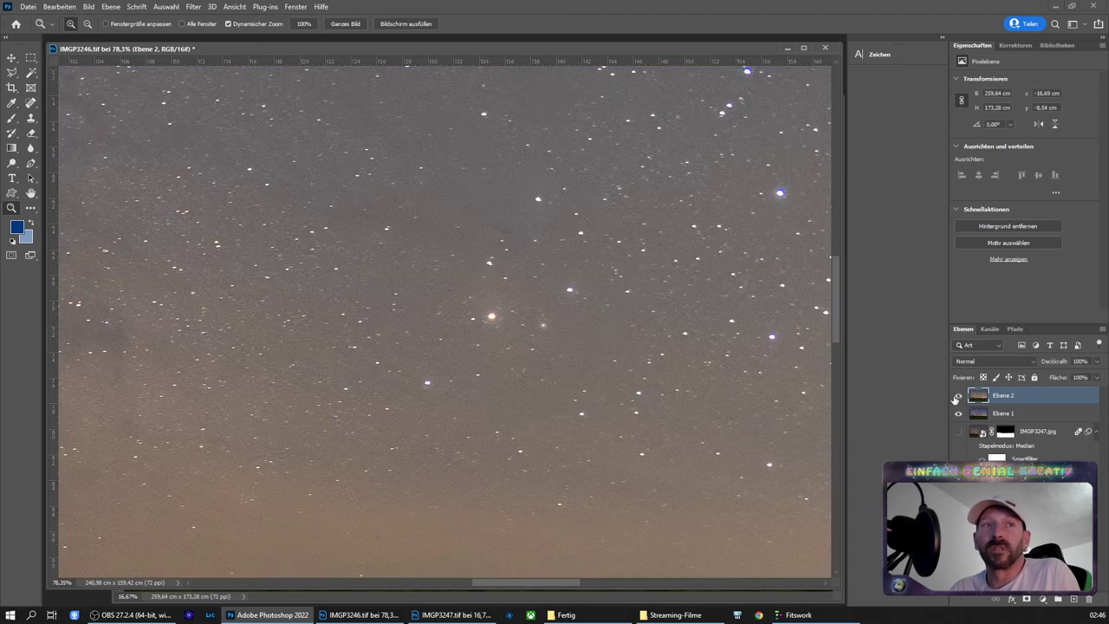
left_click(959, 397)
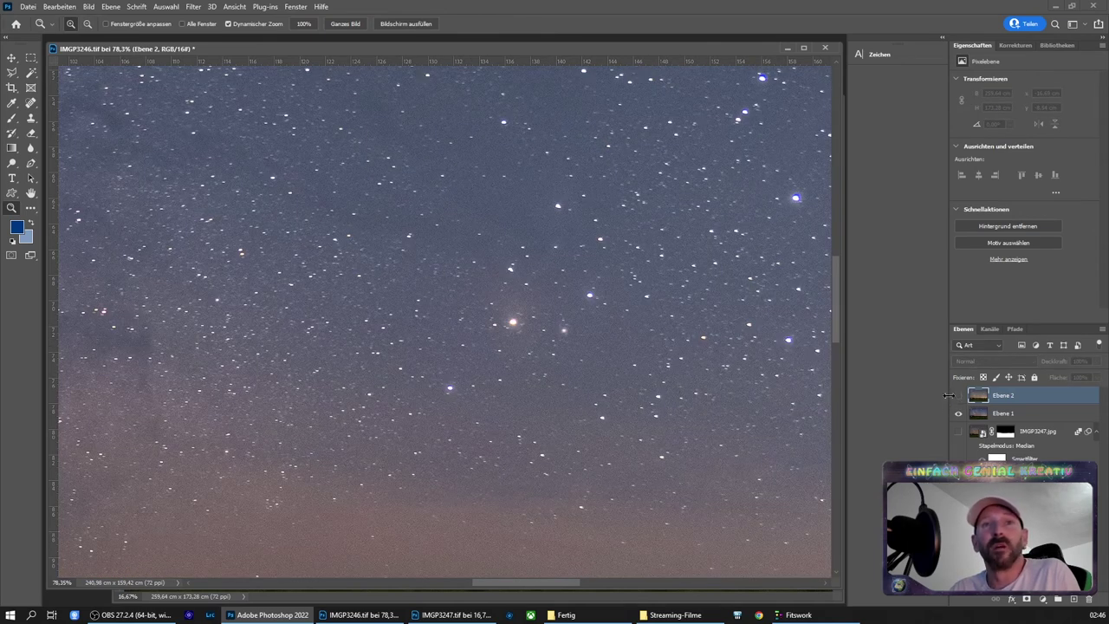
left_click(956, 396)
left_click(957, 396)
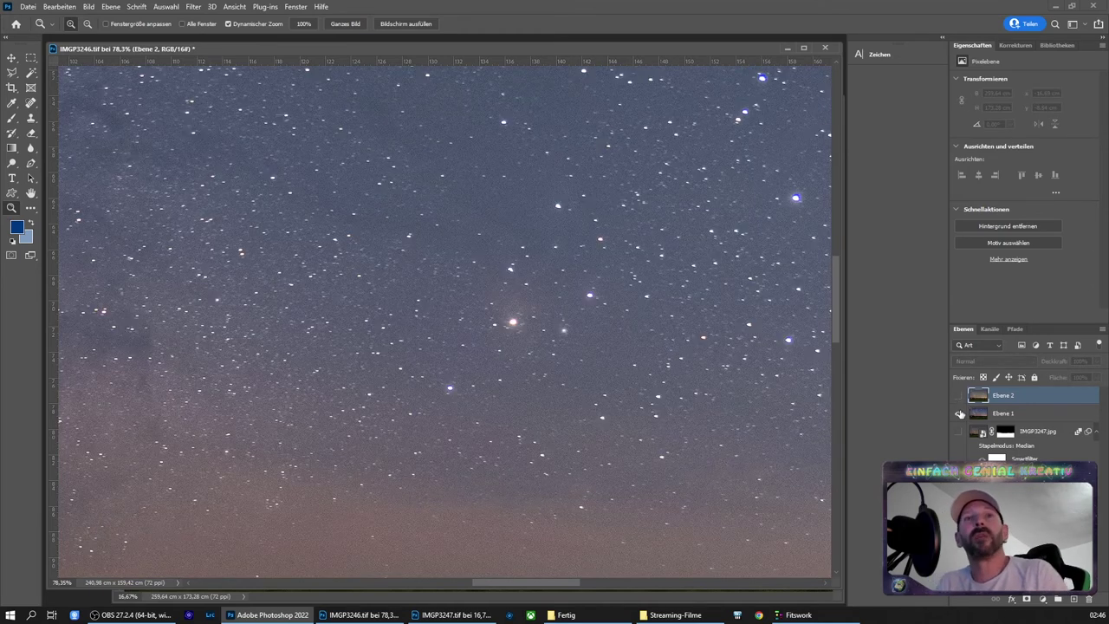
Fit the image on screen, hide Ebene 1 and delete the Ebene 2 layer
left_click(234, 6)
left_click(249, 113)
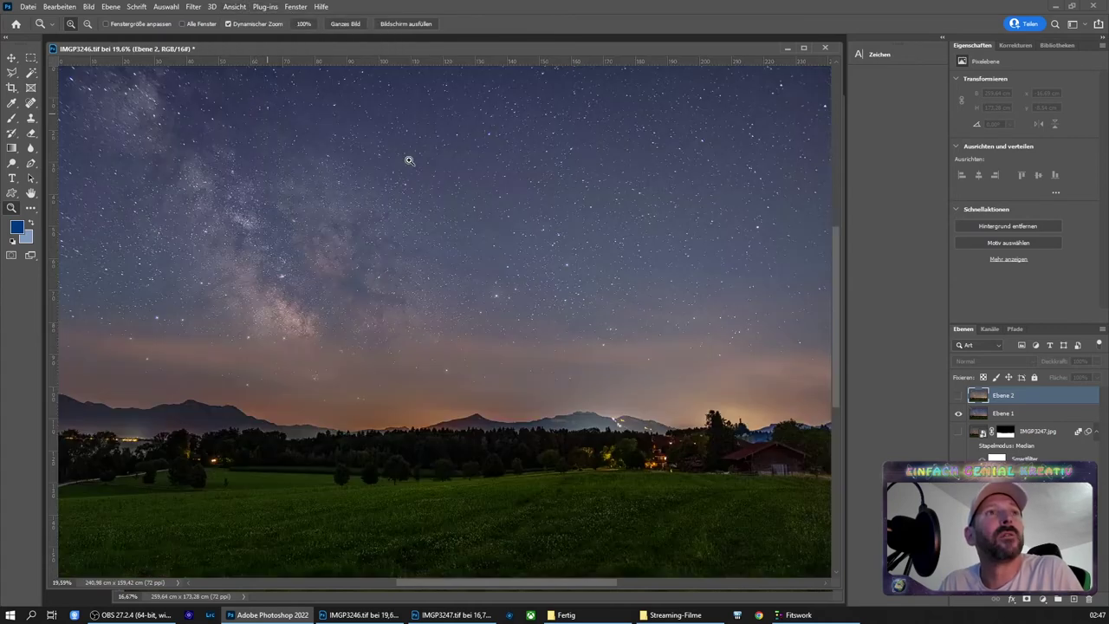
left_click(957, 414)
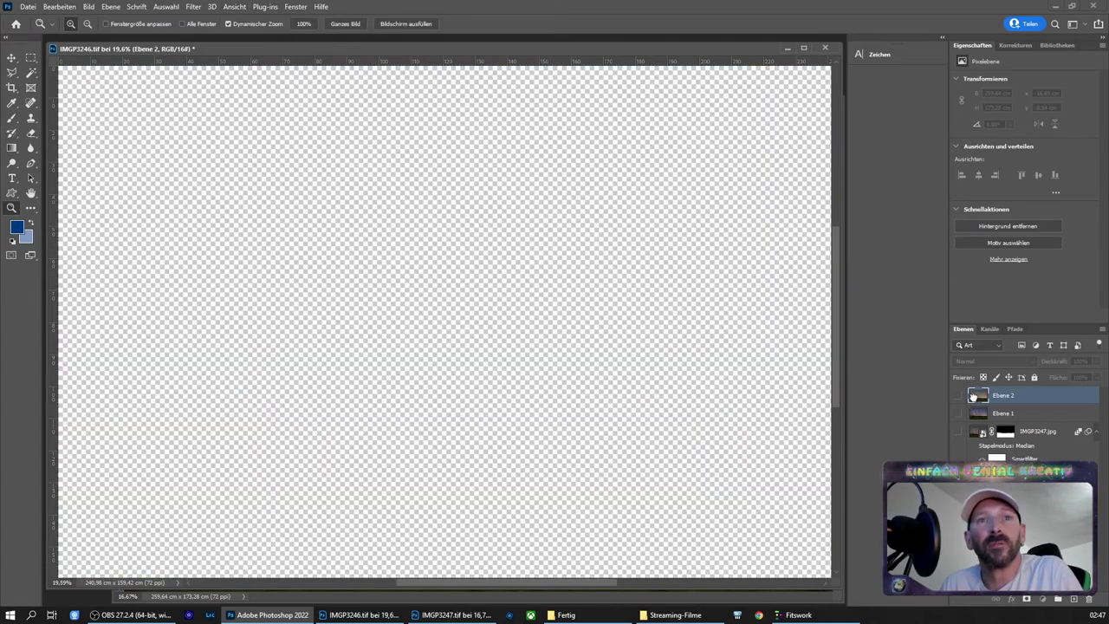
left_click_drag(975, 425, 975, 431)
key("Delete")
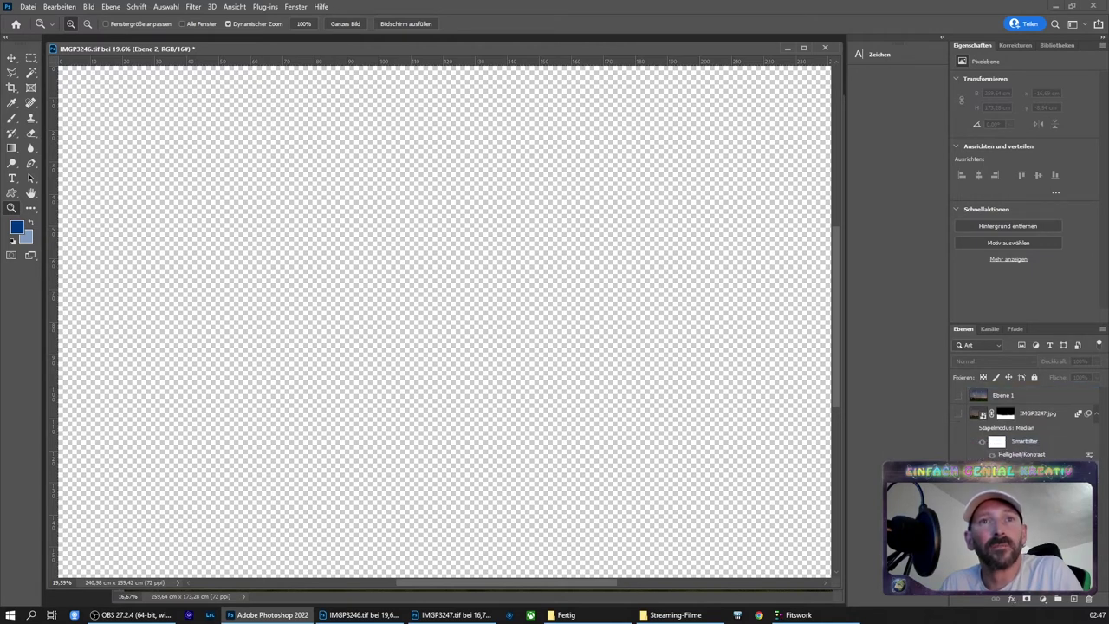
Show the IMGP3247.jpg stacked smart object layer, compare it on and off, and select it
left_click(956, 413)
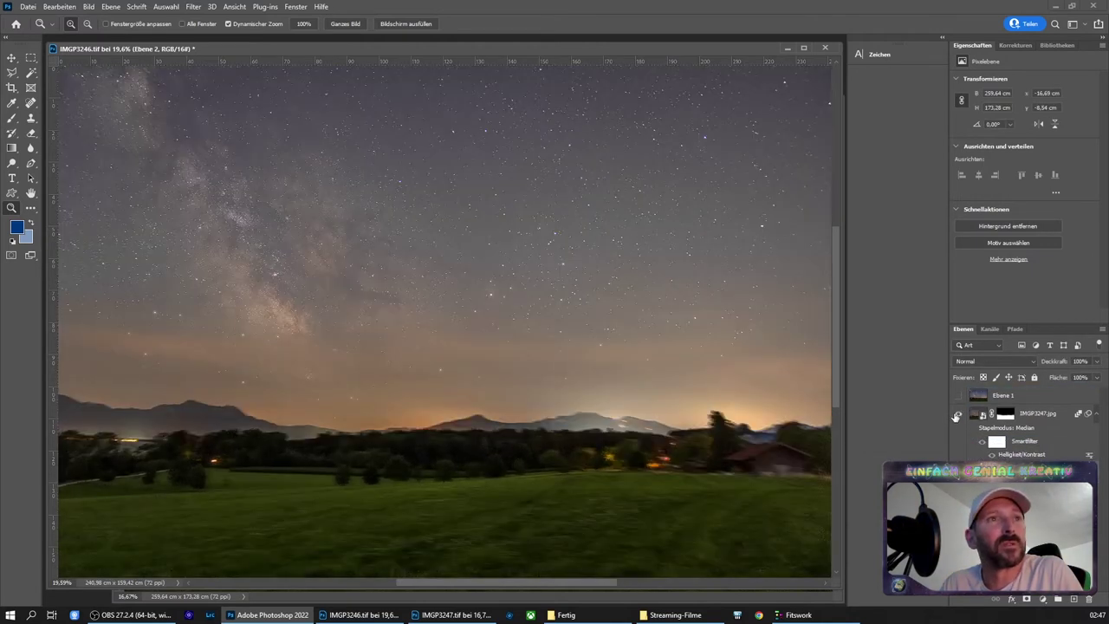
left_click(956, 413)
left_click(956, 414)
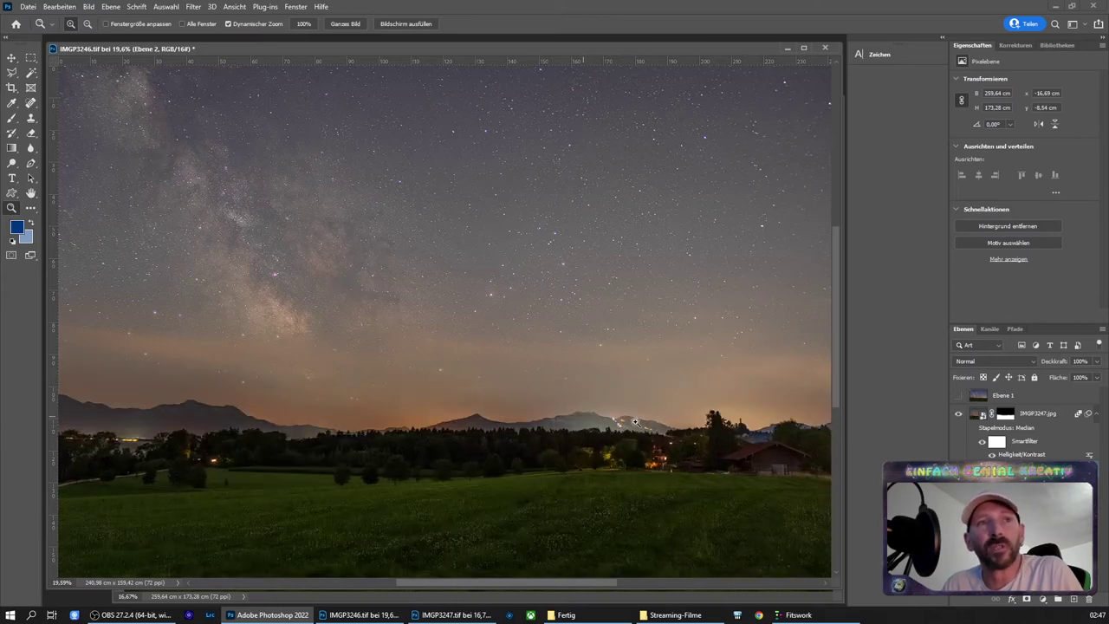
left_click(958, 414)
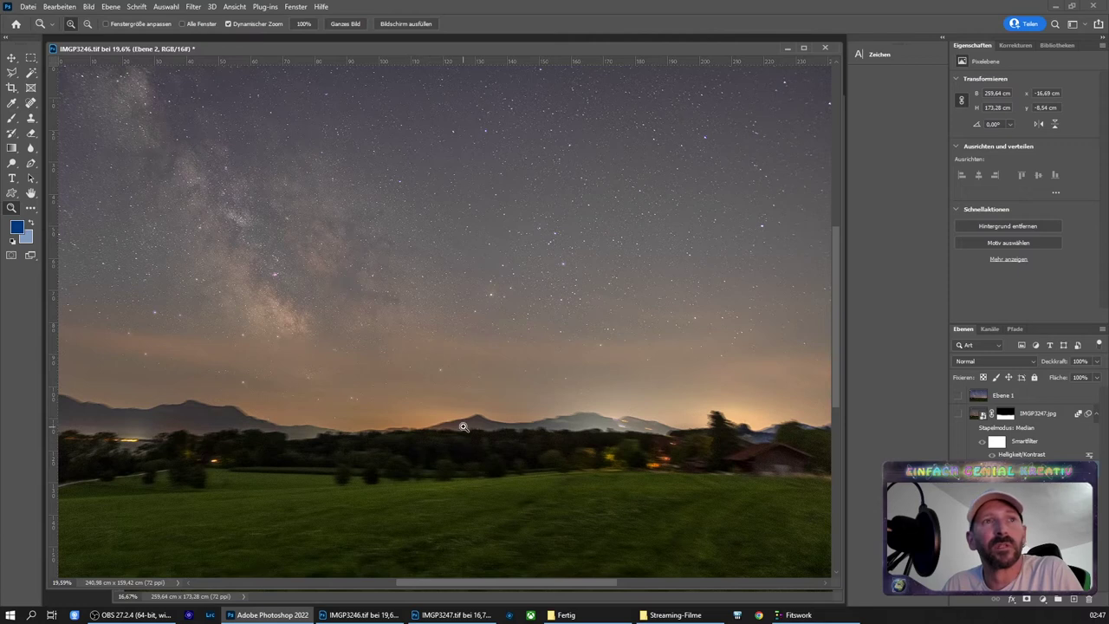
left_click(958, 414)
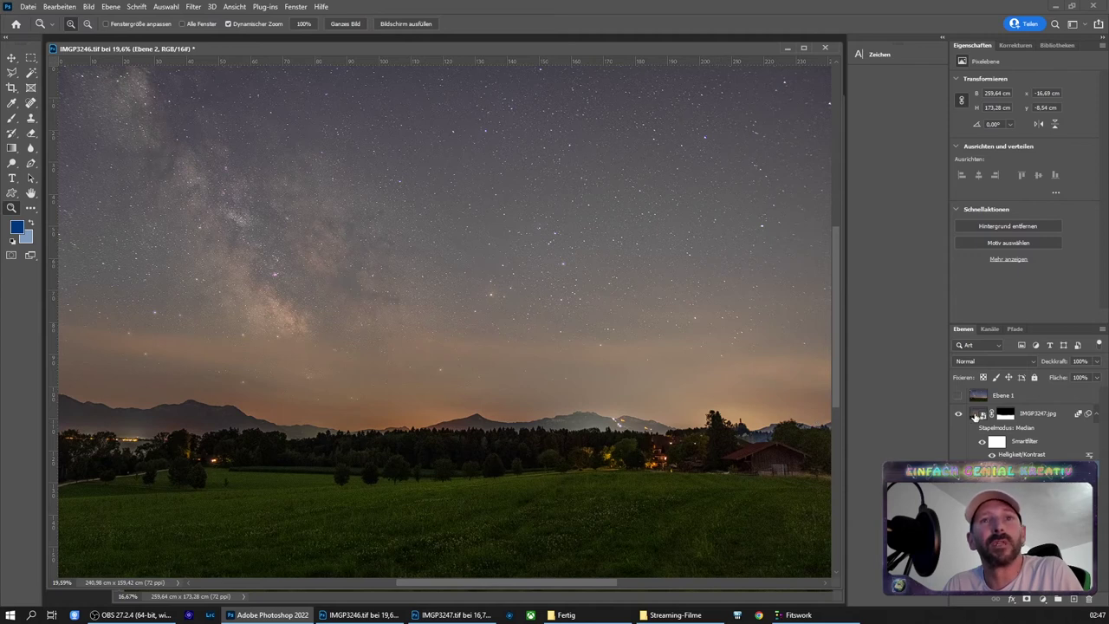
left_click(975, 416)
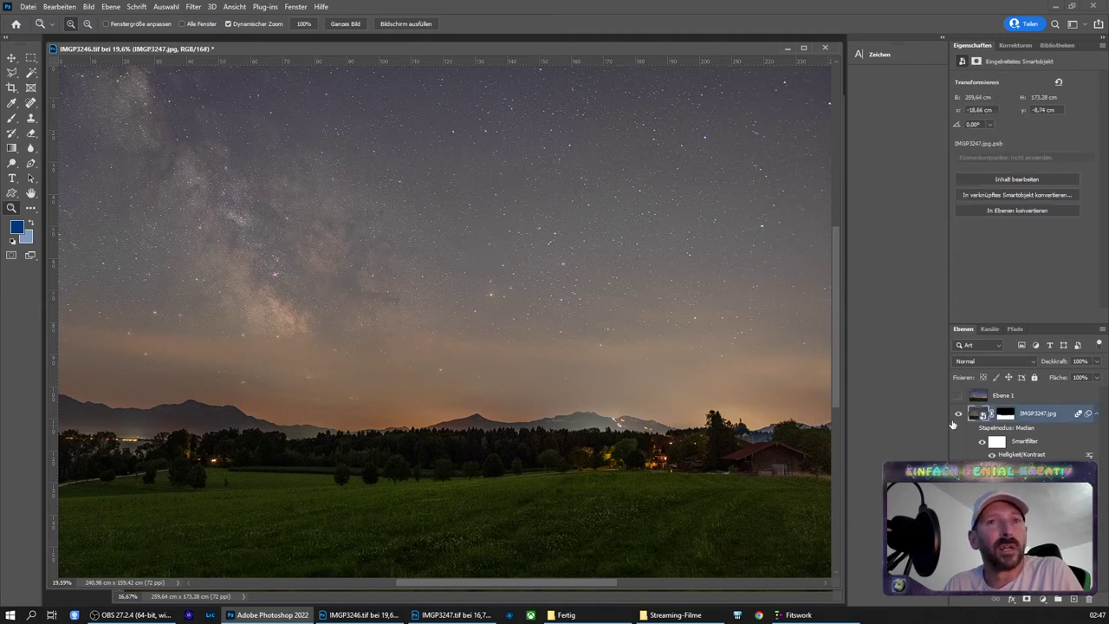
left_click(959, 418)
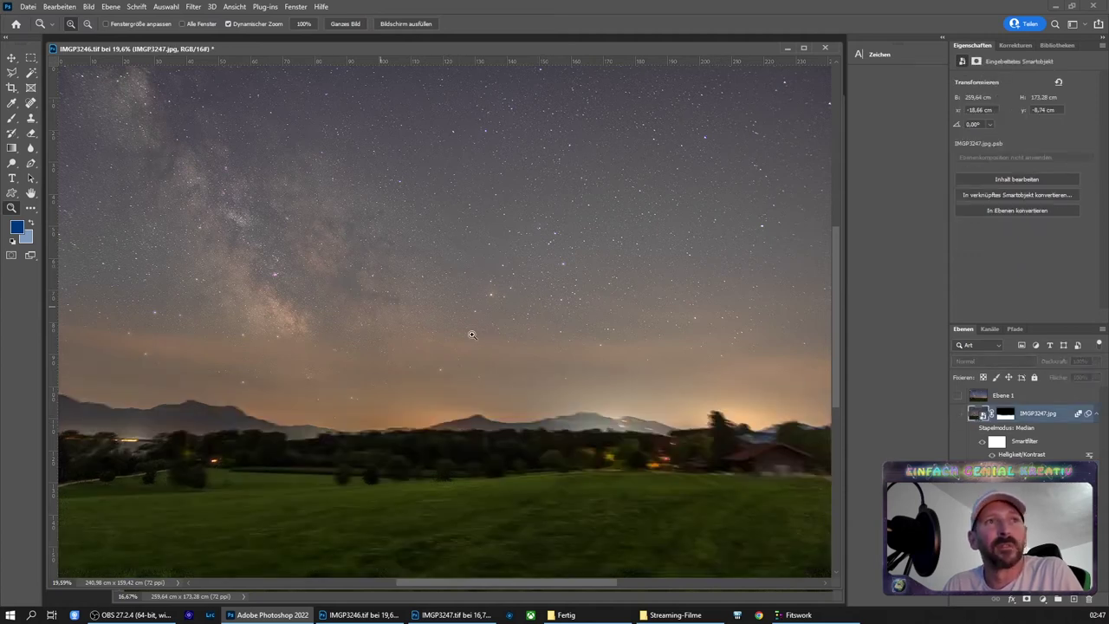
left_click(957, 416)
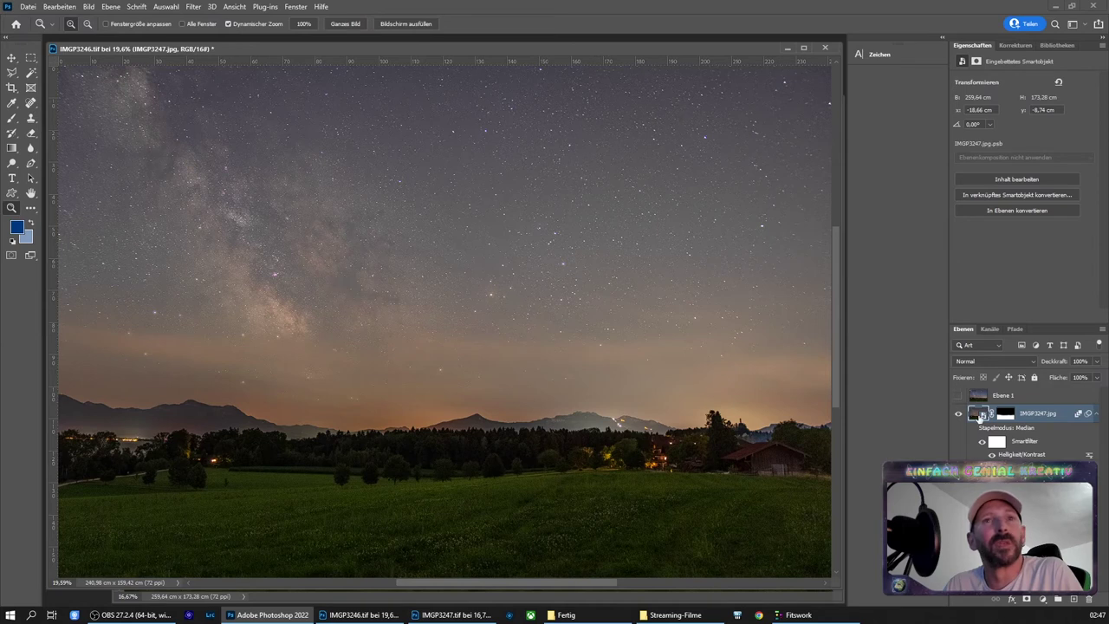
left_click(89, 7)
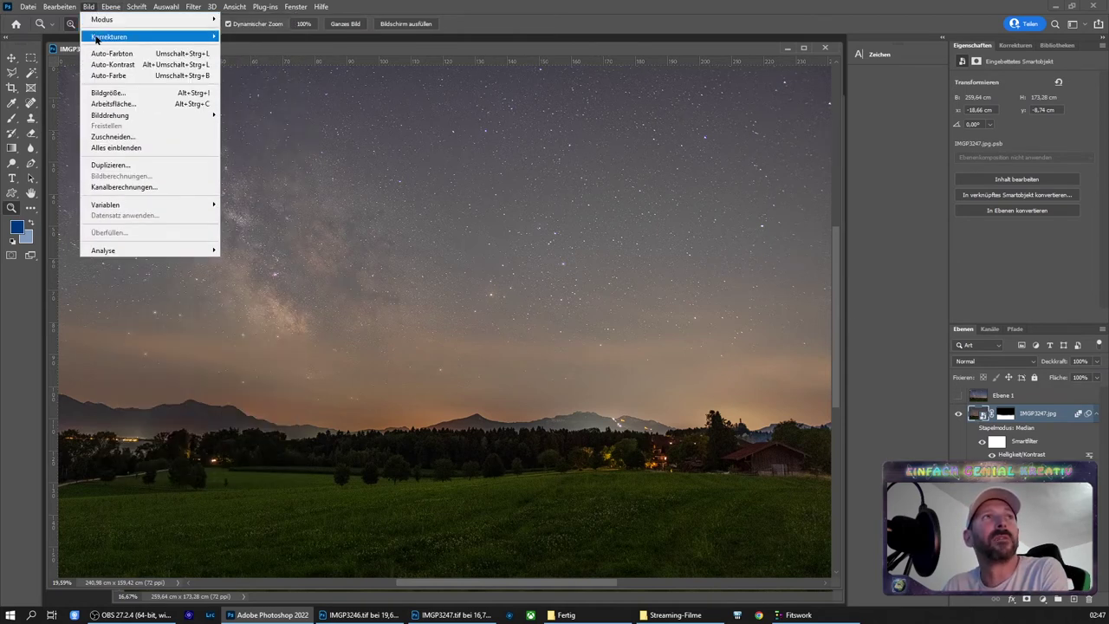
Apply Brightness/Contrast with brightness 52 and contrast -5 to the IMGP3247.jpg layer
mouse_move(109, 36)
left_click(259, 36)
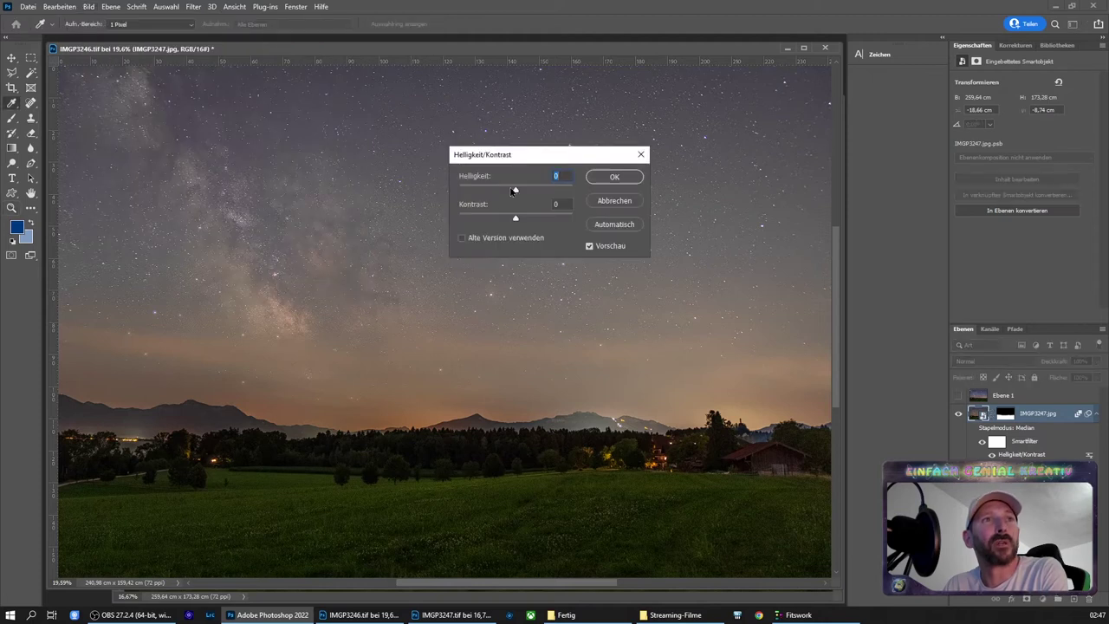
mouse_move(517, 193)
left_mouse_down()
mouse_move(537, 193)
mouse_move(509, 219)
left_mouse_up()
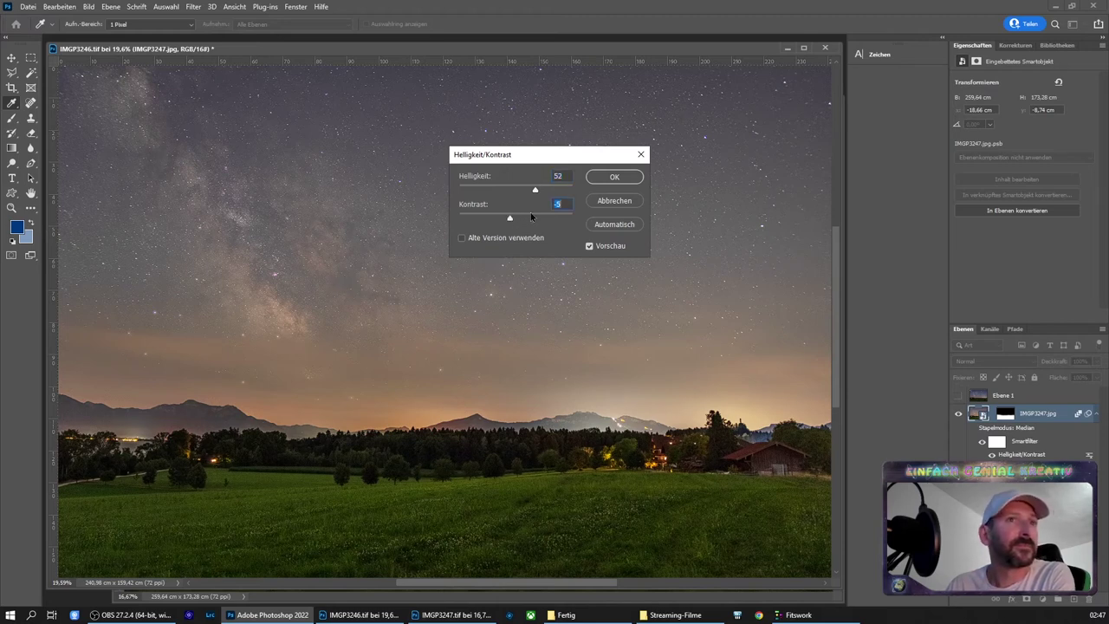
left_click(606, 177)
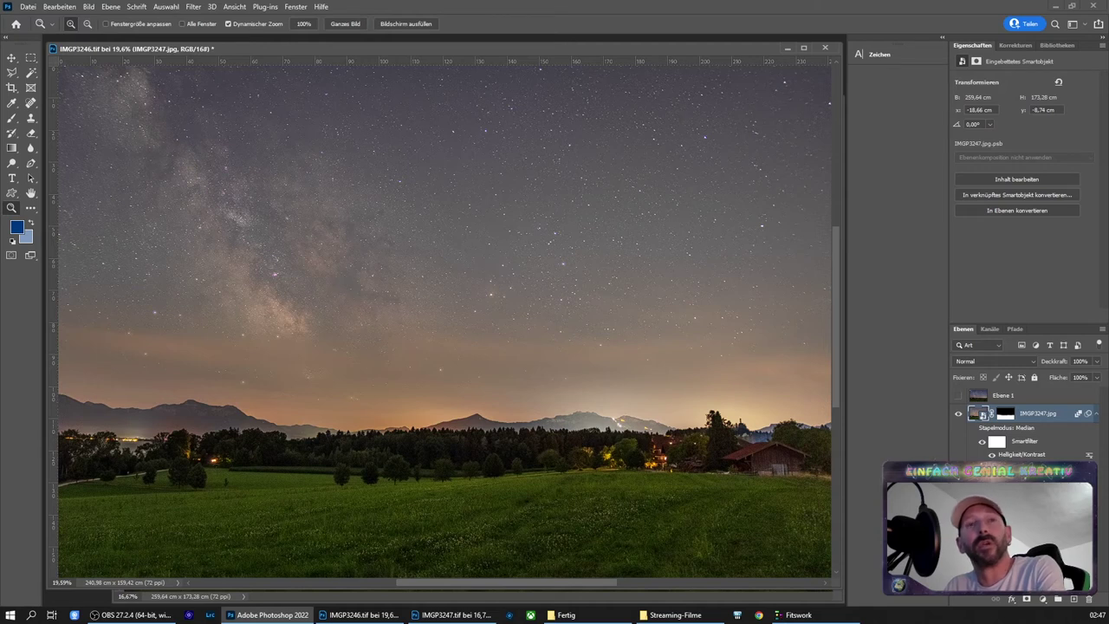
Stamp visible layers into Ebene 3 and set Camera Raw exposure -0.20, contrast +18, more structure
key("ctrl+shift+alt+e")
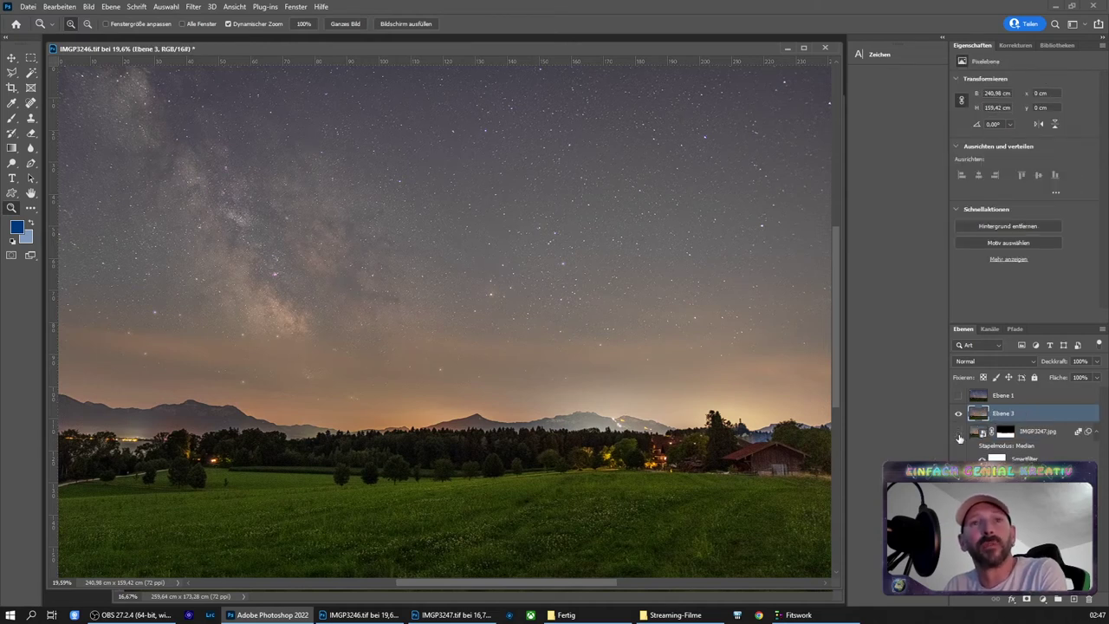
left_click(194, 7)
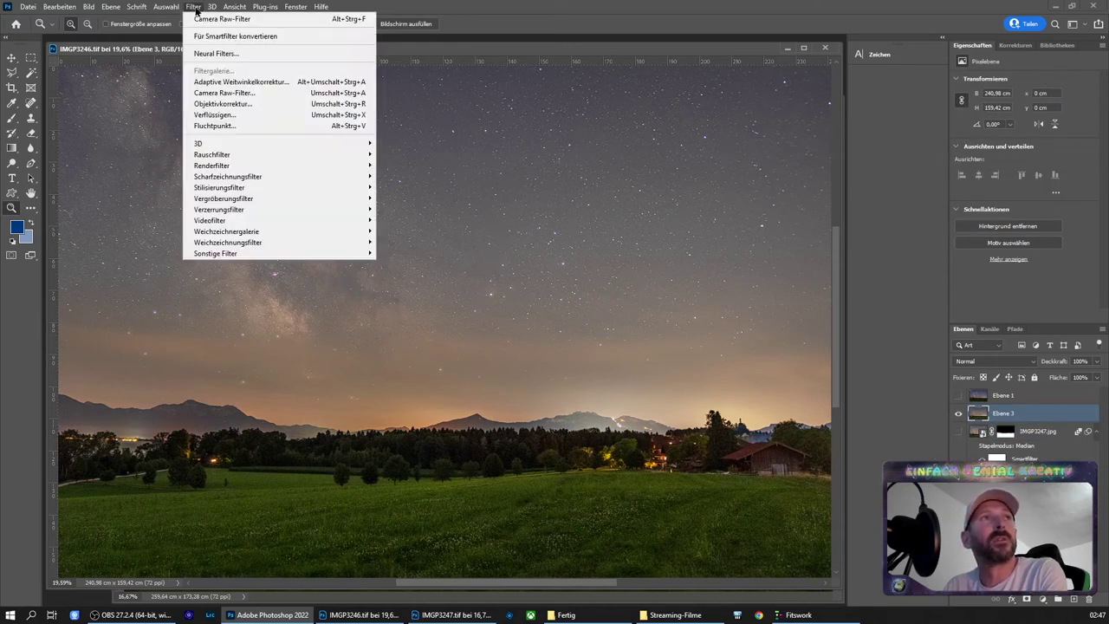
left_click(218, 92)
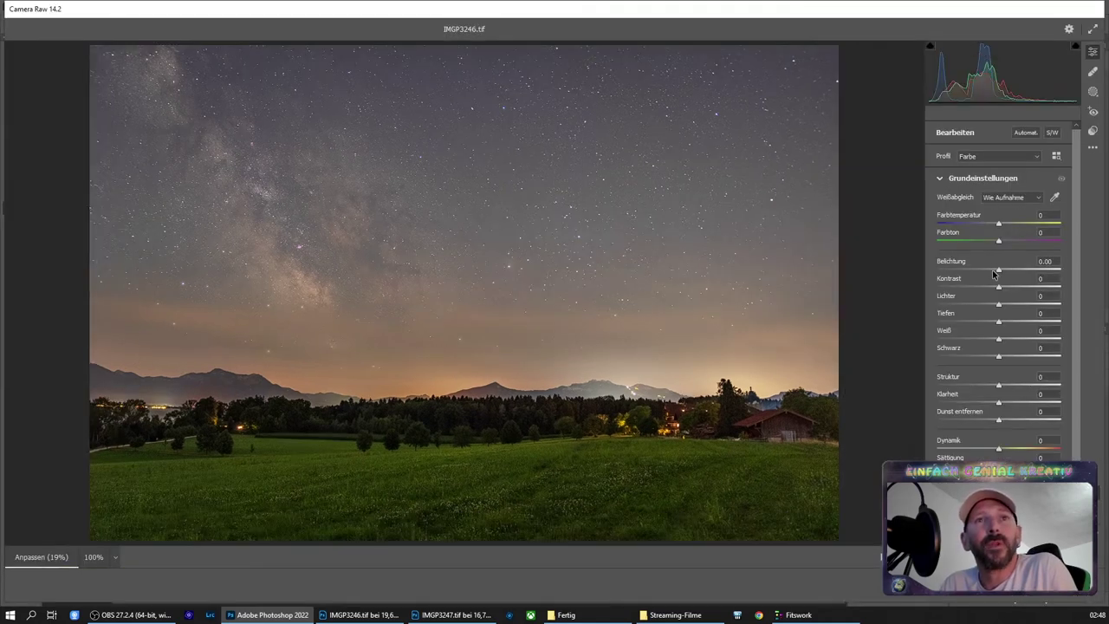
left_click(997, 271)
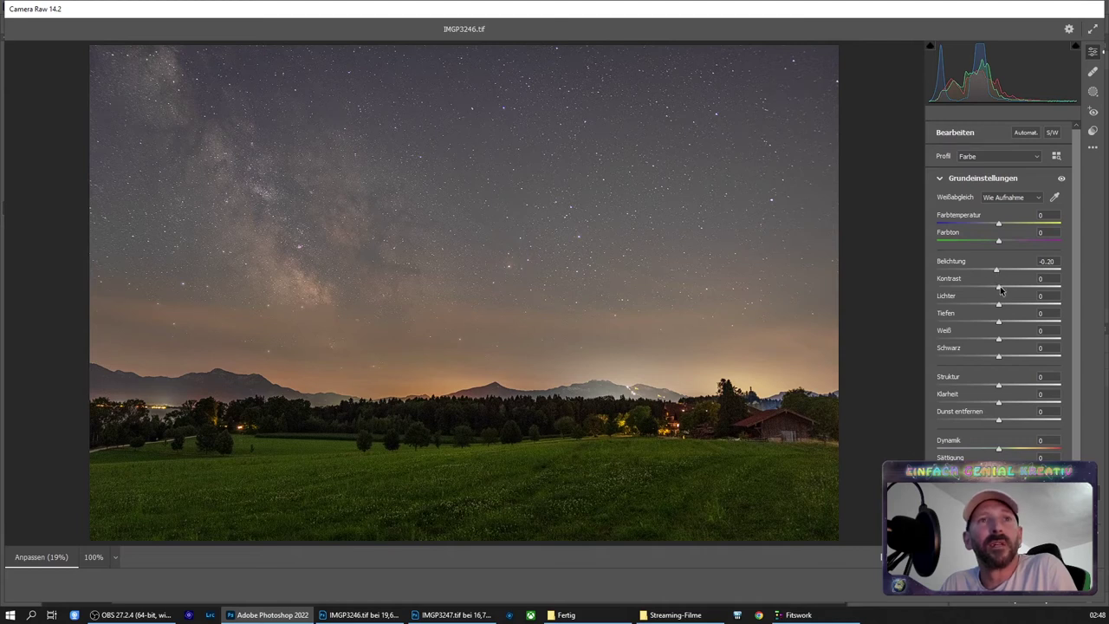
mouse_move(999, 290)
left_mouse_down()
mouse_move(1012, 293)
mouse_move(978, 306)
left_mouse_up()
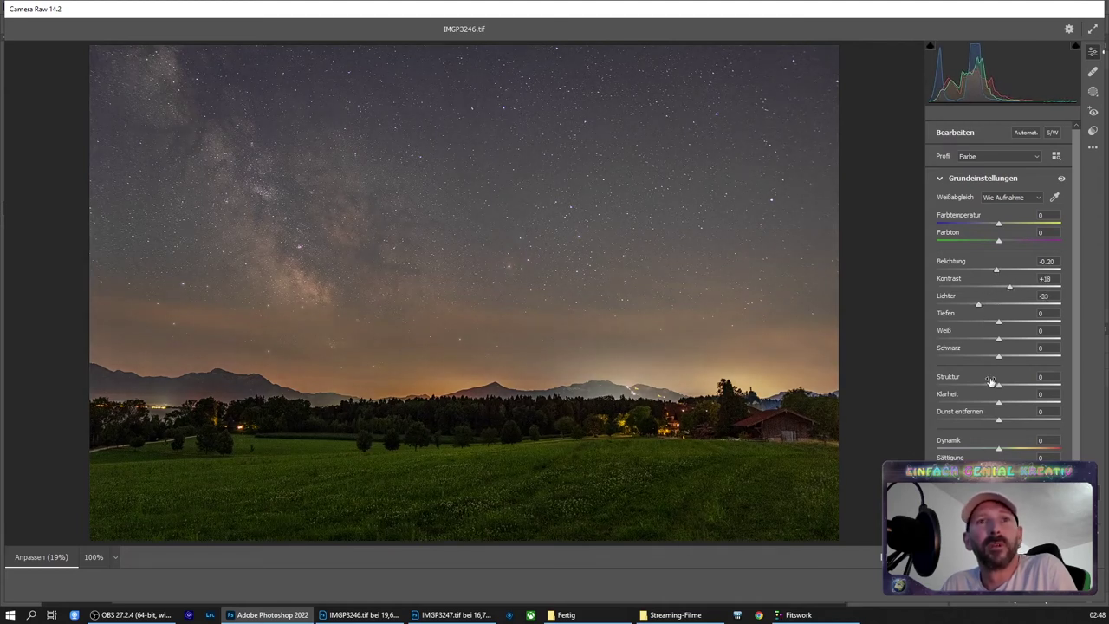
mouse_move(990, 382)
left_mouse_down()
mouse_move(1000, 388)
mouse_move(1006, 466)
left_mouse_up()
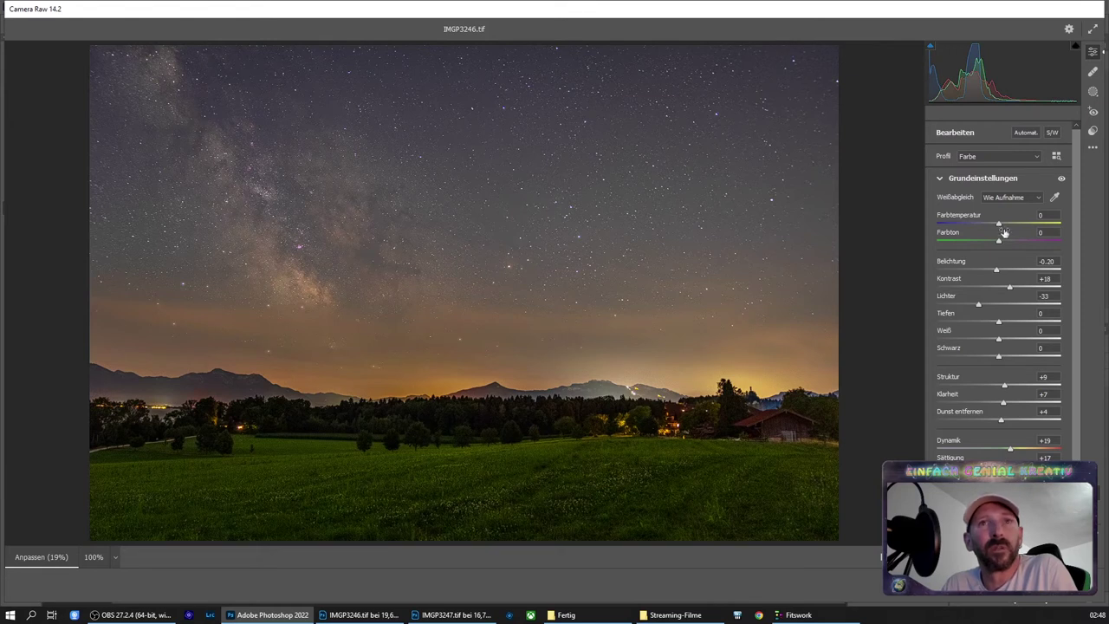
Cool the white balance to temperature -11, set noise reduction to 10, and apply Camera Raw
left_click_drag(999, 226, 993, 226)
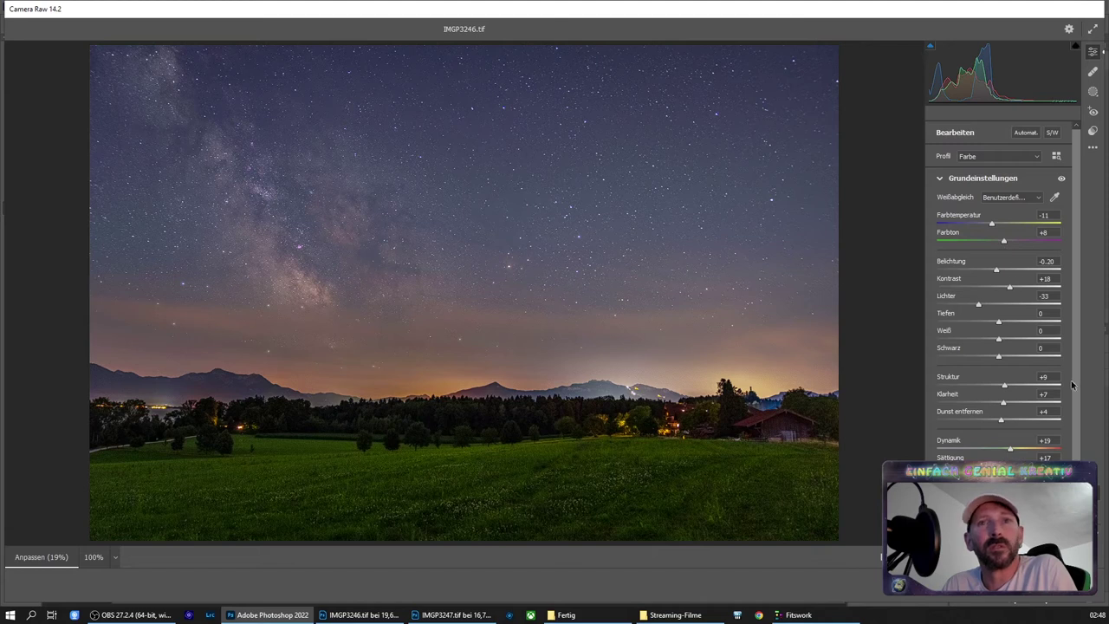
key("ctrl+alt+3")
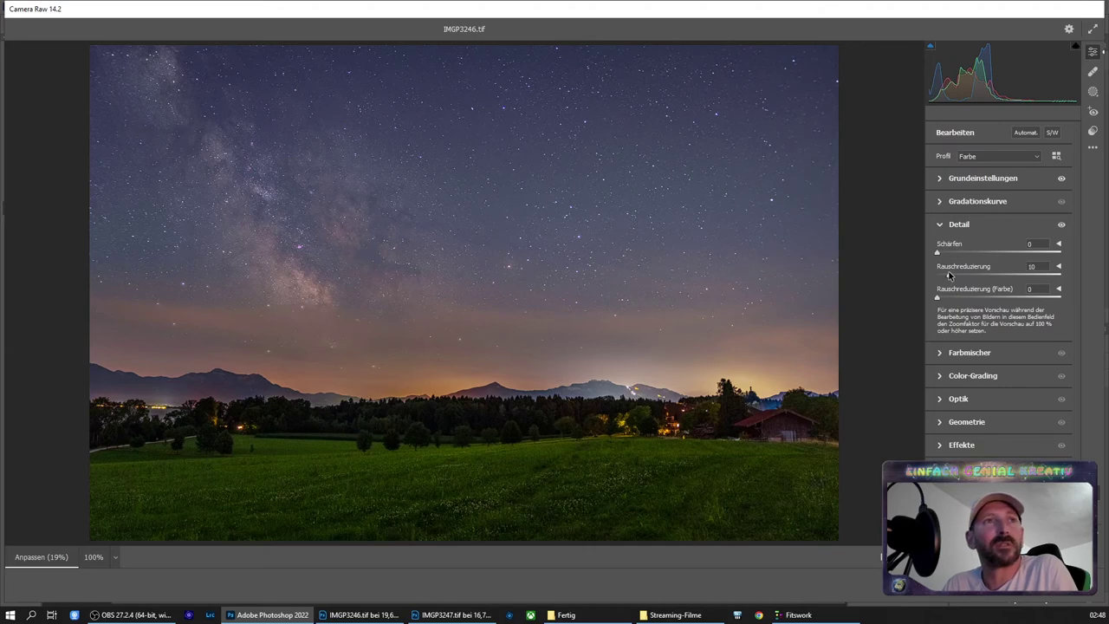
mouse_move(371, 272)
left_mouse_down()
mouse_move(466, 310)
mouse_move(366, 299)
left_mouse_up()
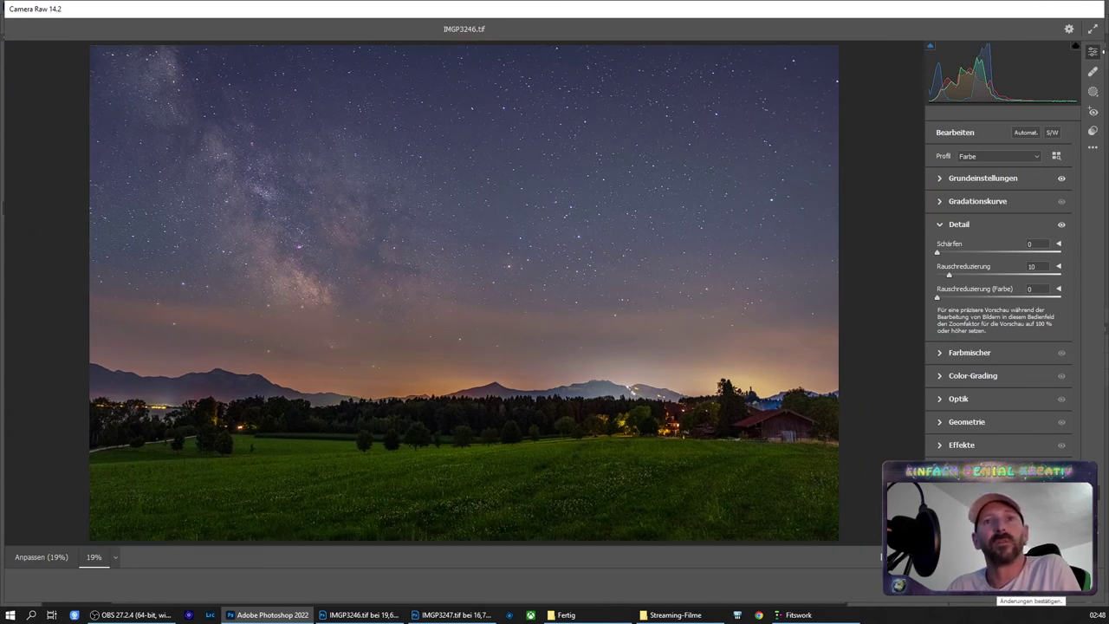
key("Return")
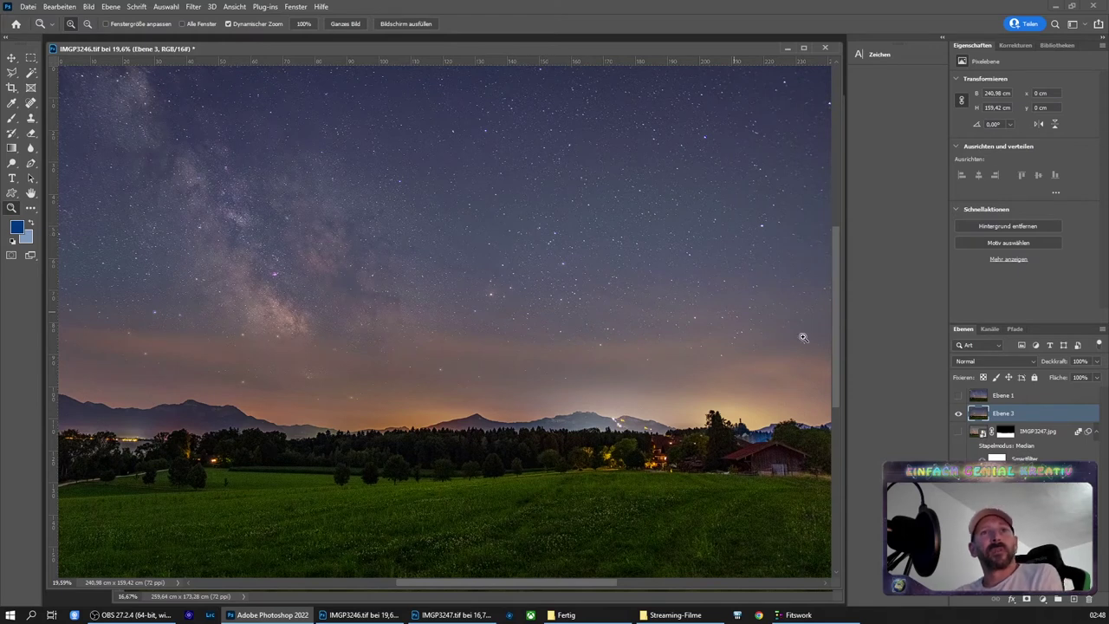
Toggle Ebene 1 repeatedly to compare the horizon glow against the edited Ebene 3
left_click(958, 396)
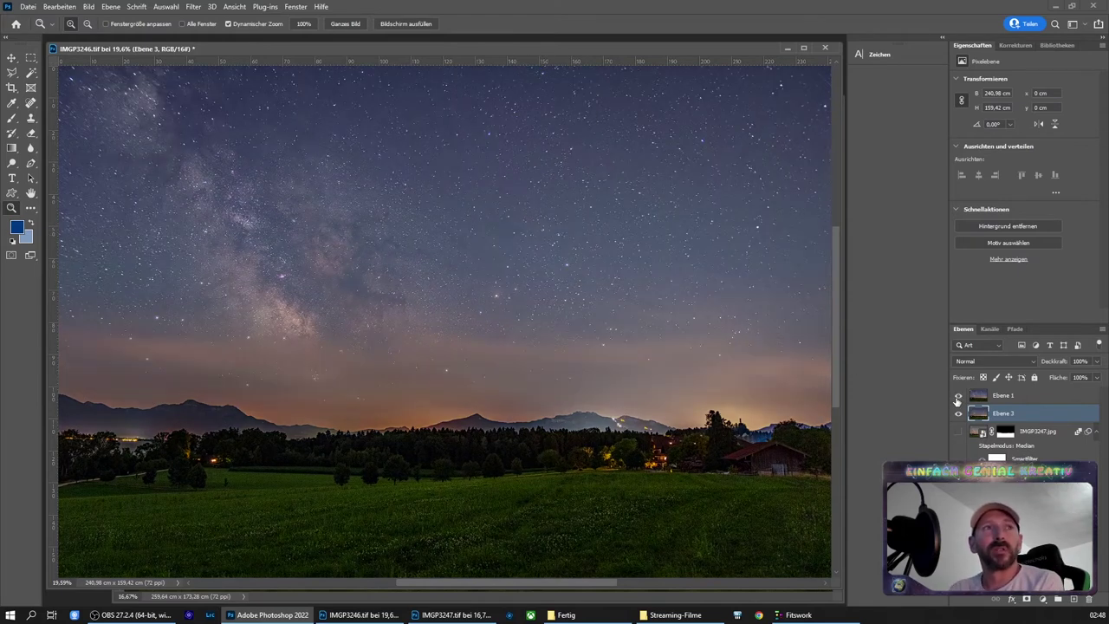
left_click(958, 396)
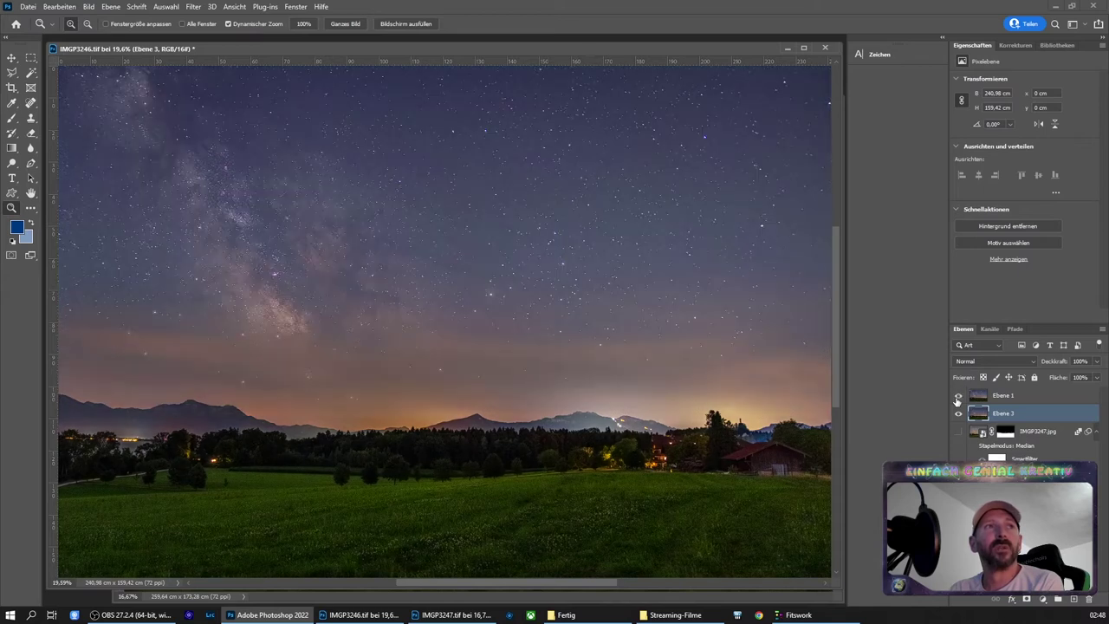
left_click(959, 396)
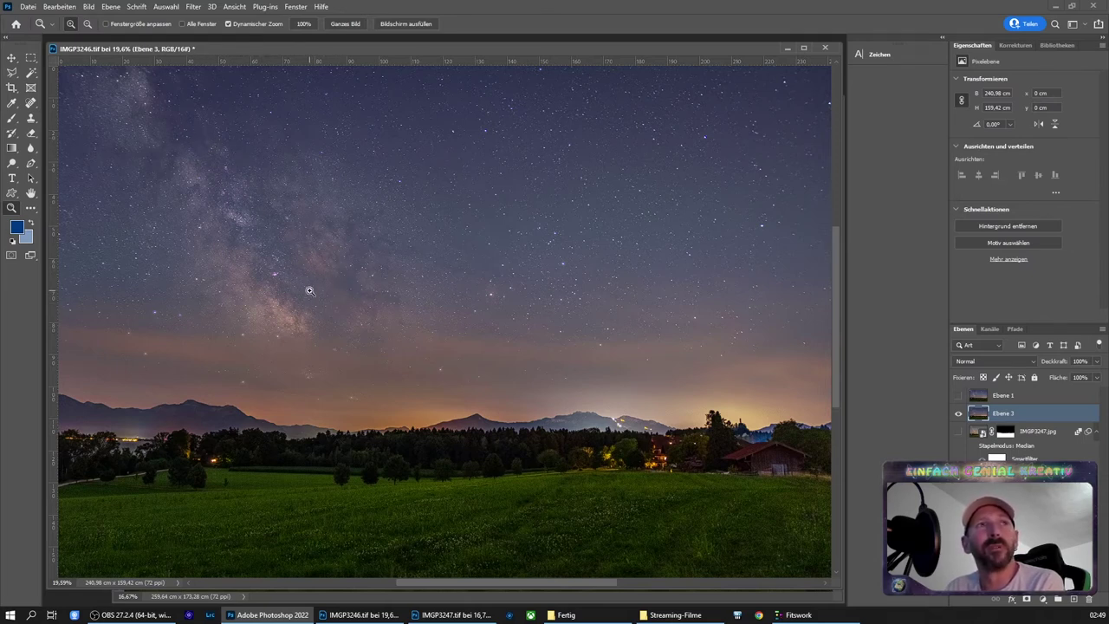
left_click(958, 403)
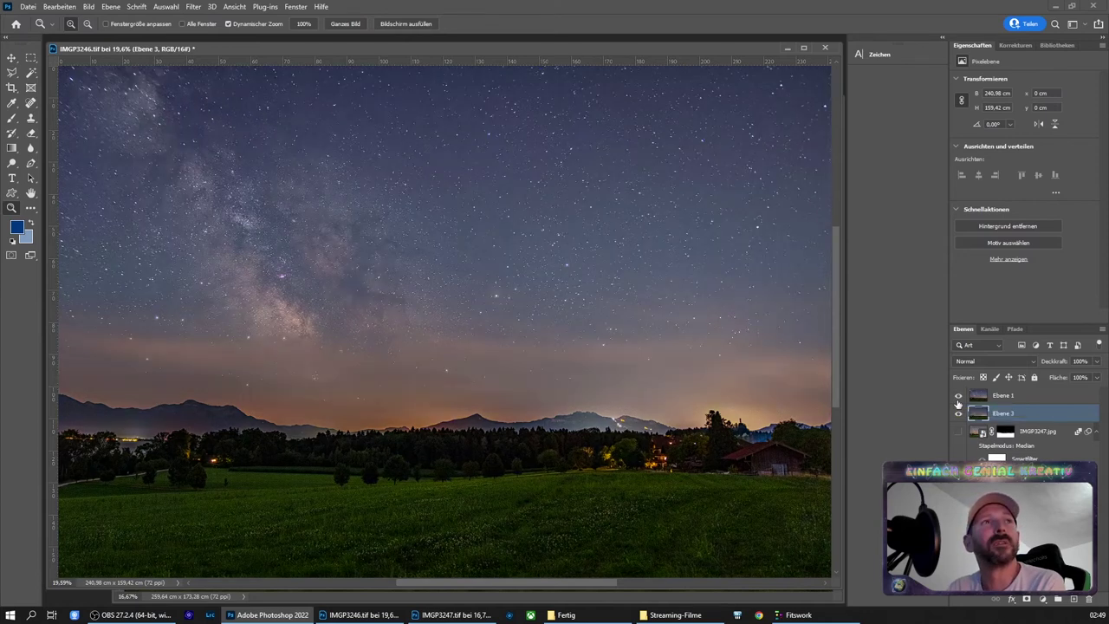
left_click(958, 402)
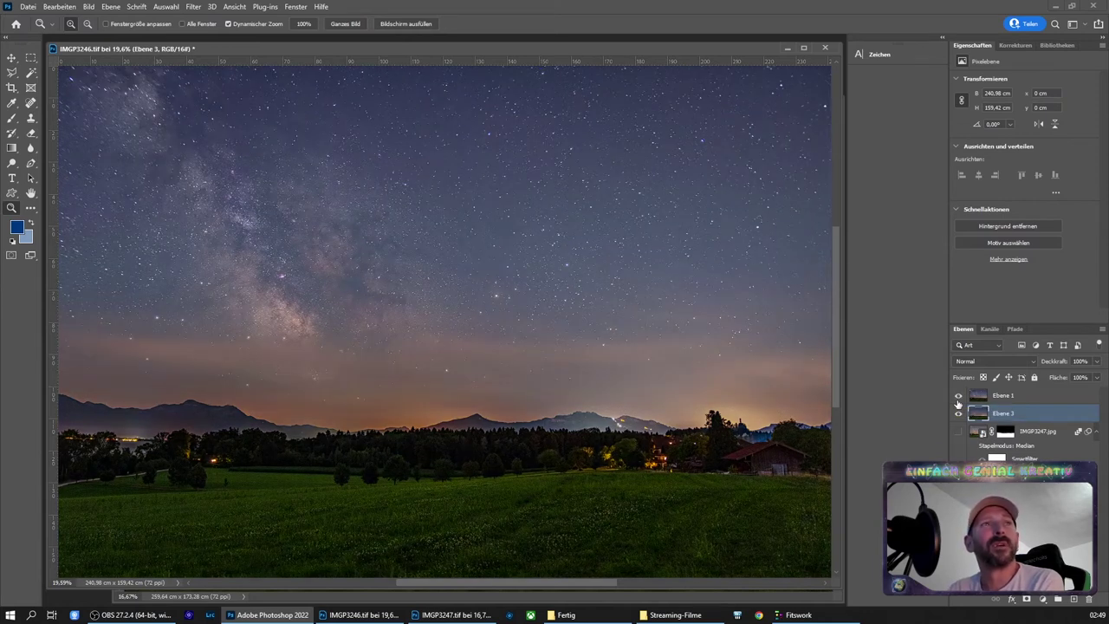
left_click(958, 401)
left_click(957, 400)
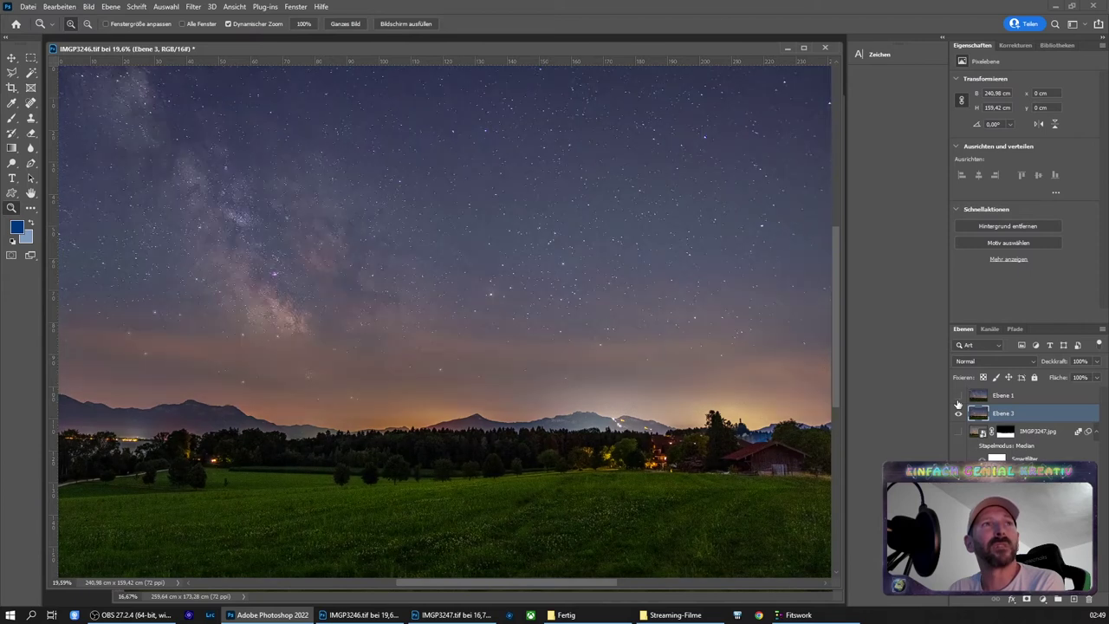
left_click(957, 401)
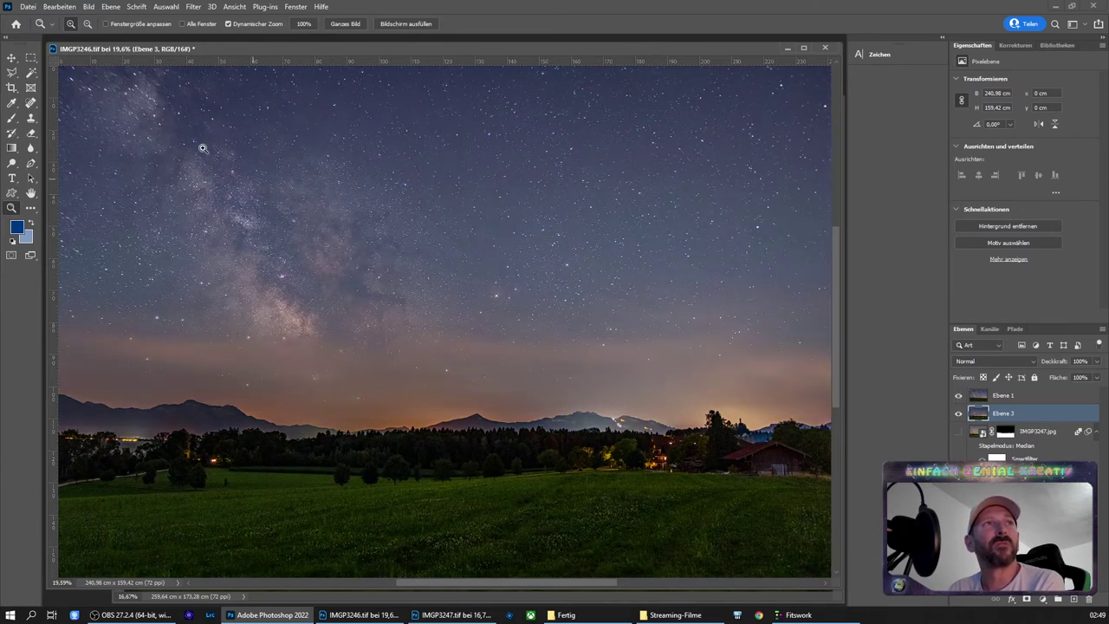
left_click(958, 395)
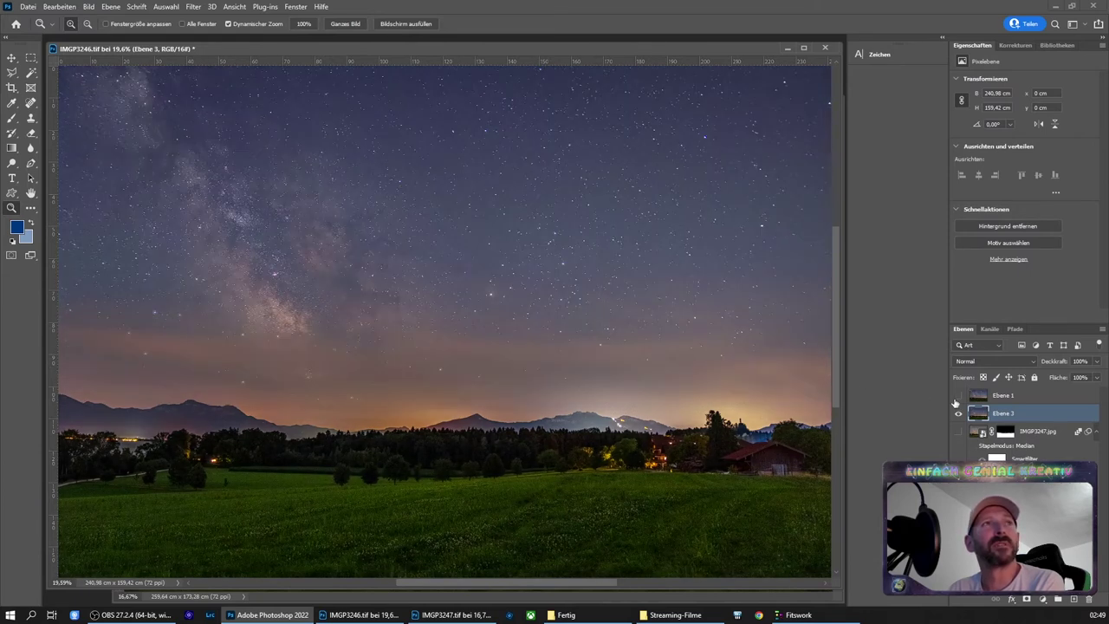
left_click(959, 396)
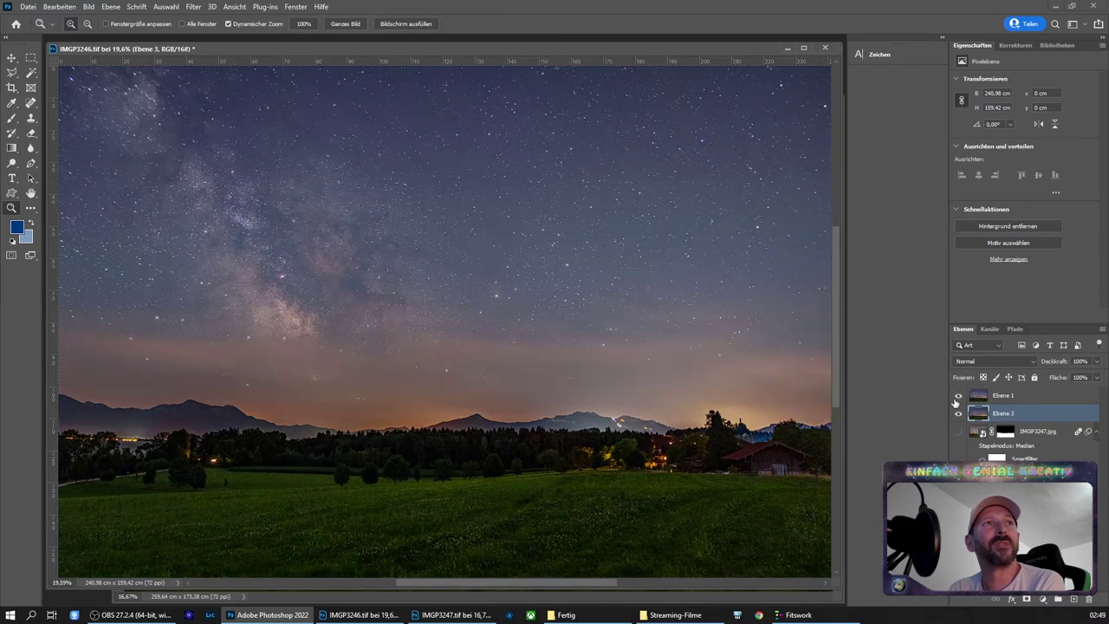
left_click(958, 396)
left_click(957, 397)
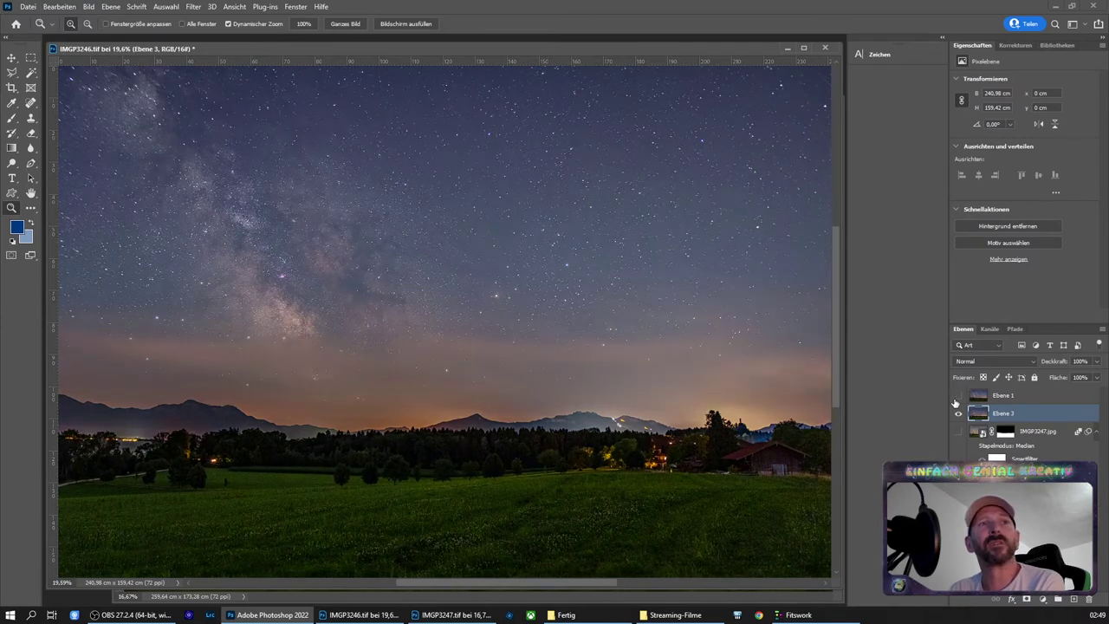
left_click(957, 397)
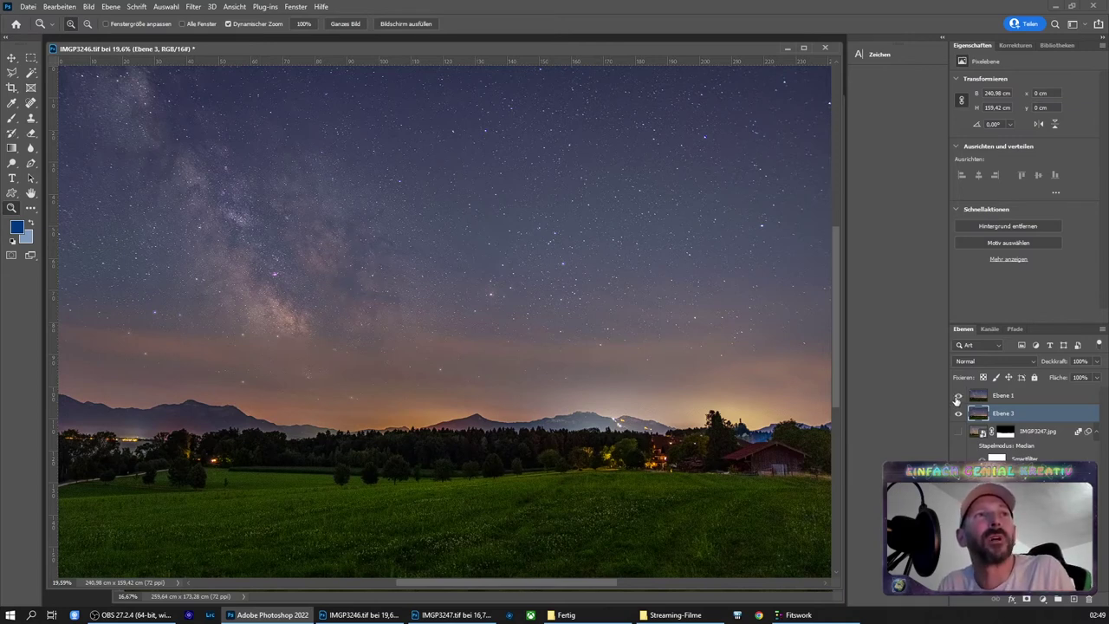
left_click(957, 396)
left_click(957, 396)
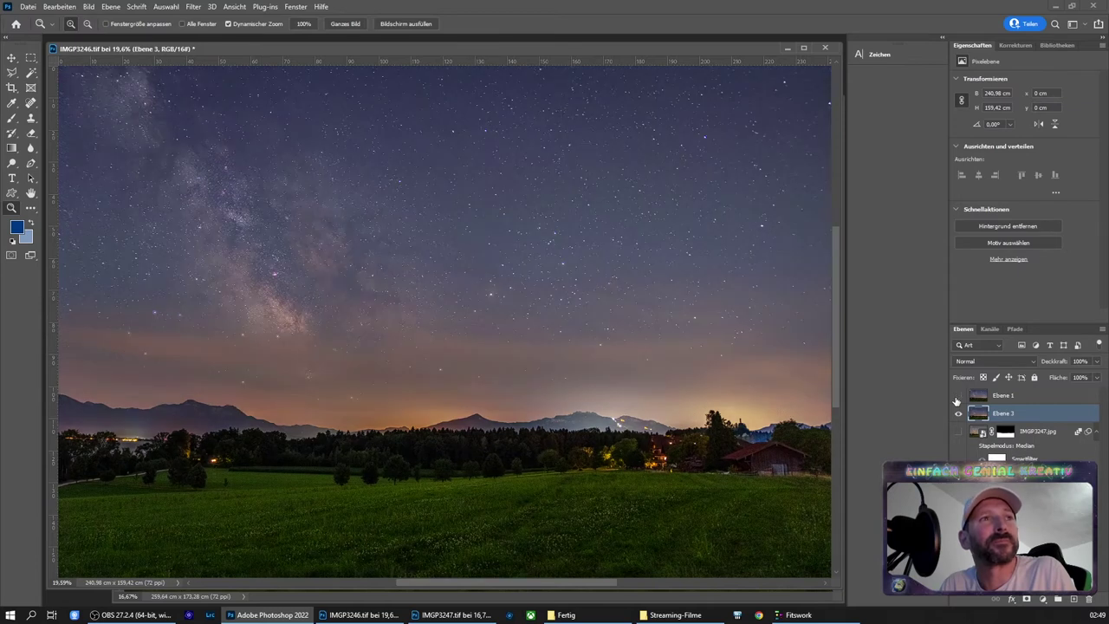
left_click(958, 397)
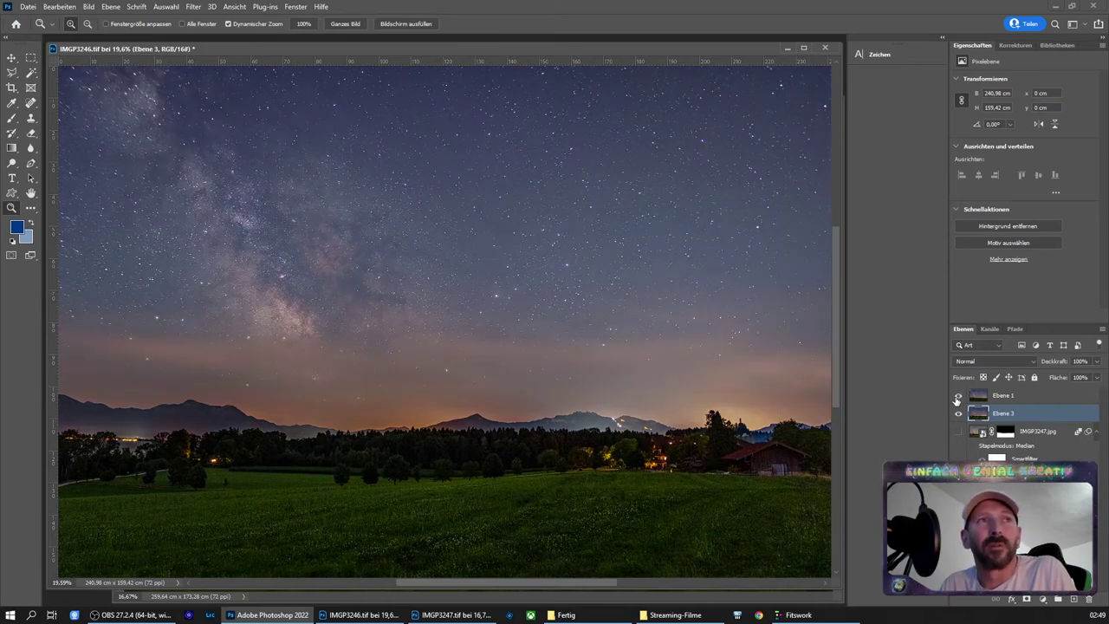
left_click(957, 397)
left_click(958, 397)
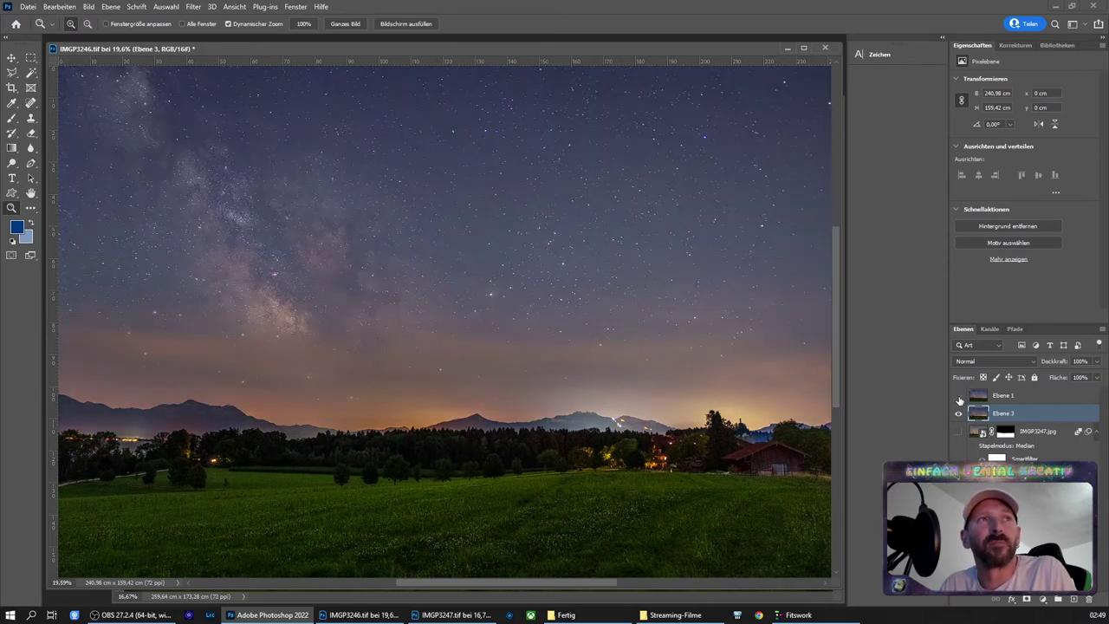
left_click(958, 396)
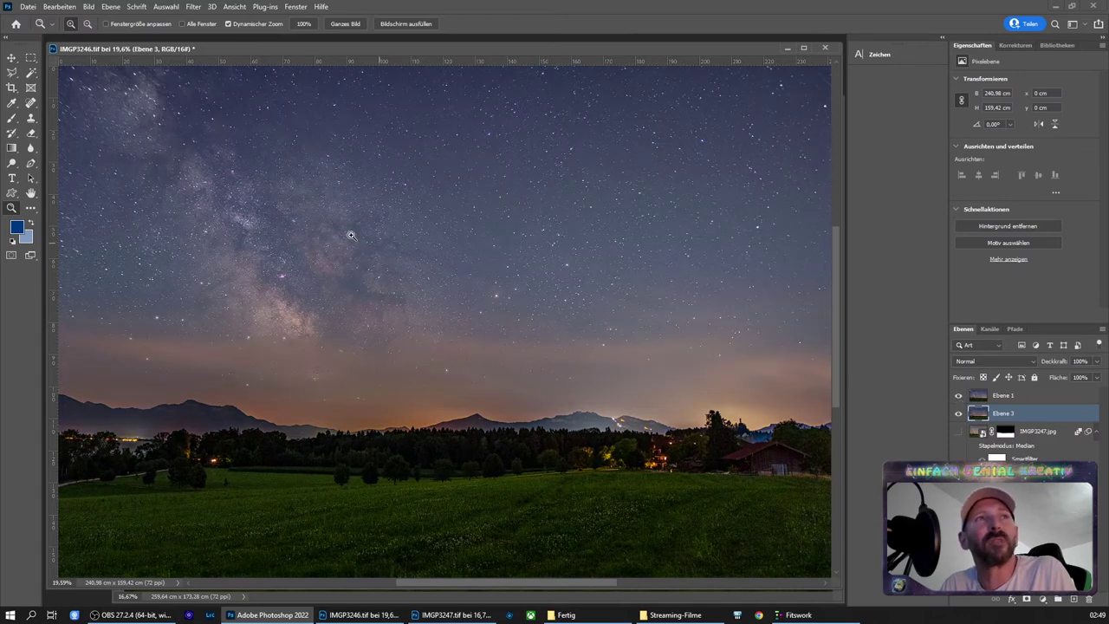
Compare Milky Way star detail zoomed in, then fit the view and leave Ebene 1 hidden
left_click_drag(248, 201, 498, 301)
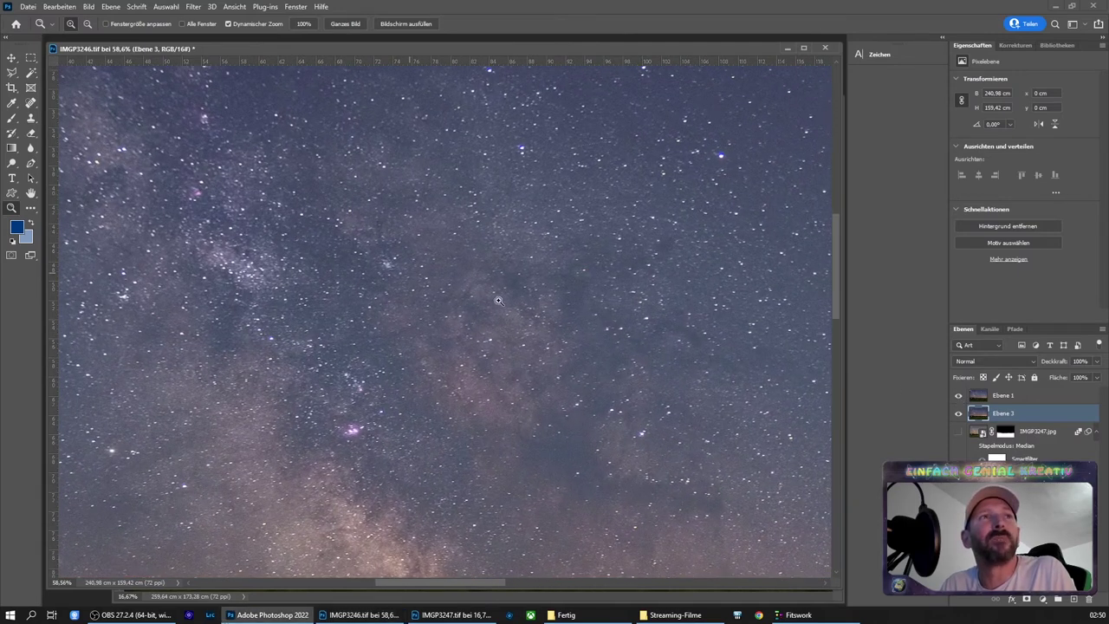
left_click(957, 397)
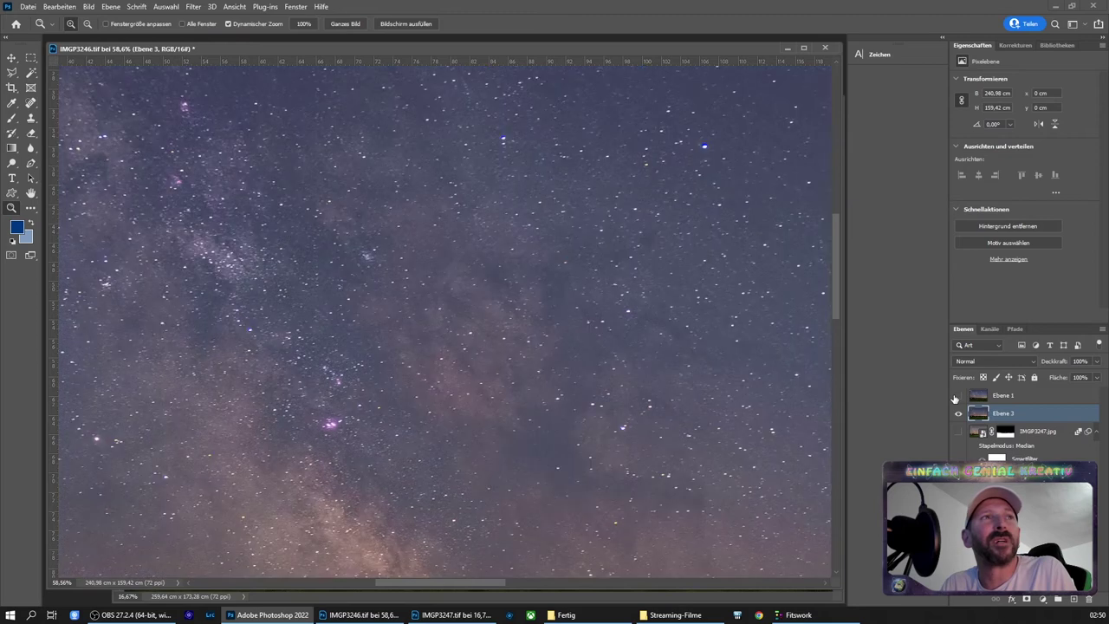
left_click(957, 397)
left_click(956, 397)
left_click(957, 397)
left_click(956, 397)
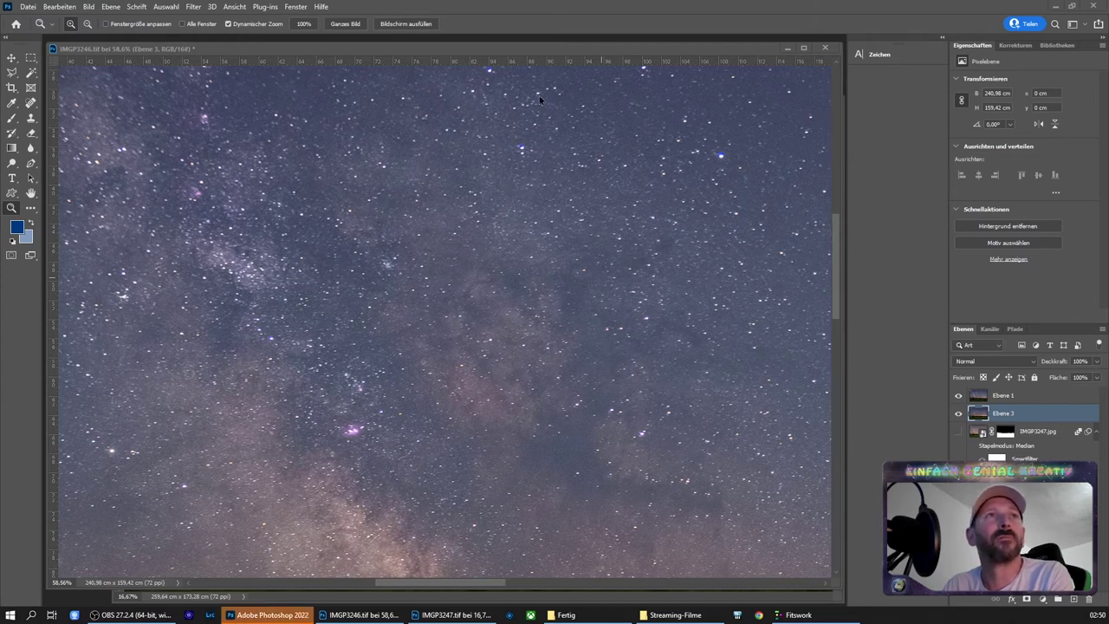
key("ctrl+0")
left_click(958, 396)
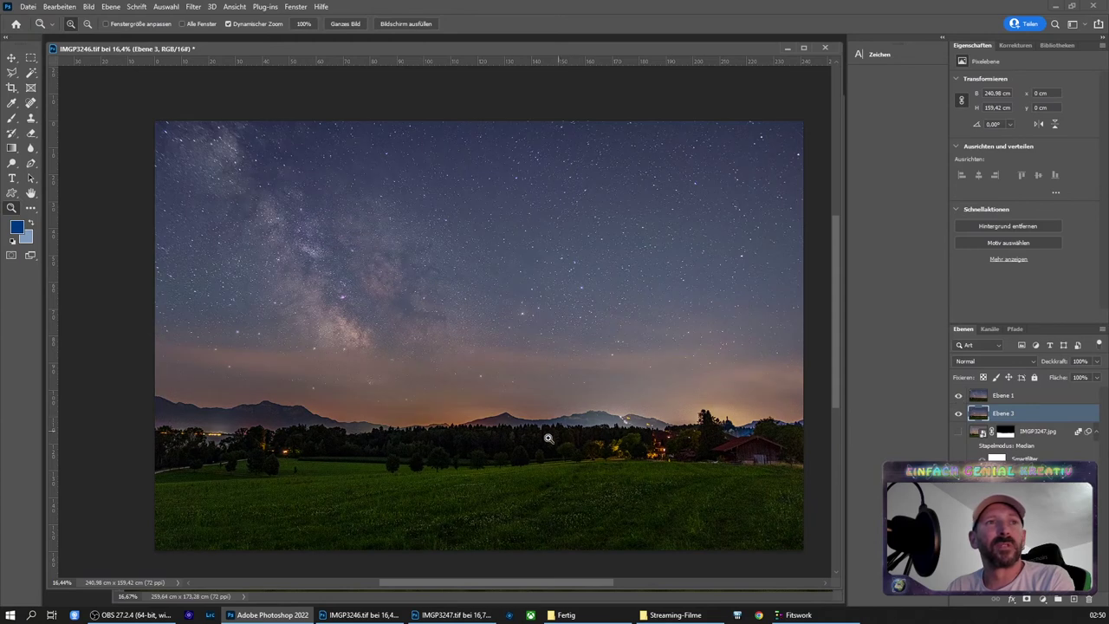
left_click(957, 398)
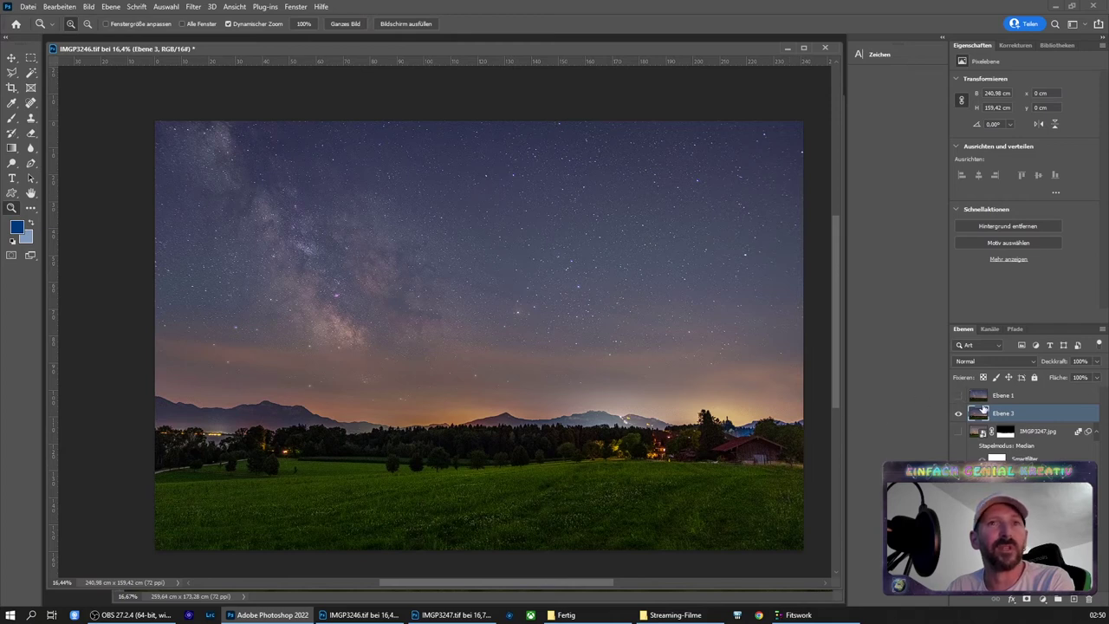
Burn down the orange horizon glow with a large Highlights 10% brush, then compare against Ebene 1
left_click(9, 164)
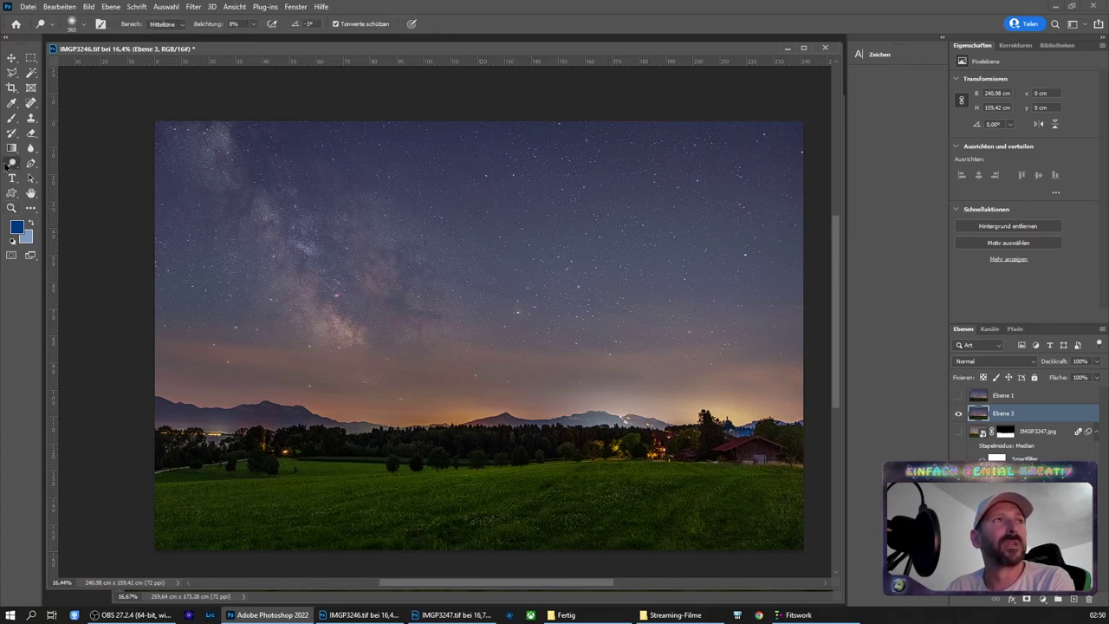
right_click(7, 165)
left_click(45, 174)
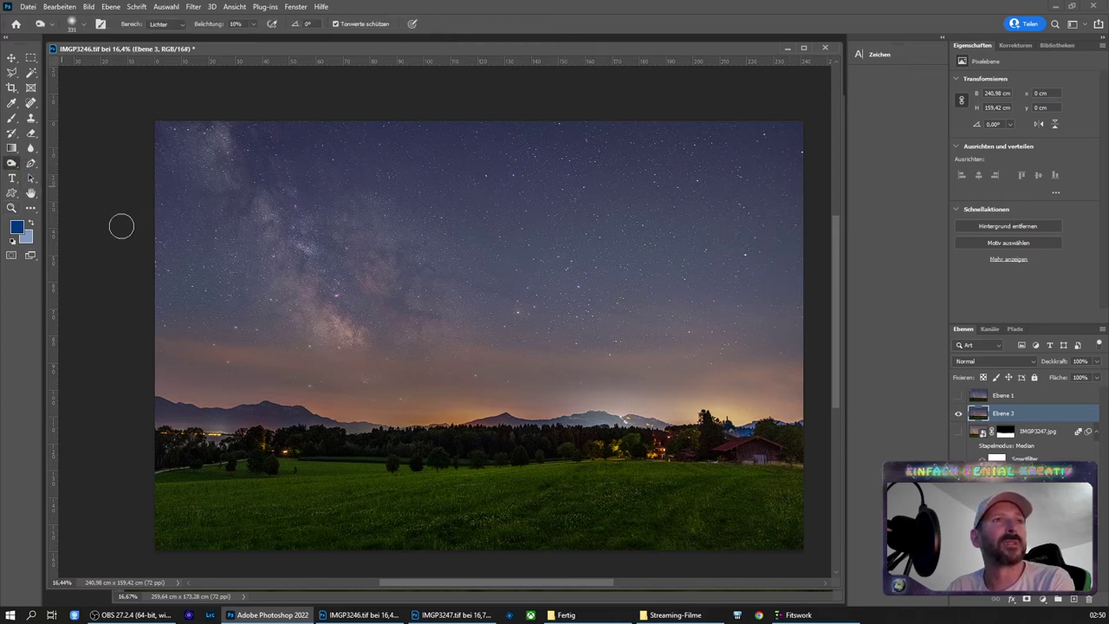
left_click_drag(207, 358, 278, 384)
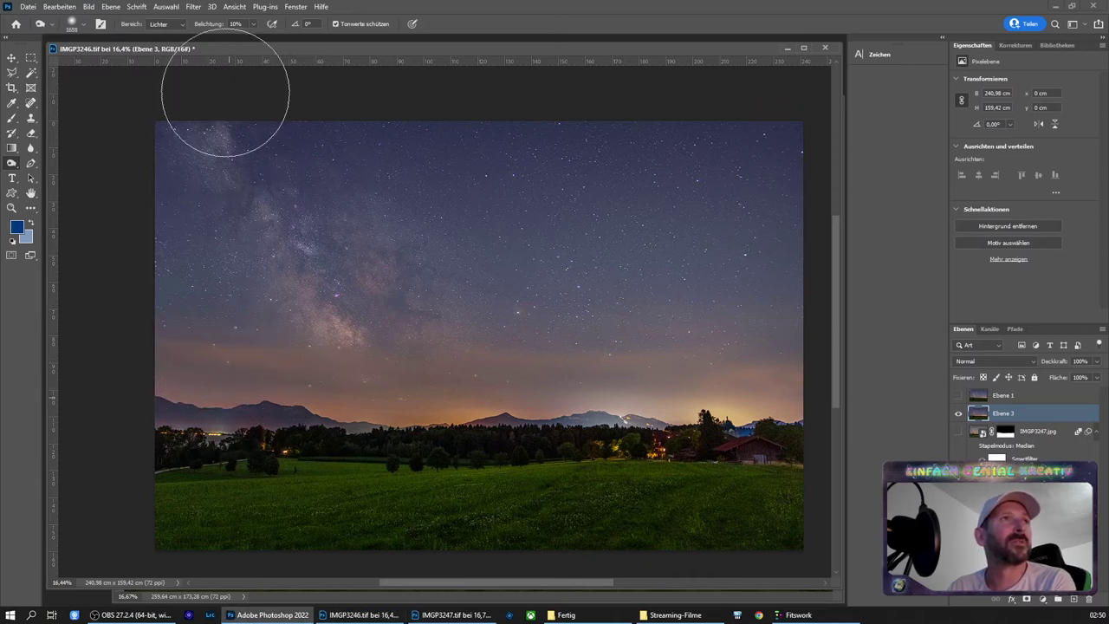
mouse_move(220, 372)
left_mouse_down()
mouse_move(626, 422)
mouse_move(159, 422)
mouse_move(755, 409)
mouse_move(817, 396)
mouse_move(644, 421)
mouse_move(290, 384)
mouse_move(217, 391)
mouse_move(829, 433)
mouse_move(144, 433)
mouse_move(817, 476)
mouse_move(320, 509)
mouse_move(809, 495)
mouse_move(529, 510)
mouse_move(292, 460)
mouse_move(771, 429)
mouse_move(231, 416)
mouse_move(512, 413)
mouse_move(817, 389)
left_mouse_up()
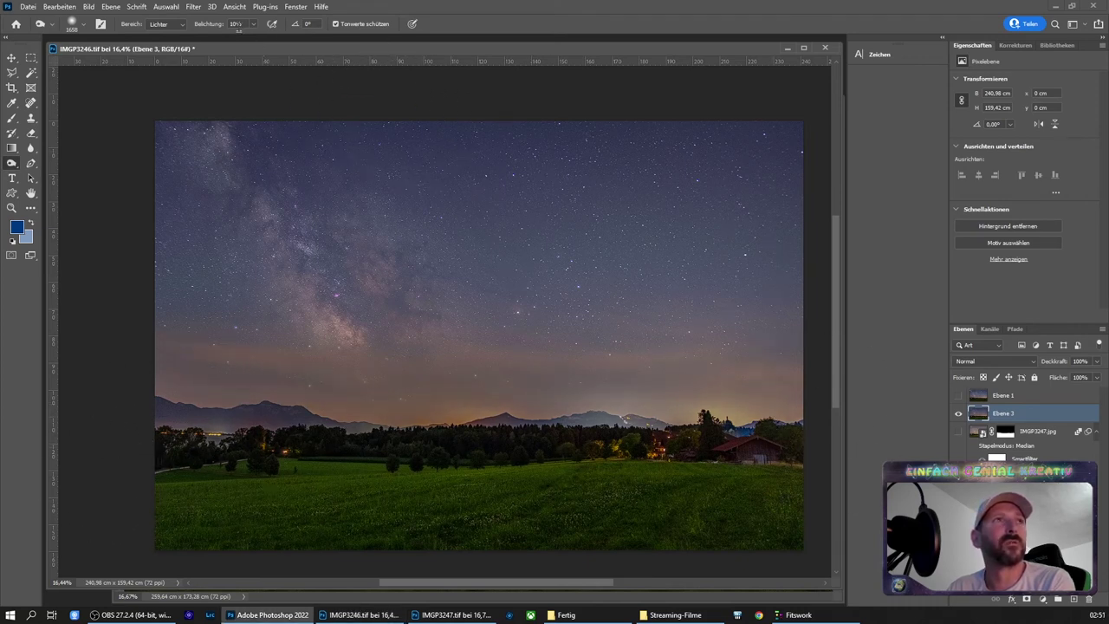
left_click(958, 396)
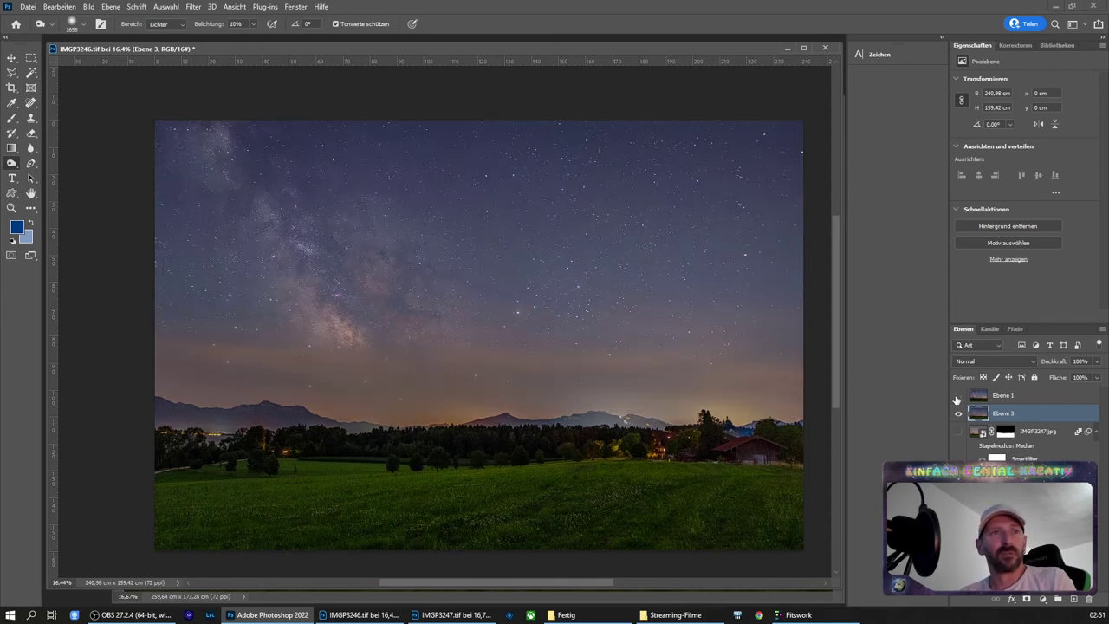
left_click(957, 397)
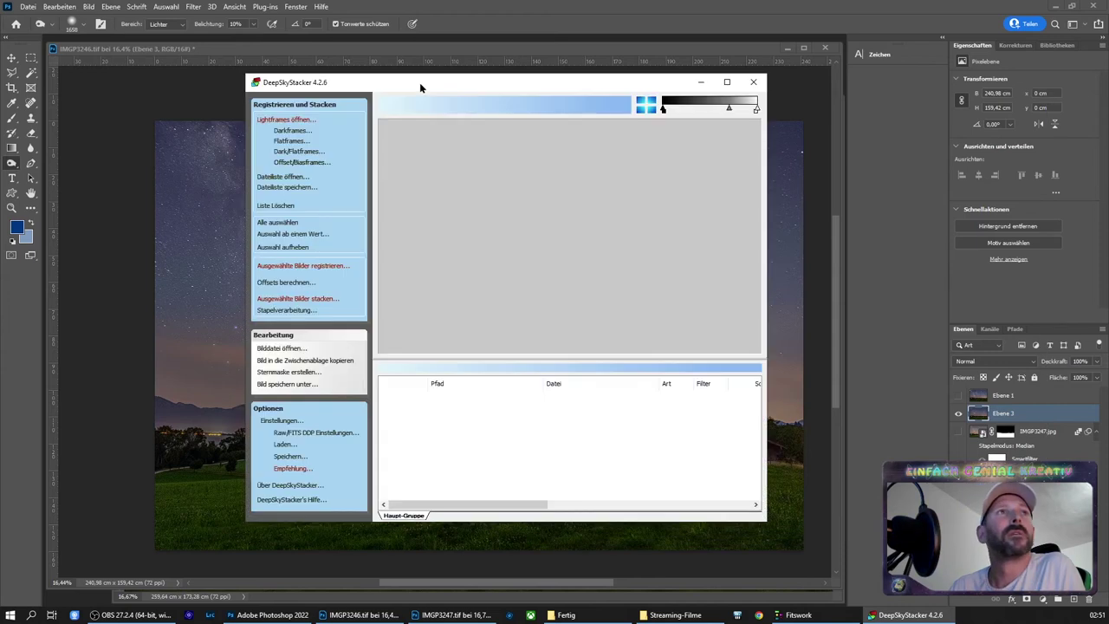
Add IMGP3247–IMGP3257 from Desktop > Landschaften mit Sternenhimmel 2022 > Test as DeepSkyStacker light frames
double_click(420, 82)
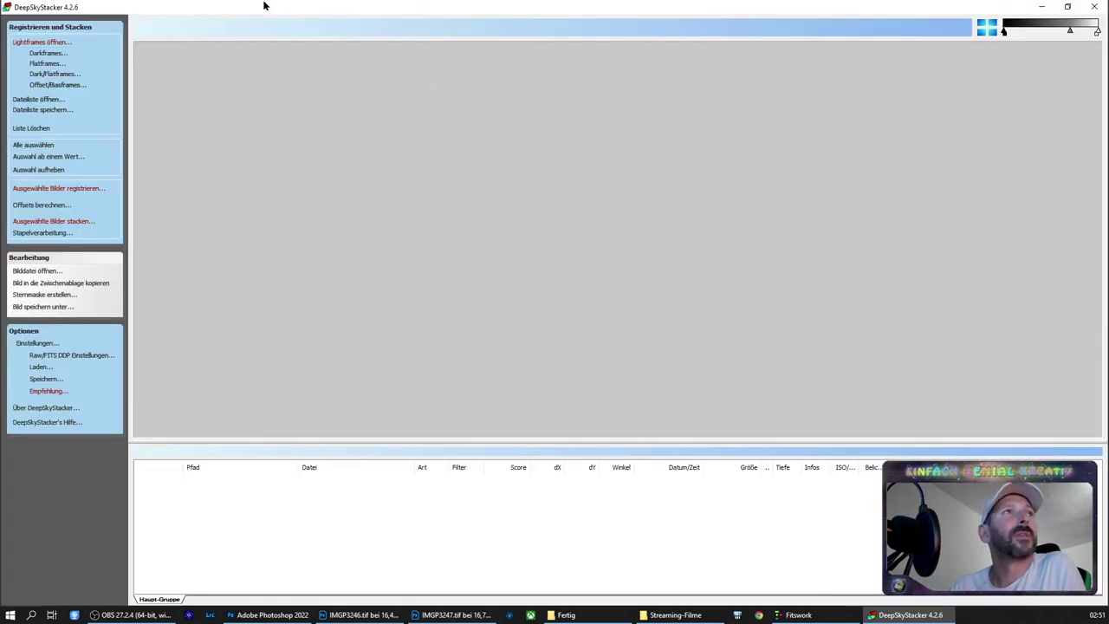
left_click(40, 44)
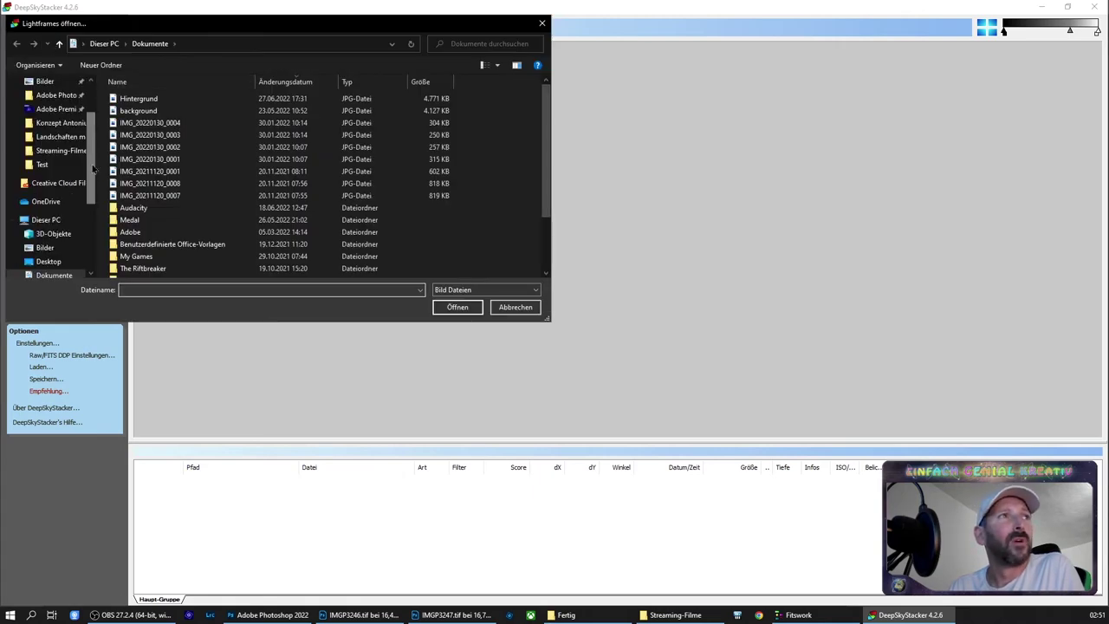
scroll(90, 199, "down", 2)
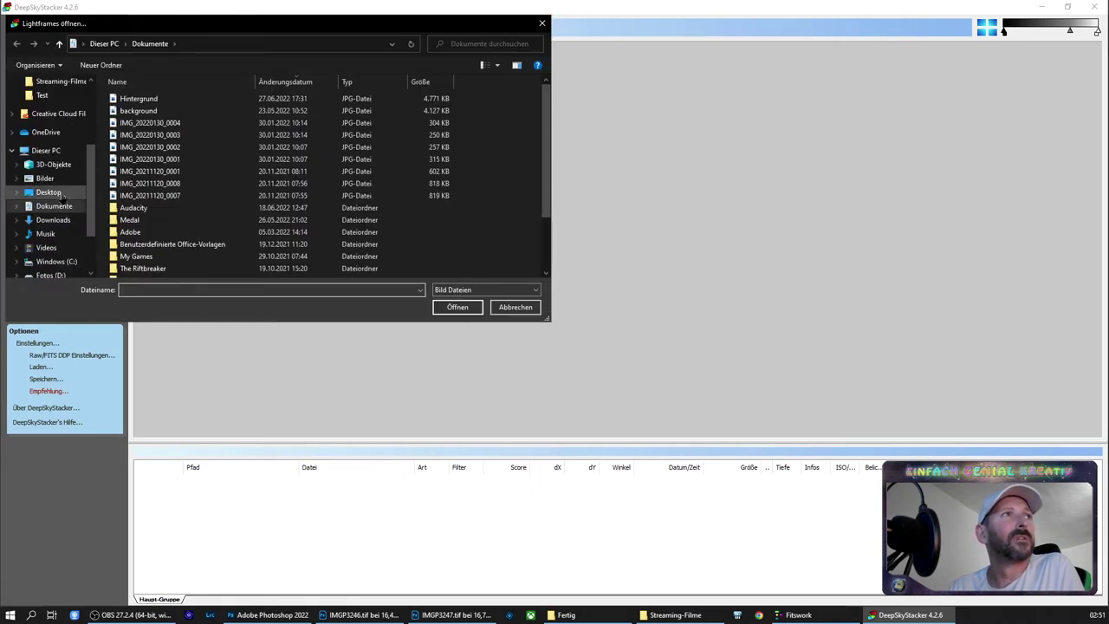
left_click(48, 192)
double_click(145, 124)
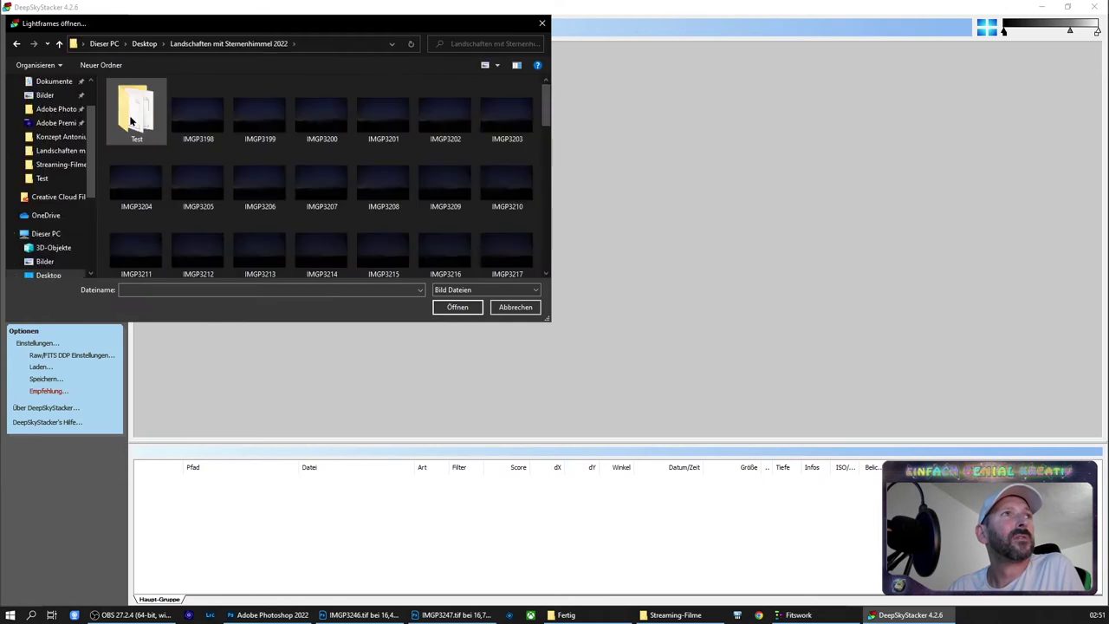
double_click(130, 121)
left_click(193, 123)
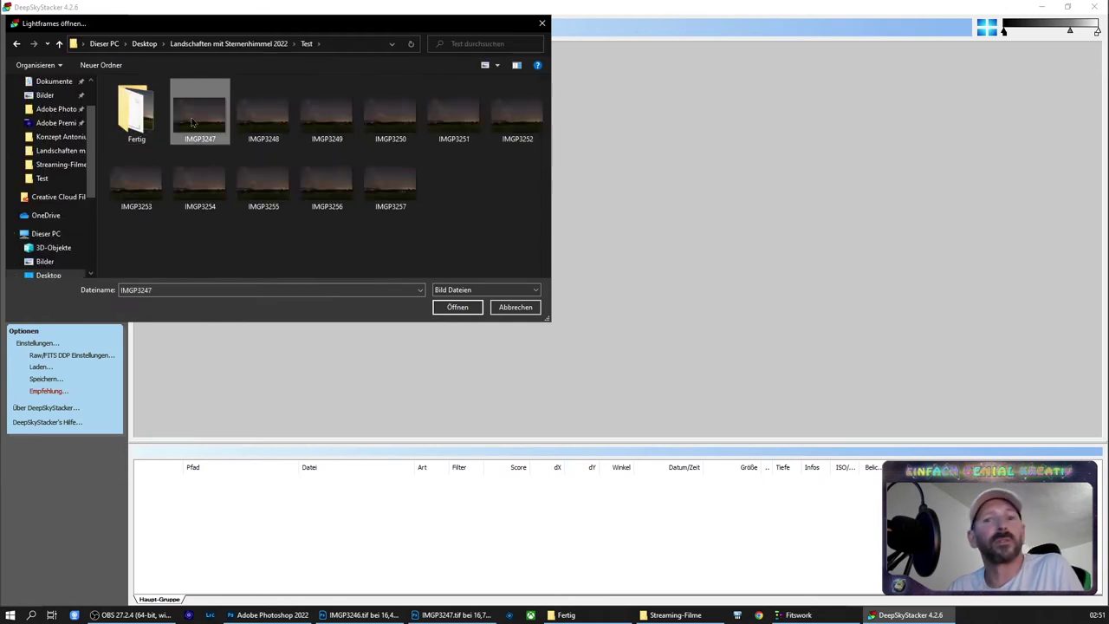
left_click(379, 187, "shift")
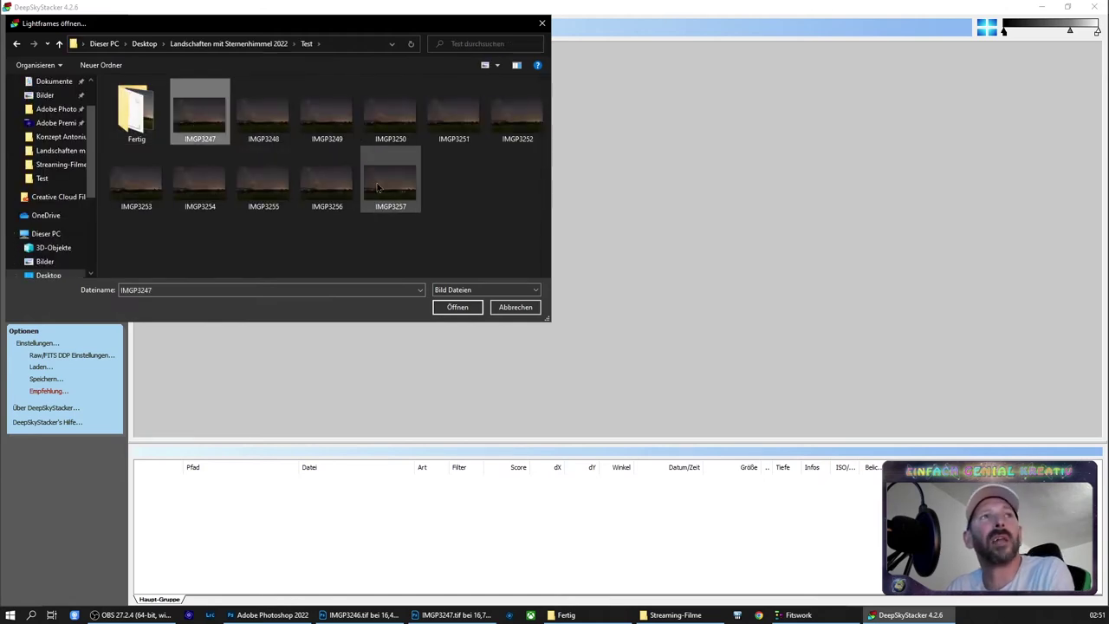
left_click(470, 311)
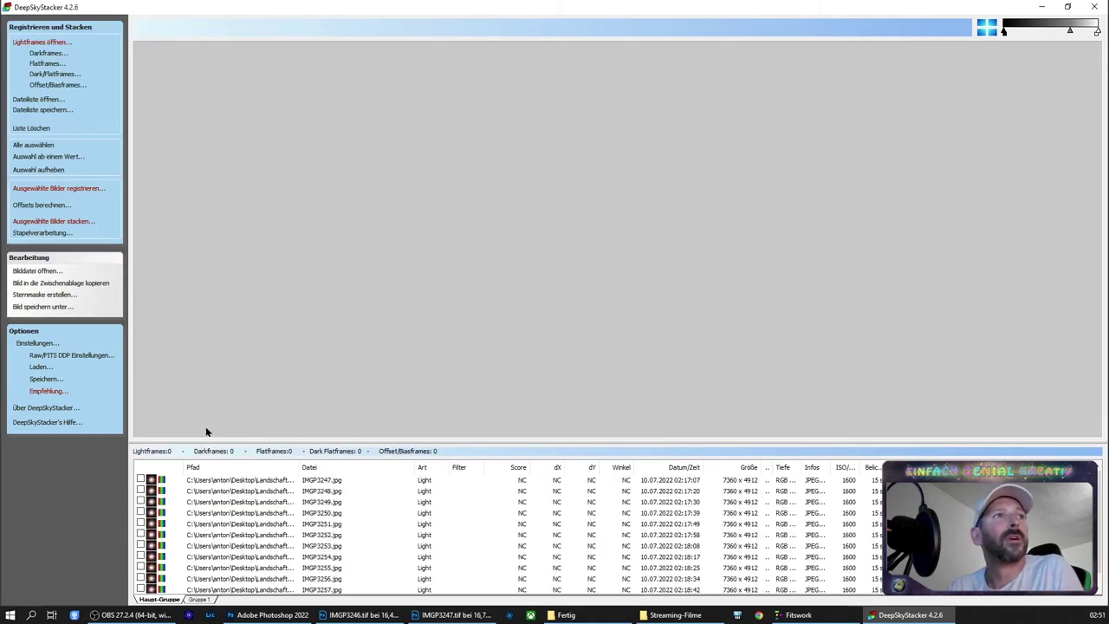
Check all 11 loaded light frames and bring up the Stacking Schritte summary
left_click(33, 148)
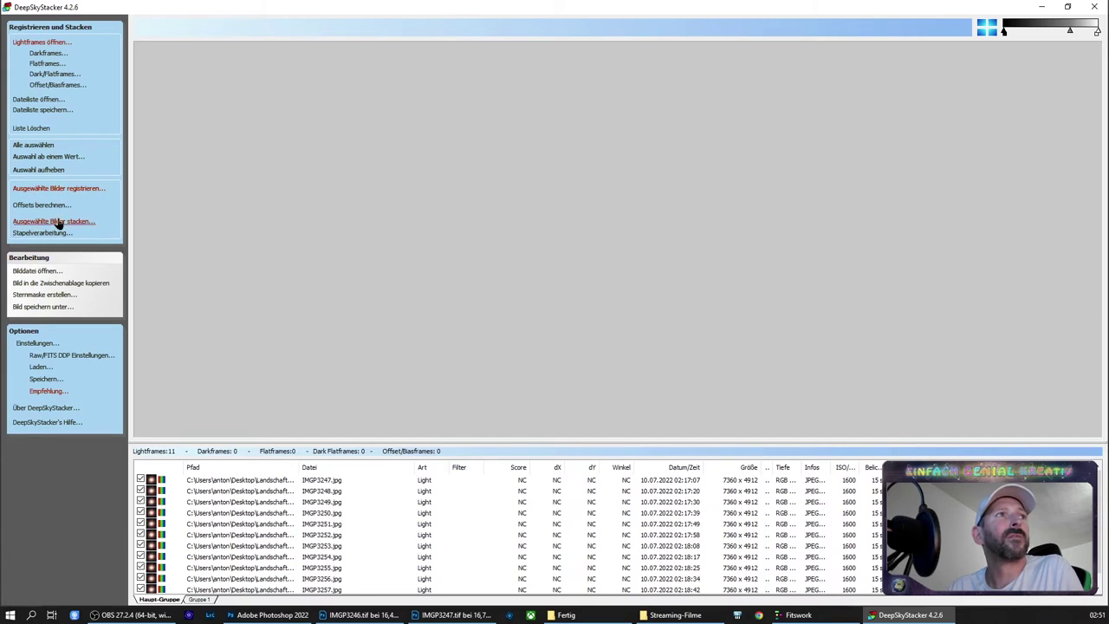
left_click(58, 224)
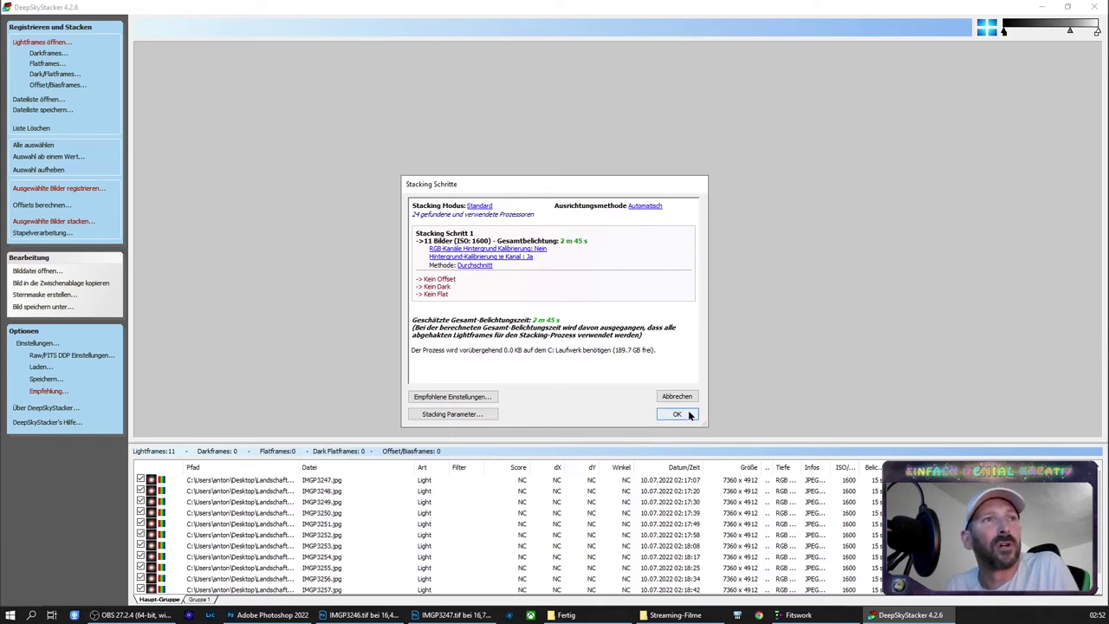
Review the Empfohlene Einstellungen without changes, then run registration and stacking of the 11 frames
left_click(459, 395)
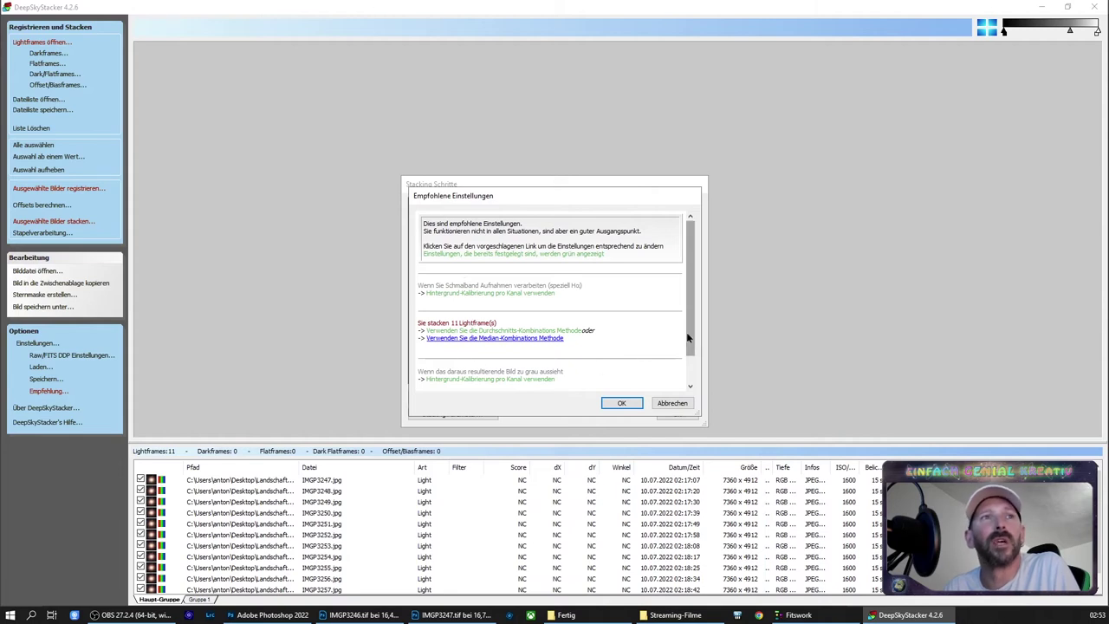
scroll(689, 372, "down", 1)
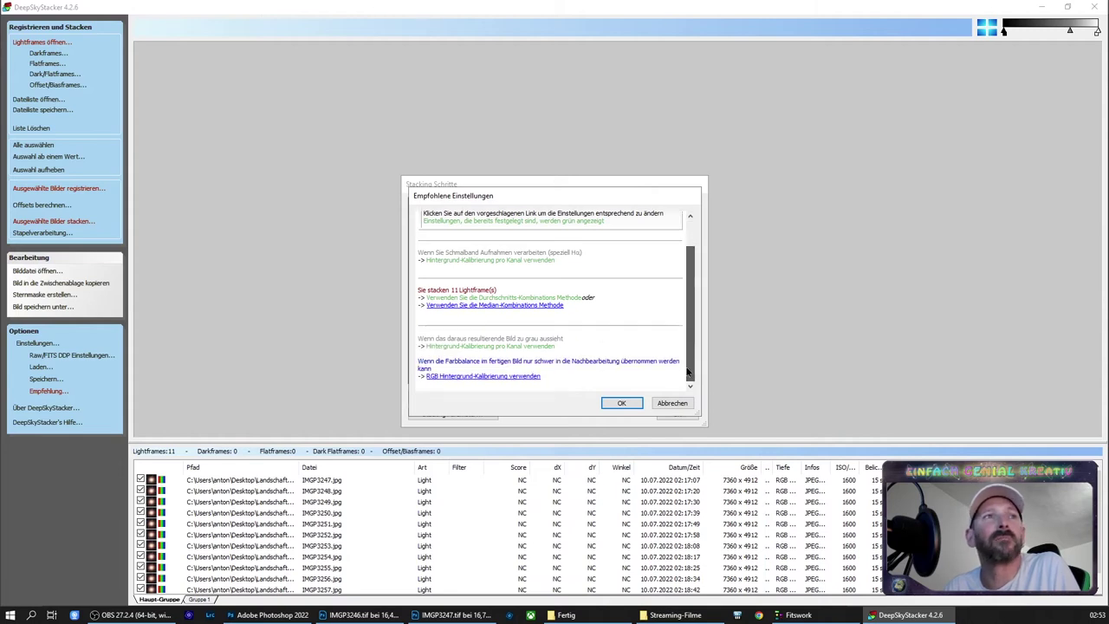
left_click(610, 401)
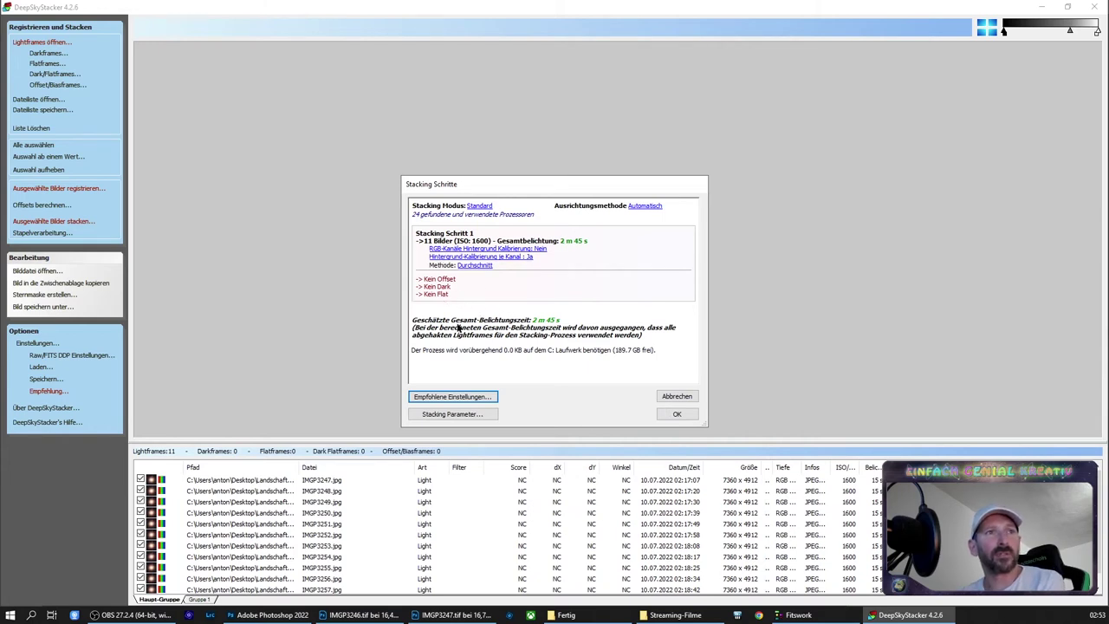
left_click(676, 414)
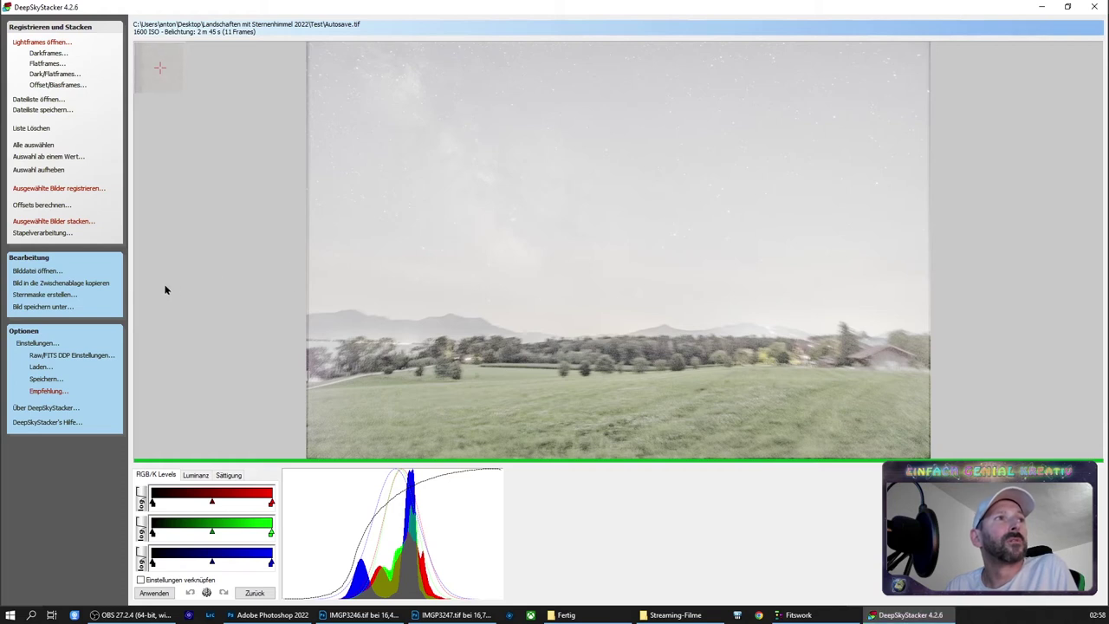
Save the stacked image as TIFF DSS_3247 in Test > Fertig, then return to Photoshop
left_click(43, 307)
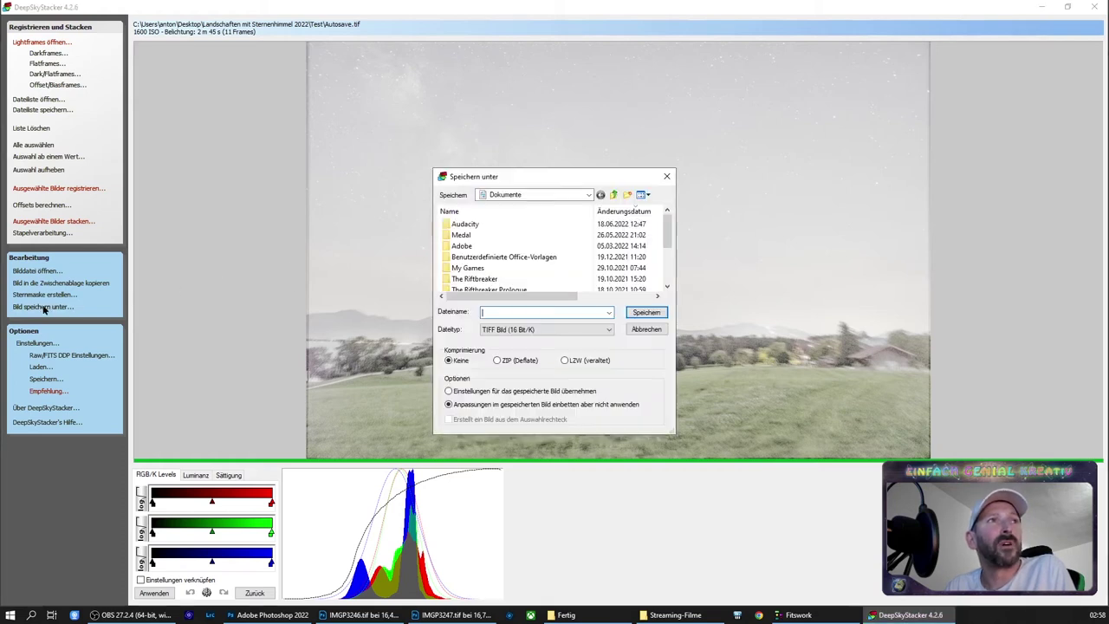
left_click(613, 195)
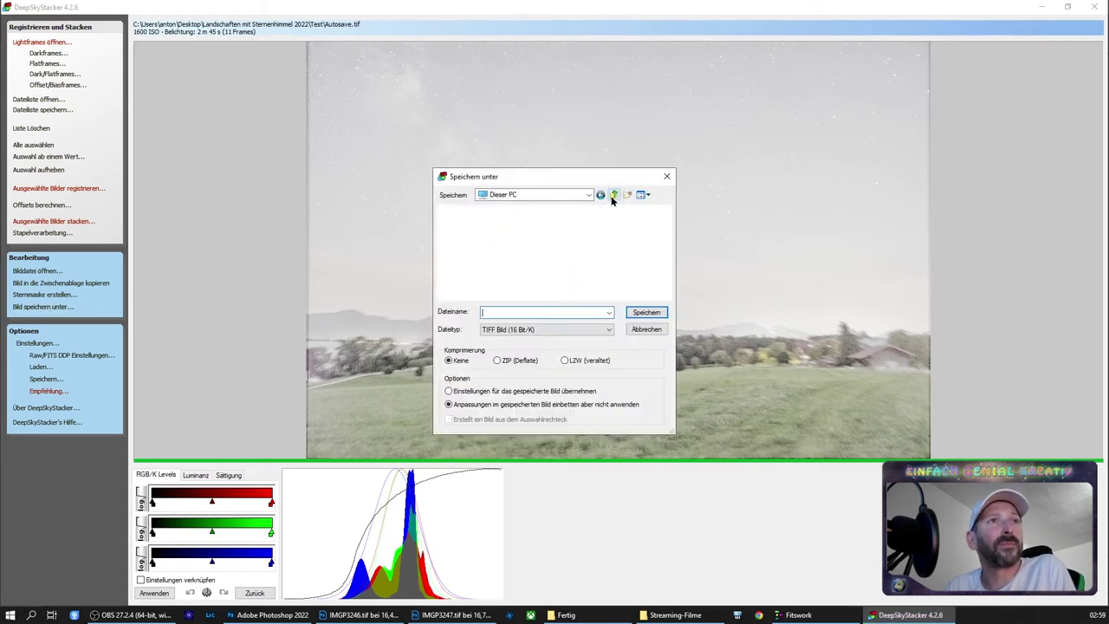
scroll(503, 282, "down", 5)
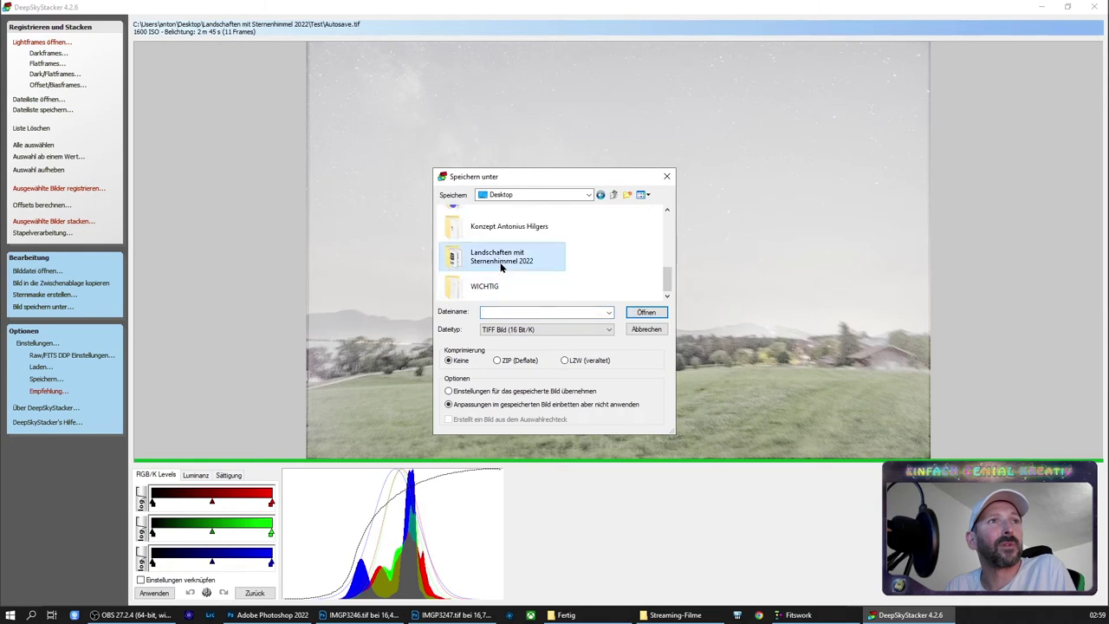
double_click(502, 265)
double_click(481, 249)
double_click(472, 243)
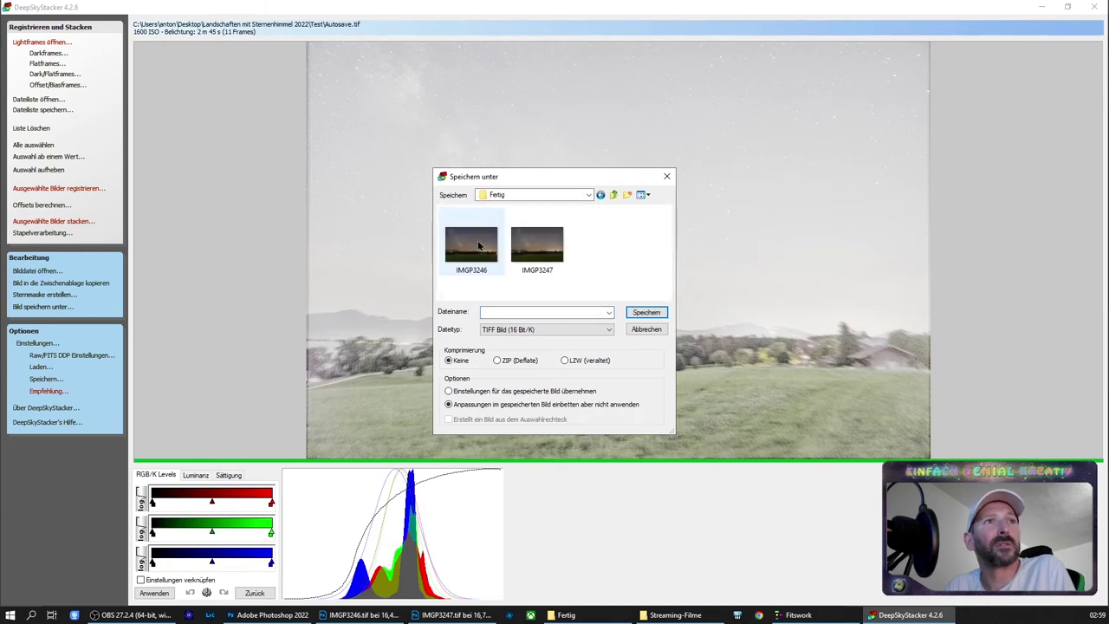
left_click(525, 312)
type("D")
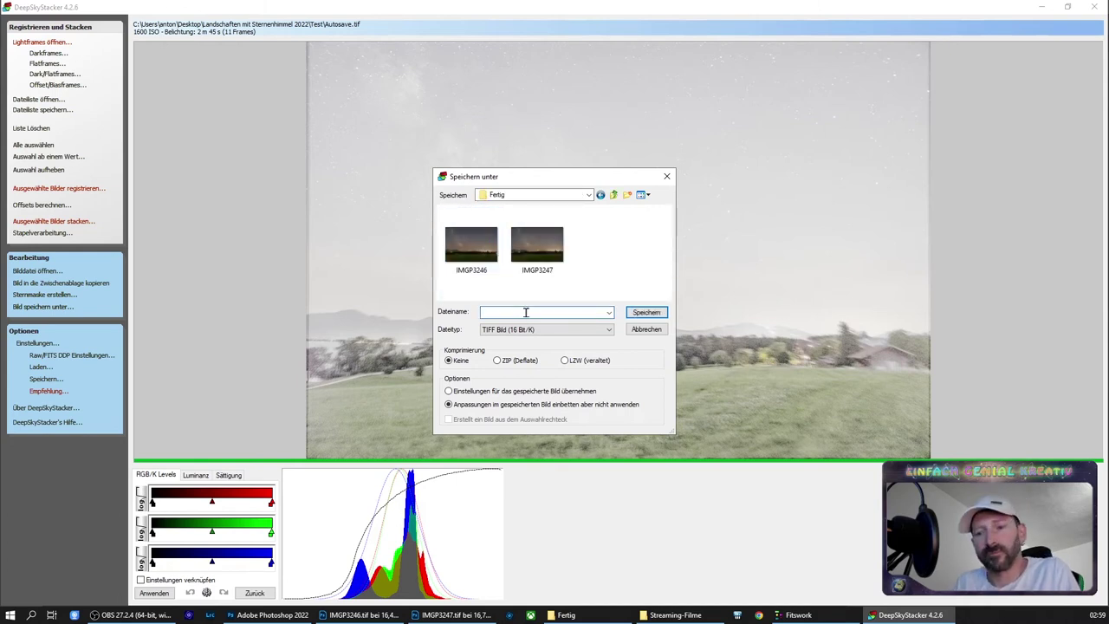
type("SS_3247")
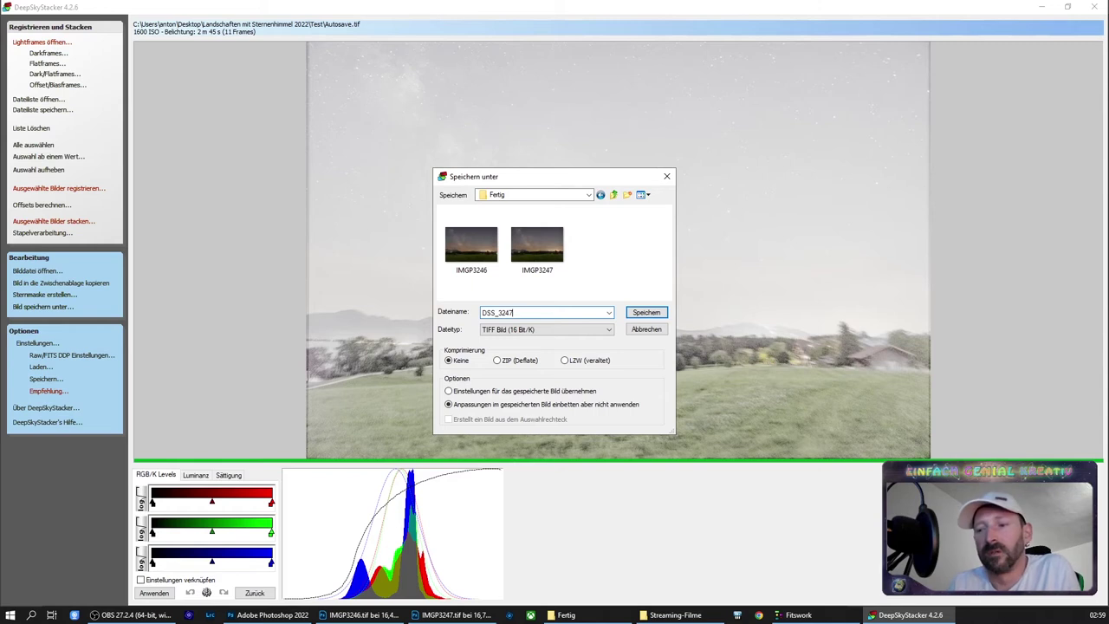
key("Return")
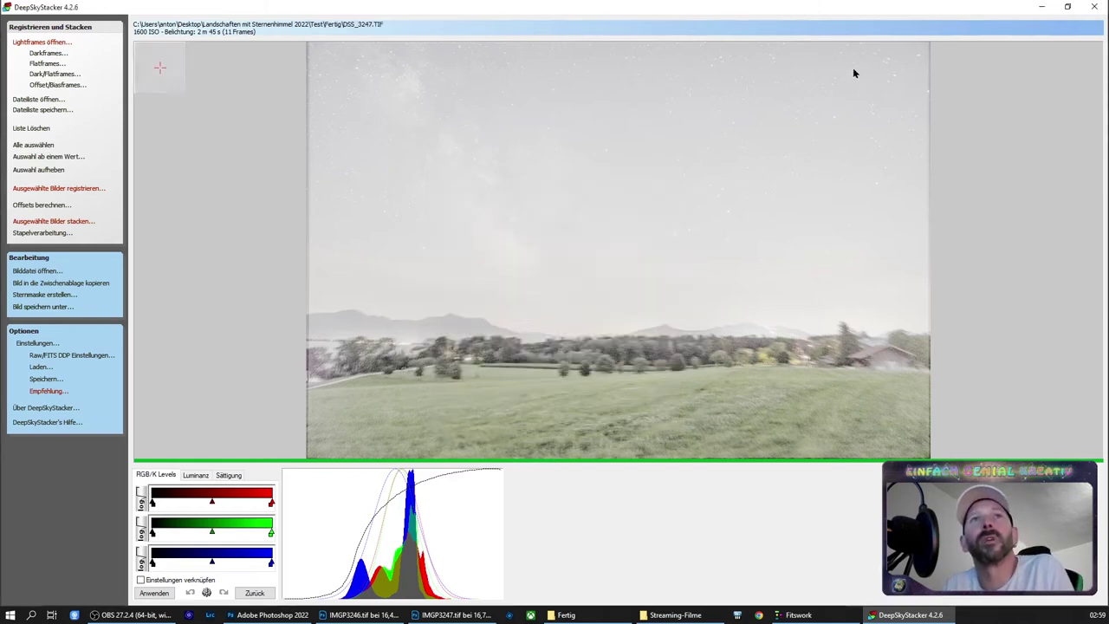
key("alt+Tab")
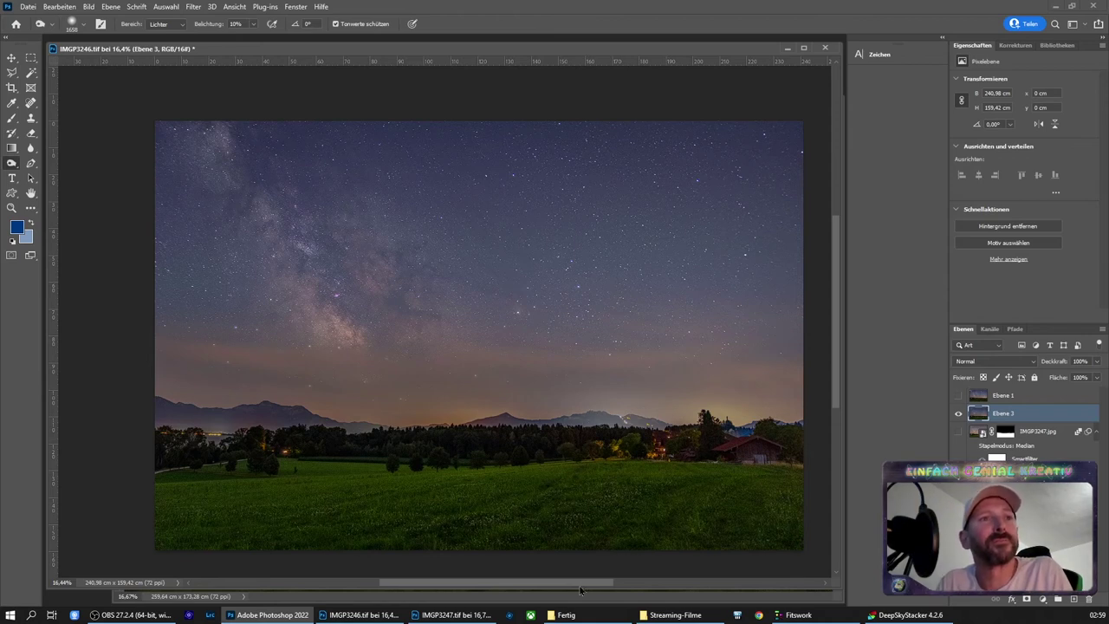
Drag DSS_3247 from the Fertig folder into Photoshop to open it
left_click(565, 614)
left_click_drag(144, 109, 387, 429)
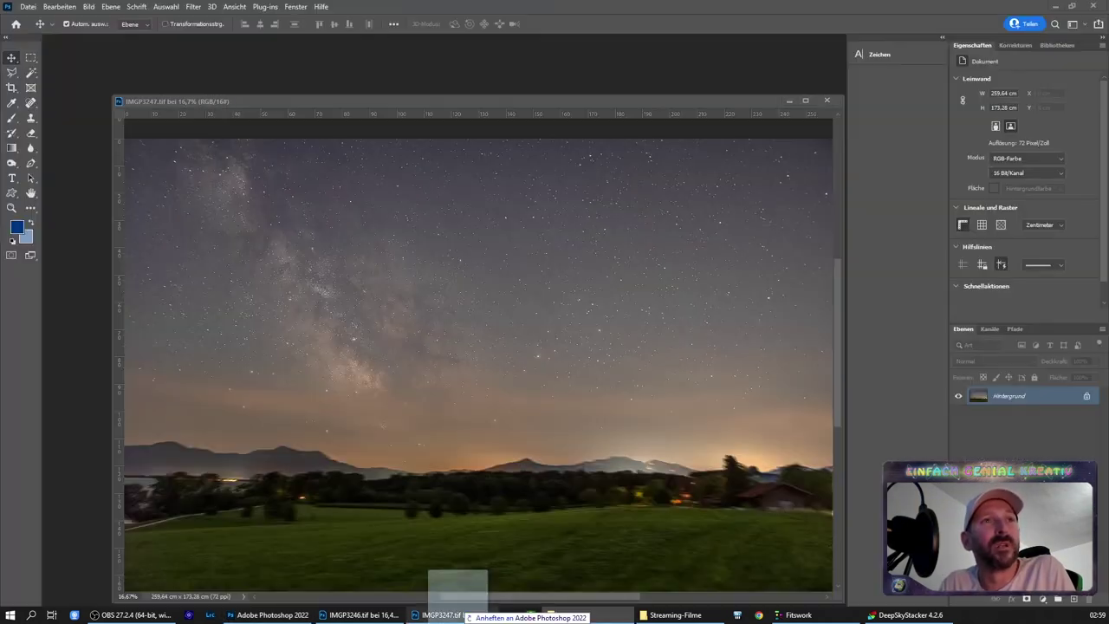
mouse_move(387, 429)
left_mouse_down()
mouse_move(530, 76)
mouse_move(573, 50)
left_mouse_up()
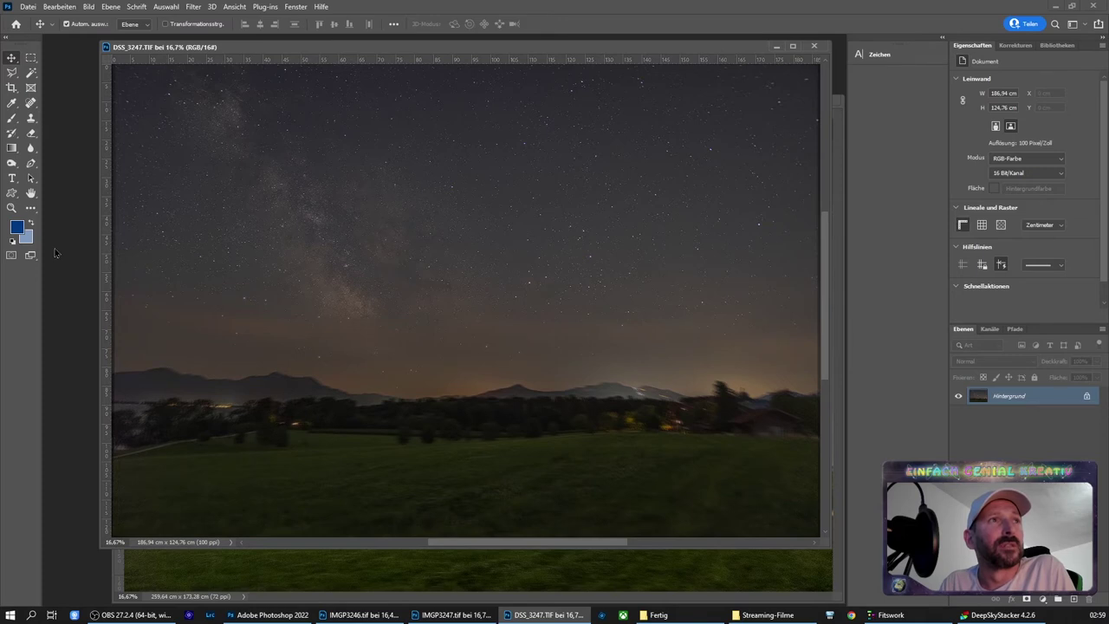
Zoom in and out on the stacked sky to check the stars are sharp
left_click(13, 210)
mouse_move(376, 250)
left_mouse_down()
mouse_move(433, 281)
mouse_move(611, 426)
left_mouse_up()
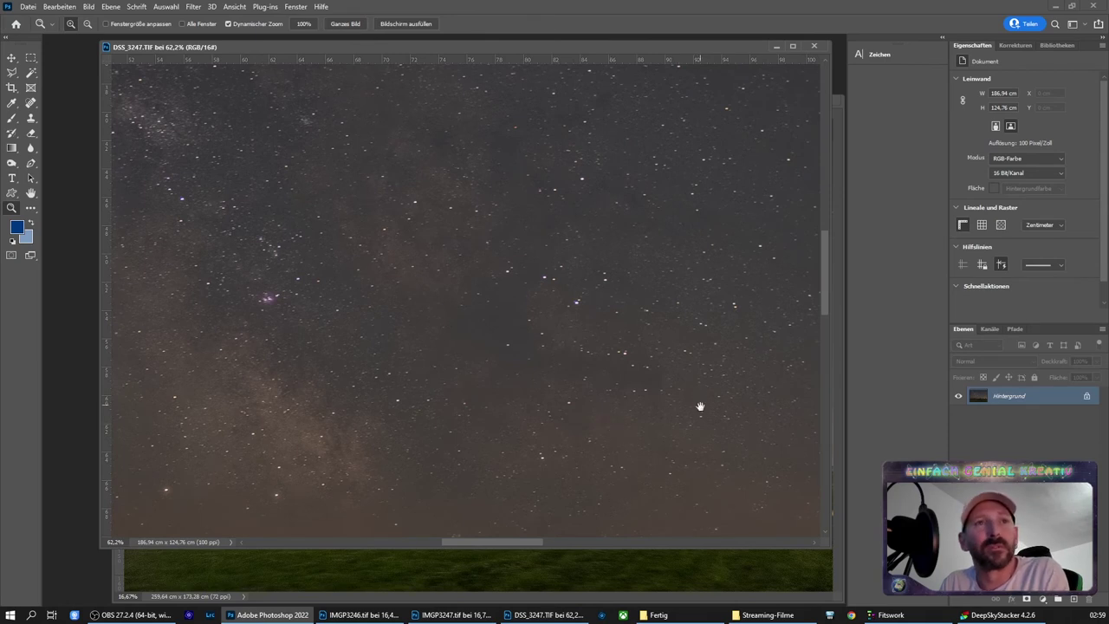
left_click_drag(700, 409, 555, 309)
left_click_drag(645, 428, 520, 265)
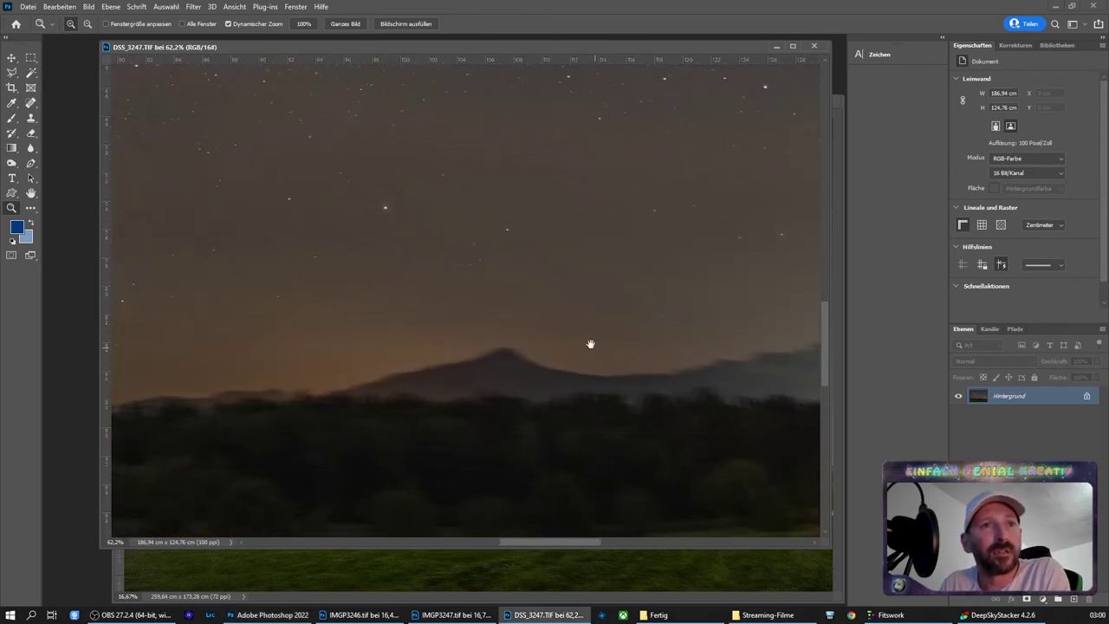
mouse_move(589, 344)
left_mouse_down()
mouse_move(649, 283)
mouse_move(527, 383)
mouse_move(415, 533)
left_mouse_up()
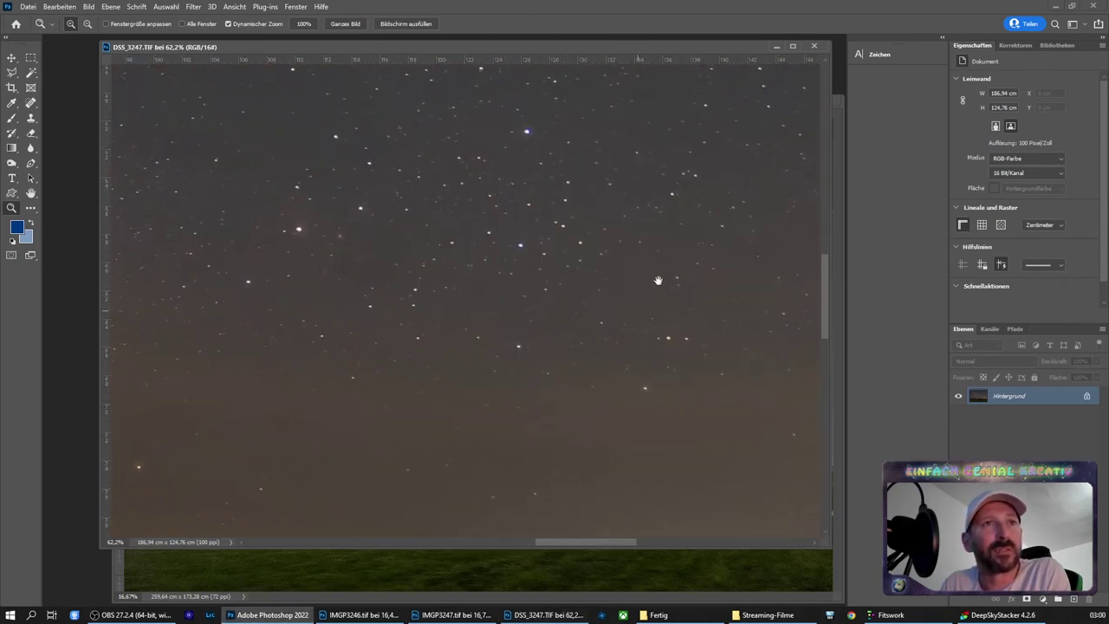
left_click_drag(505, 262, 505, 311)
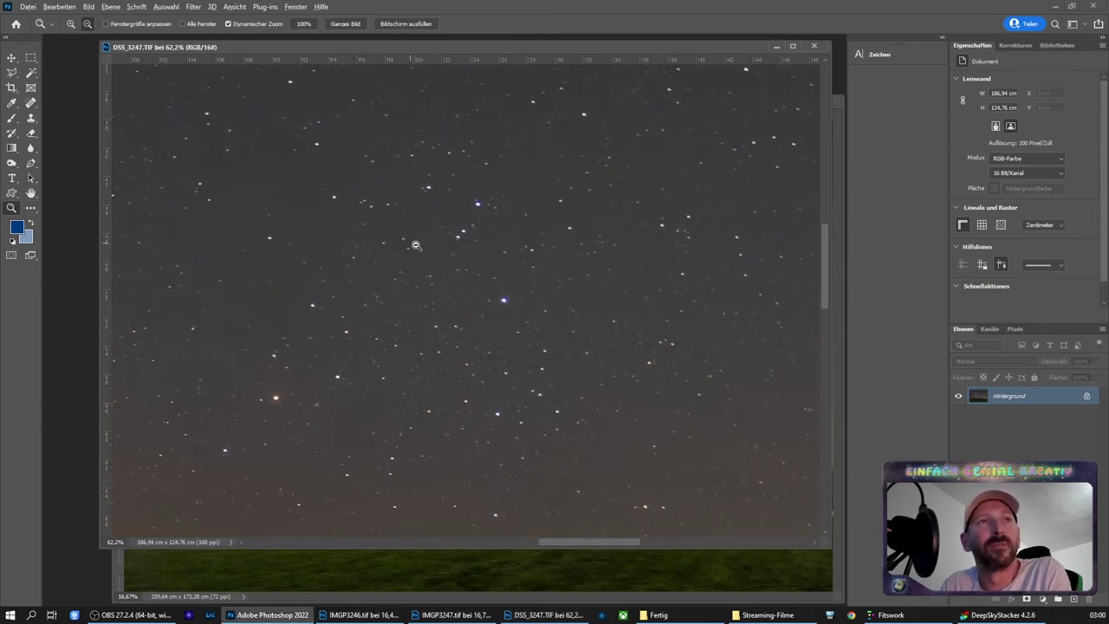
left_click_drag(408, 244, 356, 255)
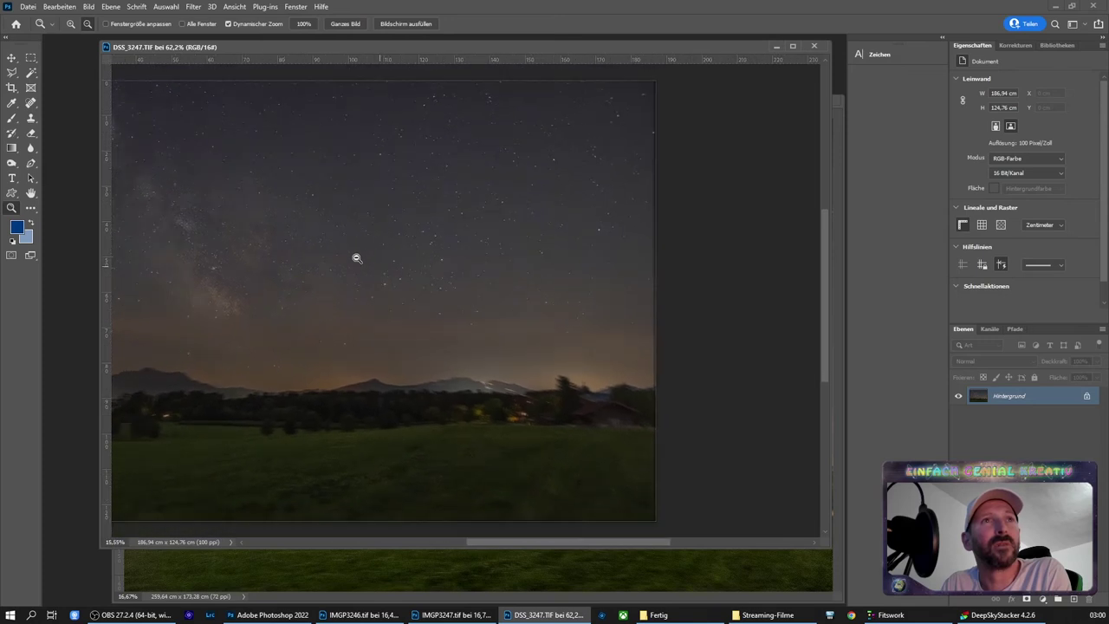
left_click_drag(666, 114, 693, 152)
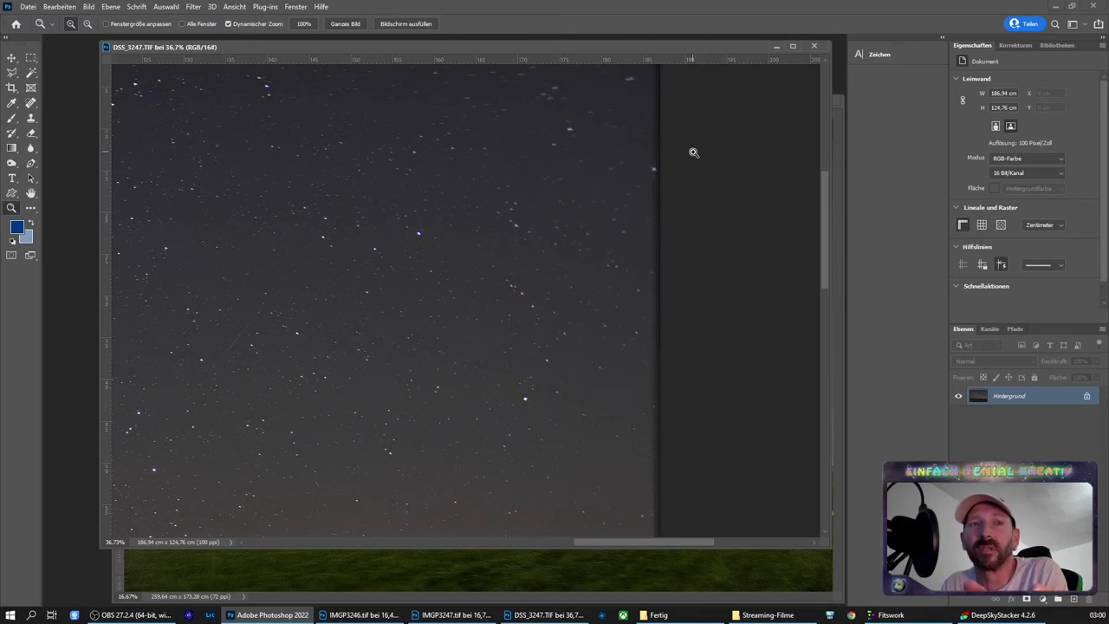
Fit the whole image in the window with Ansicht > Ganzes Bild and reposition the document window
left_click(237, 8)
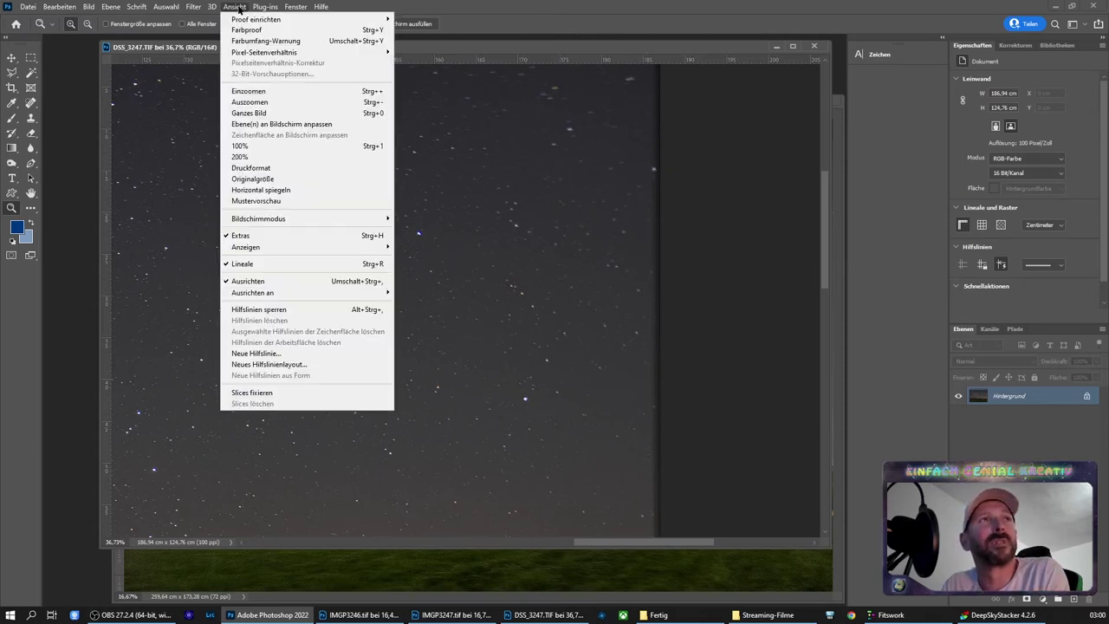
left_click(272, 111)
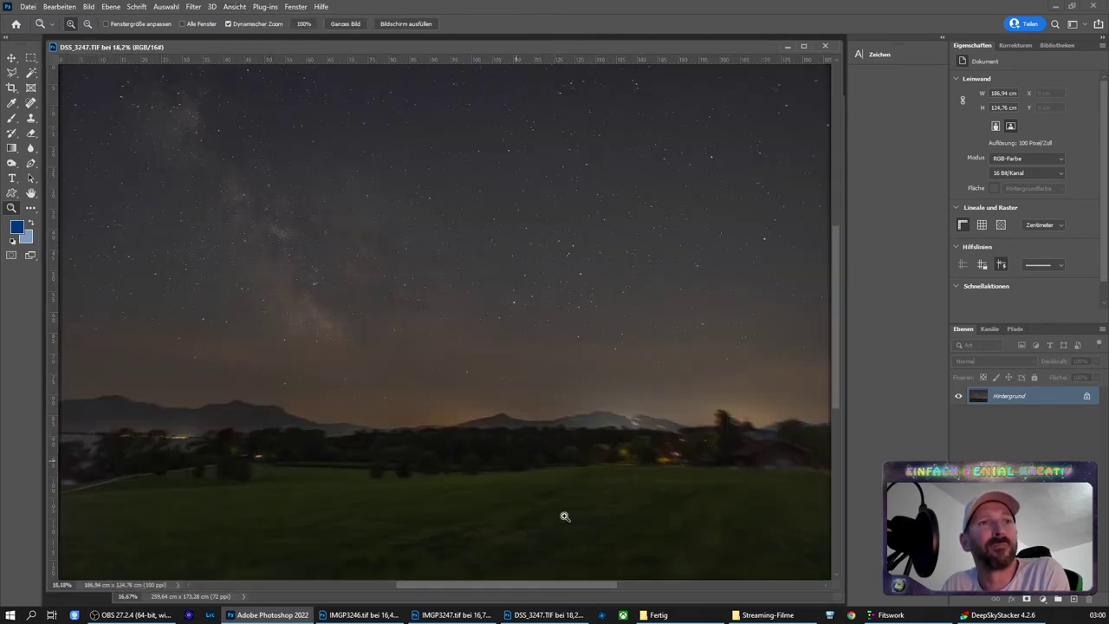
left_click_drag(726, 54, 669, 57)
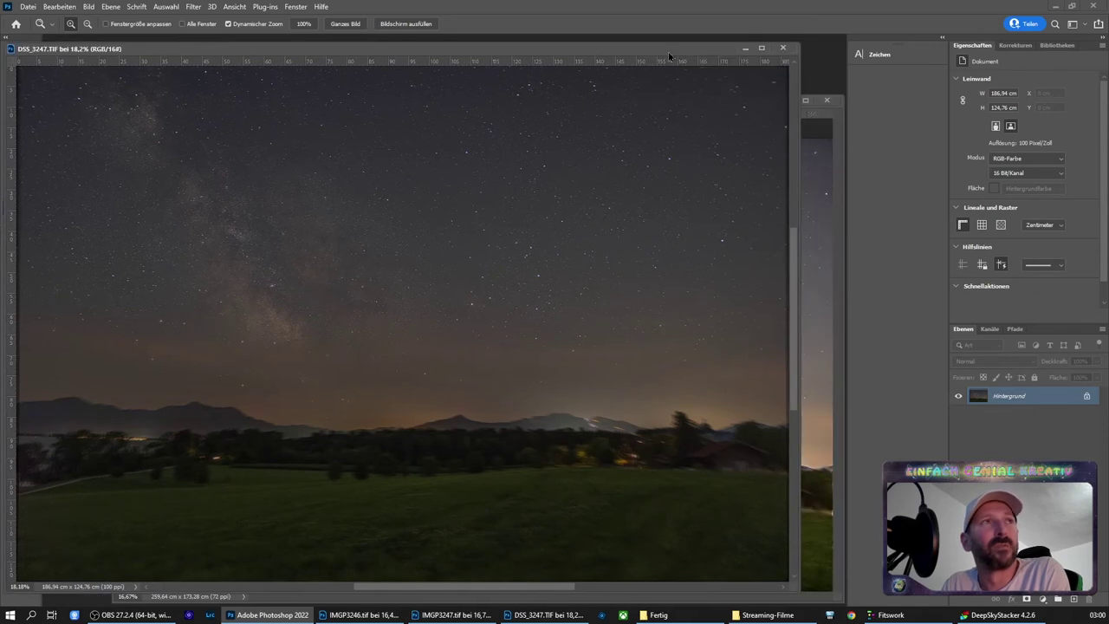
left_click_drag(322, 42, 357, 49)
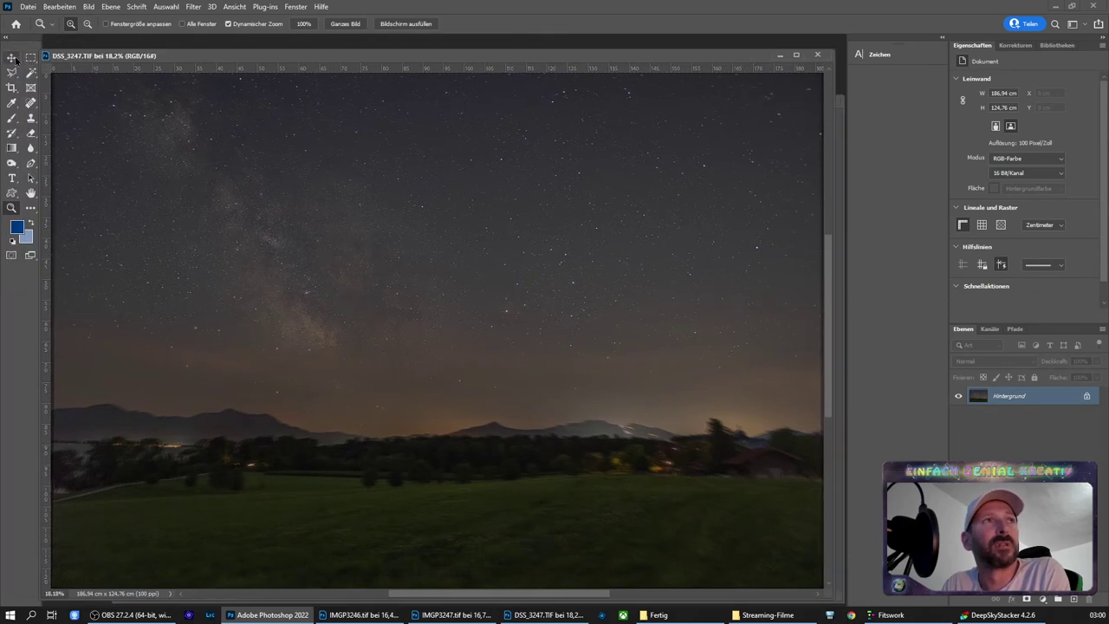
Close IMGP3247.tif, then in IMGP3246.tif hide Ebene 3 and select the visible IMGP3247.jpg layer
key("v")
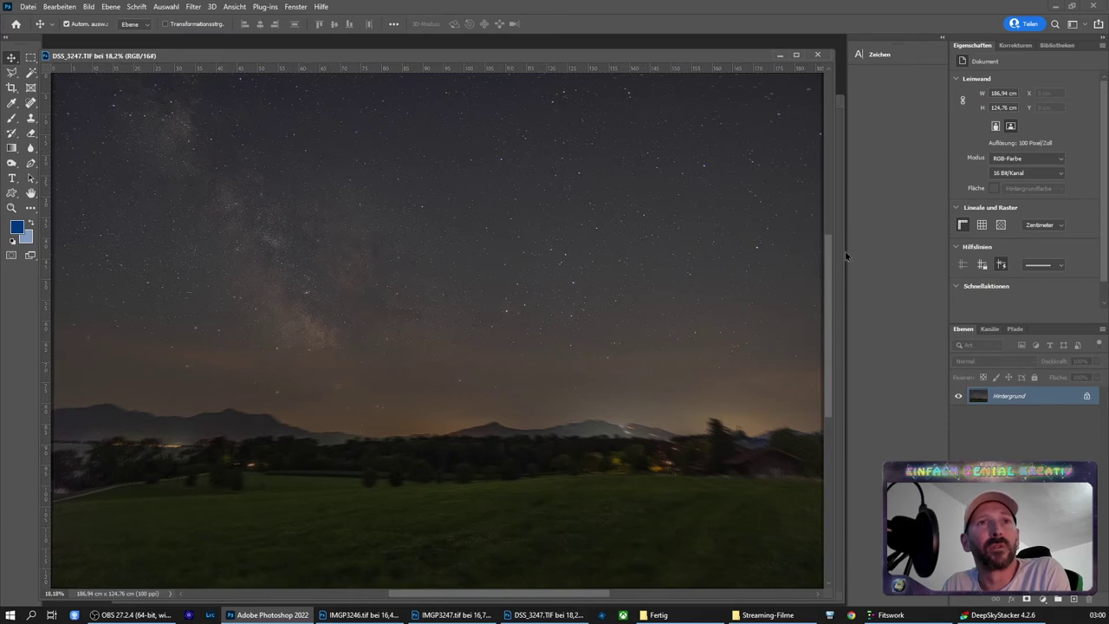
key("ctrl+Tab")
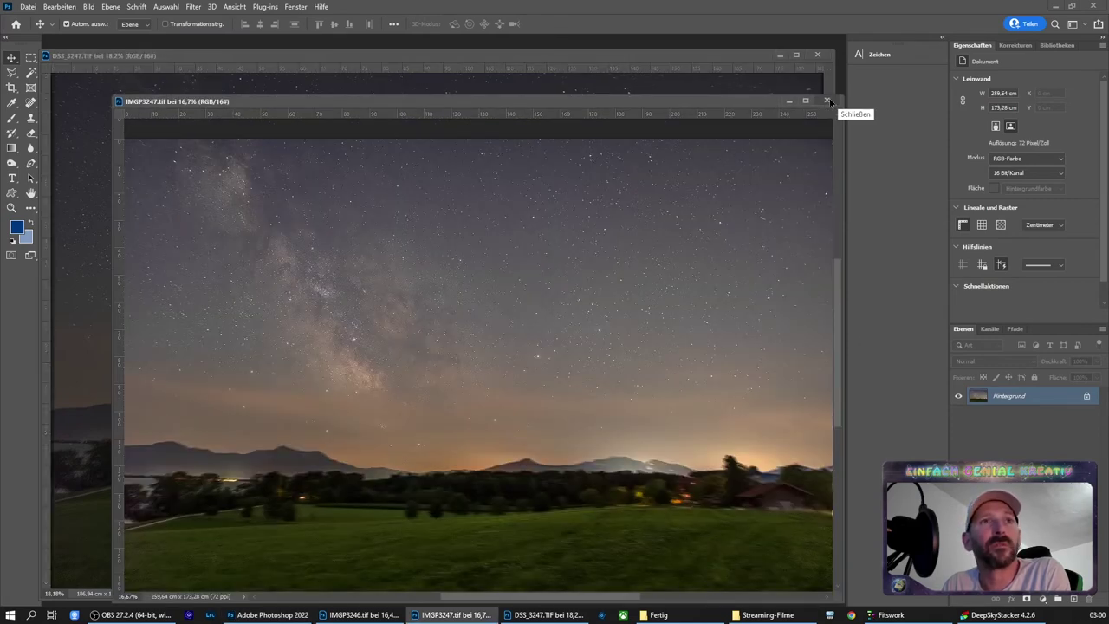
left_click(829, 101)
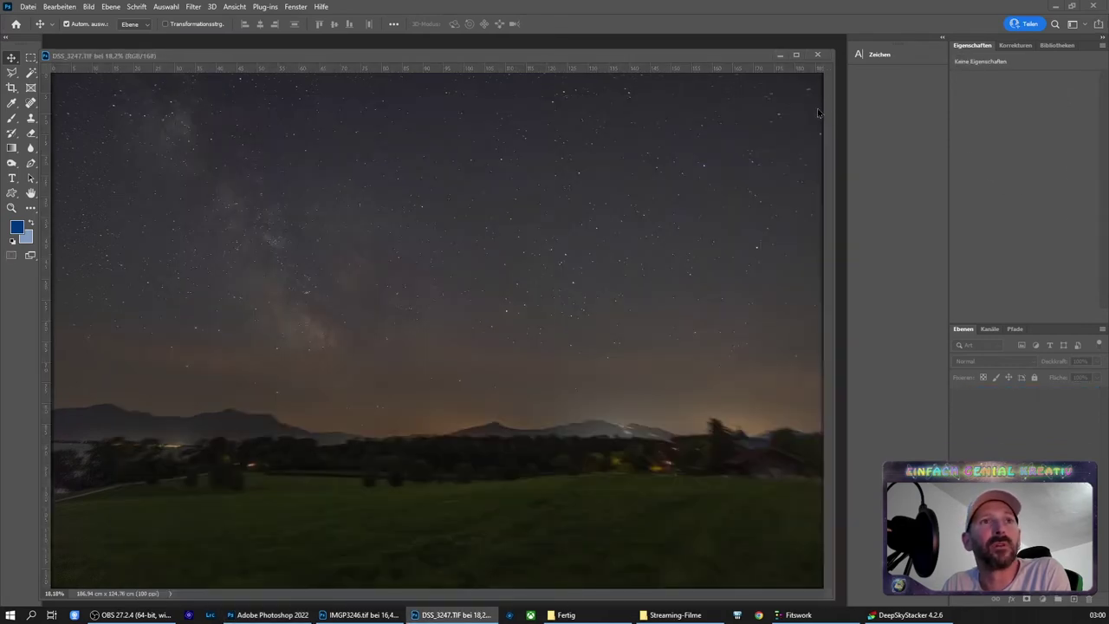
left_click(394, 610)
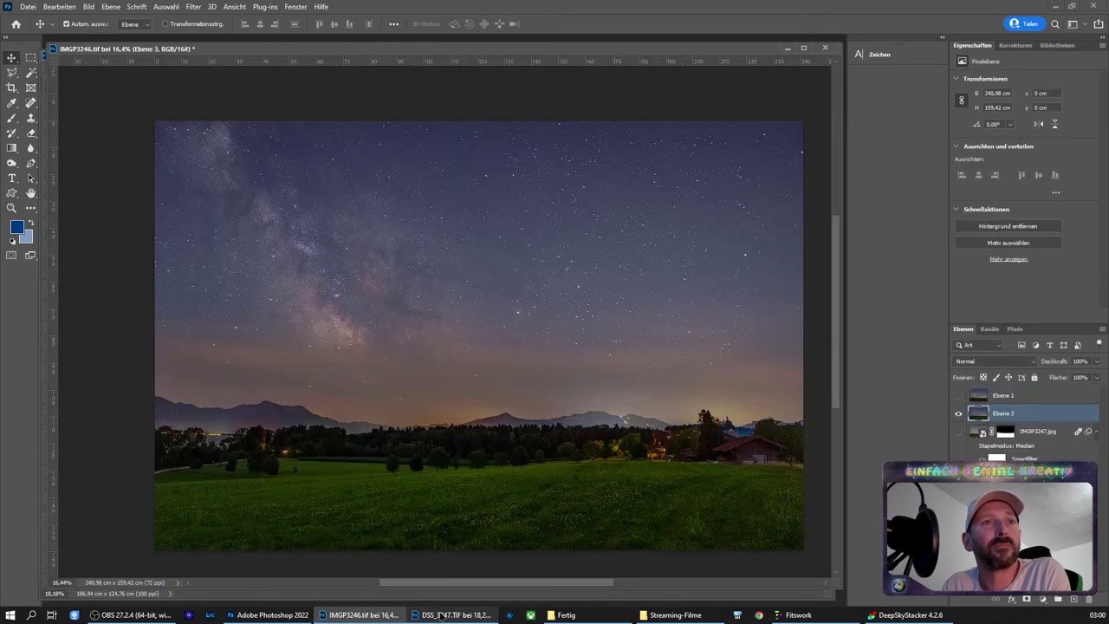
left_click(959, 415)
left_click(959, 431)
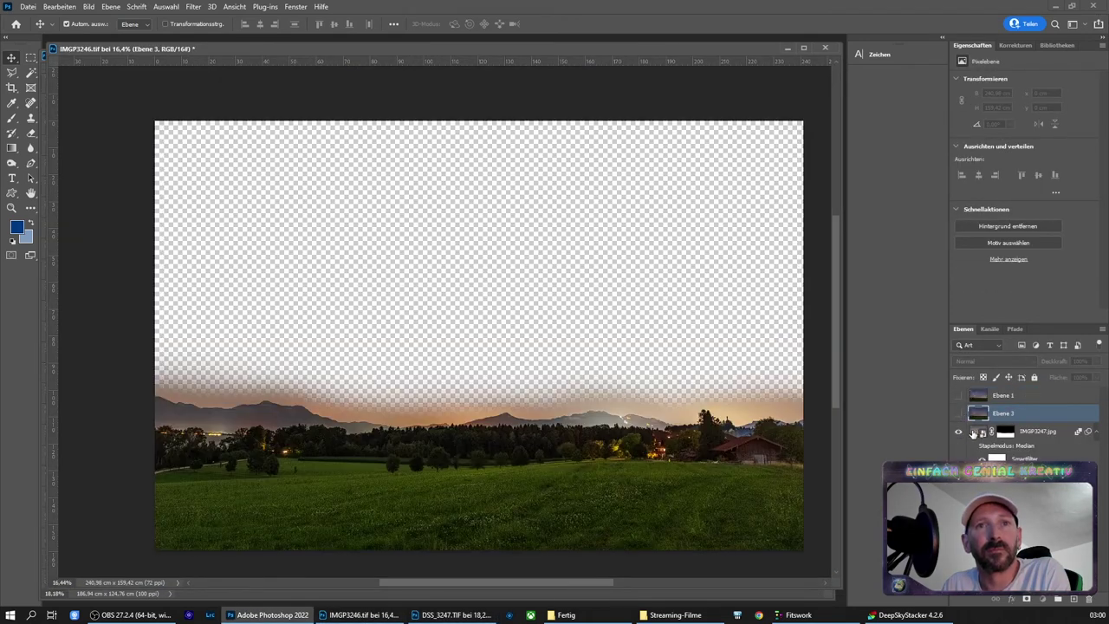
left_click(974, 434)
Drag the IMGP3247.jpg foreground layer into DSS_3247, aligned to fill the canvas
left_click_drag(618, 57, 674, 310)
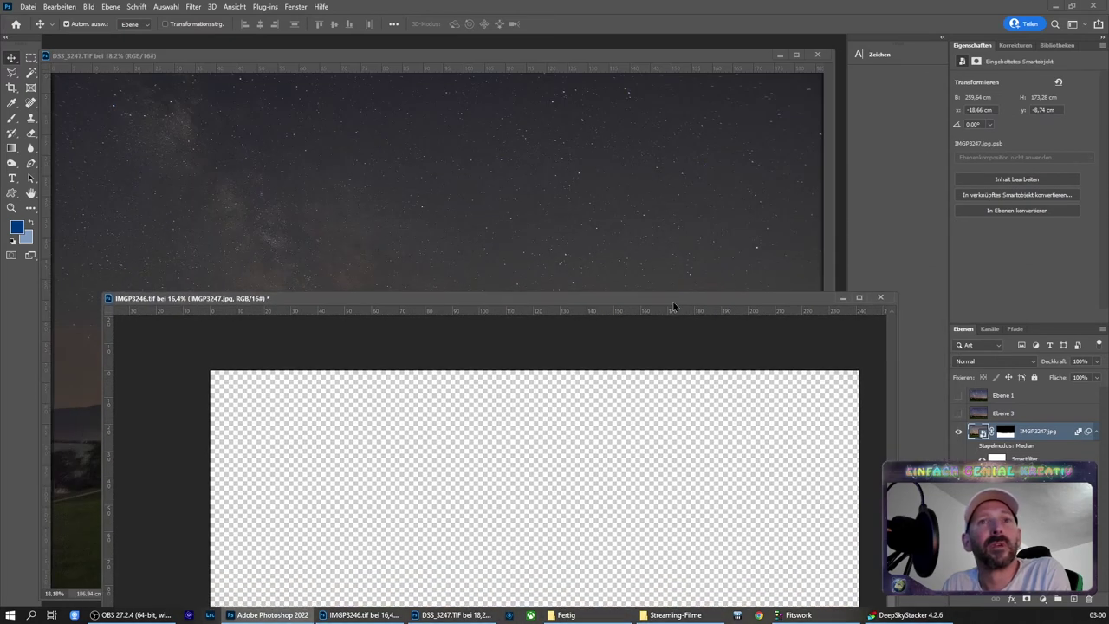
left_click_drag(970, 431, 530, 191)
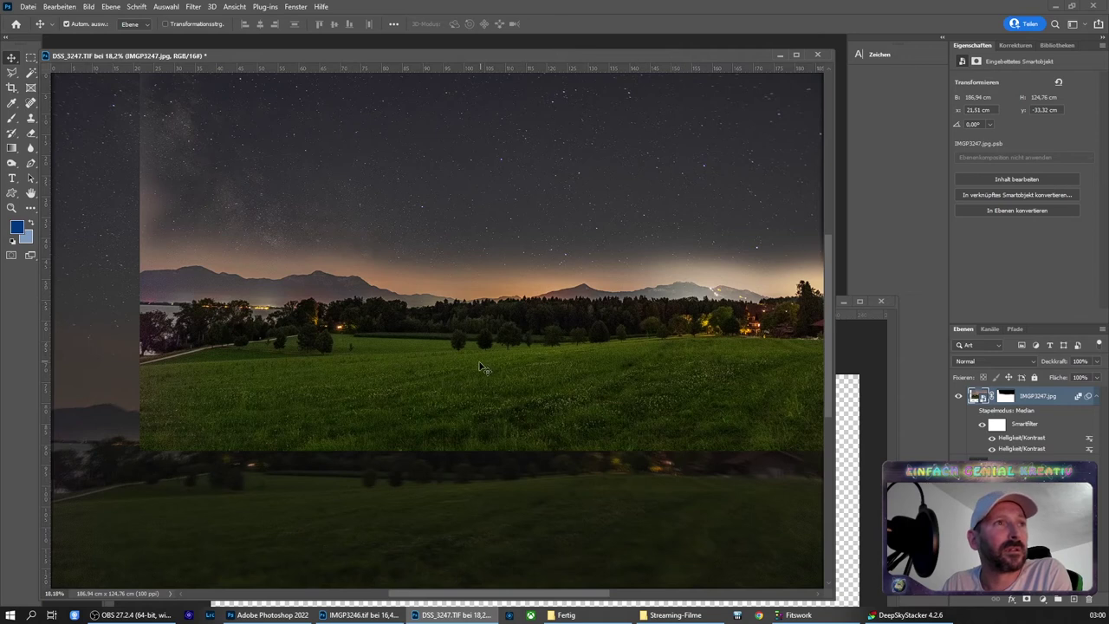
left_click_drag(480, 366, 389, 499)
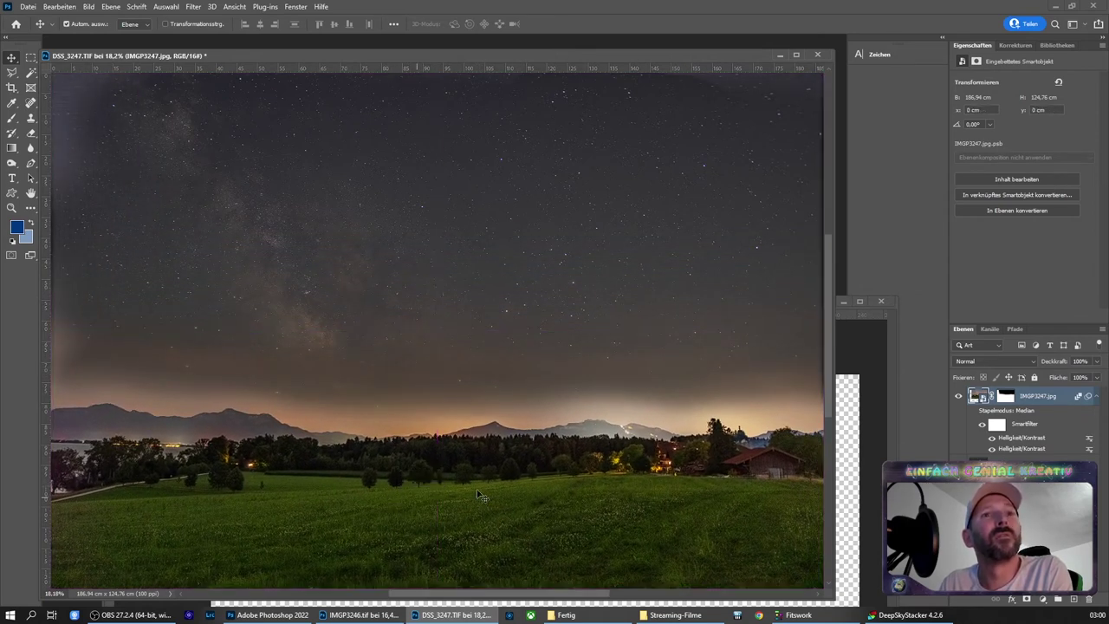
left_click(958, 396)
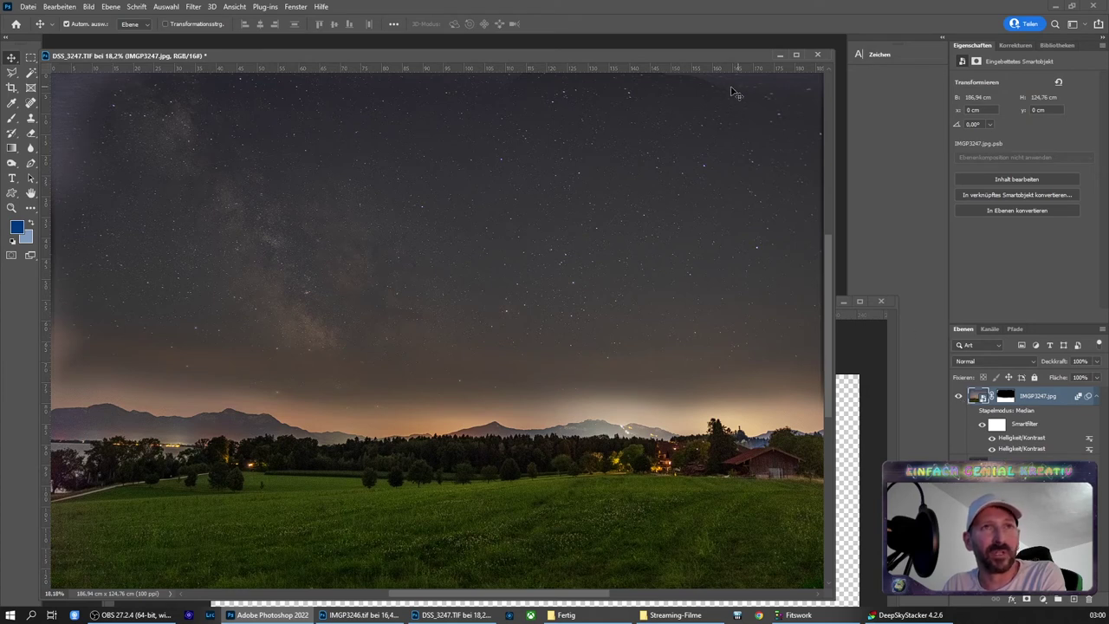
Show Ebene 3 and Ebene 1 again in IMGP3246.tif, then return to DSS_3247
left_click(878, 339)
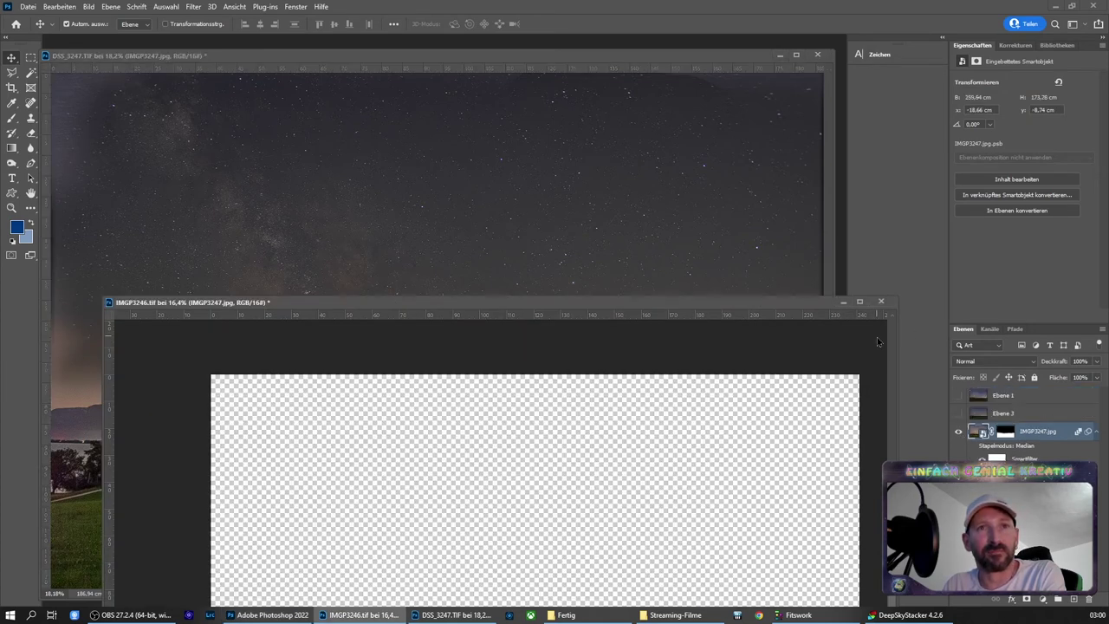
left_click(958, 414)
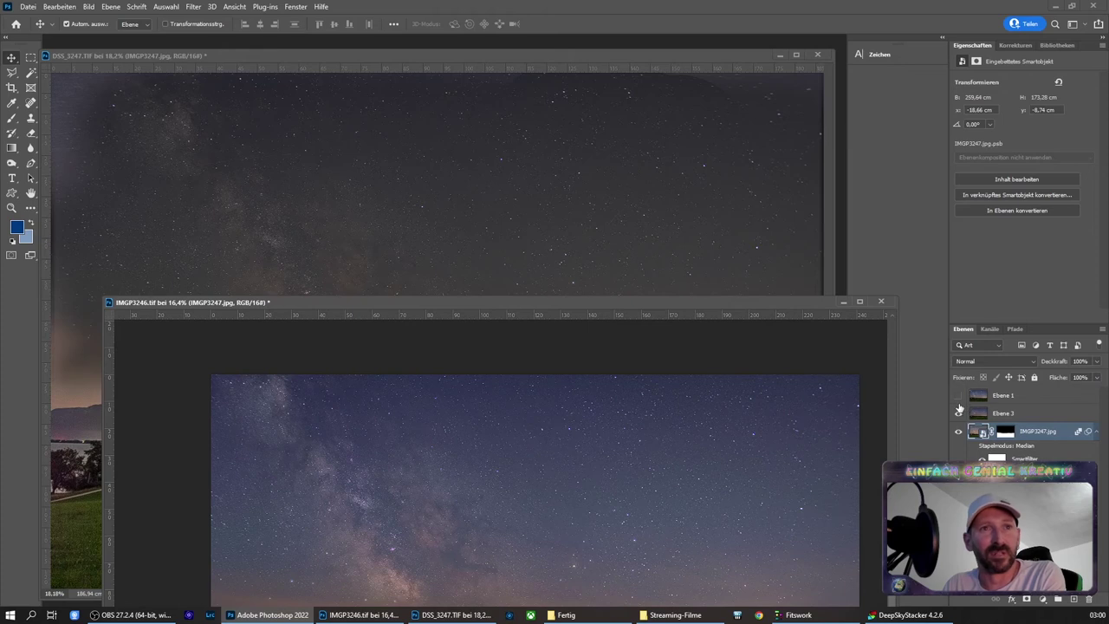
left_click(958, 397)
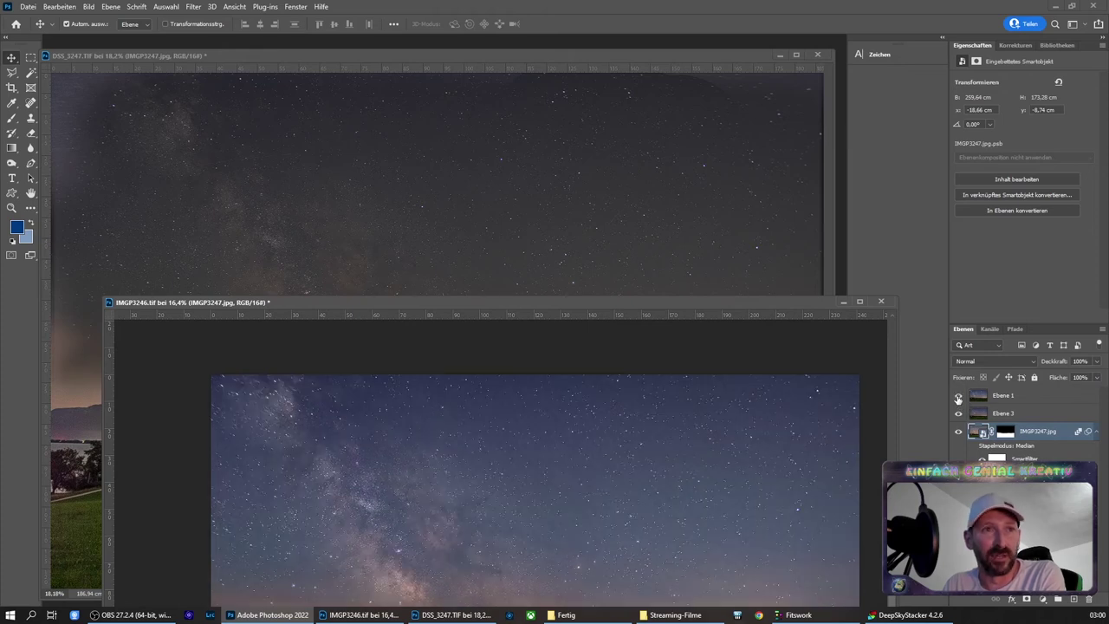
left_click(655, 67)
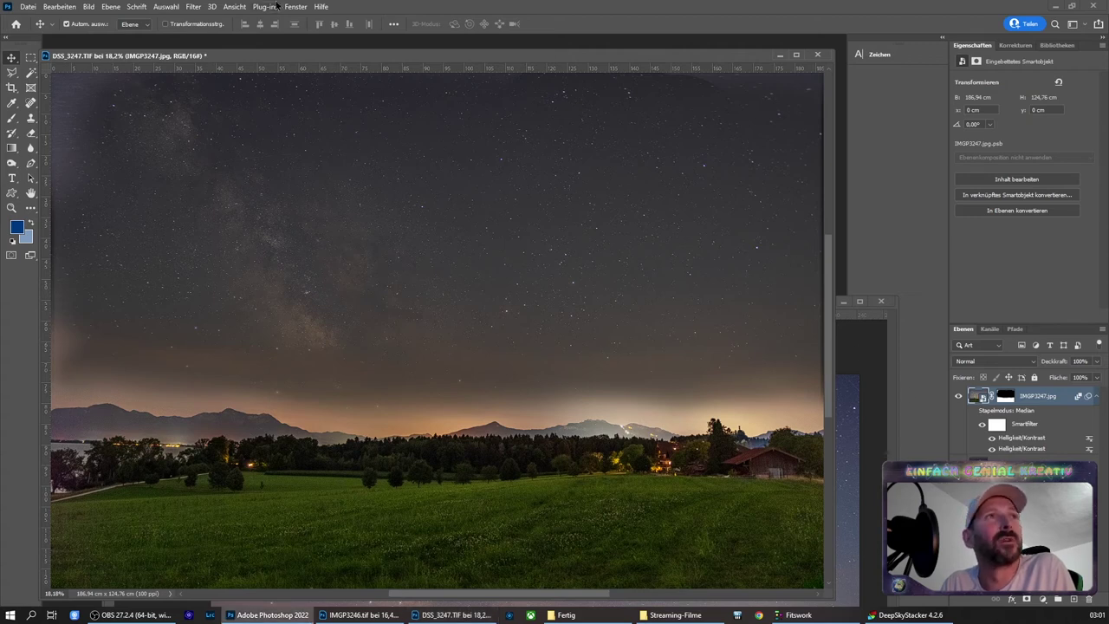
Apply Helligkeit/Kontrast -132 / -8 to the foreground, then stamp visible layers into Ebene 1
left_click(90, 7)
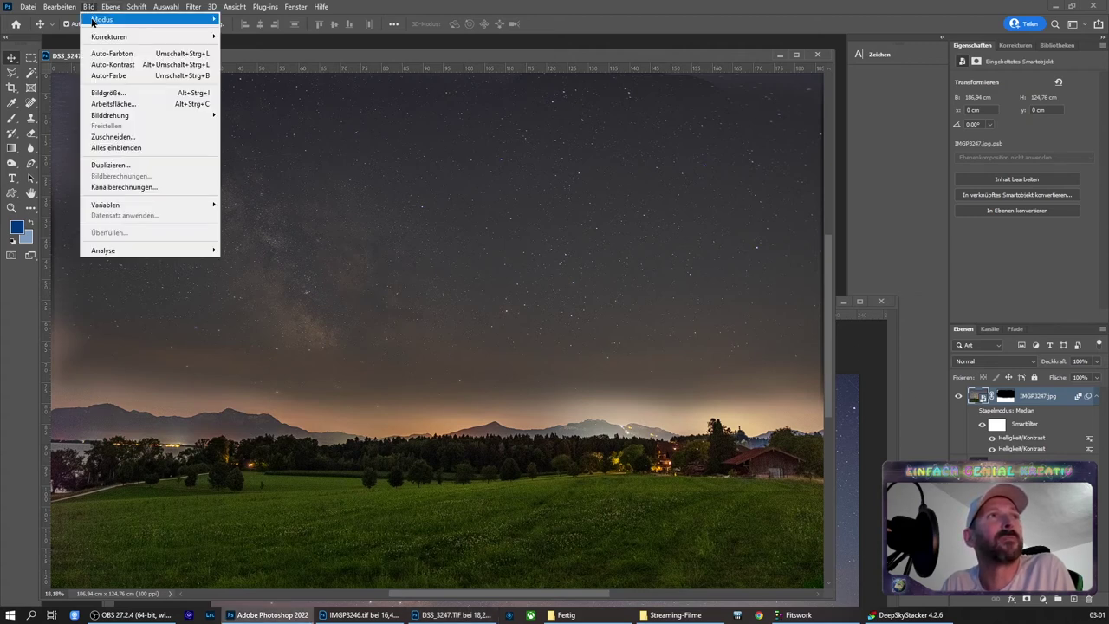
mouse_move(109, 36)
left_click(243, 40)
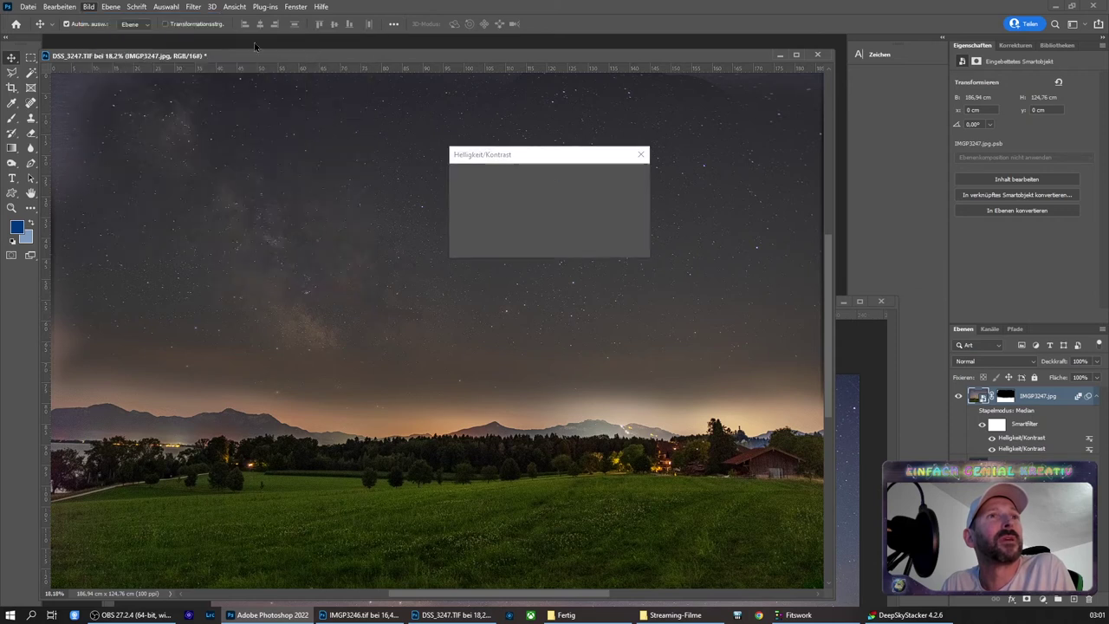
left_click_drag(516, 191, 471, 190)
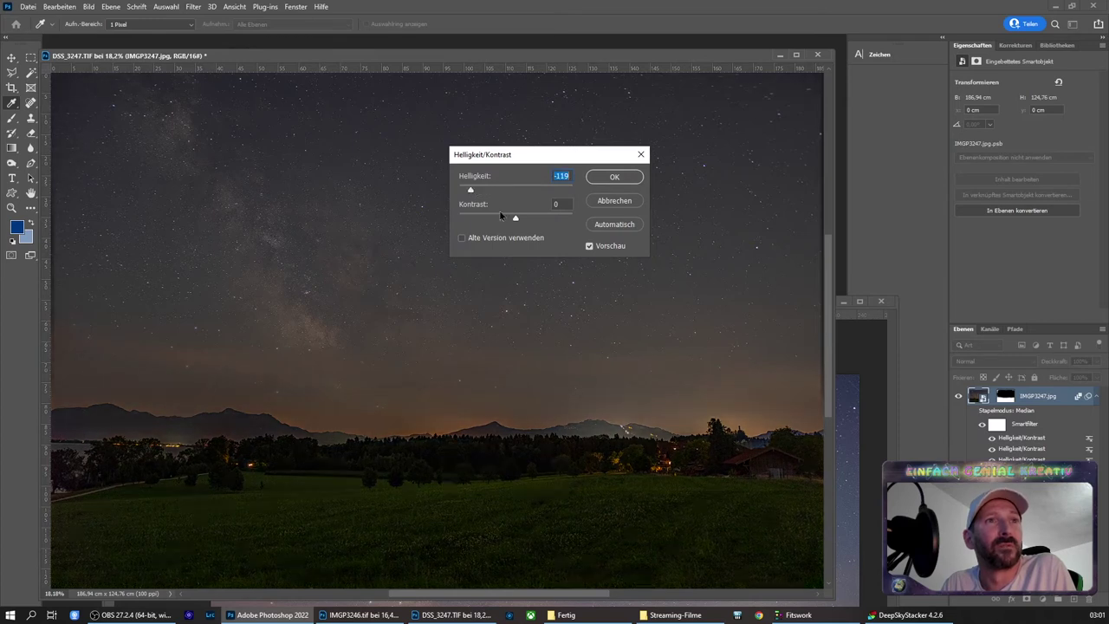
mouse_move(515, 221)
left_mouse_down()
mouse_move(543, 218)
mouse_move(506, 217)
left_mouse_up()
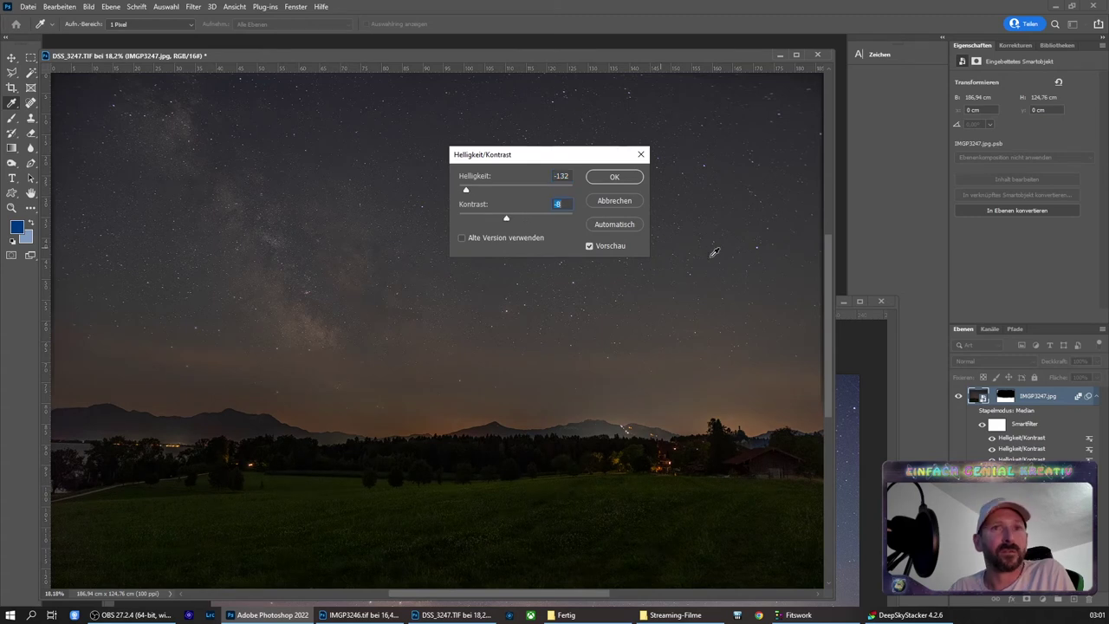
left_click(613, 178)
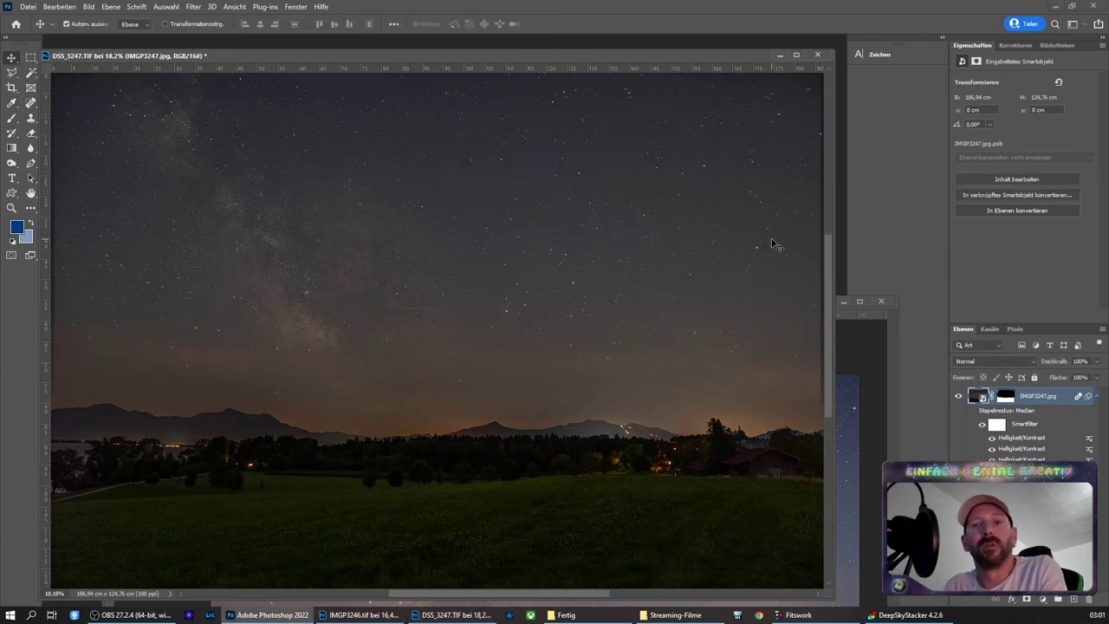
key("ctrl+shift+alt+e")
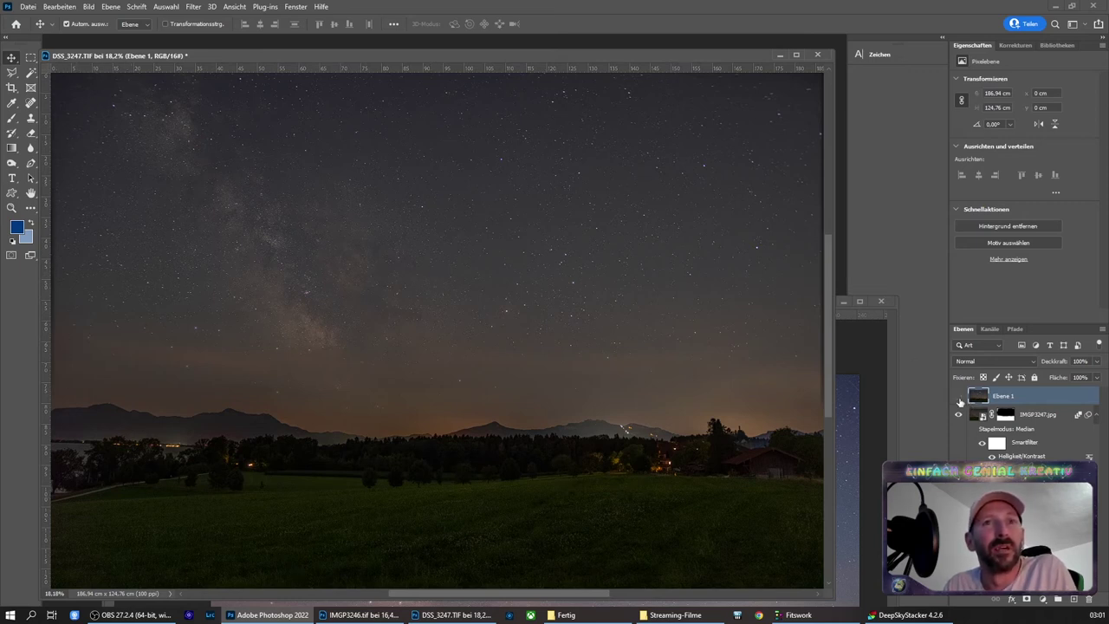
Show Ebene 1 and brighten it via the Camera Raw-Filter Grundeinstellungen
left_click(958, 397)
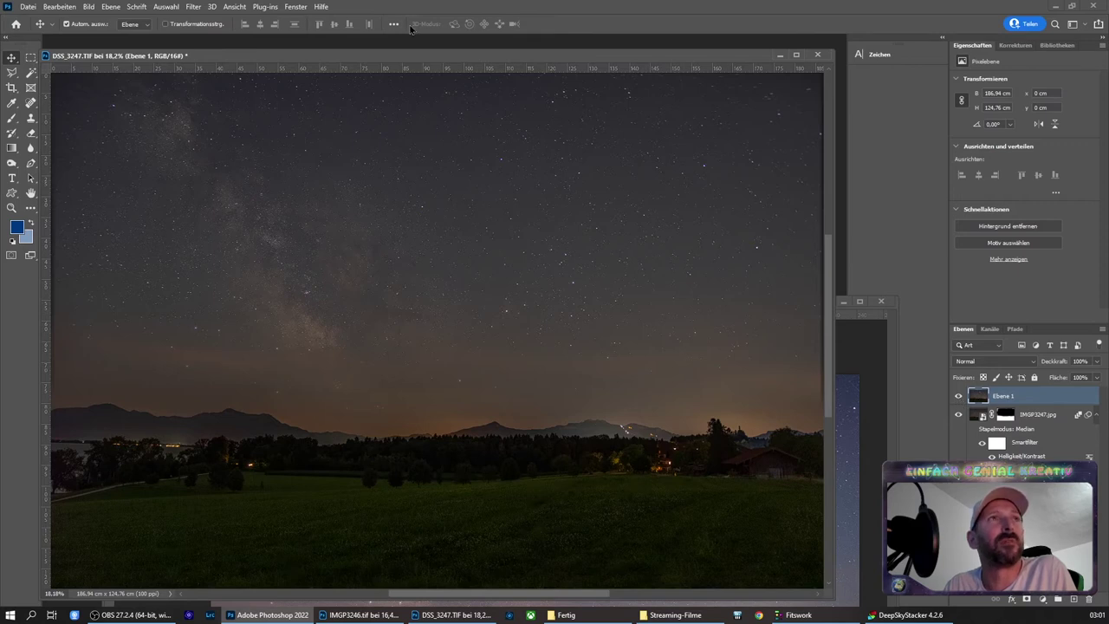
left_click(189, 7)
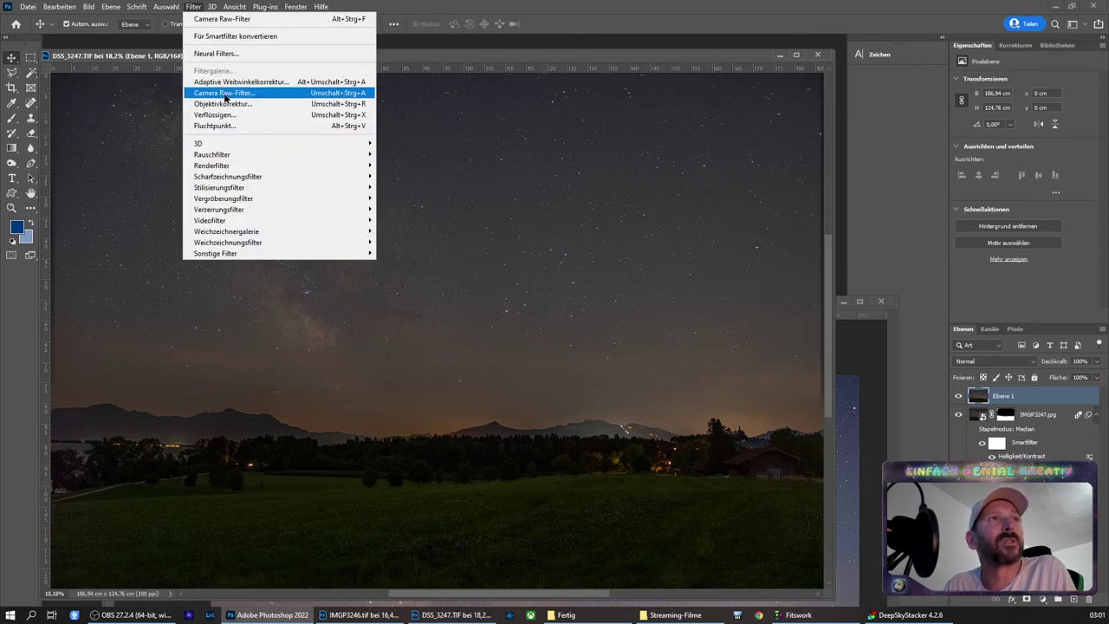
left_click(306, 93)
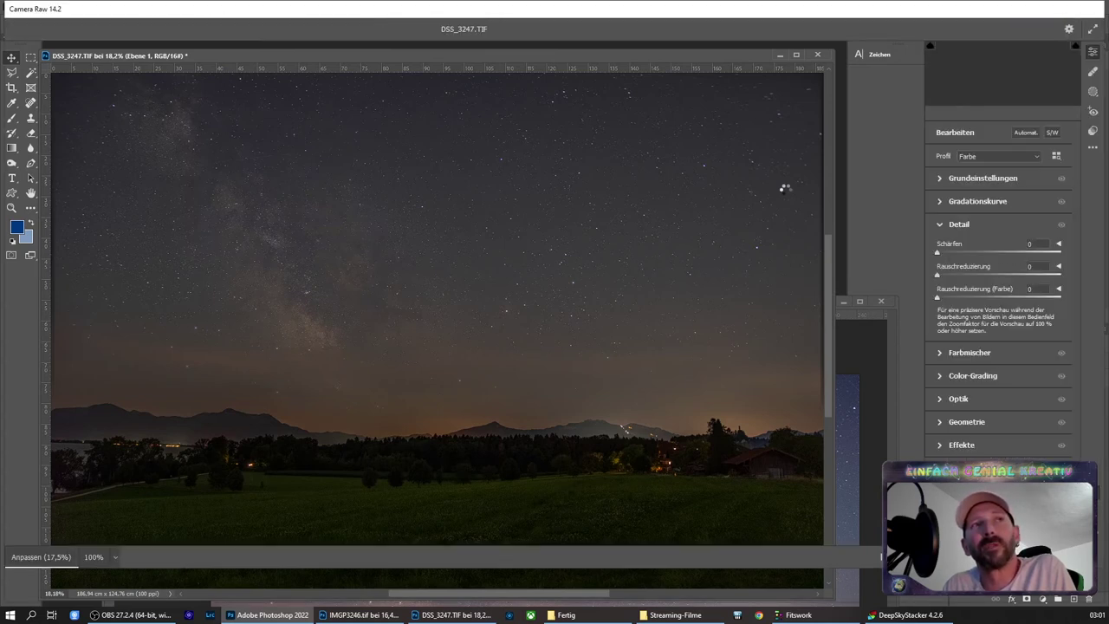
left_click(940, 179)
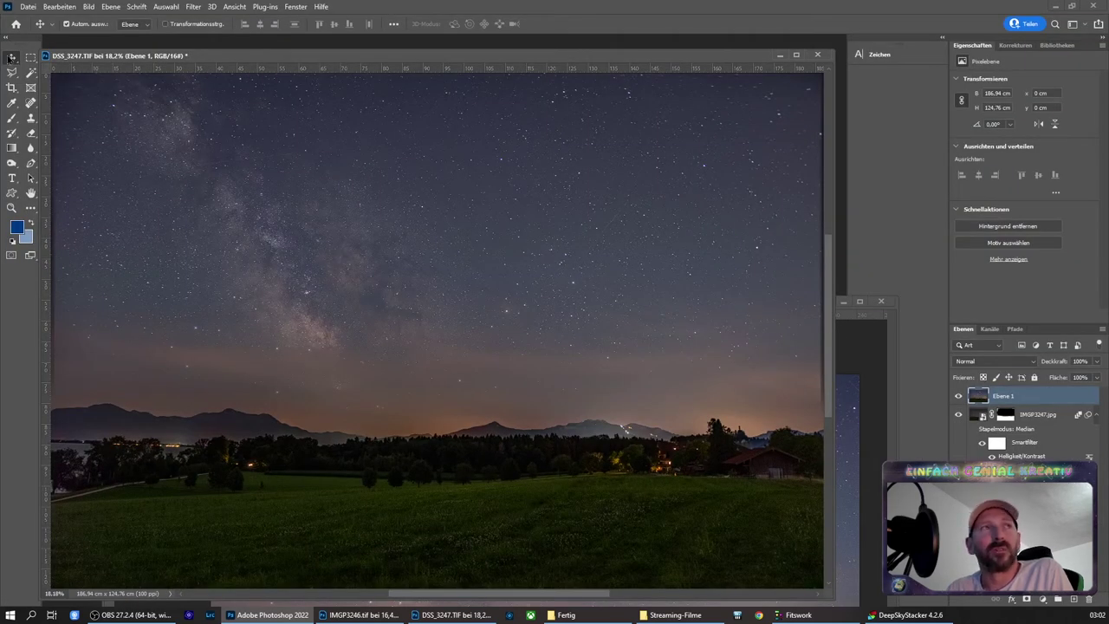
In IMGP3246, select Ebene 3 and toggle Ebene 1 to compare the stacks
left_click(848, 345)
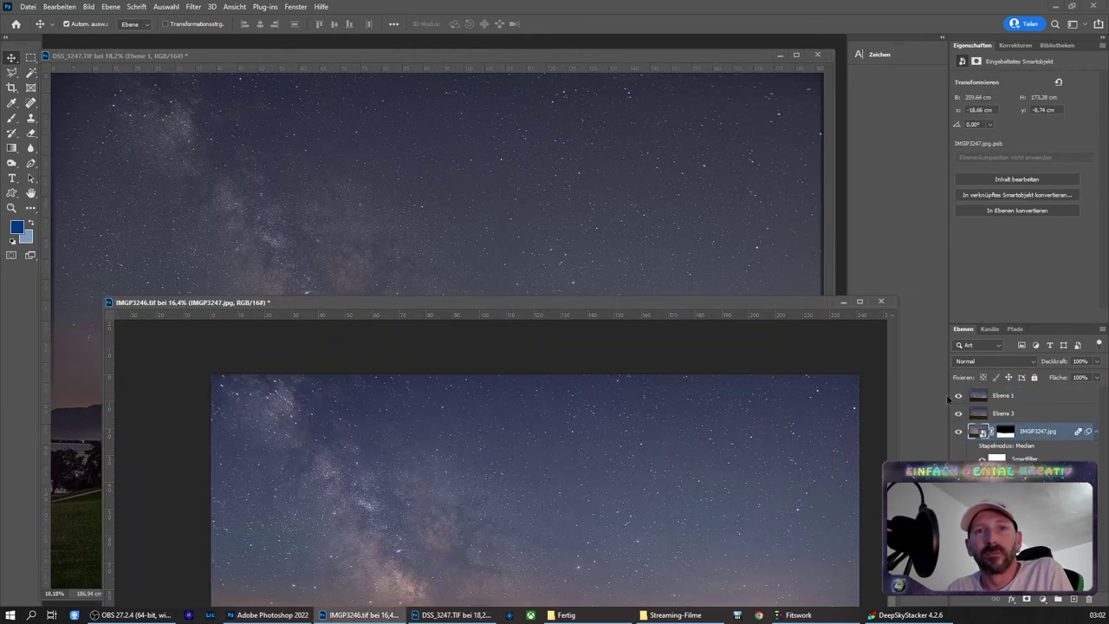
left_click(982, 415)
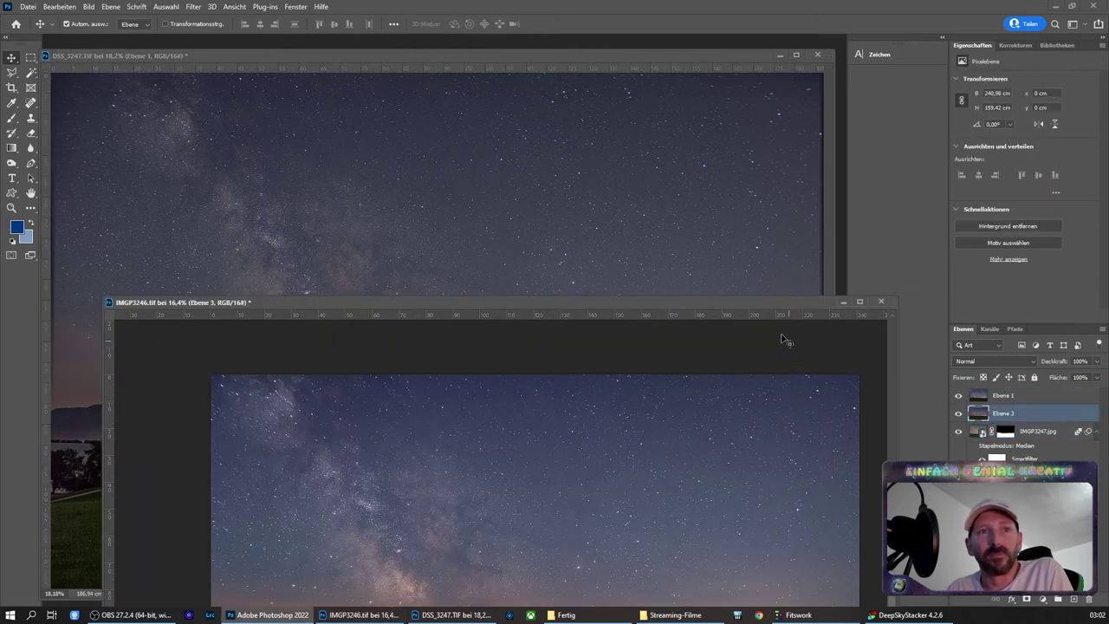
left_click_drag(766, 305, 769, 87)
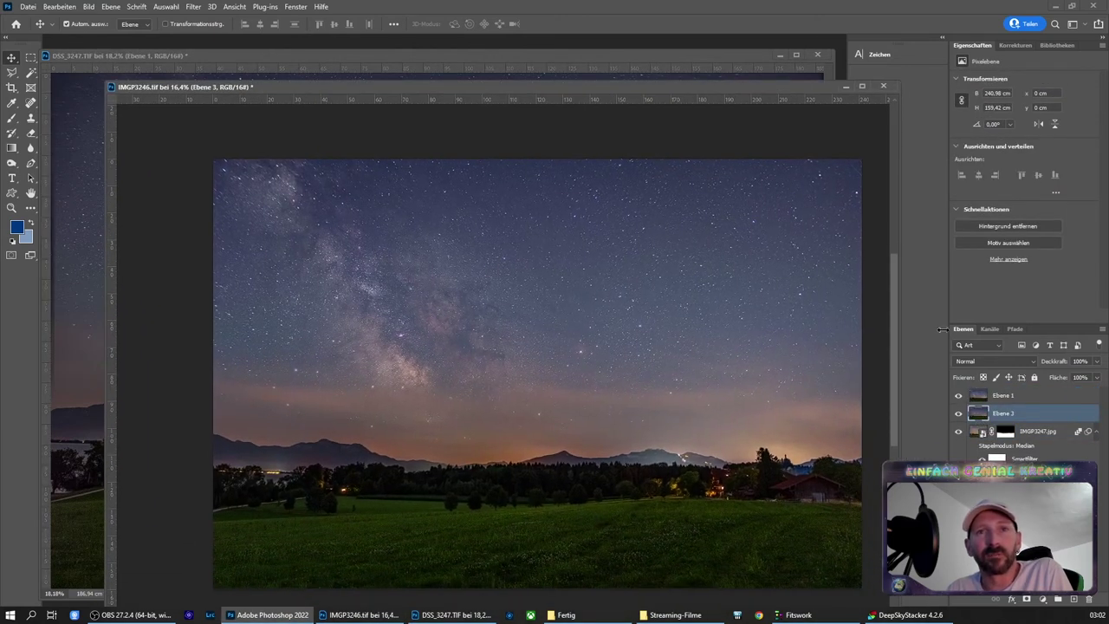
left_click(958, 399)
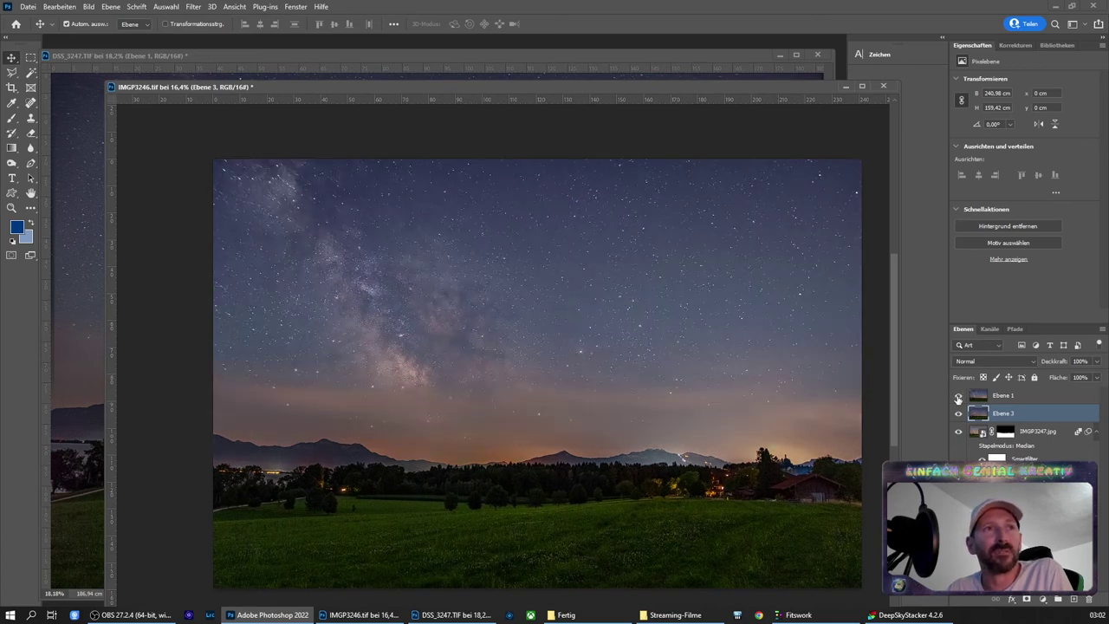
left_click(958, 399)
left_click(958, 397)
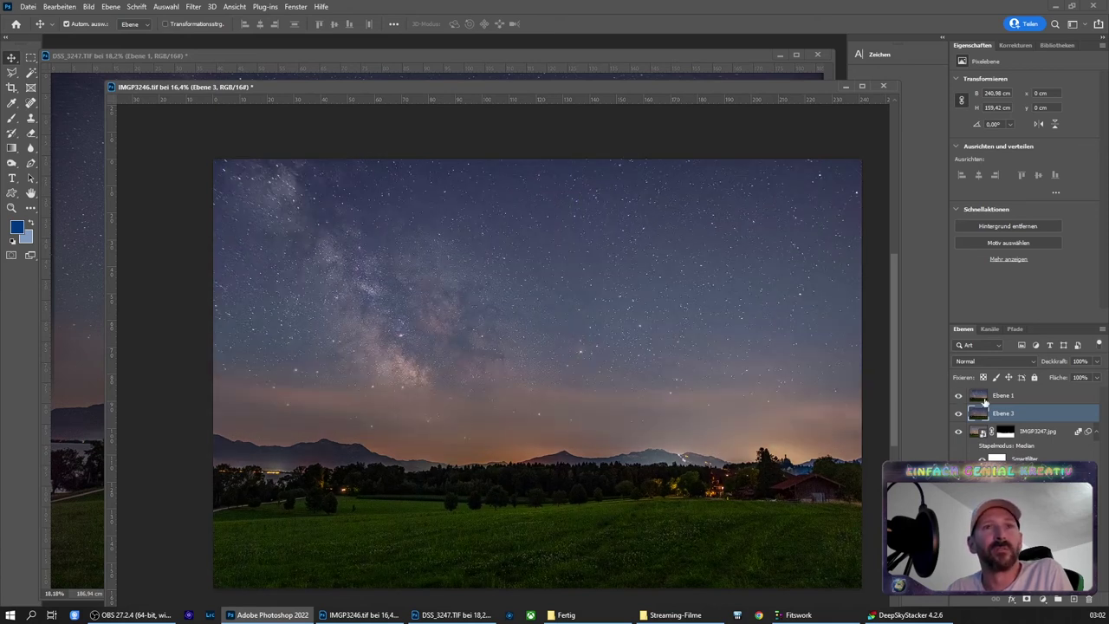
Rename Ebene 1 to Sigma and Ebene 3 to Add
double_click(1007, 397)
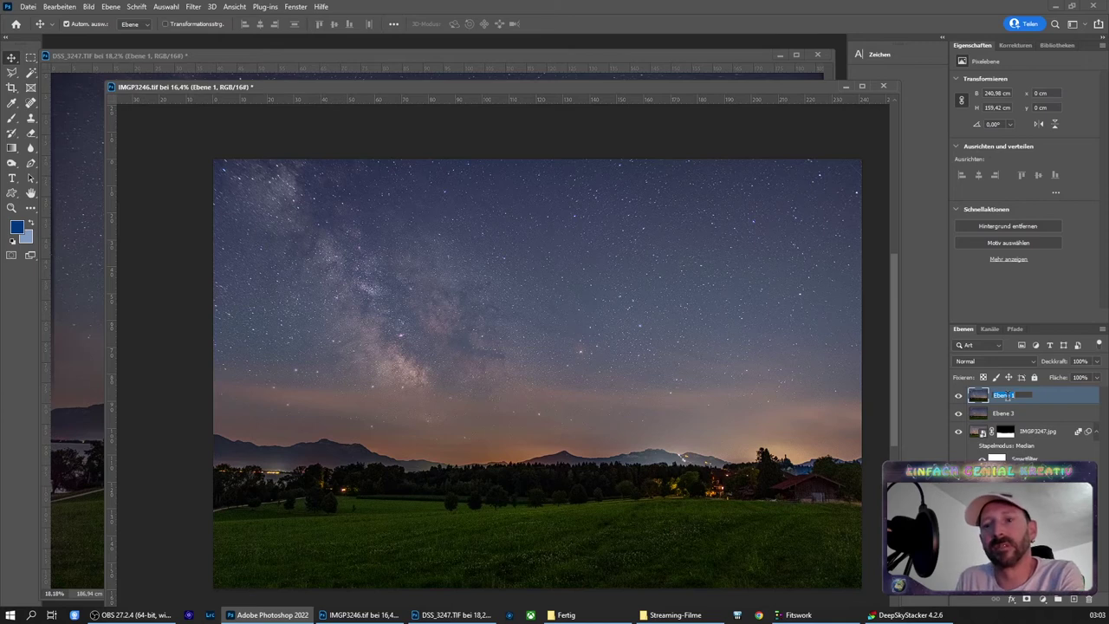
type("Sigma")
key("Return")
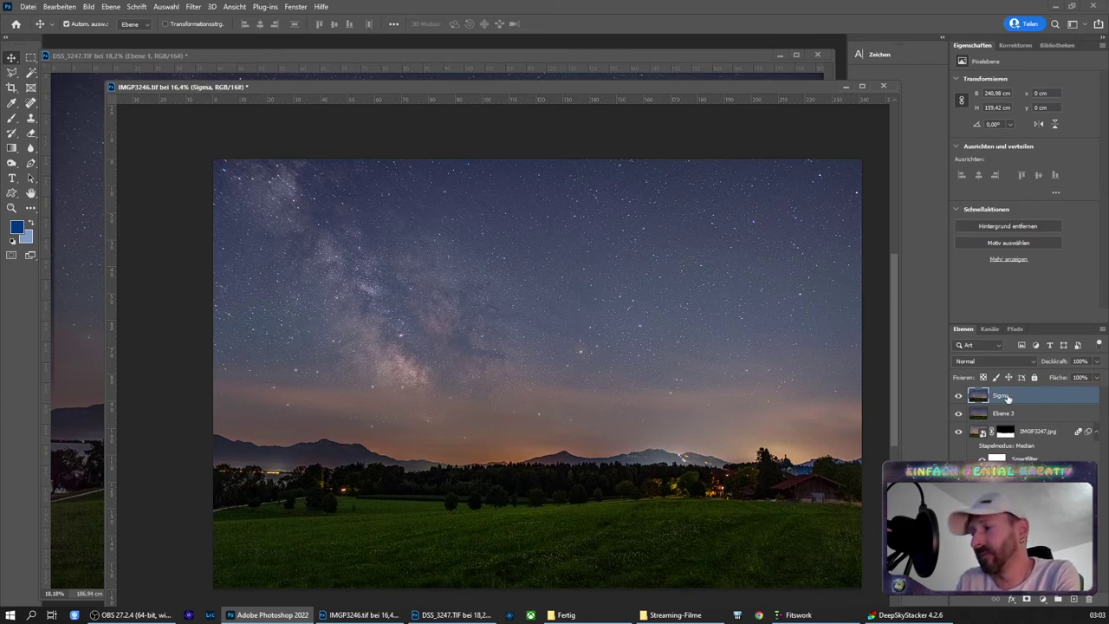
double_click(1004, 413)
type("Add")
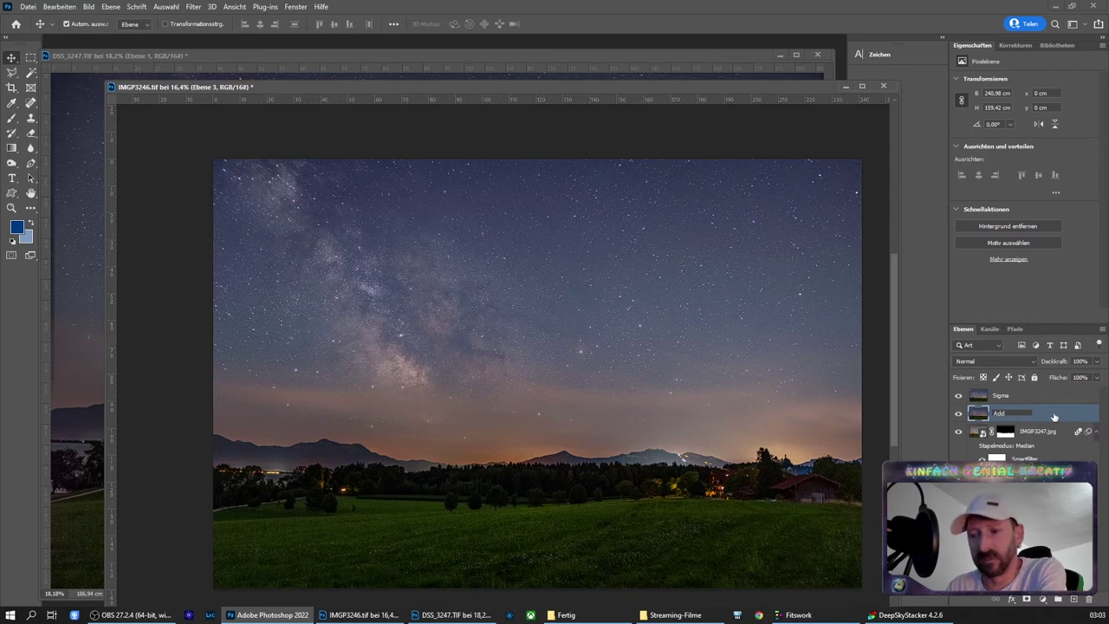
key("Return")
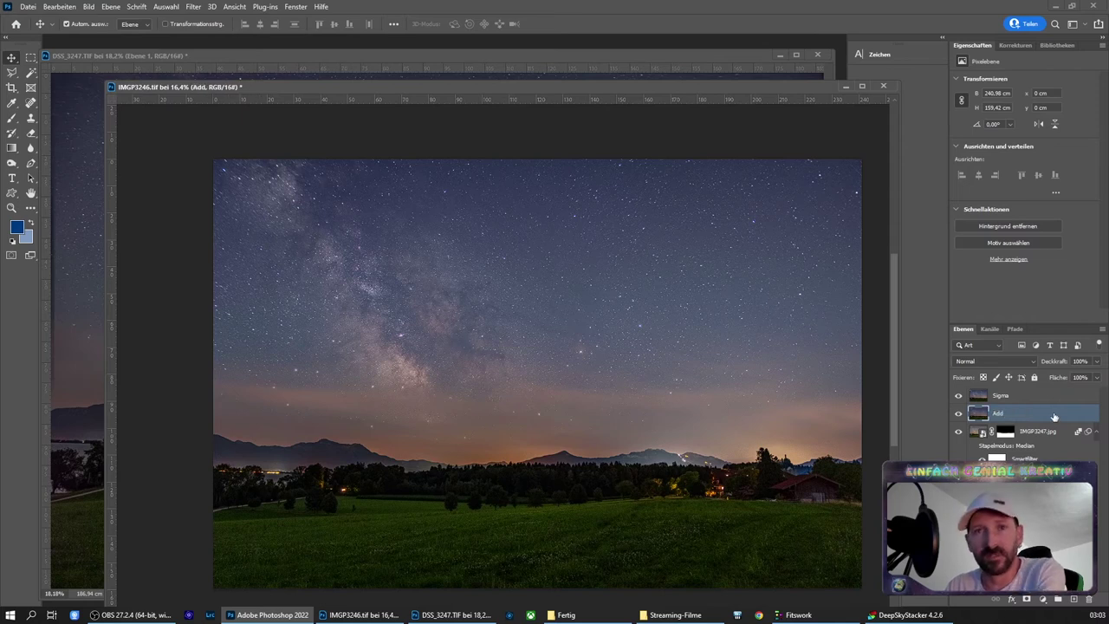
Copy the Sigma and Add layers together into DSS_3247.TIF
left_click(1001, 396, "shift")
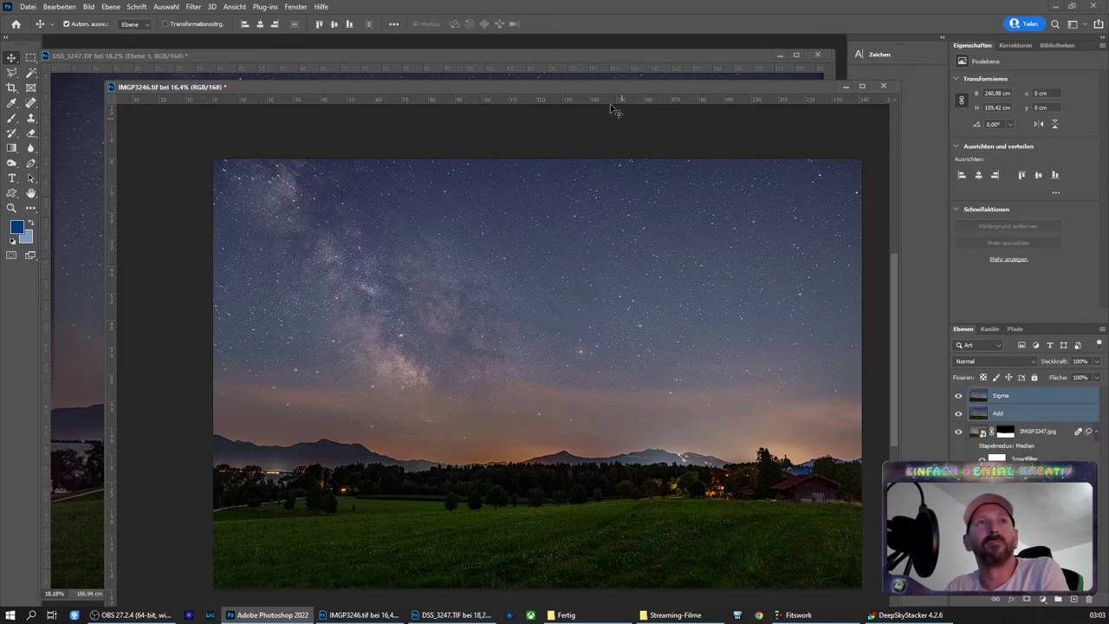
left_click_drag(597, 92, 672, 180)
mouse_move(611, 280)
left_mouse_down()
mouse_move(440, 153)
mouse_move(490, 143)
left_mouse_up()
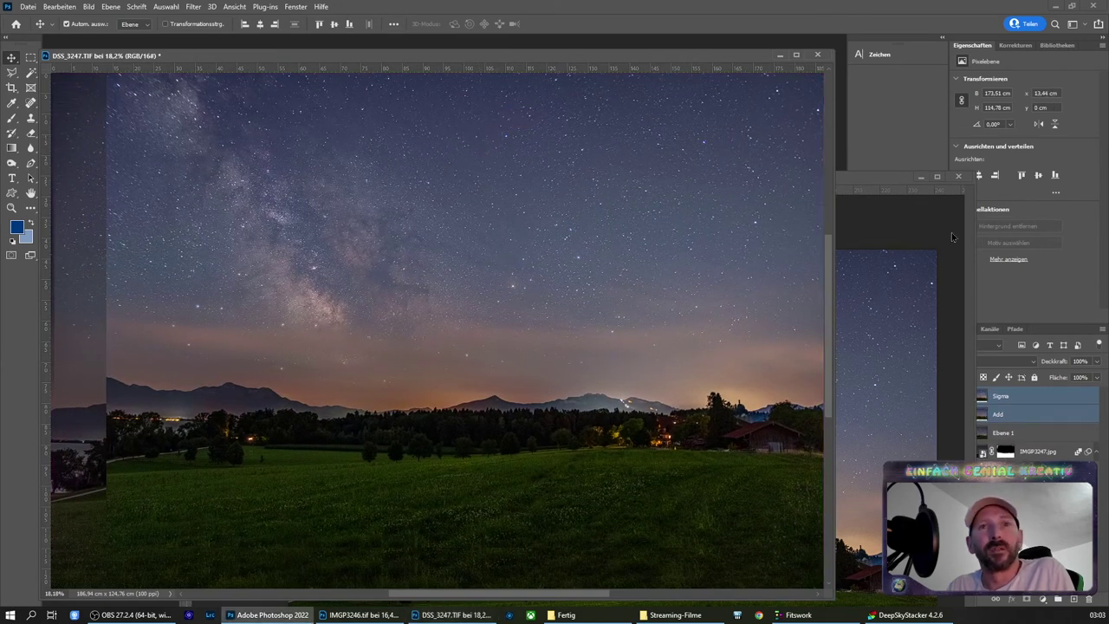
left_click(921, 176)
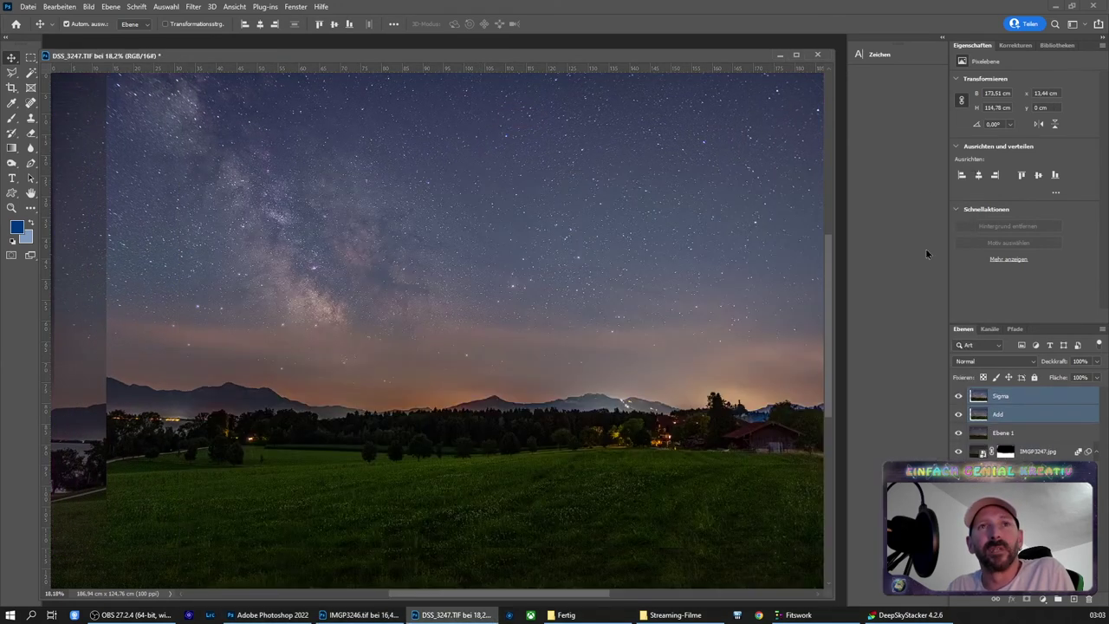
Toggle the Add layer in DSS_3247.TIF to compare it with the composite
left_click(958, 414)
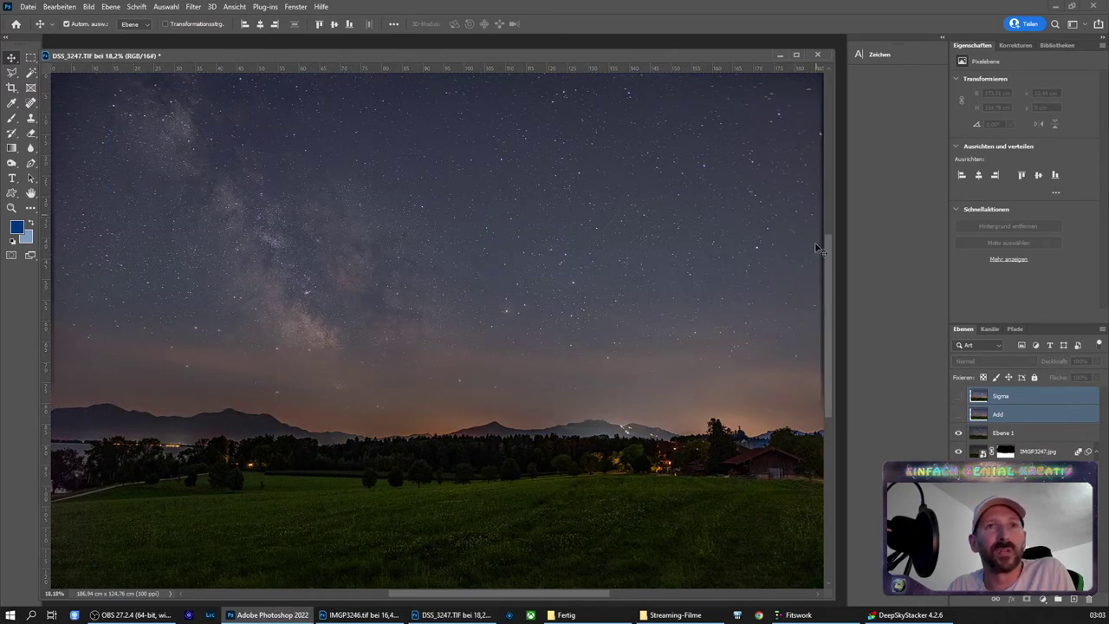
left_click(973, 416)
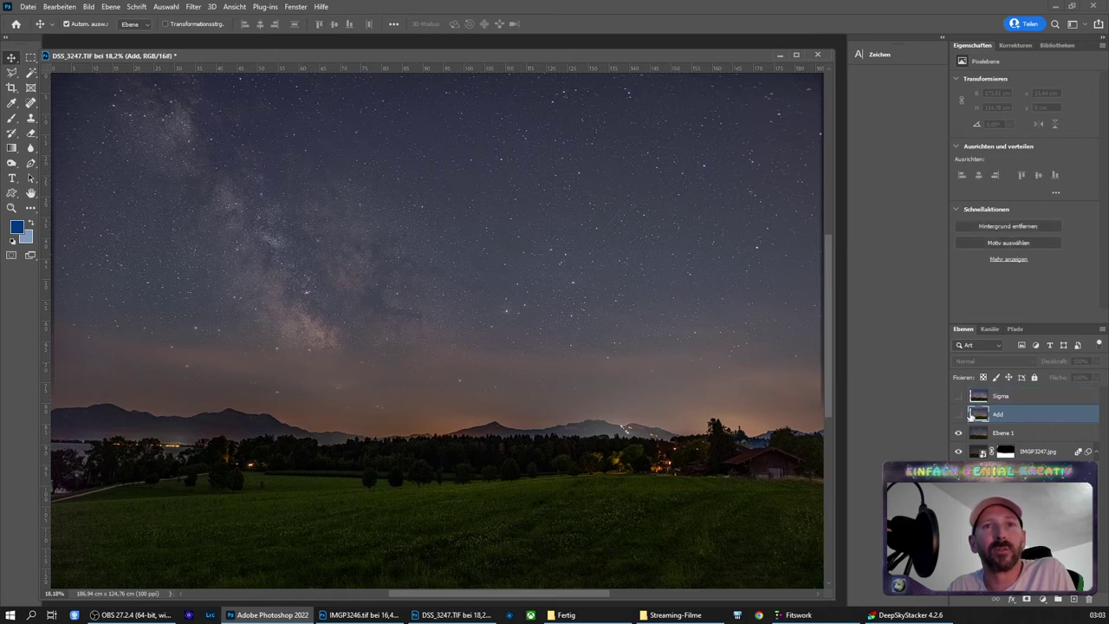
left_click(958, 415)
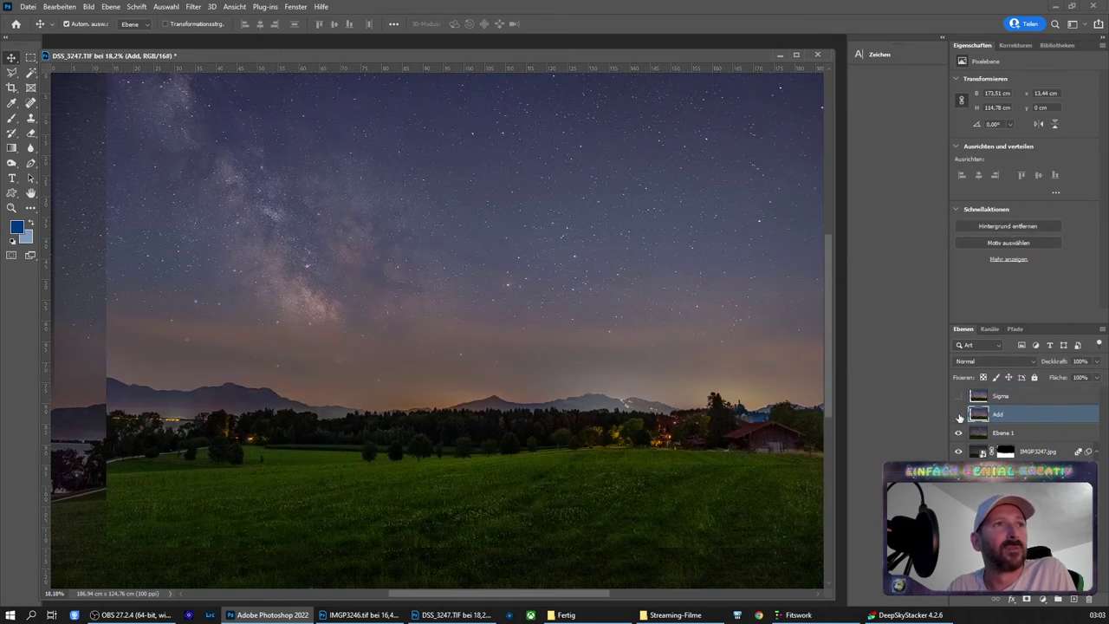
left_click(959, 415)
left_click(958, 415)
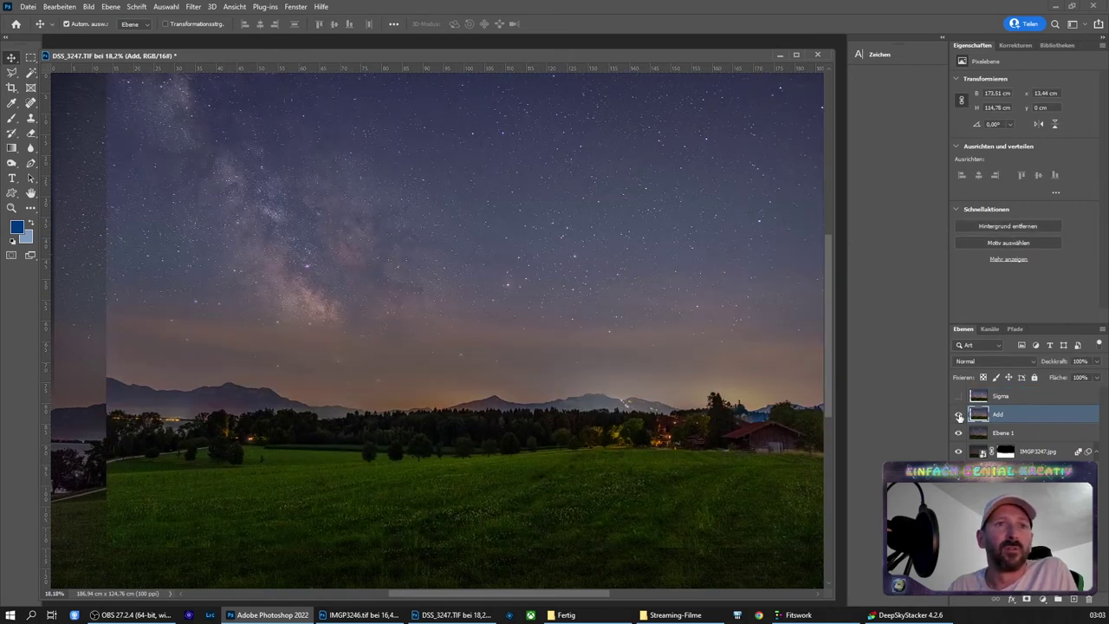
left_click(958, 415)
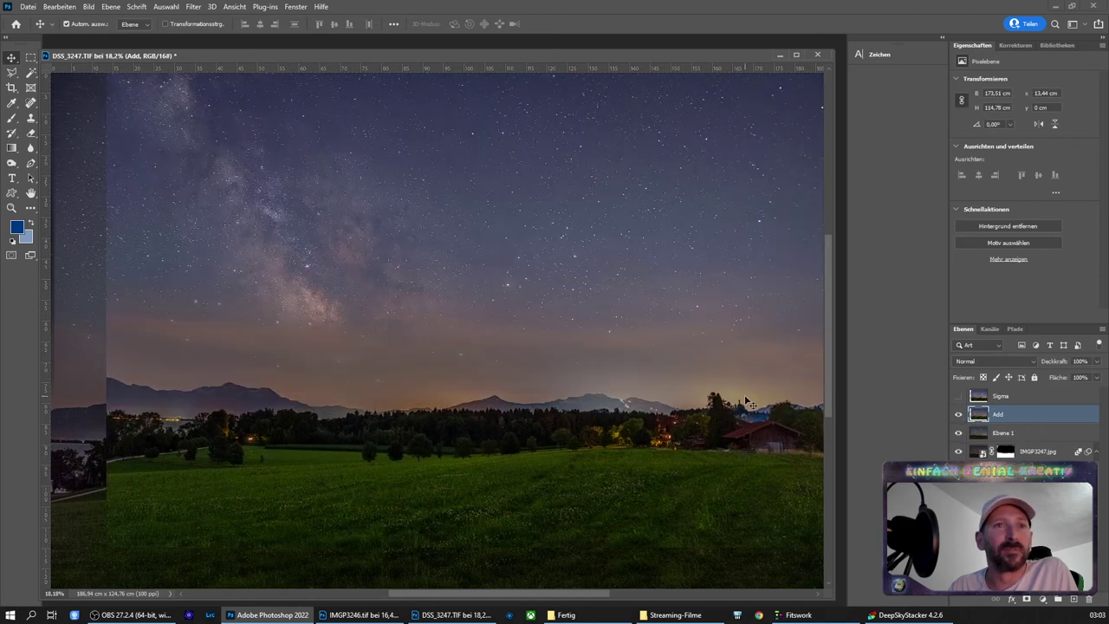
left_click(959, 396)
Nudge the Sigma layer to line up with the stack and check it on and off
left_click(998, 396)
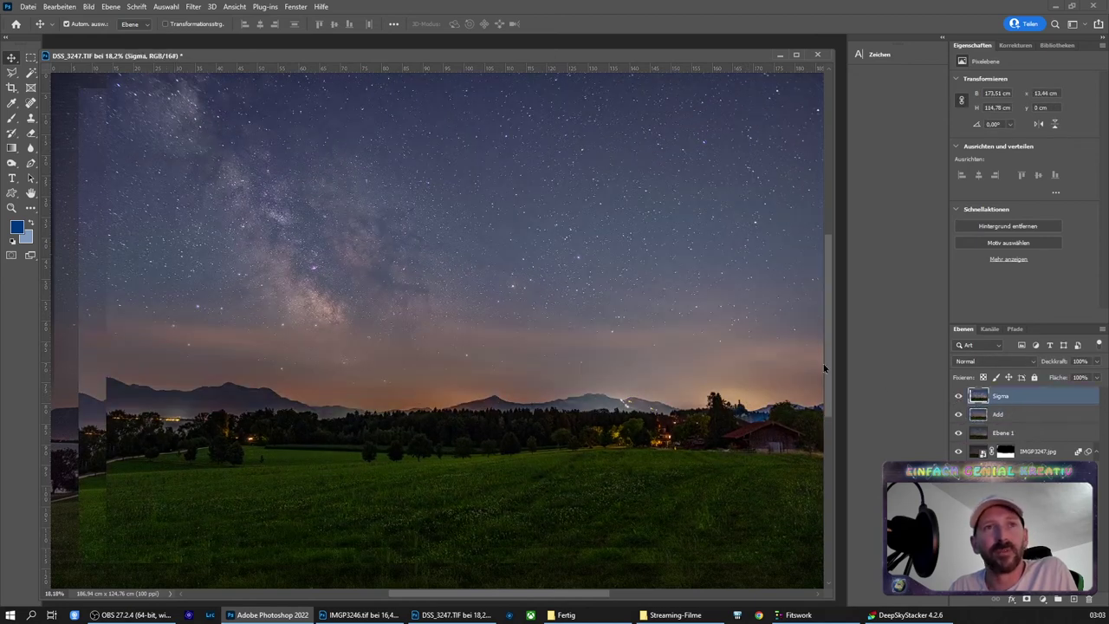
left_click_drag(737, 304, 705, 317)
left_click(958, 397)
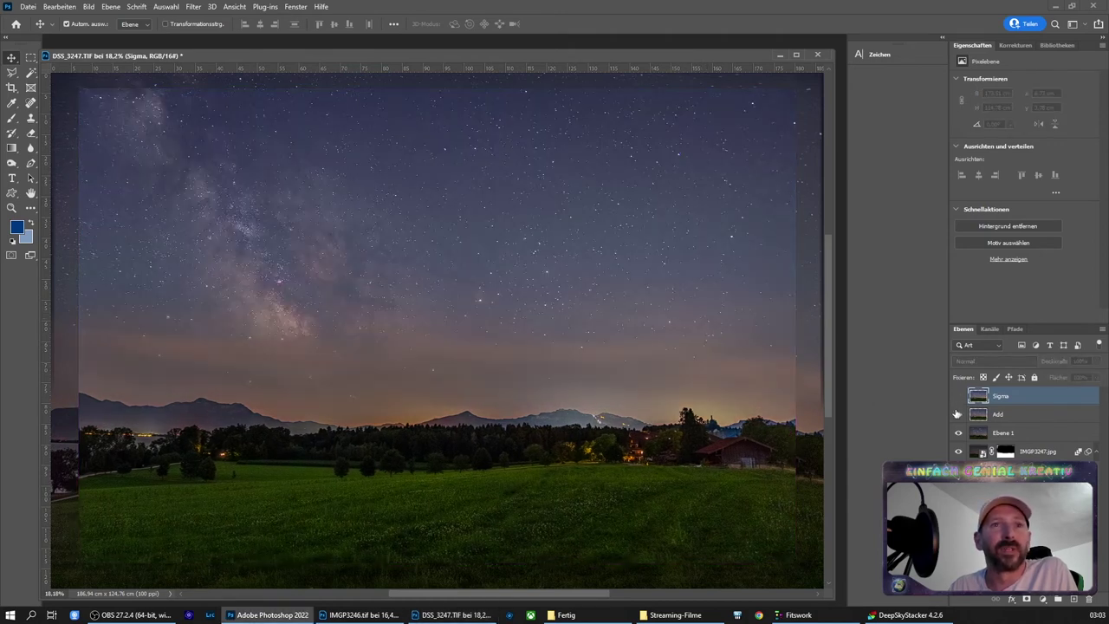
left_click(958, 397)
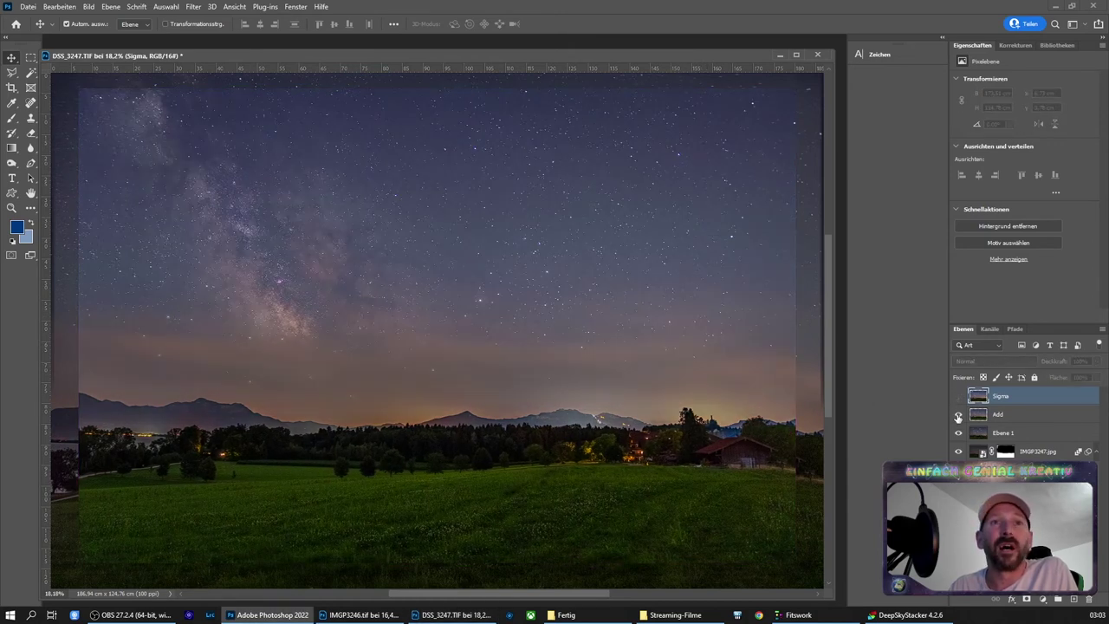
Compare Sigma, Add and Ebene 1 by switching their visibility back and forth
left_click(958, 415)
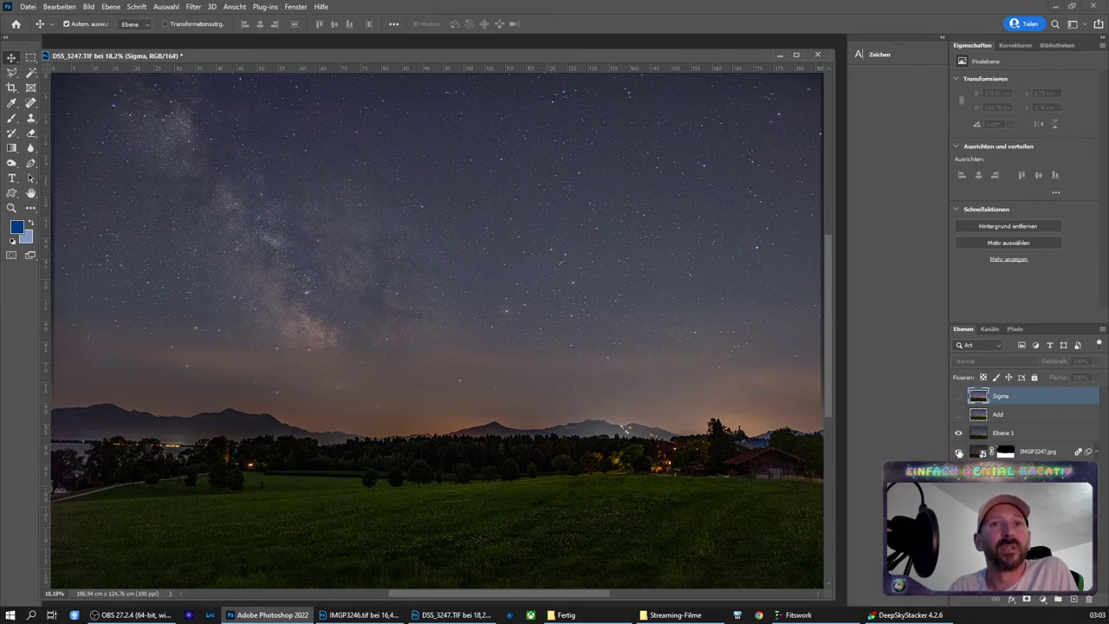
left_click(959, 415)
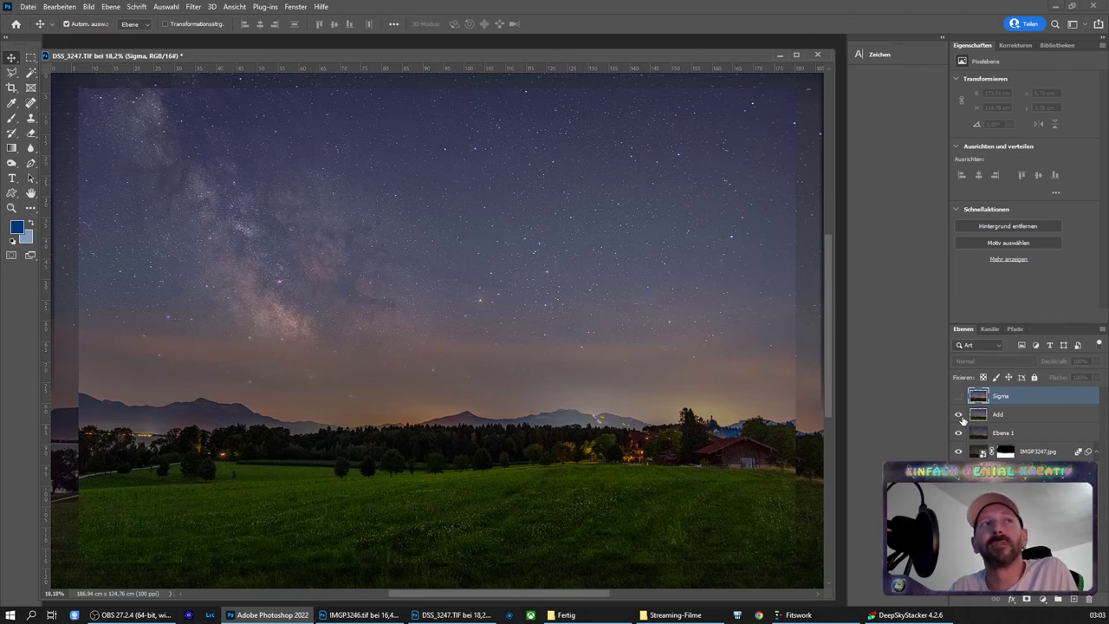
left_click(958, 415)
left_click(958, 415)
left_click(958, 395)
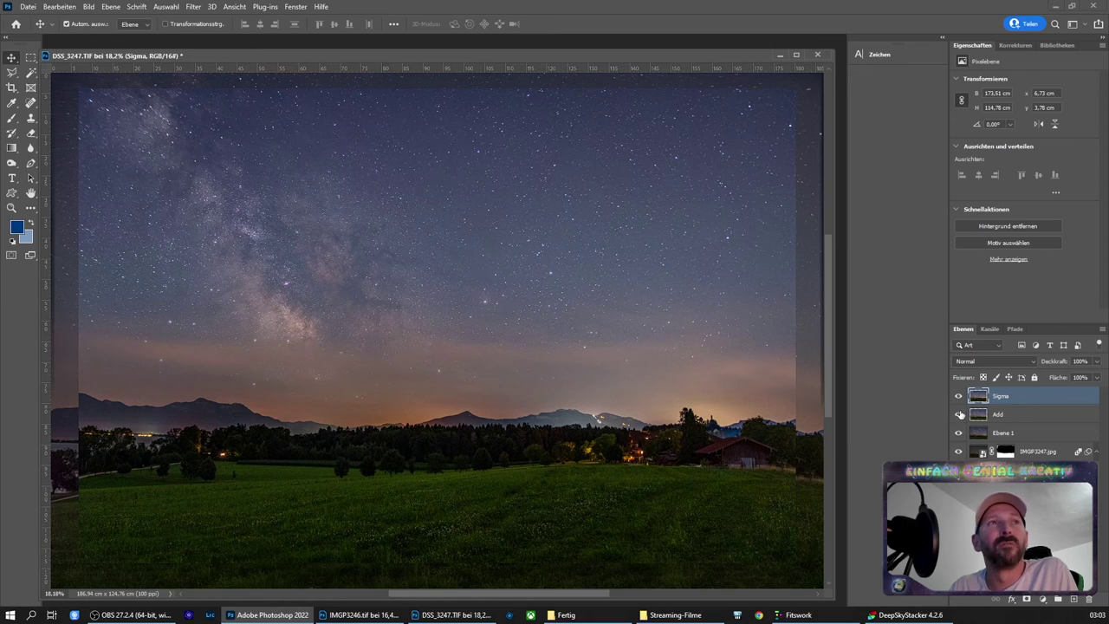
left_click(958, 415)
left_click(958, 396)
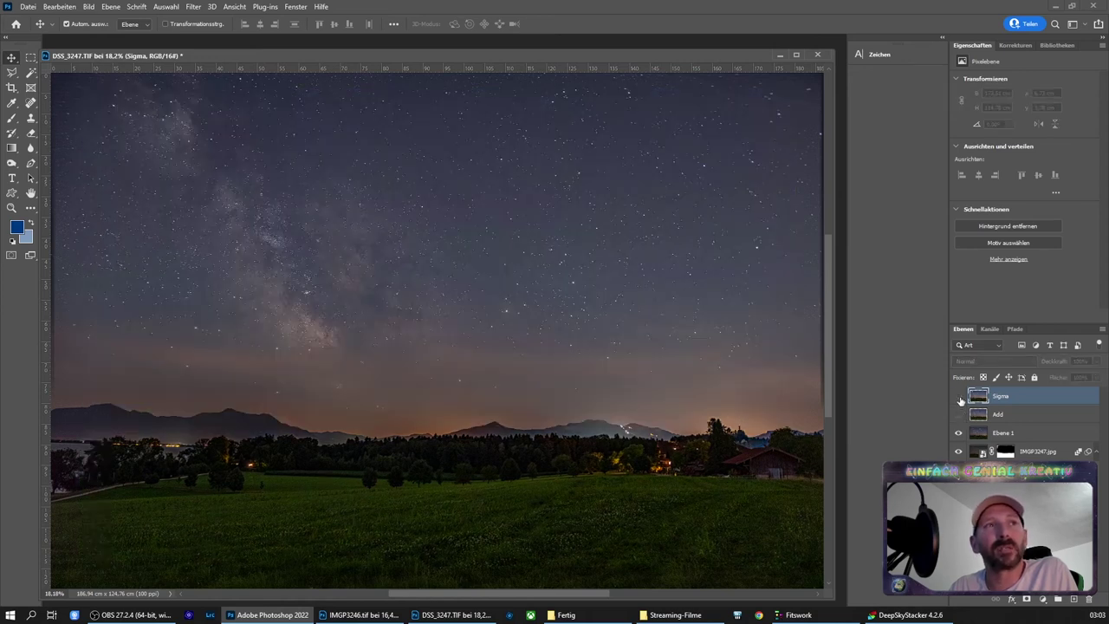
left_click(958, 396)
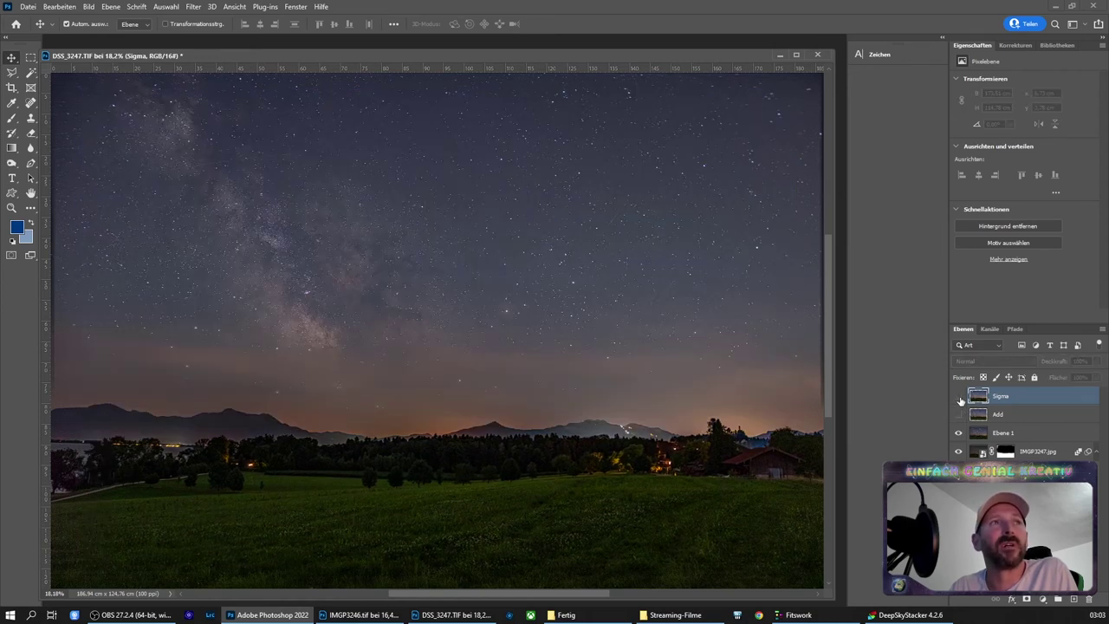
left_click(958, 396)
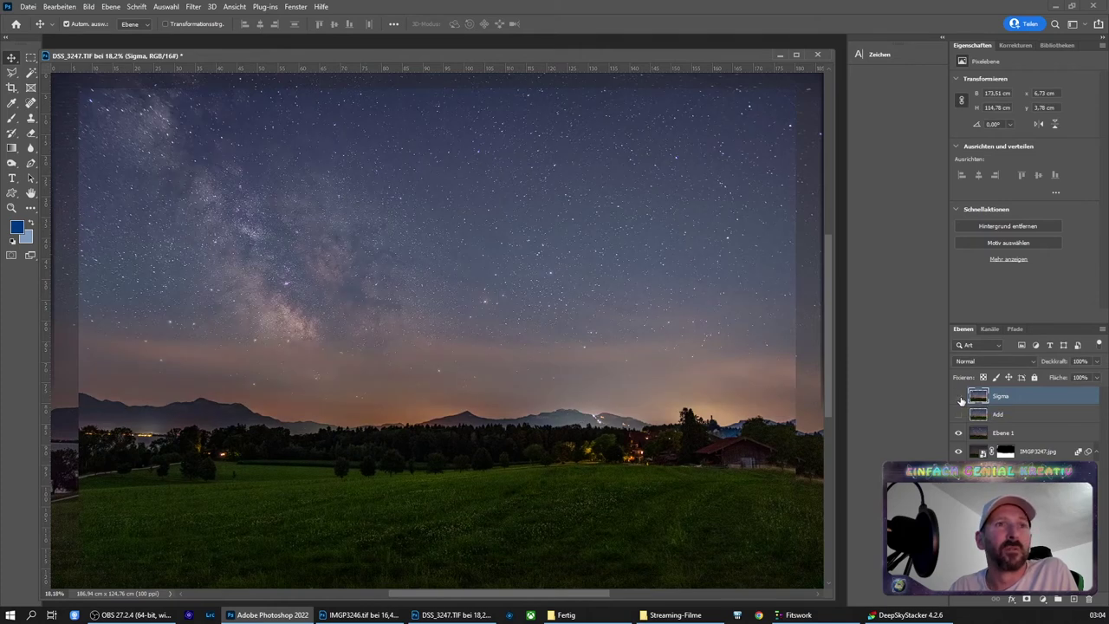
left_click(958, 396)
left_click(958, 396)
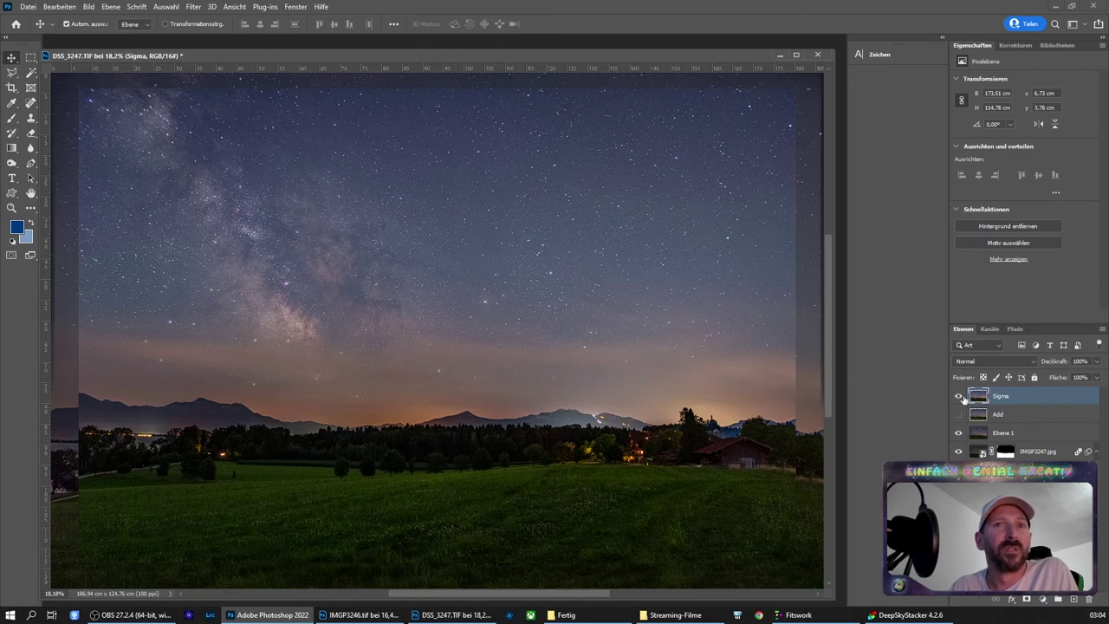
left_click(958, 396)
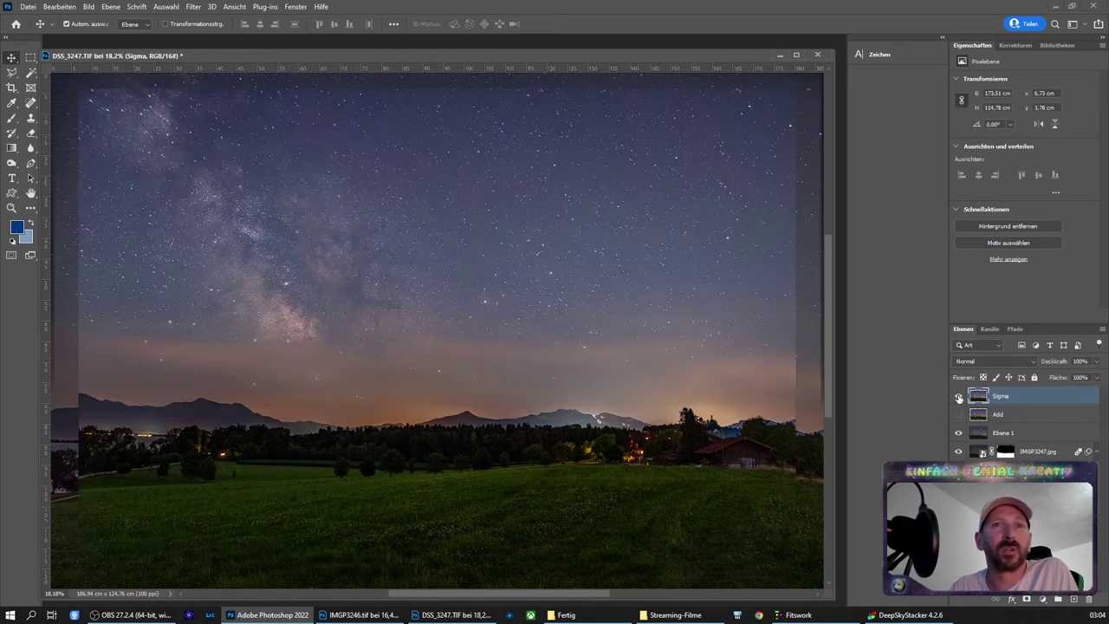
left_click(959, 396)
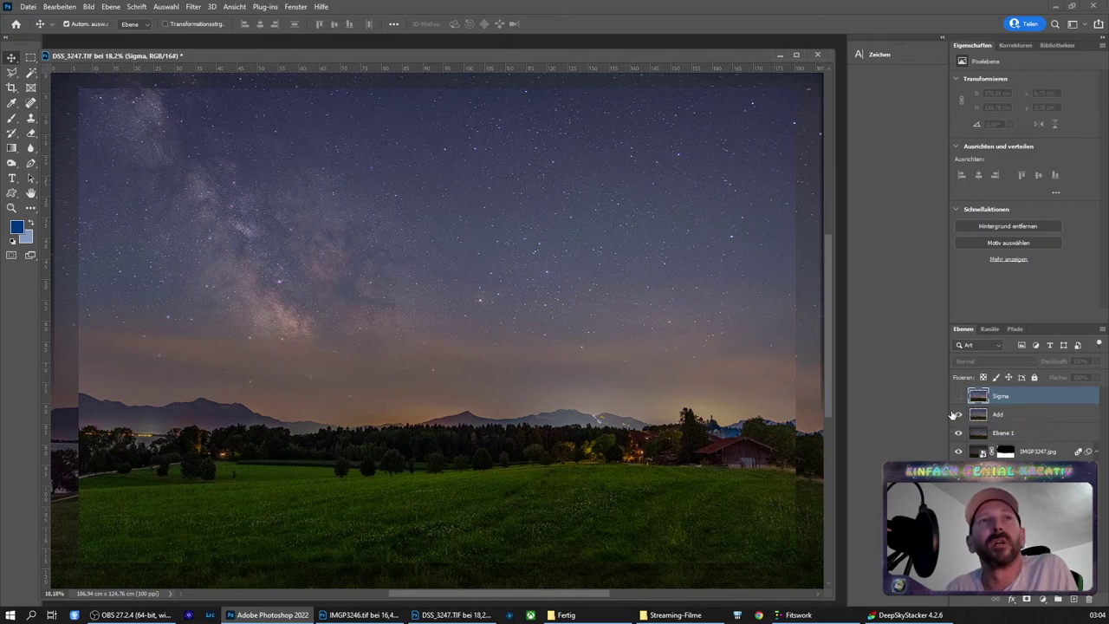
Close DSS_3247.TIF and IMGP3246.tif without saving, then bring up the Fertig folder window
left_click(817, 55)
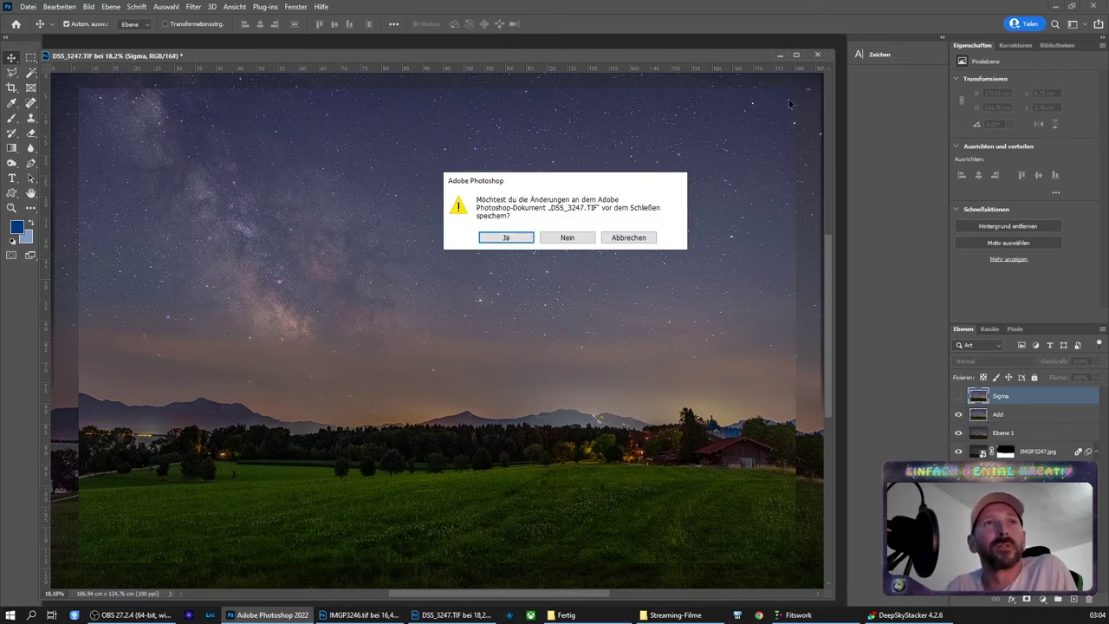
left_click(575, 238)
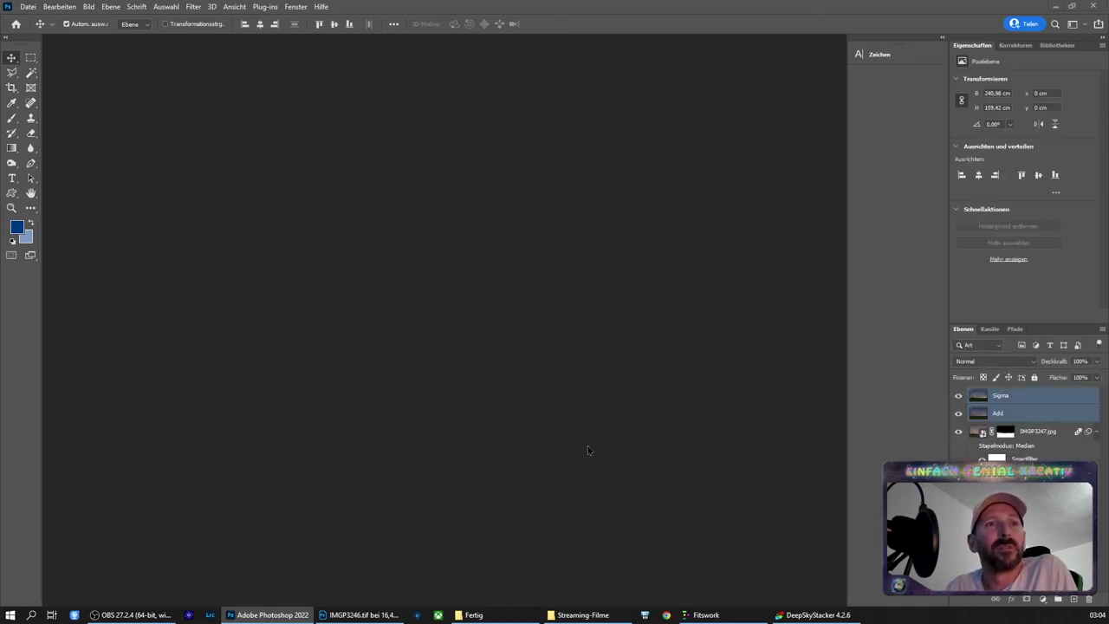
left_click(360, 614)
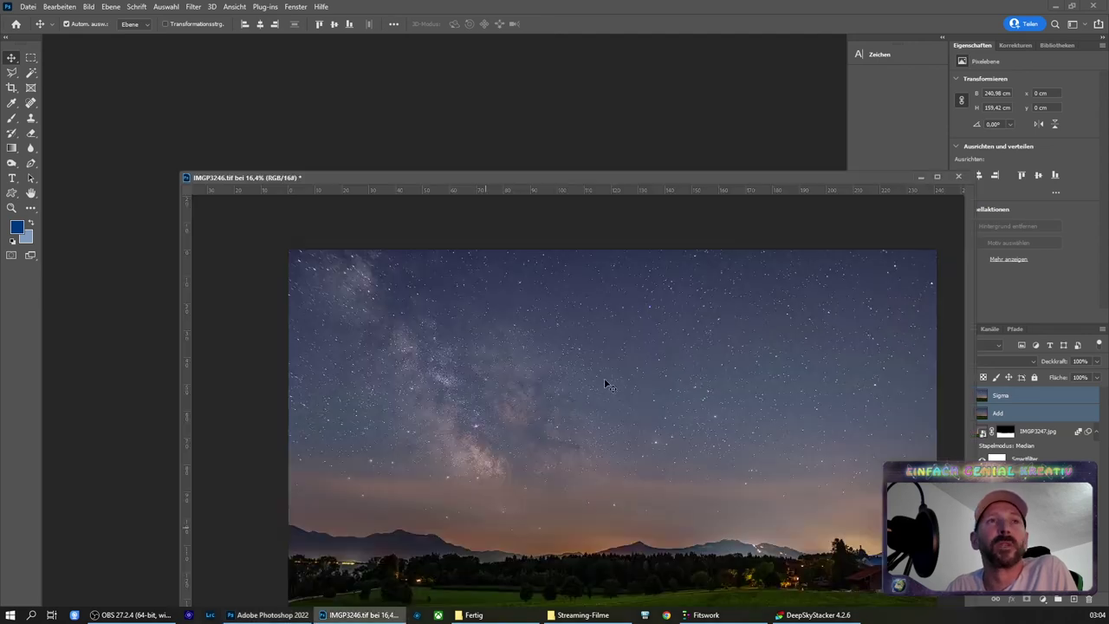
left_click(960, 178)
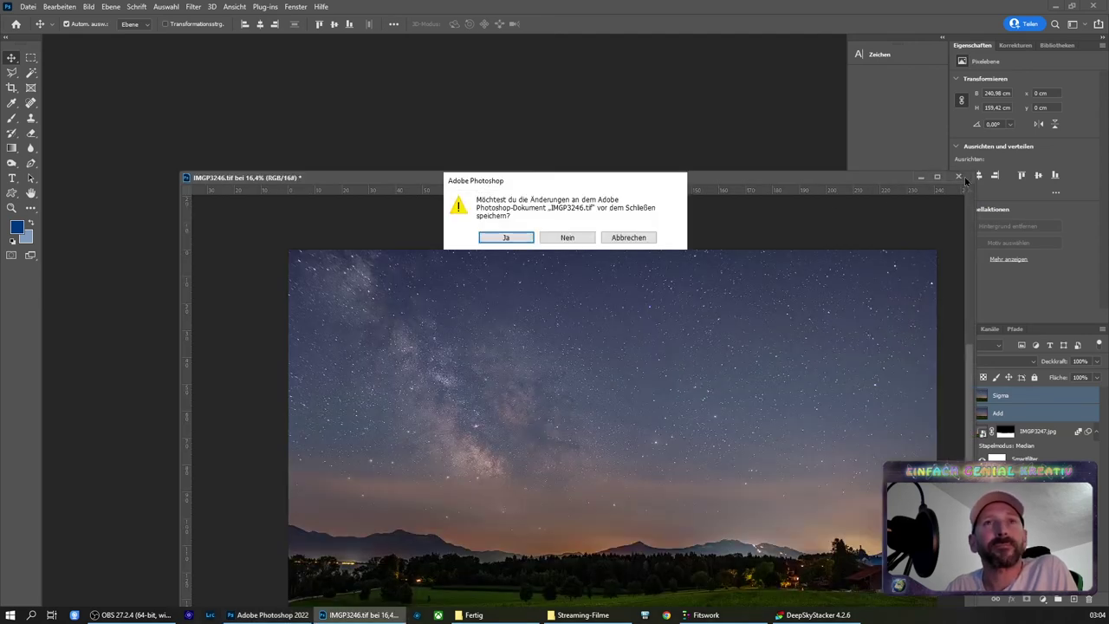
left_click(564, 238)
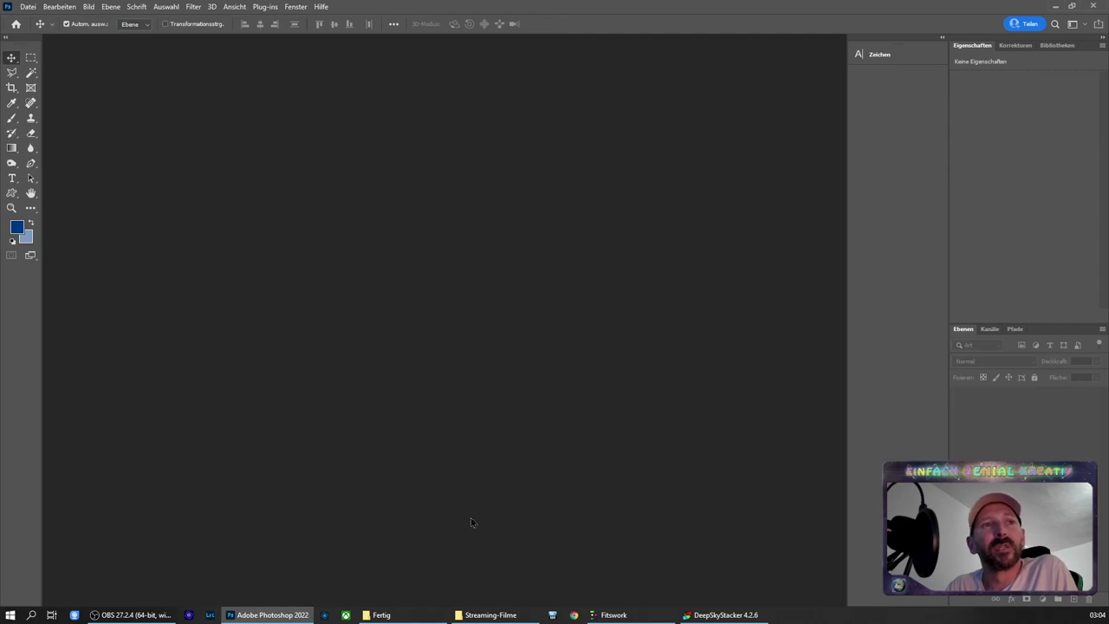
left_click(403, 614)
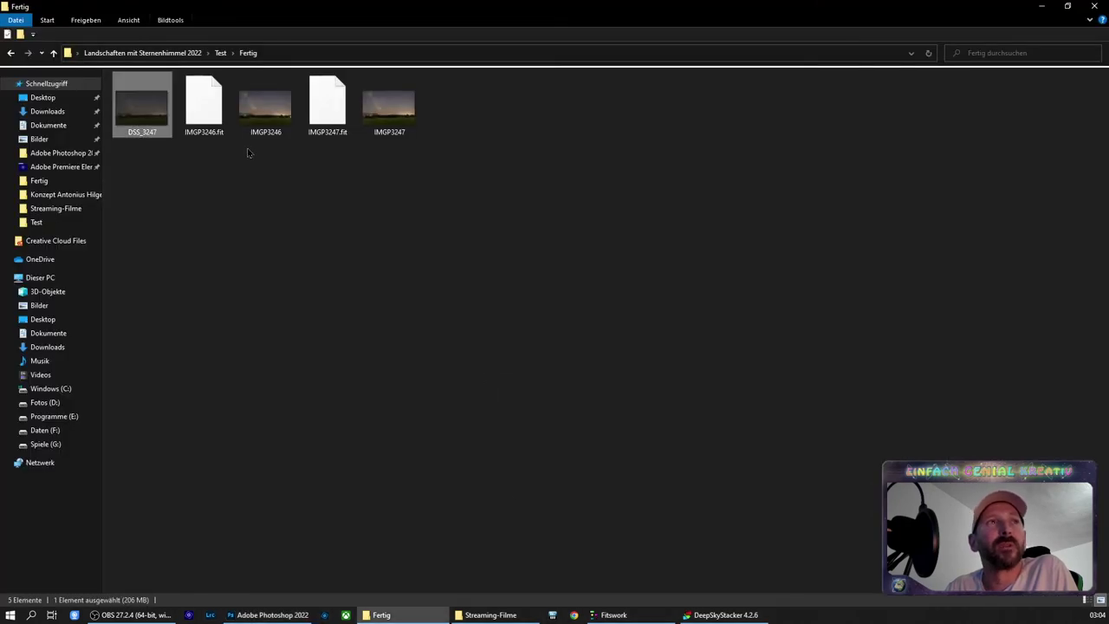
Navigate up from Fertig via Landschaften mit Sternenhimmel 2022 into the Test folder
left_click(221, 53)
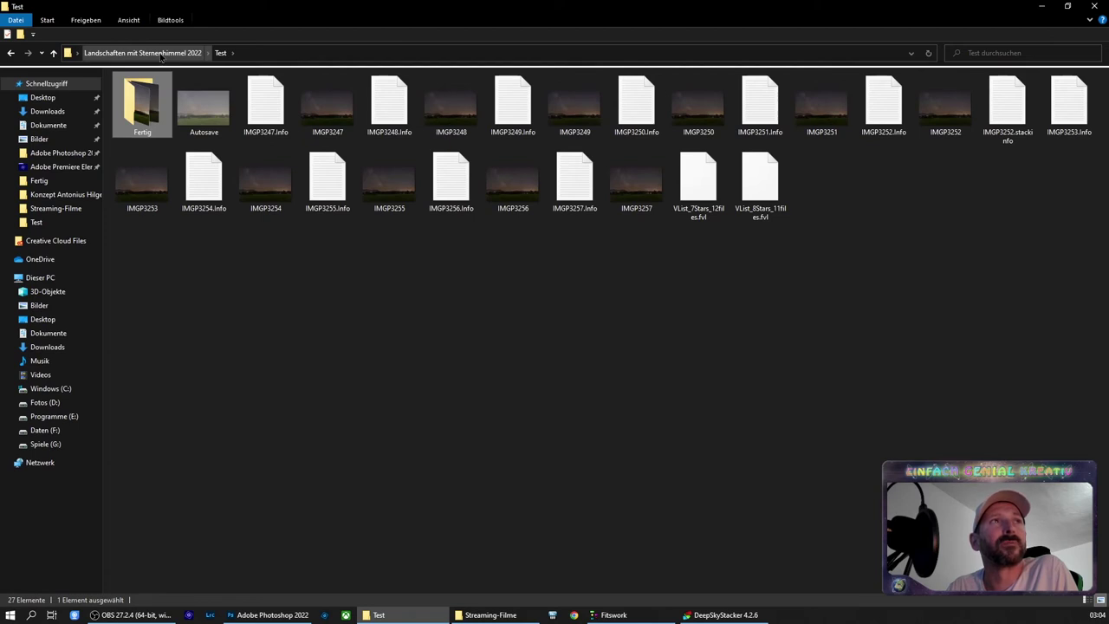
left_click(161, 53)
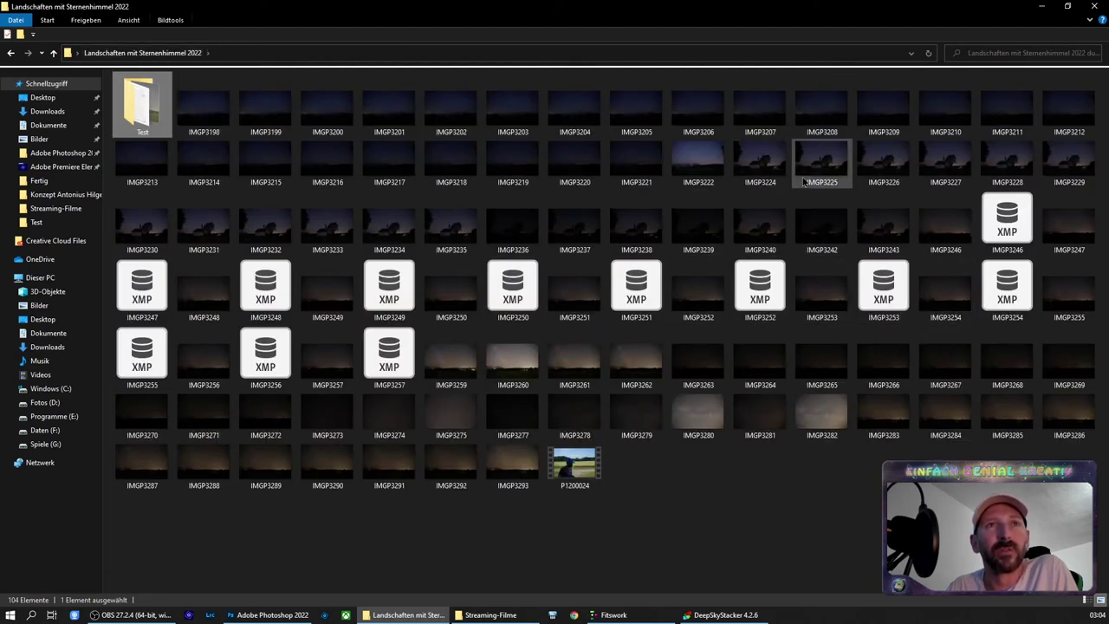
mouse_move(142, 104)
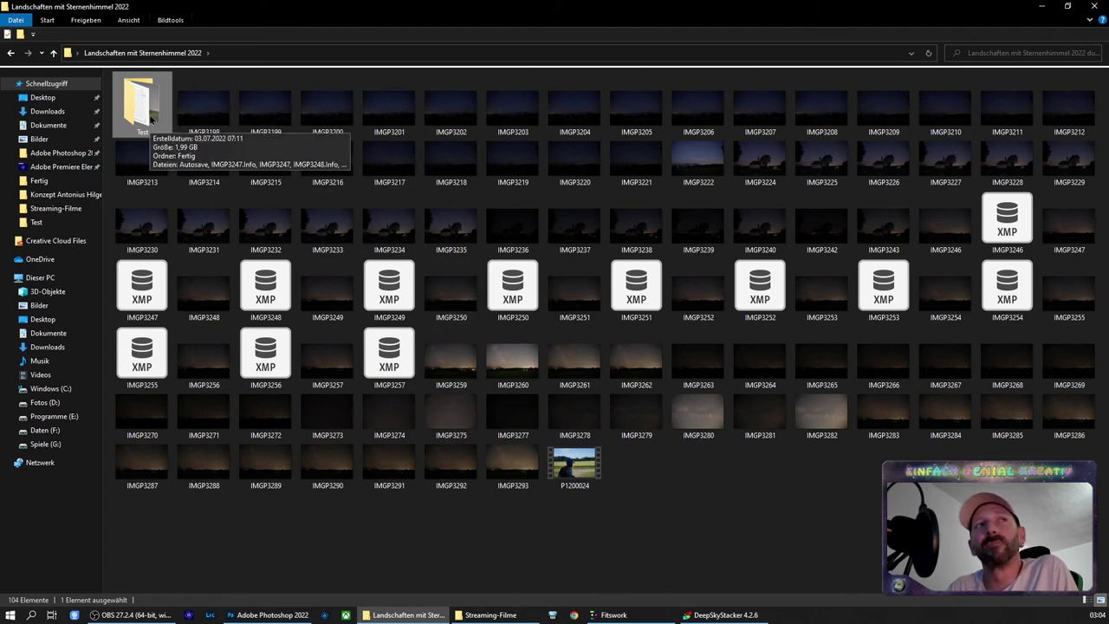
double_click(152, 119)
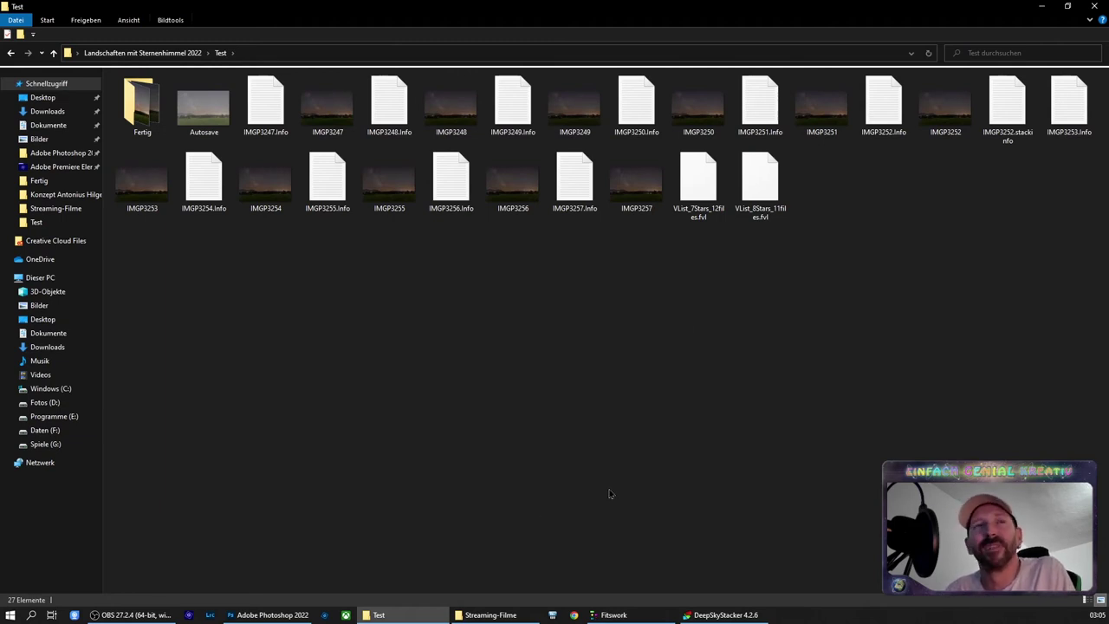
Step through the Autosave item and the IMGP3247–IMGP3252 .Info files
left_click(212, 112)
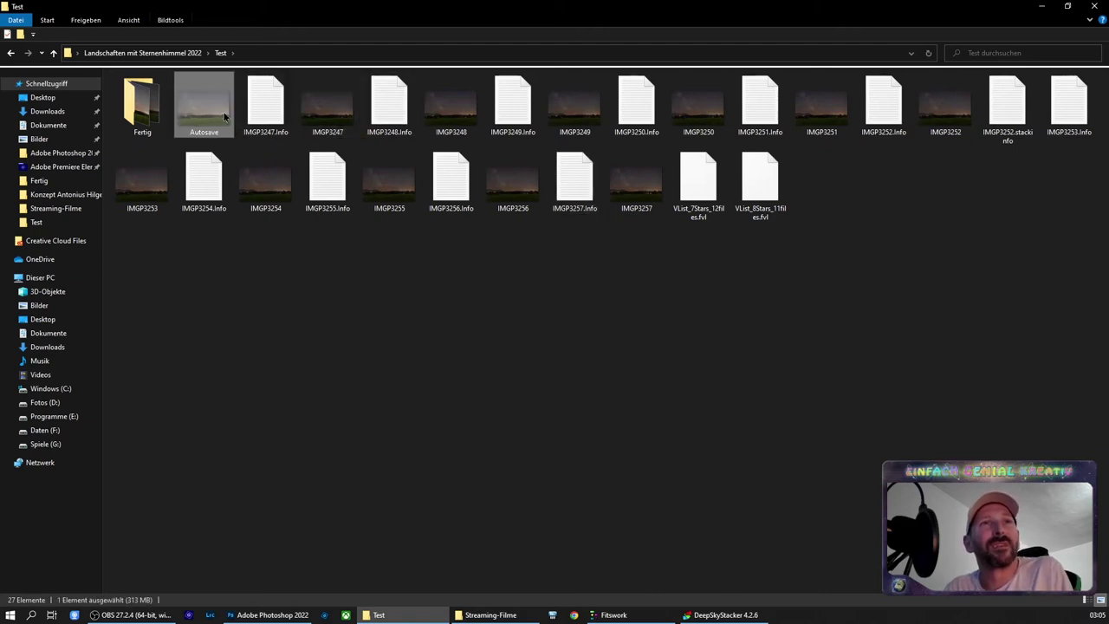
left_click(269, 106)
left_click(390, 108)
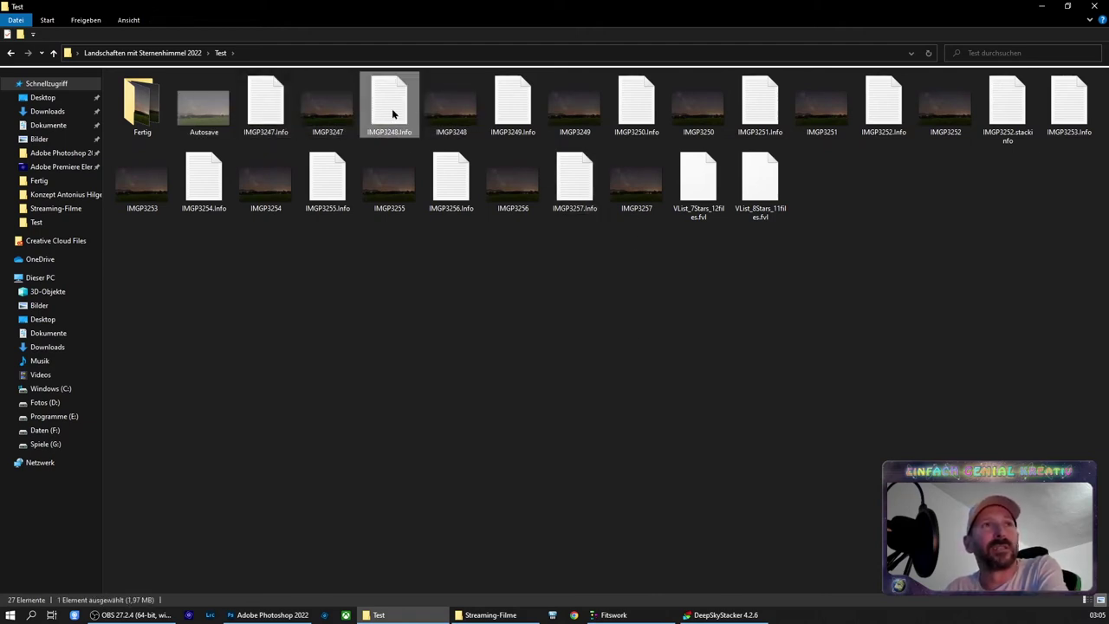
left_click(508, 111)
left_click(637, 106)
left_click(765, 102)
left_click(881, 111)
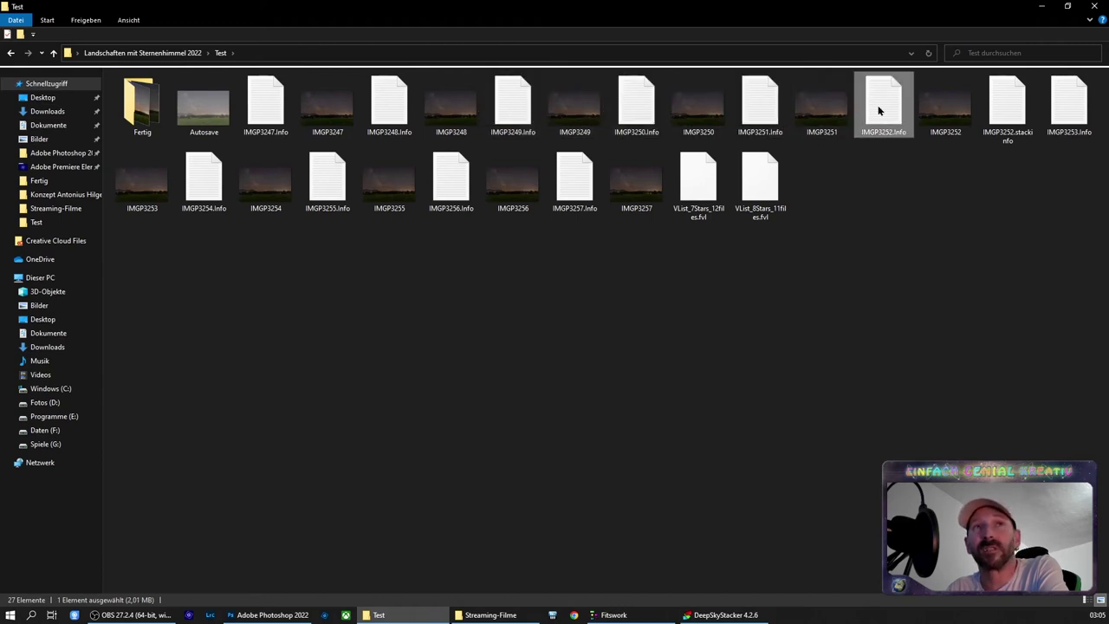
double_click(265, 93)
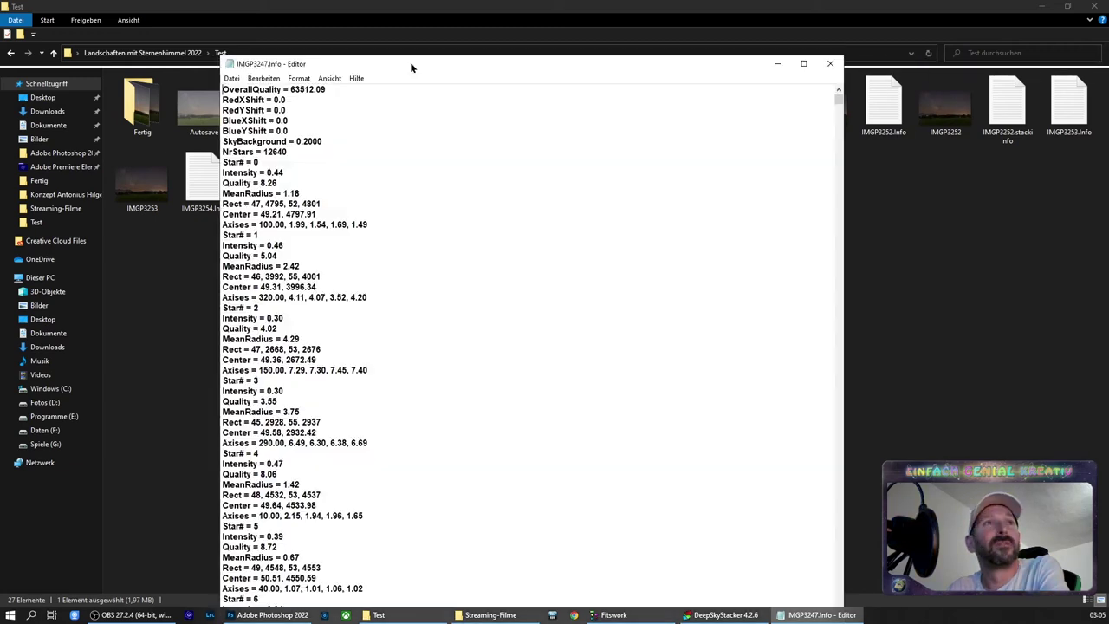
double_click(411, 66)
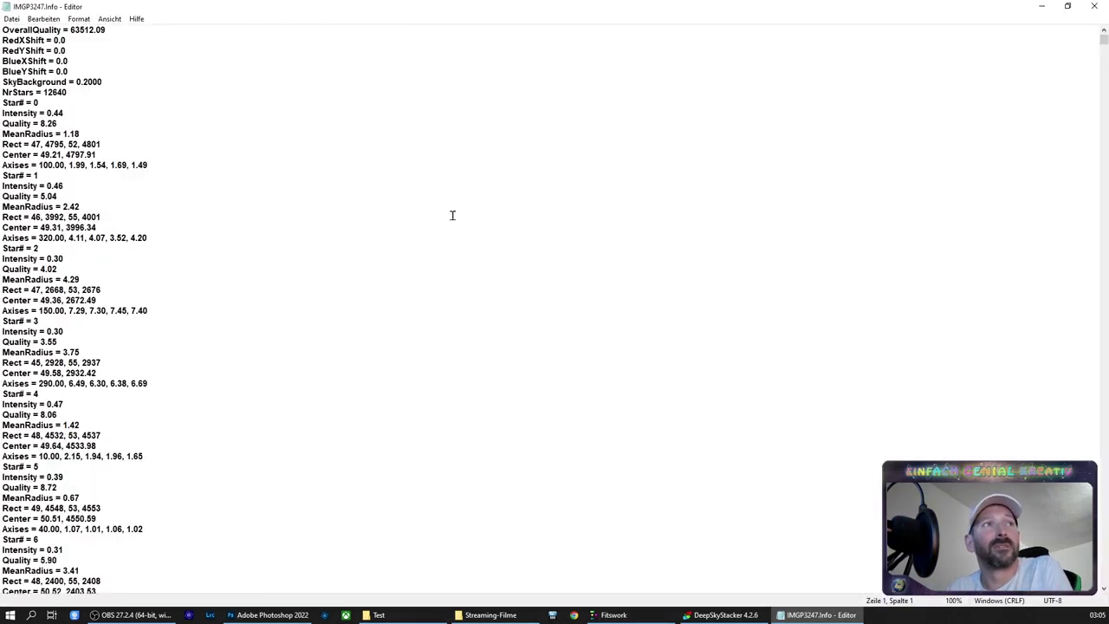
scroll(454, 215, "down", 3)
scroll(457, 216, "down", 5)
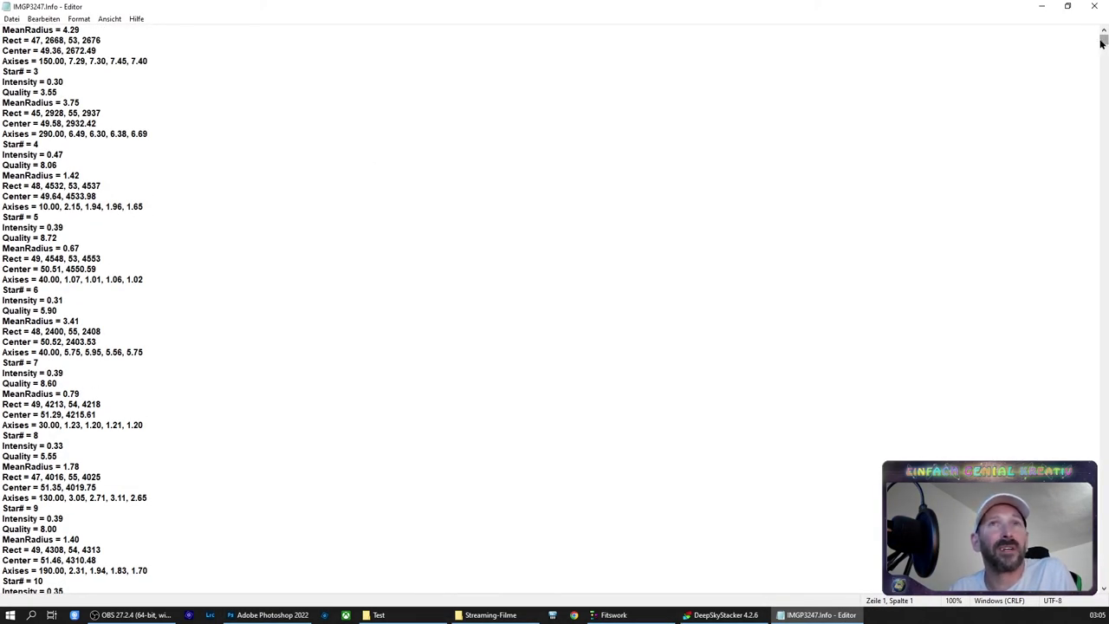
left_click_drag(1102, 43, 1053, 269)
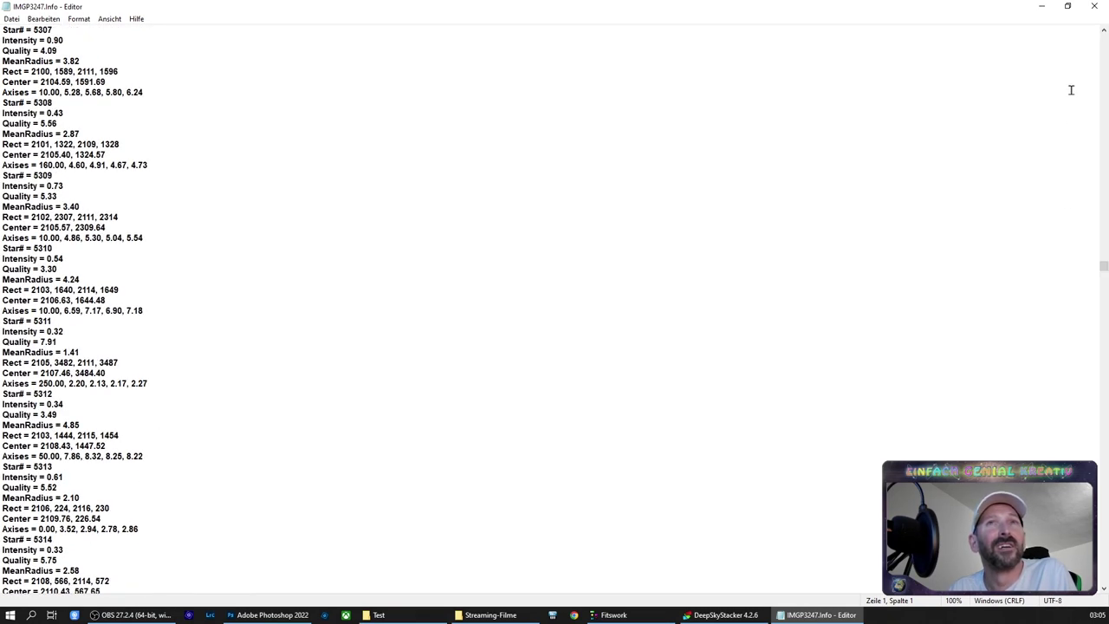
left_click(1096, 6)
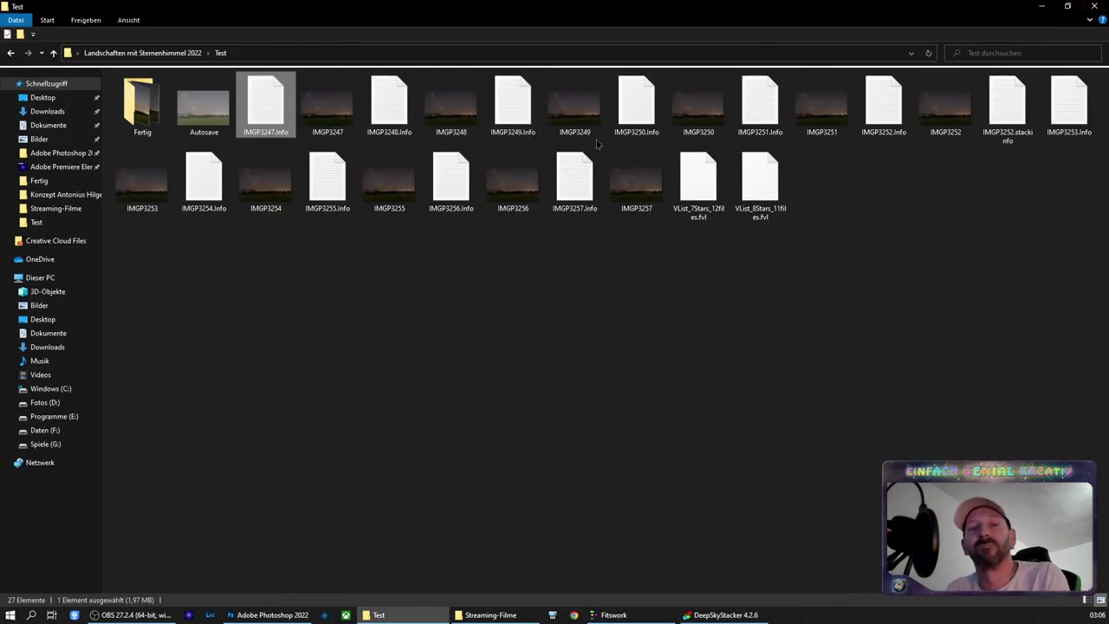
Delete the 26 items from Autosave to the last VList file, leaving only Fertig in Test
left_click(191, 122)
left_click(770, 186, "shift")
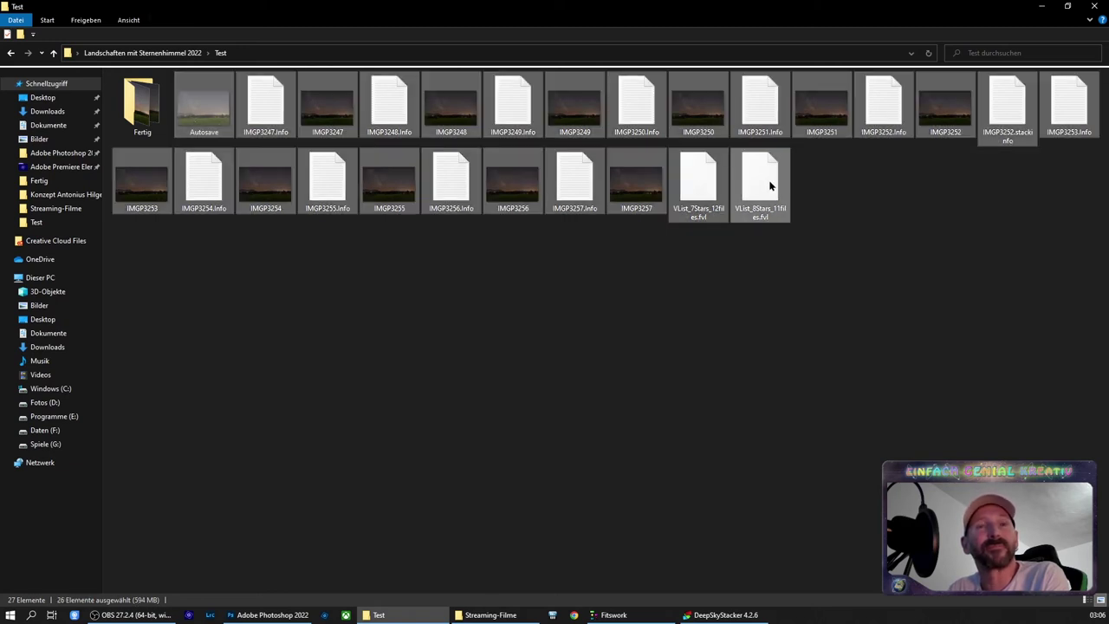
key("Delete")
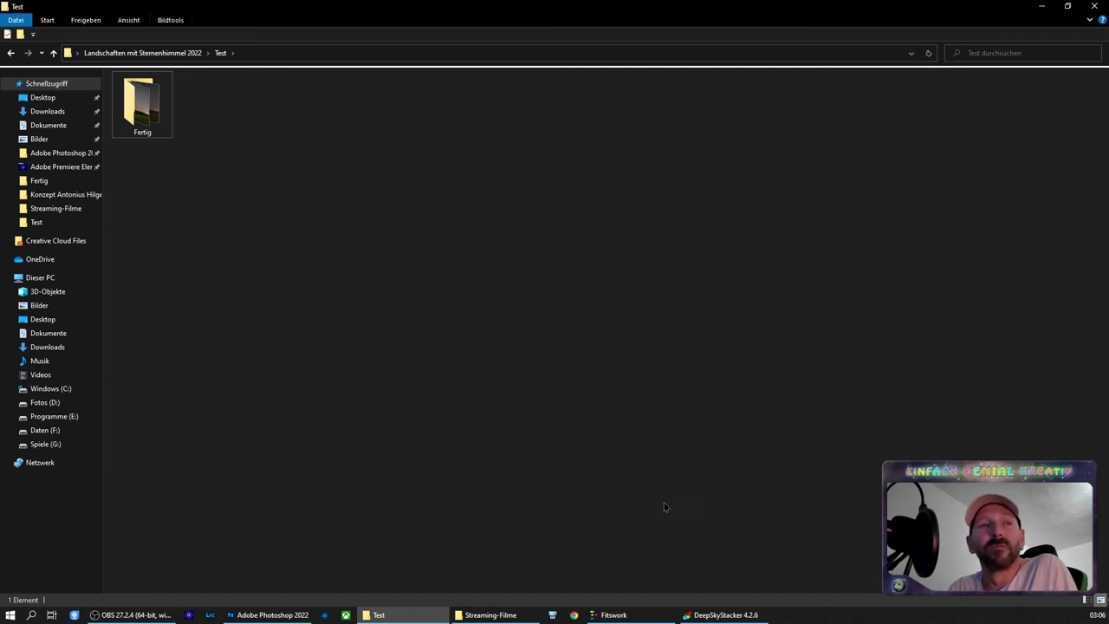
mouse_move(485, 615)
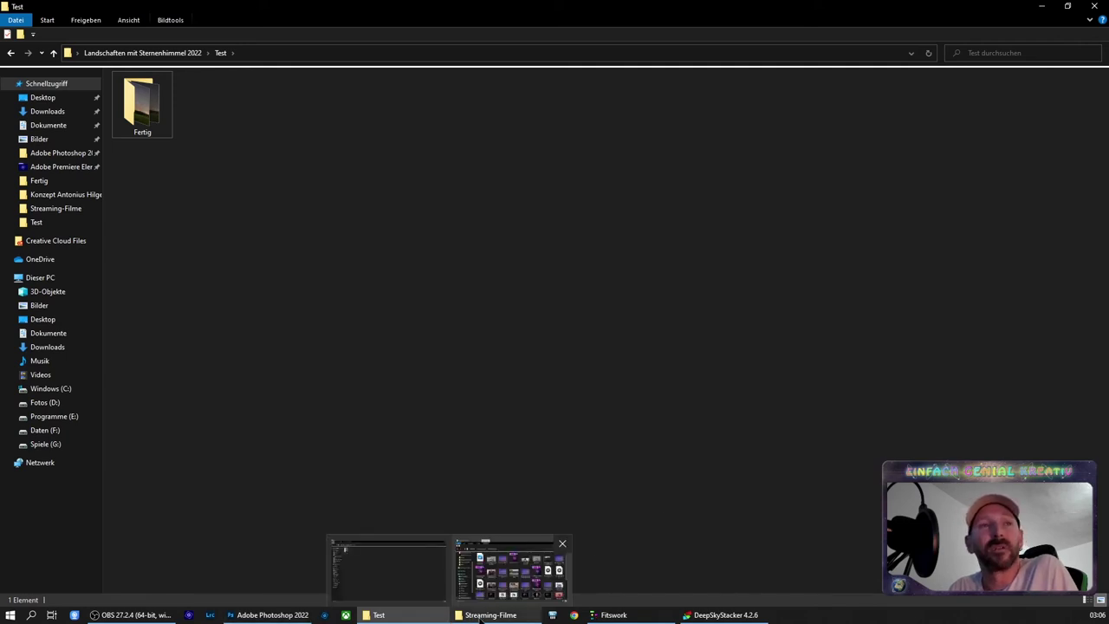
left_click(272, 614)
left_click(378, 614)
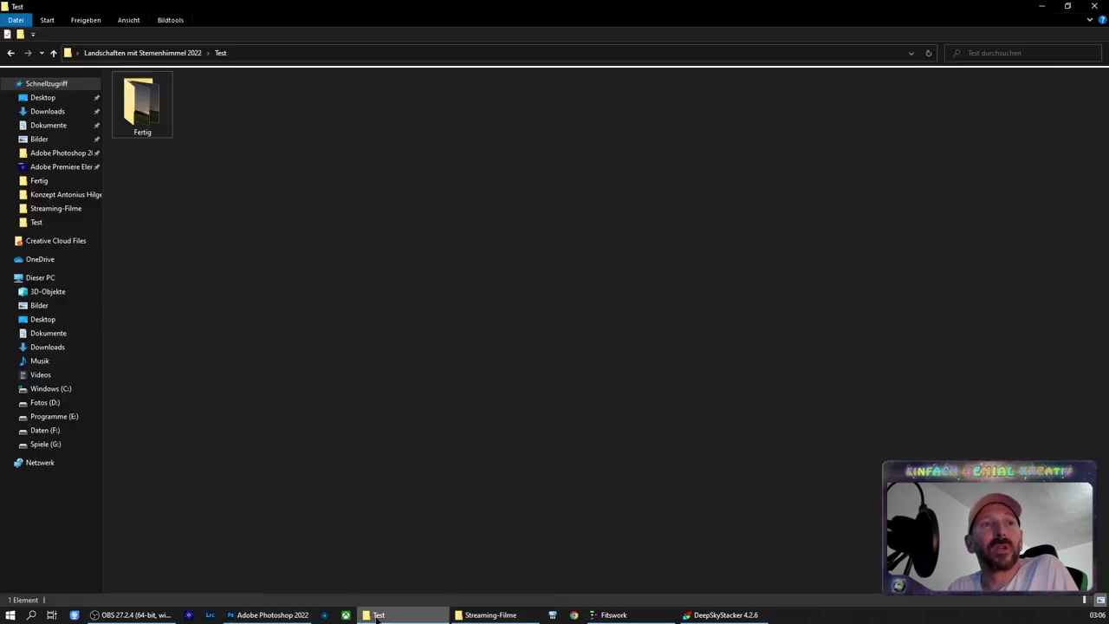
Select frames IMGP3224 through IMGP3235 in Landschaften mit Sternenhimmel 2022 and drag them into Photoshop
left_click(165, 56)
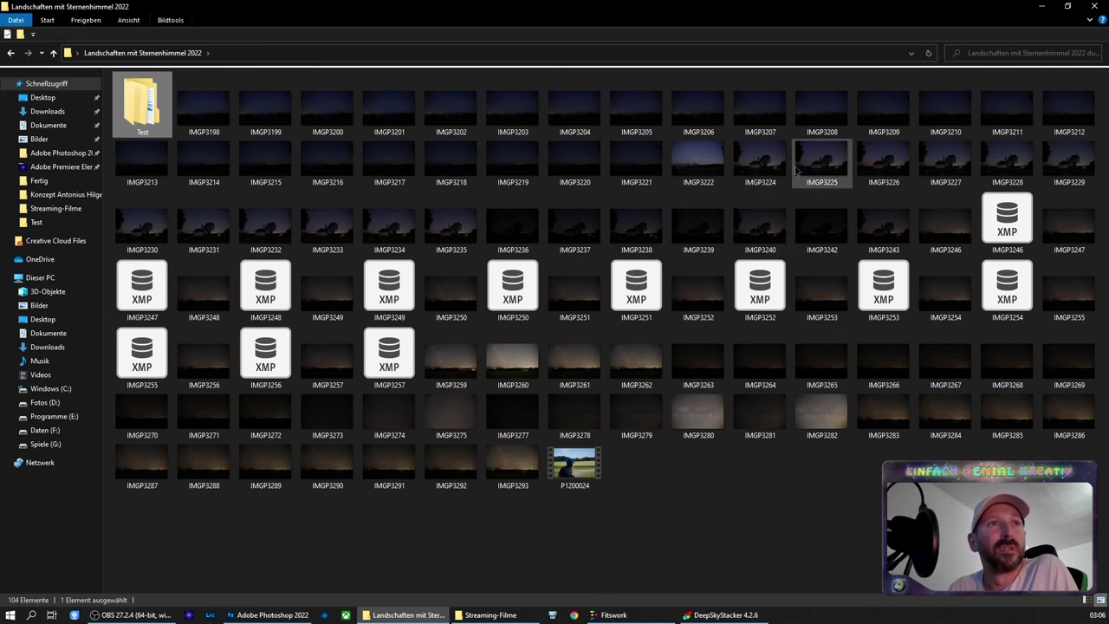
left_click(876, 165)
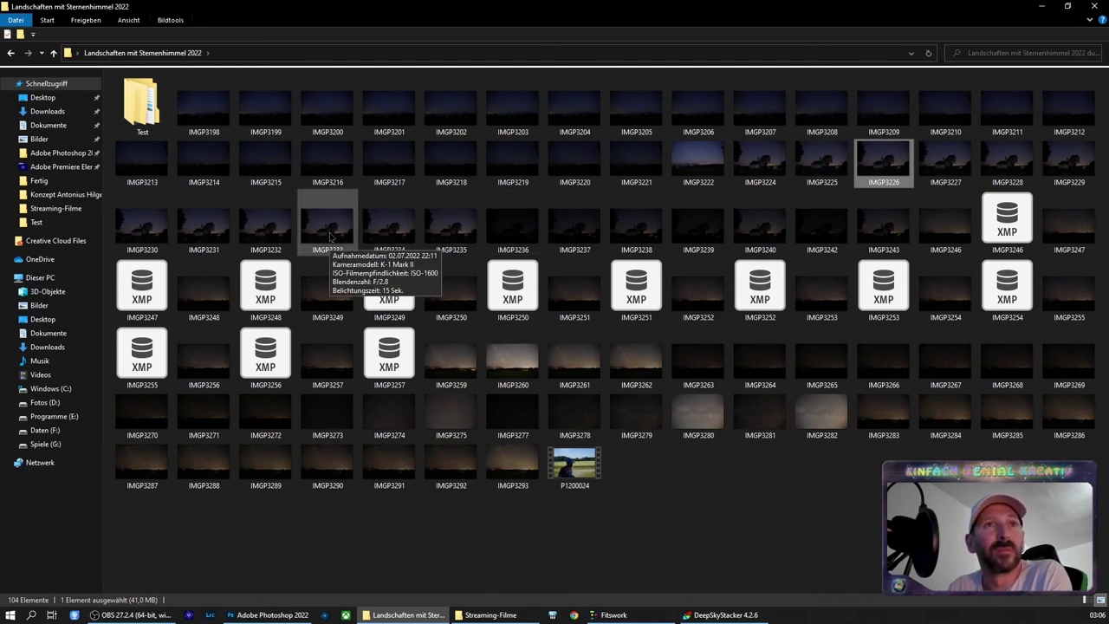
left_click(329, 236, "shift")
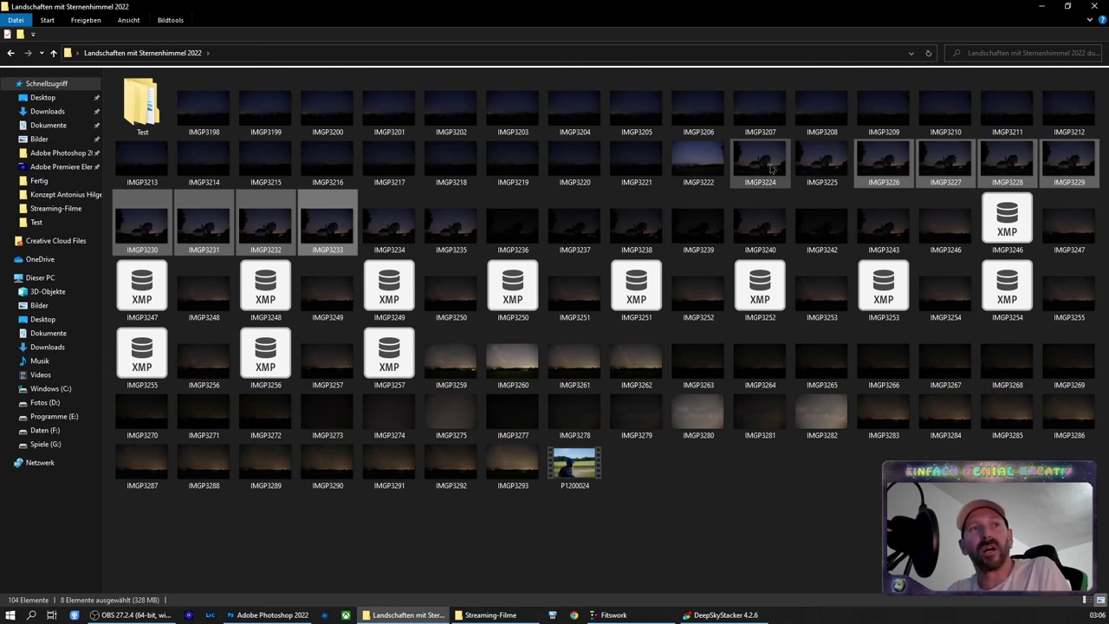
mouse_move(760, 160)
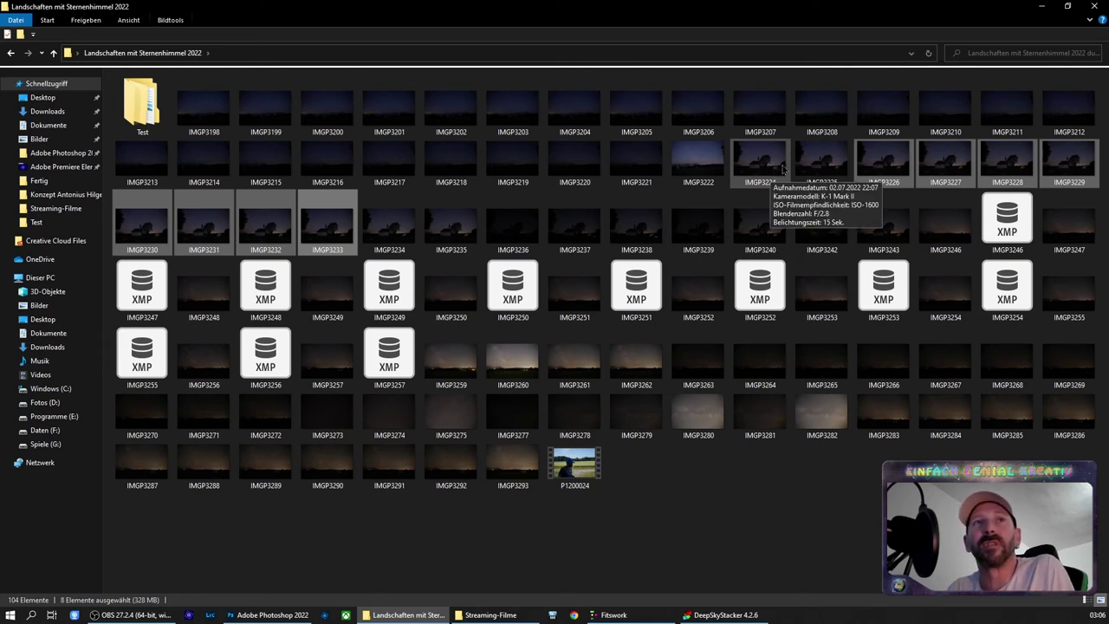
left_click(784, 169)
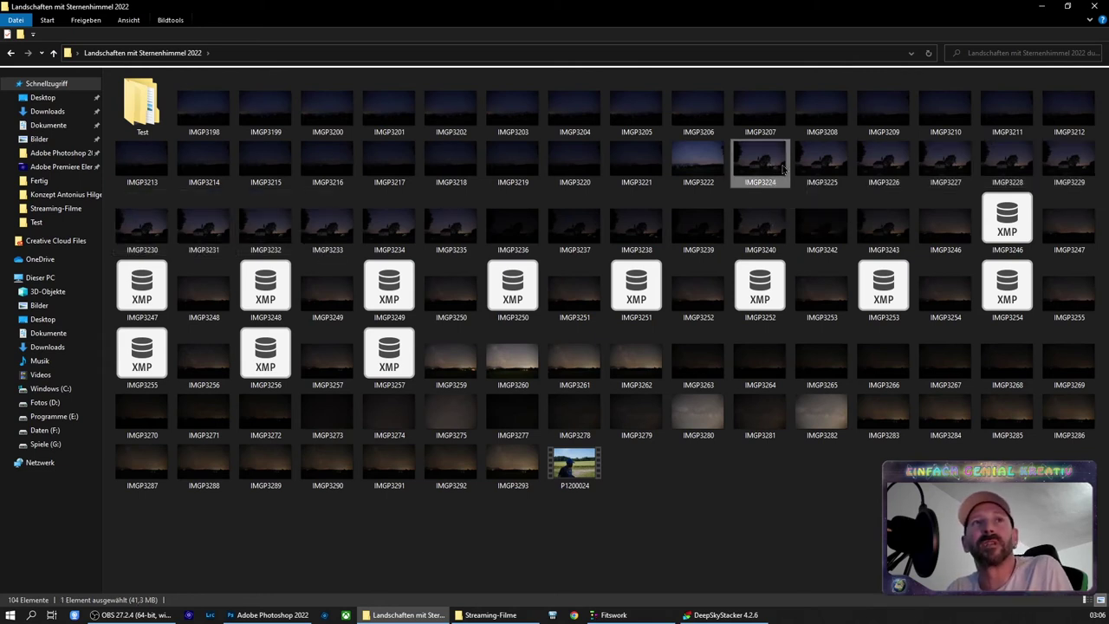
left_click(450, 231, "shift")
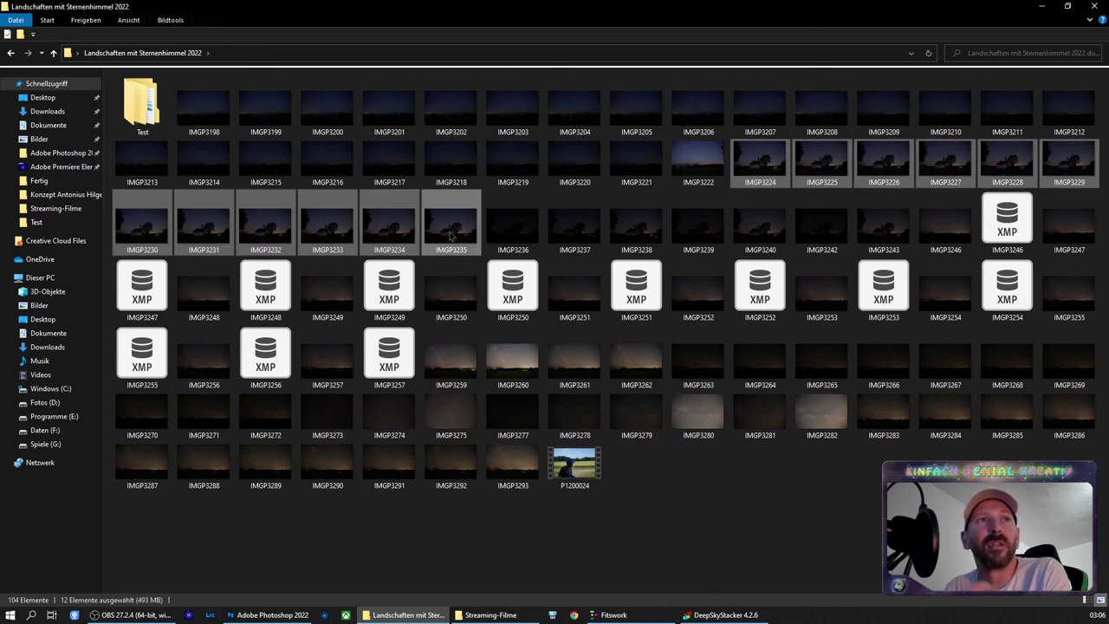
mouse_move(450, 223)
left_mouse_down()
mouse_move(276, 606)
mouse_move(534, 242)
left_mouse_up()
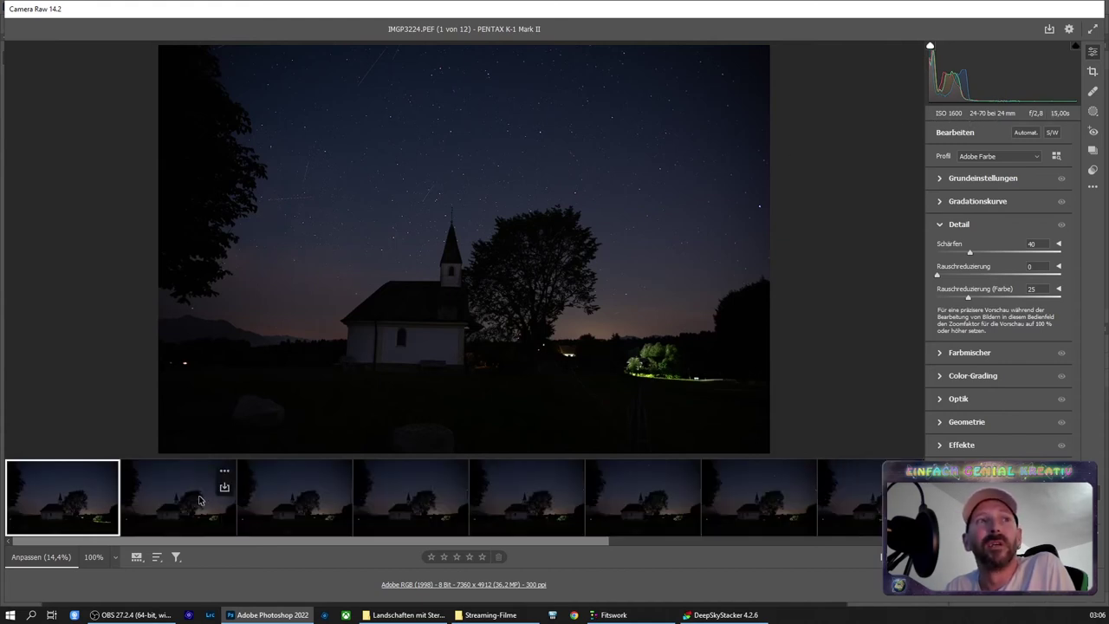
Preview frames IMGP3225 through IMGP3231 in the Camera Raw filmstrip
left_click(189, 497)
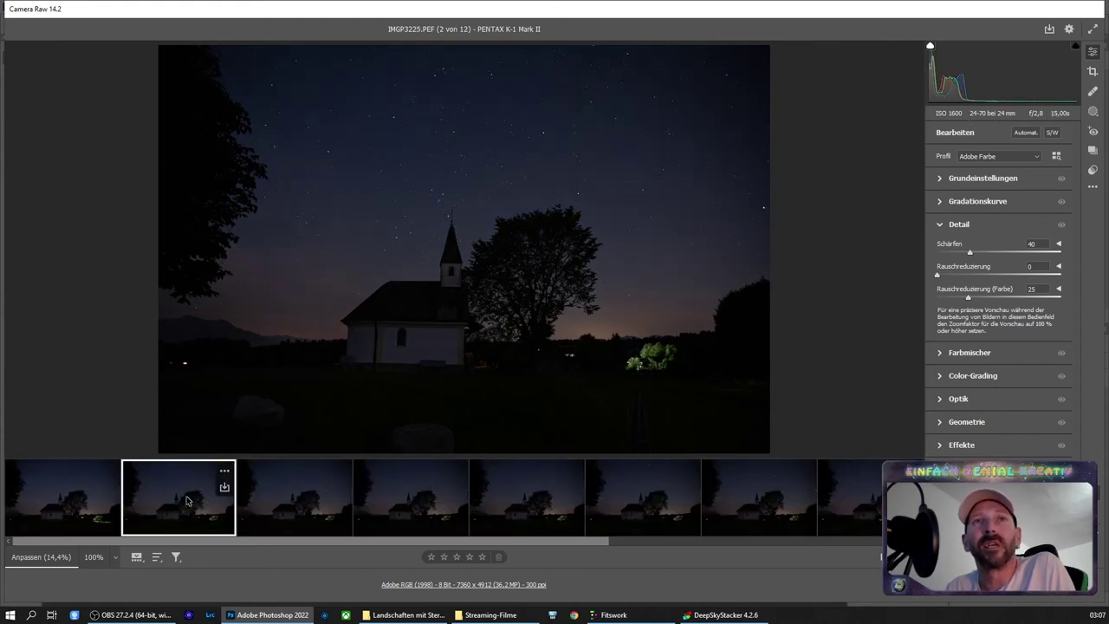
left_click(292, 507)
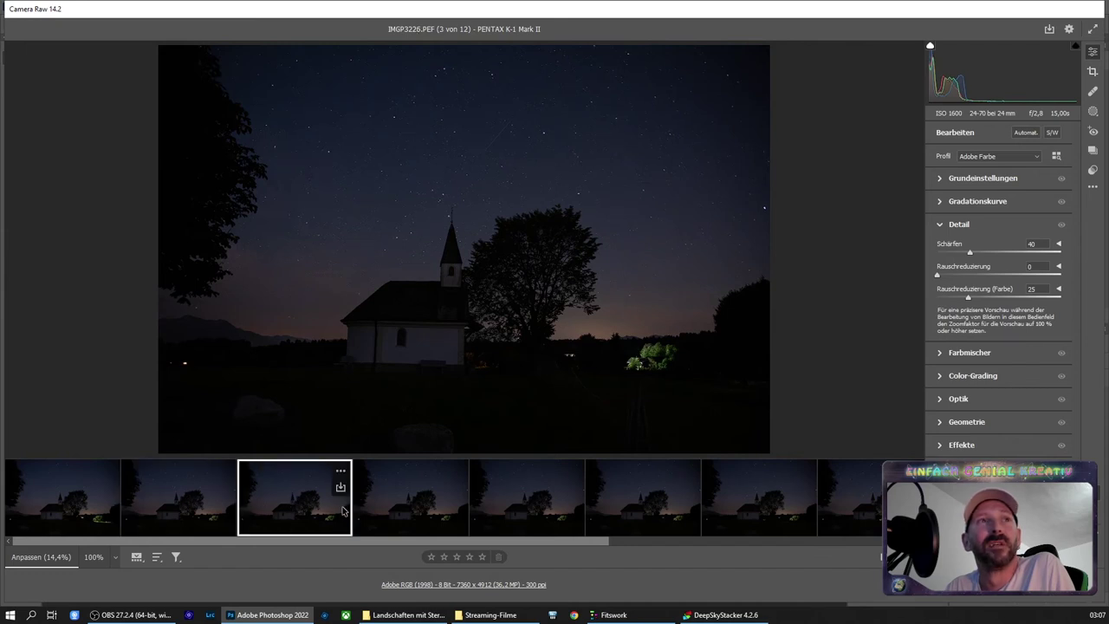
left_click(396, 508)
left_click(516, 508)
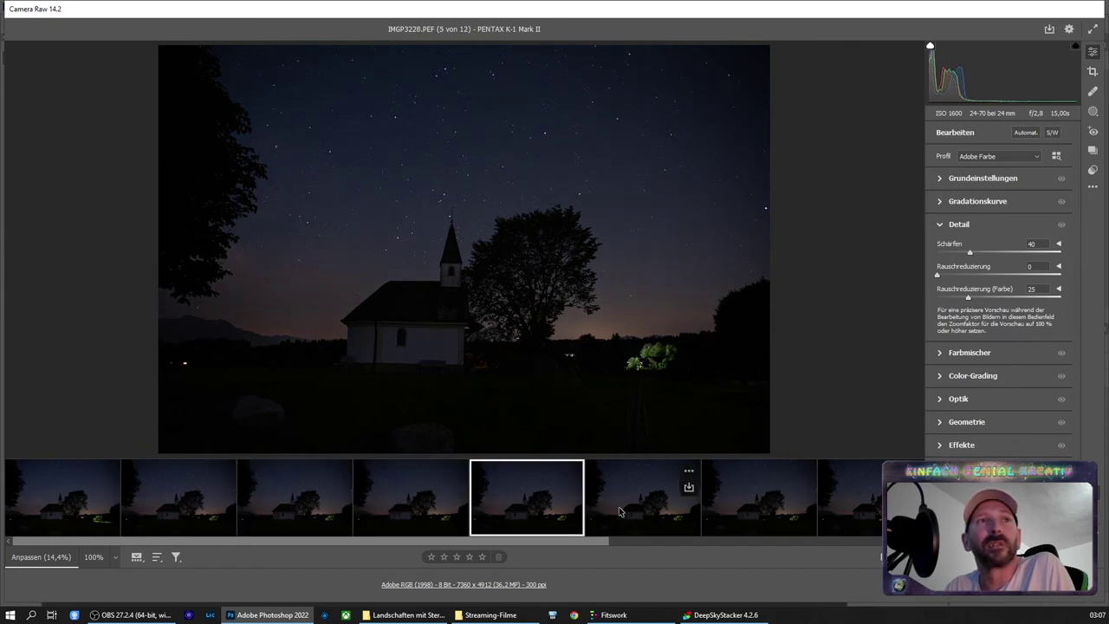
left_click(621, 507)
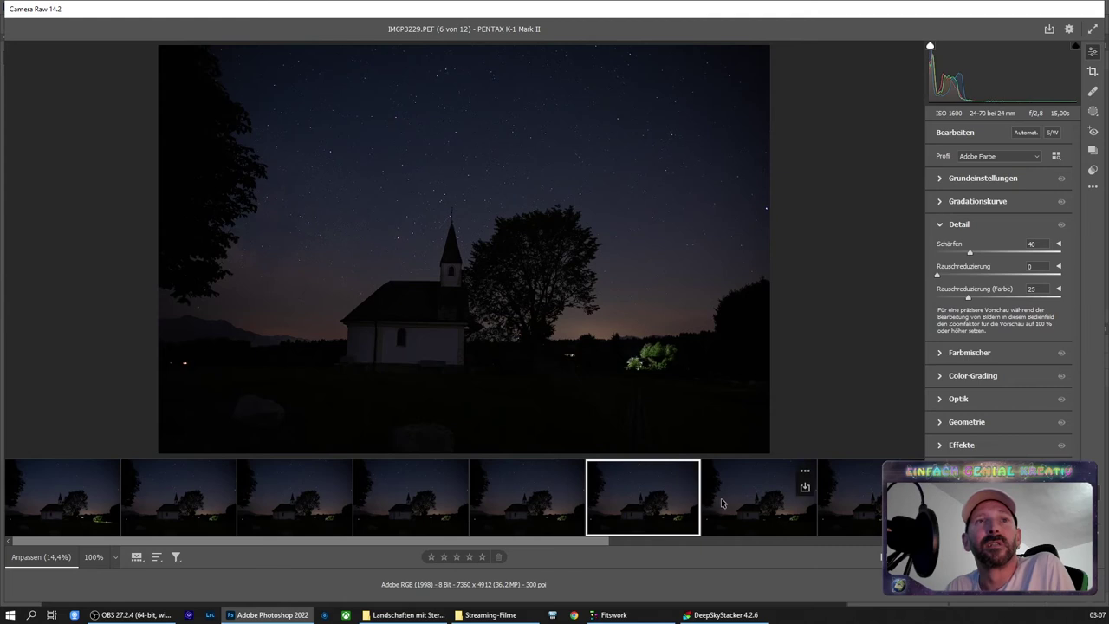
key("Right")
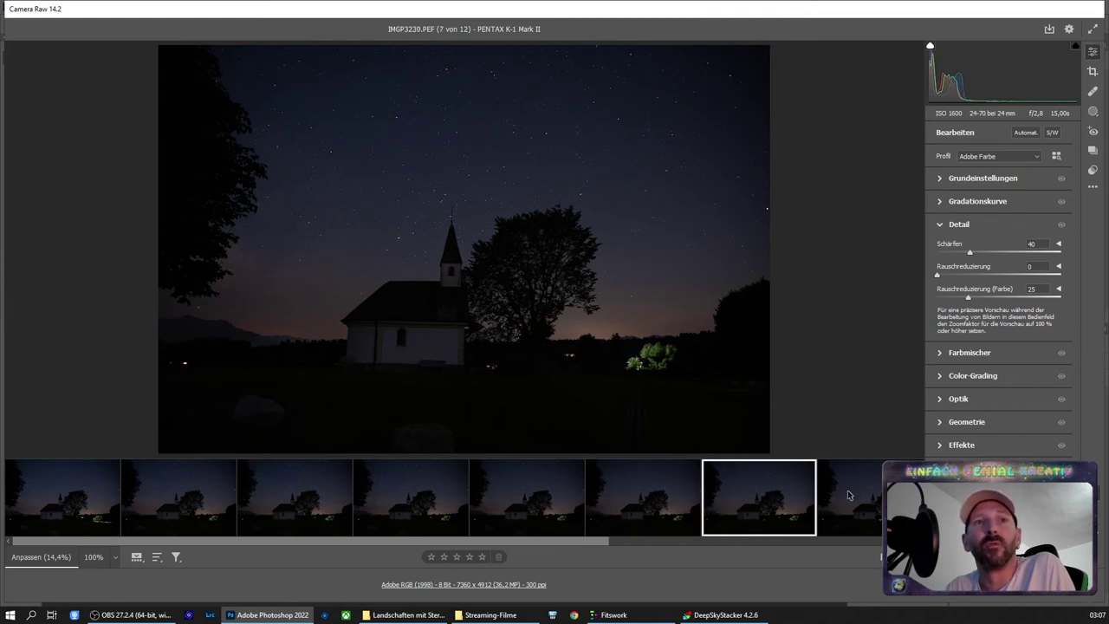
left_click(851, 491)
View frames IMGP3232 to IMGP3235, then return to the first frame, IMGP3224
left_click_drag(573, 543, 870, 545)
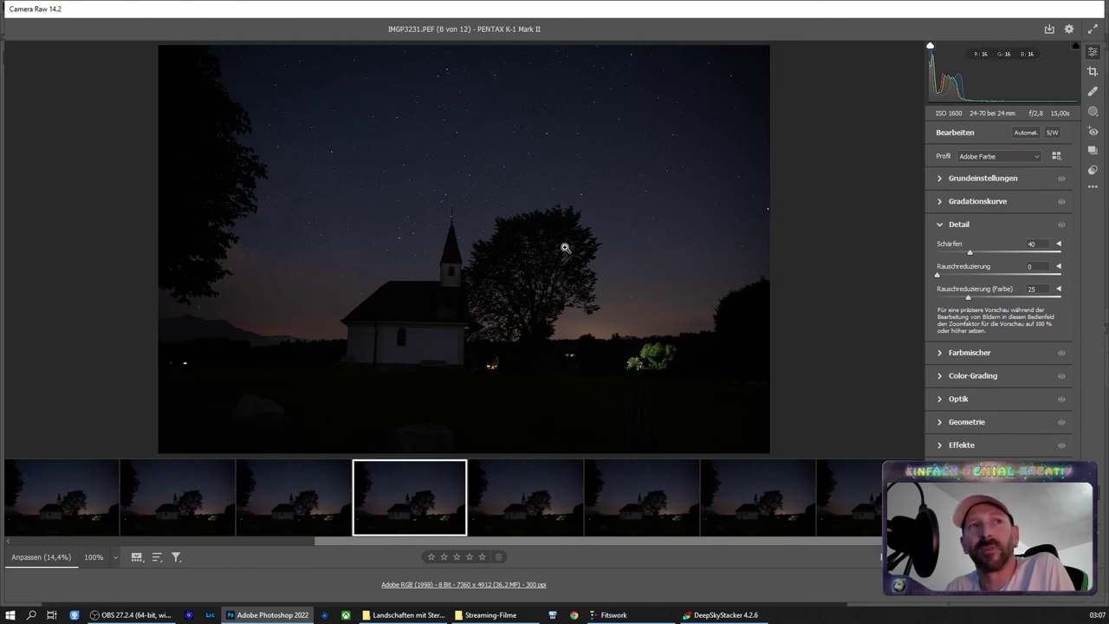
left_click(516, 490)
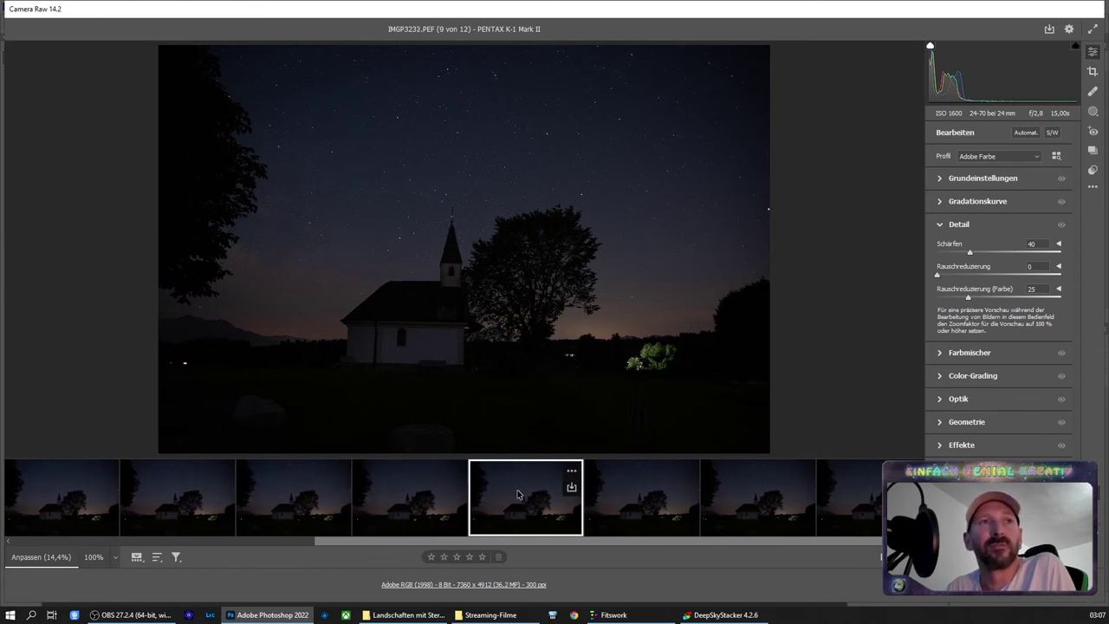
left_click(642, 491)
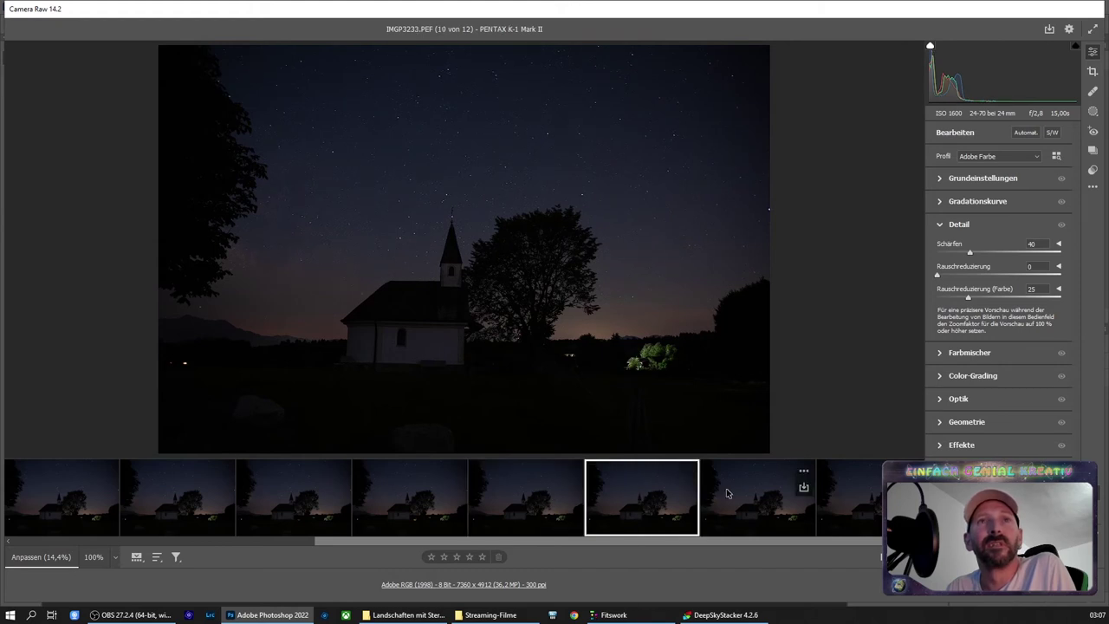
left_click(775, 495)
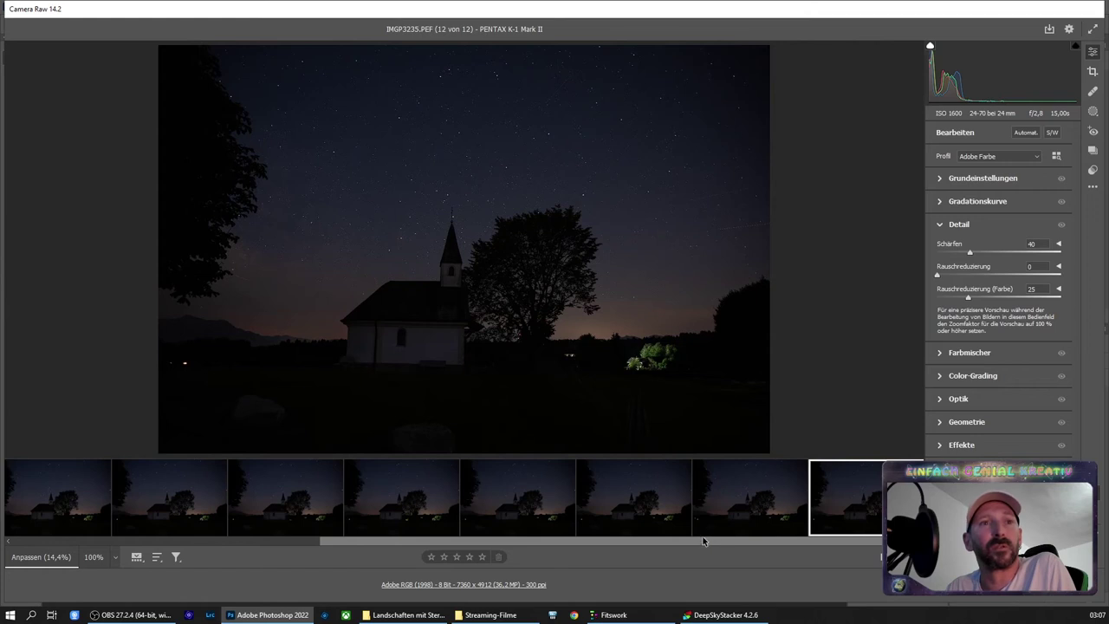
left_click_drag(690, 544, 335, 525)
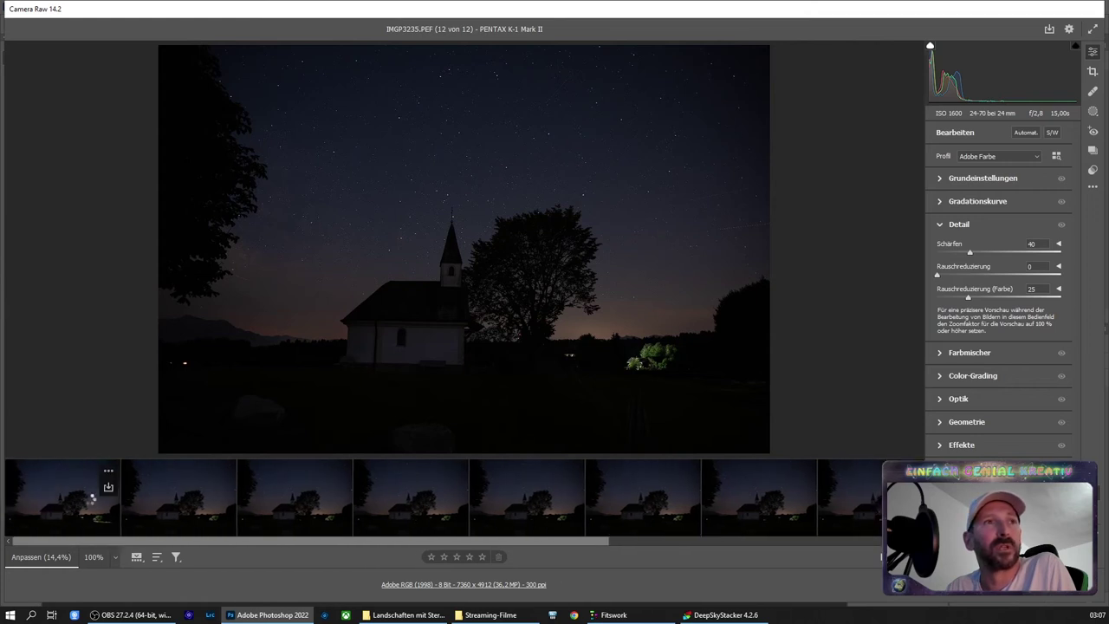
left_click(90, 498)
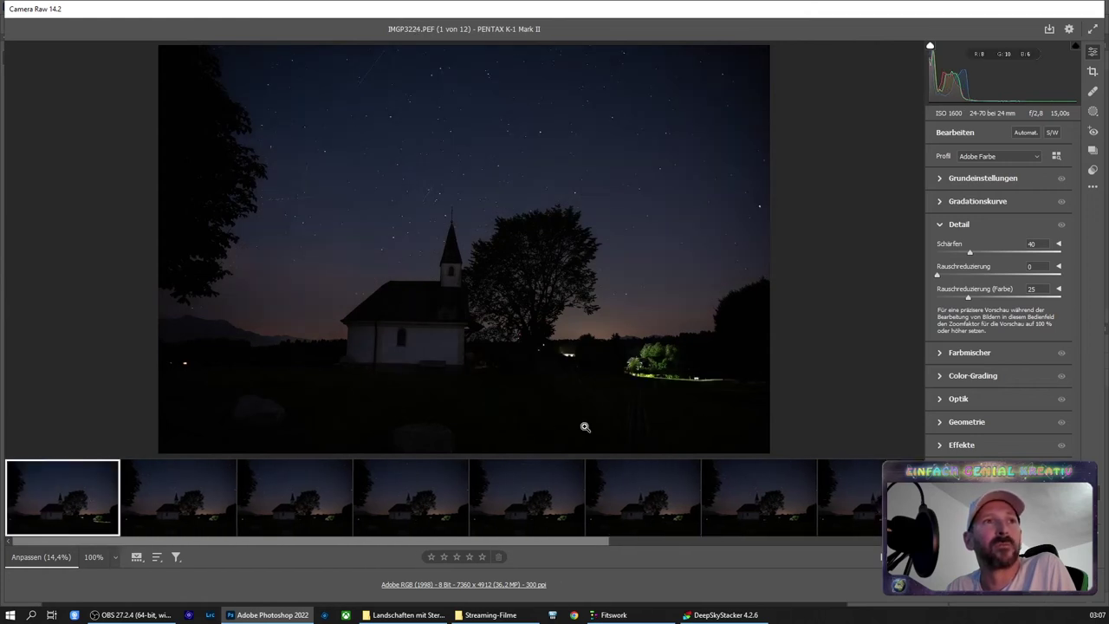
Raise exposure to +1.05, lift shadows, and boost colour, clarity and texture
left_click(939, 179)
left_click_drag(997, 272, 1006, 276)
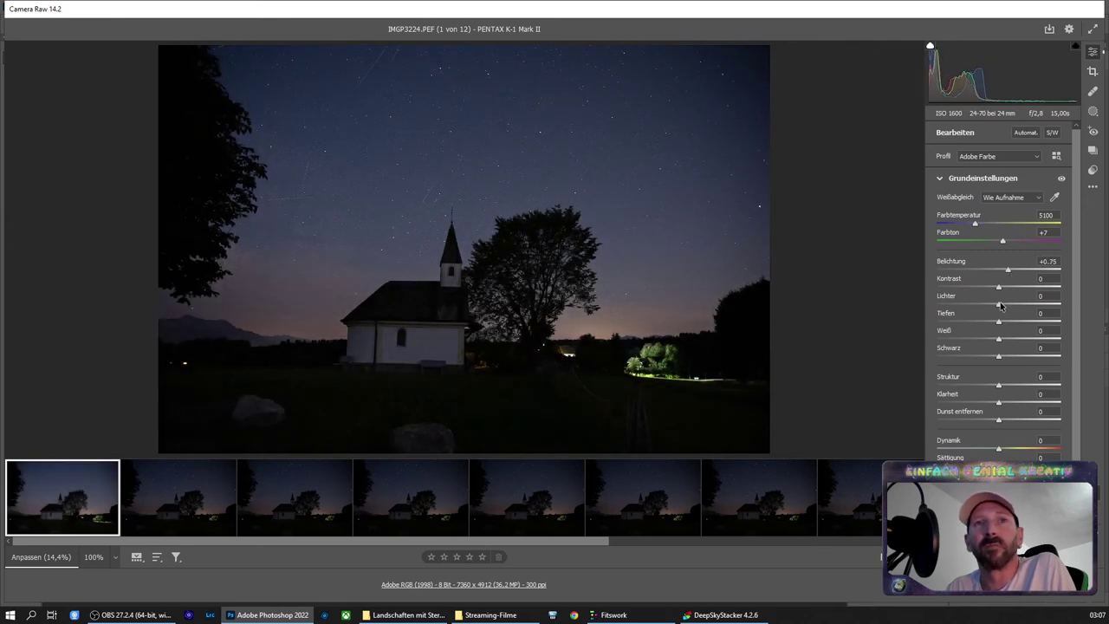
mouse_move(998, 322)
left_mouse_down()
mouse_move(1055, 323)
mouse_move(975, 303)
left_mouse_up()
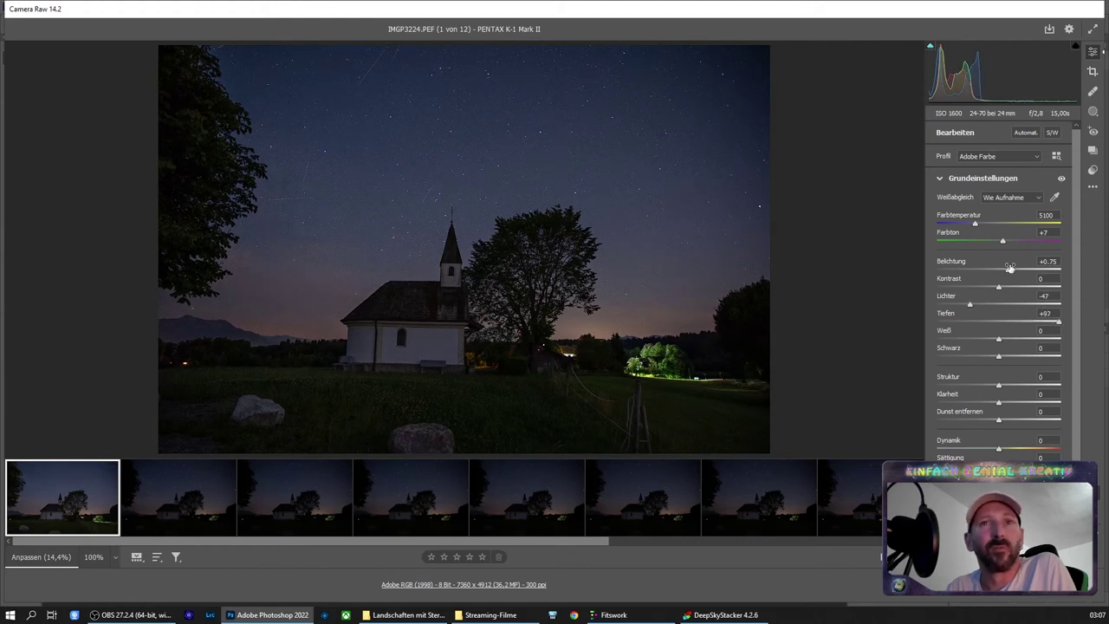
left_click_drag(1008, 271, 1016, 274)
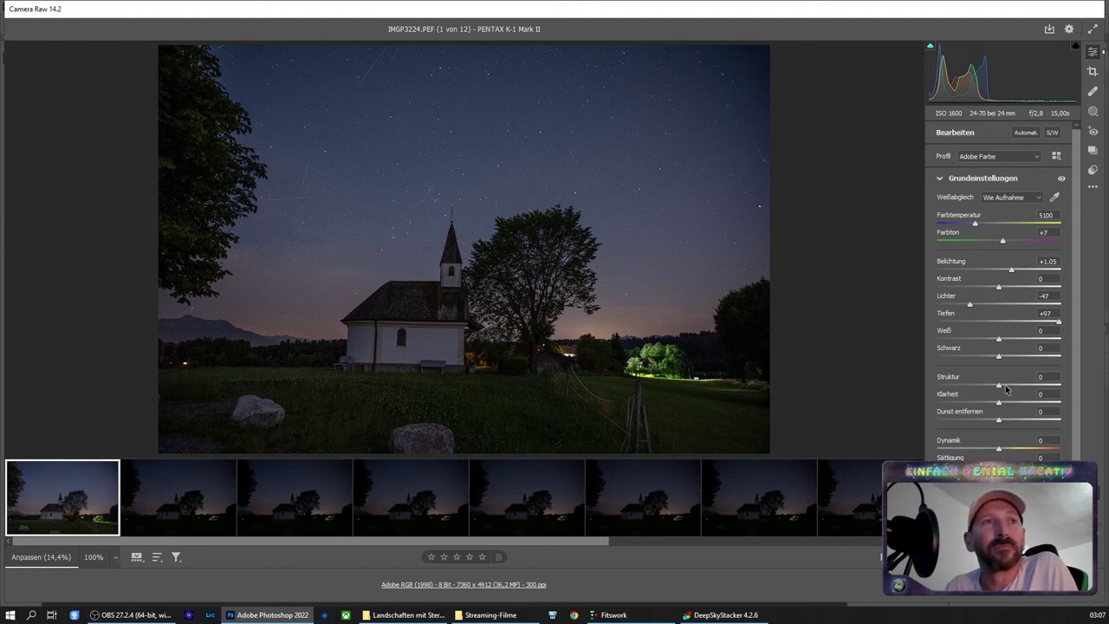
key("ctrl+alt+v")
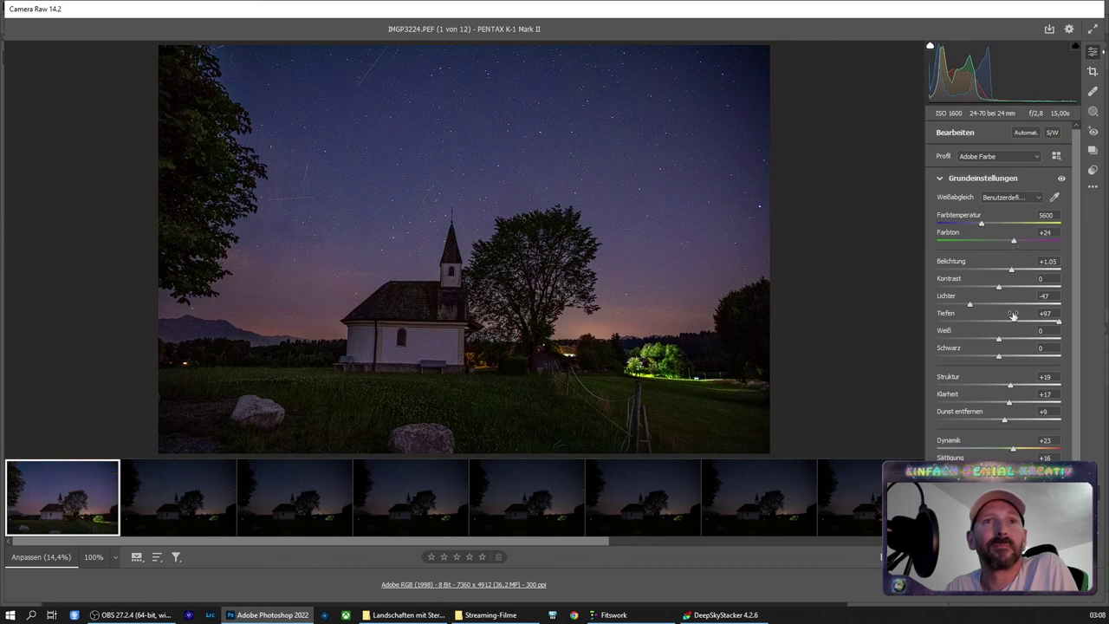
Enable profile lens corrections, apply the edits to all twelve frames, and open them in Photoshop
left_click(983, 178)
left_click(958, 292)
left_click_drag(999, 361, 1018, 366)
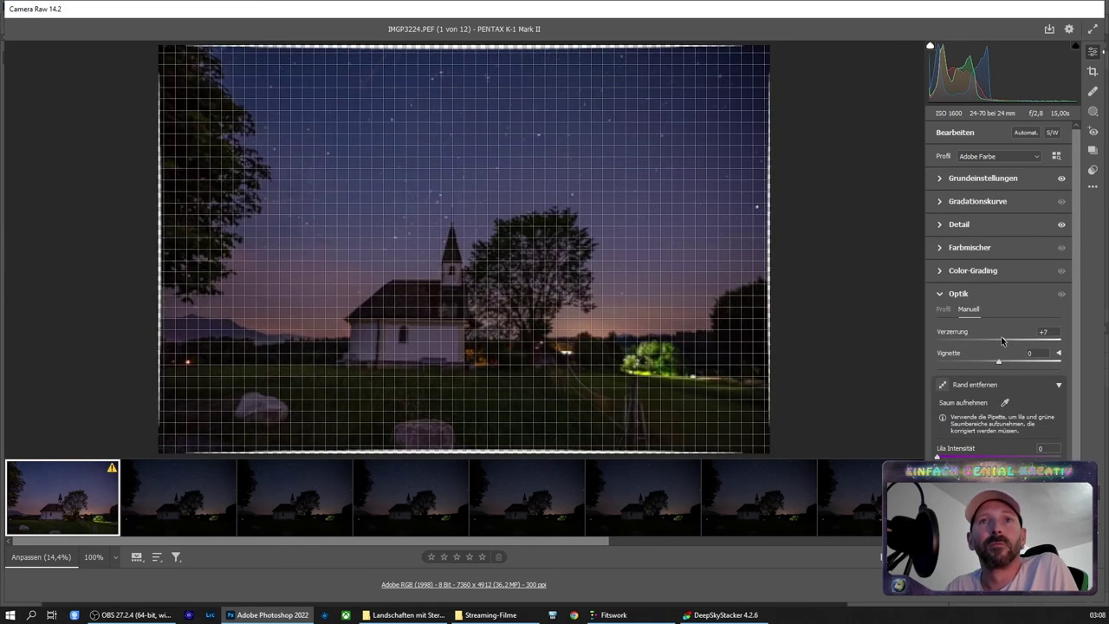
left_click(942, 309)
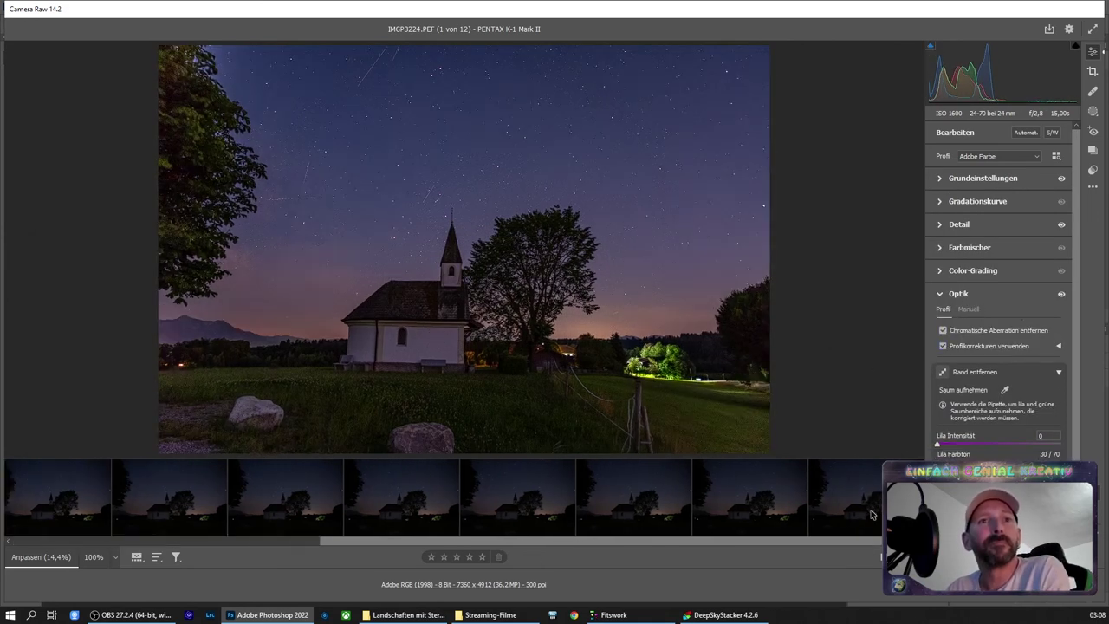
key("ctrl+a")
key("Return")
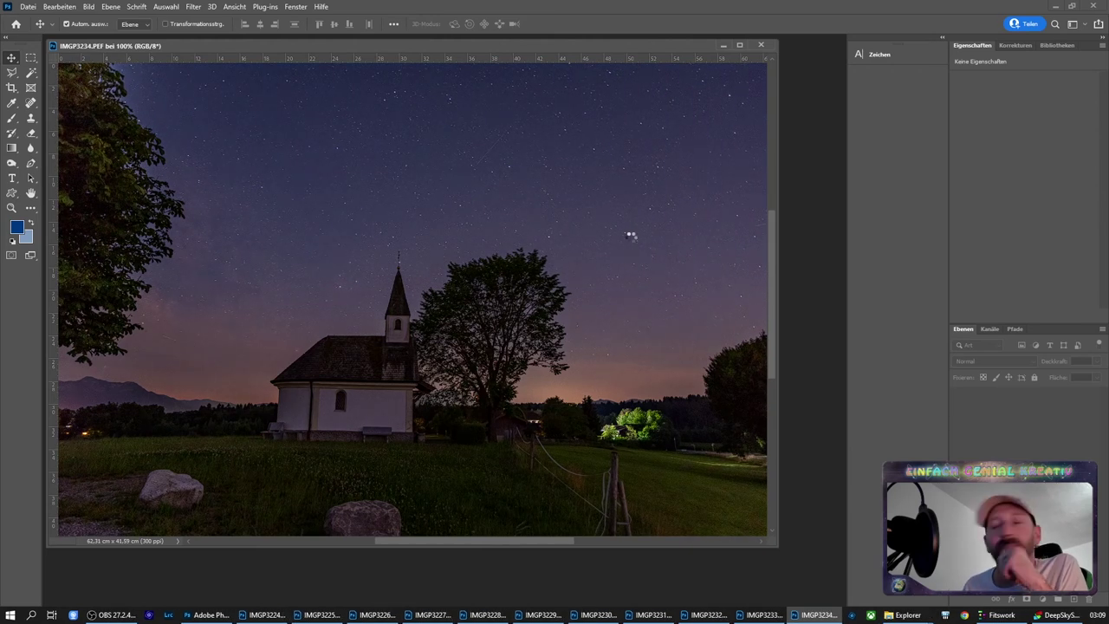
Save each of the twelve edited frames as a JPEG in the Test folder and close it
left_click(29, 7)
left_click(52, 145)
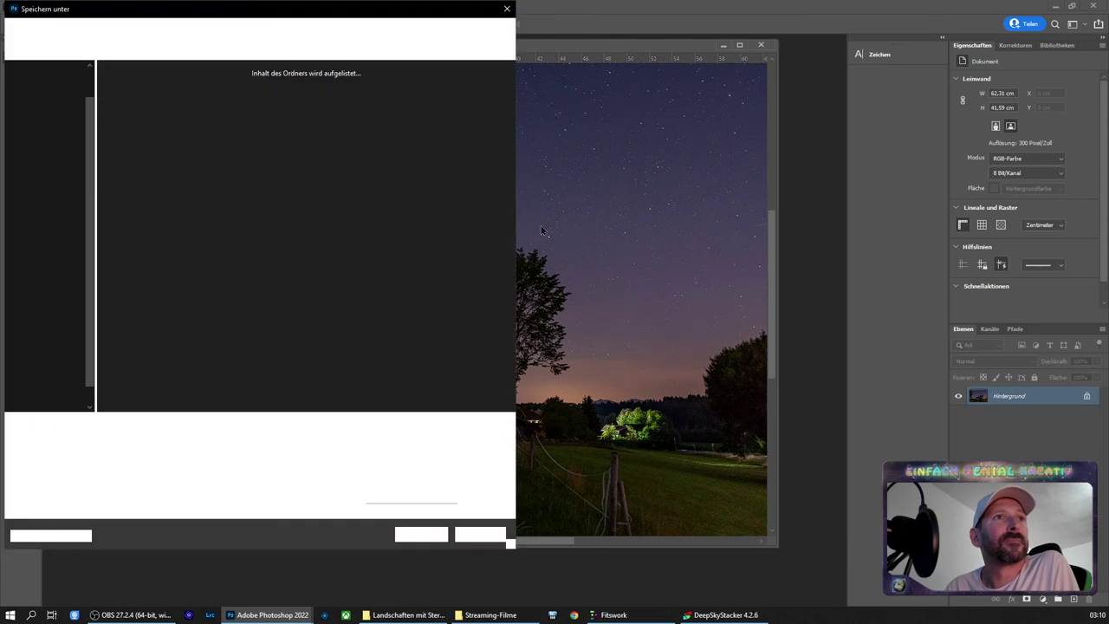
key("Return")
left_click(502, 188)
left_click(29, 7)
left_click(52, 119)
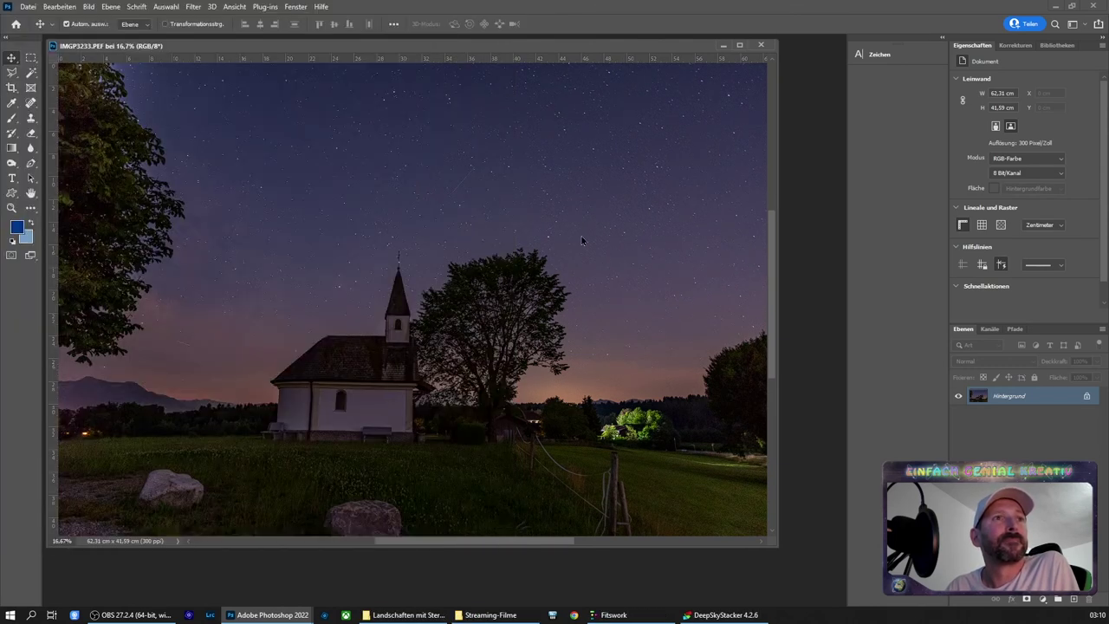
left_click(29, 7)
left_click(52, 146)
key("Return")
key("Return")
left_click(29, 7)
left_click(52, 119)
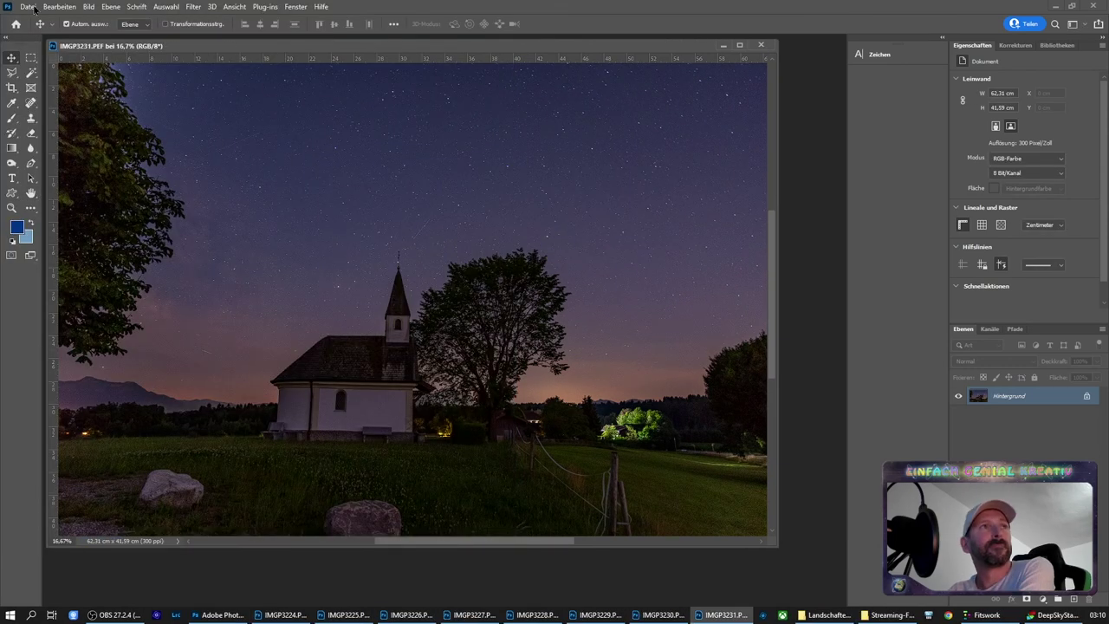
left_click(29, 7)
left_click(52, 145)
key("Return")
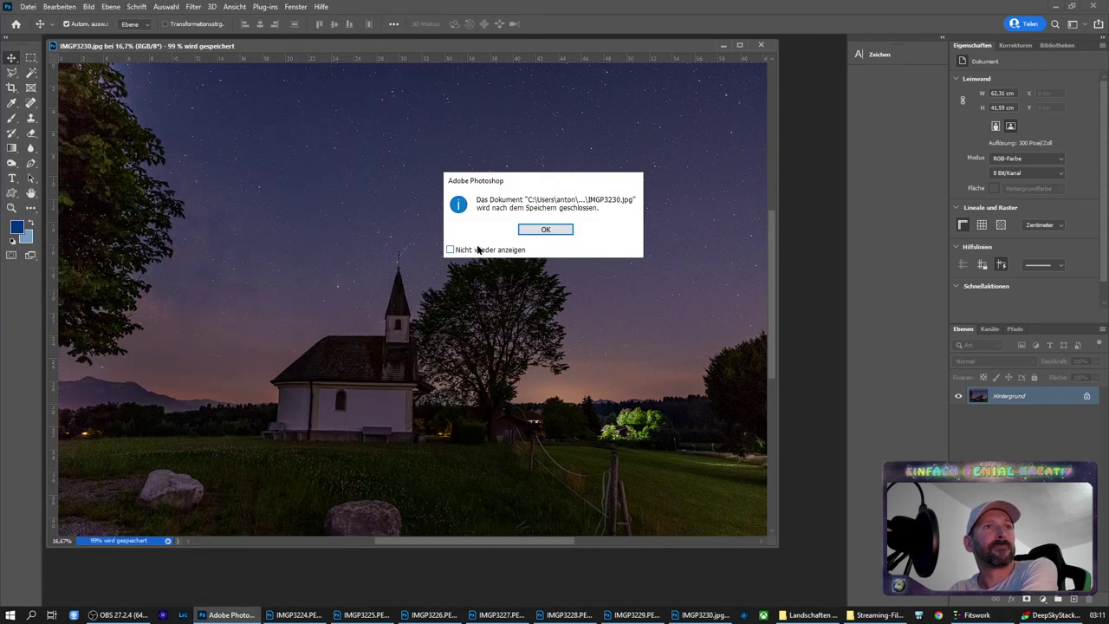
key("Return")
left_click(29, 7)
left_click(52, 119)
key("Return")
left_click(29, 7)
left_click(52, 119)
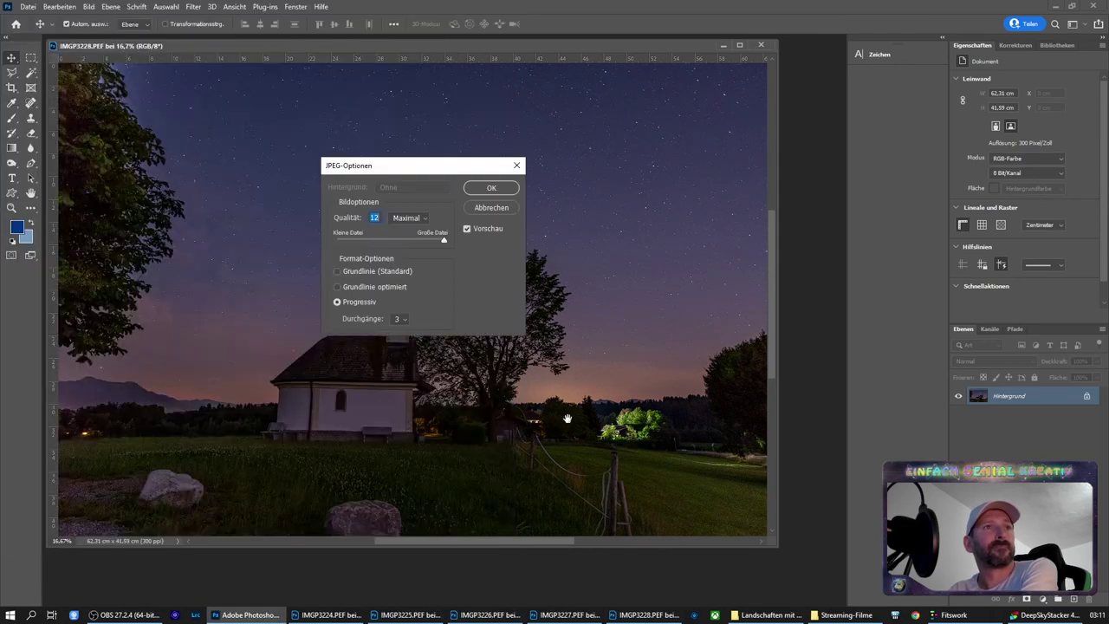
key("Return")
left_click(28, 7)
left_click(52, 145)
key("Return")
key("Return")
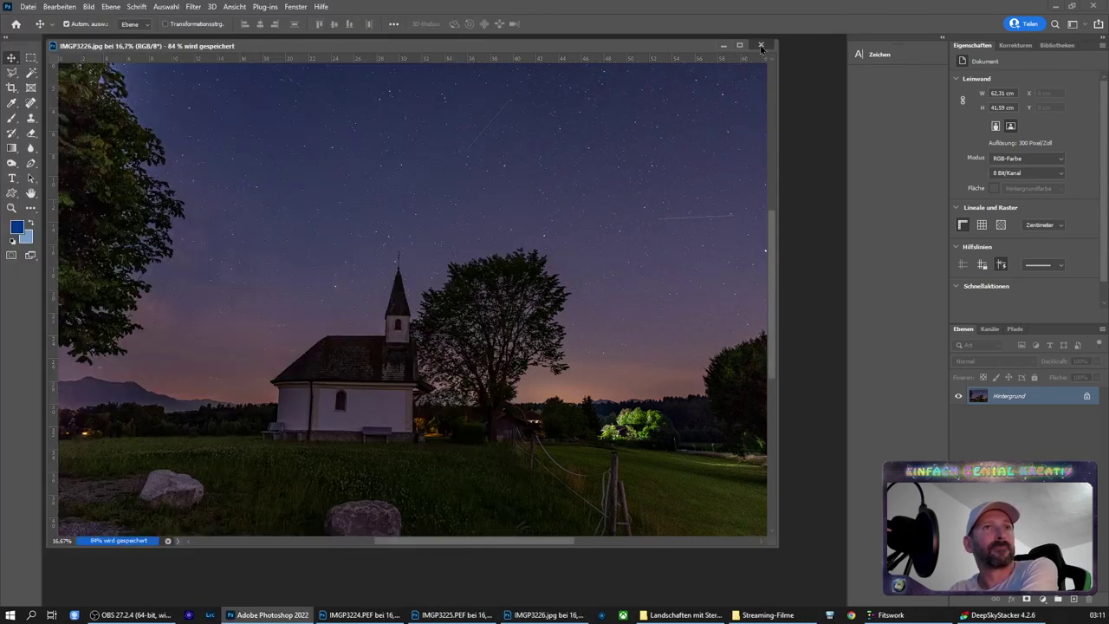
left_click(28, 7)
left_click(52, 145)
key("Return")
key("Return")
left_click(29, 7)
Re-sort the photo folder in File Explorer and open the Test folder holding the JPEGs
left_click(512, 614)
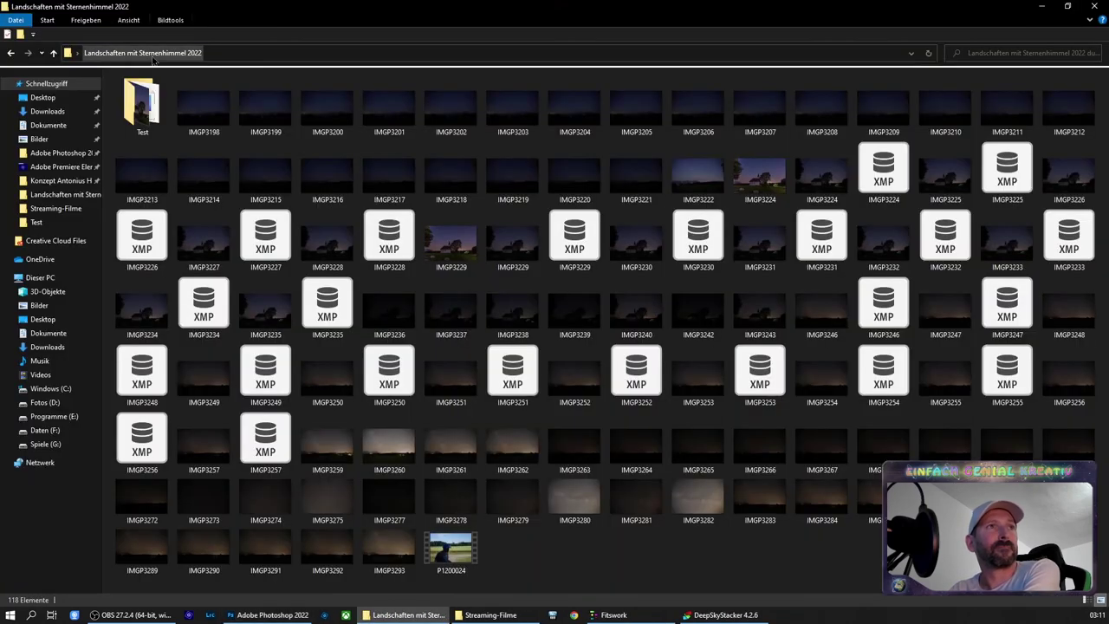
right_click(590, 362)
left_click(798, 434)
double_click(141, 104)
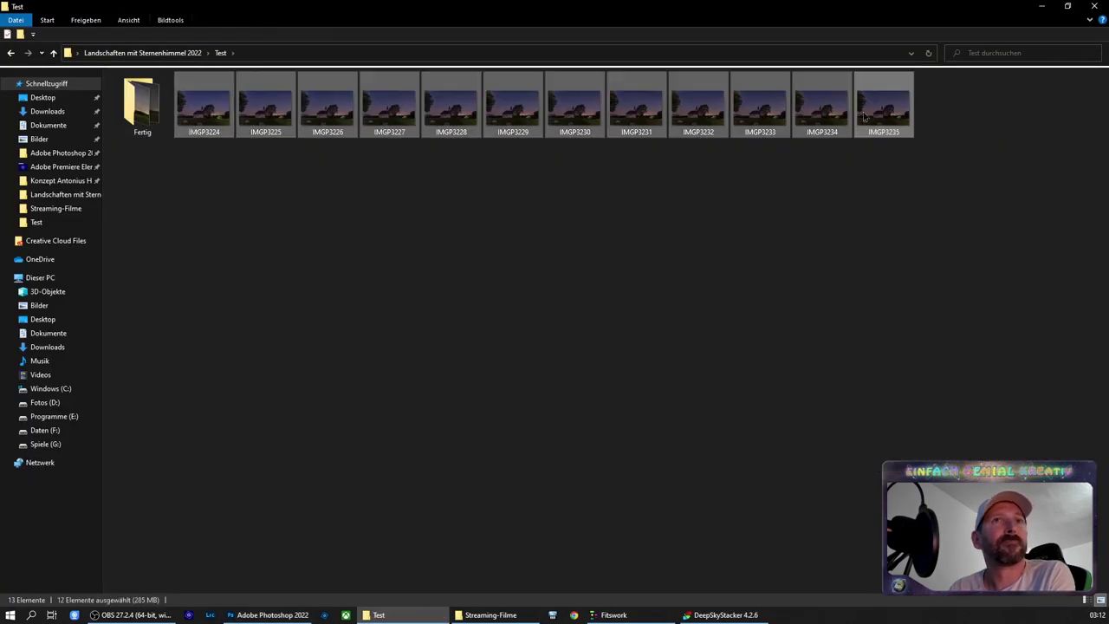
Set up Fitswork's Sigma batch stack with the first JPEG as the starting file
left_click(614, 614)
left_click(413, 220)
double_click(557, 156)
left_click(774, 369)
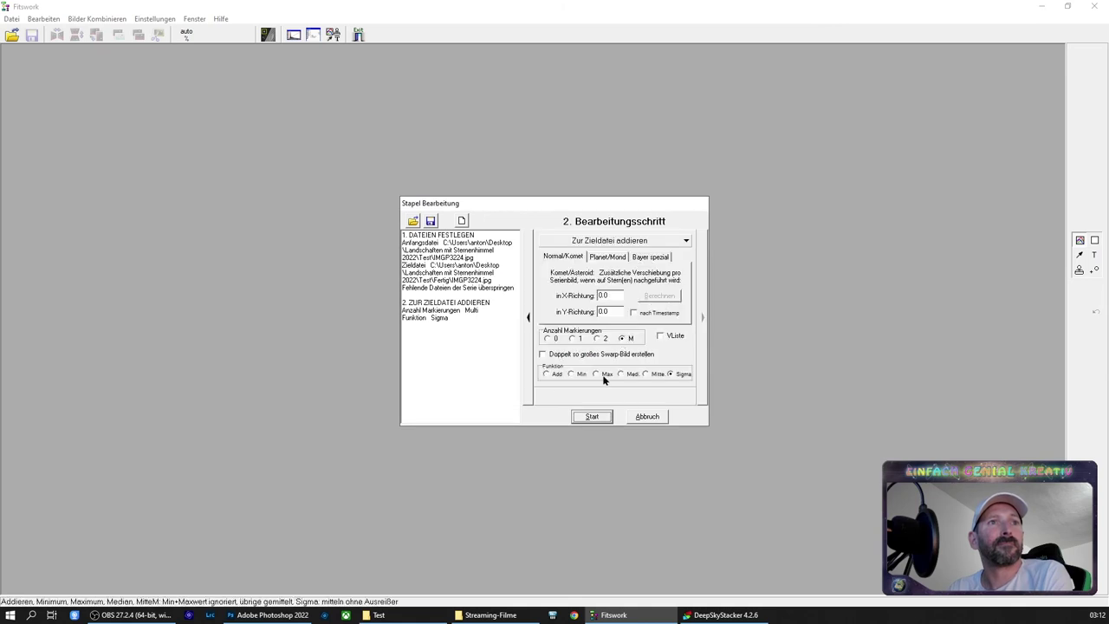
Start the batch stack and mark eight reference stars in Sternkontrolle
left_click(591, 416)
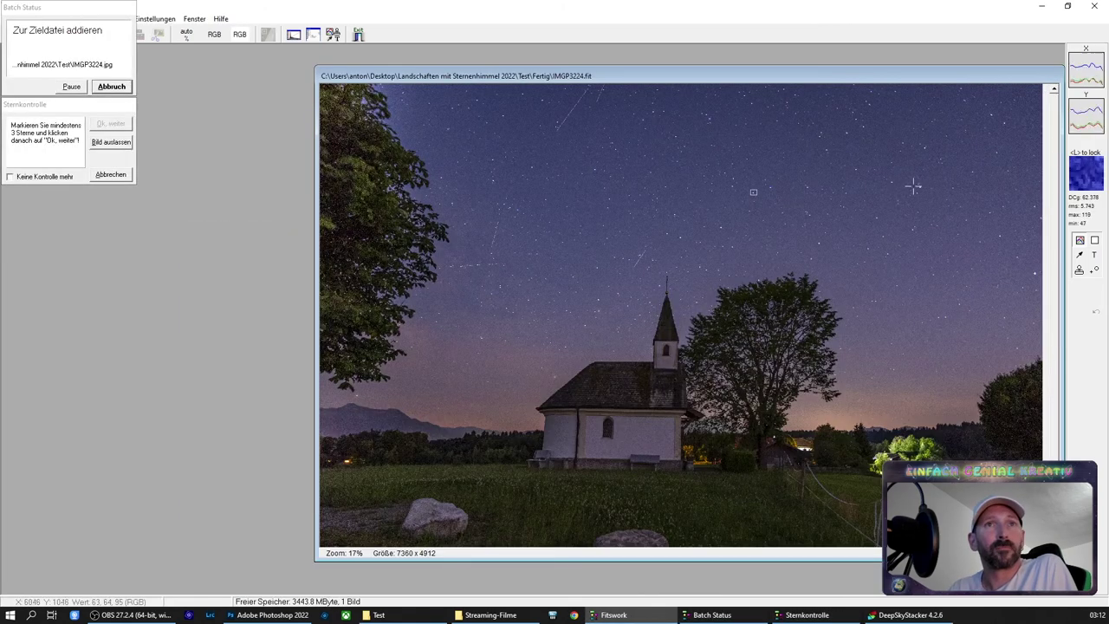
left_click(919, 187)
left_click(753, 191)
left_click(598, 310)
left_click(481, 338)
left_click(492, 180)
left_click(709, 118)
left_click(990, 115)
left_click(870, 301)
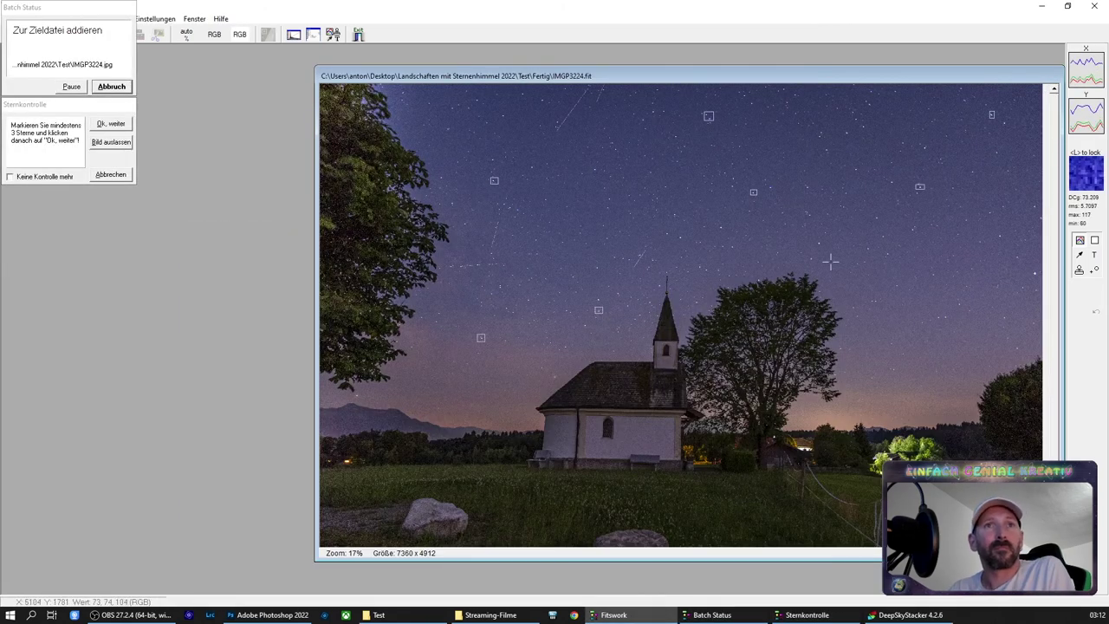
left_click(111, 123)
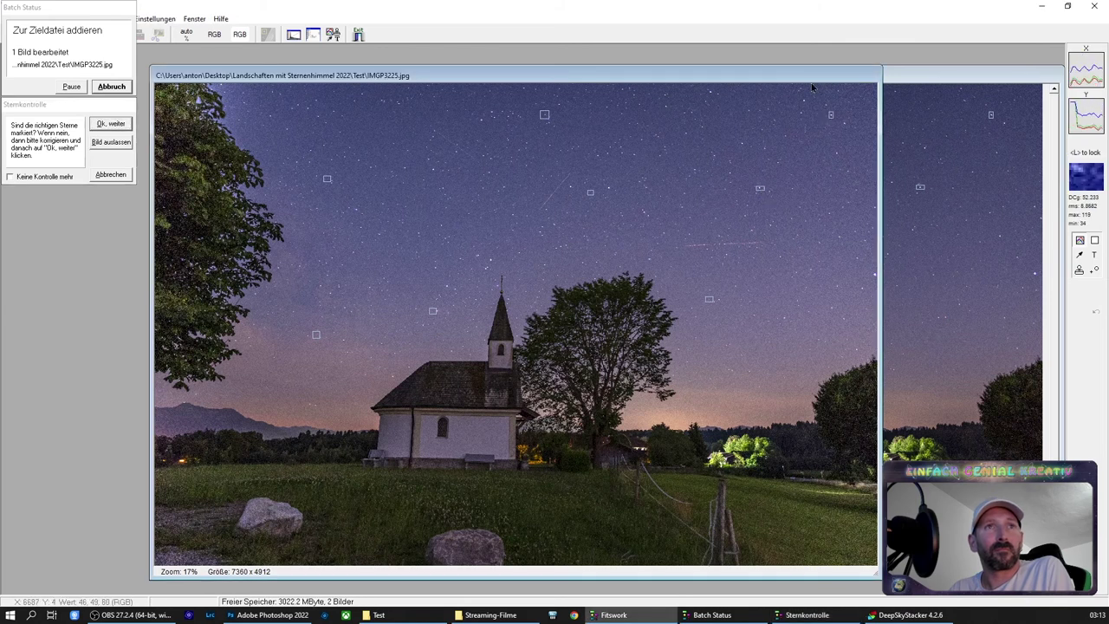
Reposition the new frame window and accept its matched stars to continue stacking
left_click_drag(476, 71, 894, 80)
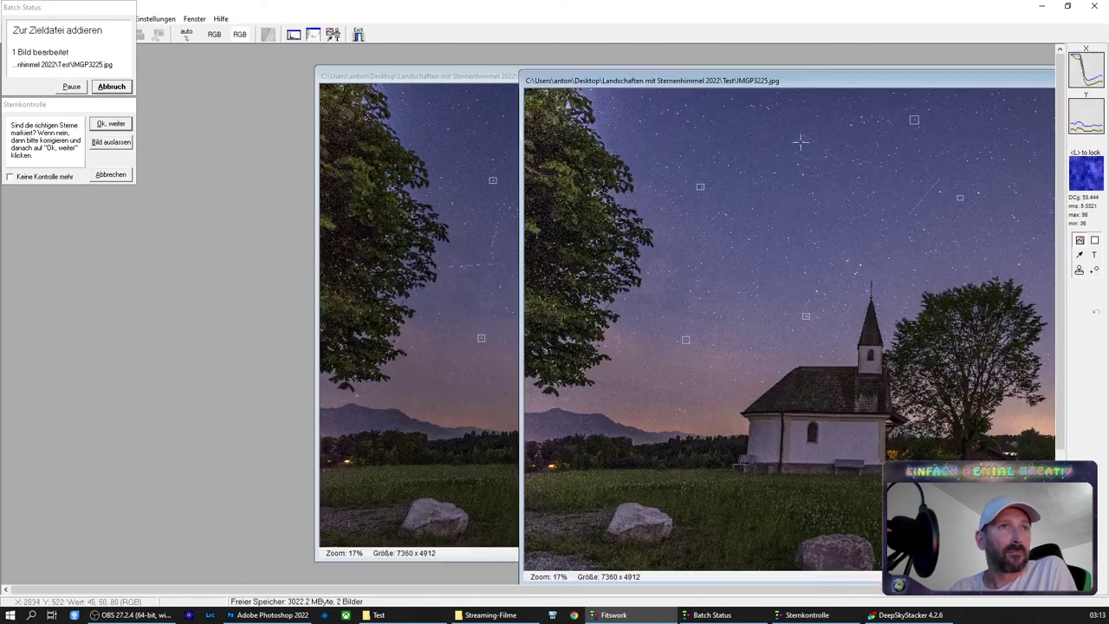
left_click_drag(685, 80, 296, 77)
left_click(111, 123)
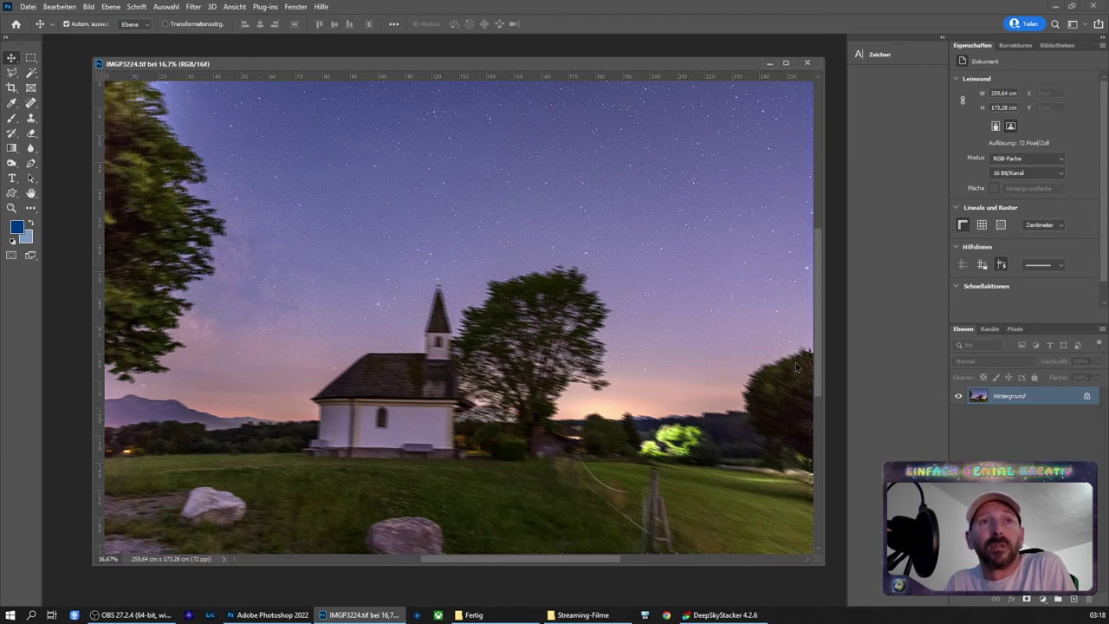
Load IMGP3224–IMGP3235 JPGs from the Test folder into a stack as one smart object
left_click(24, 7)
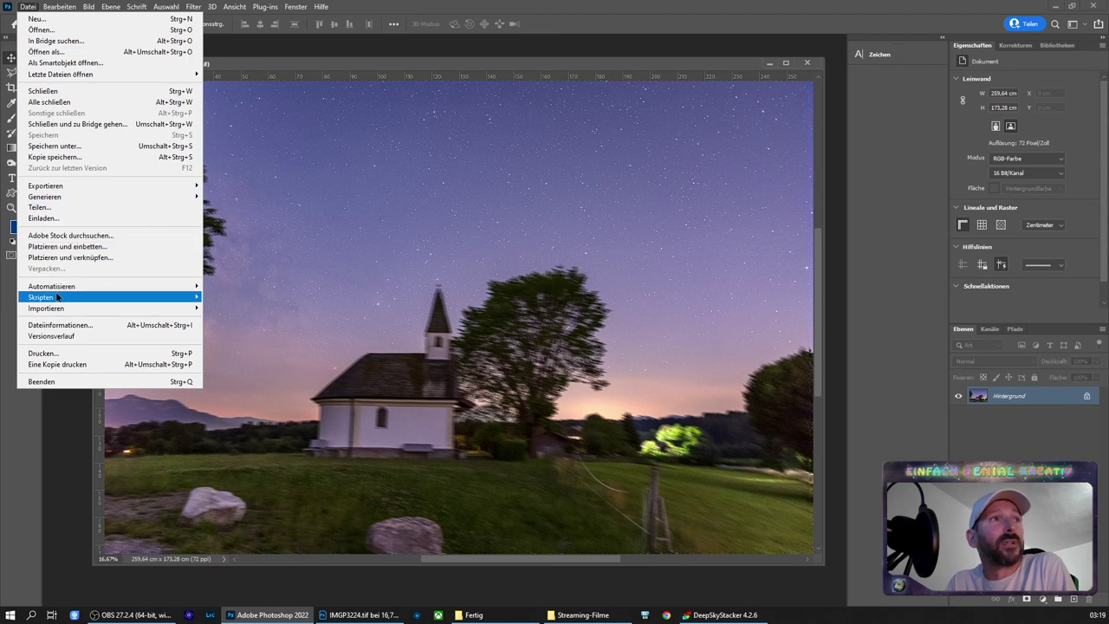
mouse_move(41, 297)
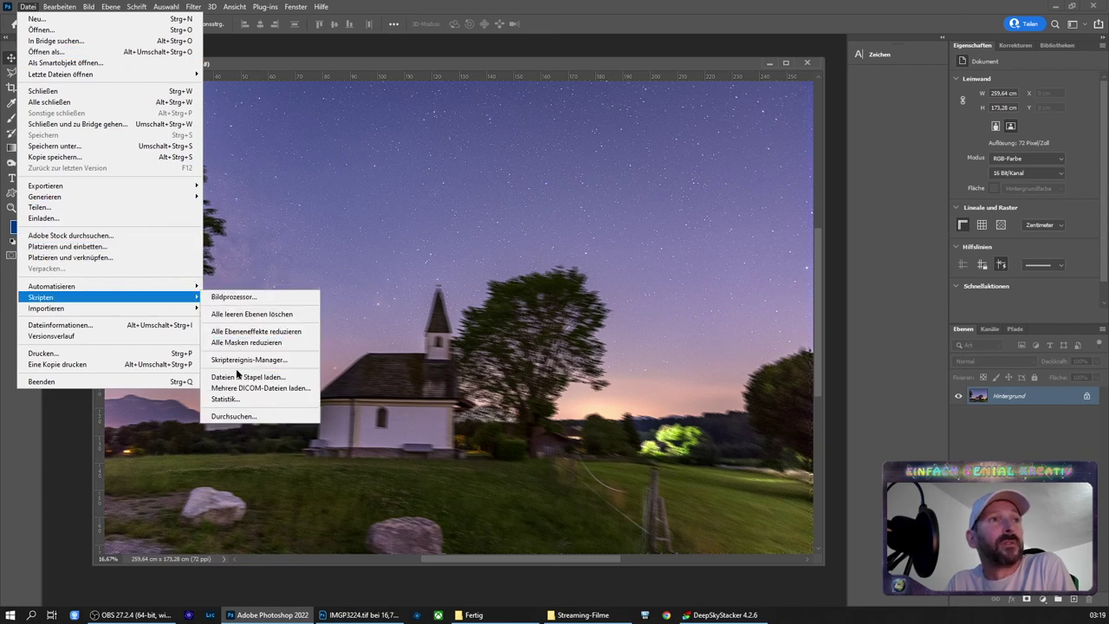
left_click(247, 377)
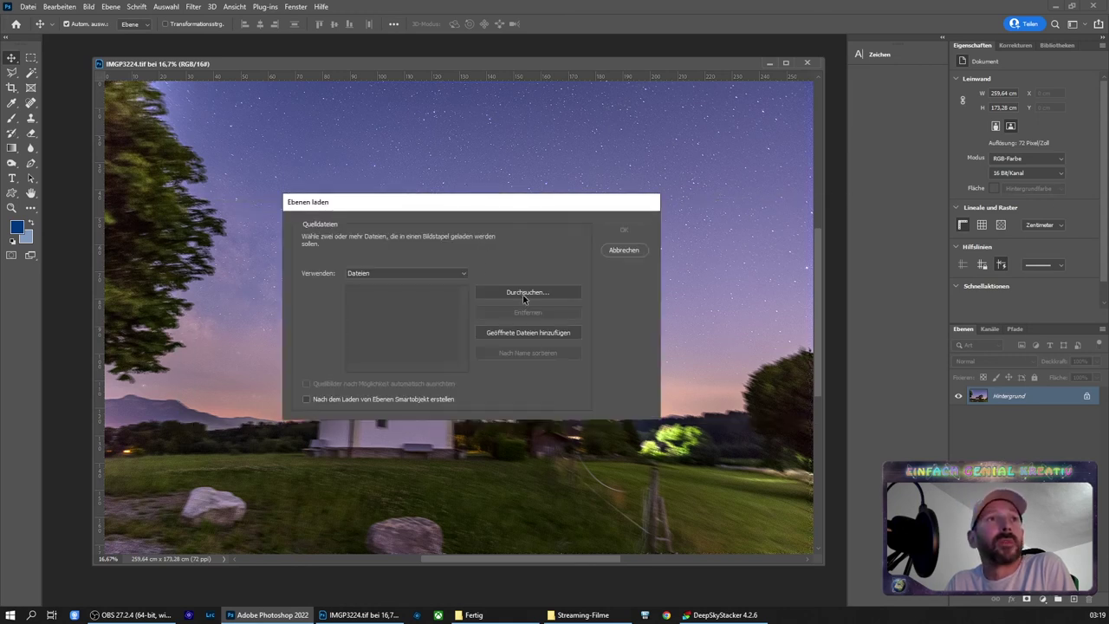
left_click(524, 295)
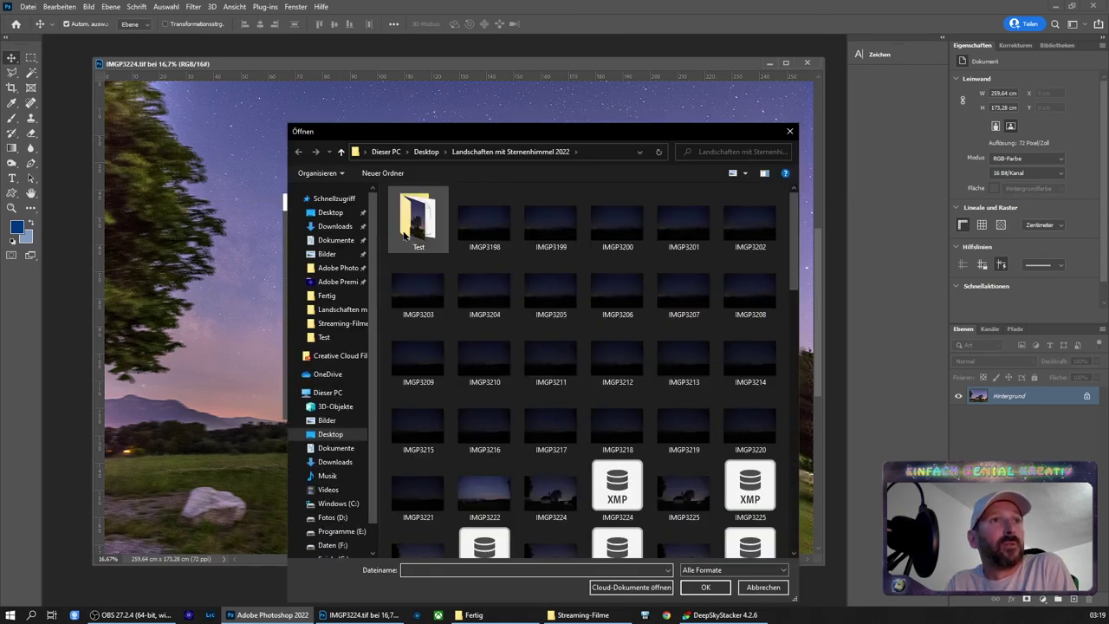
double_click(404, 234)
left_click(477, 227)
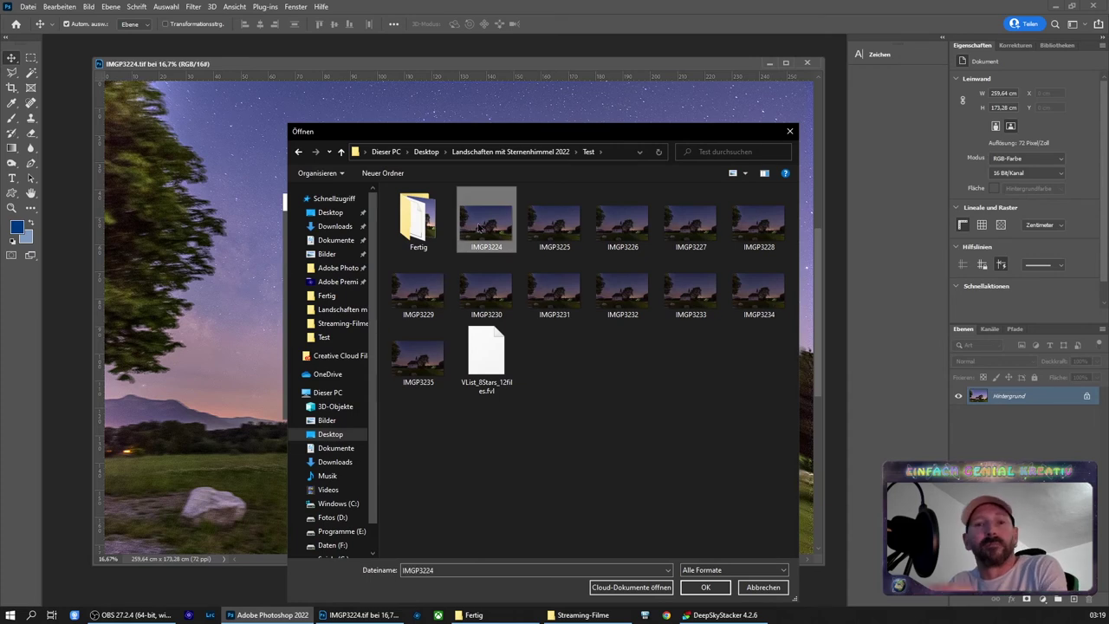
left_click(426, 345, "shift")
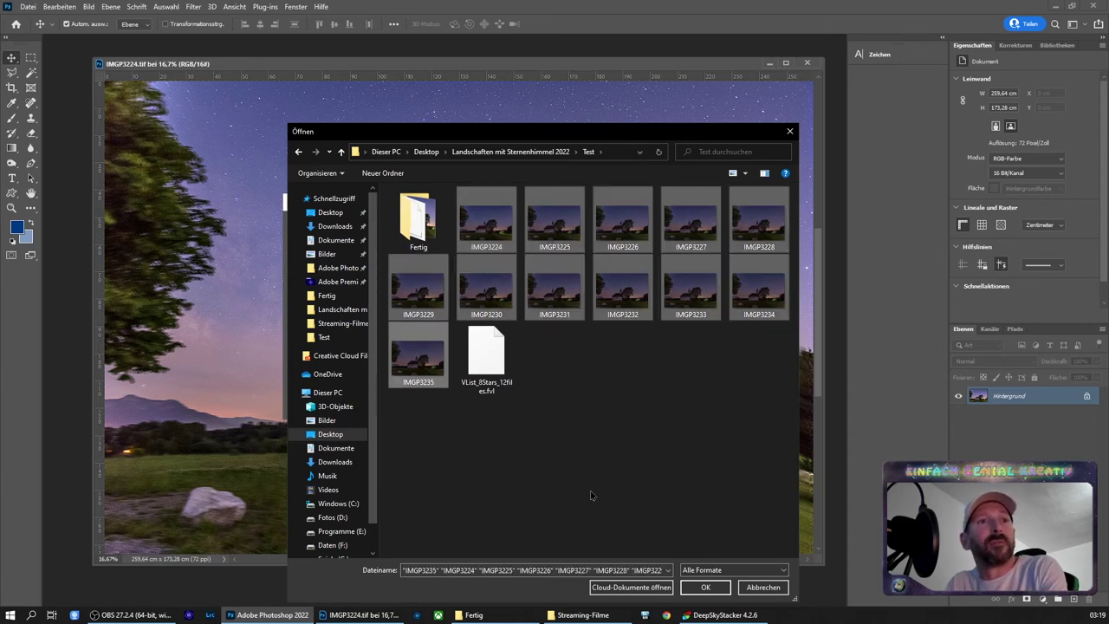
left_click(704, 587)
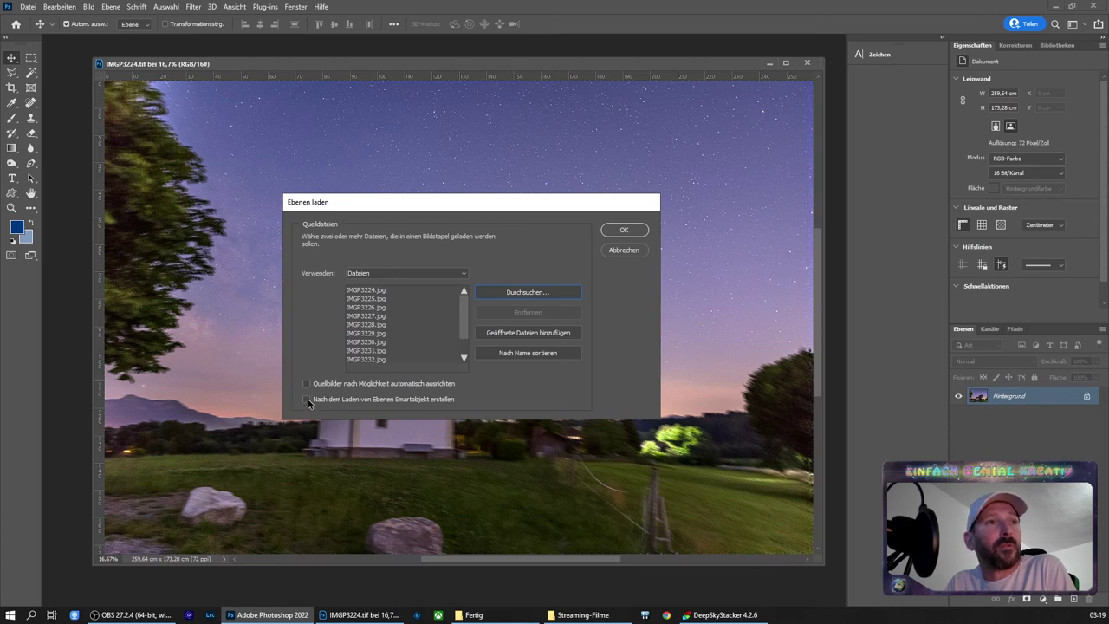
left_click(614, 232)
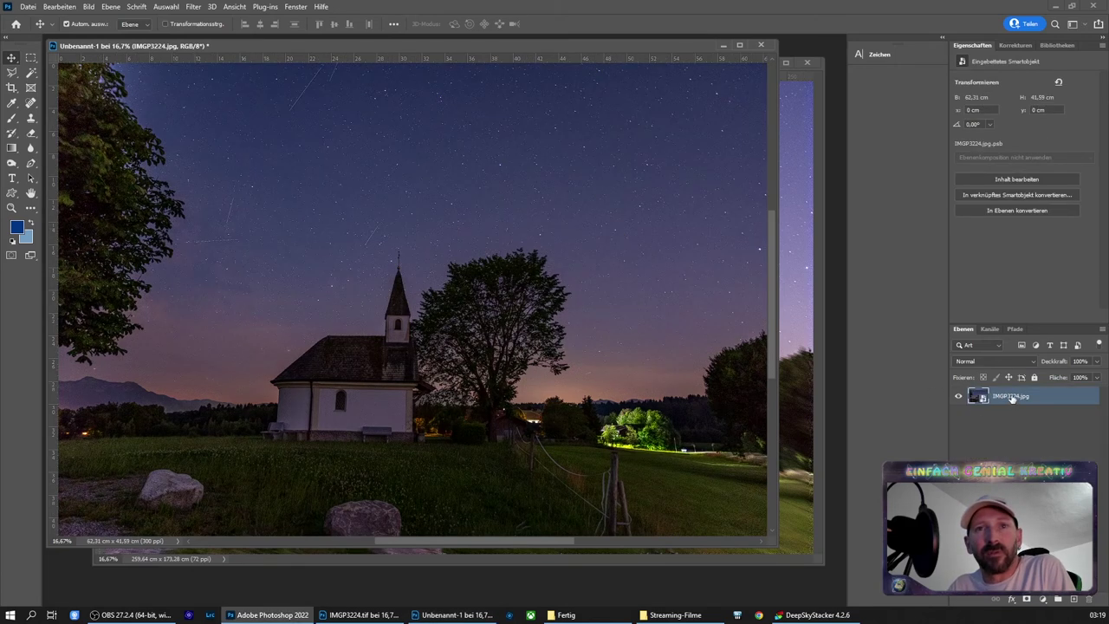
Duplicate the stack smart object, hide the copy, and set the original's stack mode to Maximum
left_click_drag(1012, 398, 1076, 600)
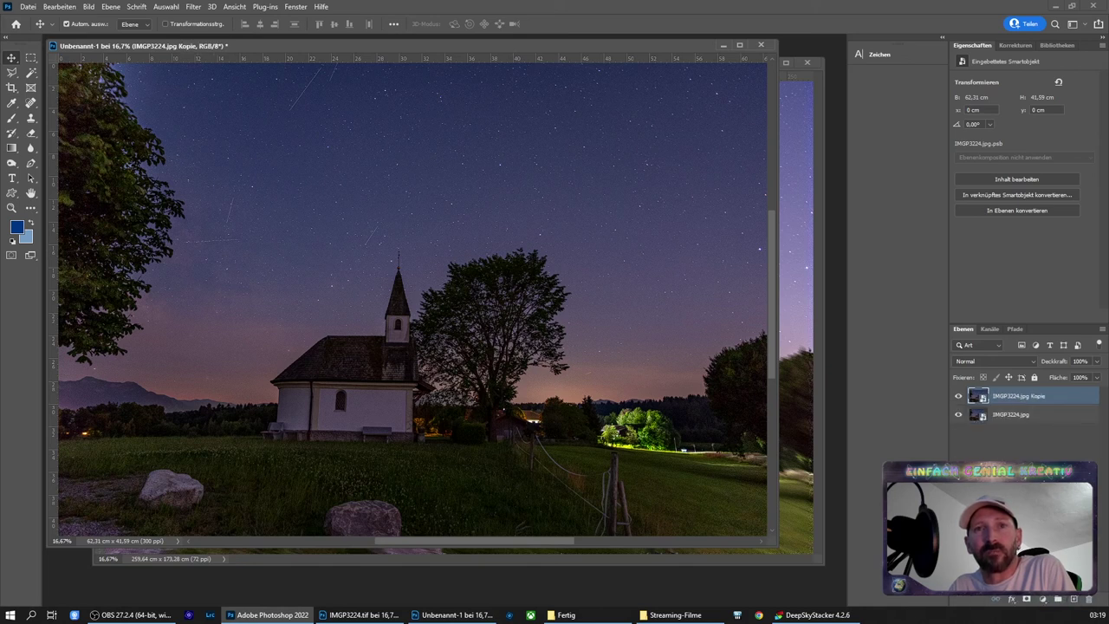
left_click(958, 397)
left_click(981, 416)
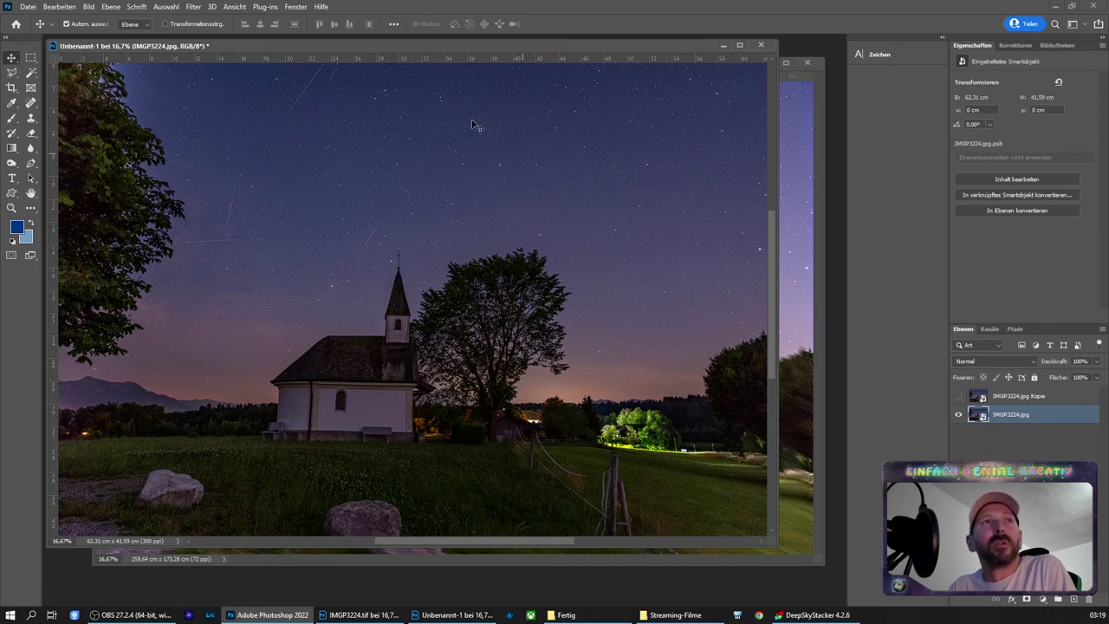
left_click(120, 8)
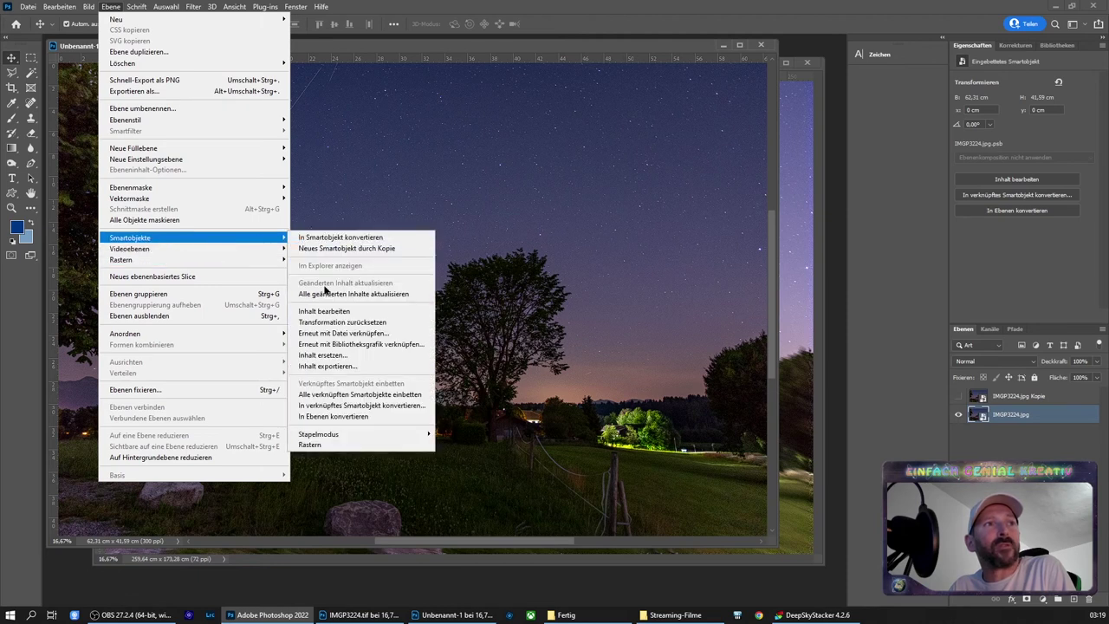
mouse_move(319, 434)
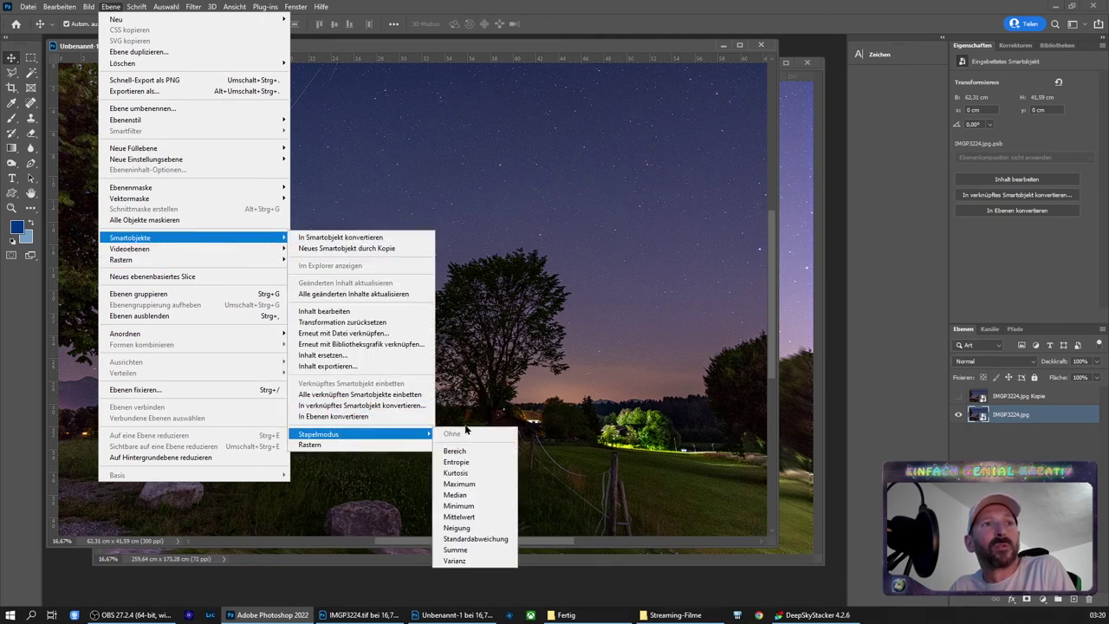
left_click(466, 484)
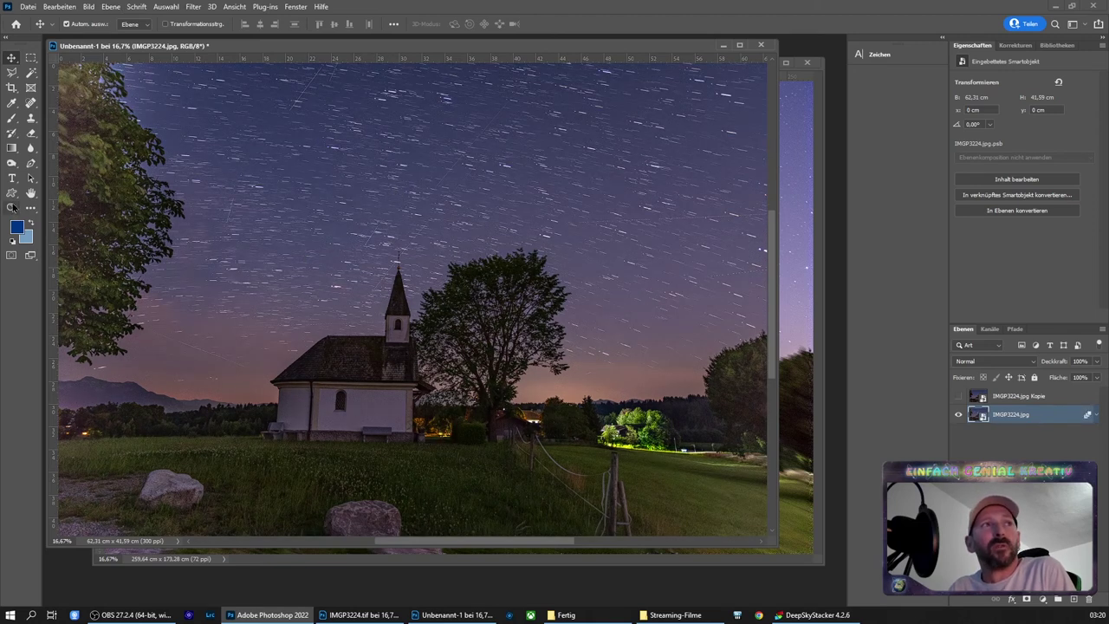
left_click(12, 208)
mouse_move(424, 235)
left_mouse_down()
mouse_move(440, 246)
mouse_move(387, 236)
left_mouse_up()
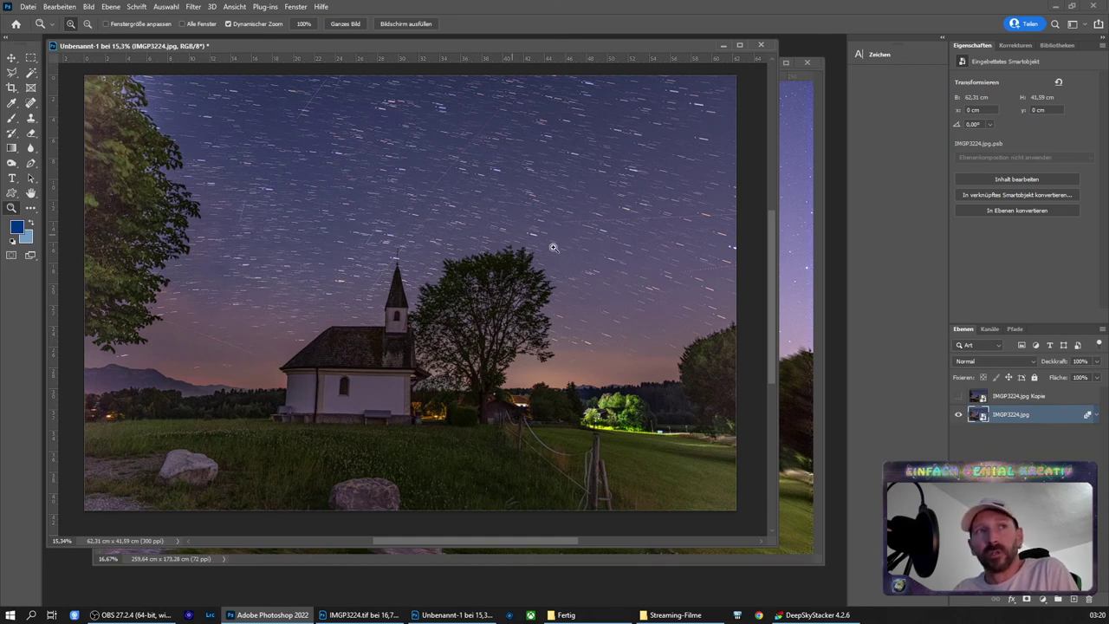
Show the Kopie layer, hide the star-trail layer, and set the Kopie stack mode to Median
left_click(958, 396)
left_click(1018, 396)
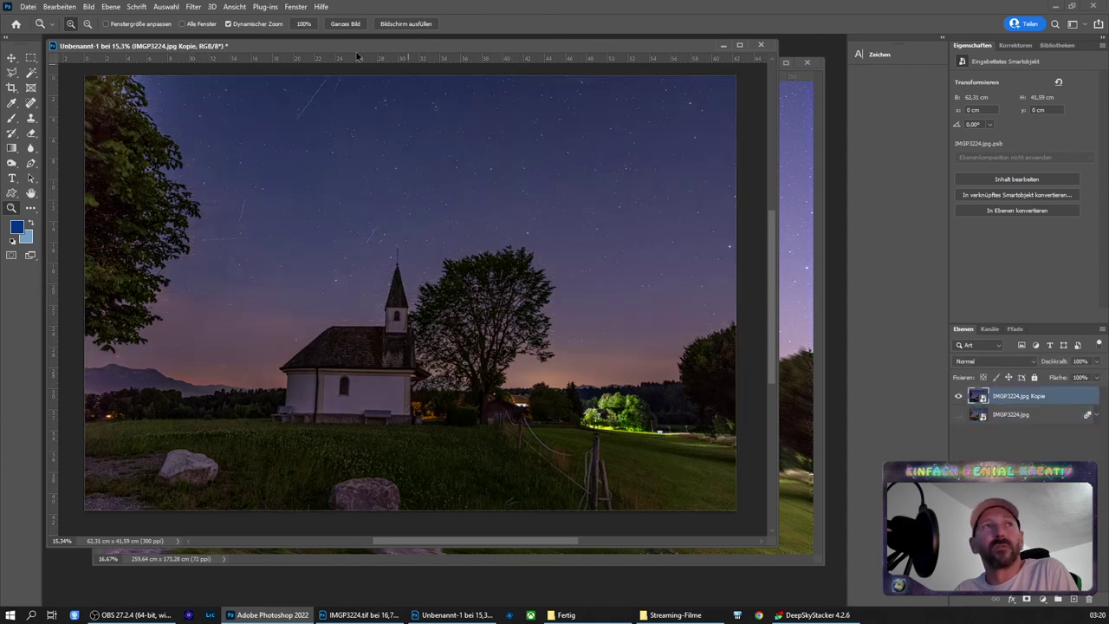
left_click(109, 6)
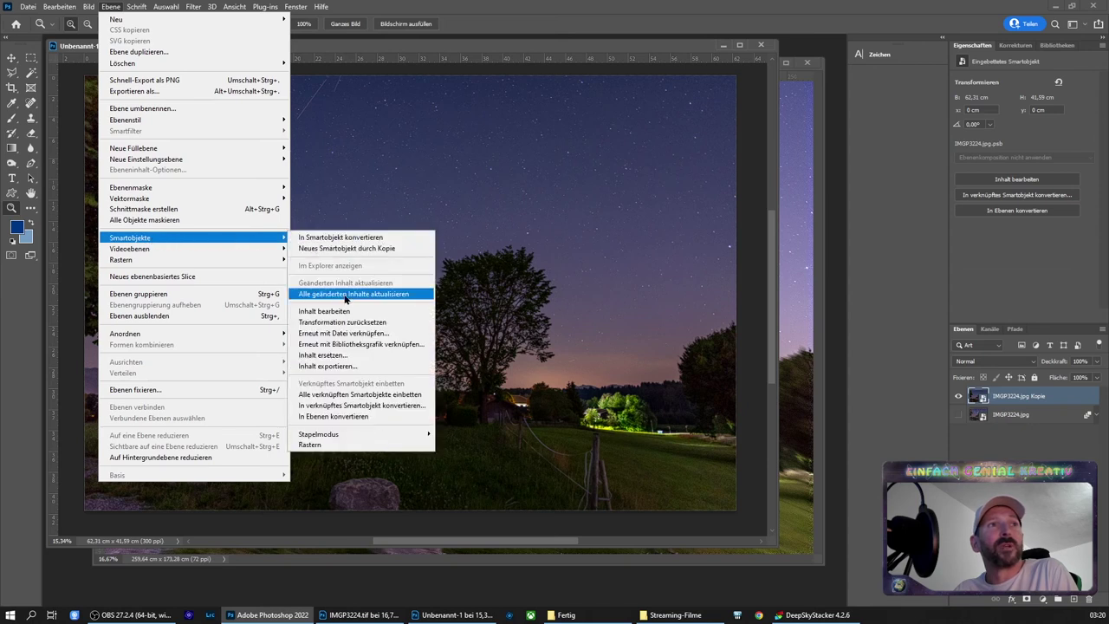
mouse_move(130, 238)
mouse_move(319, 434)
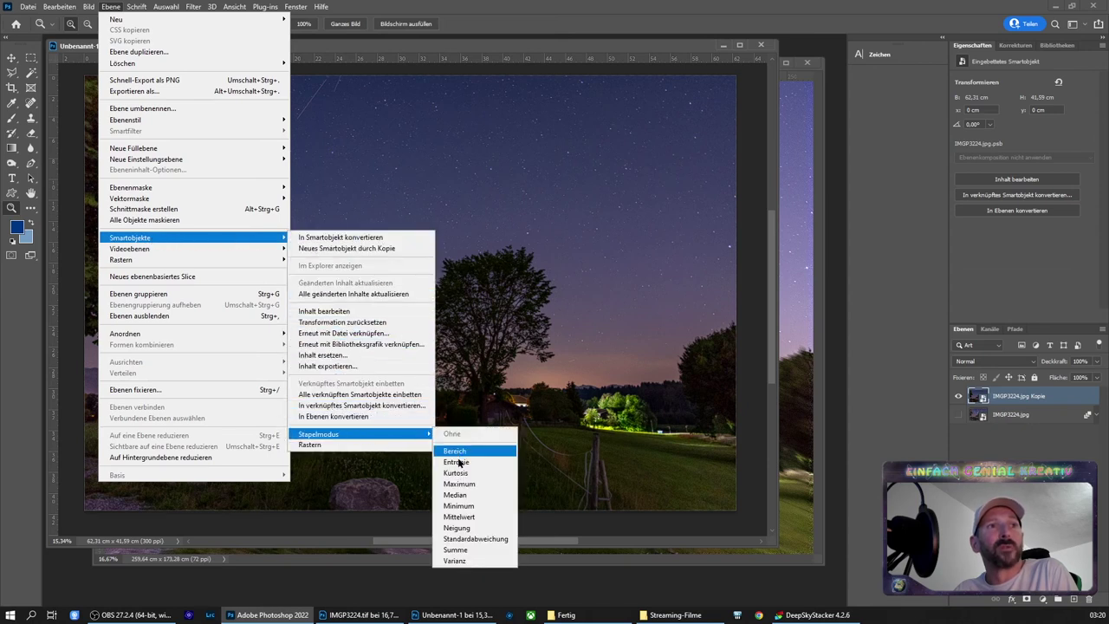
left_click(455, 495)
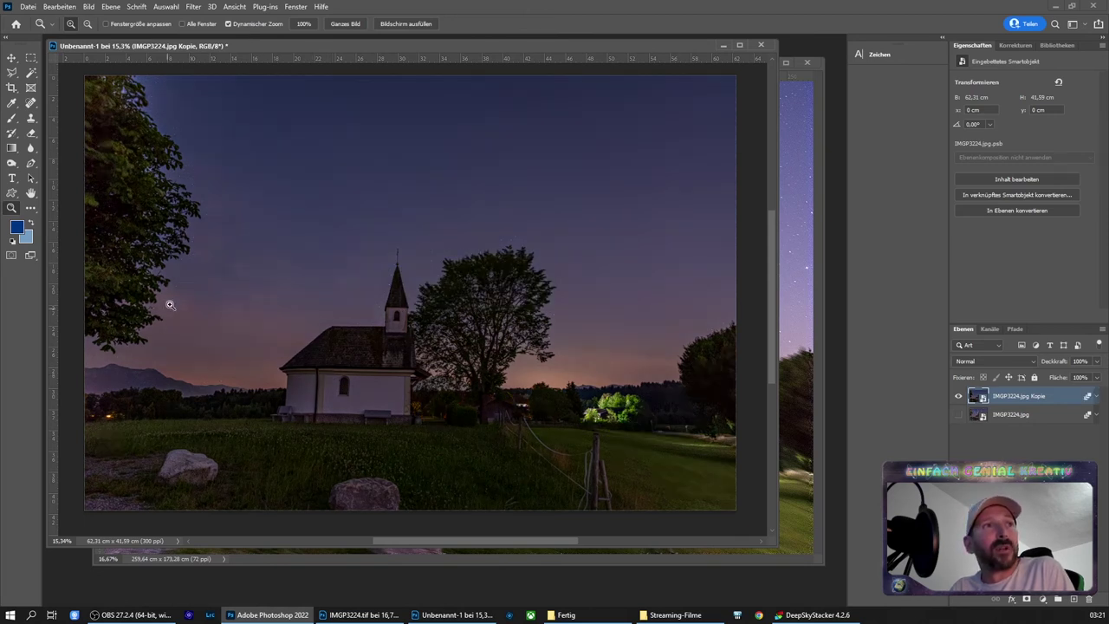
left_click(17, 58)
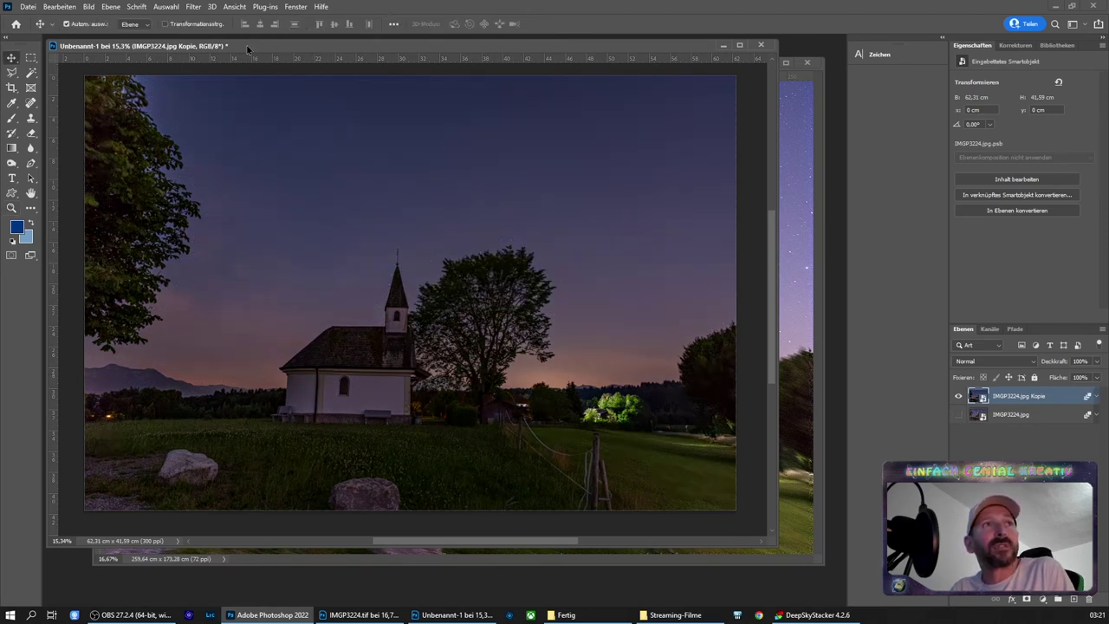
Drag the Median foreground into IMGP3224.tif, accepting the bit-depth warning, and align it
left_click_drag(247, 49, 596, 84)
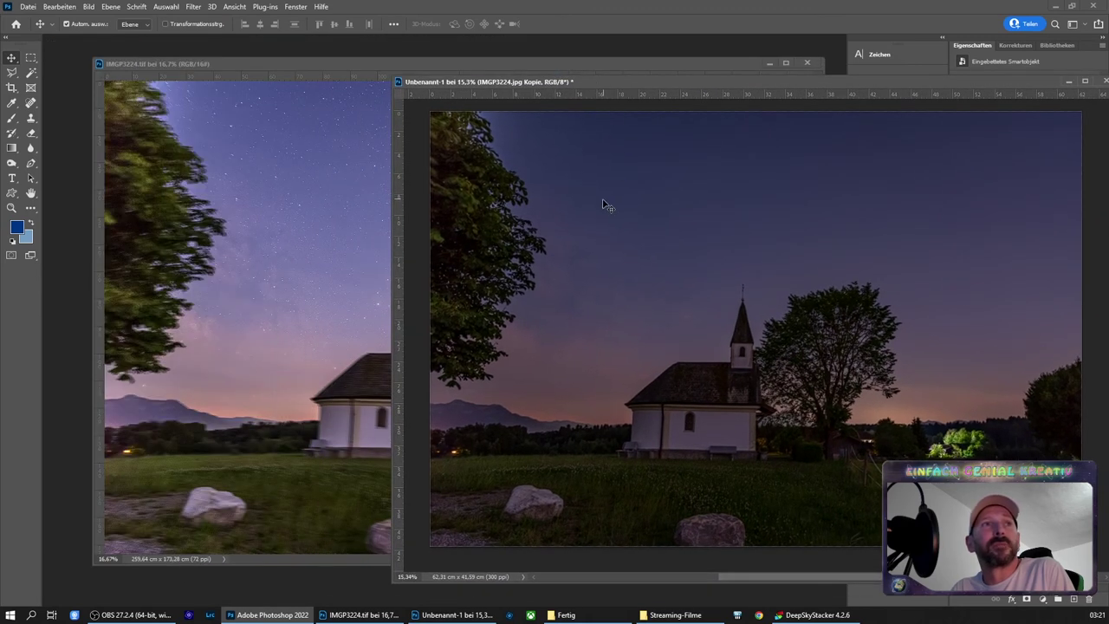
left_click_drag(606, 205, 390, 212)
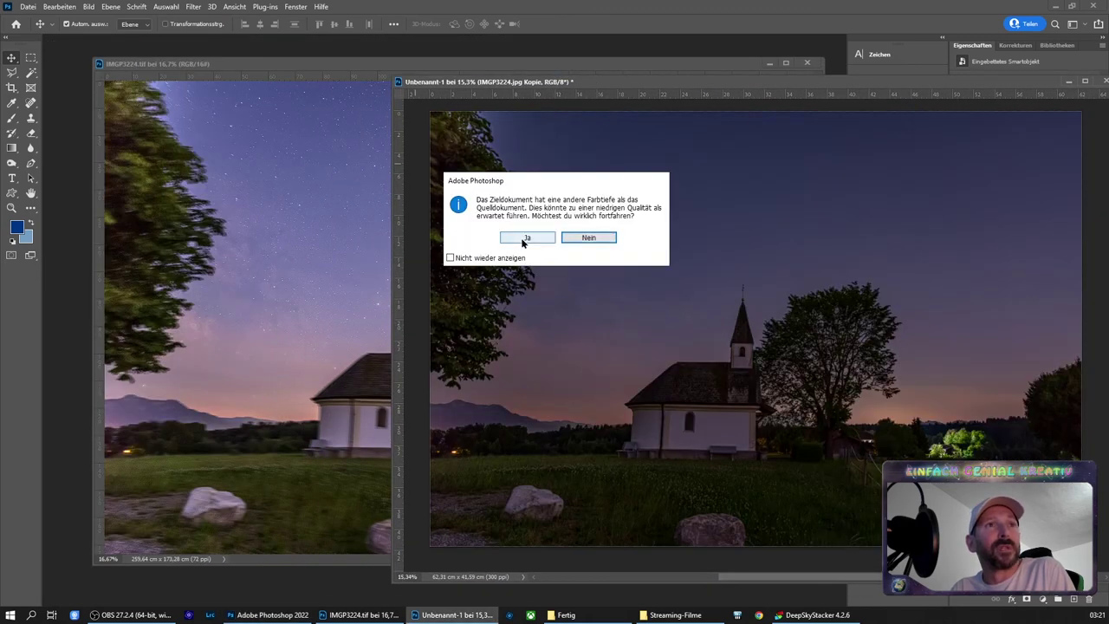
left_click(526, 238)
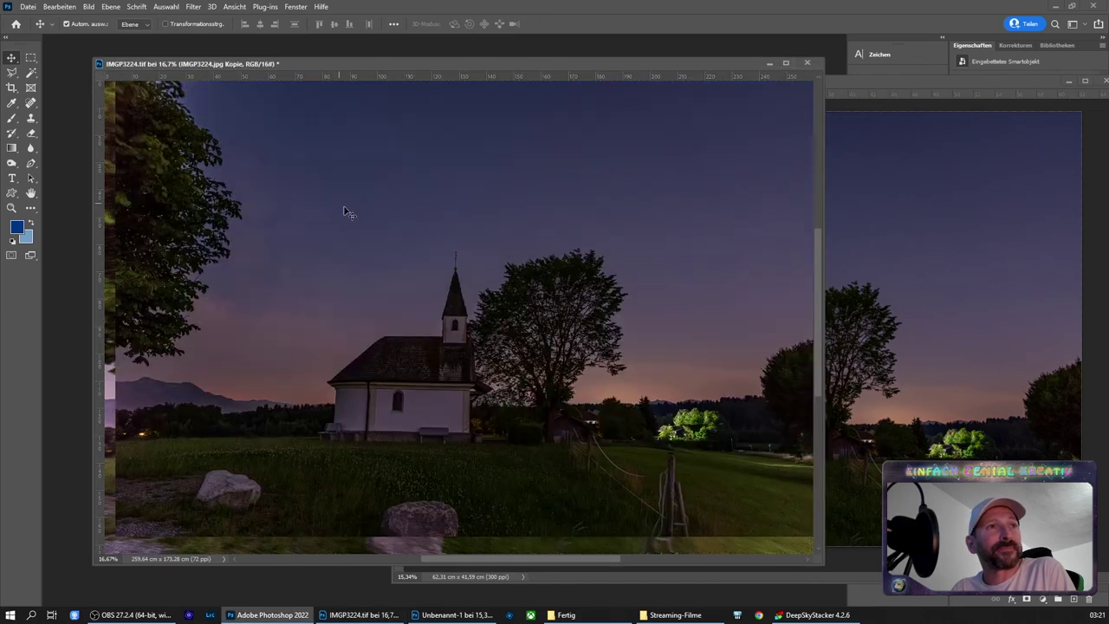
left_click_drag(367, 217, 351, 241)
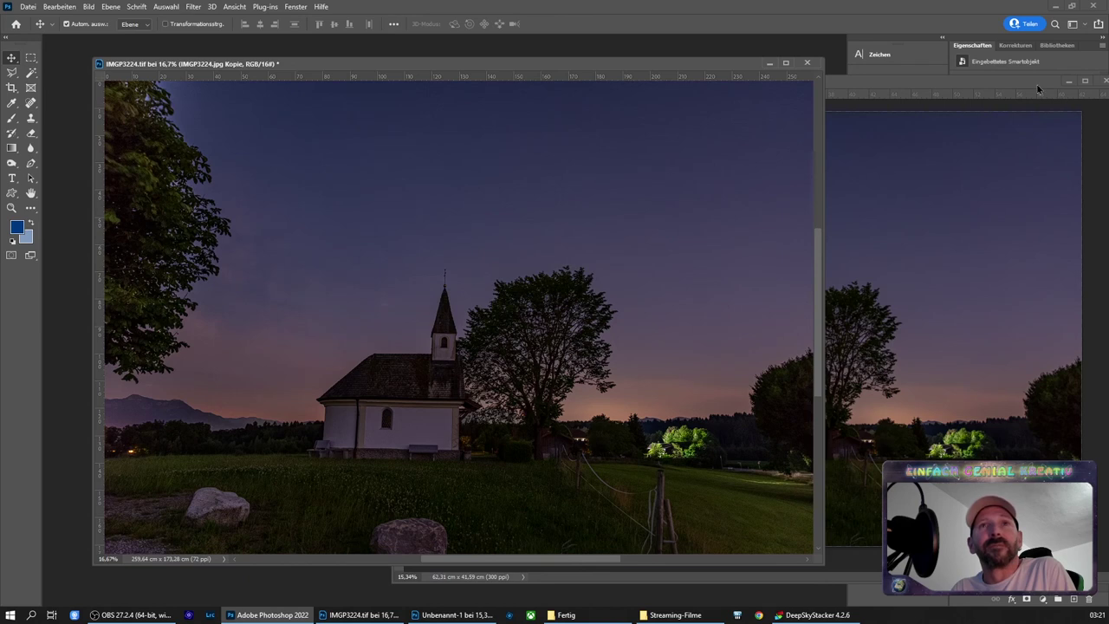
Close the Unbenannt-1 stack document without saving
left_click(1037, 89)
left_click(1102, 83)
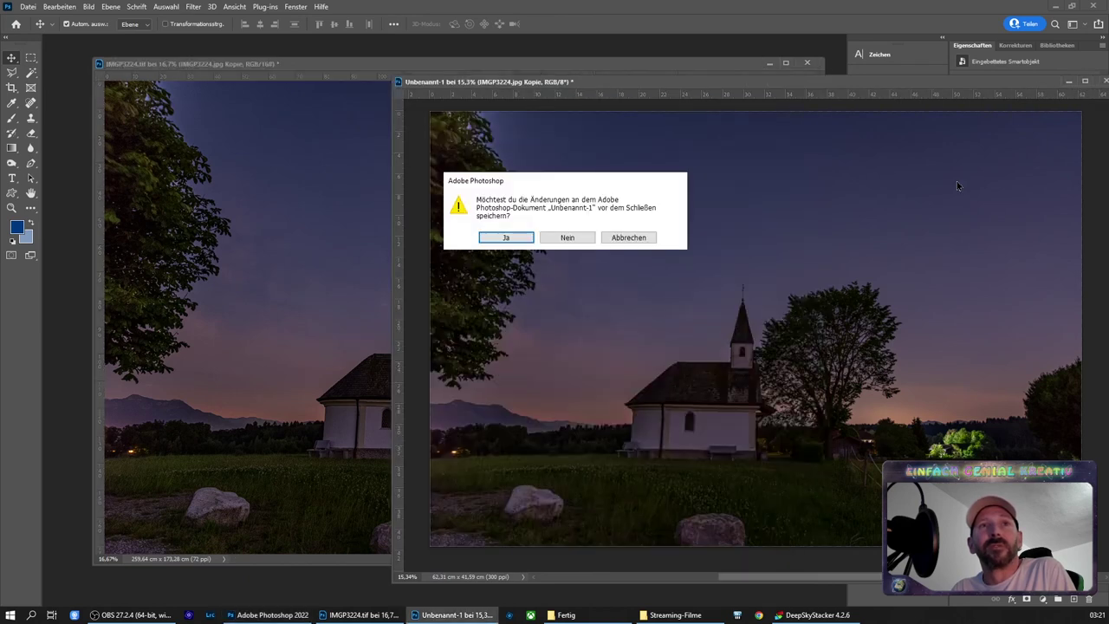
left_click(564, 240)
Compare the foreground with the starry background, then add a white layer mask to the foreground
left_click(958, 395)
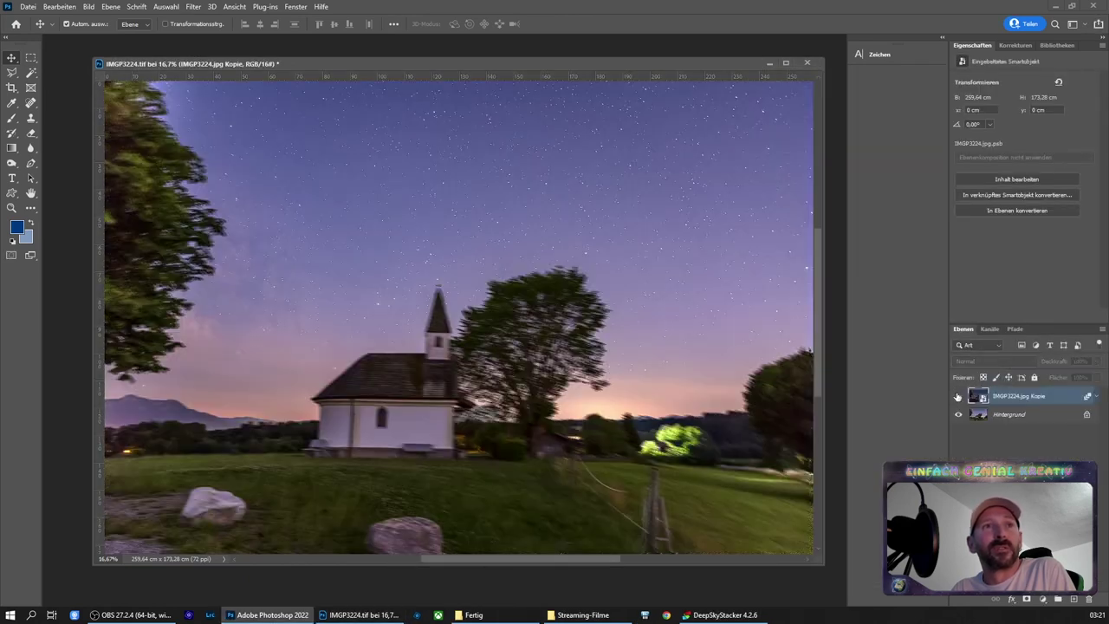
left_click(959, 395)
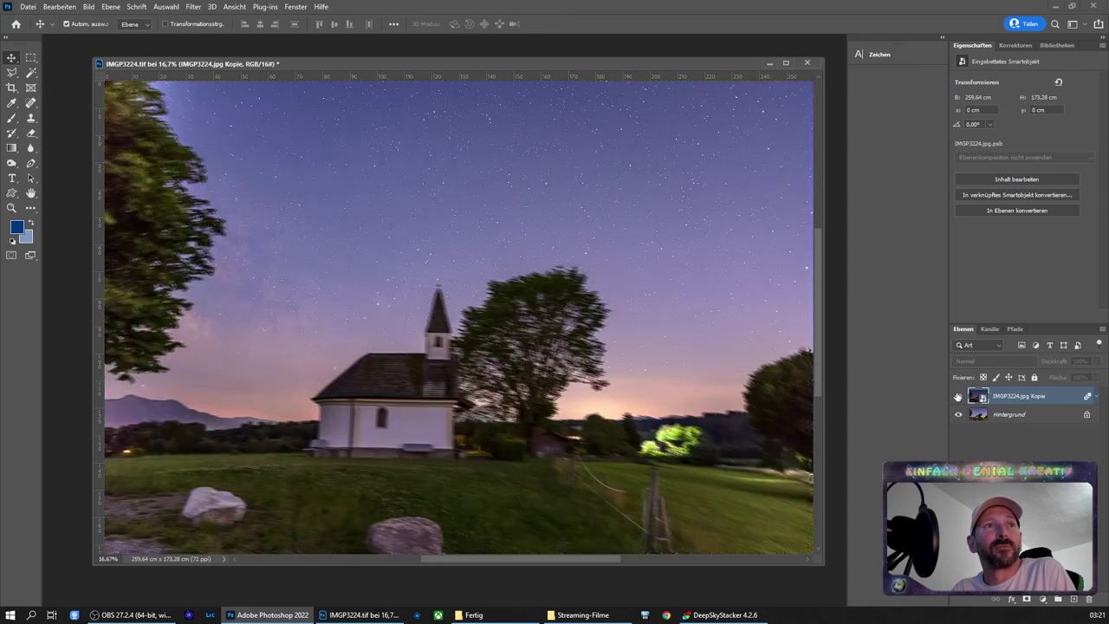
left_click(958, 396)
left_click(958, 396)
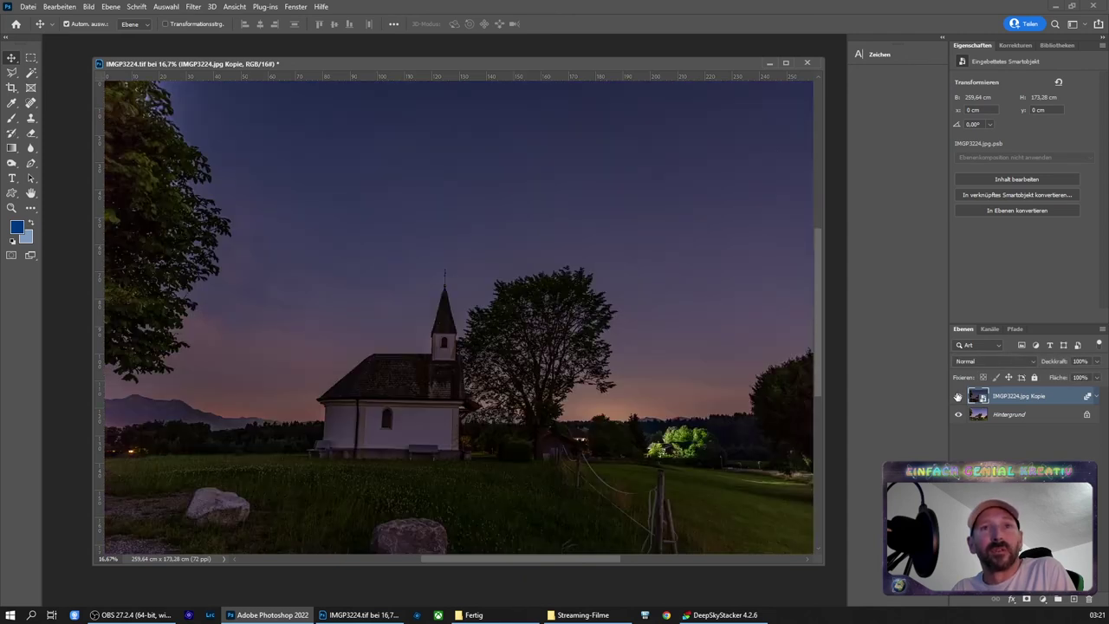
left_click(1026, 600)
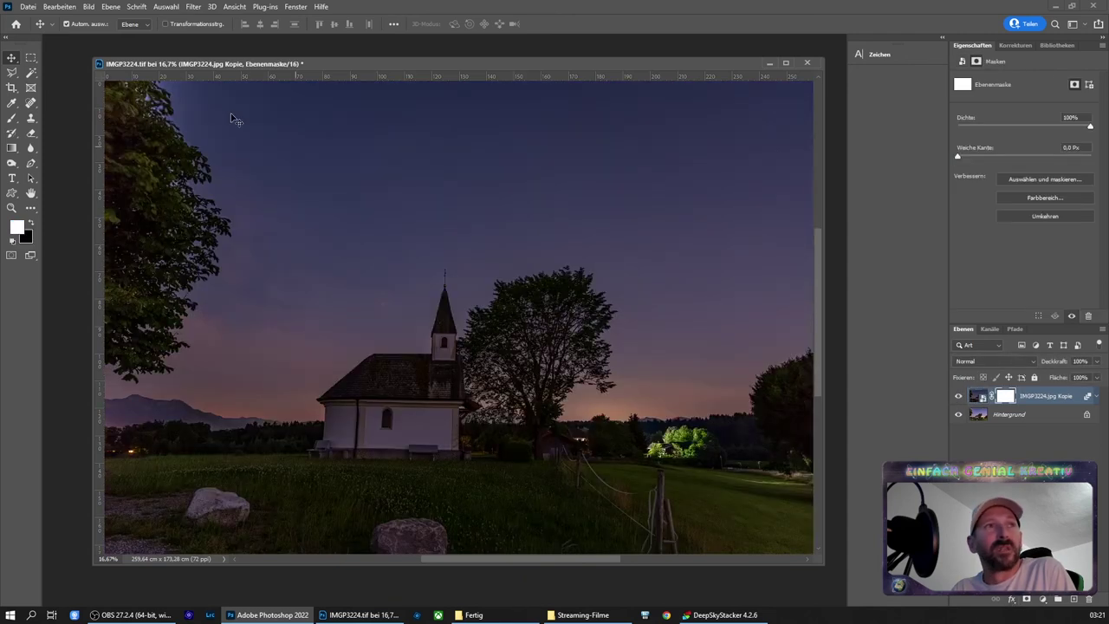
left_click(14, 117)
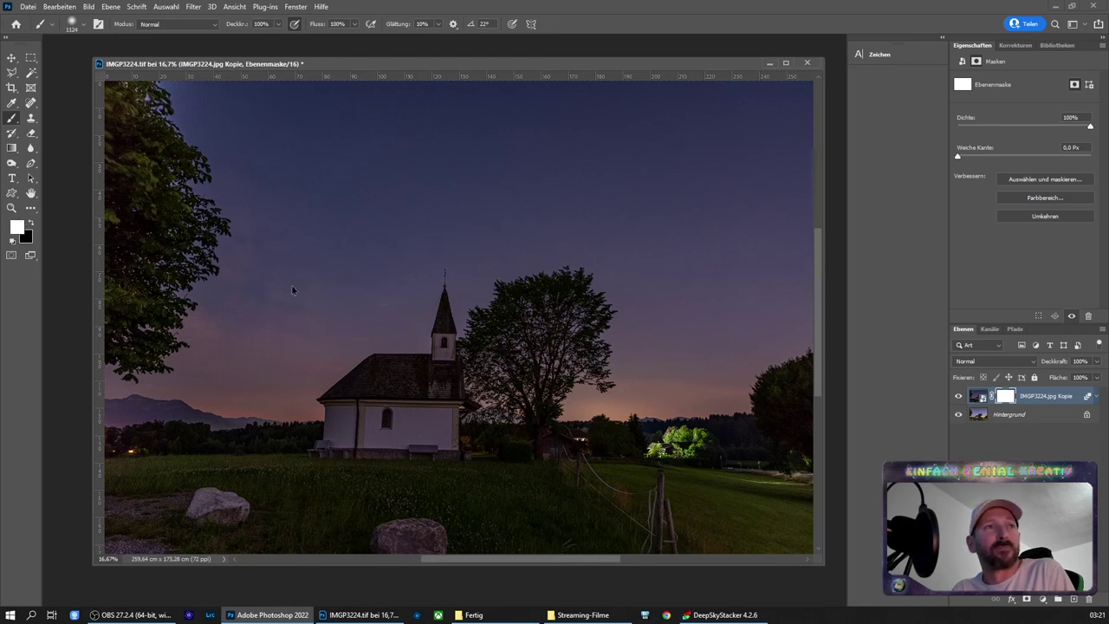
Paint the sky out in black, then restore tree, horizon and spire edges in white
key("x")
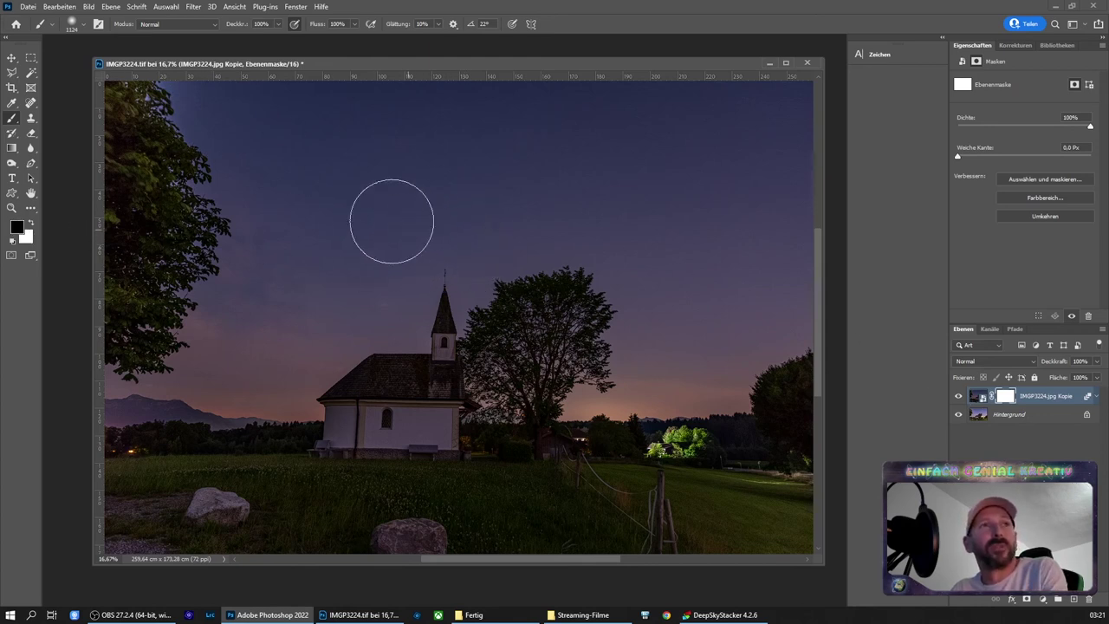
mouse_move(248, 112)
left_mouse_down()
mouse_move(714, 87)
mouse_move(668, 111)
mouse_move(255, 141)
mouse_move(817, 154)
mouse_move(337, 188)
mouse_move(797, 225)
mouse_move(621, 250)
mouse_move(659, 326)
mouse_move(644, 371)
mouse_move(726, 367)
mouse_move(767, 329)
mouse_move(753, 310)
mouse_move(831, 257)
mouse_move(646, 325)
mouse_move(574, 245)
mouse_move(479, 271)
mouse_move(433, 235)
mouse_move(396, 298)
mouse_move(352, 304)
mouse_move(304, 354)
mouse_move(181, 364)
mouse_move(235, 289)
mouse_move(248, 223)
mouse_move(178, 69)
mouse_move(228, 186)
mouse_move(362, 214)
mouse_move(381, 231)
mouse_move(229, 353)
mouse_move(95, 377)
left_mouse_up()
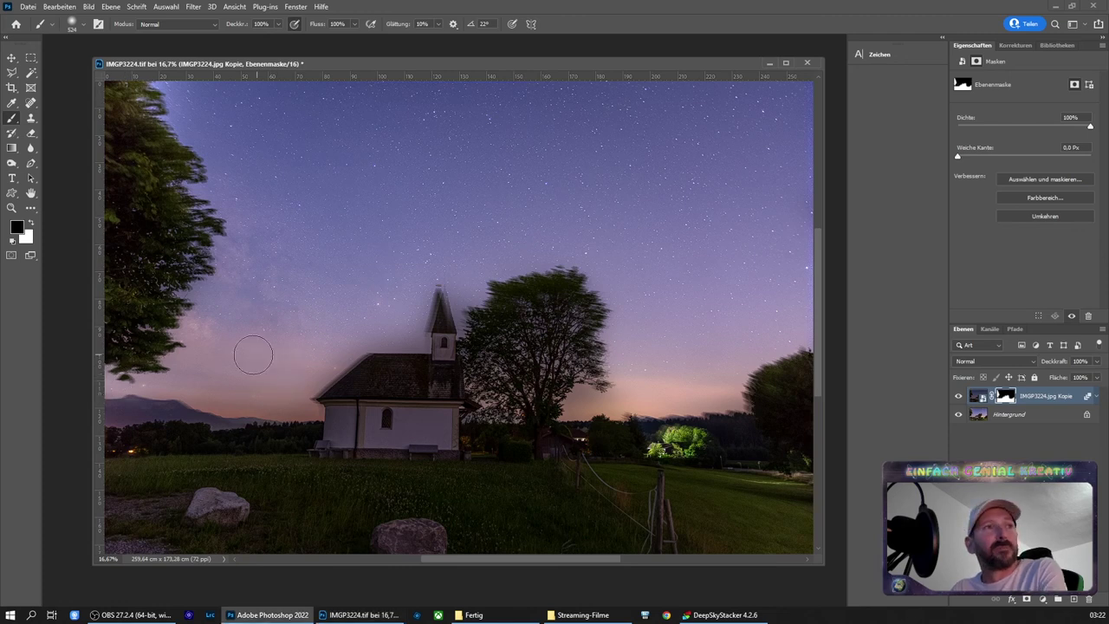
key("x")
mouse_move(115, 359)
left_mouse_down()
mouse_move(141, 369)
mouse_move(161, 357)
mouse_move(207, 260)
mouse_move(203, 240)
mouse_move(221, 223)
mouse_move(185, 193)
mouse_move(187, 158)
mouse_move(153, 124)
mouse_move(143, 87)
left_mouse_up()
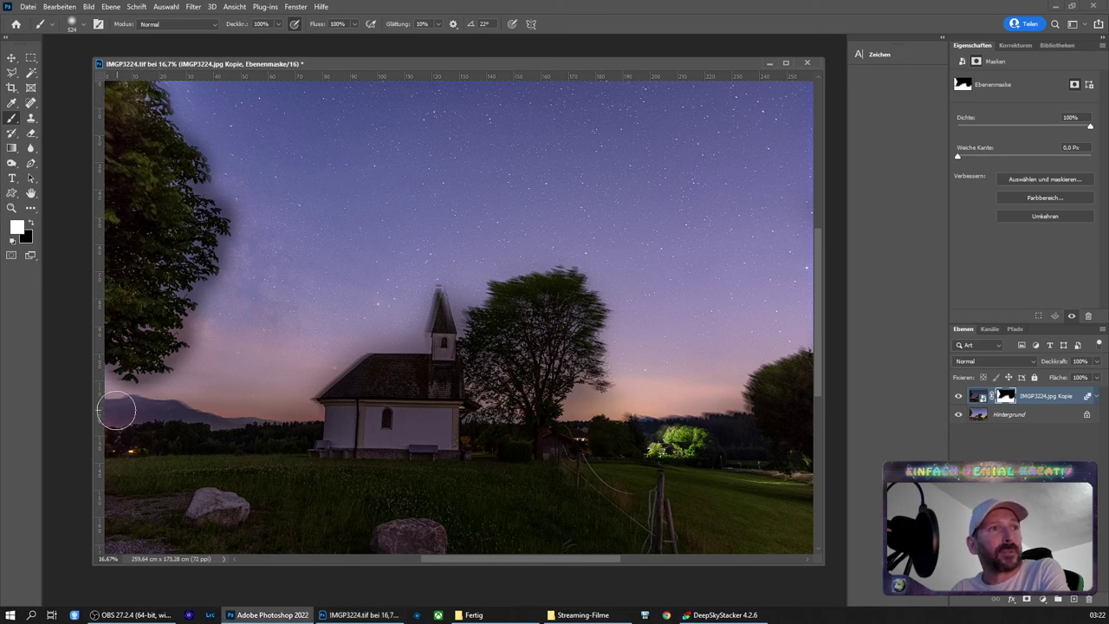
mouse_move(145, 406)
left_mouse_down()
mouse_move(228, 424)
mouse_move(334, 415)
mouse_move(338, 378)
mouse_move(425, 358)
mouse_move(442, 299)
left_mouse_up()
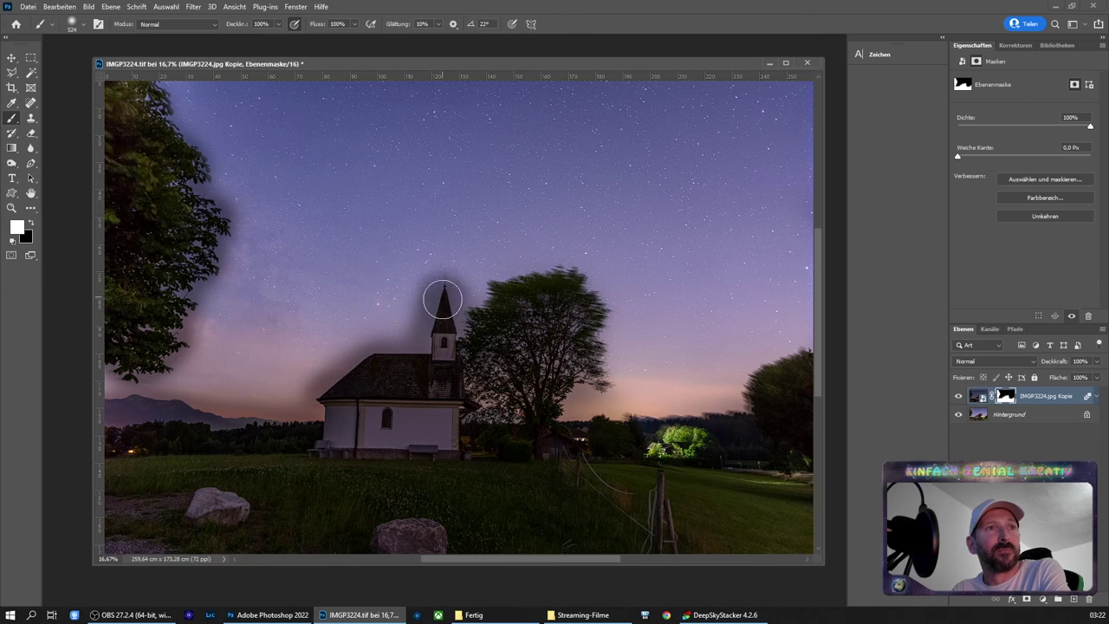
mouse_move(453, 359)
left_mouse_down()
mouse_move(512, 289)
mouse_move(570, 285)
mouse_move(594, 321)
mouse_move(605, 375)
mouse_move(597, 384)
mouse_move(567, 375)
mouse_move(542, 423)
mouse_move(552, 436)
mouse_move(737, 424)
mouse_move(785, 372)
mouse_move(756, 396)
mouse_move(836, 361)
mouse_move(783, 379)
mouse_move(812, 374)
left_mouse_up()
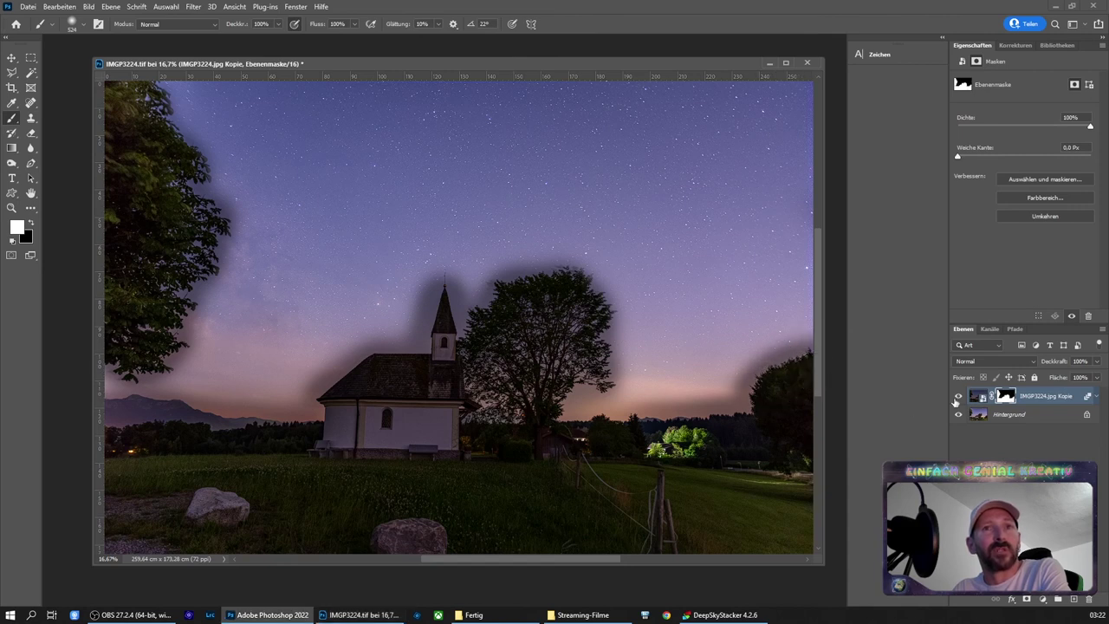
Apply Brightness/Contrast with brightness 90 and contrast 8 to the IMGP3224.jpg Kopie layer
left_click(976, 396)
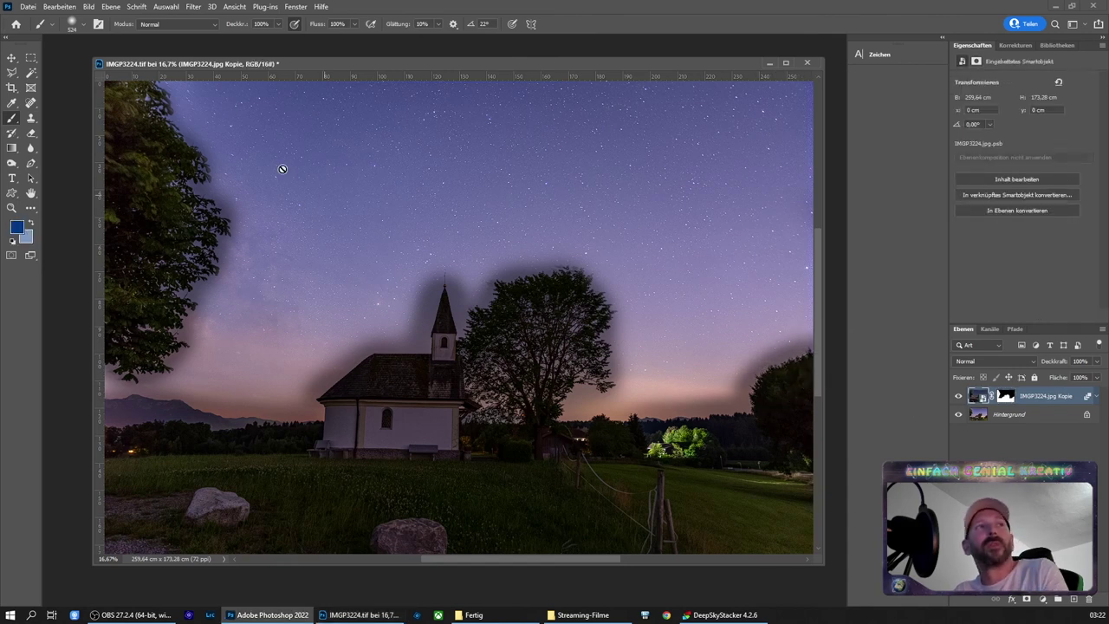
left_click(89, 6)
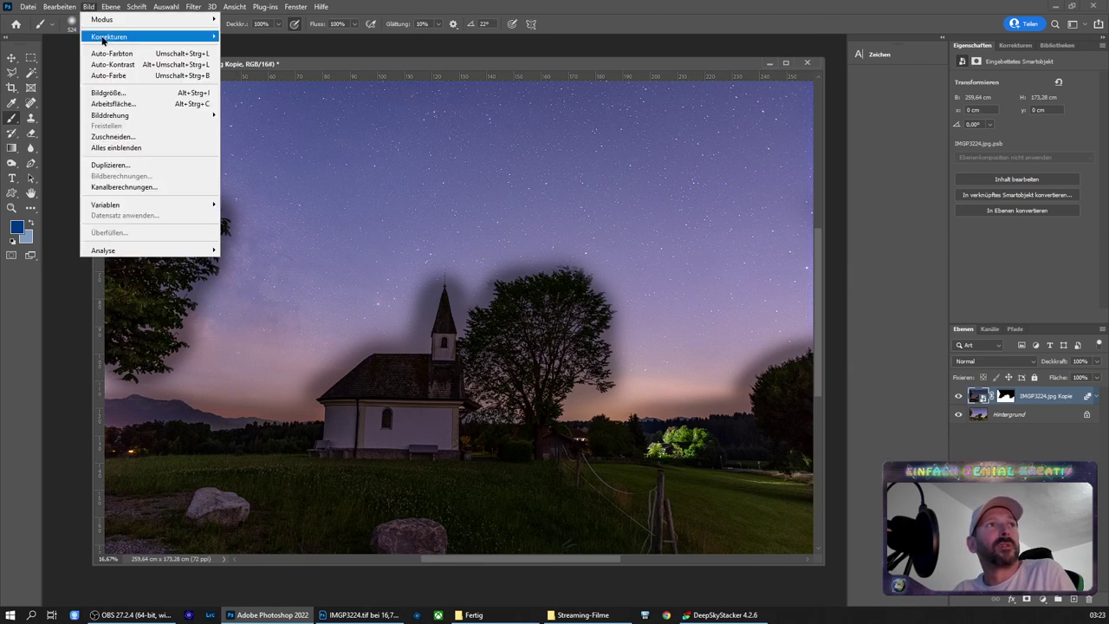
mouse_move(110, 36)
left_click(249, 37)
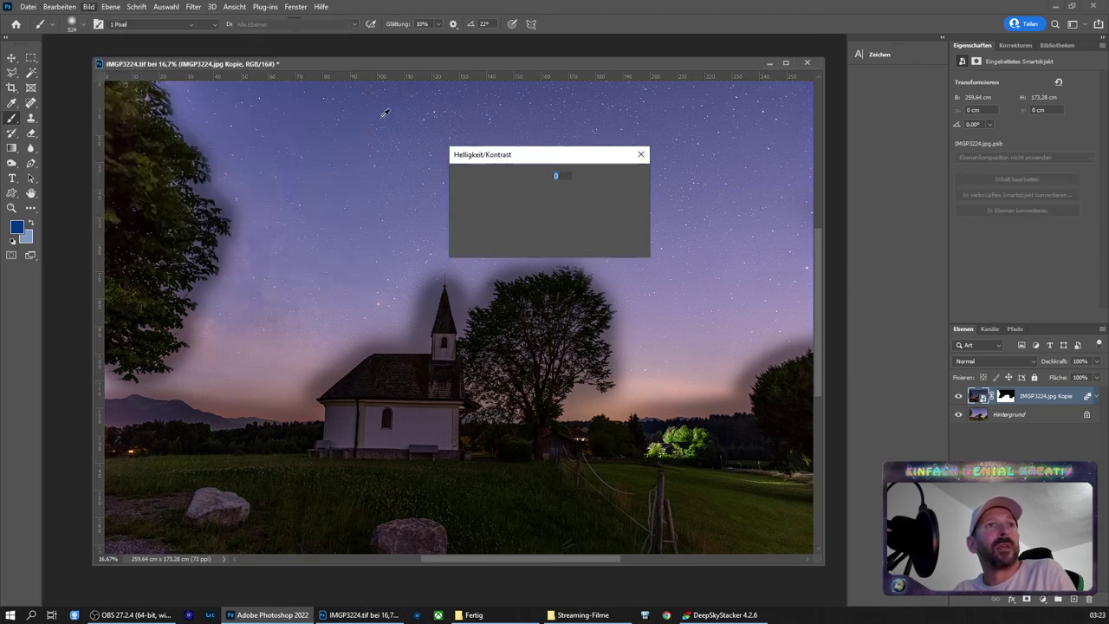
left_click_drag(514, 193, 544, 193)
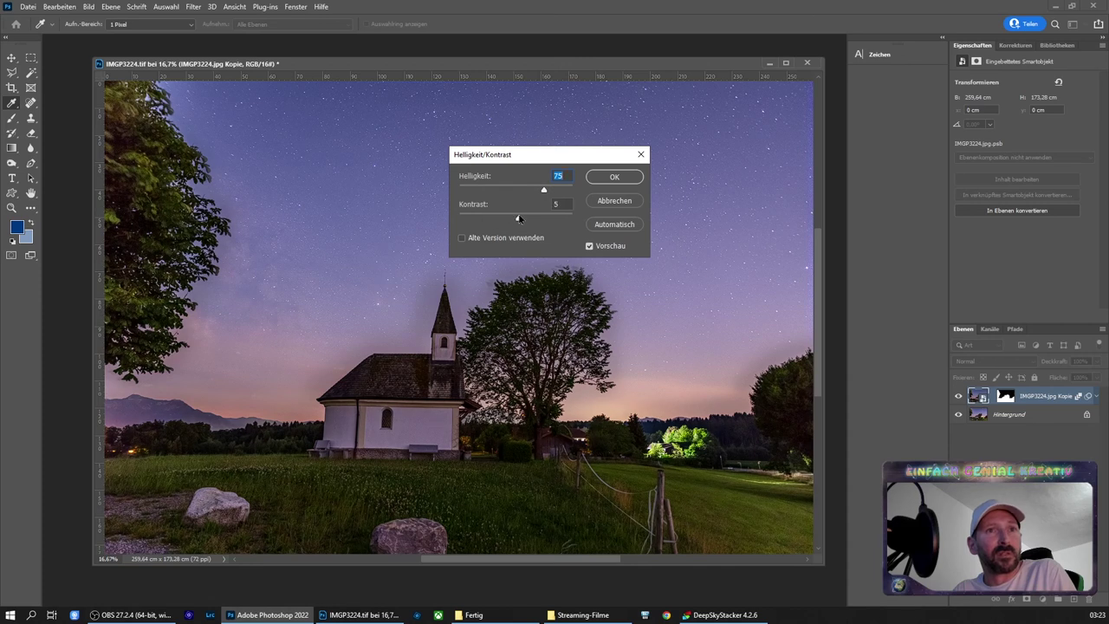
left_click_drag(515, 218, 518, 218)
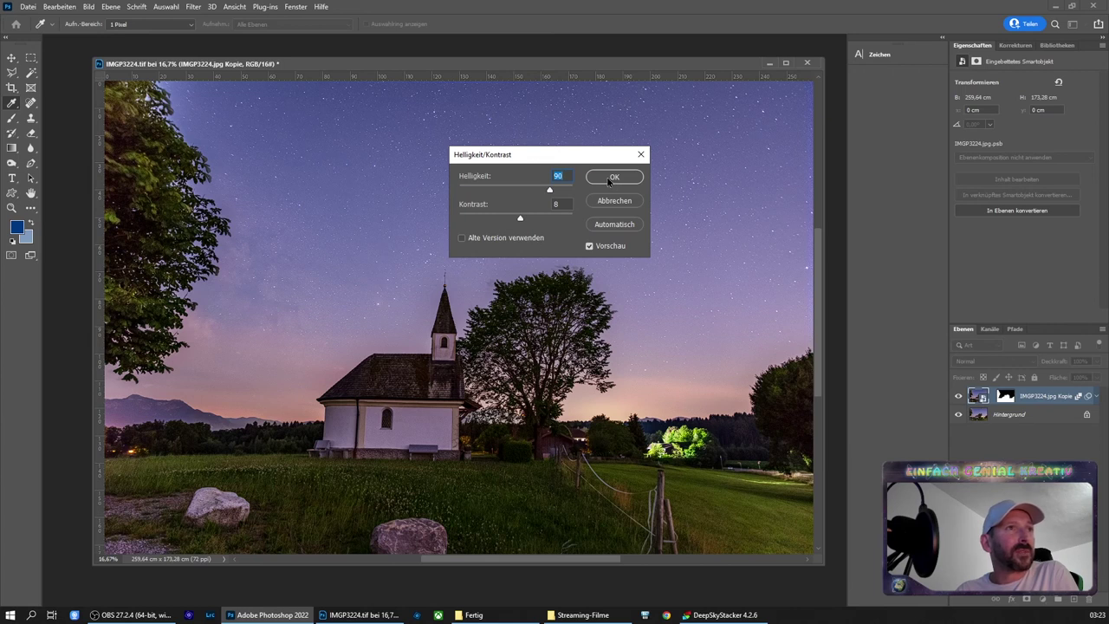
left_click(609, 179)
left_click(1005, 395)
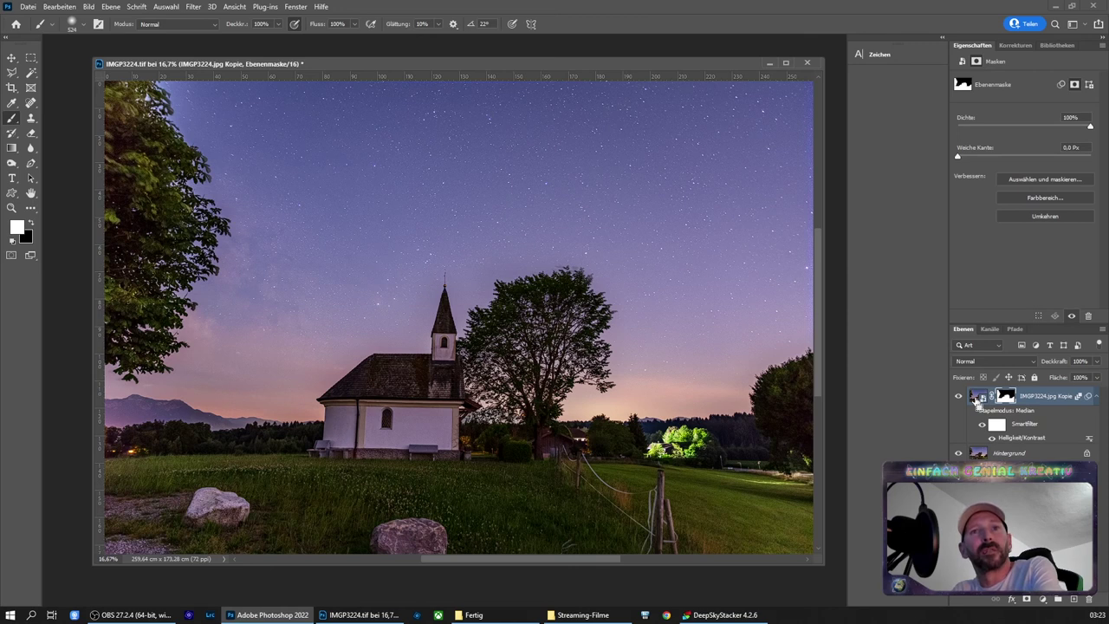
Stamp all visible layers into Ebene 1 and finish it with the Camera Raw filter
key("ctrl+shift+alt+e")
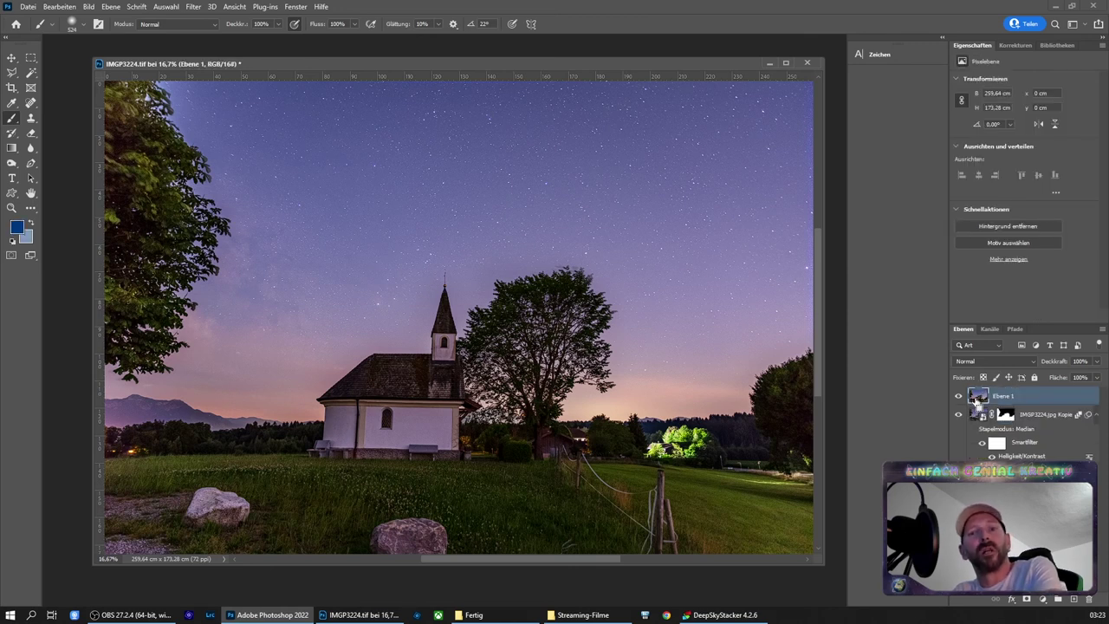
left_click(193, 7)
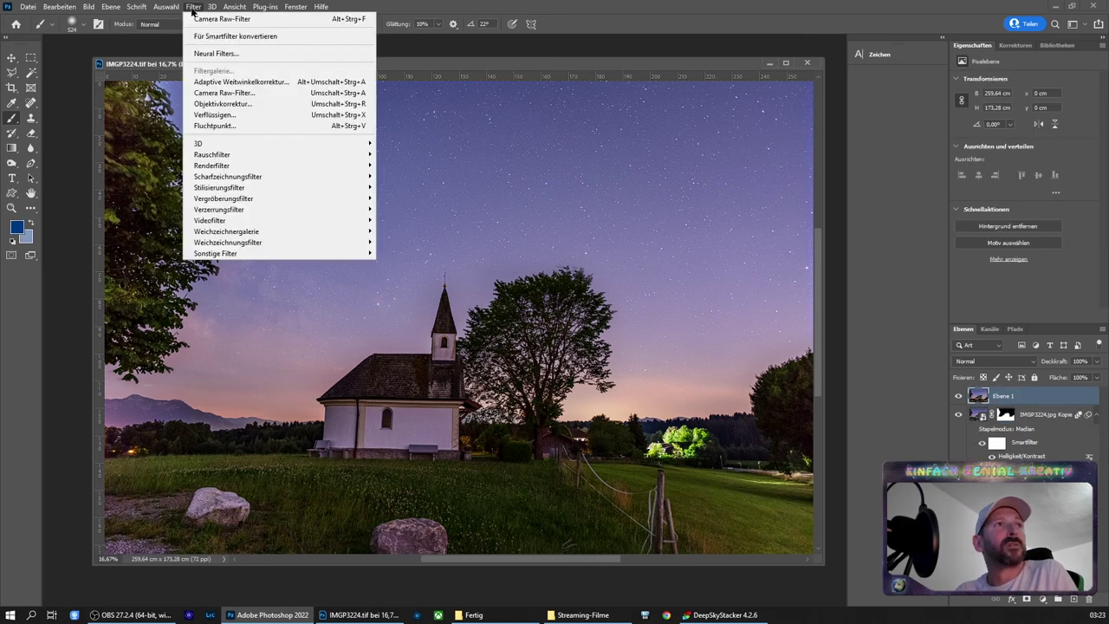
left_click(215, 95)
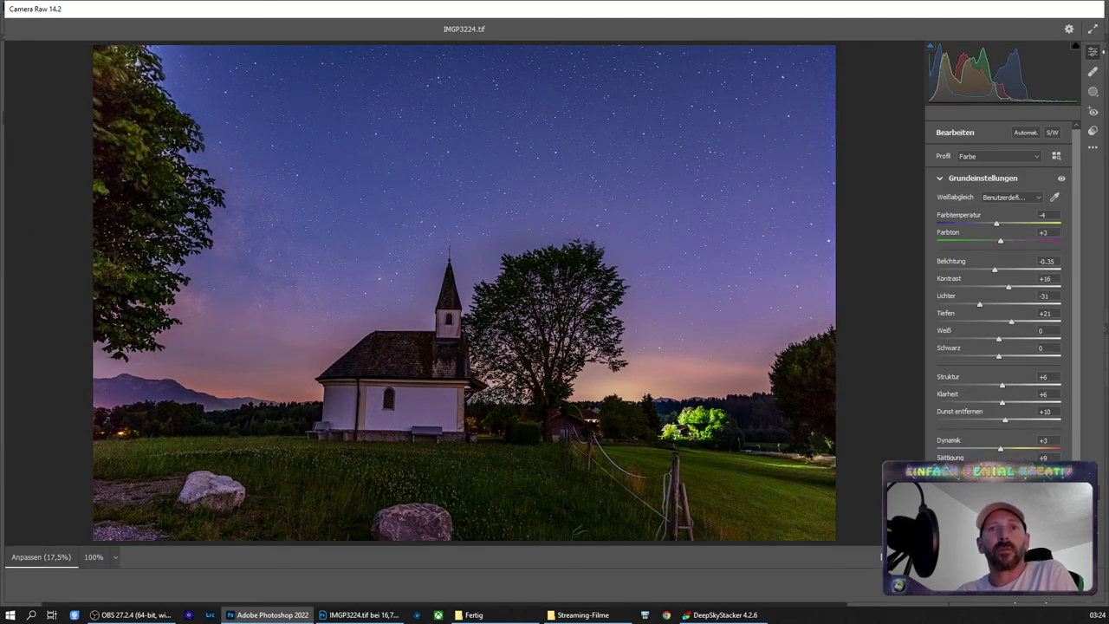
key("Return")
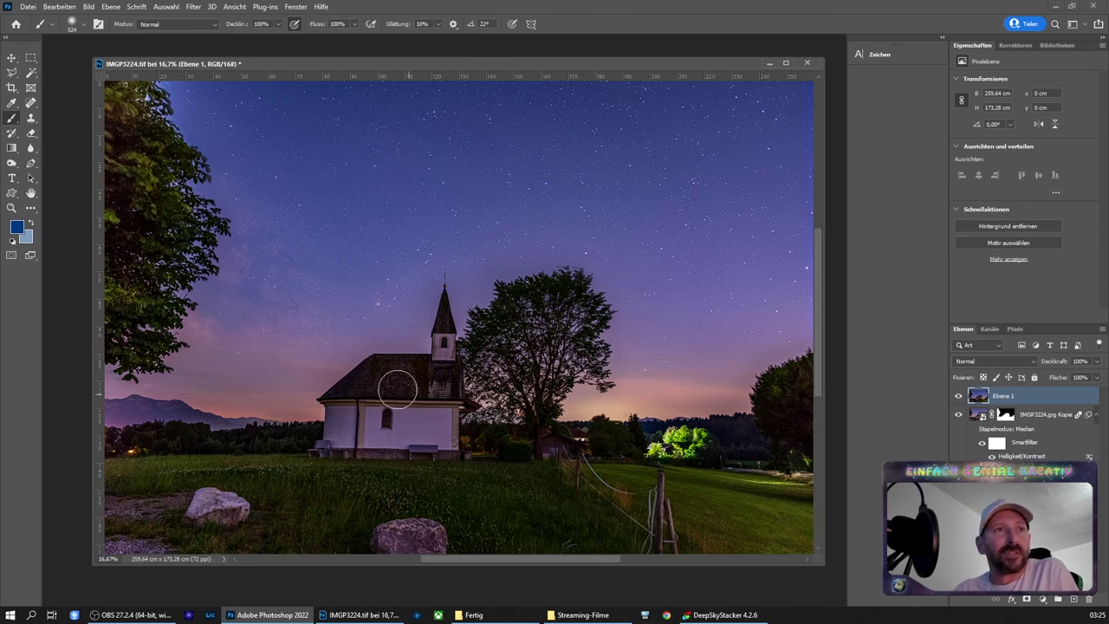
Drag raw frame IMGP3225 from the Landschaften mit Sternenhimmel 2022 folder onto Photoshop
left_click(492, 617)
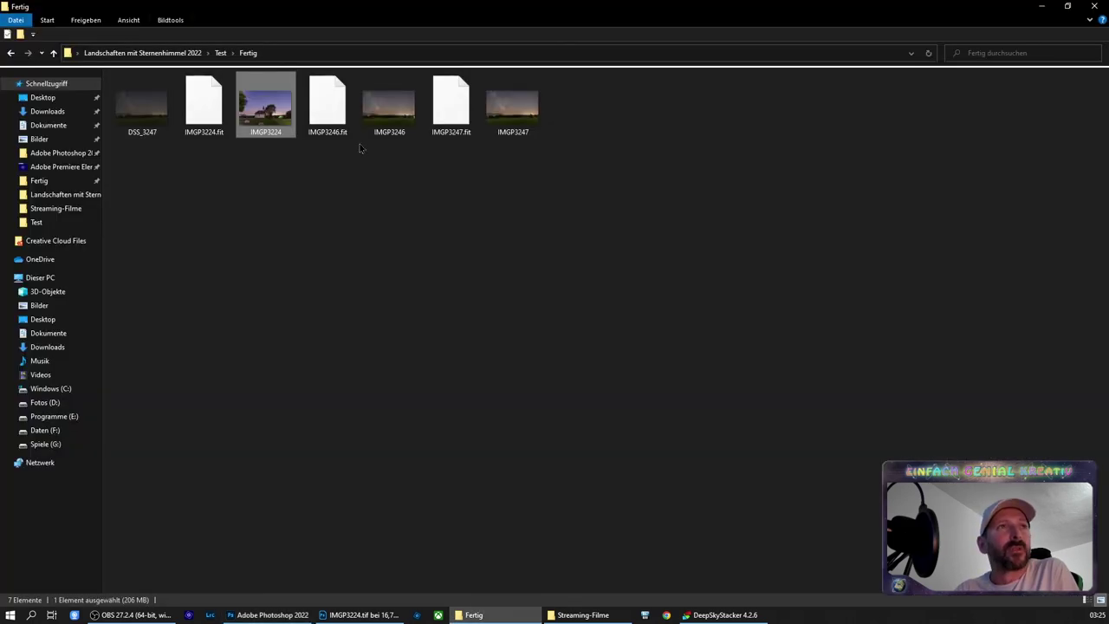
left_click(203, 55)
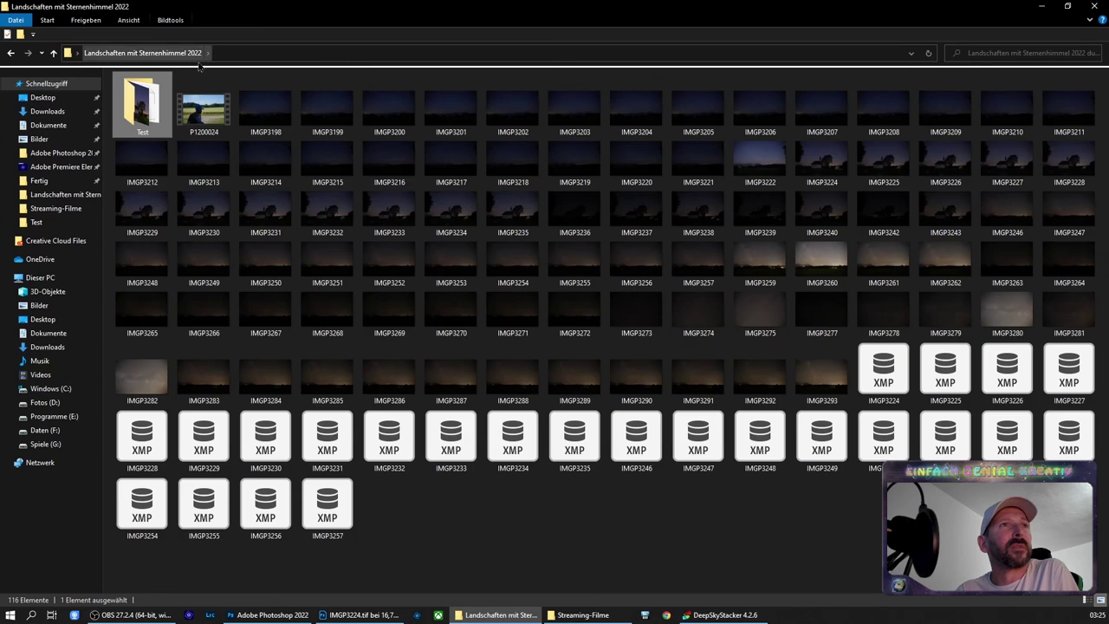
mouse_move(884, 160)
left_mouse_down()
mouse_move(401, 590)
mouse_move(366, 589)
mouse_move(701, 588)
left_mouse_up()
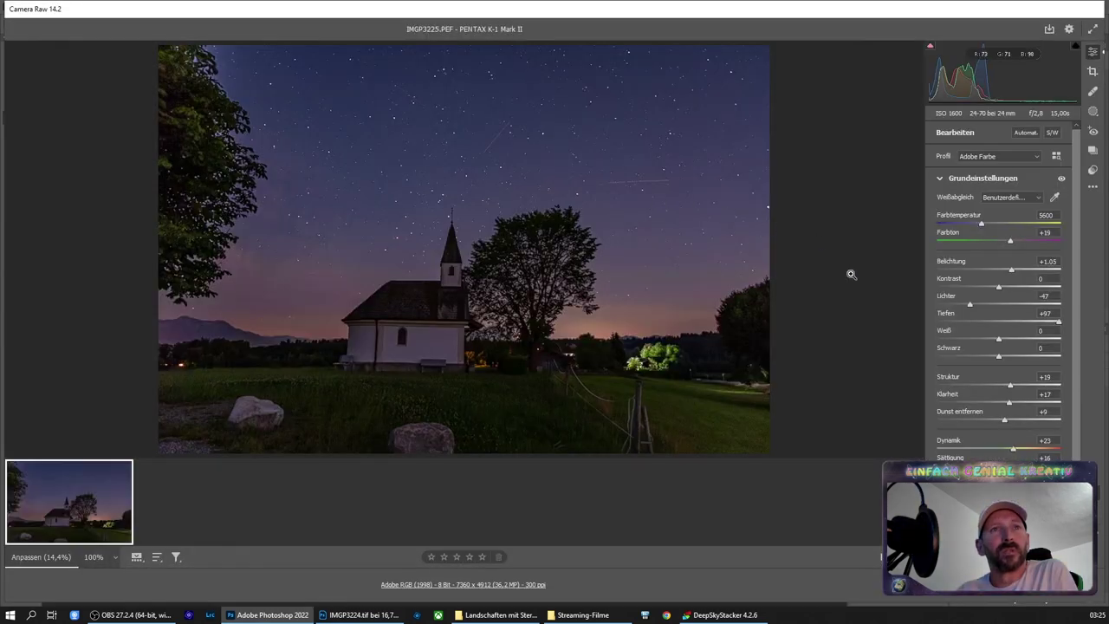
Open IMGP3225 from Camera Raw, add it to IMGP3224 as aligned Ebene 2, and close its document
key("Return")
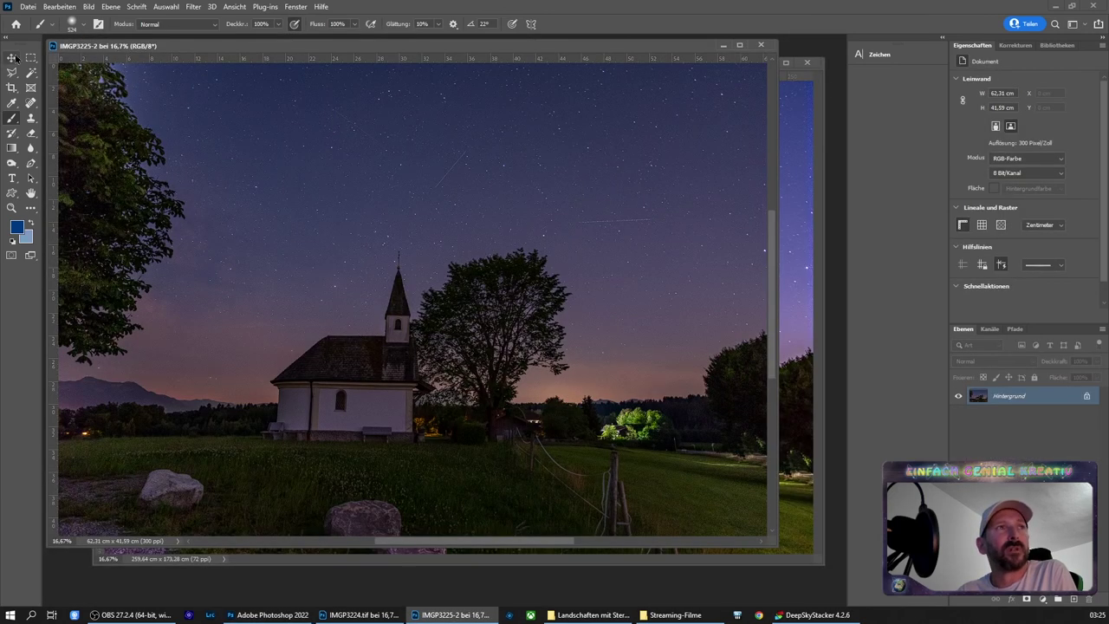
left_click(13, 57)
left_click_drag(156, 45, 449, 118)
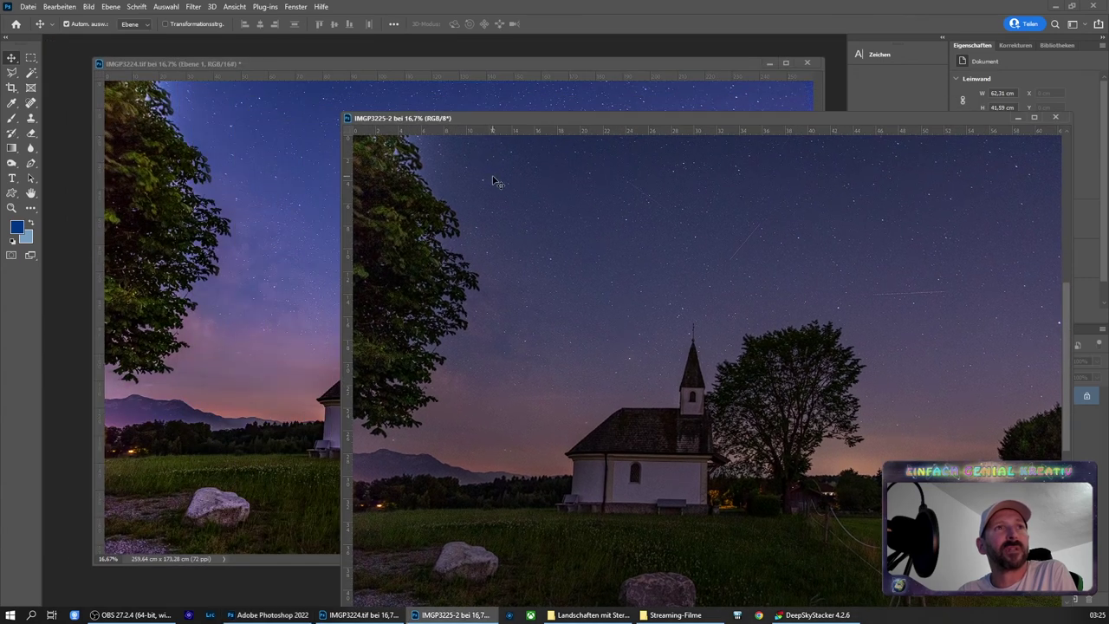
left_click_drag(496, 181, 317, 162)
left_click(520, 238)
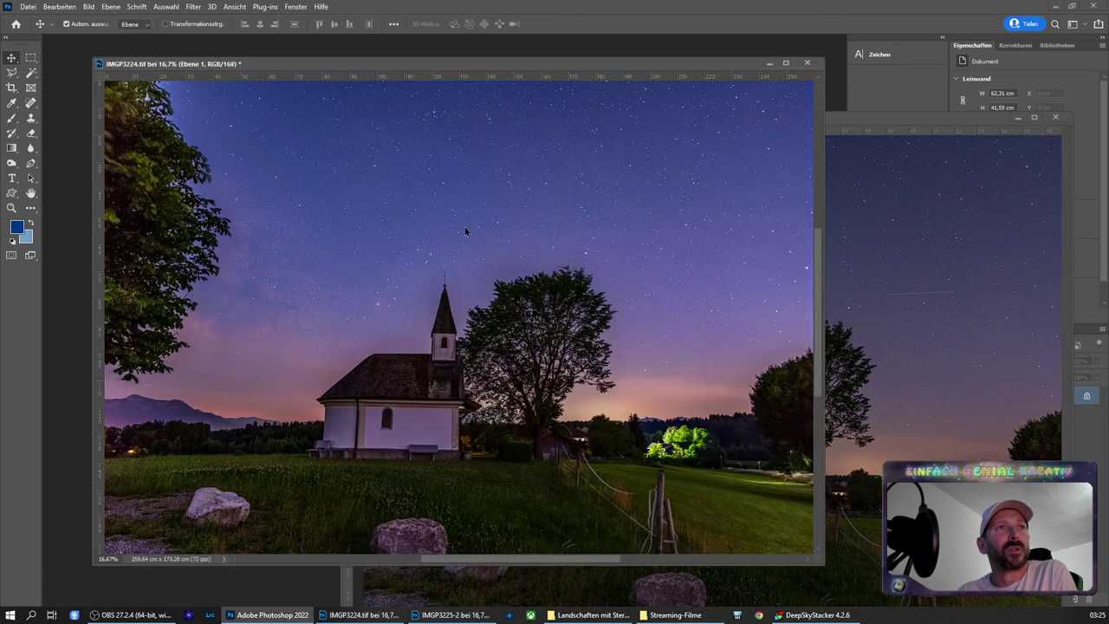
mouse_move(460, 226)
left_mouse_down()
mouse_move(427, 195)
mouse_move(460, 225)
left_mouse_up()
left_click(1055, 117)
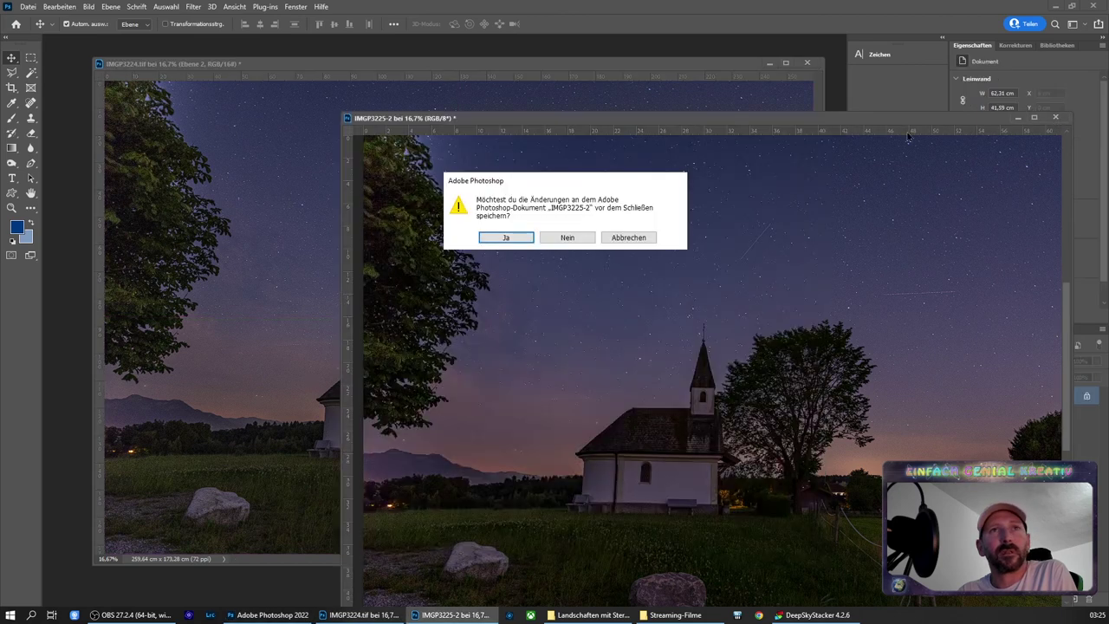
left_click(570, 236)
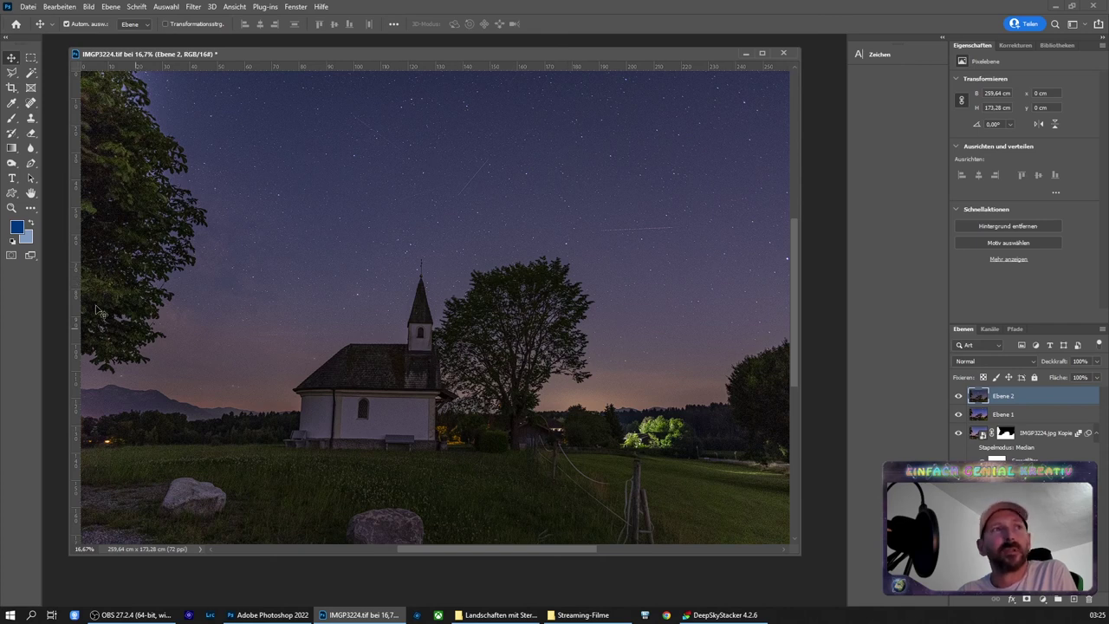
Zoom in on the church and toggle Ebene 2 on and off to compare, leaving it hidden
left_click(12, 209)
mouse_move(402, 338)
left_mouse_down()
mouse_move(422, 354)
mouse_move(403, 349)
left_mouse_up()
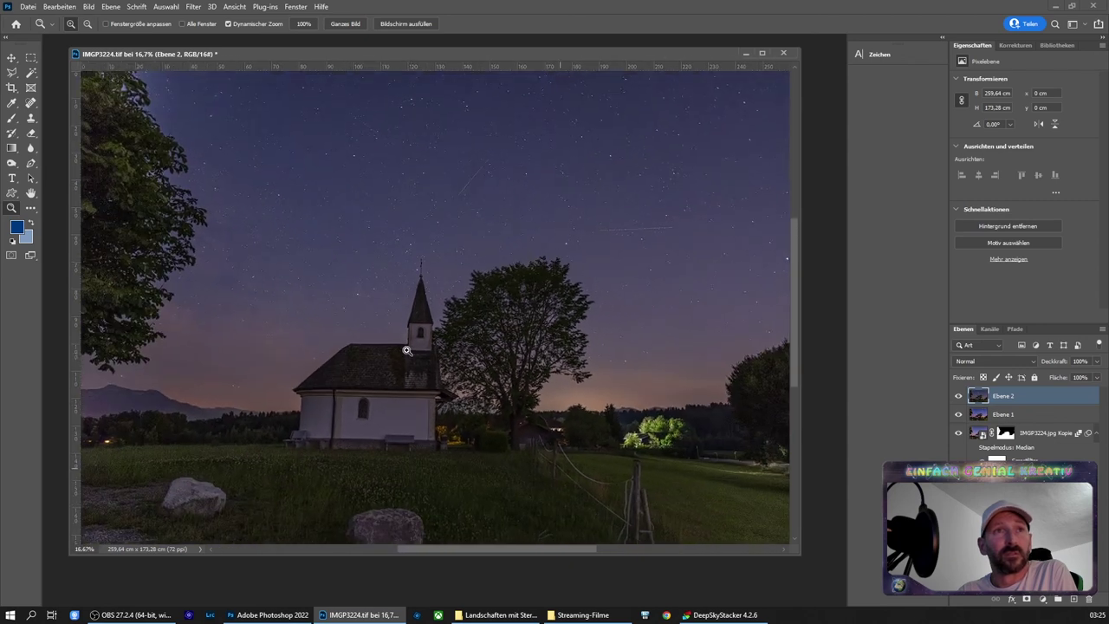
left_click(958, 396)
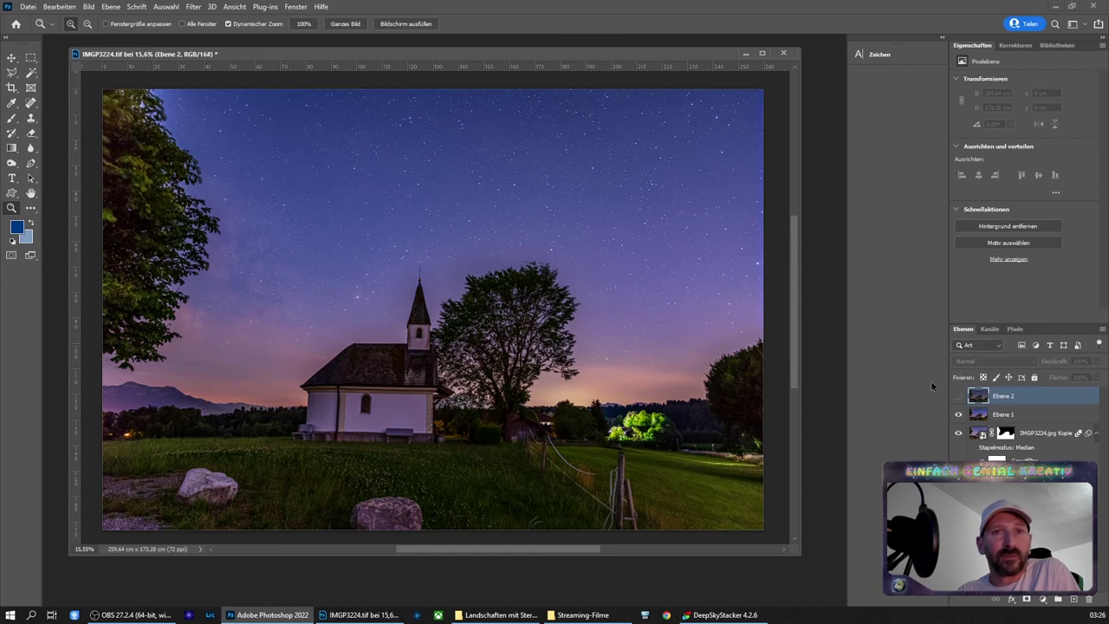
left_click(958, 396)
left_click(959, 397)
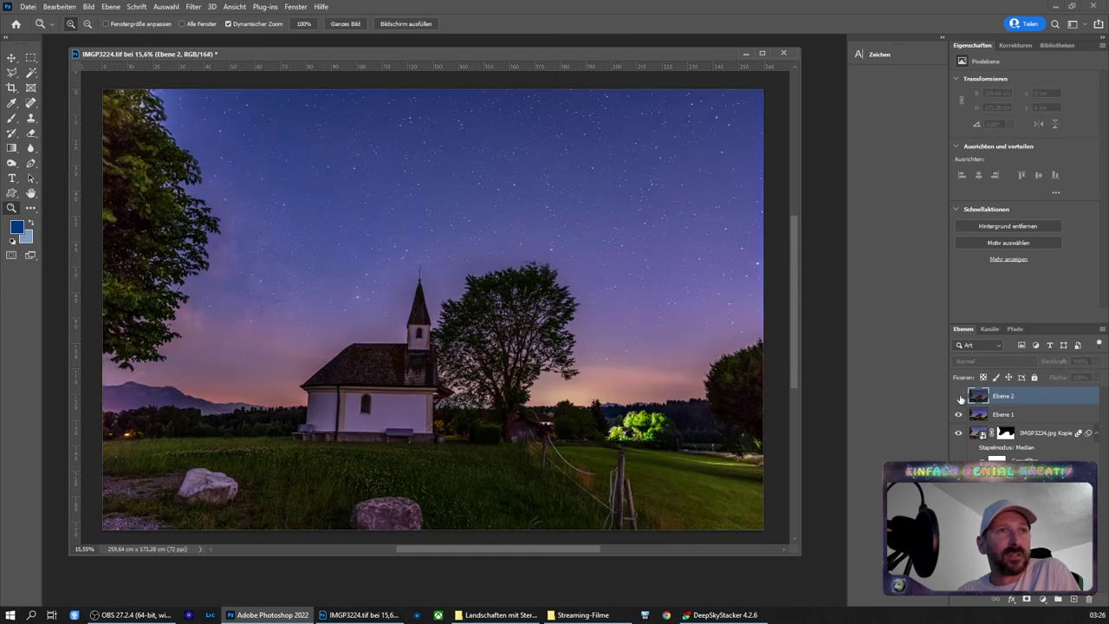
left_click(959, 396)
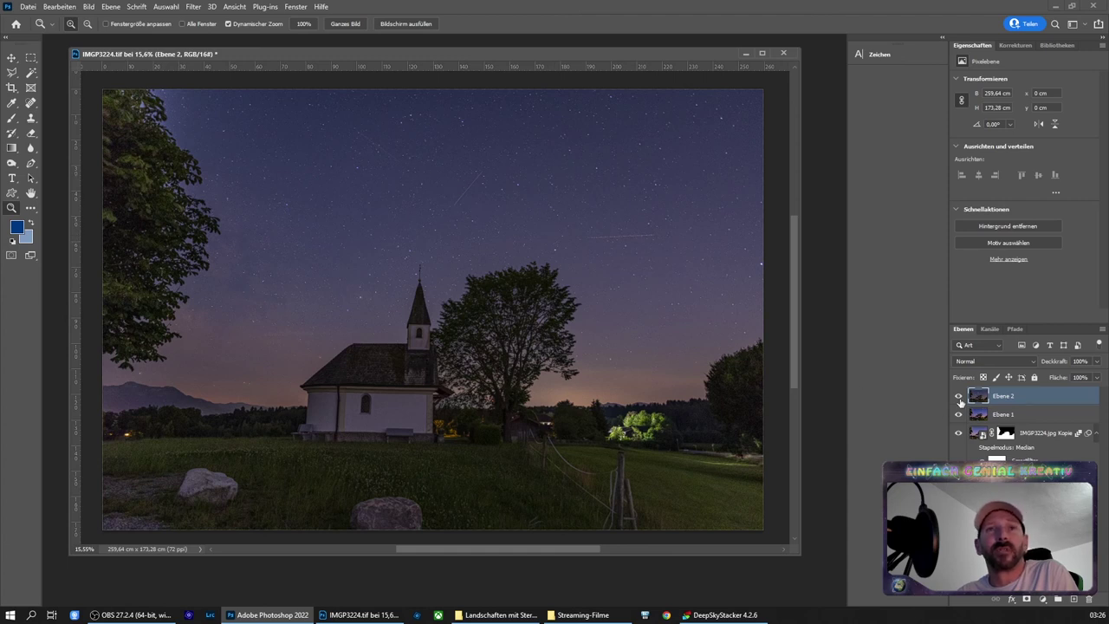
left_click(959, 396)
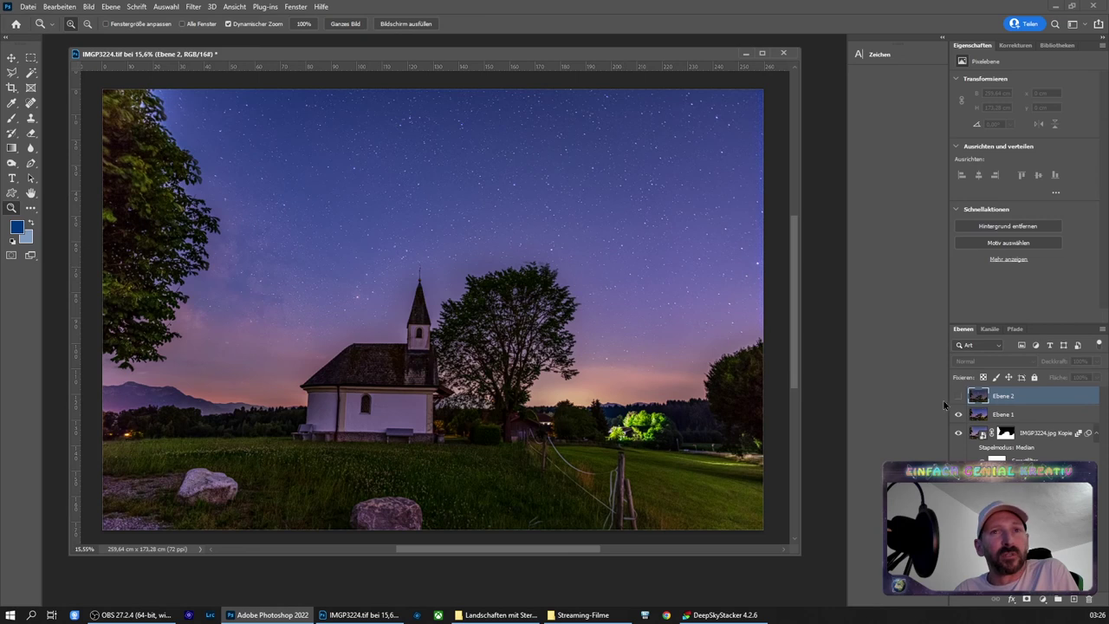
left_click(956, 397)
left_click(957, 396)
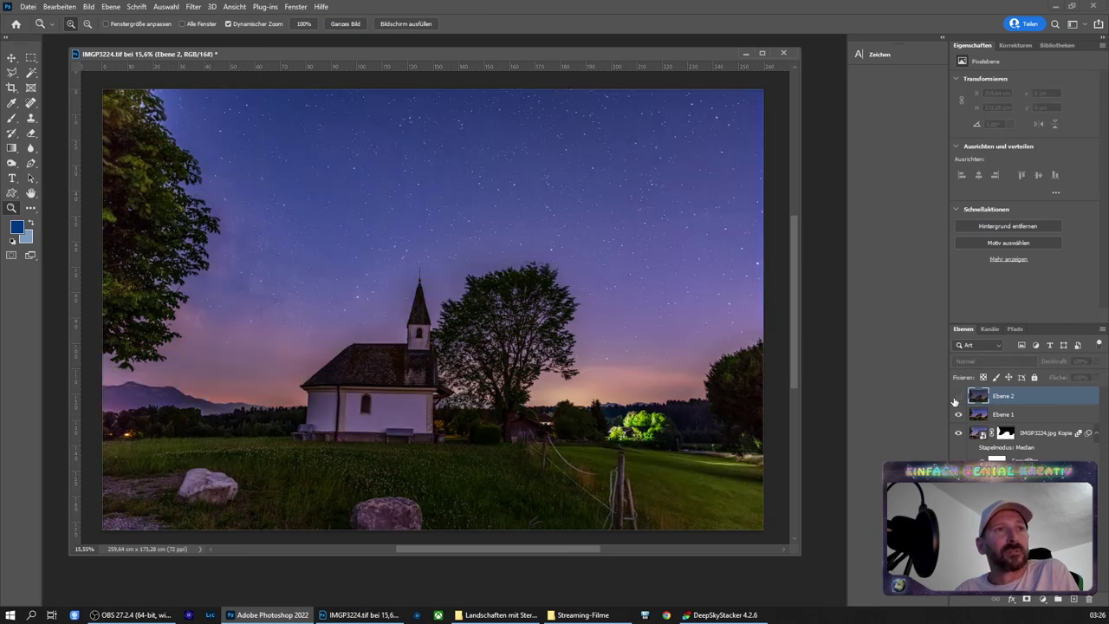
left_click(957, 396)
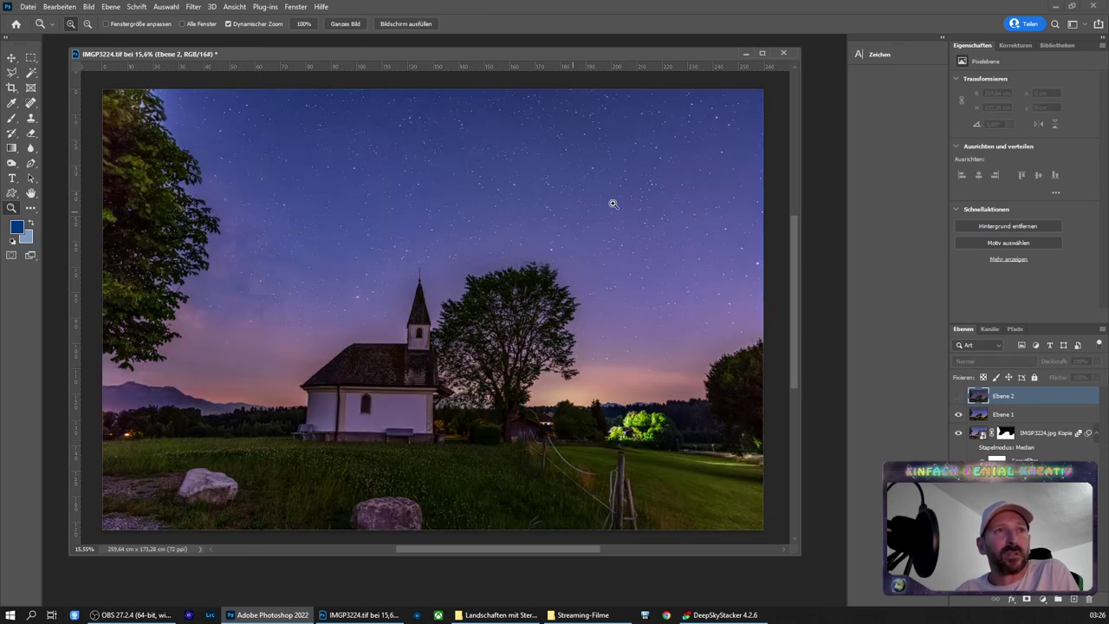